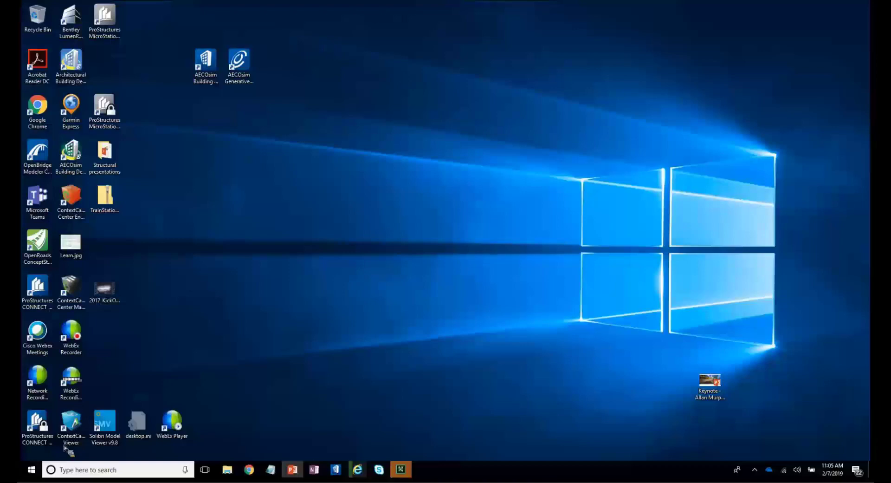
pyautogui.click(31, 469)
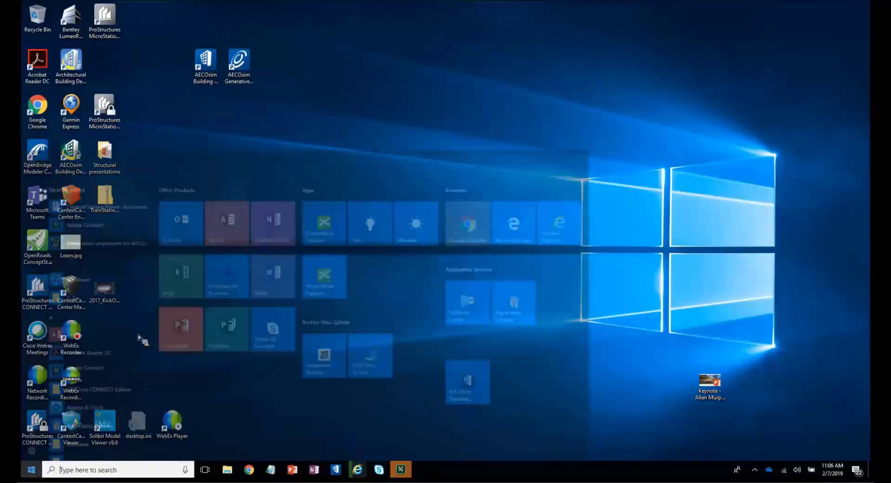
pyautogui.scroll(-4, 137, 305)
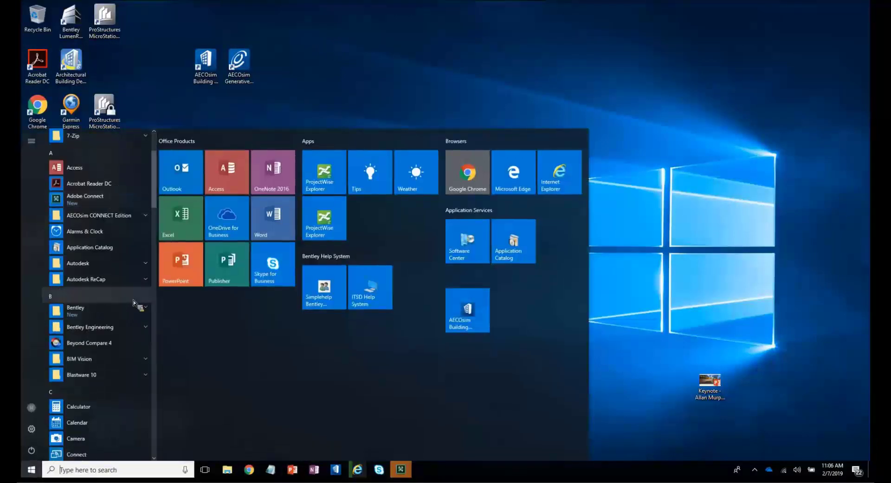
pyautogui.scroll(4, 135, 304)
pyautogui.scroll(-4, 125, 304)
pyautogui.scroll(3, 92, 260)
pyautogui.scroll(1, 62, 219)
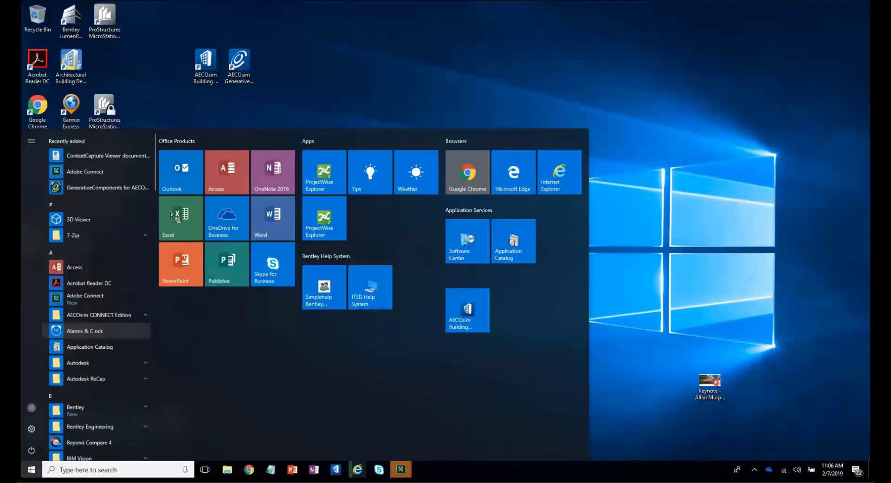
pyautogui.click(223, 65)
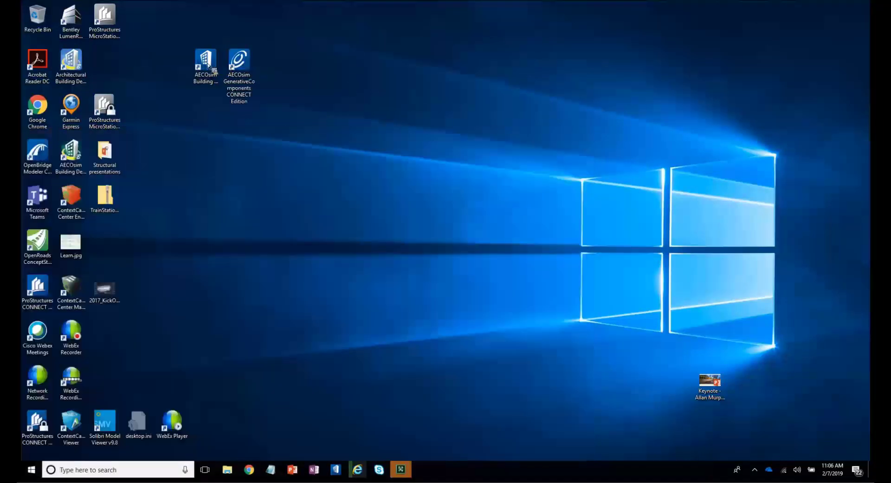
# Launch AECOsim Building Designer CONNECT Edition from the desktop.
pyautogui.click(206, 64)
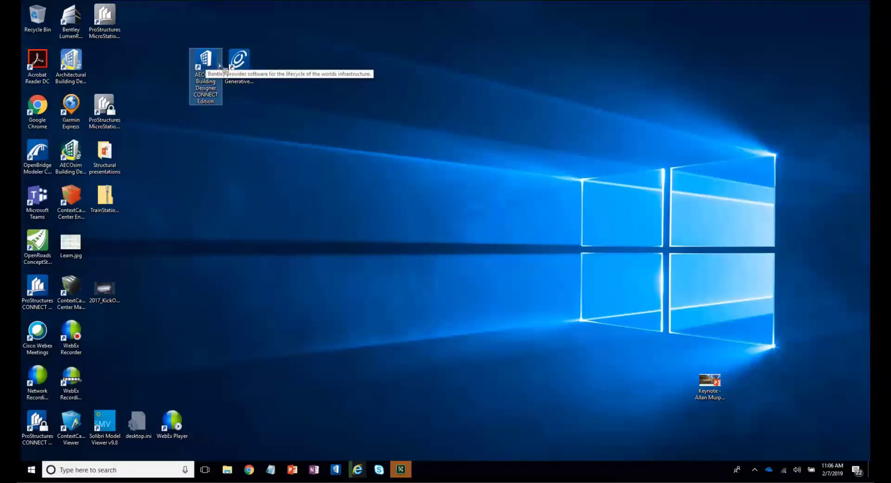
pyautogui.doubleClick(208, 65)
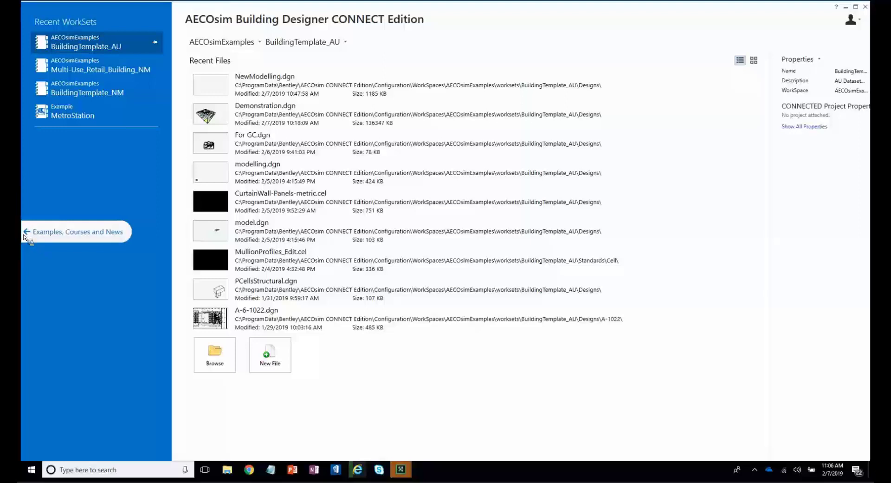
# Open the examples, courses and news page, play the Excel Bi-directional link example video and close it.
pyautogui.click(65, 232)
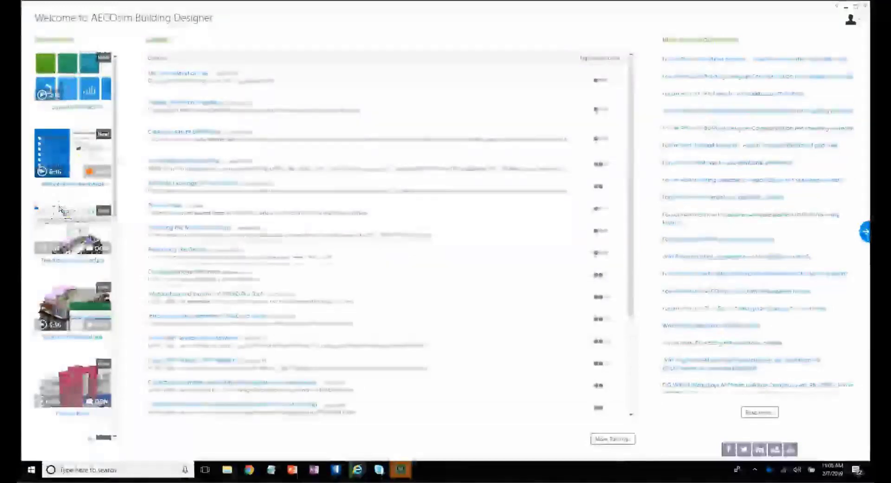
pyautogui.scroll(-1, 59, 209)
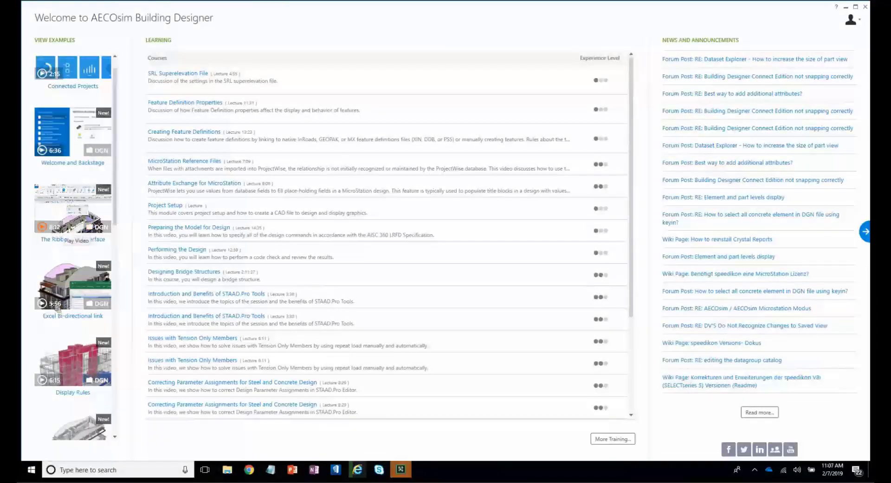
pyautogui.scroll(-2, 51, 268)
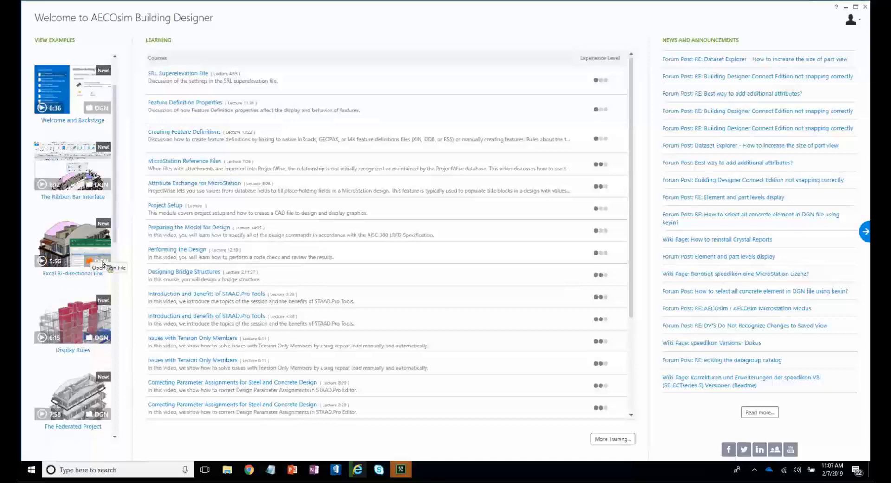
pyautogui.click(57, 262)
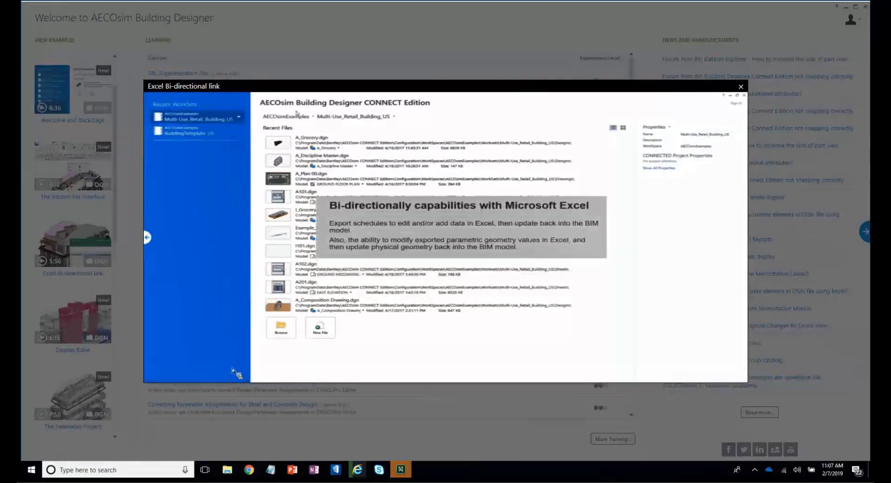
pyautogui.moveTo(232, 370)
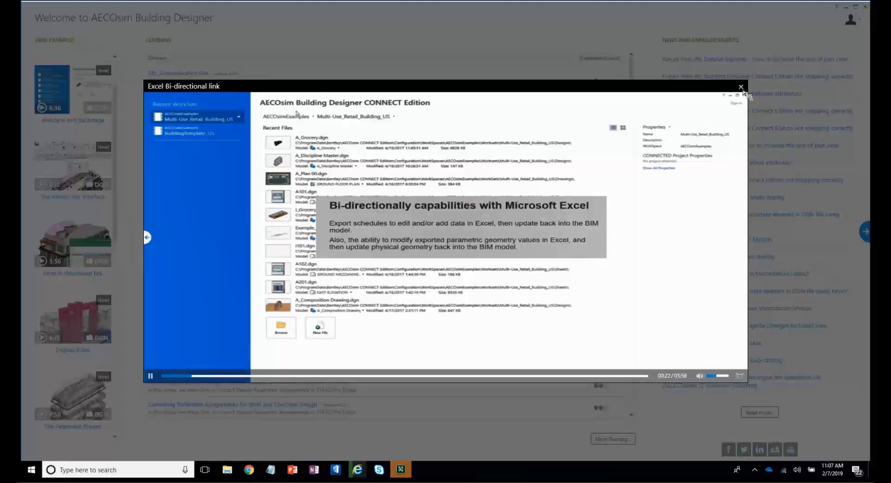
pyautogui.click(741, 87)
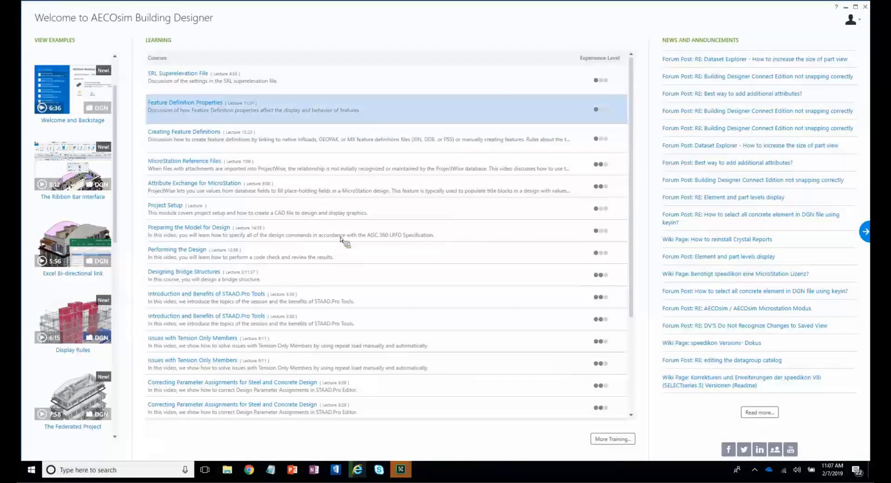
# Look through the list of learning courses and open the LEARNserver site for more training.
pyautogui.scroll(-3, 334, 241)
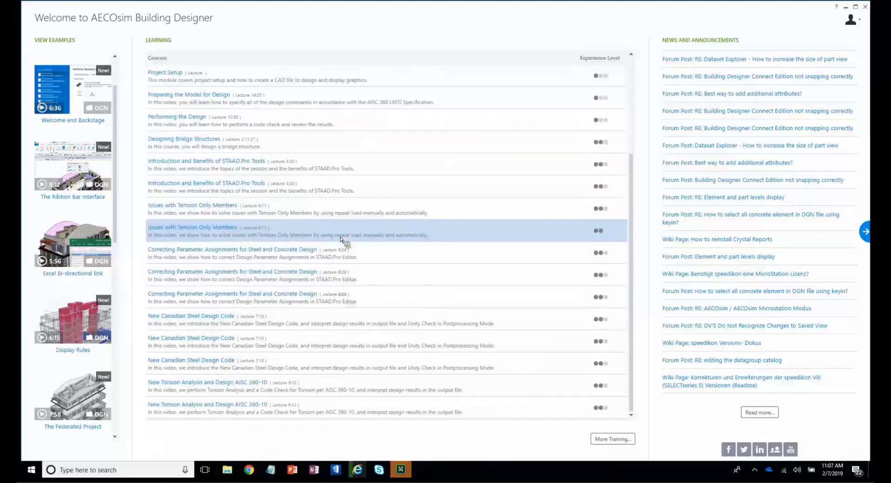
pyautogui.scroll(3, 346, 232)
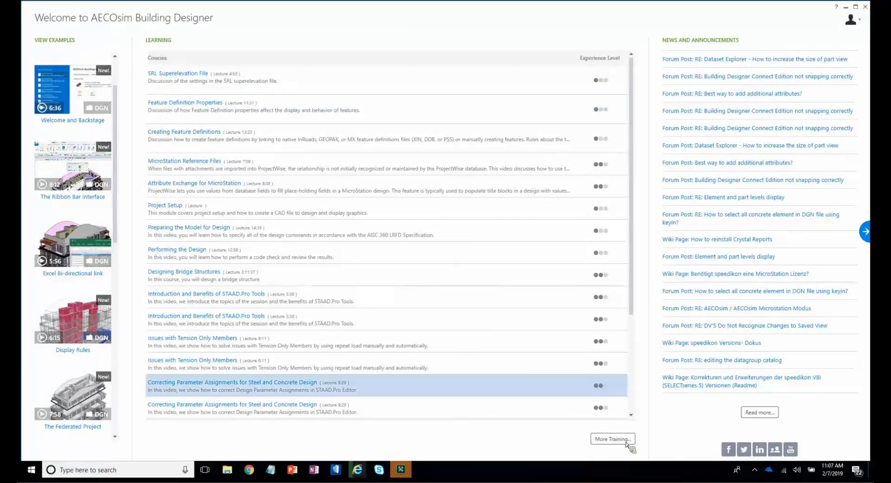
pyautogui.click(609, 439)
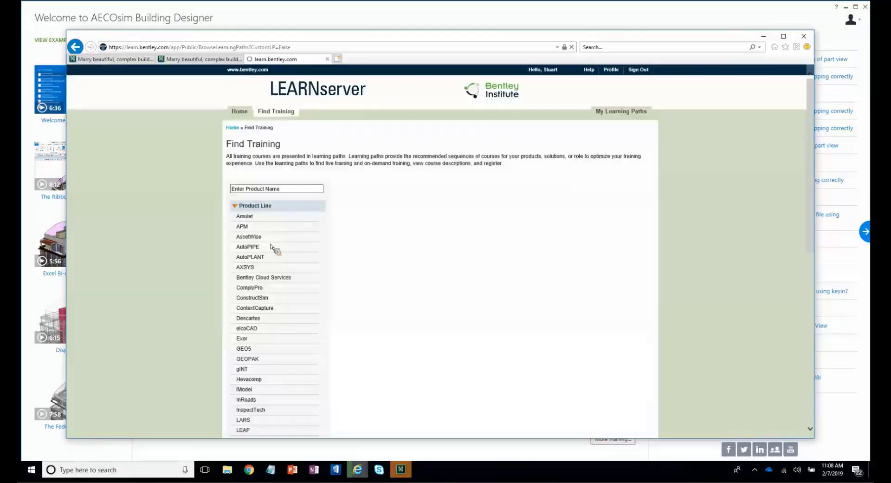
# Filter the training catalogue by the OpenBuildings product line and look through its learning paths.
pyautogui.scroll(-3, 253, 264)
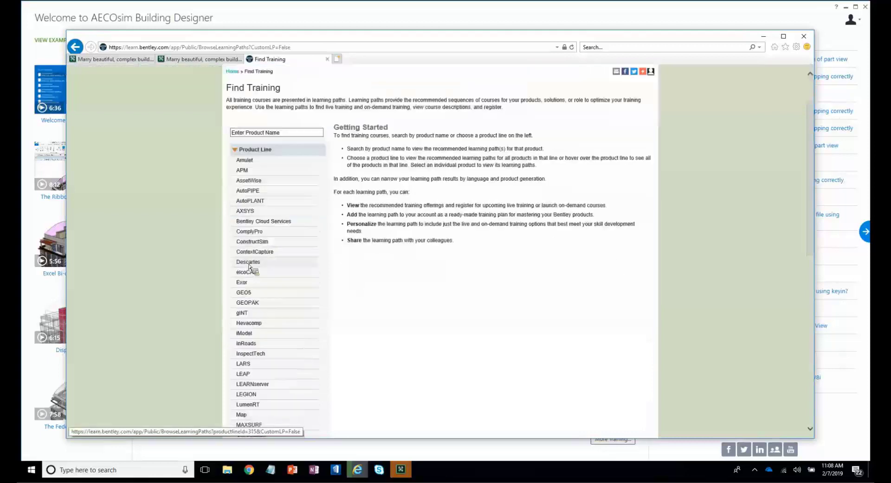
pyautogui.scroll(-6, 259, 174)
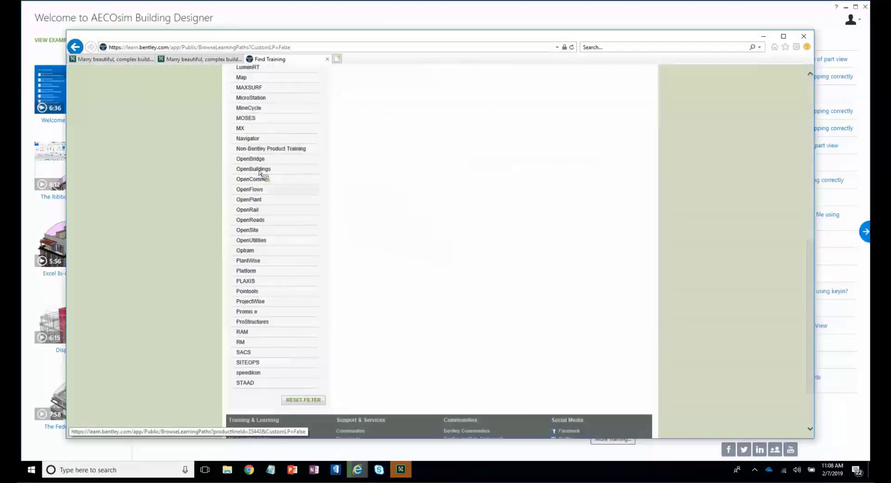
pyautogui.click(260, 170)
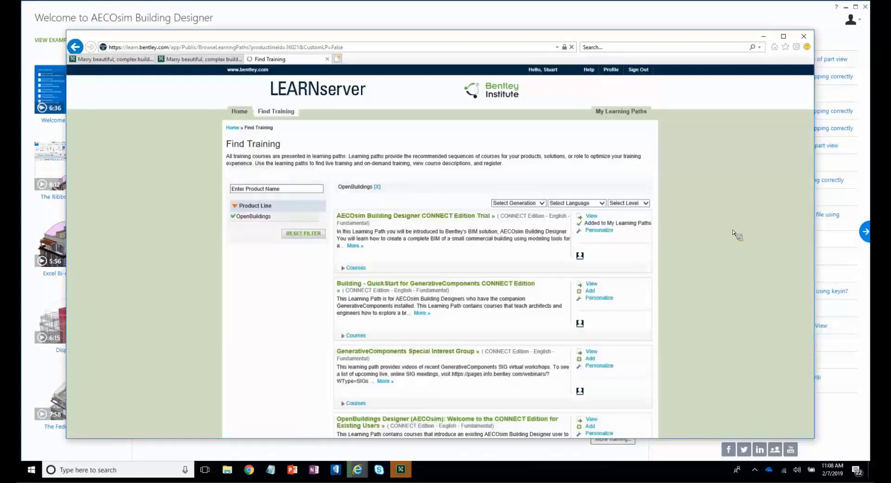
pyautogui.scroll(-4, 733, 233)
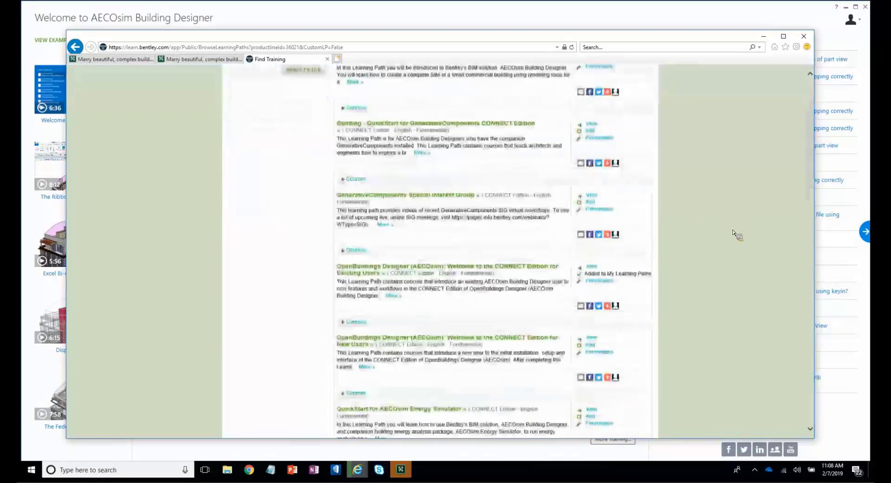
pyautogui.scroll(-7, 733, 233)
pyautogui.scroll(-3, 733, 234)
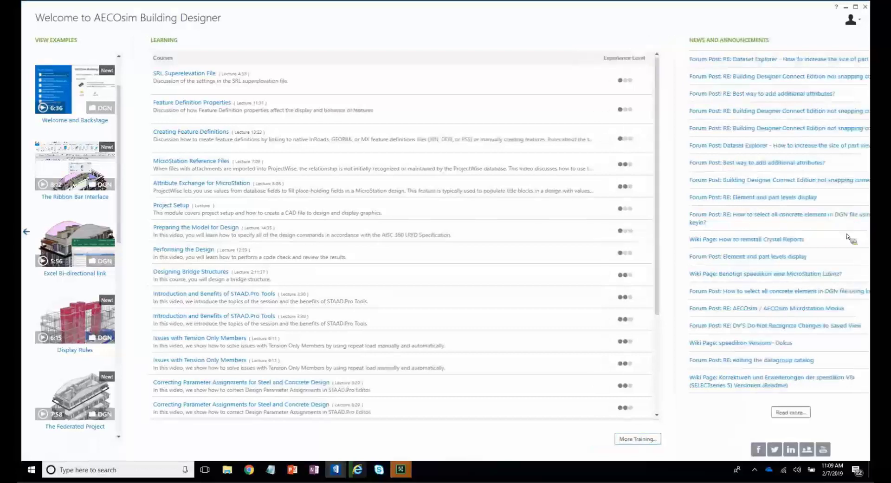
# Return to the recent files page and view the WorkSets available in the AECOsimExamples WorkSpace.
pyautogui.click(847, 233)
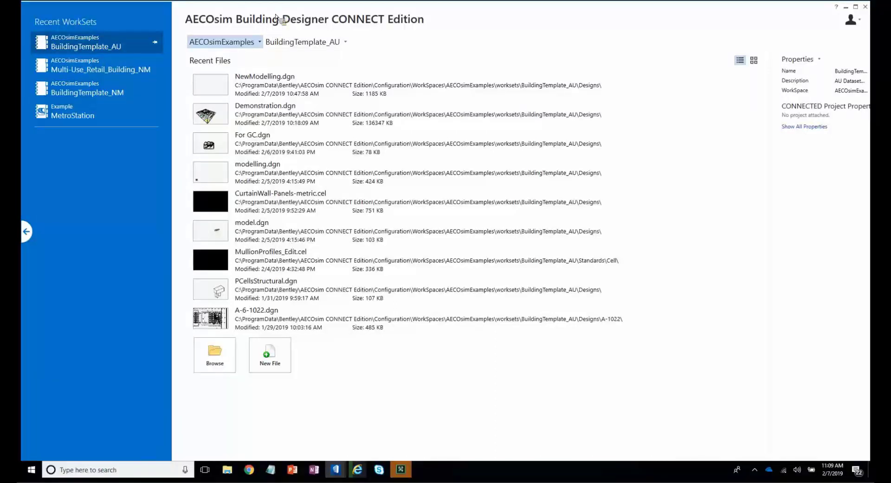
pyautogui.click(346, 43)
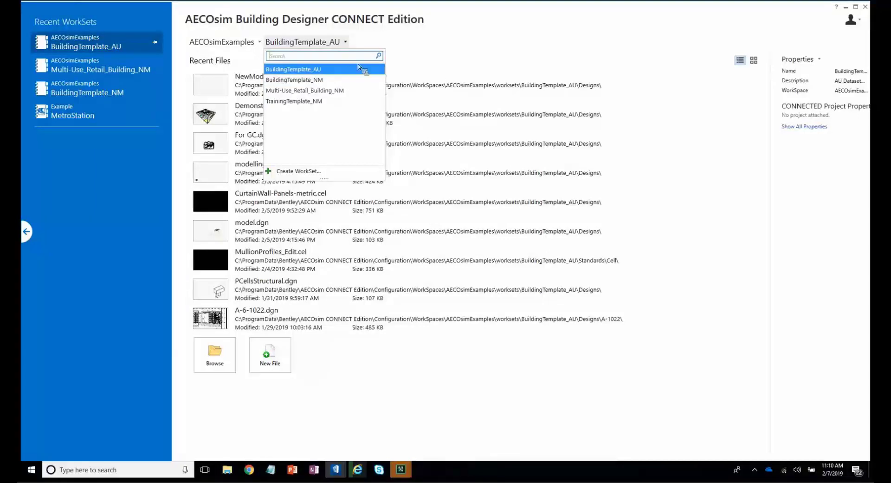
pyautogui.click(448, 46)
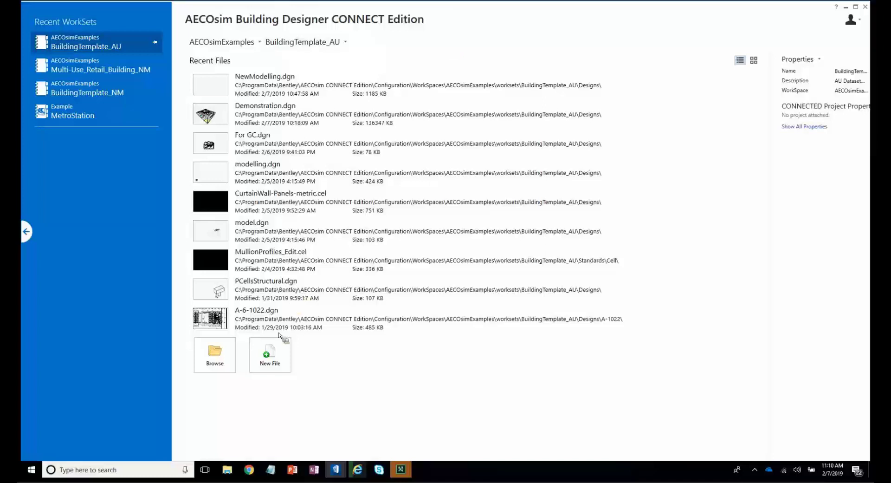
# Start a new file to inspect its seed file path in the BuildingTemplate_AU WorkSet, and cancel without creating it.
pyautogui.click(271, 355)
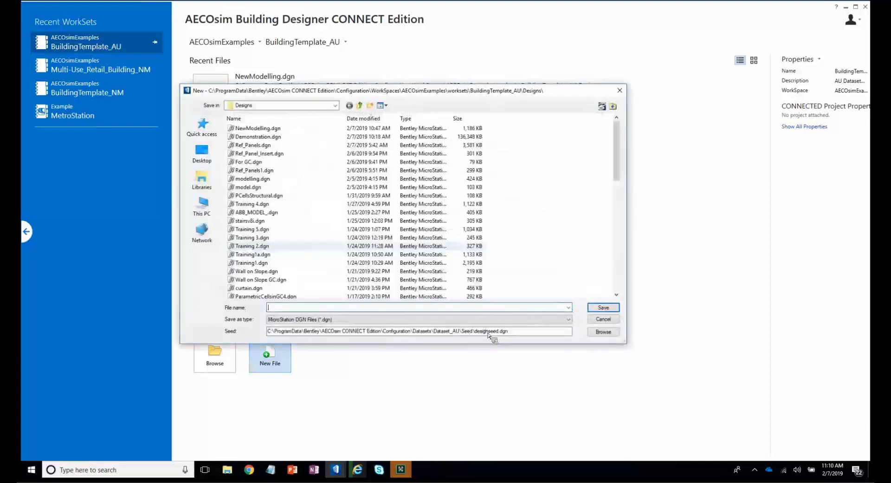
pyautogui.moveTo(513, 333); pyautogui.dragTo(465, 332)
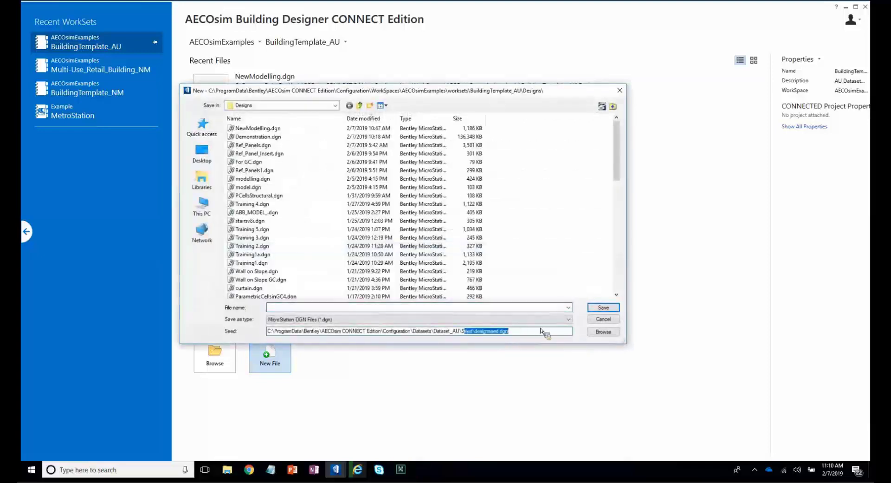
pyautogui.click(541, 330)
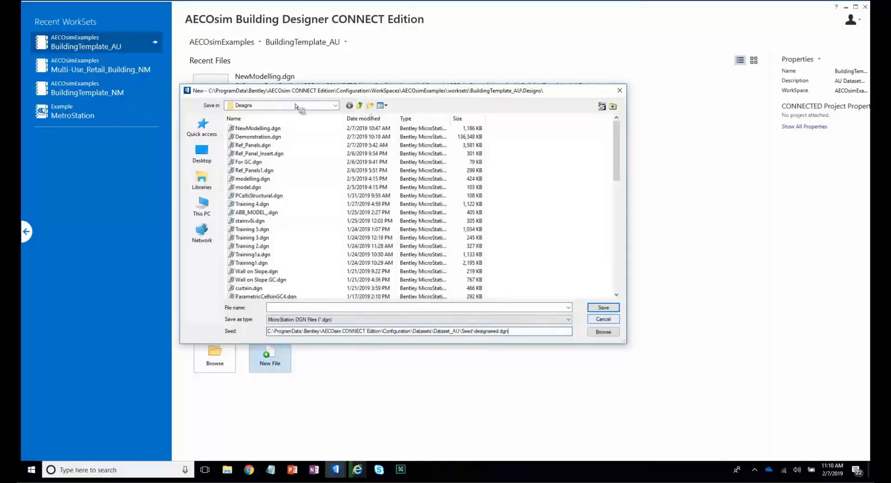
pyautogui.press('Escape')
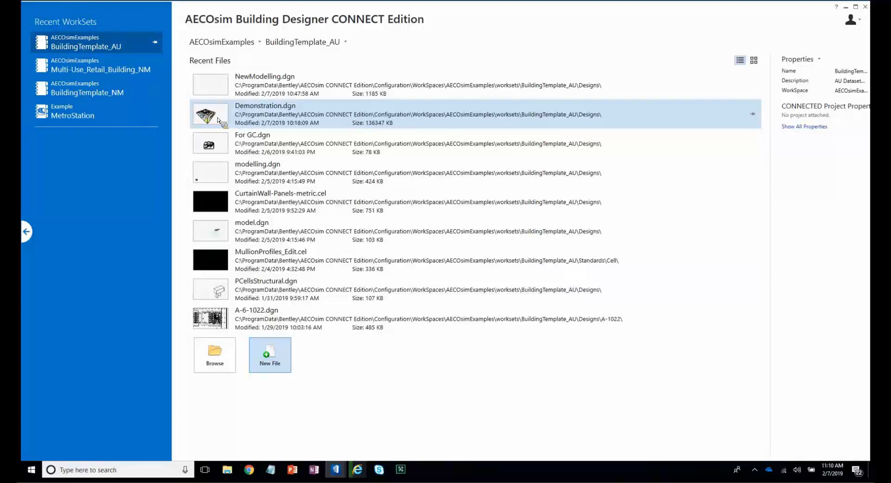
# Preview the recent file CurtainWall-Panels-metric.cel and rotate its Face_4_Definition_SimpleWindow model.
pyautogui.rightClick(218, 201)
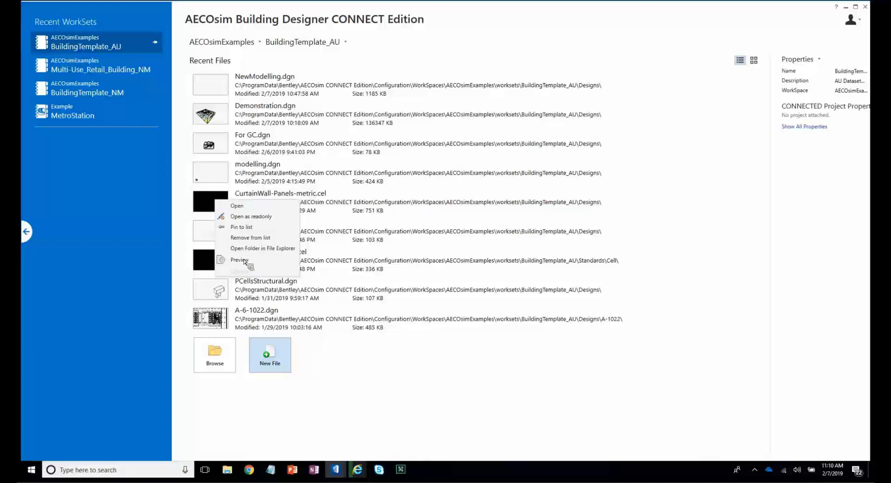
pyautogui.click(457, 136)
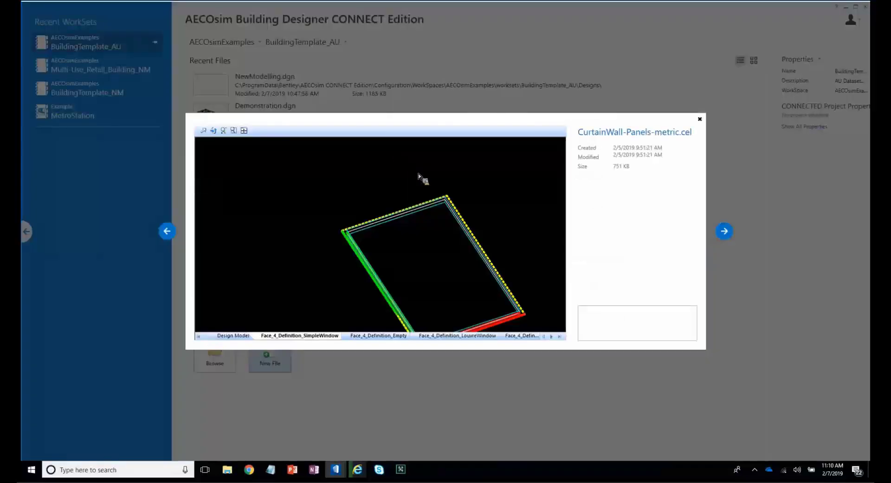
pyautogui.scroll(-5, 419, 174)
pyautogui.scroll(5, 418, 173)
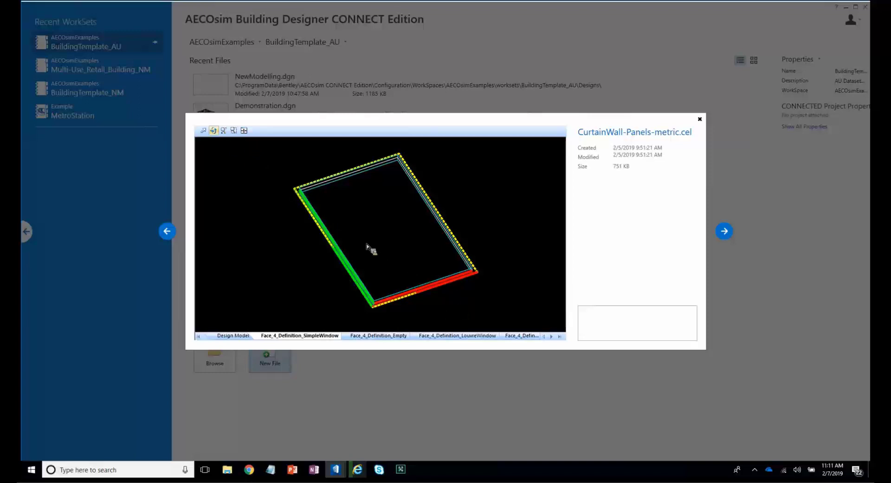
pyautogui.click(214, 130)
pyautogui.moveTo(247, 254); pyautogui.dragTo(409, 308)
pyautogui.rightClick(383, 309)
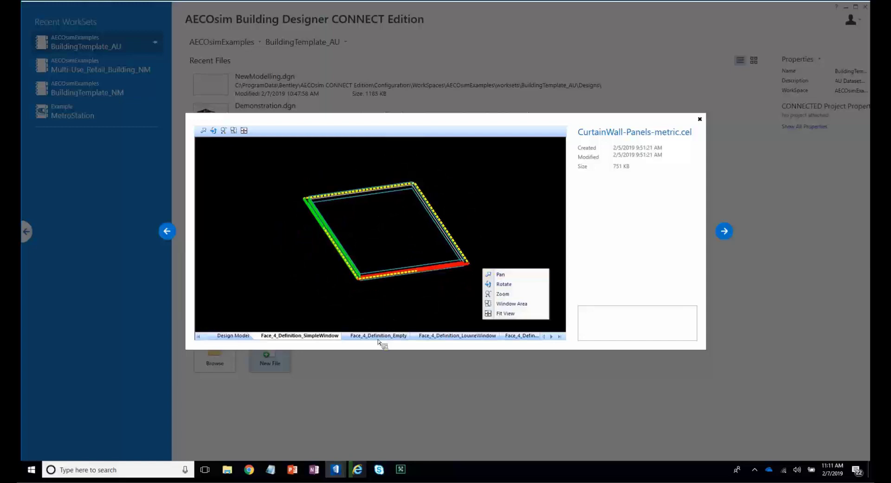
# Show the Face_4_Definition_LouvreWindow model in the file preview and rotate it to inspect the louvres.
pyautogui.click(408, 336)
pyautogui.click(490, 336)
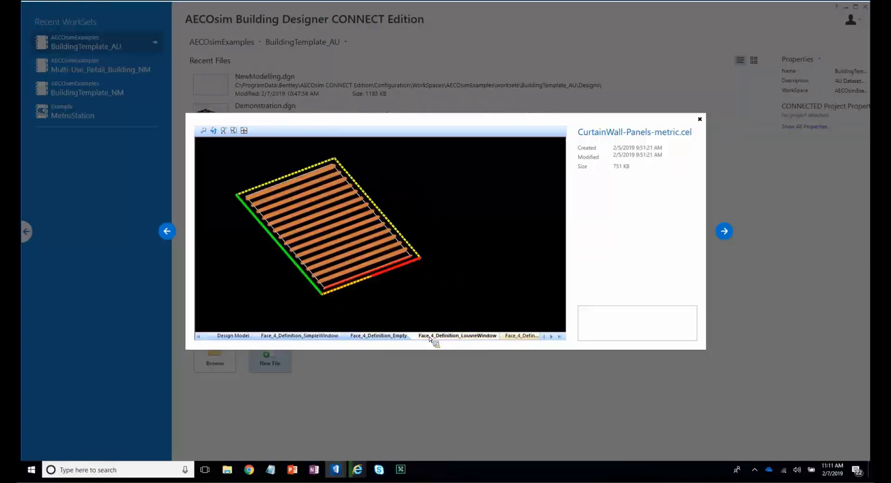
pyautogui.click(521, 336)
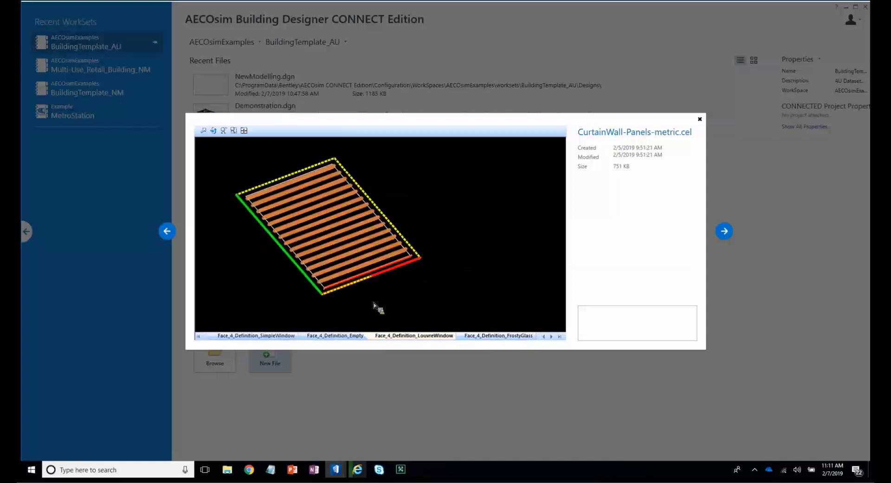
pyautogui.click(213, 131)
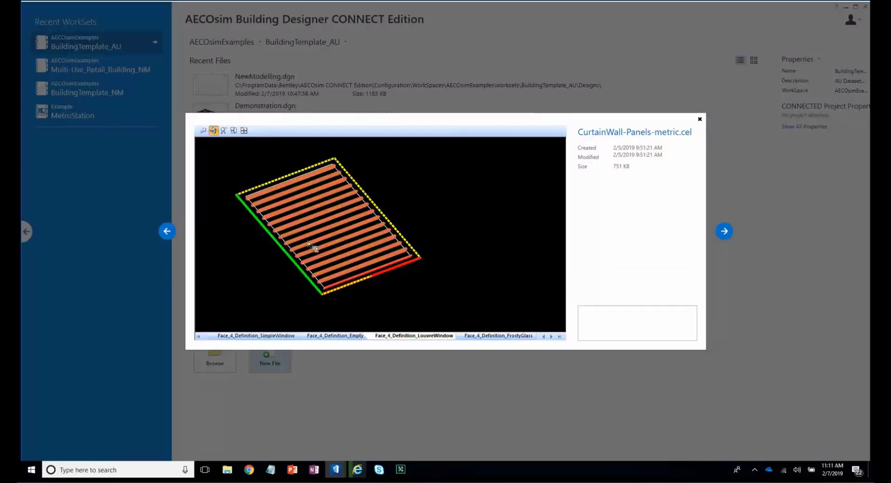
pyautogui.moveTo(309, 242); pyautogui.dragTo(288, 241)
pyautogui.rightClick(288, 242)
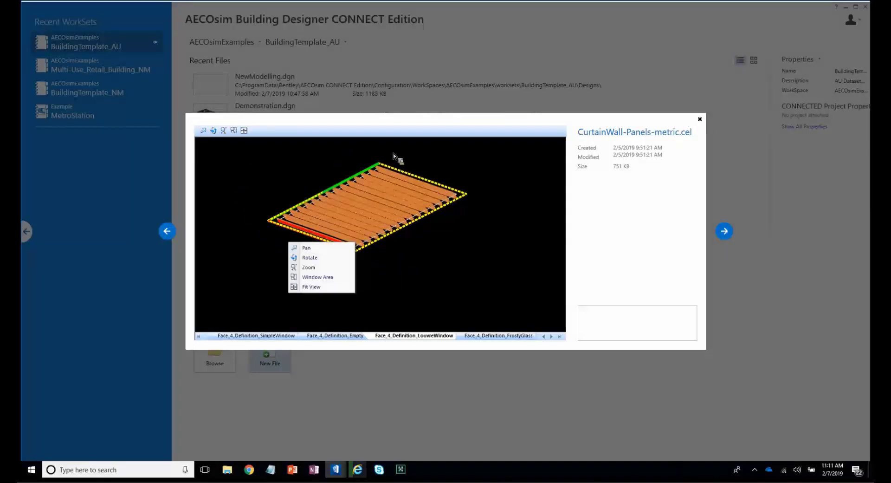
# Close the file preview, view the folder containing CurtainWall-Panels-metric.cel in File Explorer, and close that folder window.
pyautogui.click(279, 110)
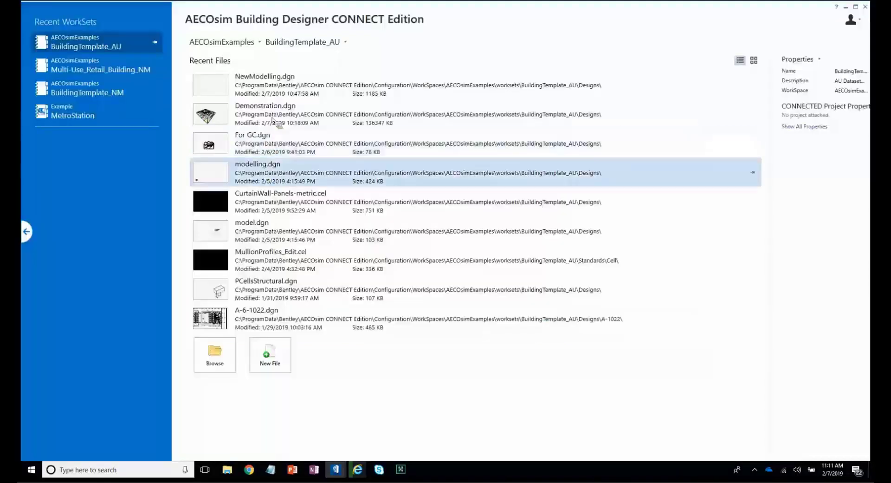
pyautogui.rightClick(279, 208)
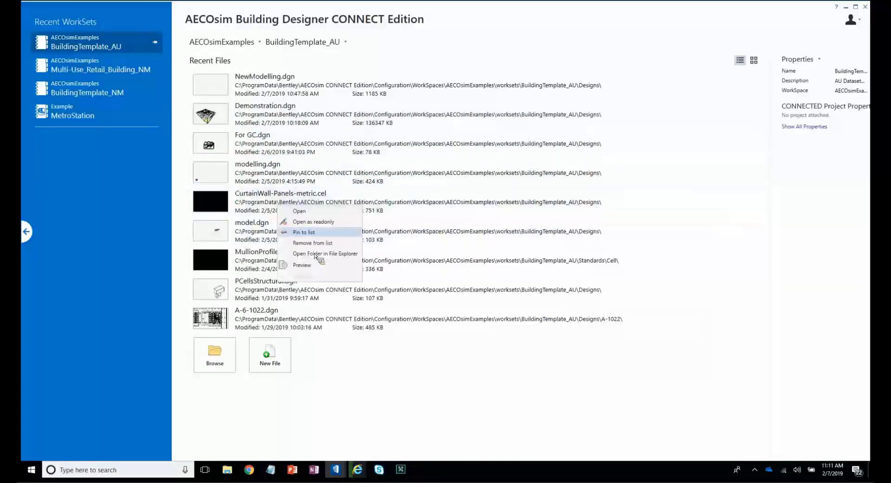
pyautogui.click(315, 254)
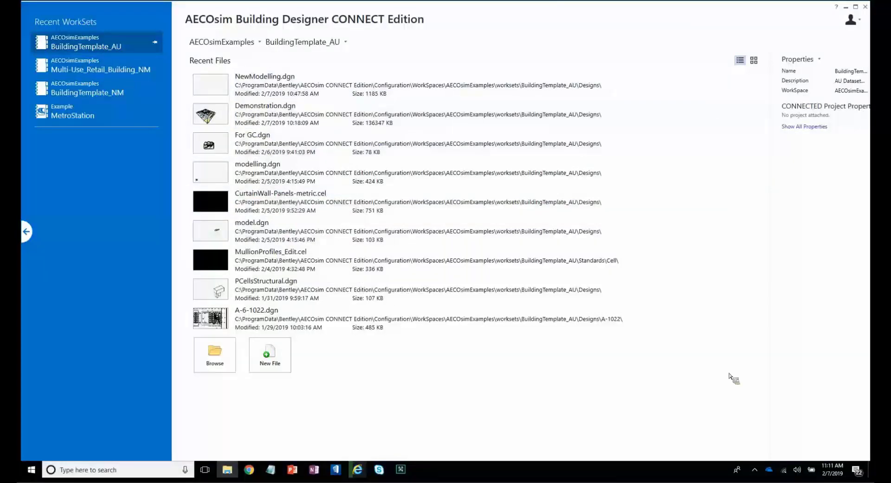
pyautogui.click(230, 475)
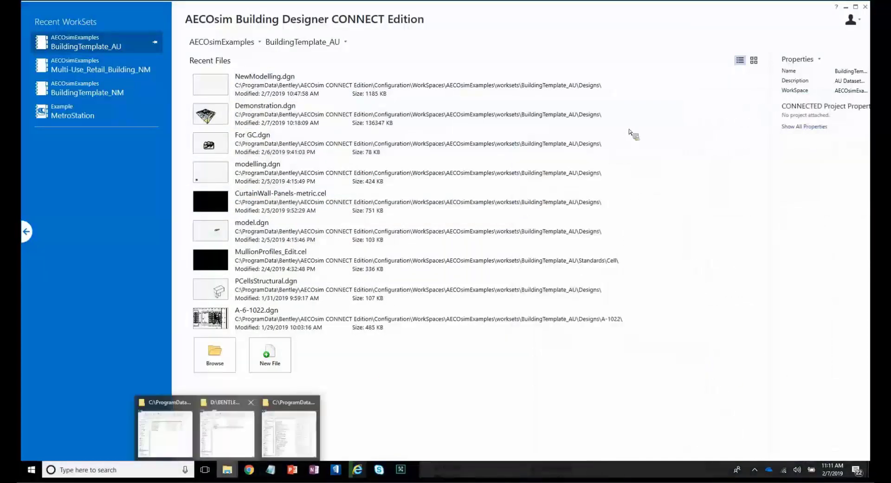
pyautogui.moveTo(631, 119); pyautogui.dragTo(406, 25)
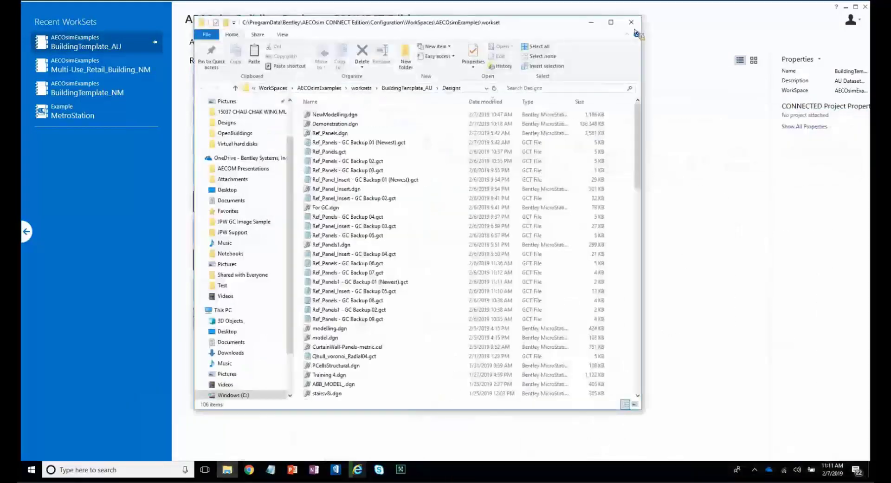
pyautogui.click(631, 22)
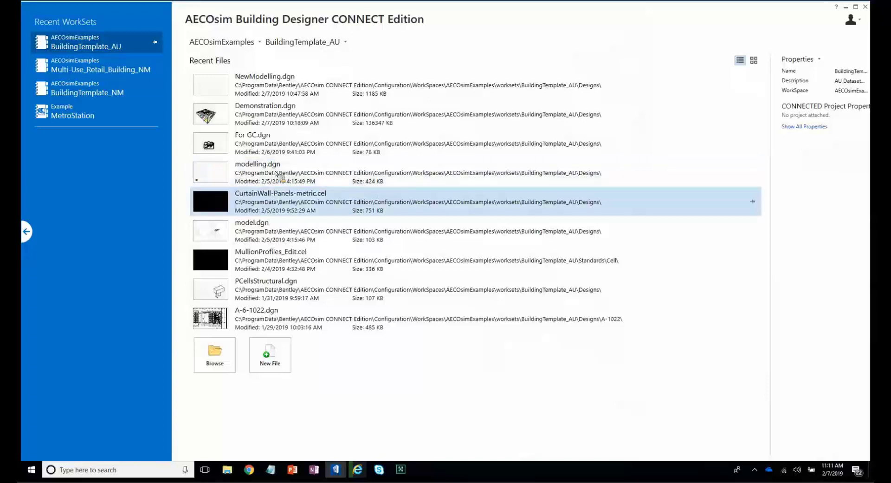
# Open the recent file NewModelling.dgn from the BuildingTemplate_AU WorkSet.
pyautogui.rightClick(277, 175)
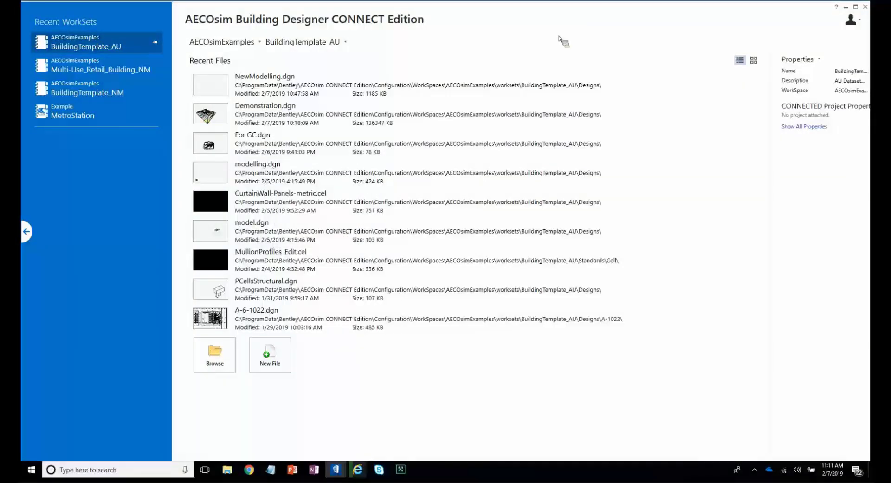
pyautogui.click(378, 90)
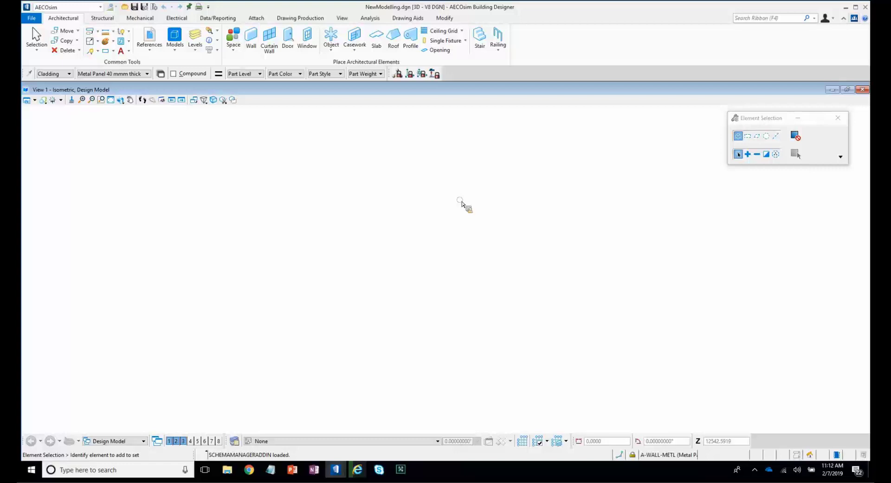
pyautogui.click(272, 48)
# Switch to Chrome to read the MicroStation Wiki article on displaying the V8i style Tasks dialog, and minimize the browser.
pyautogui.click(250, 473)
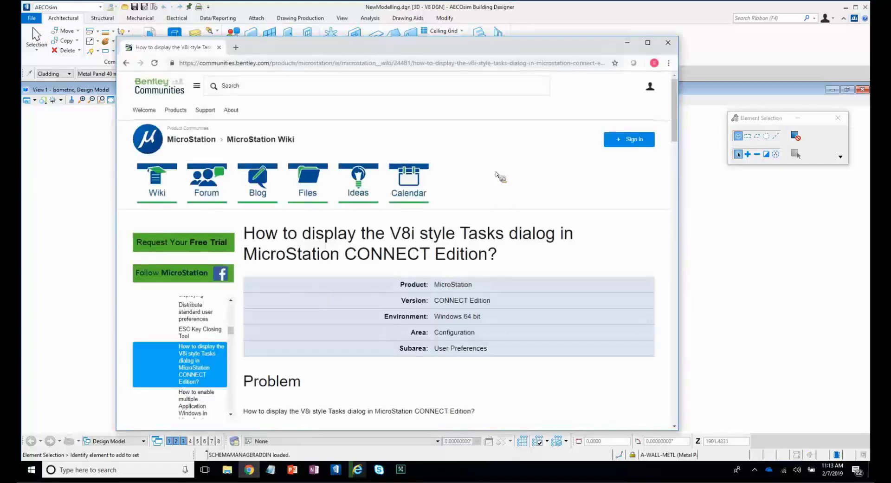
pyautogui.scroll(-4, 497, 175)
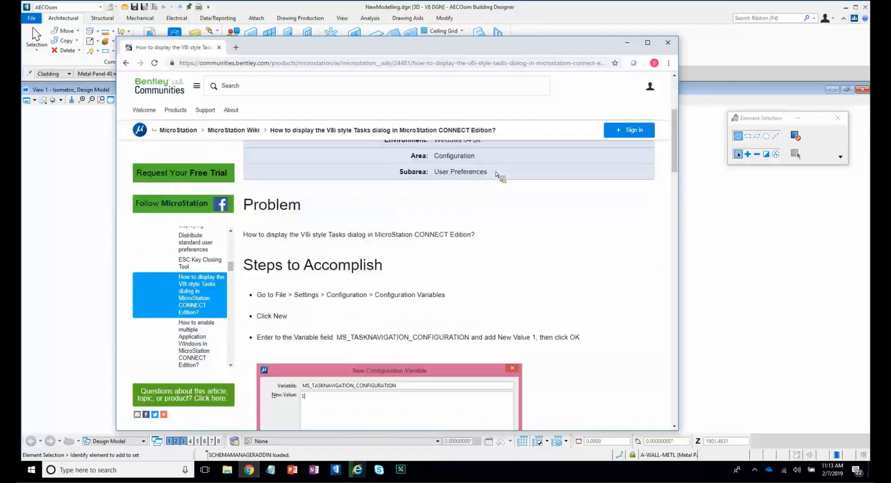
pyautogui.scroll(4, 496, 175)
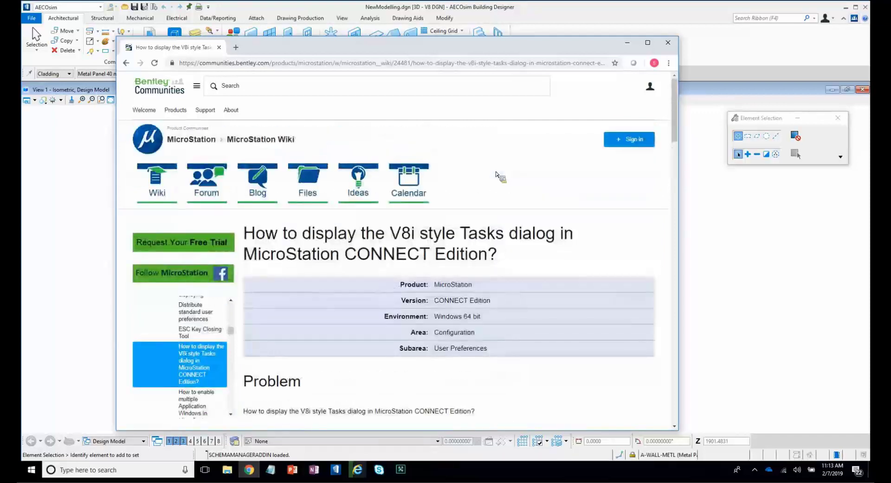
pyautogui.scroll(-3, 497, 175)
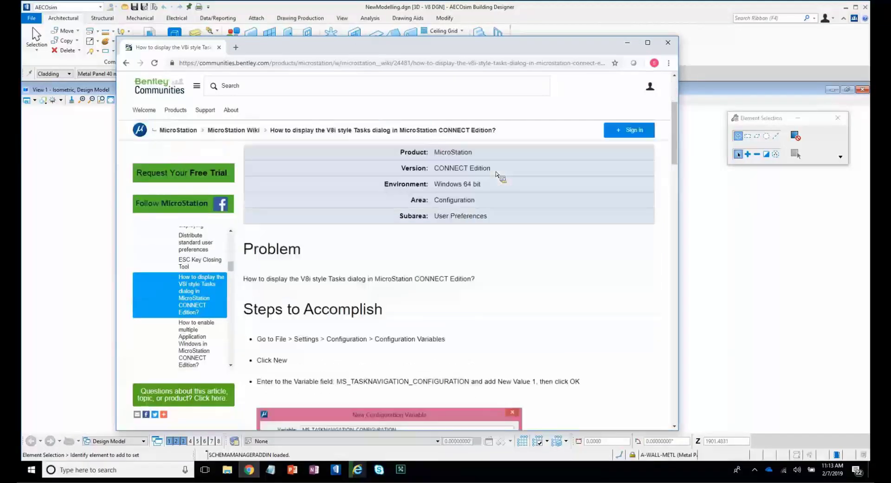
pyautogui.scroll(-6, 496, 175)
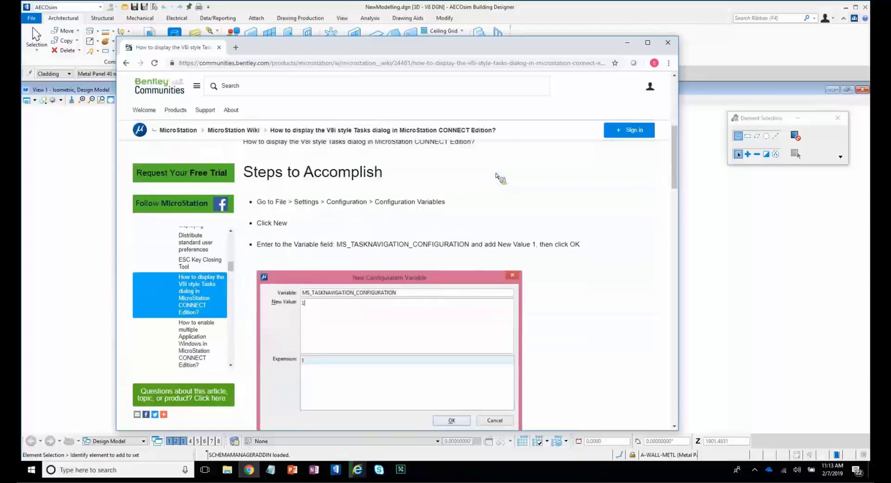
pyautogui.scroll(-10, 497, 175)
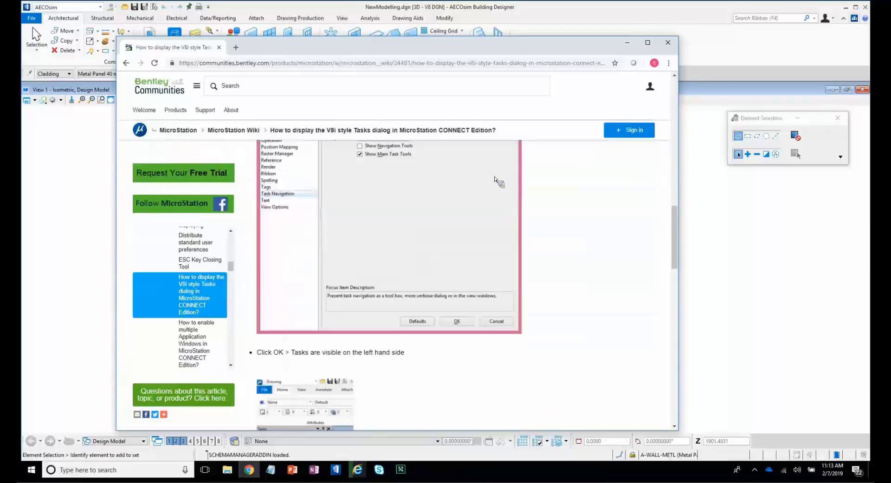
pyautogui.scroll(-4, 496, 178)
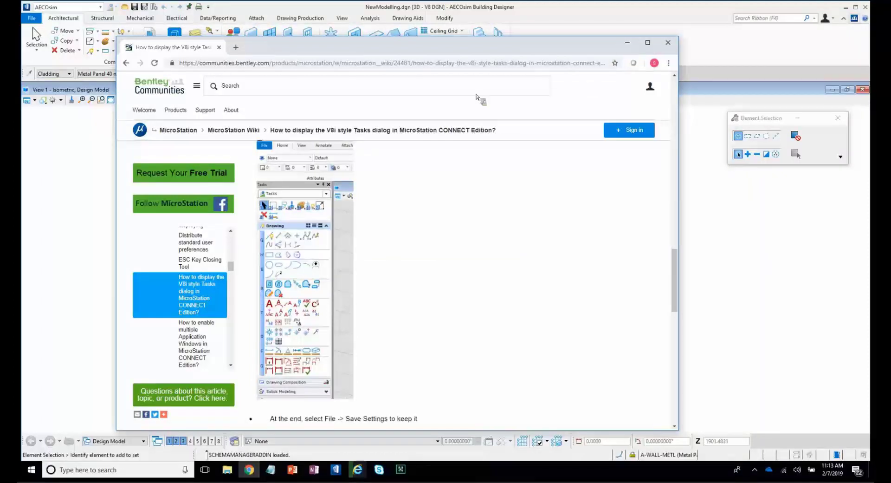
pyautogui.click(628, 43)
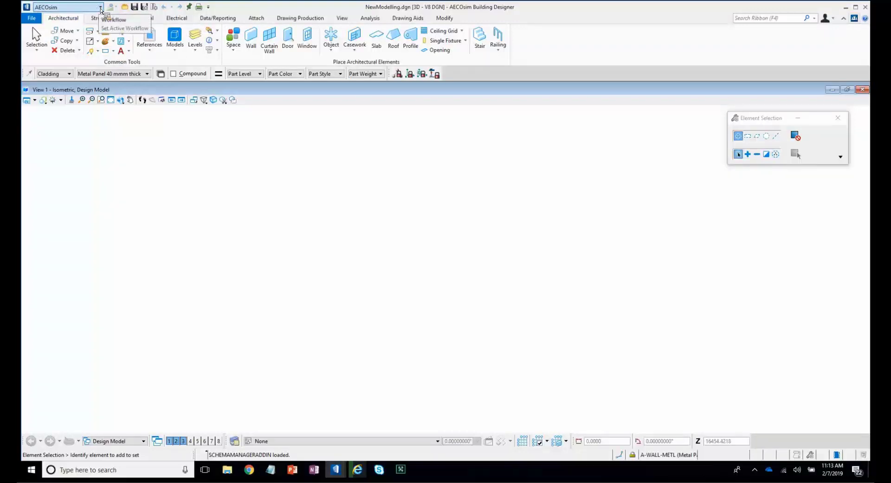
# Switch to the Modeling workflow and look through its Solids, Curves and Surfaces tools.
pyautogui.click(100, 8)
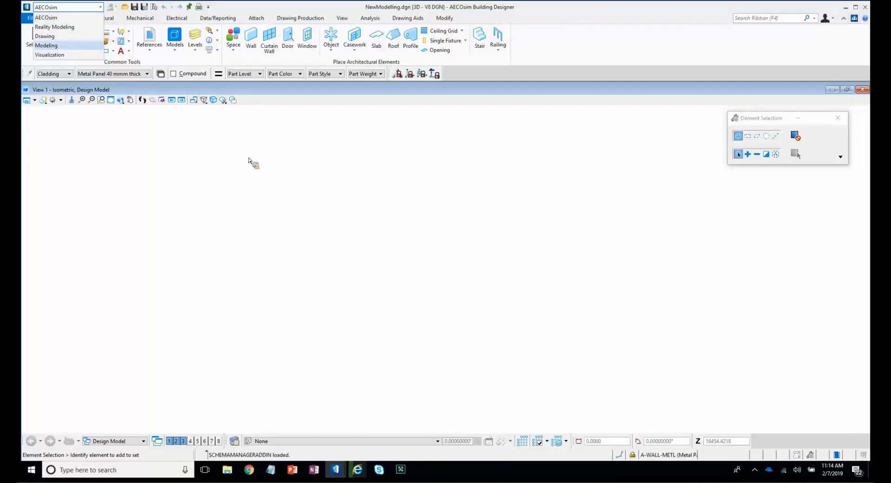
pyautogui.press('Return')
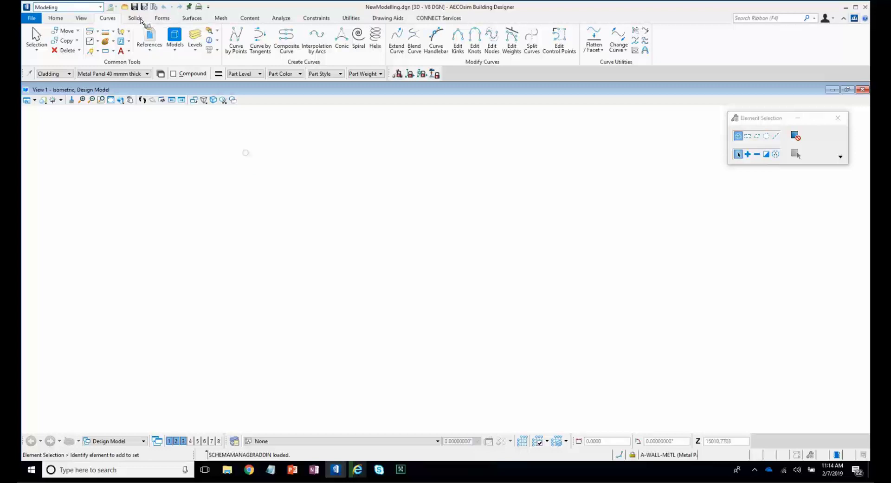
pyautogui.click(137, 20)
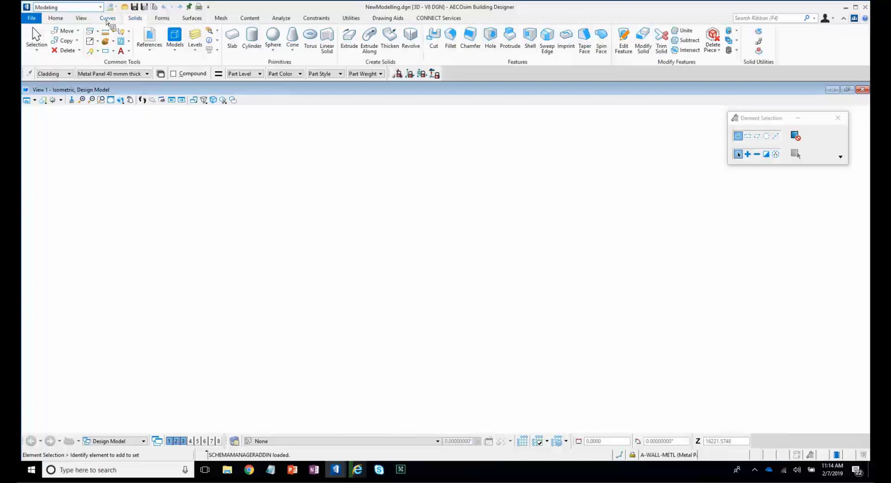
pyautogui.click(107, 21)
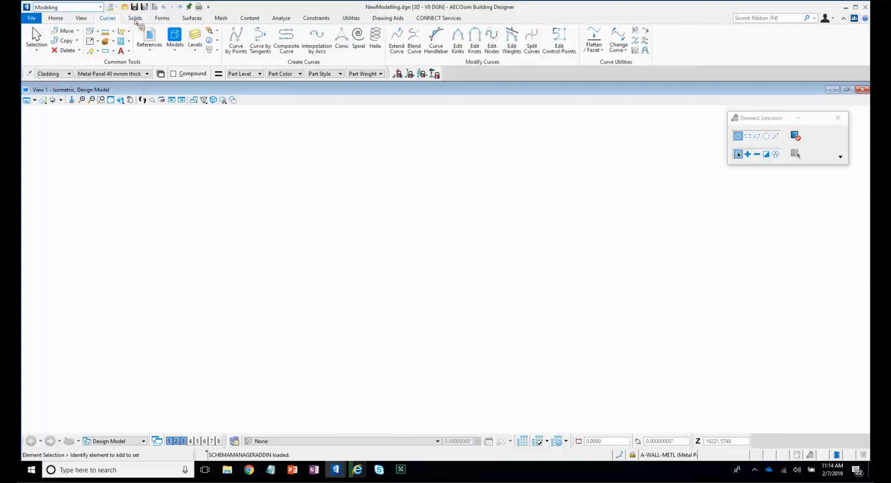
pyautogui.click(135, 20)
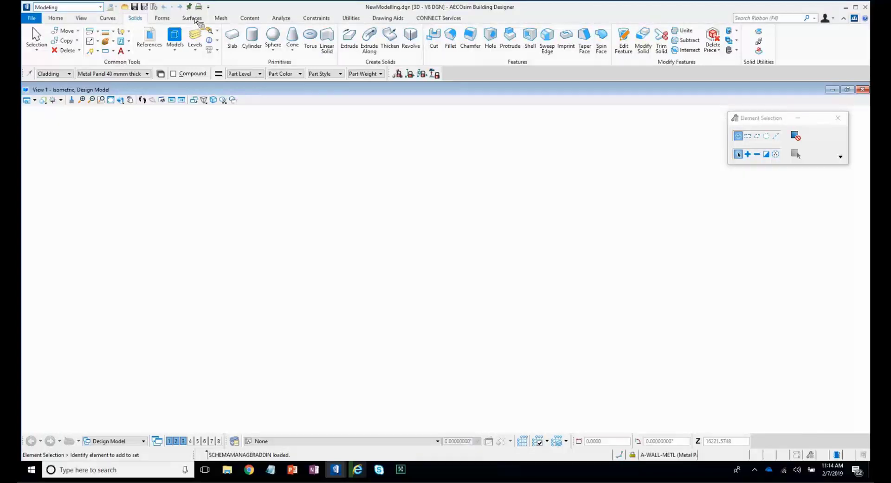
pyautogui.click(196, 21)
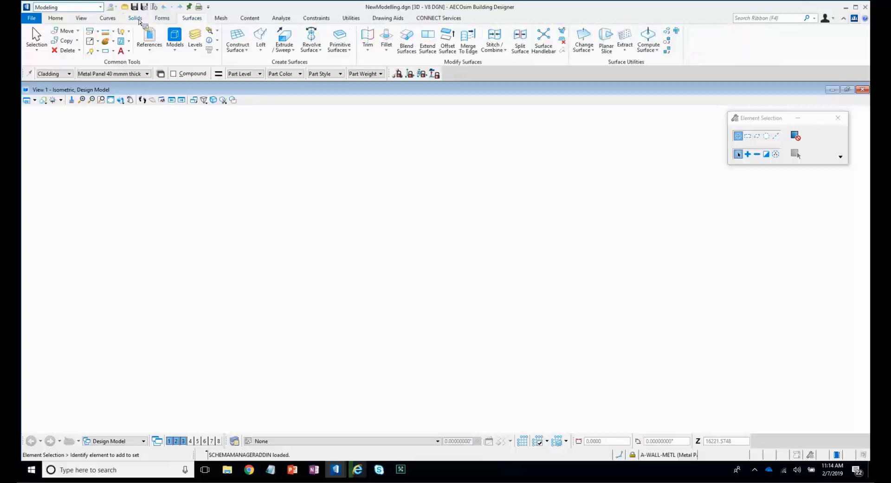
pyautogui.click(138, 19)
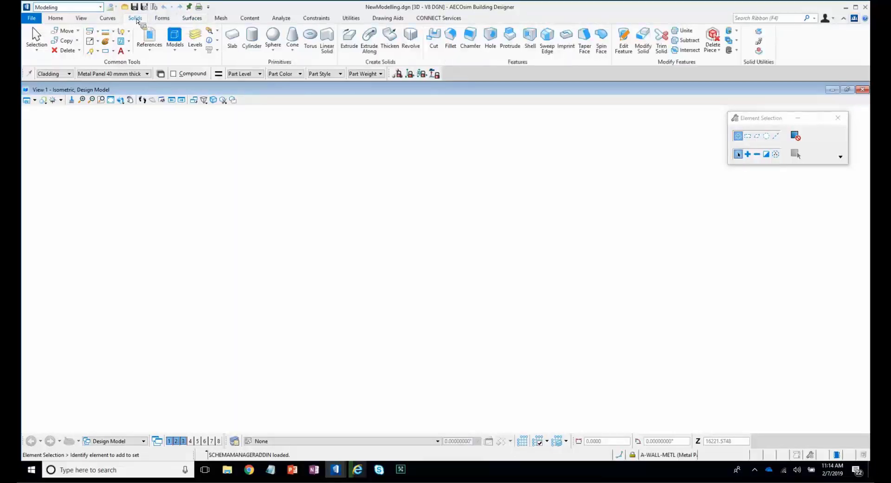
# Show the Drawing workflow with its Home tools, and switch to the Visualization workflow to view its tools.
pyautogui.click(90, 7)
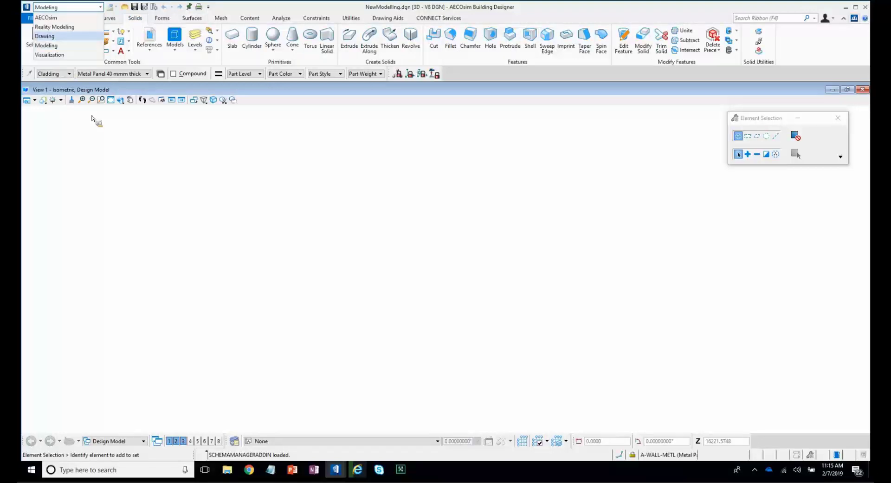
pyautogui.press('Return')
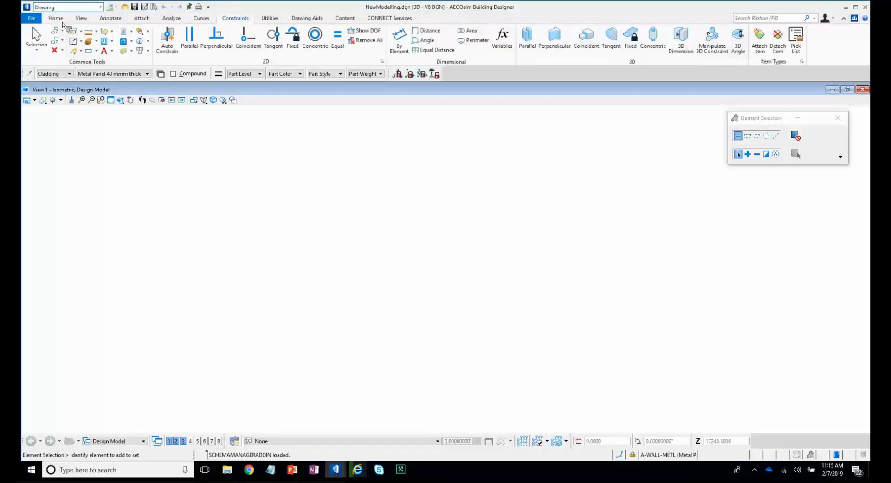
pyautogui.click(55, 18)
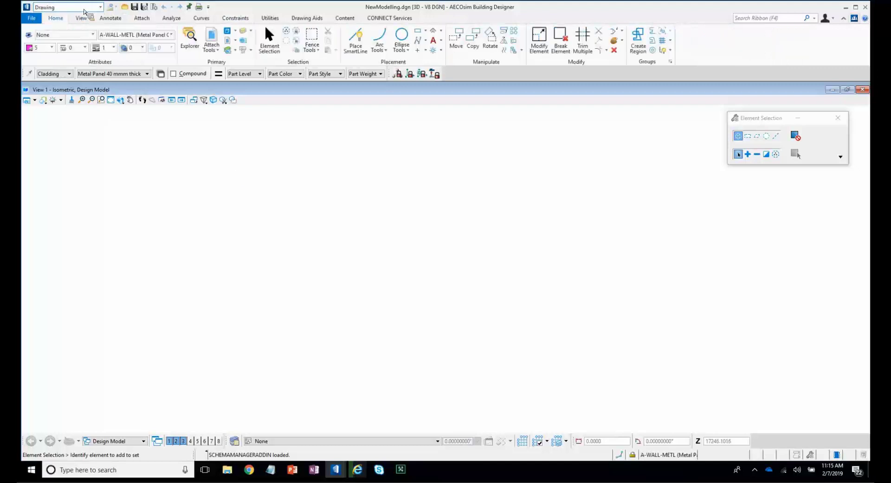
pyautogui.click(80, 7)
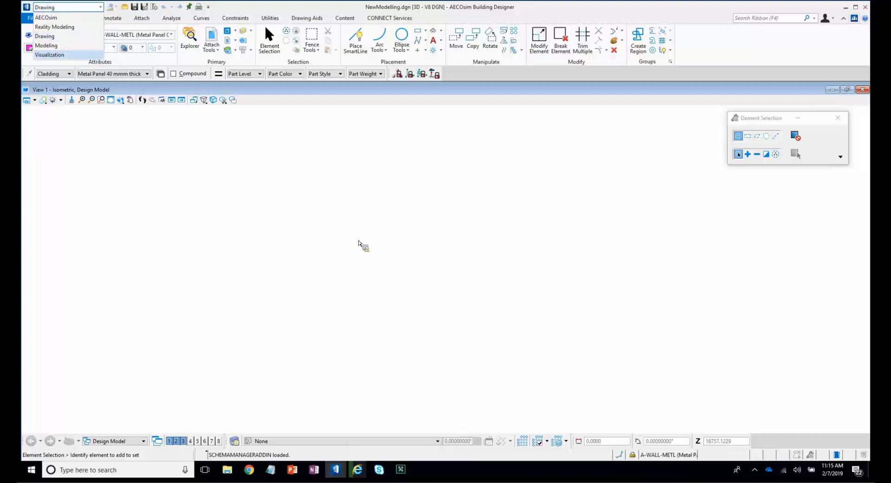
pyautogui.press('Return')
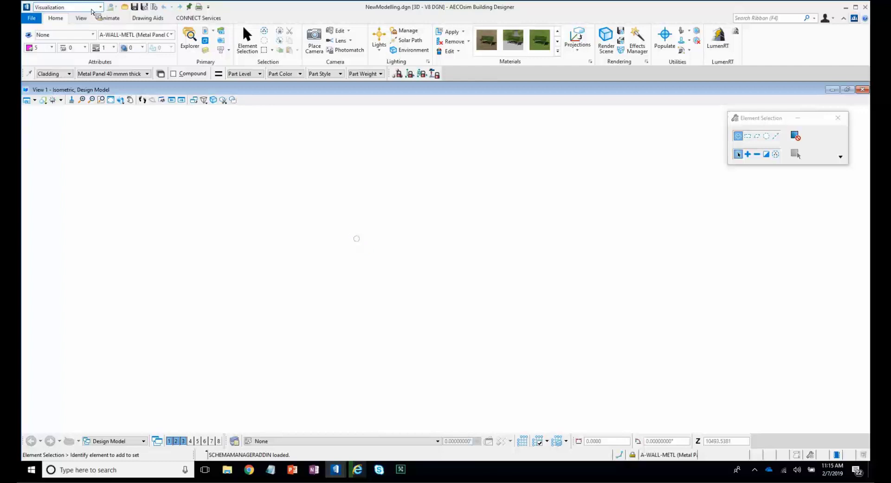
# Show the Reality Modeling workflow's Descartes loading tool and return to the AECOsim workflow.
pyautogui.click(80, 7)
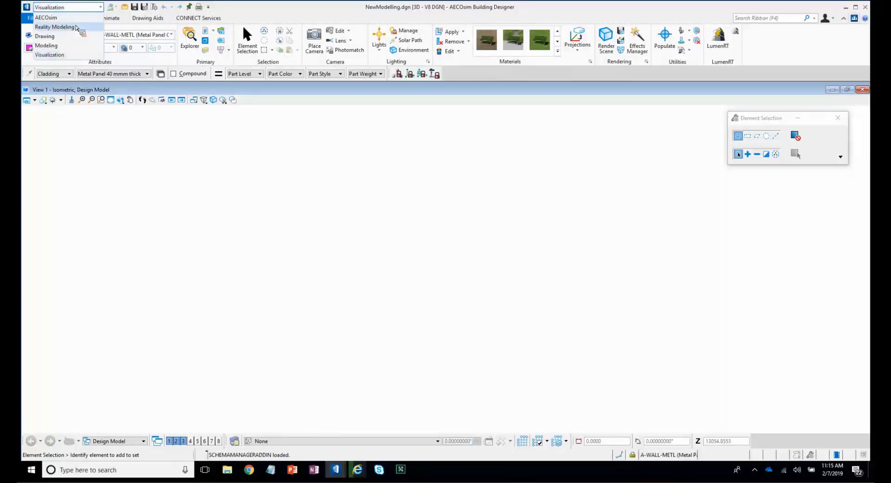
pyautogui.click(78, 28)
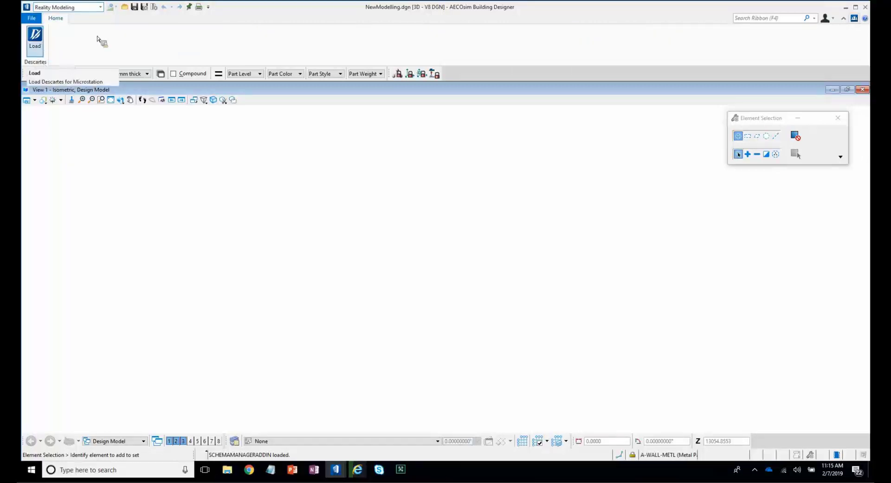
pyautogui.click(84, 8)
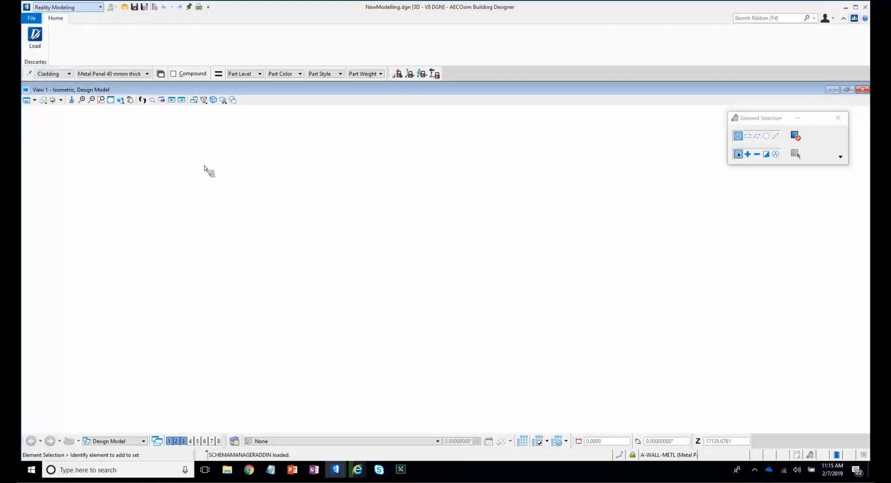
pyautogui.press('Return')
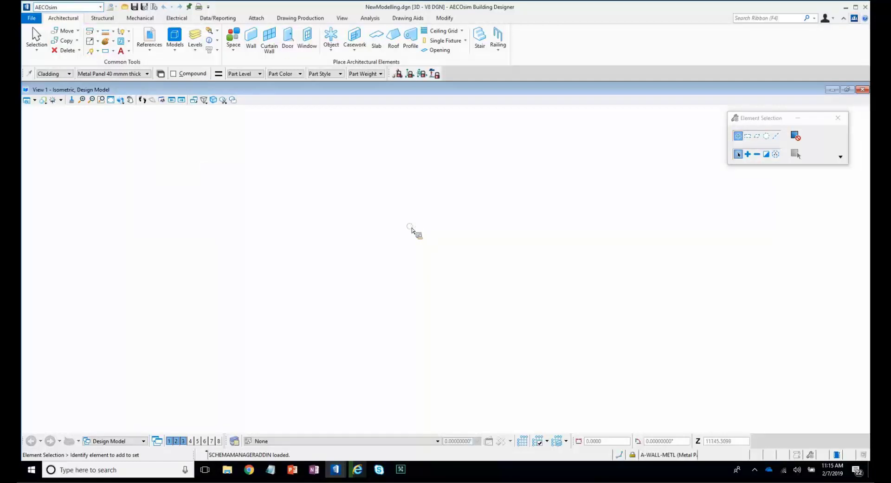
# Set the active workflow to Modeling.
pyautogui.click(67, 7)
pyautogui.press('Down')
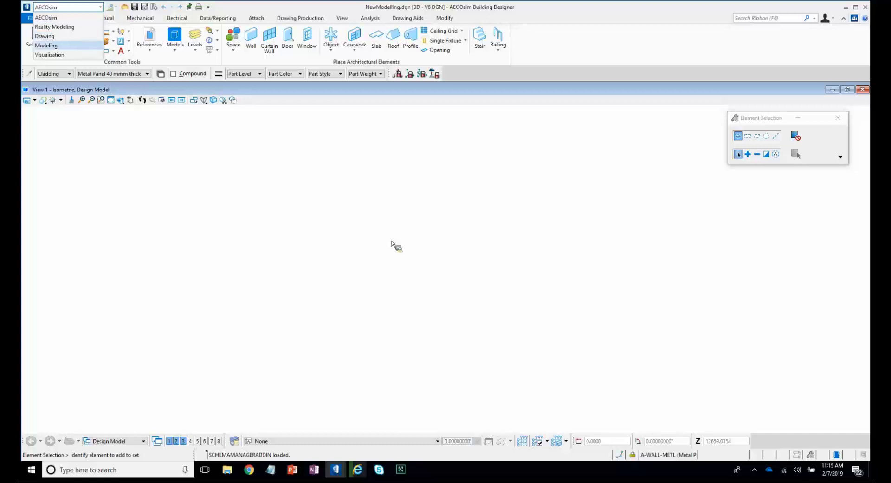
pyautogui.press('Return')
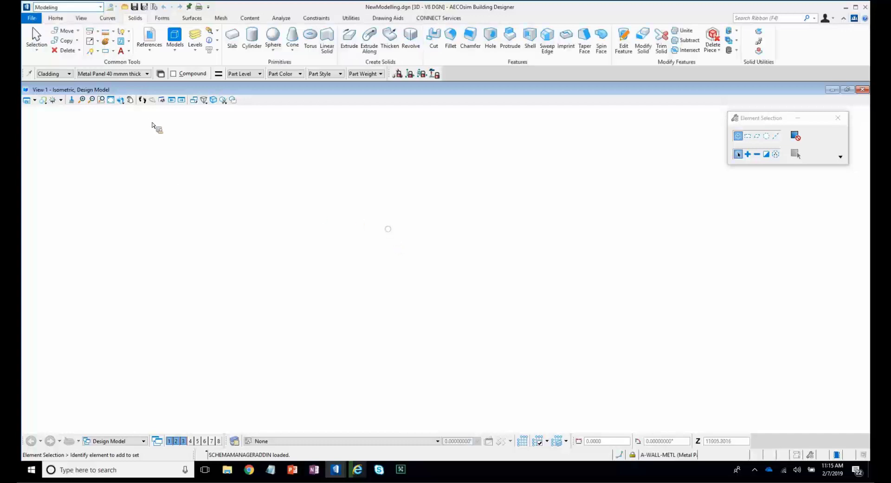
# Place an upright filled rectangular block with the Orthogonal method, Solid area and Opaque fill as a profile.
pyautogui.click(106, 51)
pyautogui.click(296, 304)
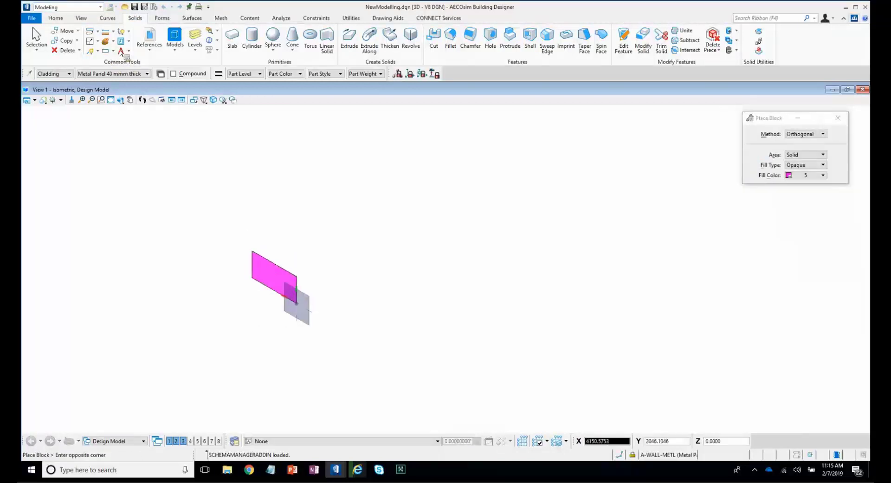
pyautogui.click(264, 251)
# Draw an open, order 4 B-spline curve by control points, starting at the profile's lower corner and sweeping away from it.
pyautogui.click(108, 19)
pyautogui.click(239, 38)
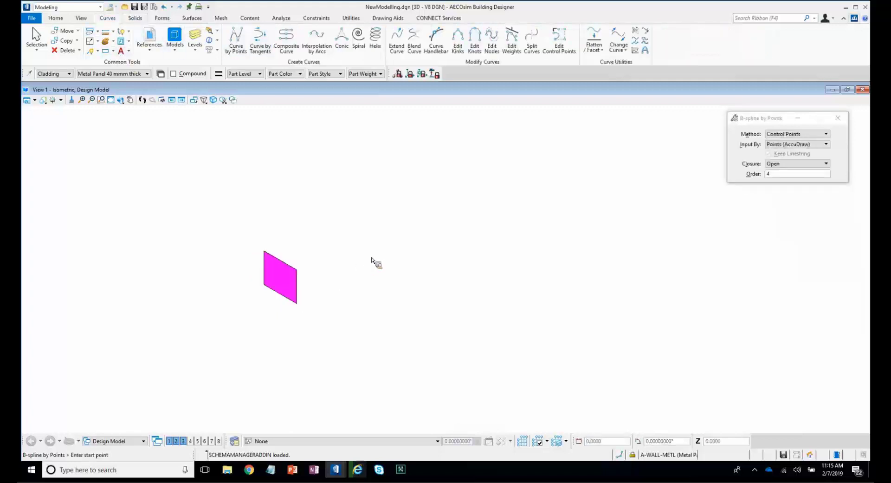
pyautogui.click(297, 304)
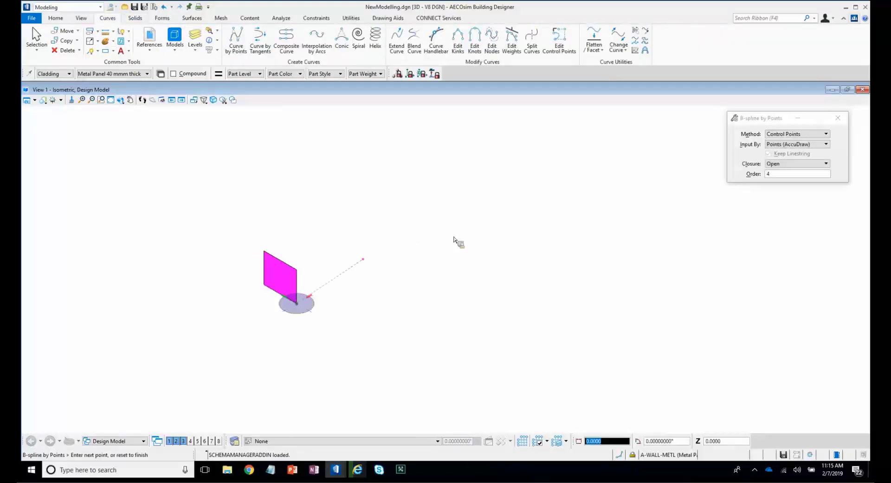
pyautogui.click(509, 228)
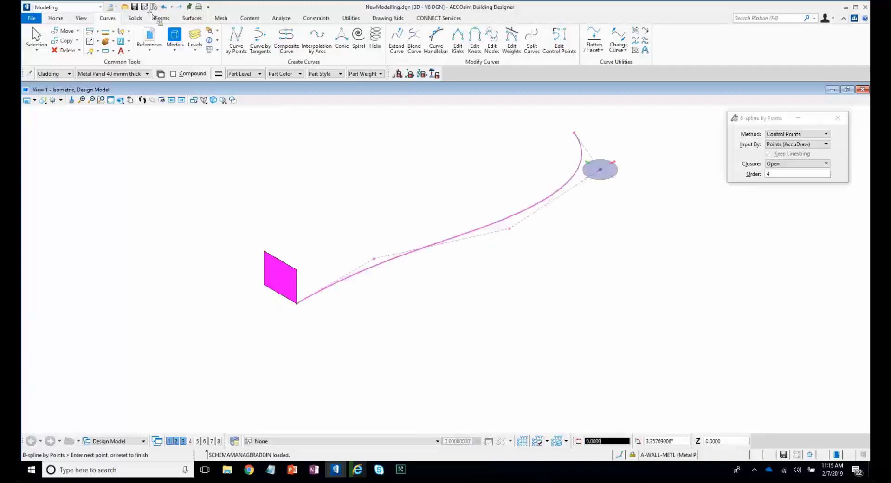
# Extrude the rectangular profile along the B-spline curve as a solid with Normal alignment.
pyautogui.click(135, 17)
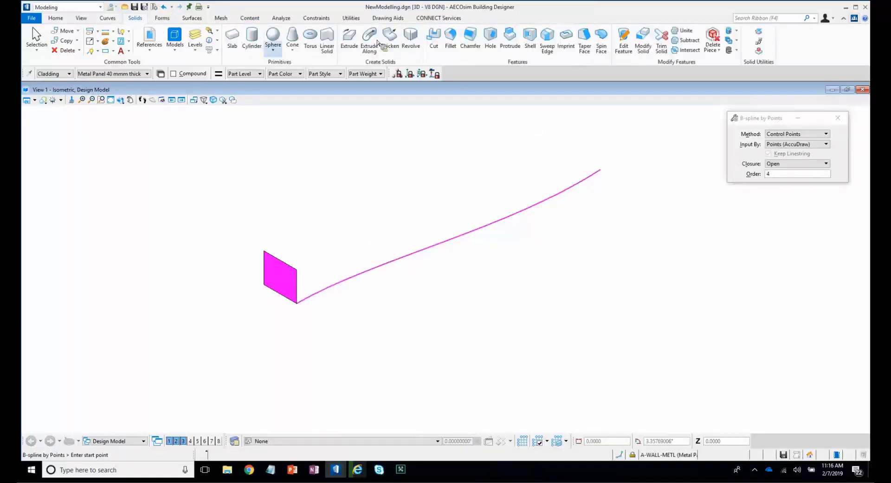
pyautogui.click(369, 41)
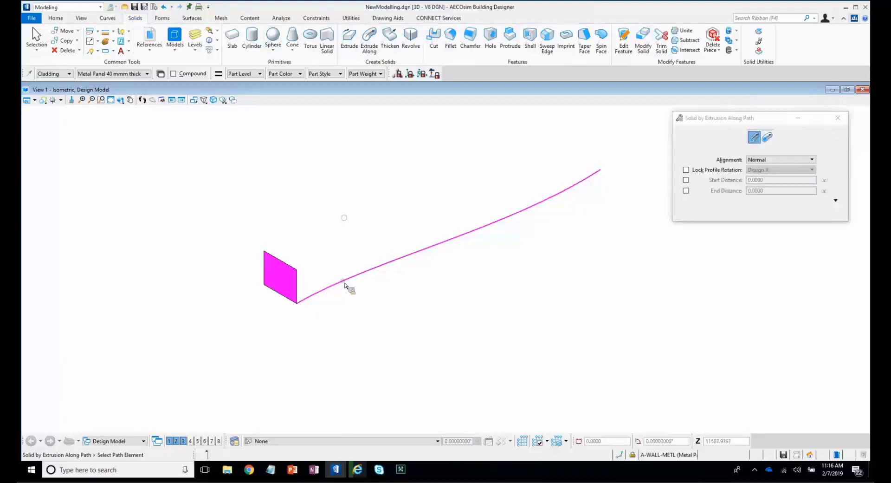
pyautogui.click(295, 259)
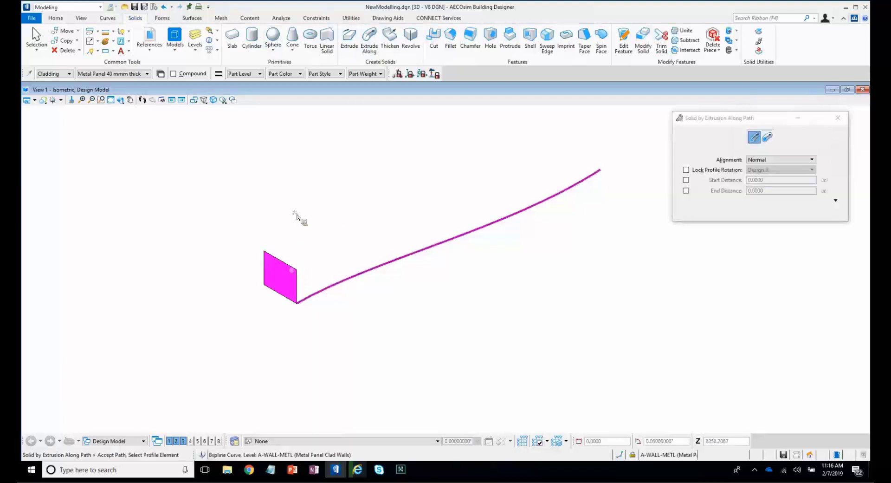
pyautogui.click(300, 217)
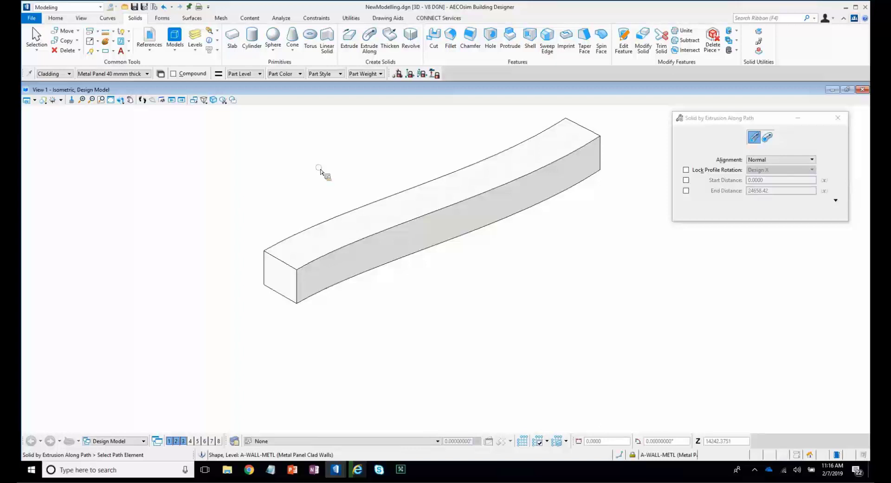
pyautogui.scroll(-2, 309, 200)
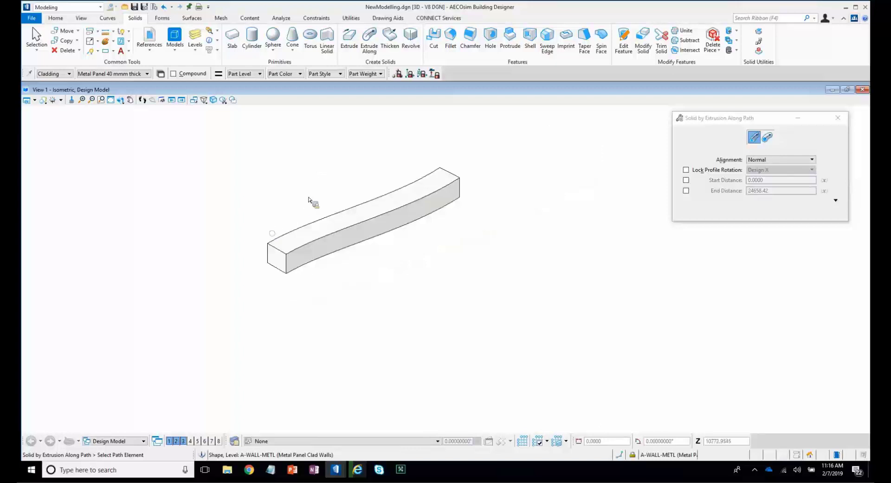
pyautogui.scroll(2, 308, 200)
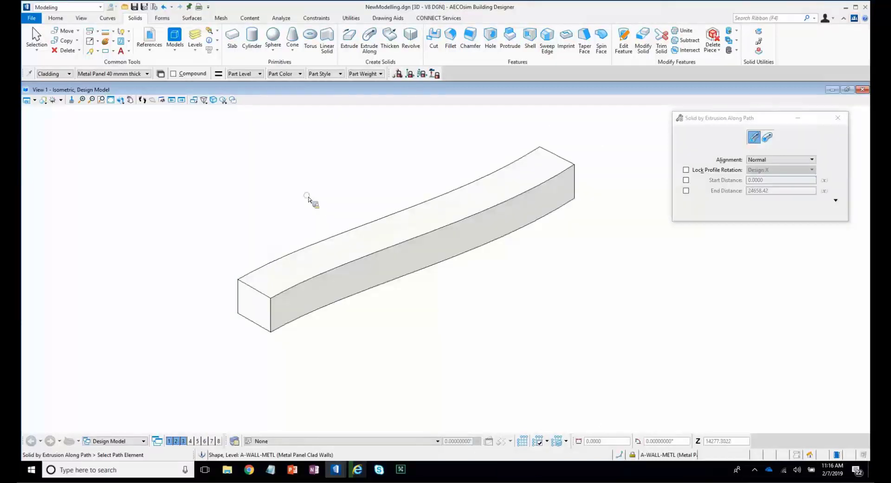
pyautogui.click(245, 193)
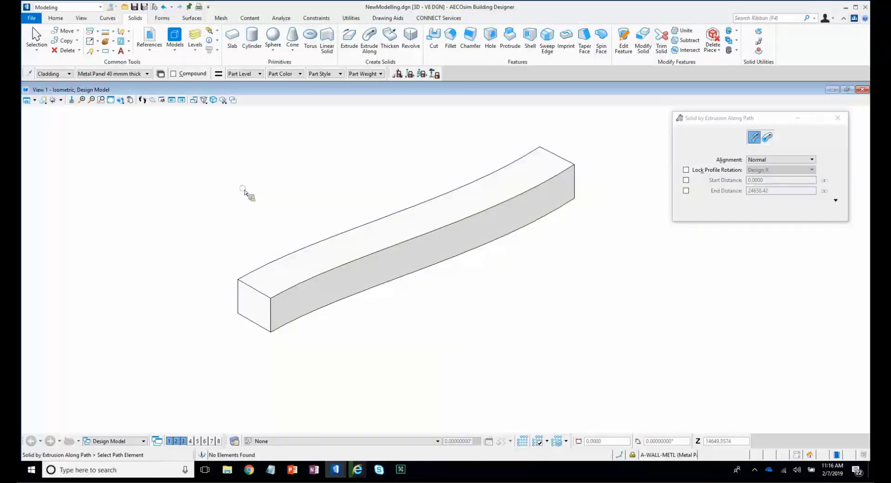
# Show the pop-up tool palette at the pointer and look through its manipulation and attribute-changing tools.
pyautogui.press('space')
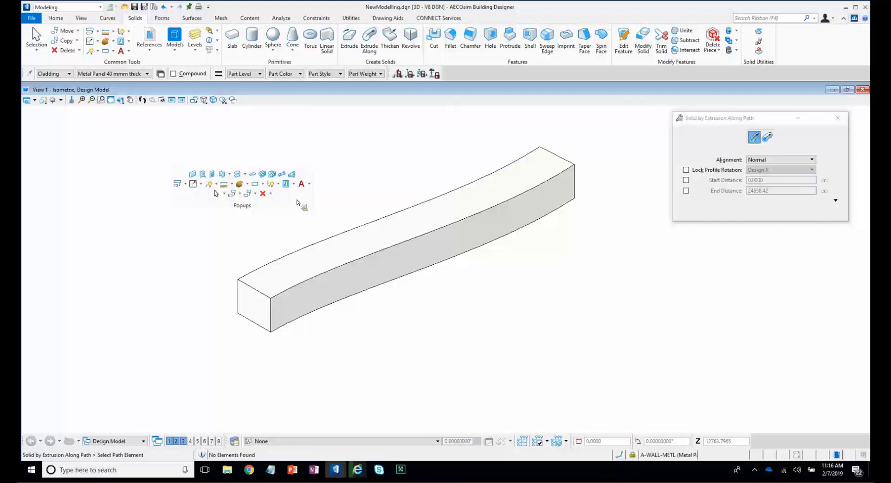
pyautogui.click(185, 185)
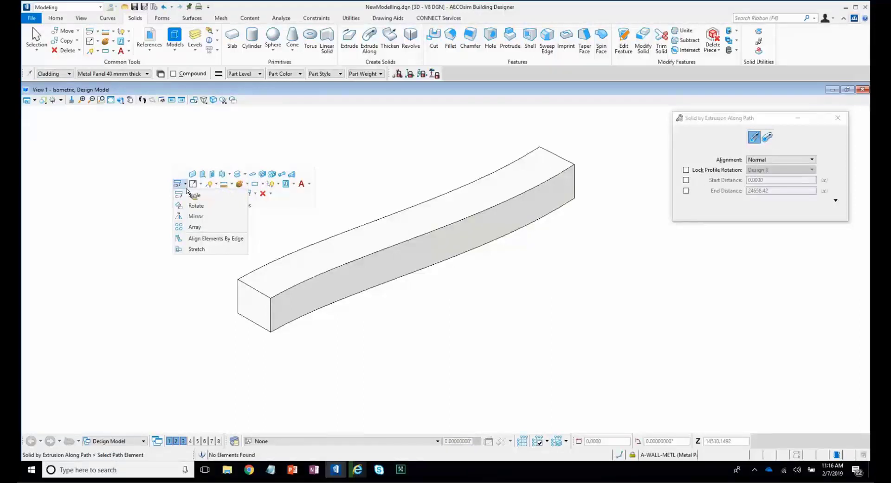
pyautogui.click(249, 185)
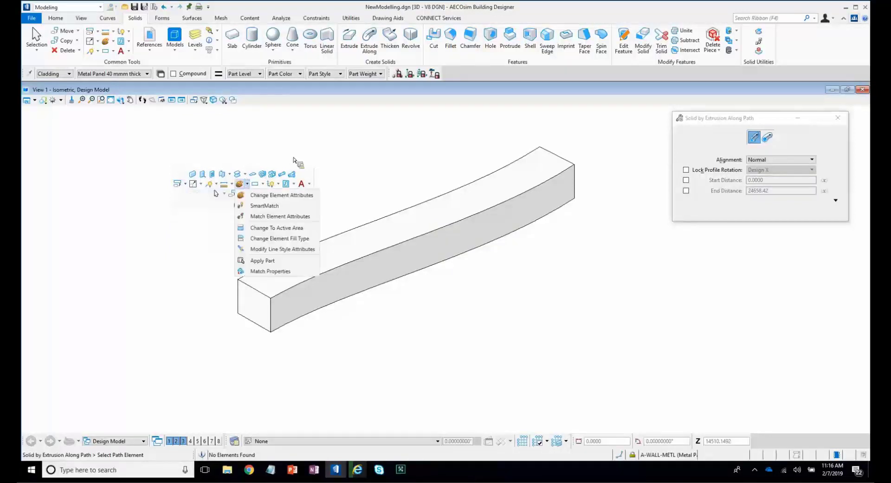
pyautogui.click(432, 151)
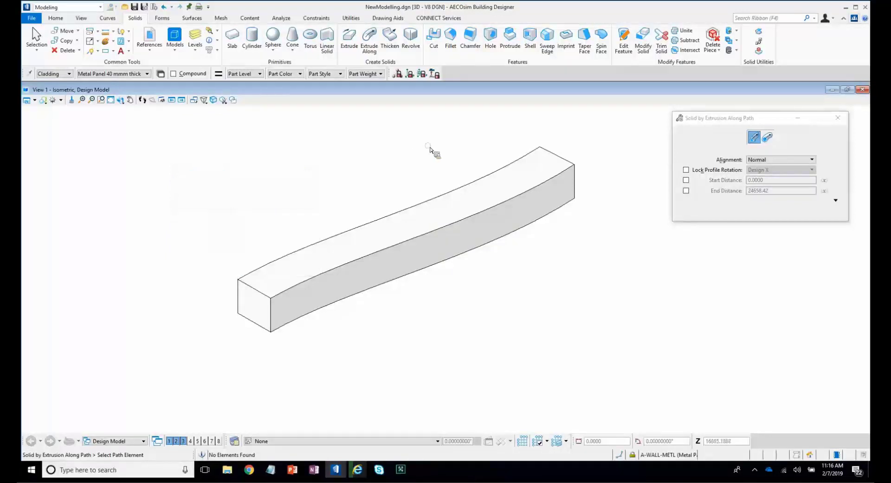
pyautogui.press('space')
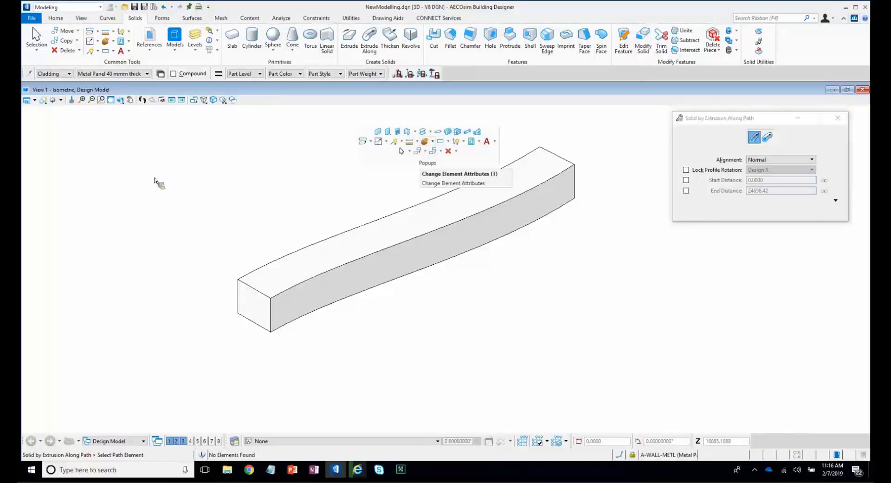
pyautogui.press('space')
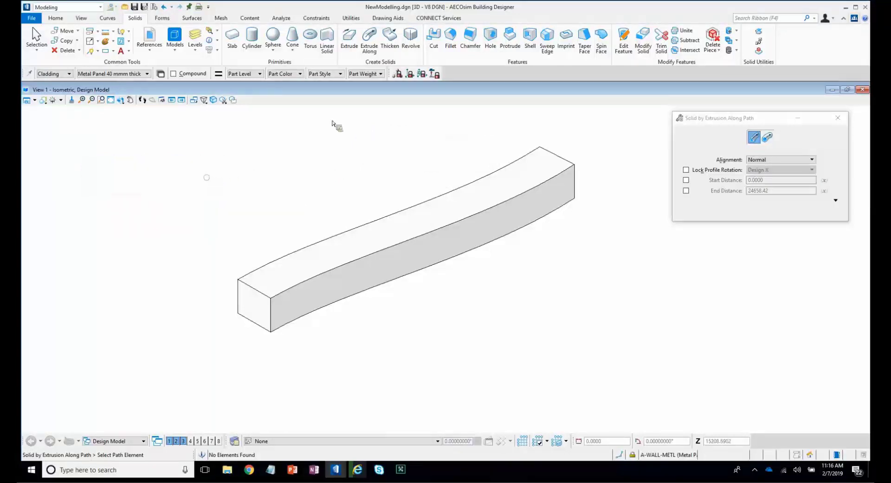
# Open the Customize Ribbon settings, look through the available button components and workflows, and close them without changes.
pyautogui.rightClick(236, 66)
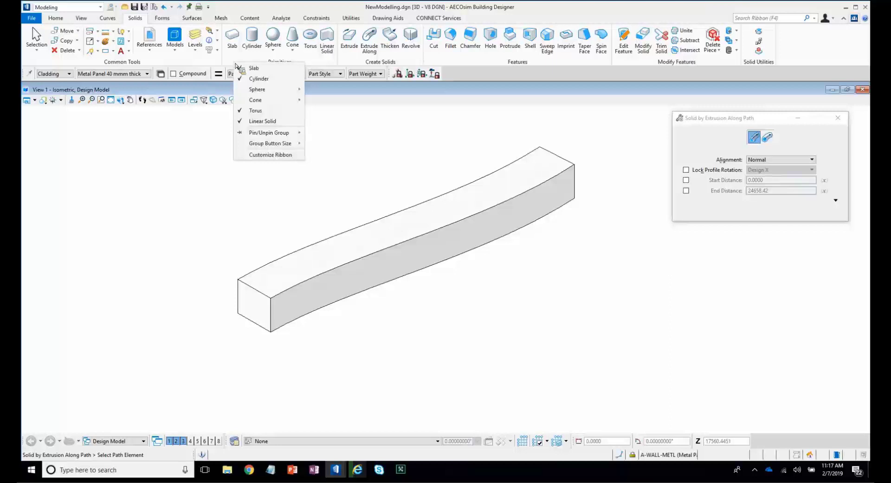
pyautogui.click(247, 158)
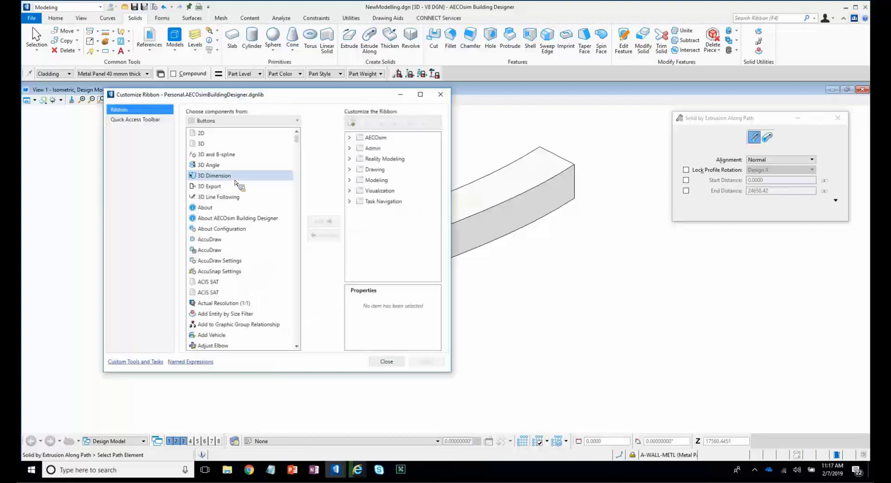
pyautogui.scroll(-3, 235, 181)
pyautogui.scroll(3, 236, 181)
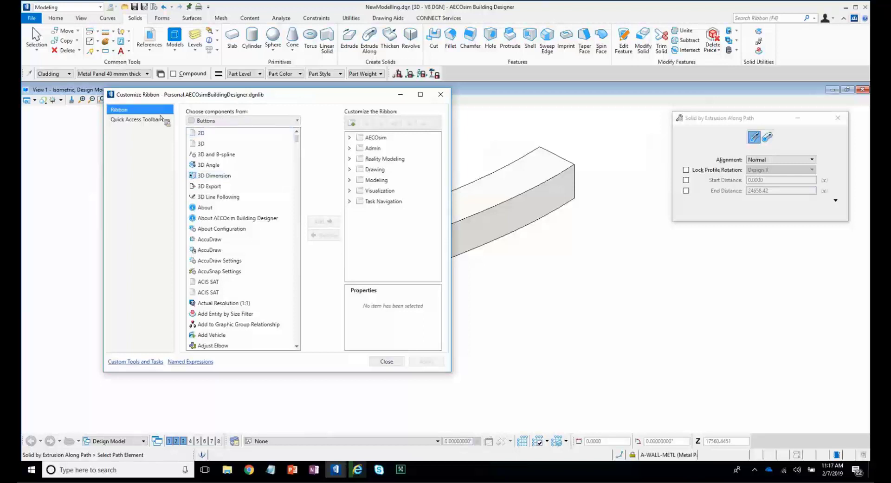
pyautogui.moveTo(166, 99); pyautogui.dragTo(147, 117)
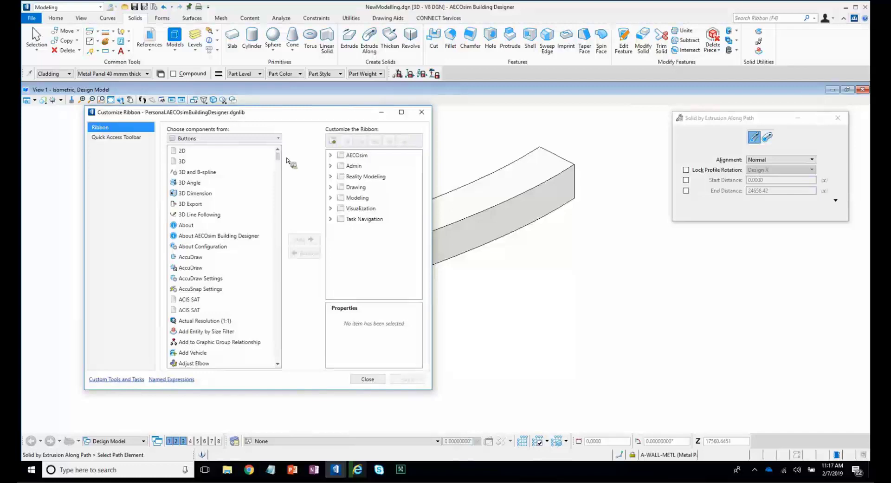
pyautogui.moveTo(224, 117); pyautogui.dragTo(274, 155)
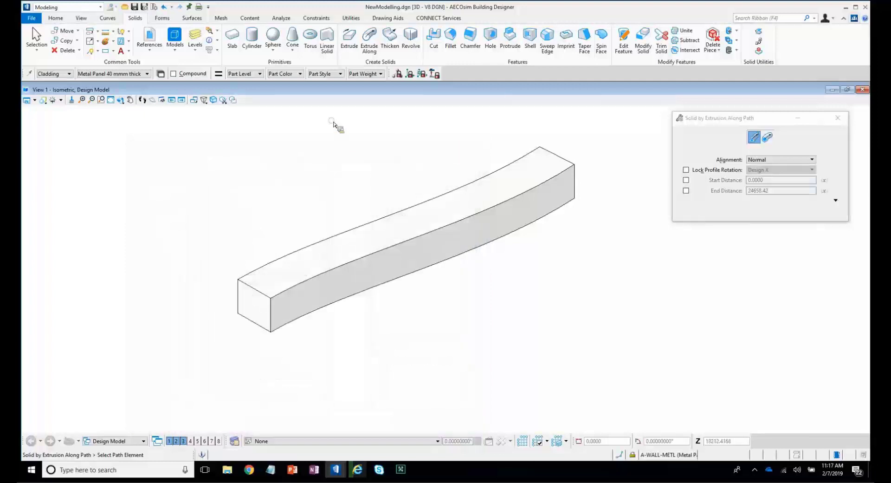
pyautogui.click(309, 171)
# Switch View 1's display style to Wireframe and back to Illustration:Modeling using the pop-up view tools.
pyautogui.keyDown('shift'); pyautogui.rightClick(281, 158); pyautogui.keyUp('shift')
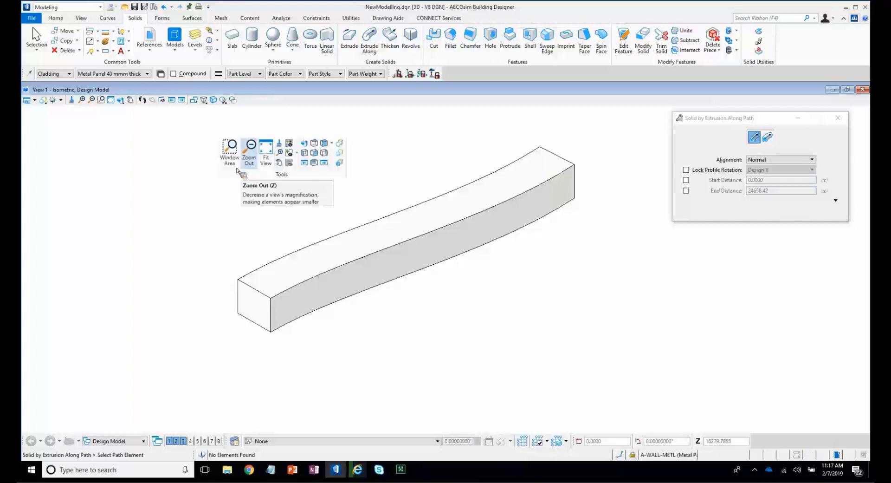
pyautogui.click(341, 164)
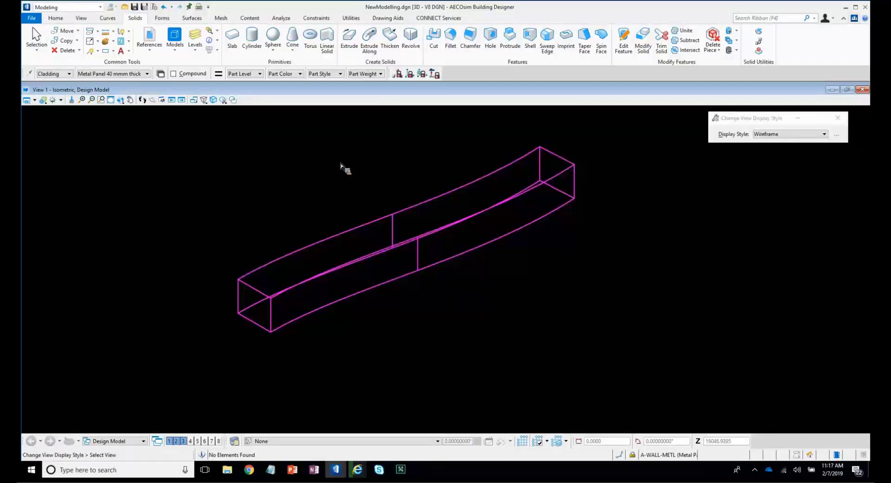
pyautogui.rightClick(397, 150)
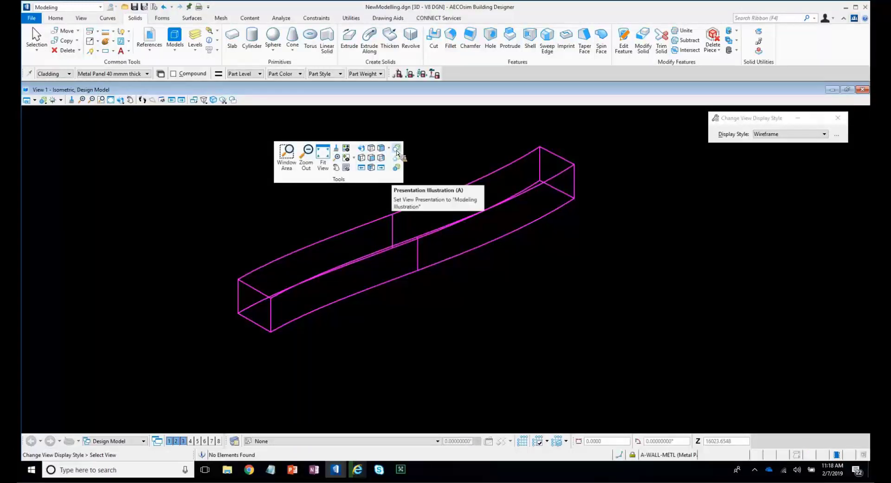
pyautogui.click(397, 149)
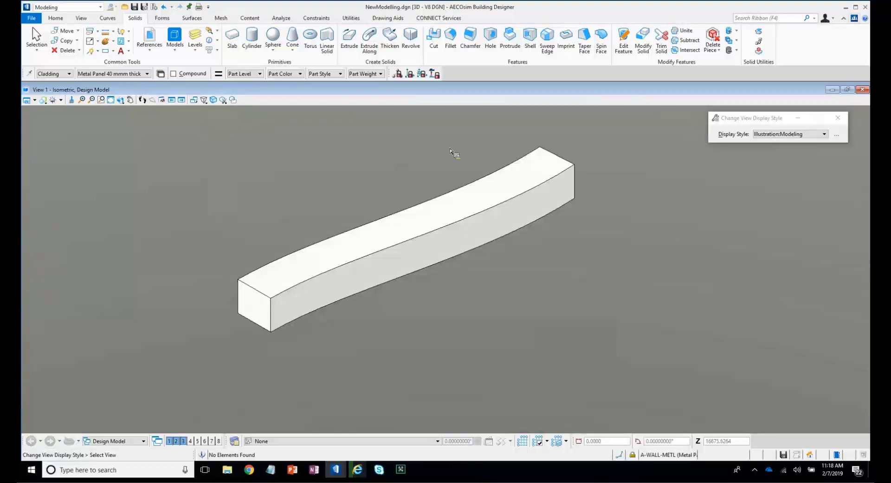
pyautogui.keyDown('shift'); pyautogui.rightClick(394, 149); pyautogui.keyUp('shift')
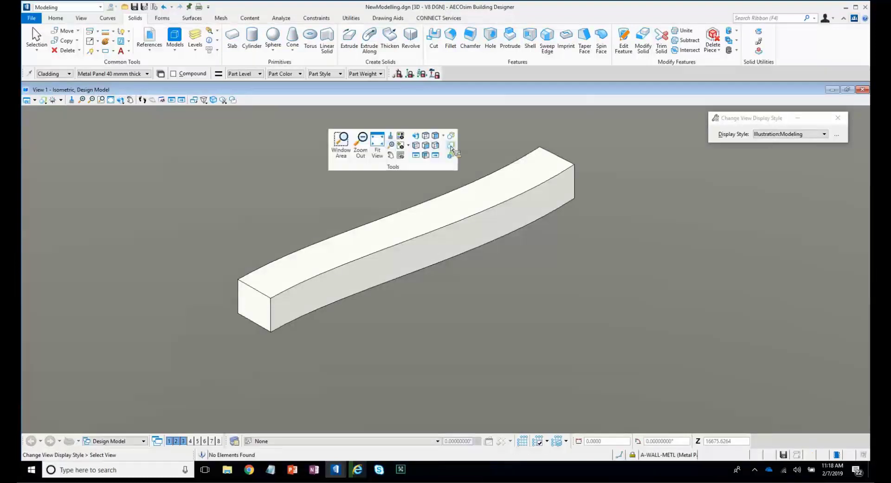
pyautogui.click(450, 146)
pyautogui.keyDown('shift'); pyautogui.rightClick(514, 130); pyautogui.keyUp('shift')
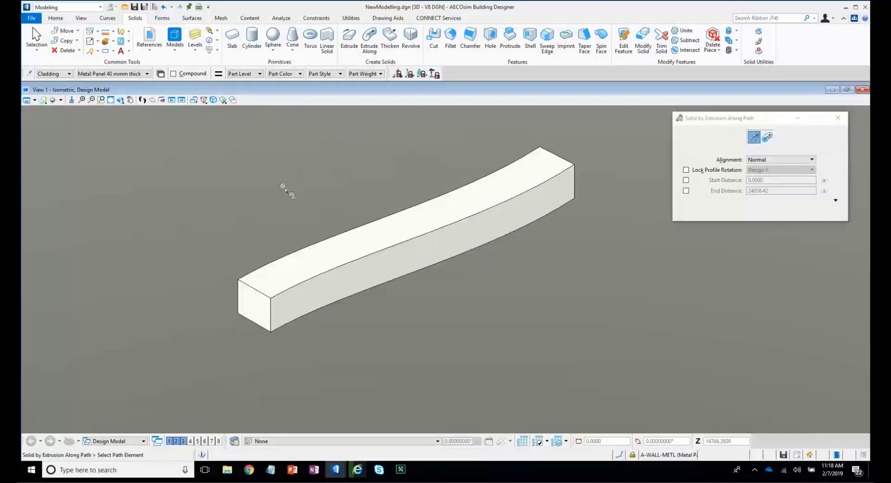
# Set the display style to Illustration:Ignore Lighting and rotate the view to Top using the radial view controls.
pyautogui.keyDown('shift'); pyautogui.rightClick(216, 197); pyautogui.keyUp('shift')
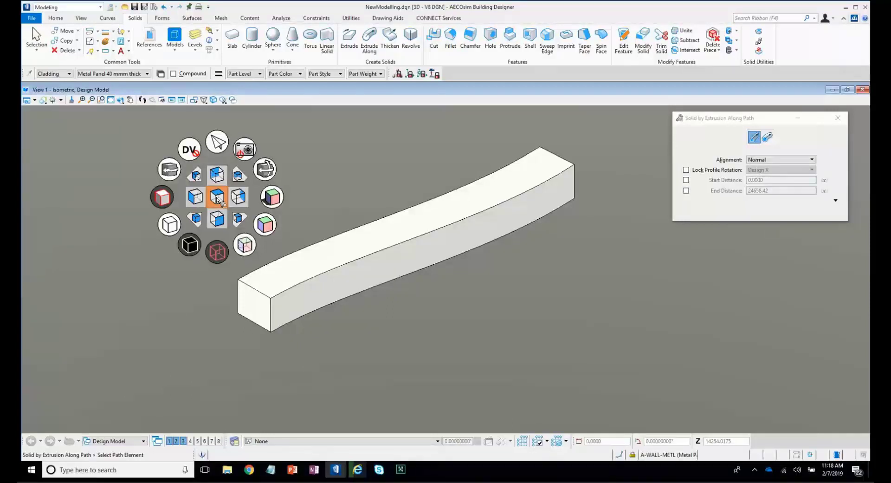
pyautogui.click(299, 222)
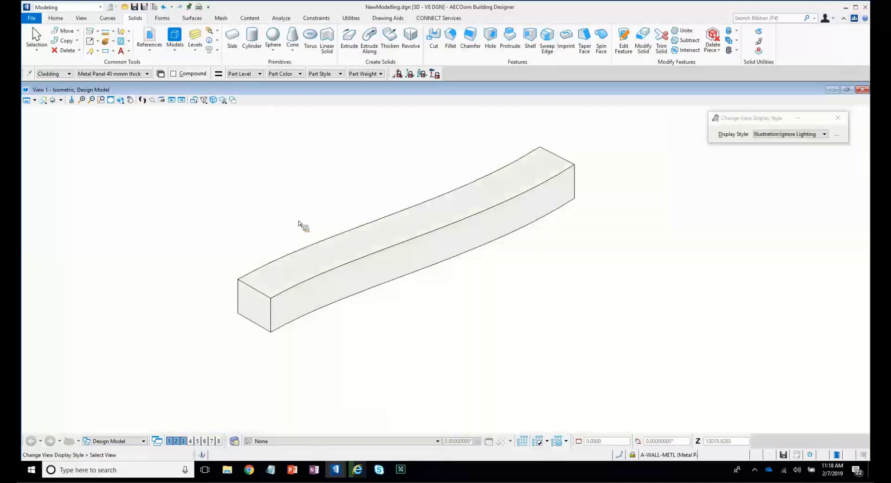
pyautogui.keyDown('shift'); pyautogui.rightClick(299, 221); pyautogui.keyUp('shift')
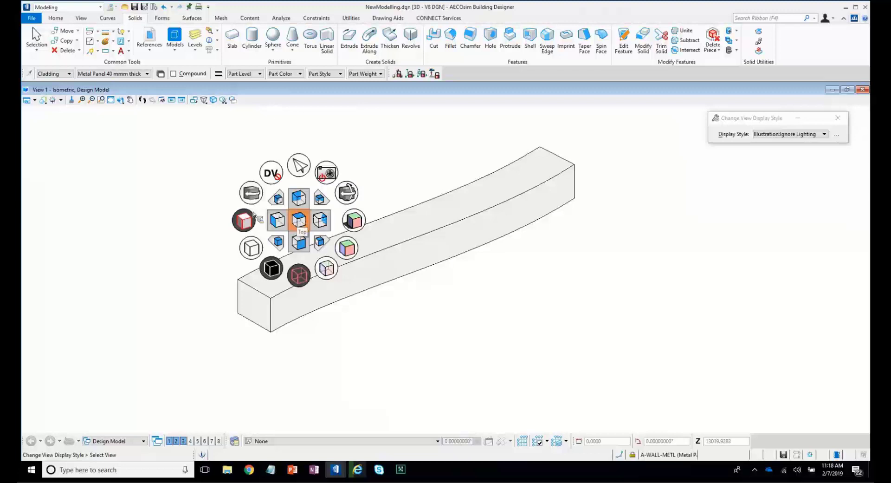
pyautogui.click(299, 220)
# Rotate View 1 to the Right view and then to the Left view using the radial view controls.
pyautogui.keyDown('shift'); pyautogui.rightClick(135, 201); pyautogui.keyUp('shift')
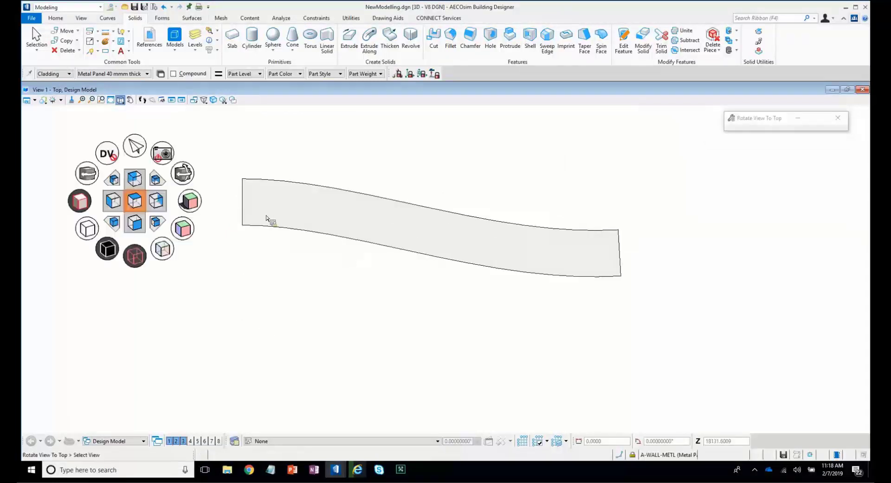
pyautogui.click(157, 201)
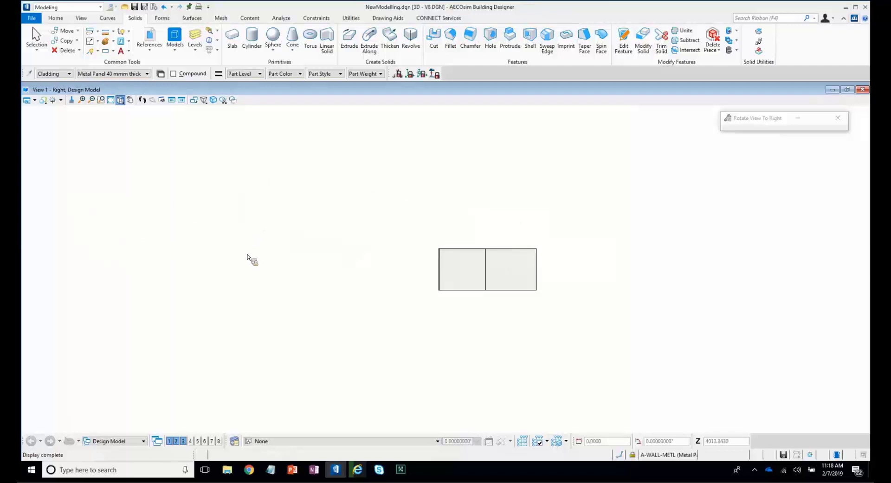
pyautogui.keyDown('shift'); pyautogui.rightClick(245, 228); pyautogui.keyUp('shift')
pyautogui.click(224, 228)
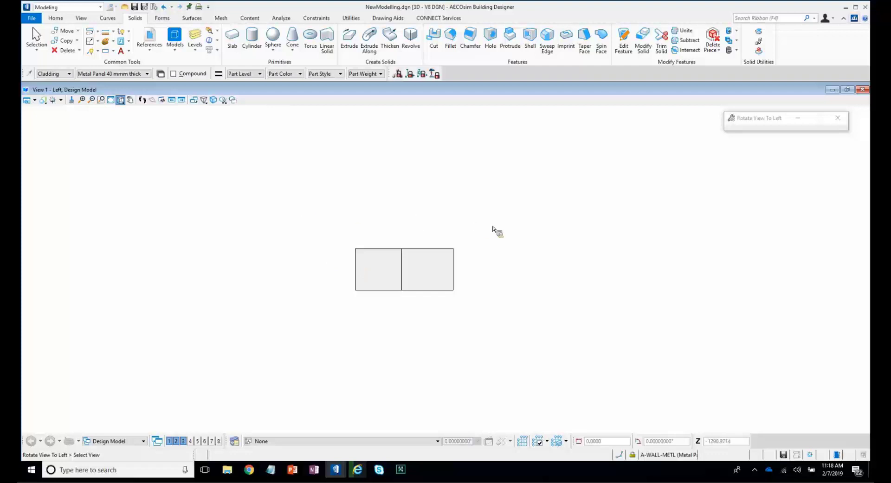
pyautogui.click(667, 227)
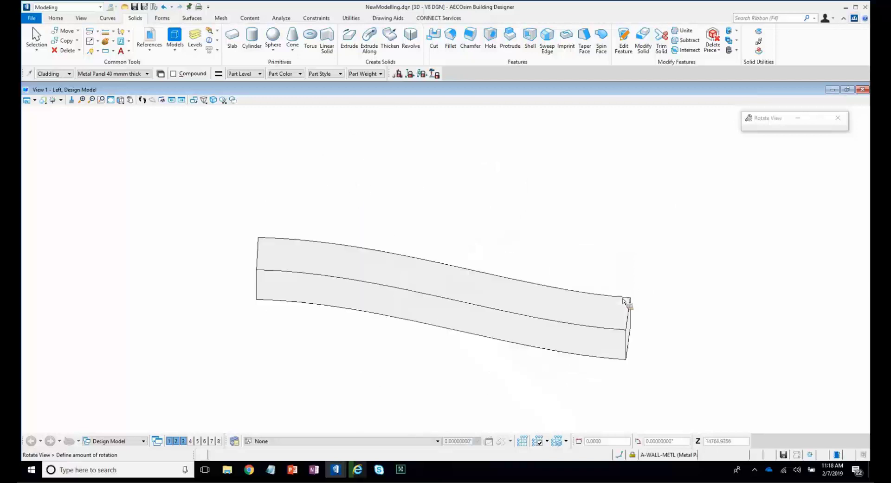
# Copy the swept solid above the original, and place a second copy beside that upper one.
pyautogui.keyDown('shift'); pyautogui.moveTo(486, 223); pyautogui.dragTo(483, 220, button='middle'); pyautogui.keyUp('shift')
pyautogui.scroll(-5, 483, 221)
pyautogui.scroll(5, 483, 221)
pyautogui.keyDown('shift'); pyautogui.moveTo(387, 282); pyautogui.dragTo(249, 246, button='middle'); pyautogui.keyUp('shift')
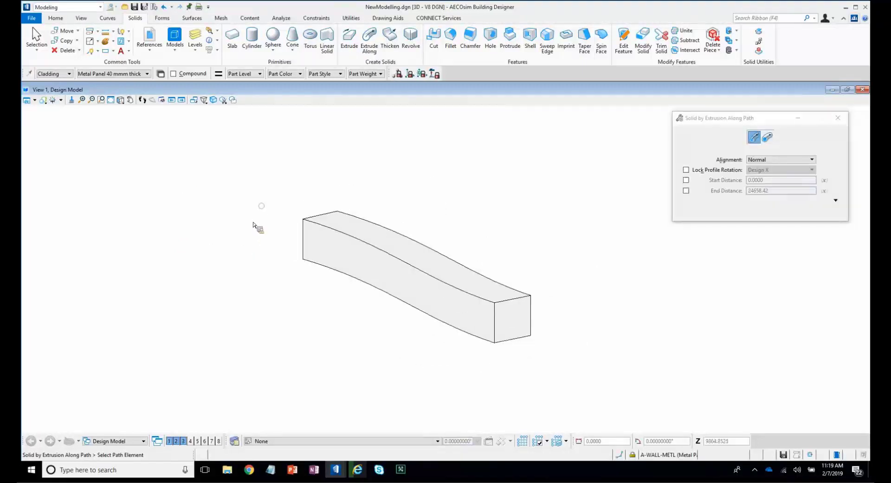
pyautogui.scroll(-1, 252, 220)
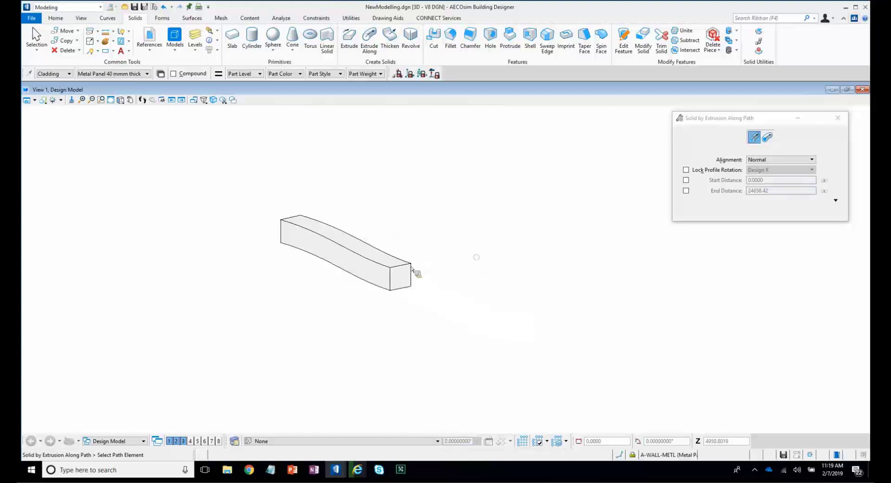
pyautogui.rightClick(479, 262)
pyautogui.click(497, 277)
pyautogui.click(411, 263)
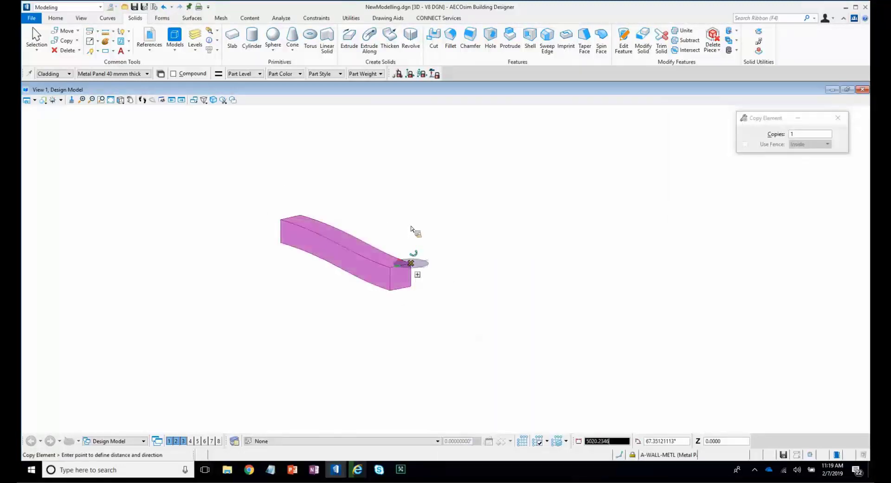
pyautogui.press('s')
pyautogui.click(456, 220)
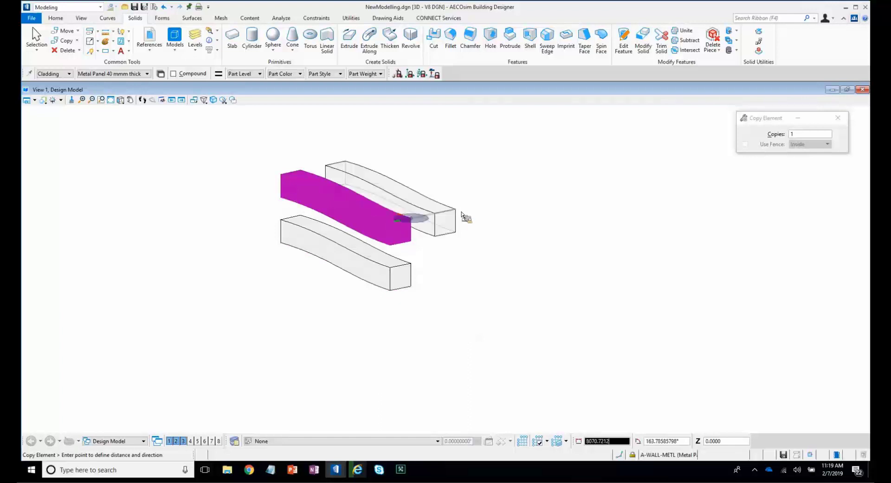
# Place a third copy vertically below the second, using the AccuDraw front plane, and end the copying.
pyautogui.click(461, 261)
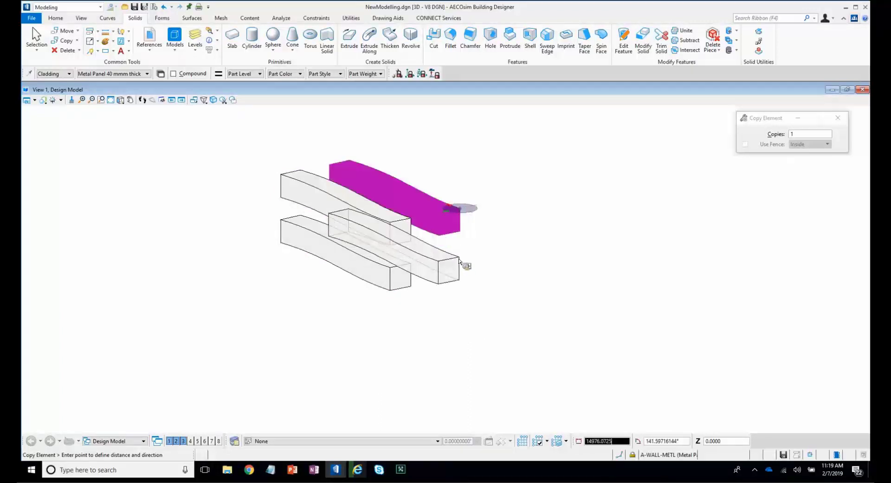
pyautogui.press('f')
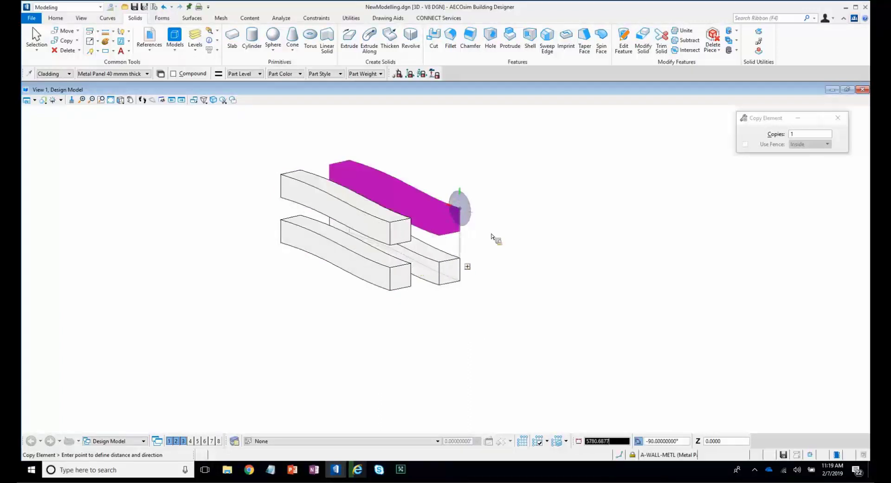
pyautogui.click(411, 264)
pyautogui.rightClick(487, 243)
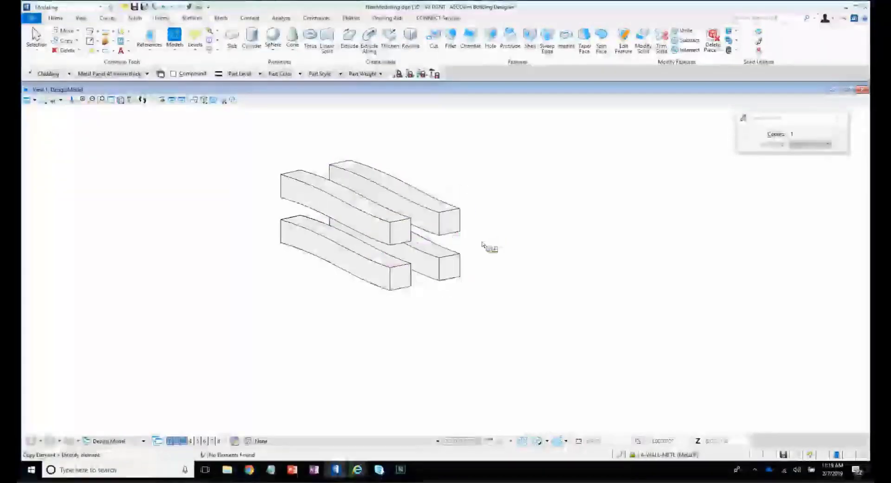
# Apply the Extra Wide Camera perspective to View 1.
pyautogui.scroll(3, 482, 241)
pyautogui.click(234, 100)
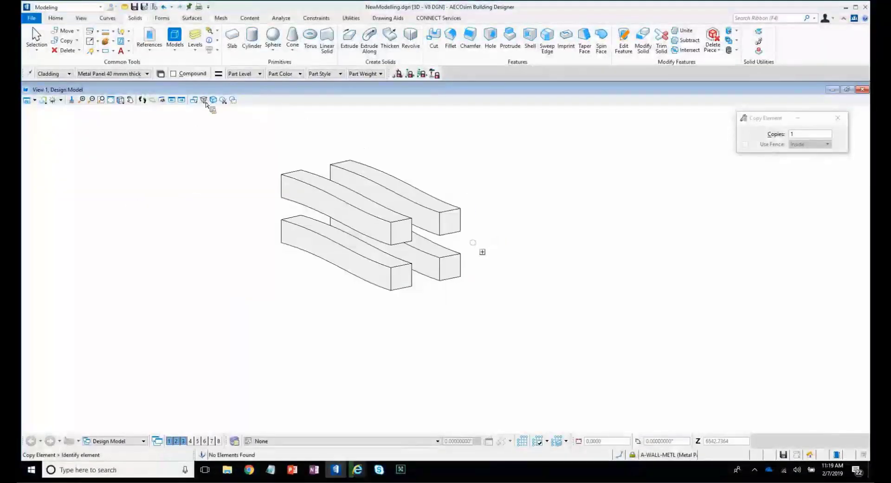
pyautogui.click(203, 99)
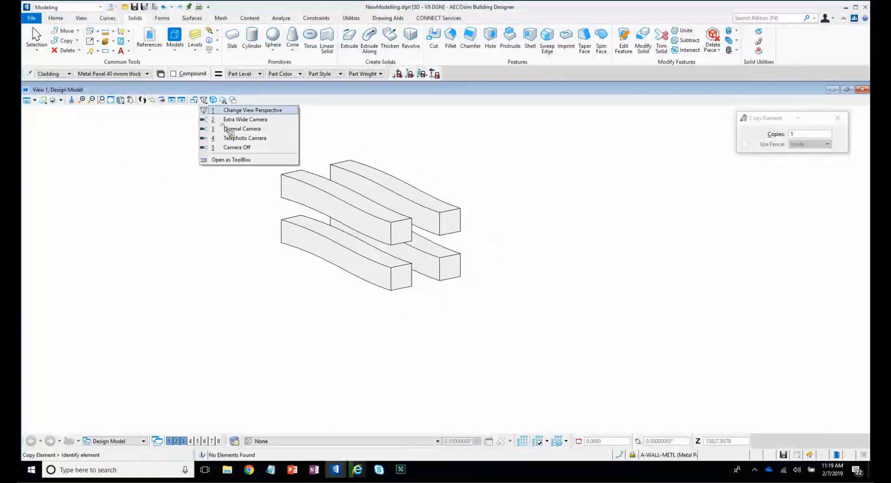
pyautogui.press('2')
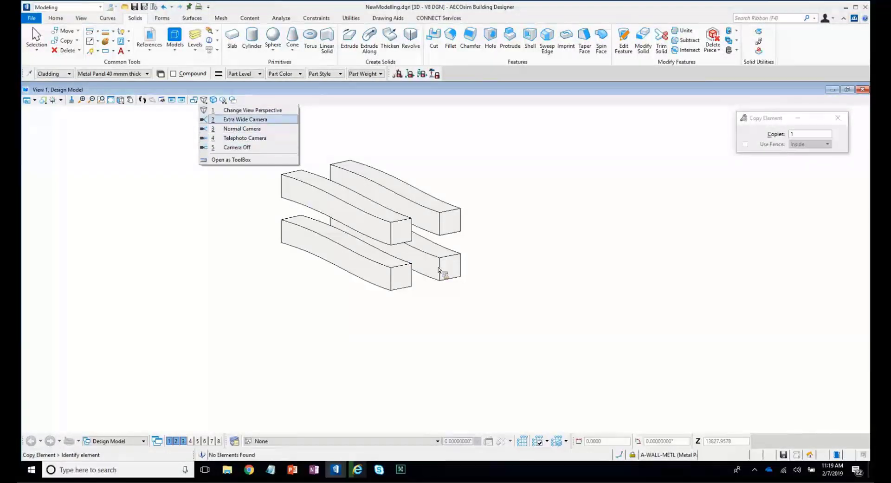
# Examine the perspective effect on the four solids, up close between them and from farther away.
pyautogui.scroll(6, 445, 263)
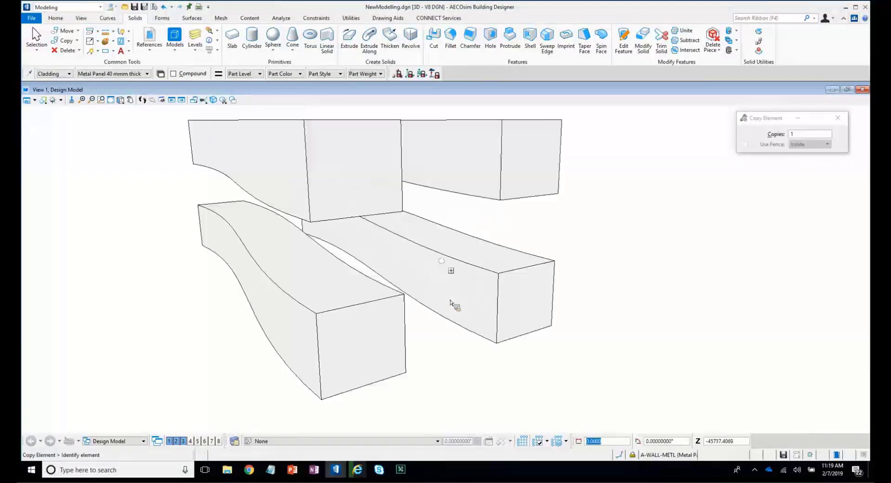
pyautogui.keyDown('shift'); pyautogui.moveTo(366, 286); pyautogui.dragTo(442, 277, button='middle'); pyautogui.keyUp('shift')
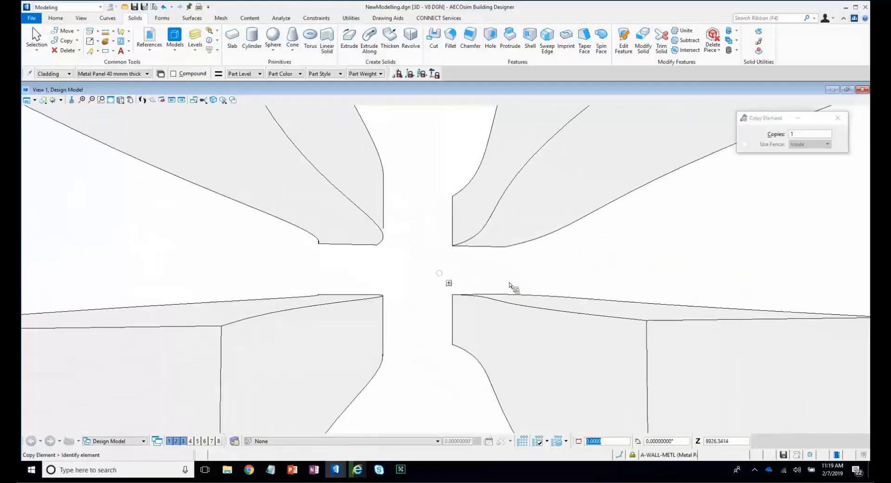
pyautogui.keyDown('shift'); pyautogui.moveTo(513, 288); pyautogui.dragTo(444, 290, button='middle'); pyautogui.keyUp('shift')
pyautogui.scroll(-10, 444, 291)
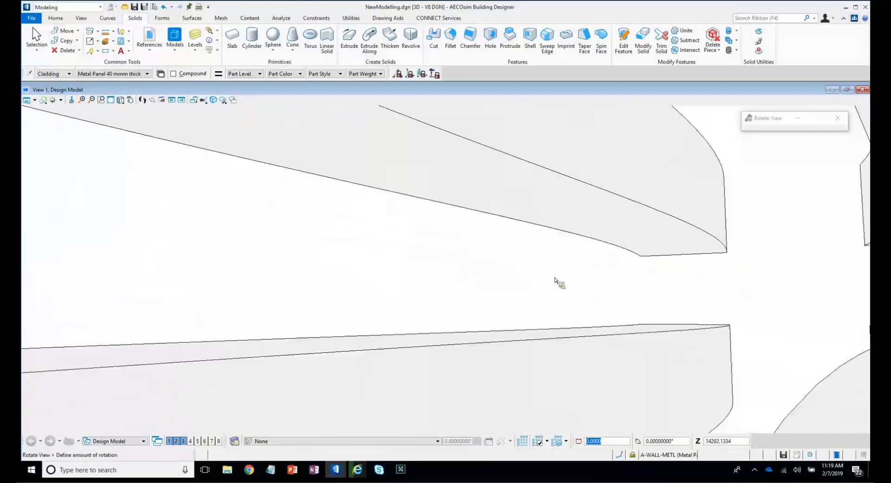
pyautogui.scroll(6, 305, 279)
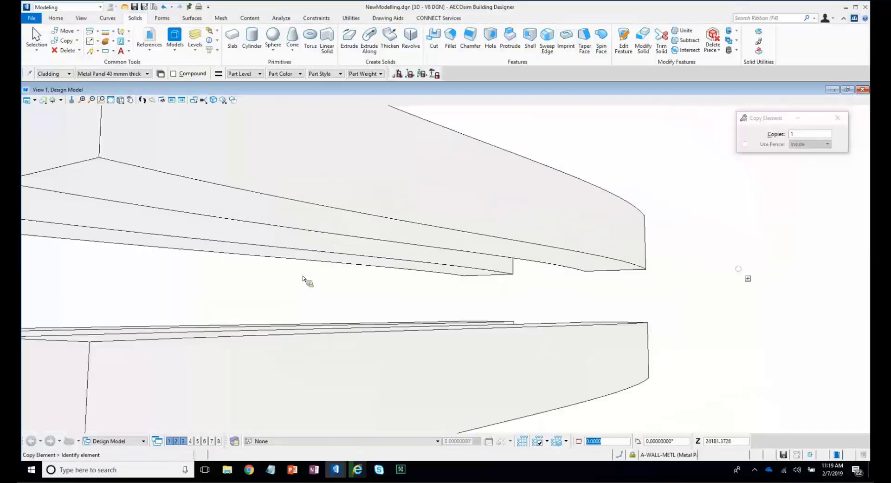
pyautogui.scroll(-10, 479, 300)
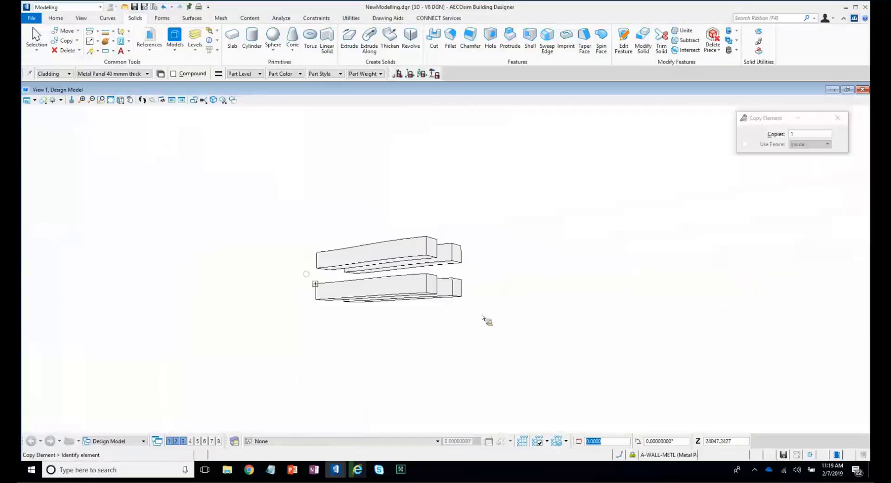
pyautogui.keyDown('shift'); pyautogui.moveTo(483, 318); pyautogui.dragTo(483, 316, button='middle'); pyautogui.keyUp('shift')
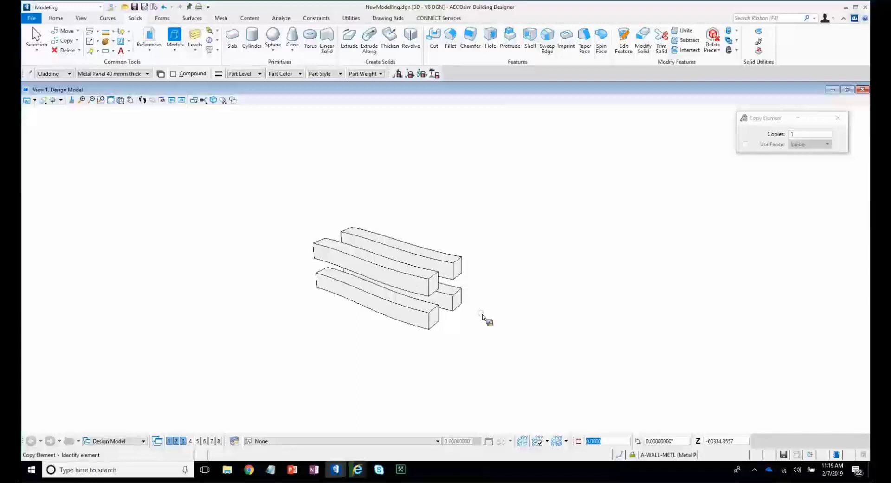
# Look through the pop-up main tool list, including View Control and Delete Element, and close it without choosing a tool.
pyautogui.rightClick(585, 259)
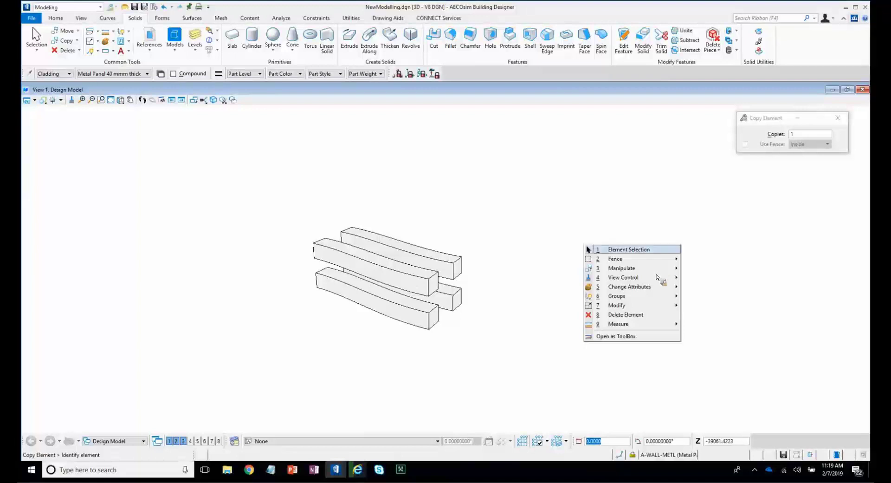
pyautogui.press('Down')
pyautogui.press('Down')
pyautogui.press('Down')
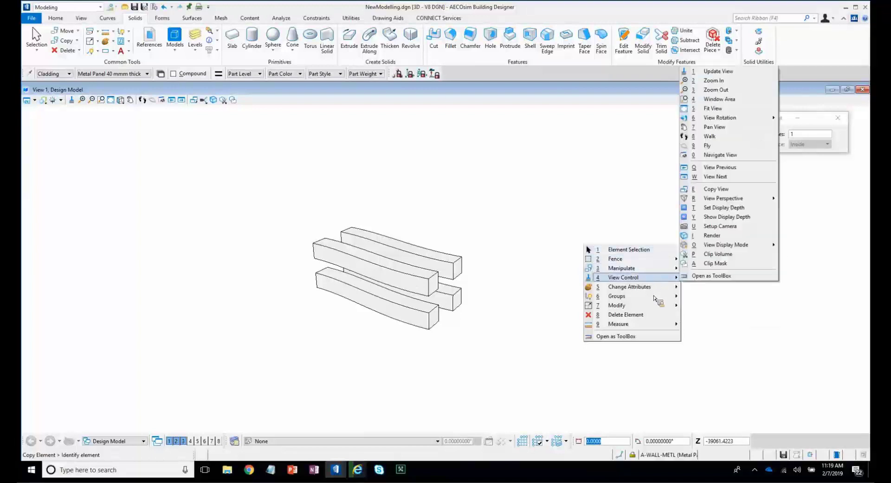
pyautogui.press('Down')
pyautogui.press('Down')
pyautogui.press('Down')
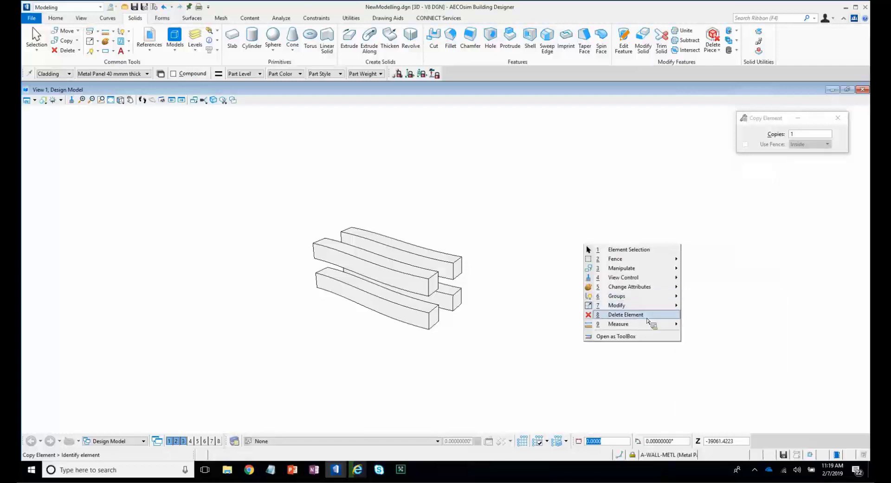
pyautogui.click(515, 309)
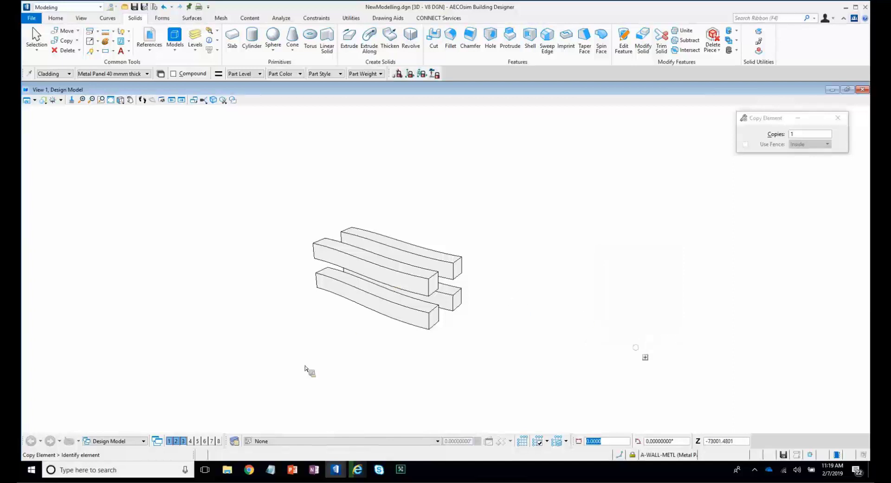
# Examine the four solids in perspective from several angles and distances.
pyautogui.keyDown('shift'); pyautogui.moveTo(643, 358); pyautogui.dragTo(508, 285, button='middle'); pyautogui.keyUp('shift')
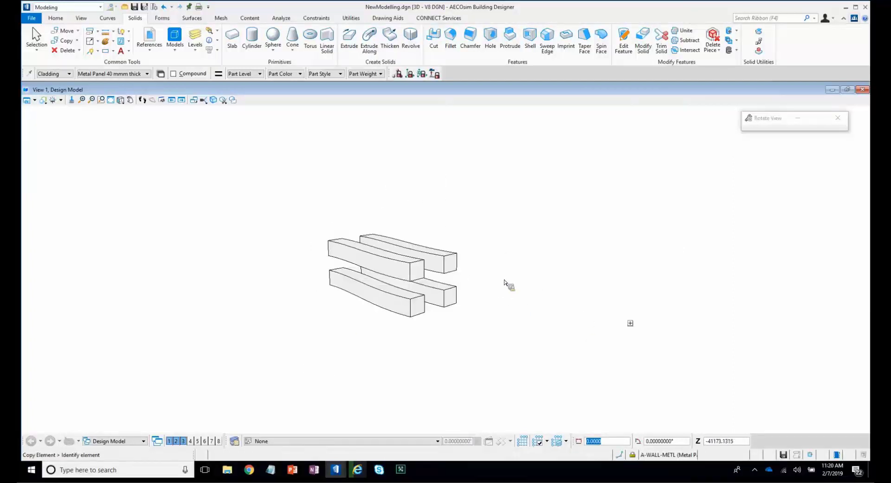
pyautogui.scroll(5, 504, 280)
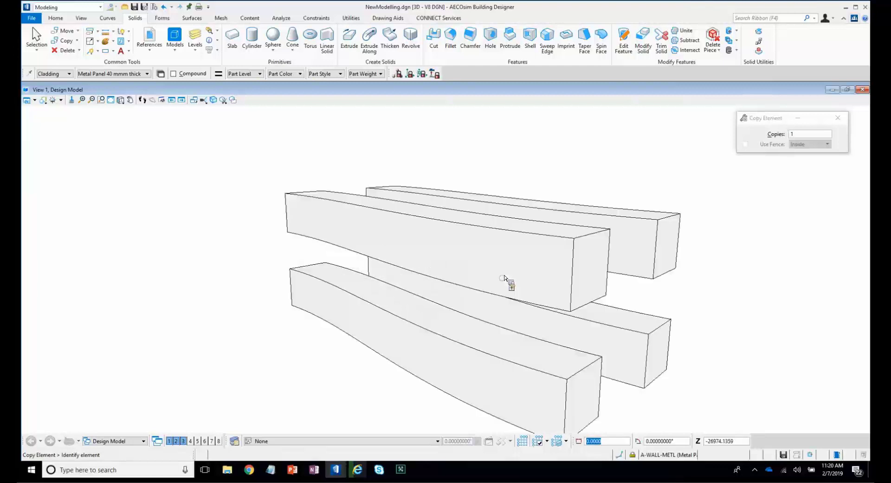
pyautogui.scroll(-3, 505, 276)
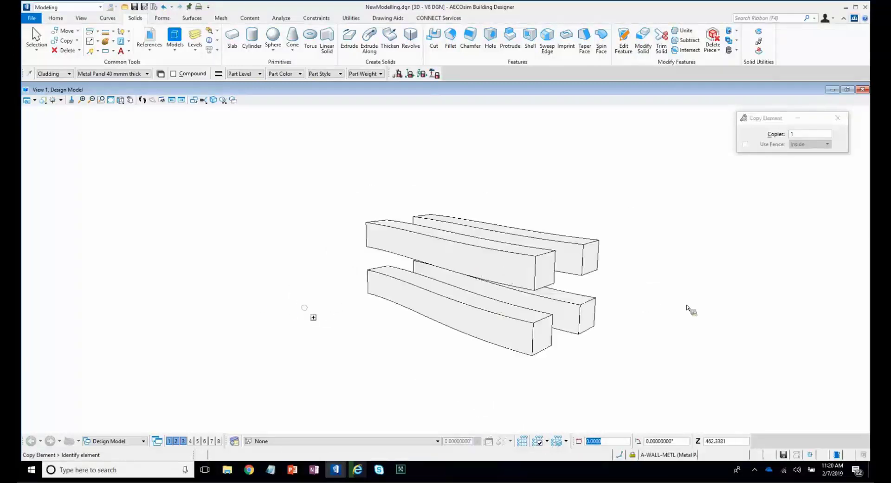
pyautogui.keyDown('shift'); pyautogui.moveTo(679, 325); pyautogui.dragTo(647, 328, button='middle'); pyautogui.keyUp('shift')
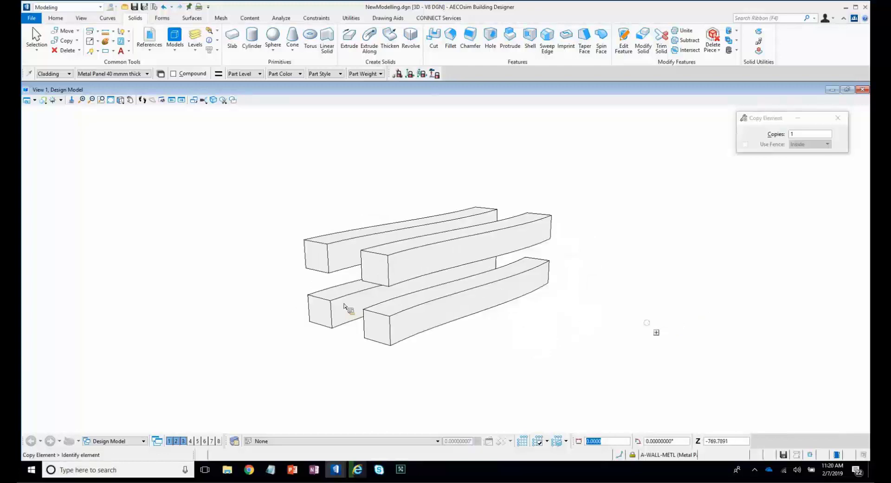
pyautogui.scroll(6, 390, 318)
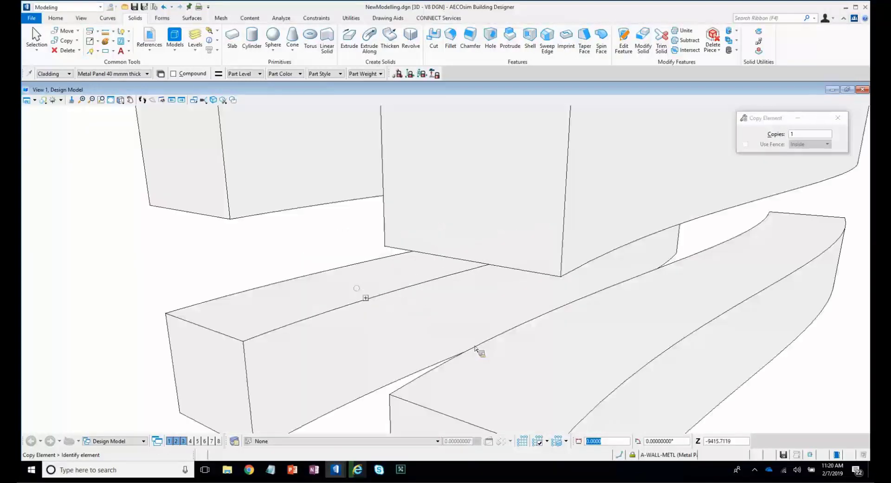
pyautogui.scroll(-6, 477, 349)
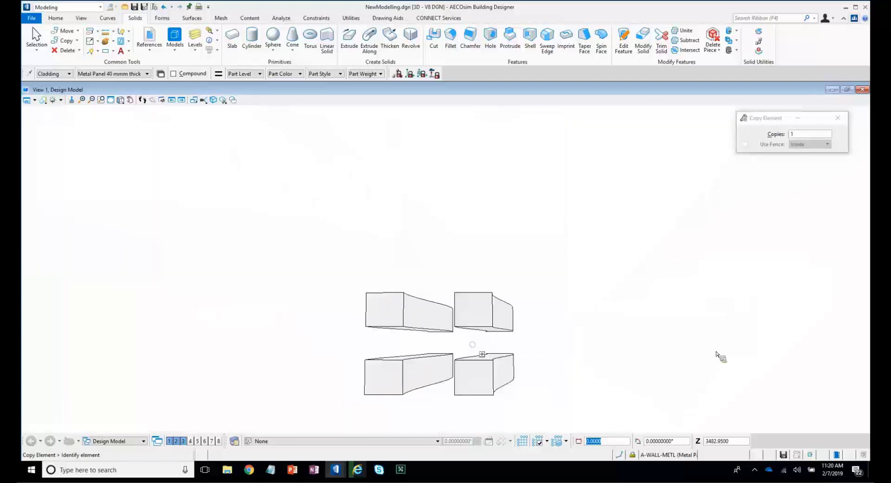
pyautogui.keyDown('shift'); pyautogui.moveTo(579, 308); pyautogui.dragTo(322, 304, button='middle'); pyautogui.keyUp('shift')
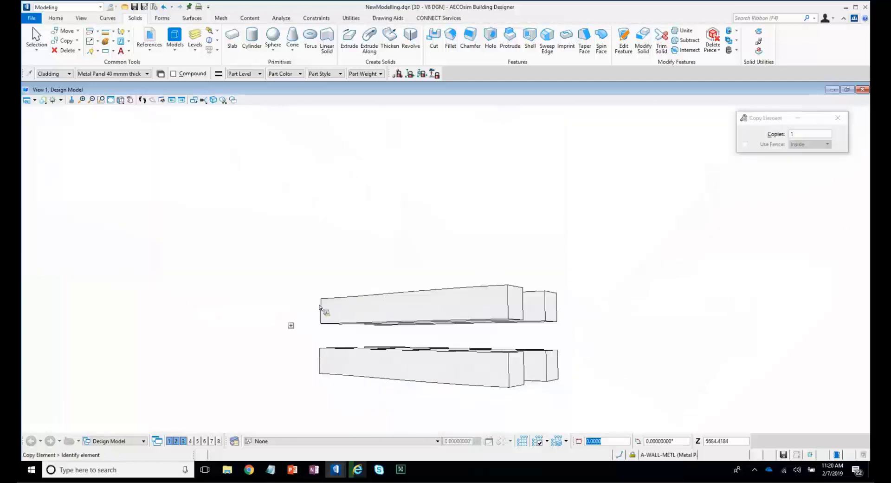
pyautogui.keyDown('shift'); pyautogui.moveTo(380, 253); pyautogui.dragTo(428, 302, button='middle'); pyautogui.keyUp('shift')
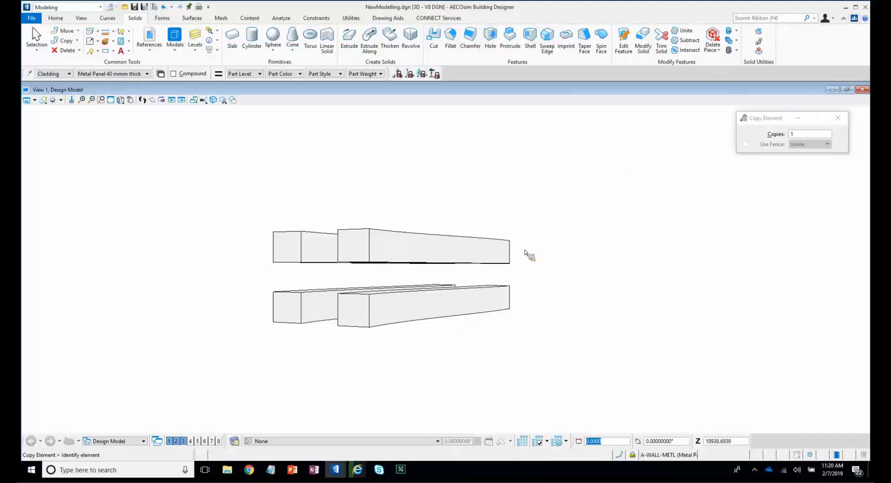
# Search the ribbon for "line" and start the Place SmartLine tool from the results.
pyautogui.keyDown('shift'); pyautogui.moveTo(615, 211); pyautogui.dragTo(789, 33, button='middle'); pyautogui.keyUp('shift')
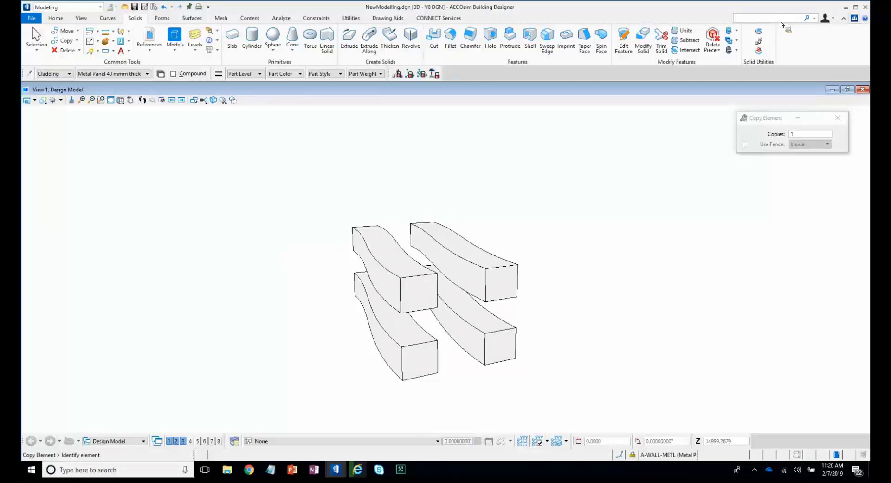
pyautogui.write('line')
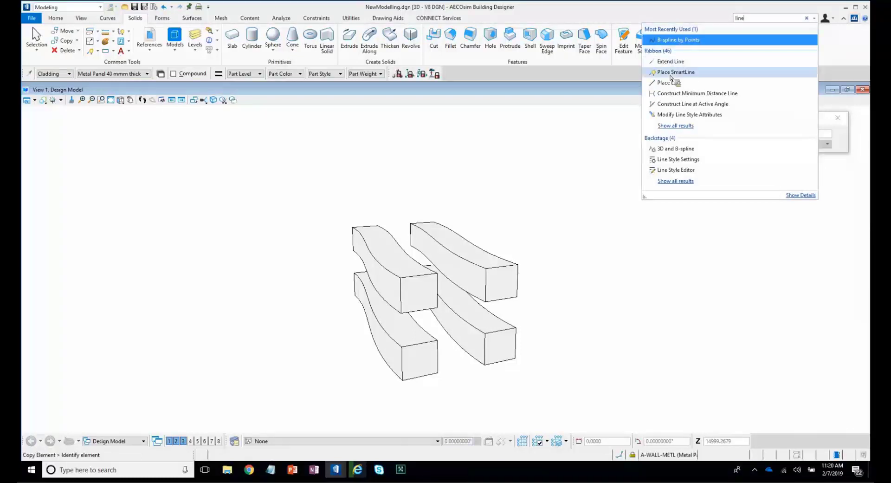
pyautogui.moveTo(701, 80)
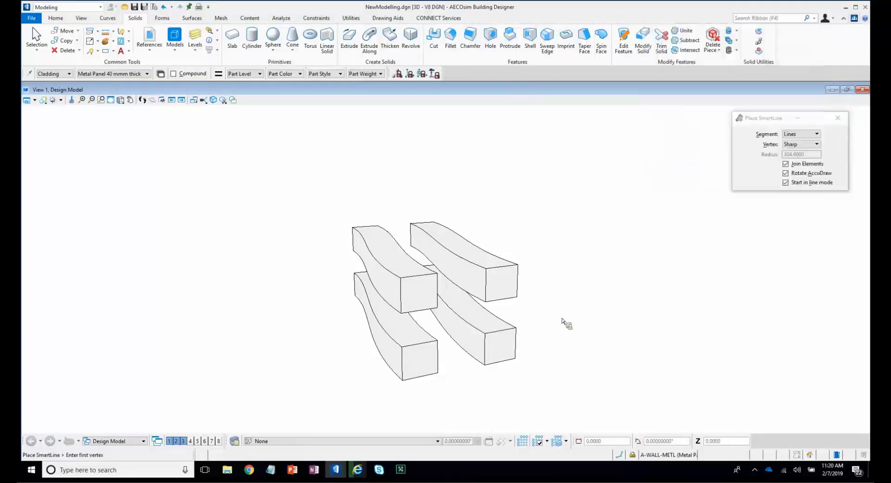
# Draw a three-segment zigzag SmartLine beside the four solids and end it.
pyautogui.click(617, 353)
pyautogui.click(624, 313)
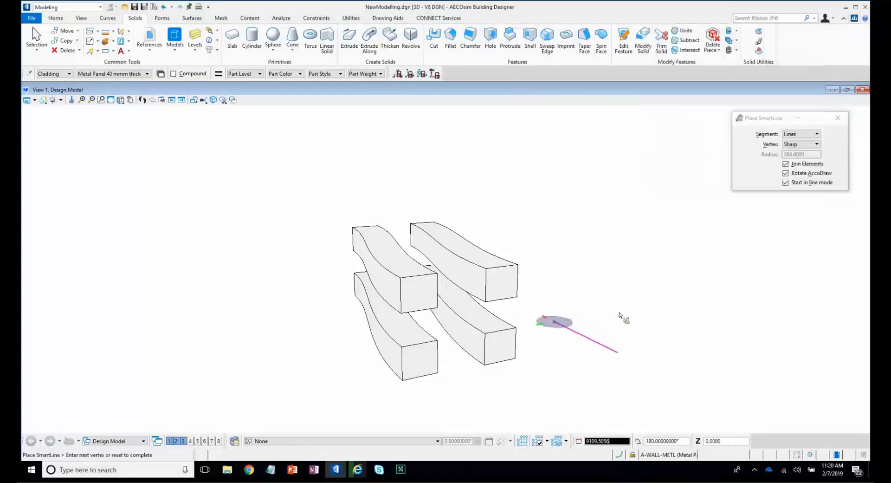
pyautogui.click(566, 293)
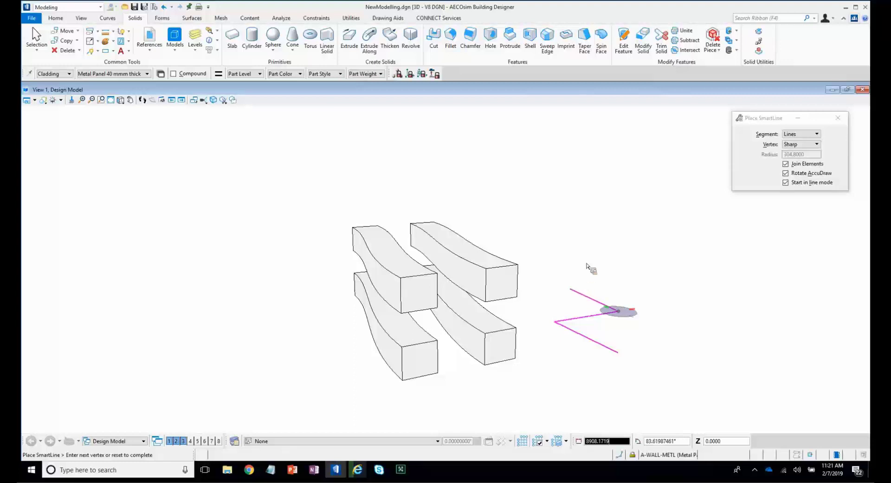
pyautogui.rightClick(220, 120)
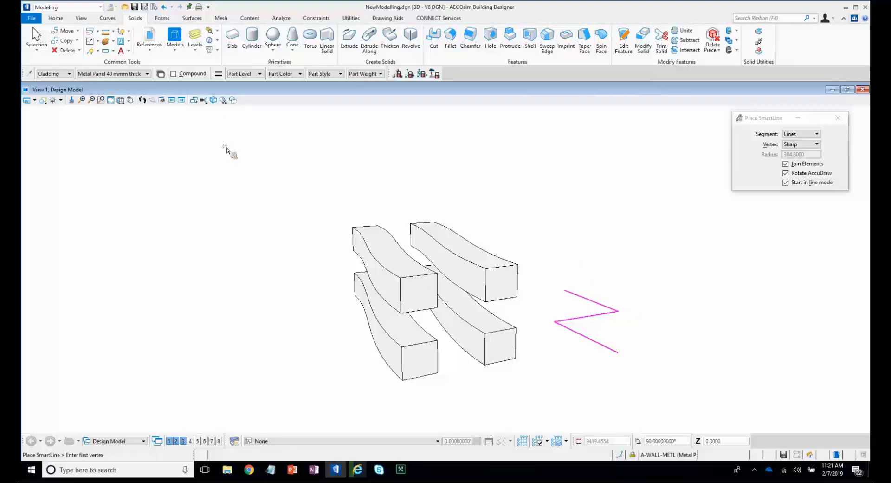
# Turn off the camera in View 1 and orbit around the solids and the zigzag line.
pyautogui.click(204, 100)
pyautogui.click(227, 147)
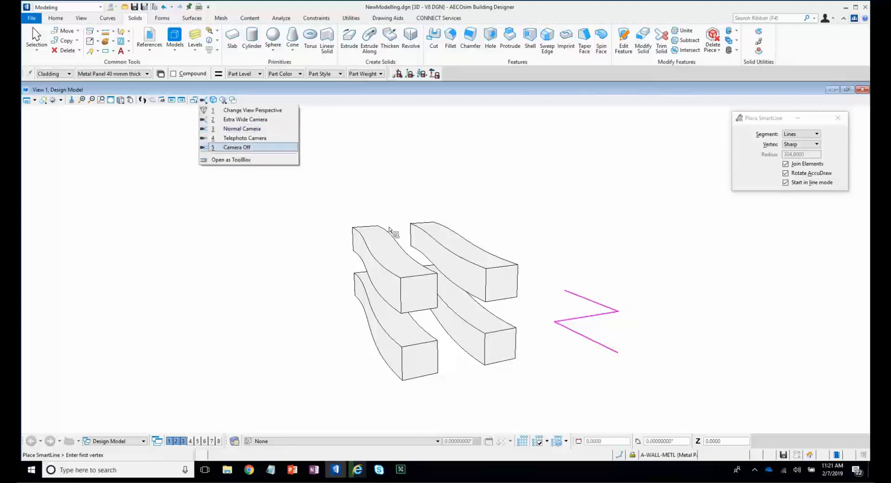
pyautogui.click(691, 298)
pyautogui.scroll(-3, 628, 303)
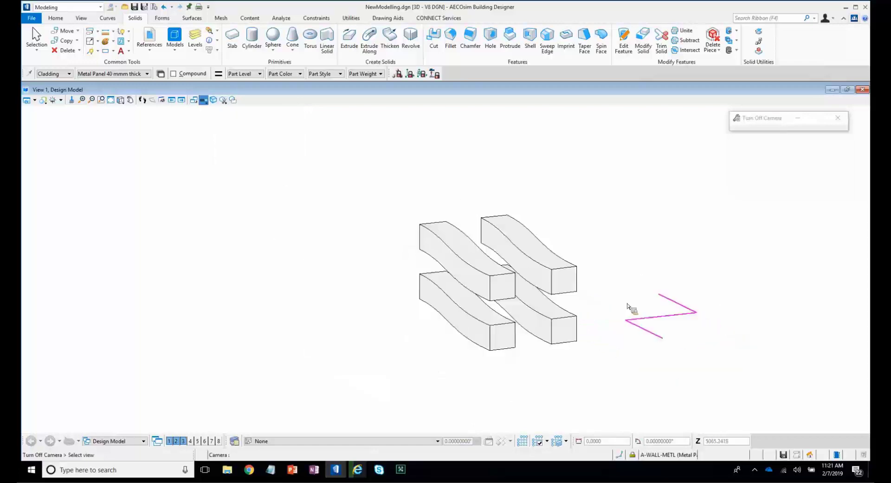
pyautogui.keyDown('shift'); pyautogui.moveTo(412, 309); pyautogui.dragTo(605, 306, button='middle'); pyautogui.keyUp('shift')
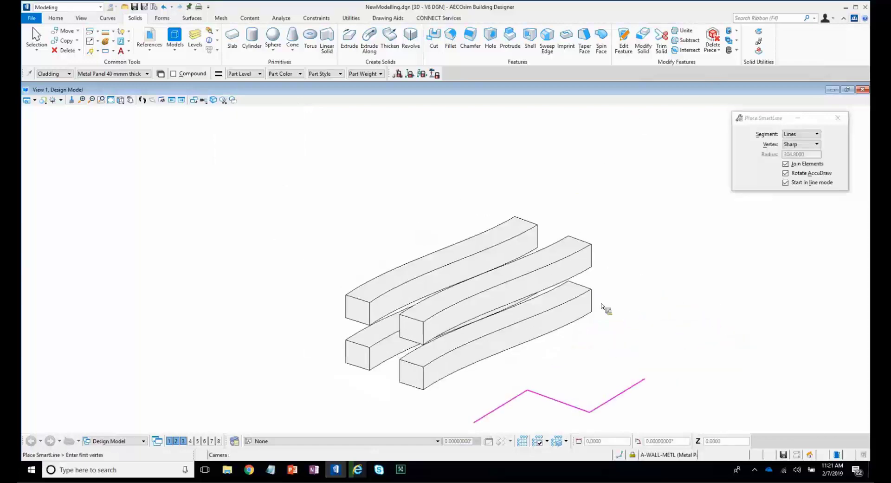
# Search the ribbon for "exten" and go to the Extend Surface tool's location under Modify Surfaces.
pyautogui.click(768, 20)
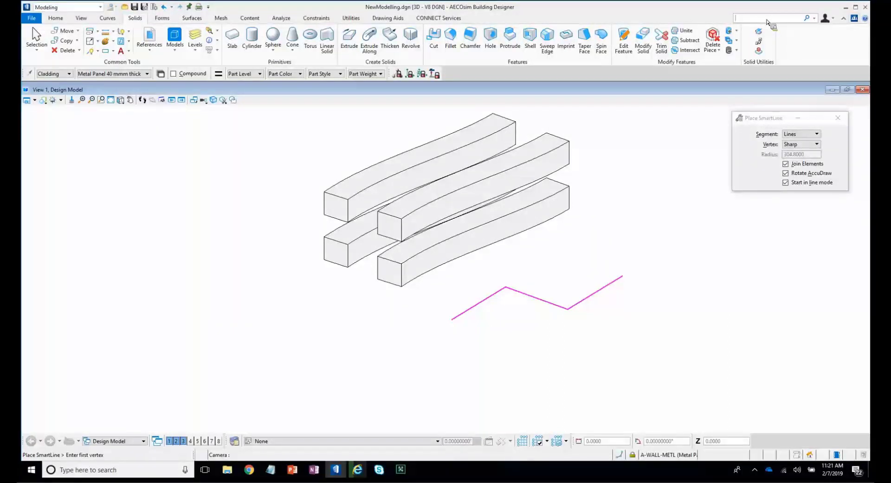
pyautogui.write('exte')
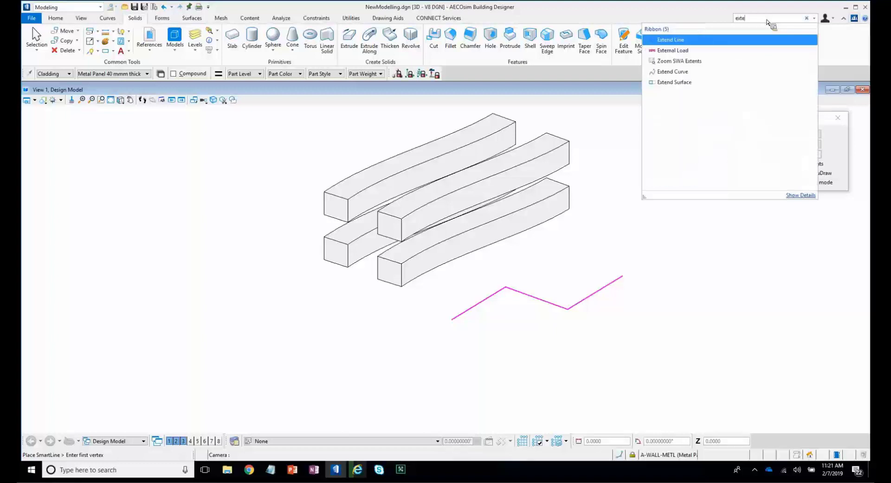
pyautogui.write('n')
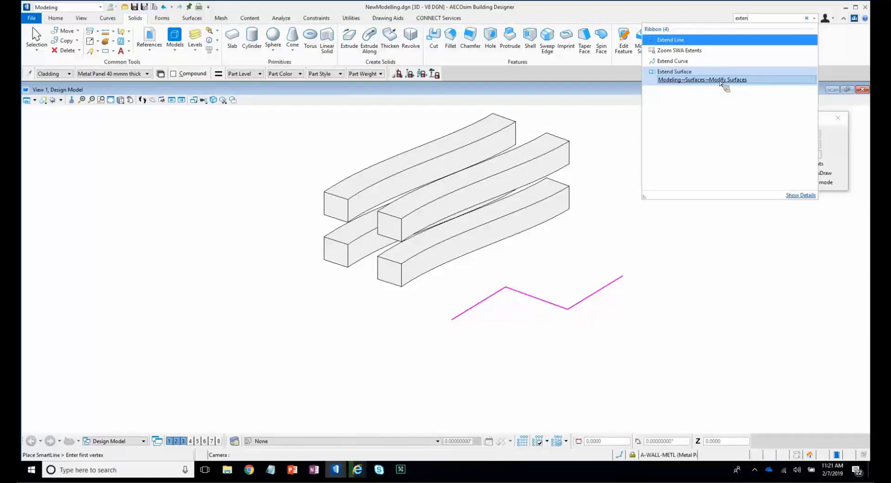
pyautogui.click(720, 81)
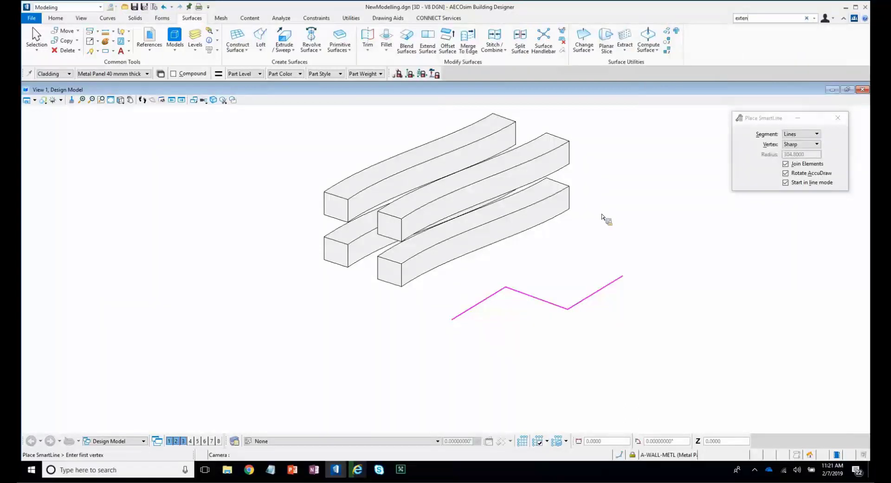
# Extrude the zigzag line upward into a parametric surface about 6020 high, using Surface by Extrusion.
pyautogui.moveTo(617, 212); pyautogui.dragTo(602, 217, button='middle')
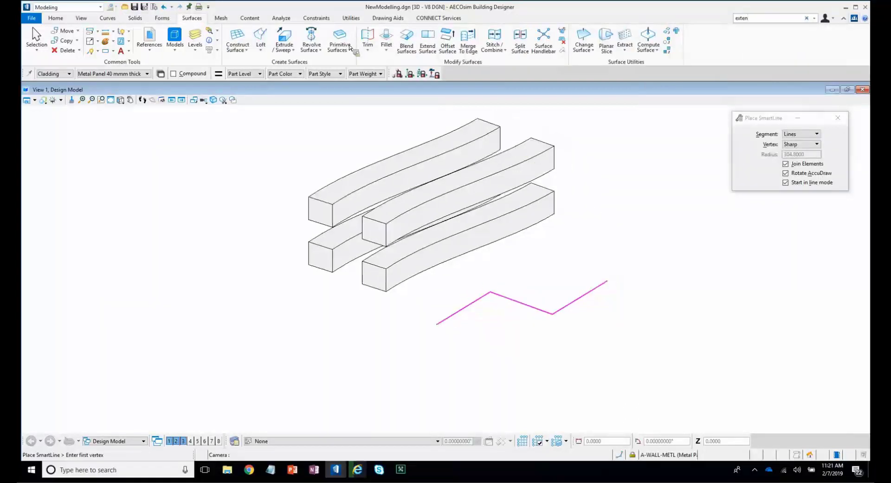
pyautogui.click(285, 37)
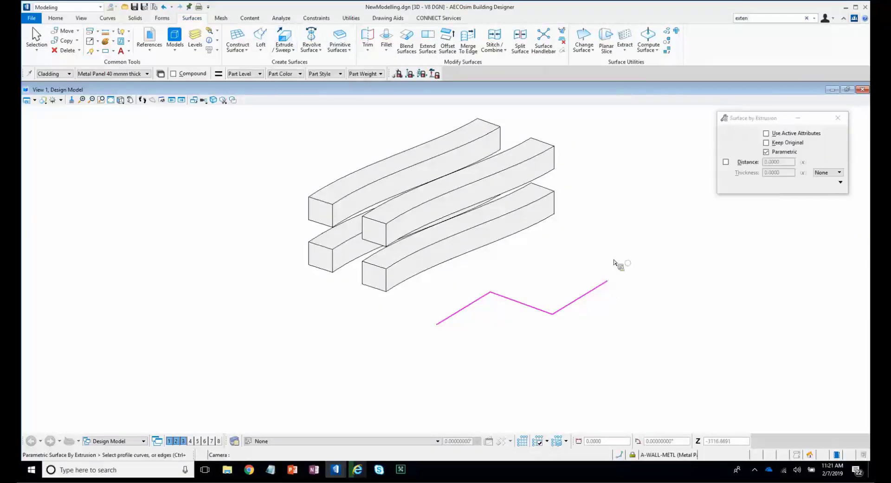
pyautogui.click(618, 238)
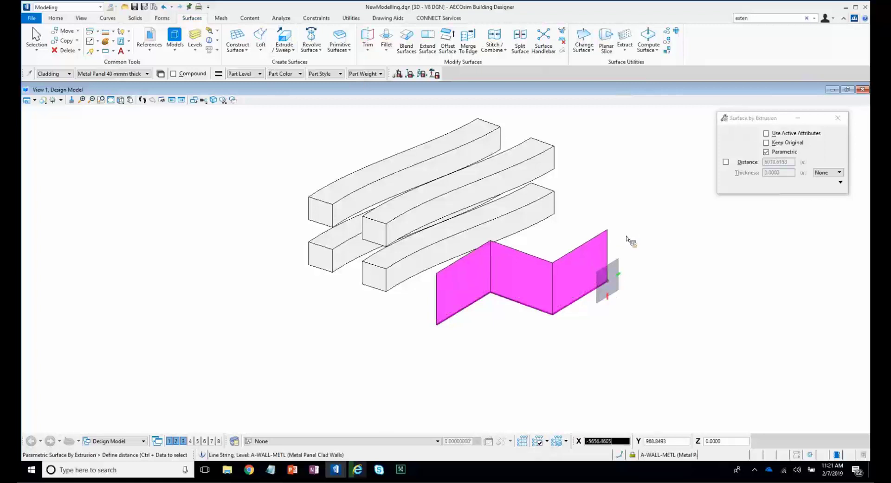
pyautogui.click(626, 237)
pyautogui.scroll(-3, 627, 239)
pyautogui.scroll(3, 626, 240)
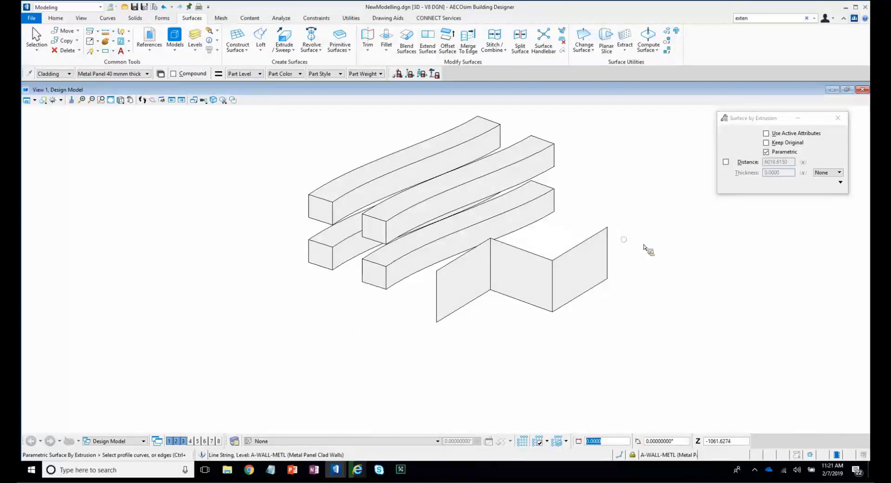
pyautogui.scroll(-3, 645, 244)
pyautogui.scroll(3, 645, 227)
pyautogui.scroll(-3, 646, 202)
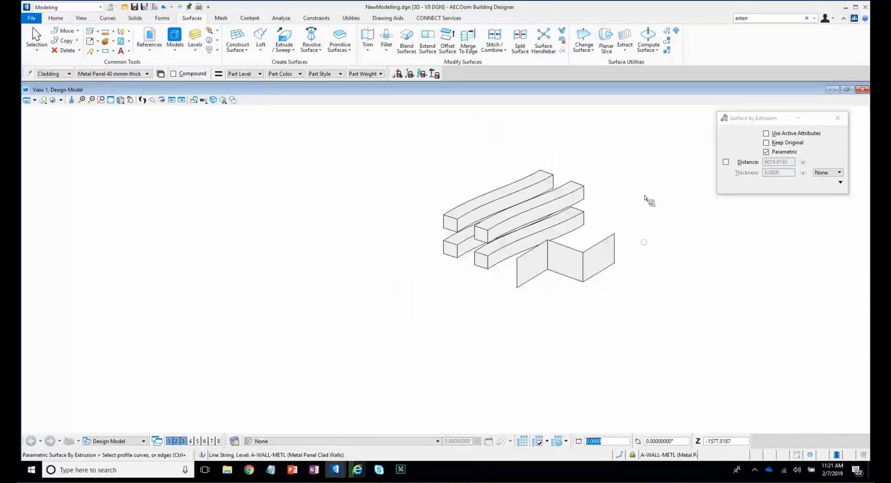
# Select the four solids and the zigzag surface together with Element Selection and delete them.
pyautogui.rightClick(636, 169)
pyautogui.click(636, 168)
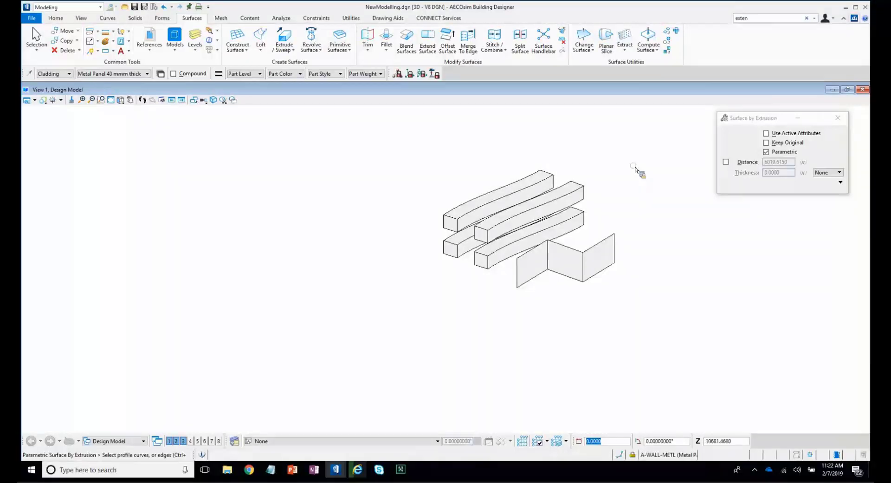
pyautogui.rightClick(636, 168)
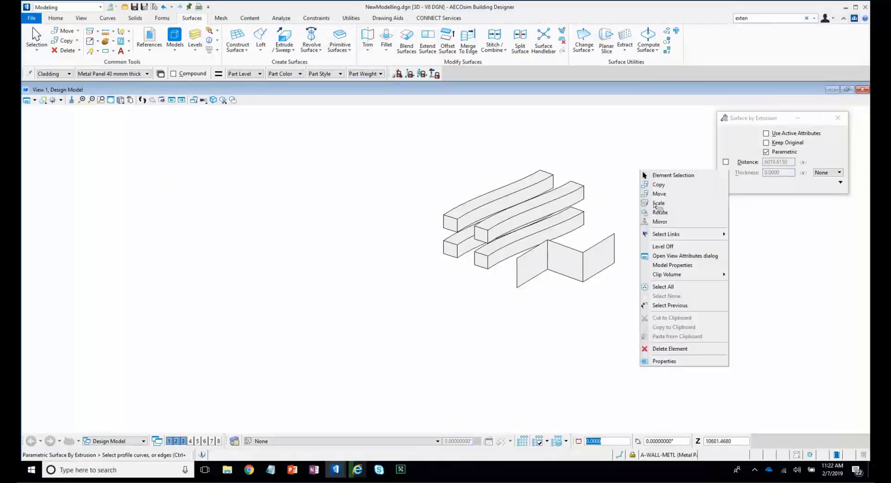
pyautogui.click(669, 175)
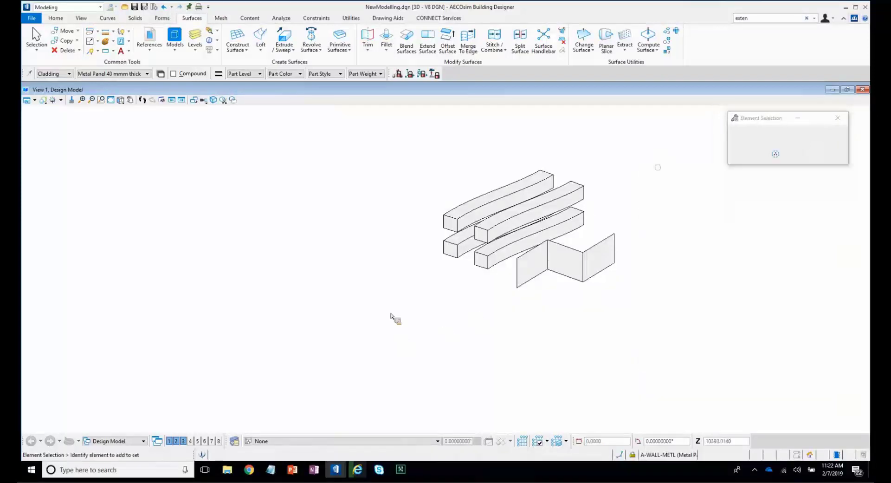
pyautogui.moveTo(662, 143)
pyautogui.mouseDown()
pyautogui.moveTo(509, 292)
pyautogui.moveTo(390, 343)
pyautogui.mouseUp()
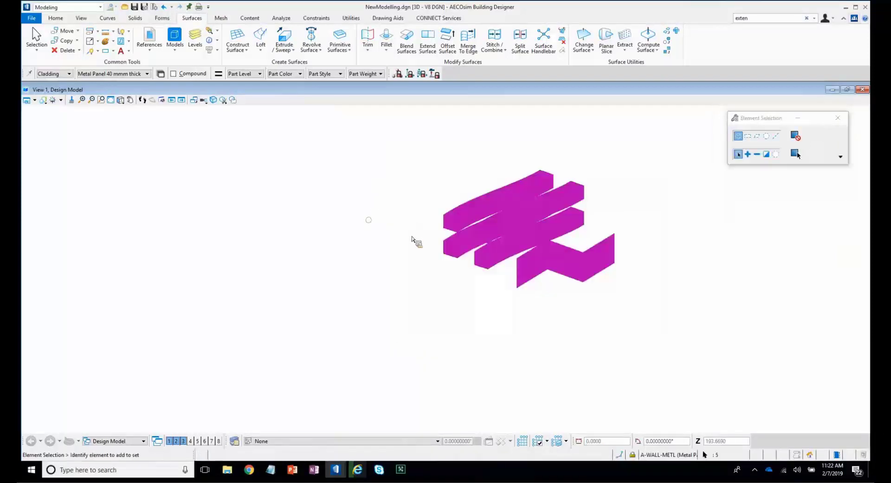
pyautogui.rightClick(398, 340)
pyautogui.press('Delete')
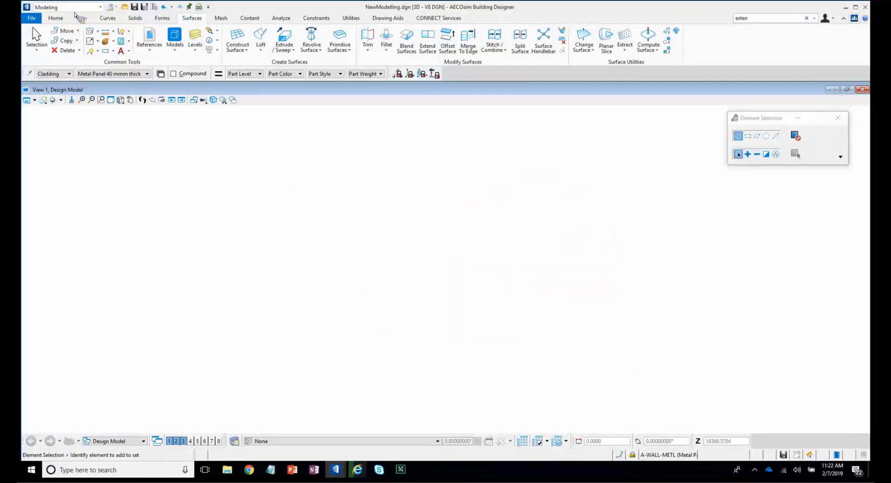
# Switch to the AECOsim workflow and start the architectural Wall tool with the Insitu Concrete Wall type.
pyautogui.click(78, 7)
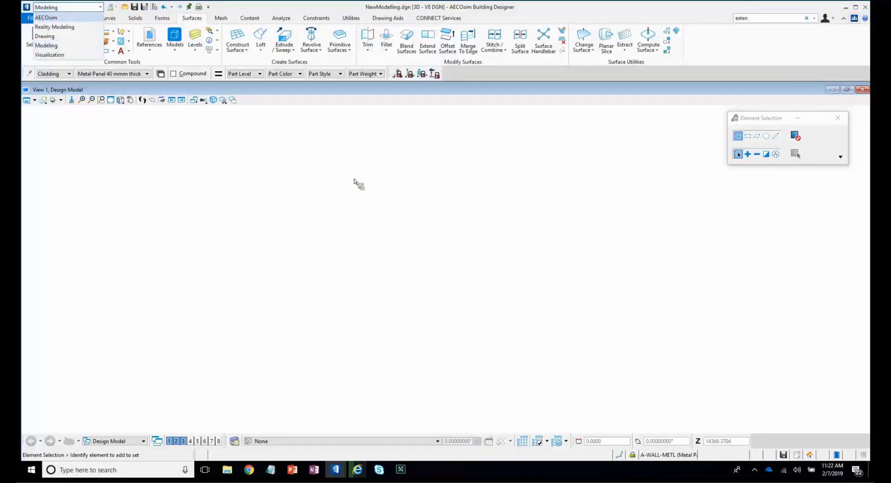
pyautogui.press('Return')
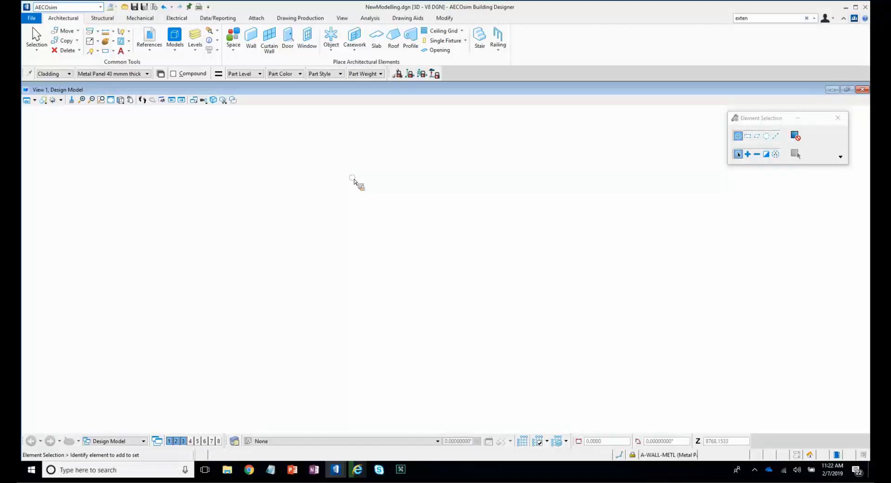
pyautogui.click(252, 42)
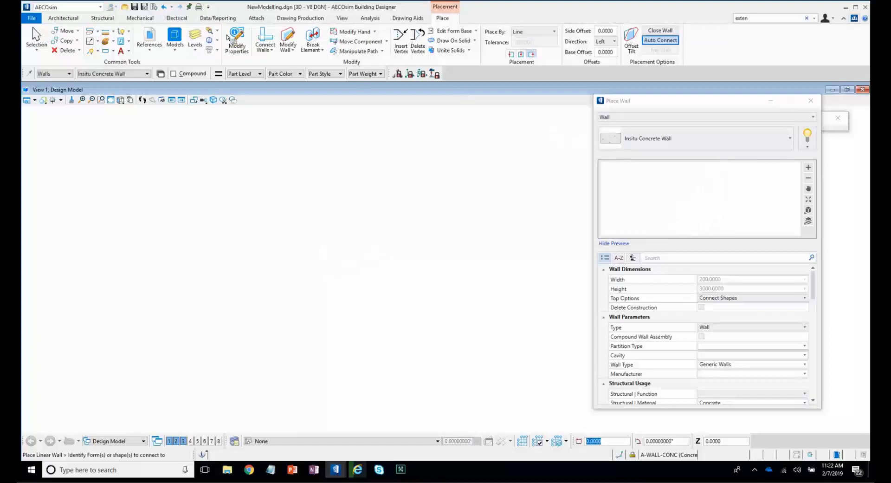
pyautogui.click(249, 35)
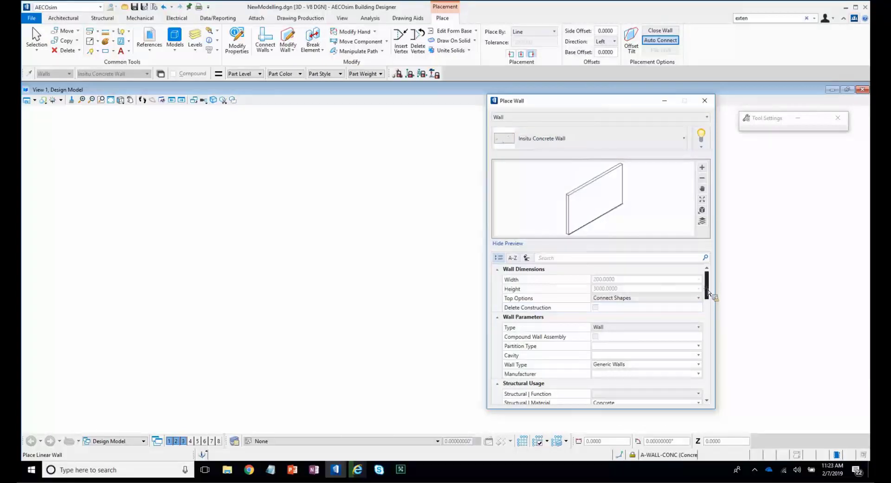
# Examine the wall's properties from Wall Dimensions to Classification and the available Place By methods.
pyautogui.scroll(-1, 710, 284)
pyautogui.scroll(-3, 711, 288)
pyautogui.scroll(-6, 709, 357)
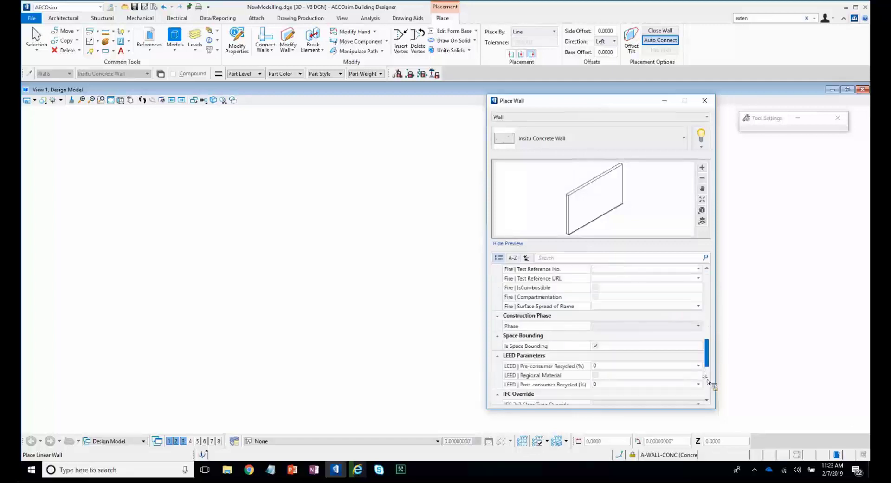
pyautogui.scroll(-2, 706, 349)
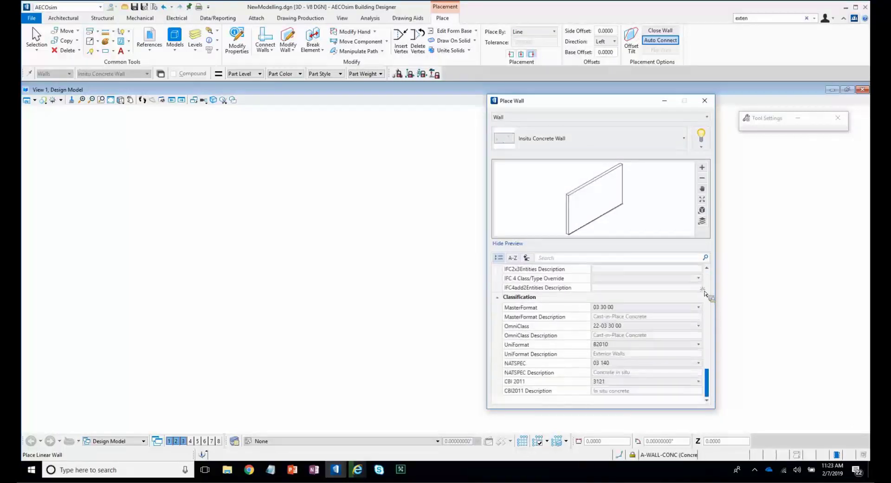
pyautogui.scroll(10, 707, 297)
pyautogui.scroll(2, 704, 268)
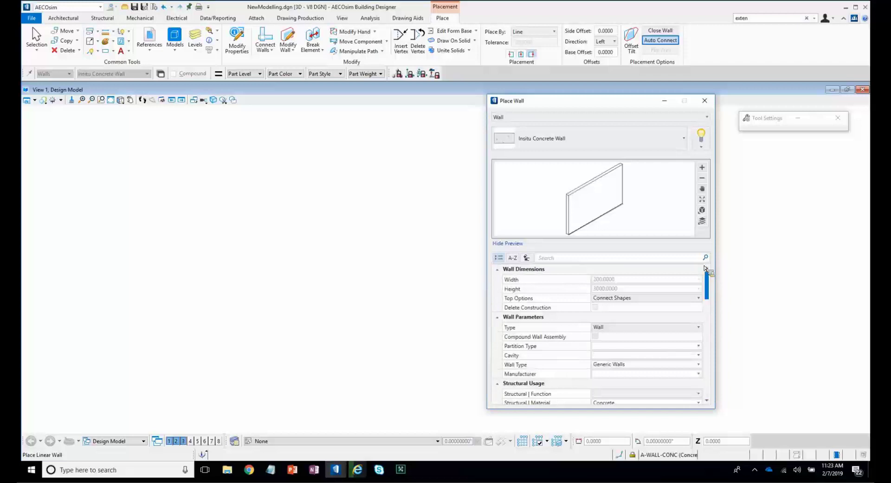
pyautogui.click(520, 32)
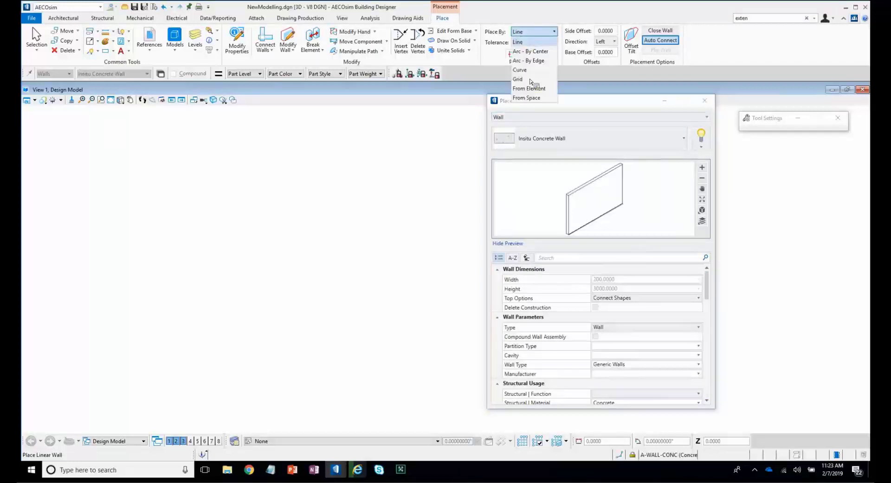
pyautogui.click(619, 307)
# Set the top option to Fixed Height and place three connected Insitu Concrete Walls in a zigzag, 200 wide and 3000 high.
pyautogui.click(620, 297)
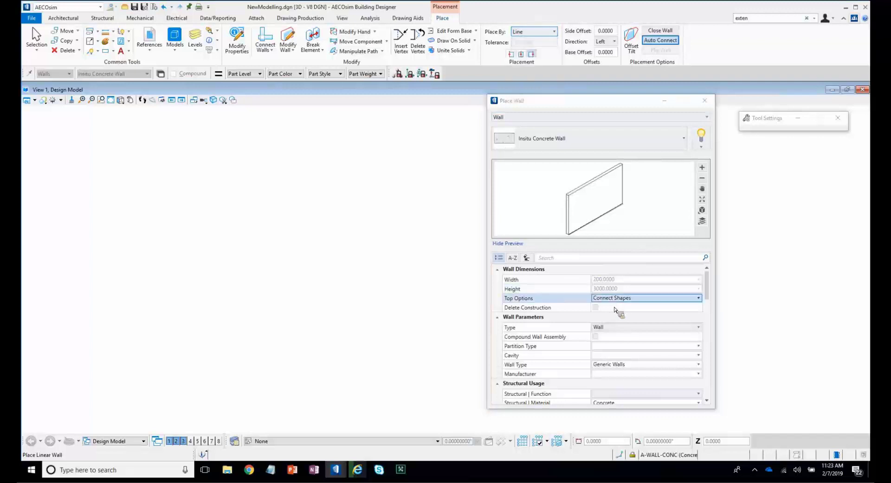
pyautogui.click(281, 316)
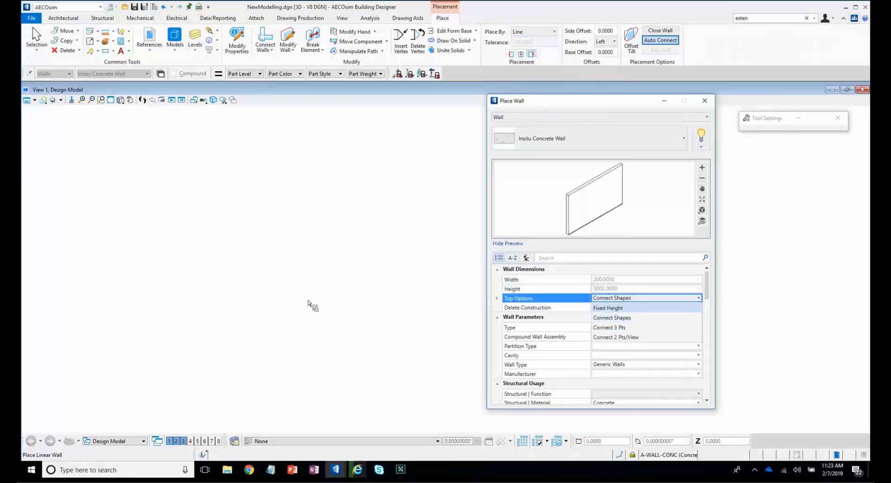
pyautogui.click(332, 270)
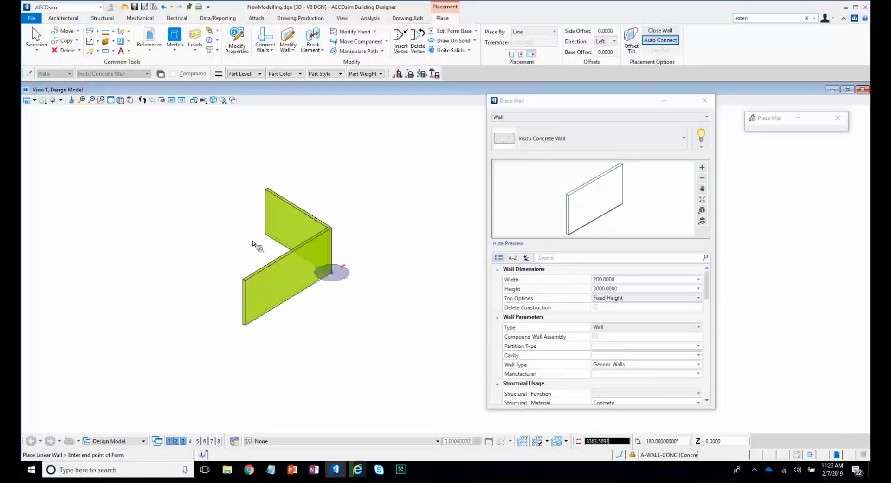
pyautogui.click(252, 233)
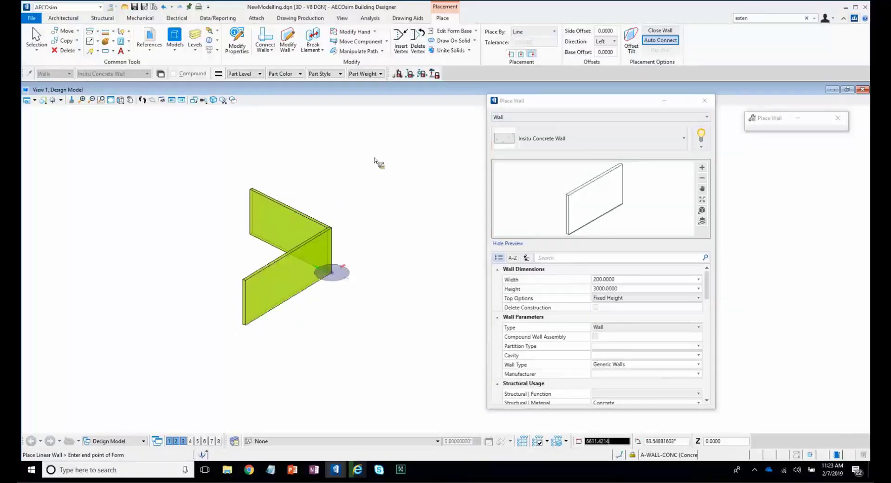
pyautogui.click(369, 172)
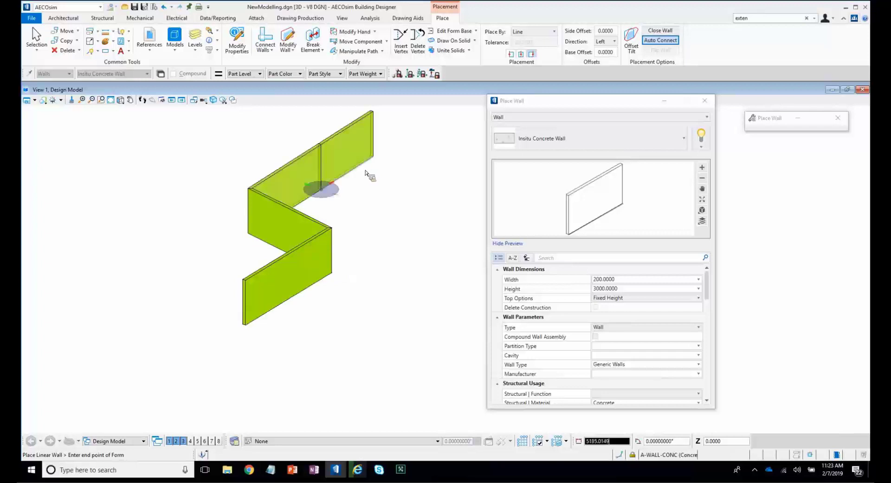
pyautogui.rightClick(370, 173)
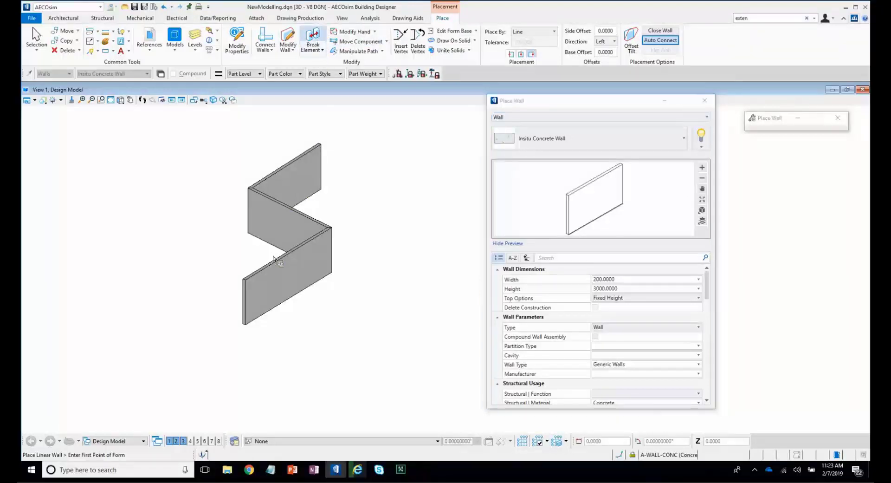
# Break the front wall with Break Element in Dynamic mode, cutting a gap through its middle.
pyautogui.click(283, 319)
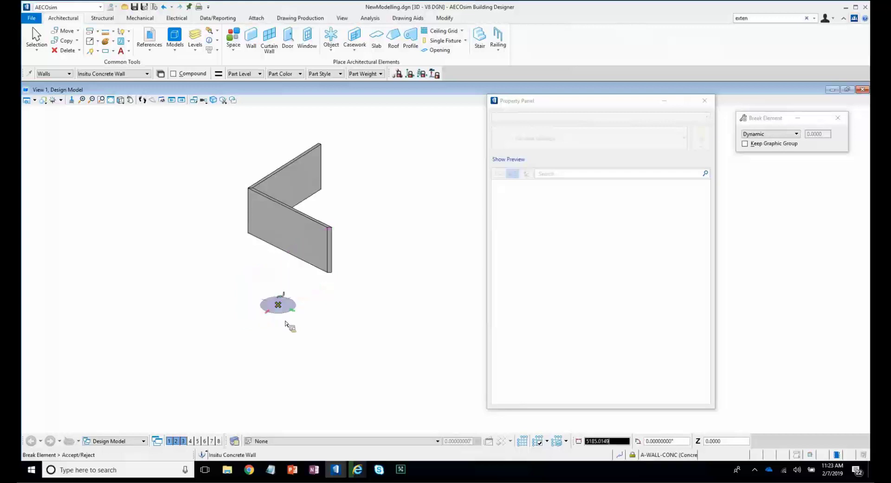
pyautogui.click(290, 325)
pyautogui.scroll(-2, 309, 321)
pyautogui.scroll(2, 362, 283)
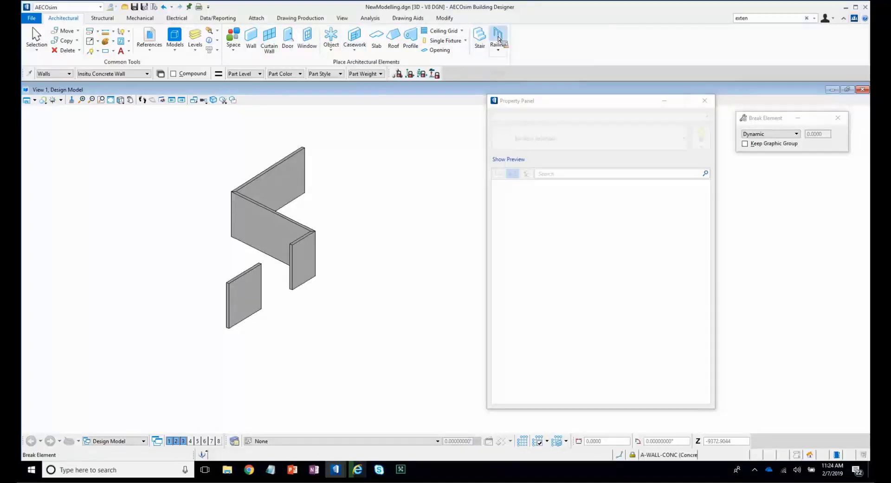
# Leave the Railing tool, select all four wall pieces and delete them.
pyautogui.click(499, 39)
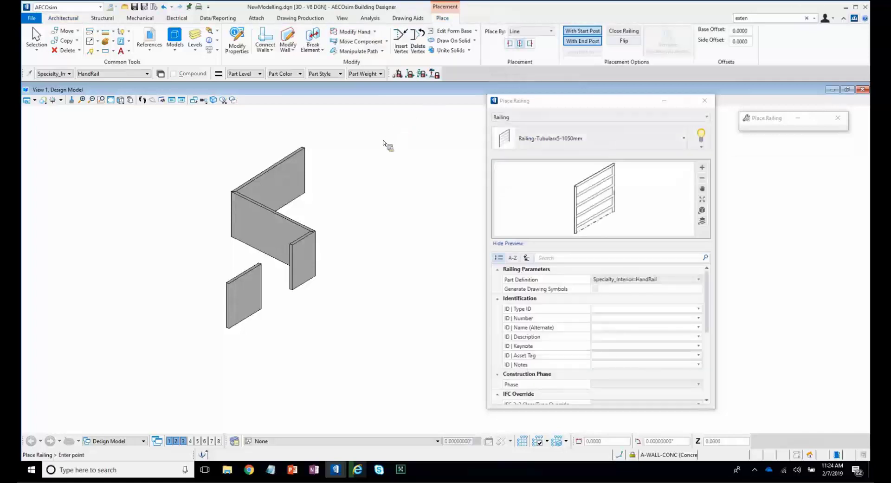
pyautogui.scroll(-2, 362, 229)
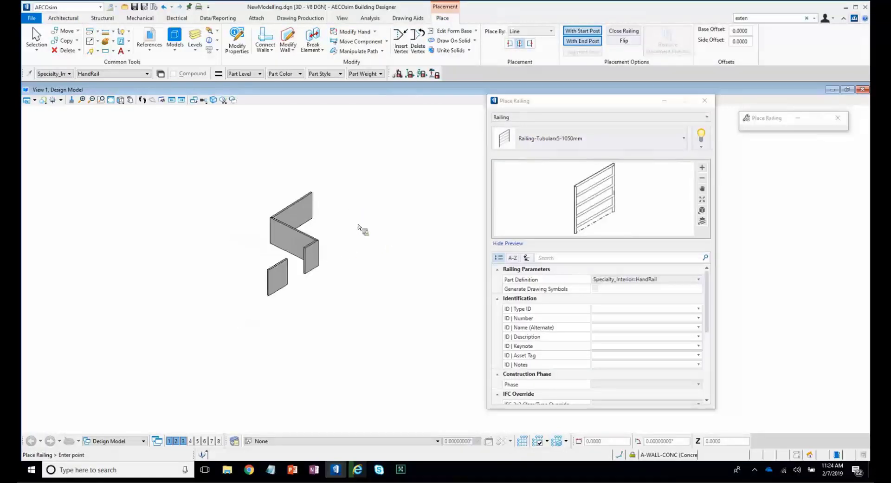
pyautogui.rightClick(340, 178)
pyautogui.click(421, 245)
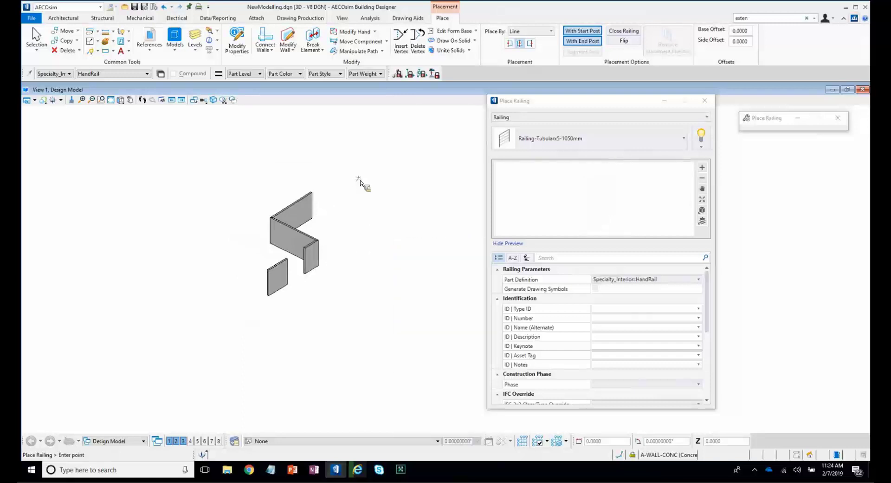
pyautogui.moveTo(361, 178); pyautogui.dragTo(222, 332)
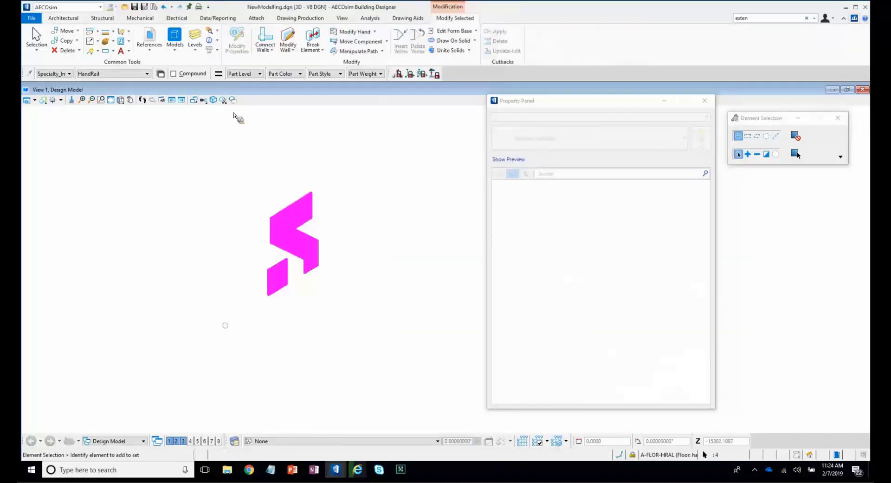
pyautogui.press('Delete')
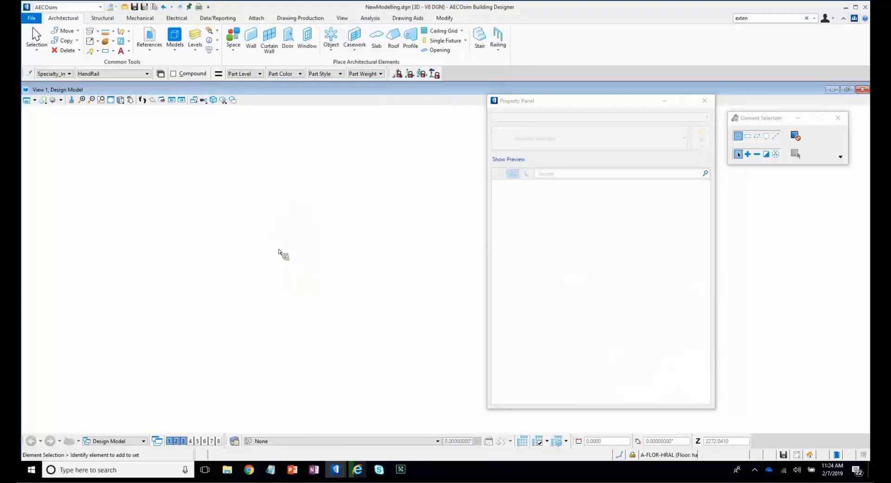
# Place a three-segment zigzag railing of type Handrail_Stairs-900mm by line, with start and end posts.
pyautogui.click(498, 37)
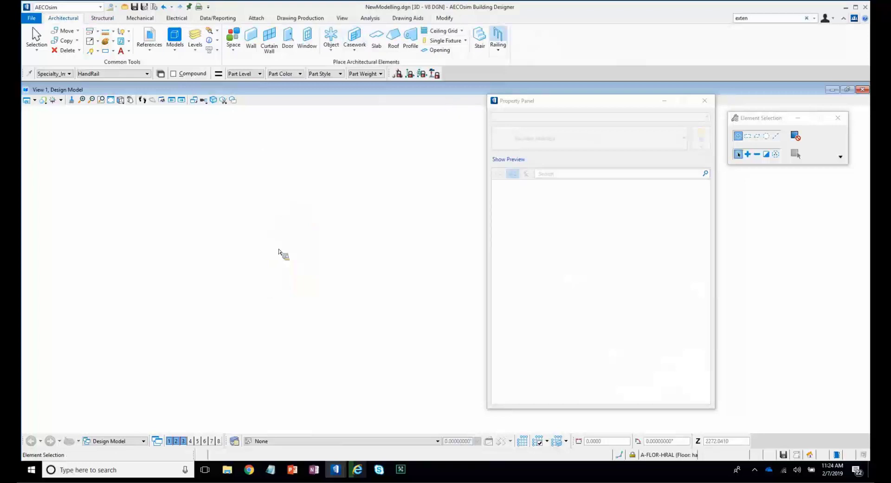
pyautogui.click(599, 139)
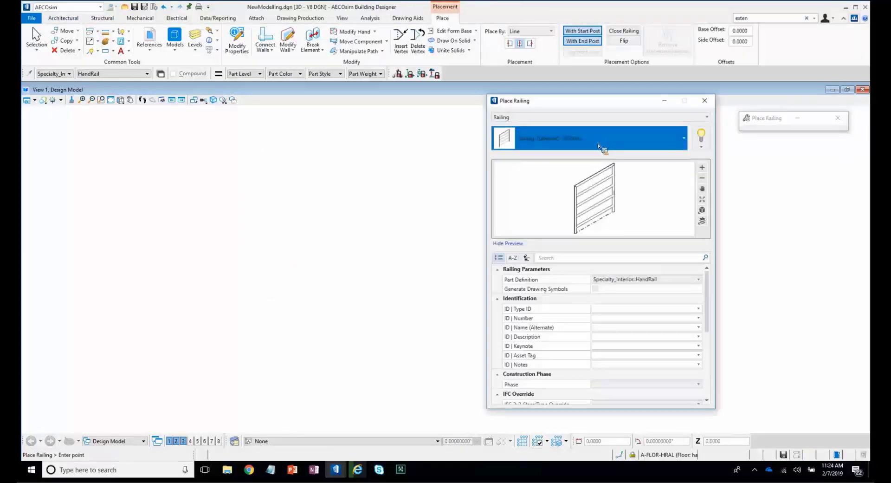
pyautogui.click(702, 147)
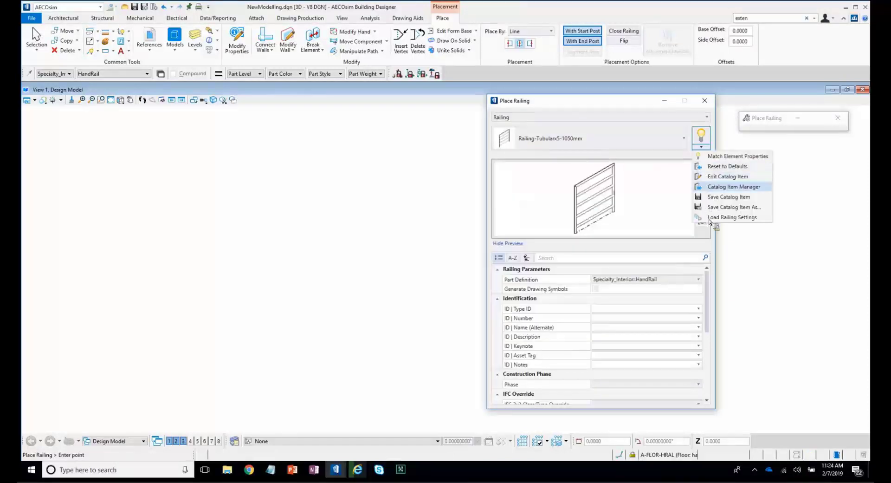
pyautogui.click(562, 220)
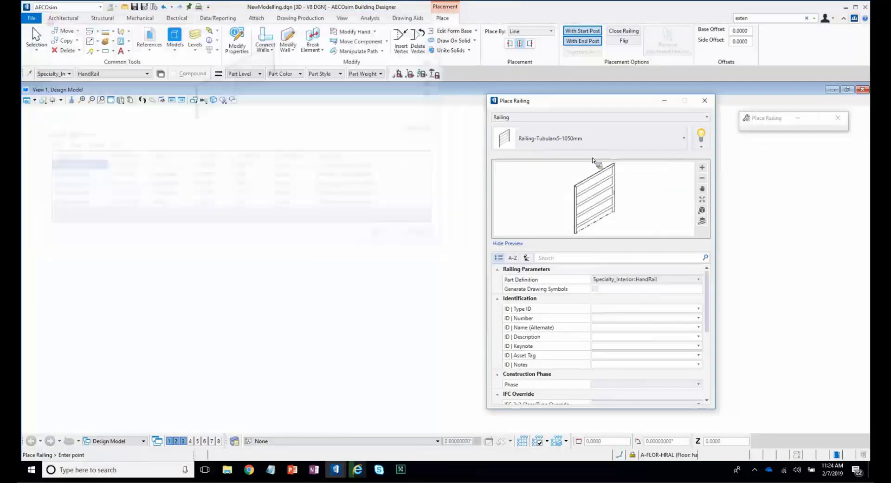
pyautogui.click(232, 329)
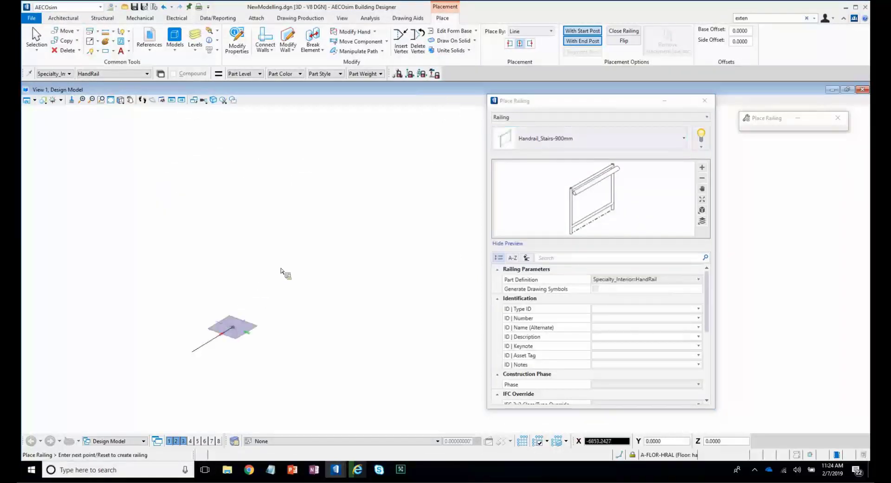
pyautogui.click(302, 229)
pyautogui.click(301, 226)
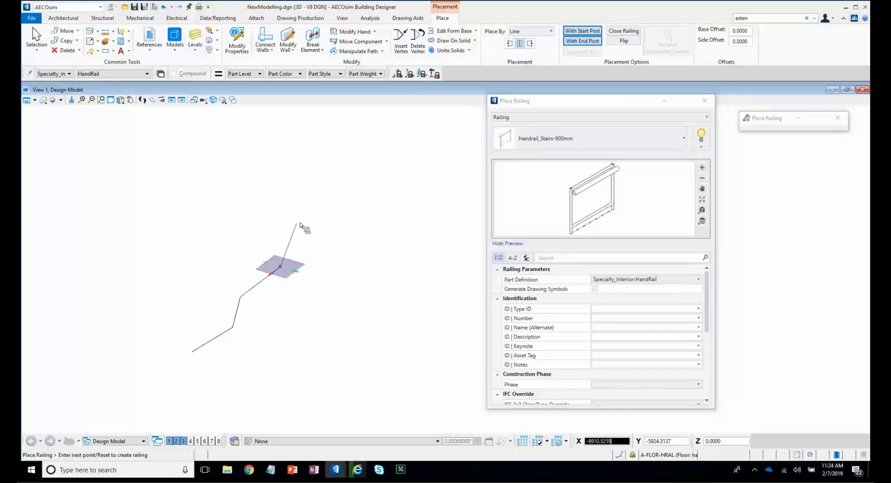
pyautogui.rightClick(301, 225)
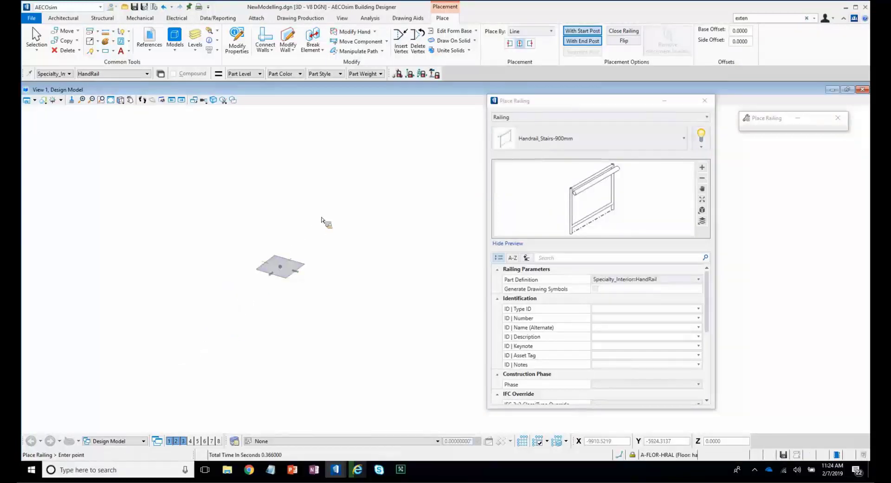
pyautogui.click(551, 32)
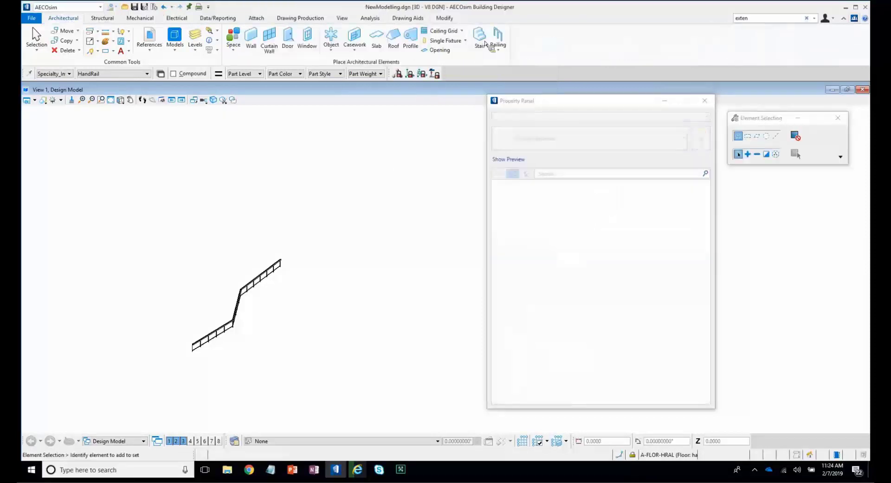
# Place a ConcreteStair | Monolithic flight beside the railing, 3000 high and 1200 wide.
pyautogui.click(482, 42)
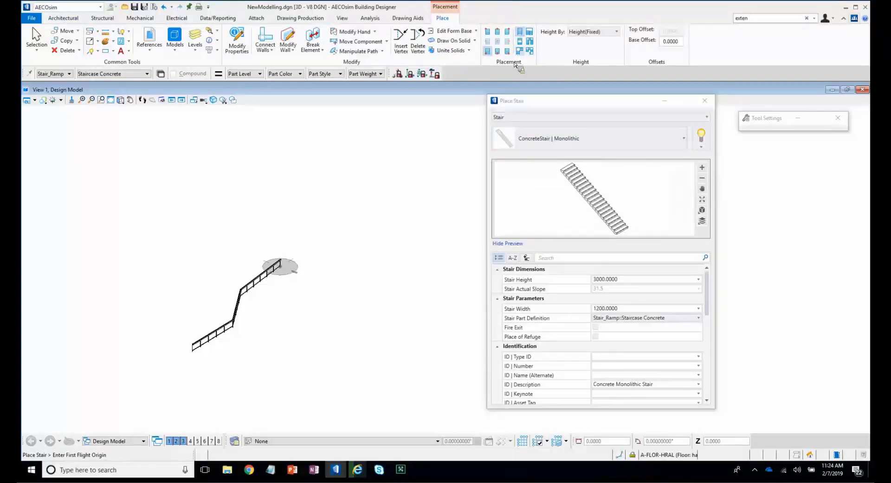
pyautogui.click(323, 278)
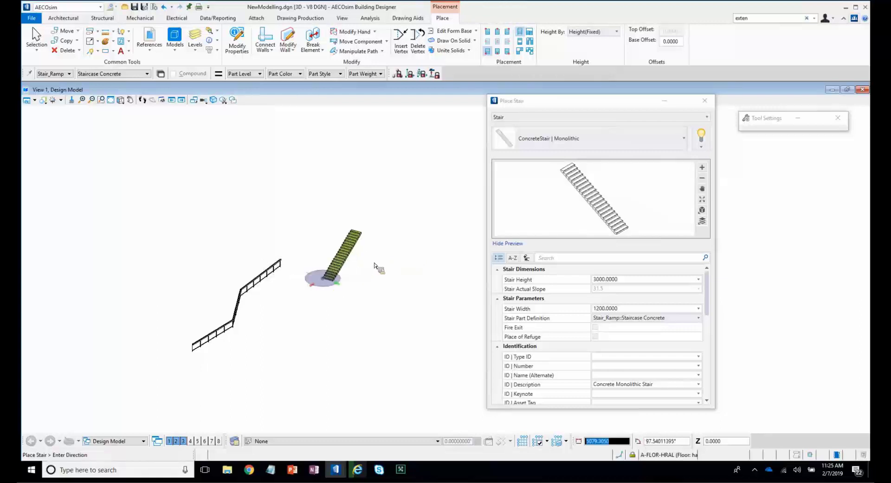
pyautogui.click(376, 188)
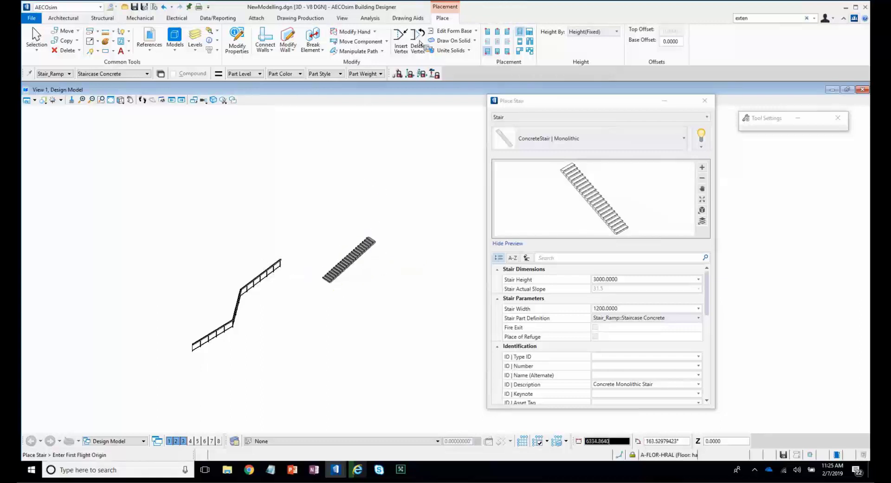
pyautogui.press('Escape')
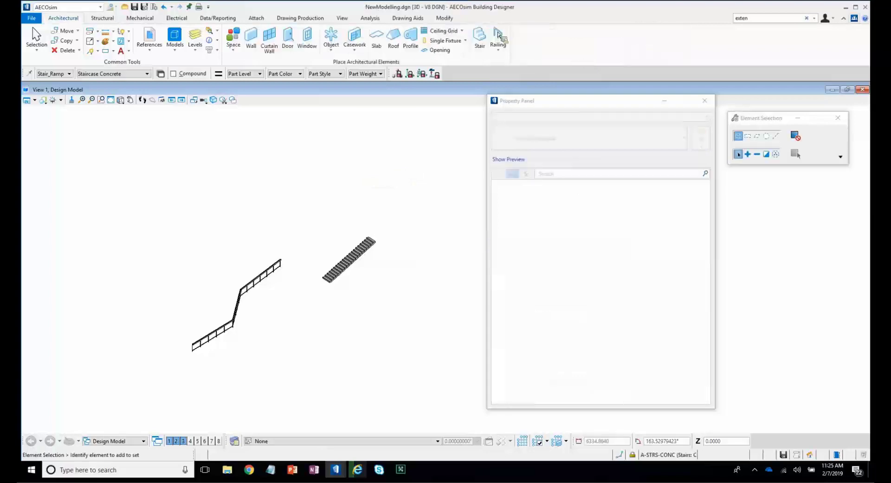
# Place Handrail_Stairs-900mm railings along both sides of the concrete stair using the From Stair method.
pyautogui.click(495, 42)
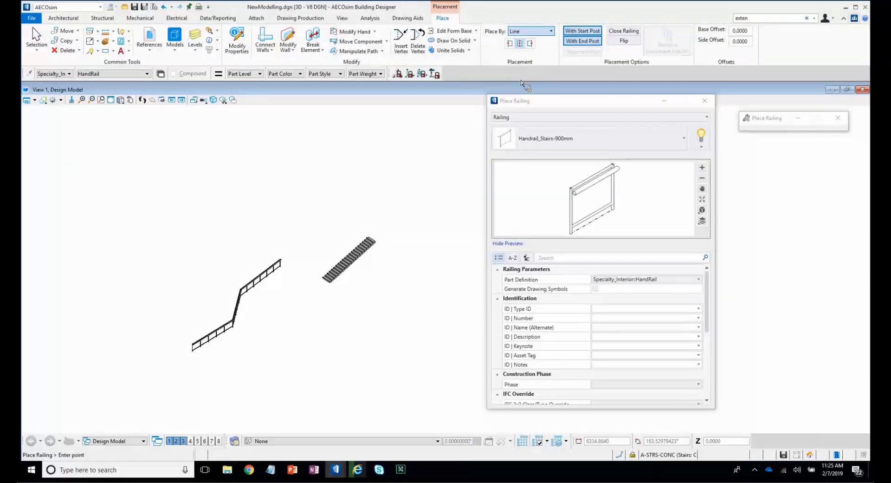
pyautogui.click(531, 31)
pyautogui.click(522, 80)
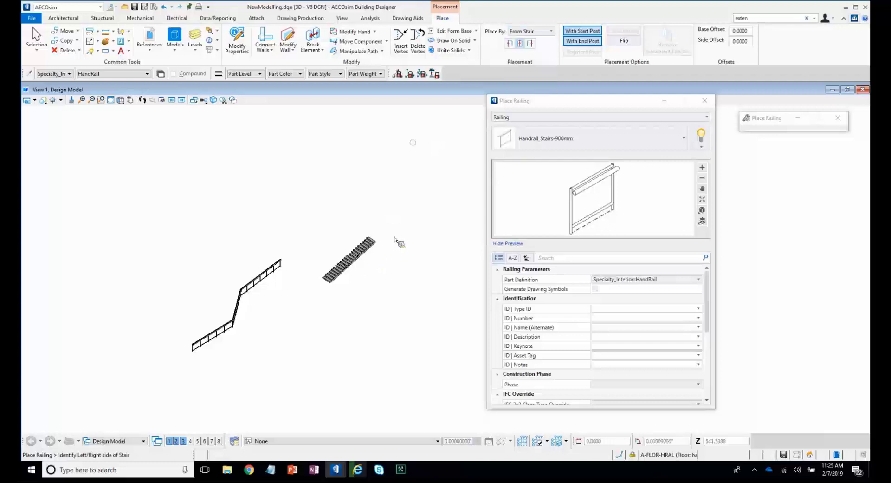
pyautogui.click(342, 258)
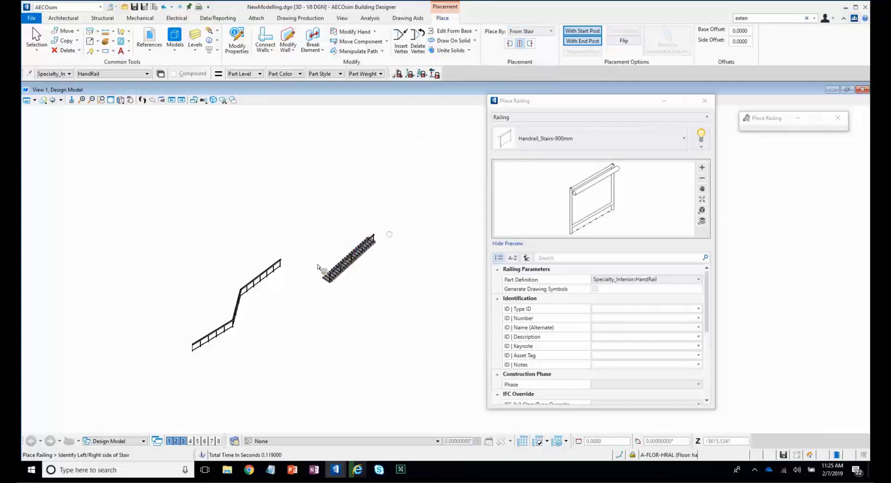
pyautogui.scroll(3, 316, 250)
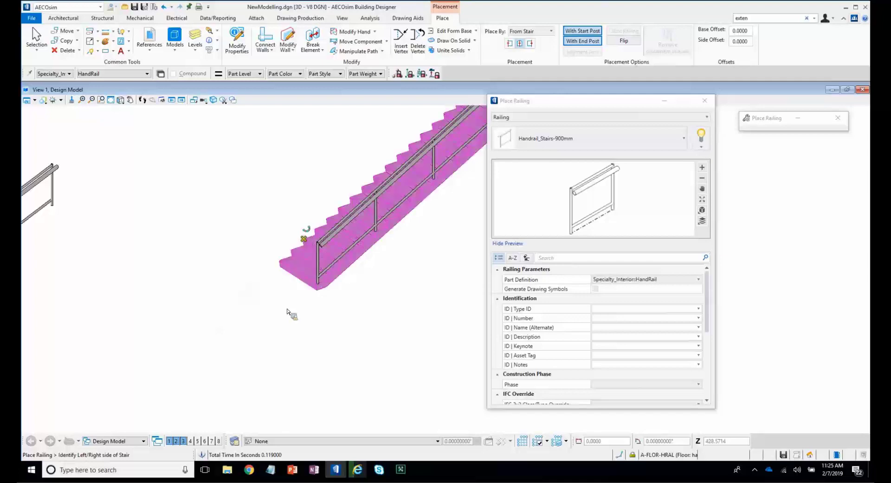
pyautogui.scroll(-2, 288, 311)
pyautogui.scroll(1, 289, 311)
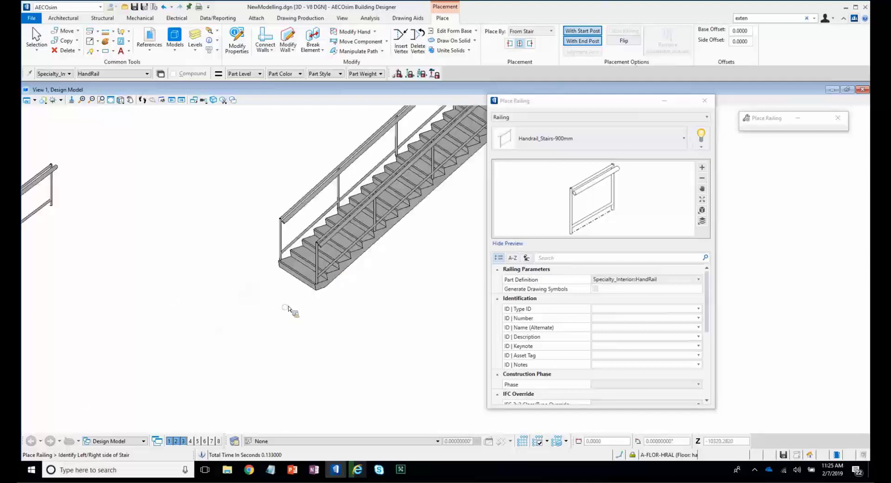
pyautogui.scroll(-1, 290, 310)
pyautogui.press('Escape')
pyautogui.scroll(-2, 285, 310)
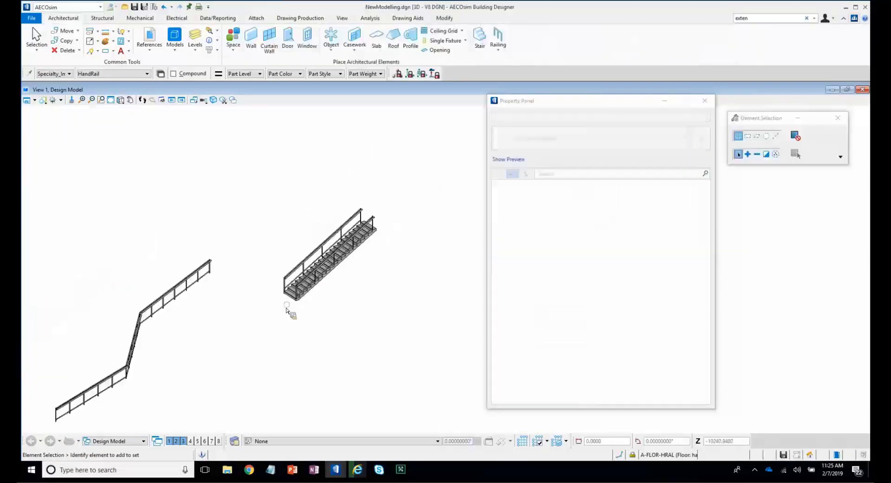
pyautogui.keyDown('shift'); pyautogui.moveTo(269, 311); pyautogui.dragTo(236, 292, button='middle'); pyautogui.keyUp('shift')
pyautogui.scroll(-2, 237, 276)
pyautogui.scroll(2, 270, 251)
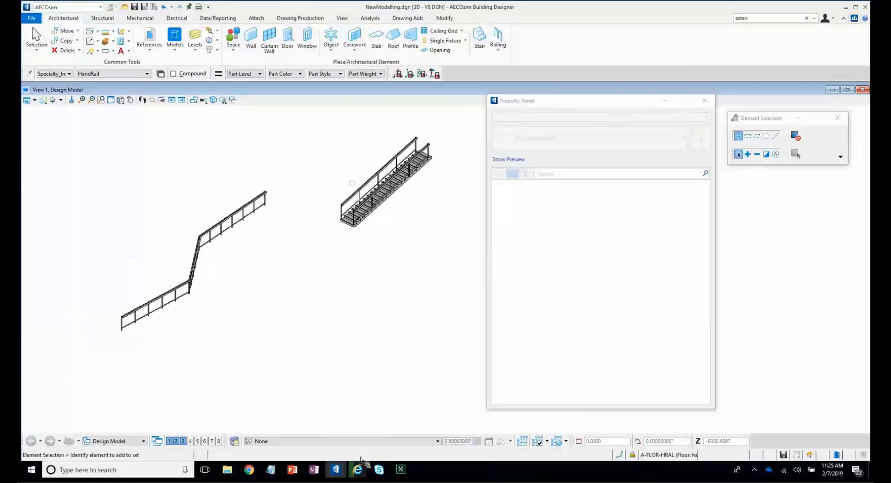
# Select the stair and all railings in the model and delete them.
pyautogui.hotkey('ctrl', 'a')
pyautogui.press('Delete')
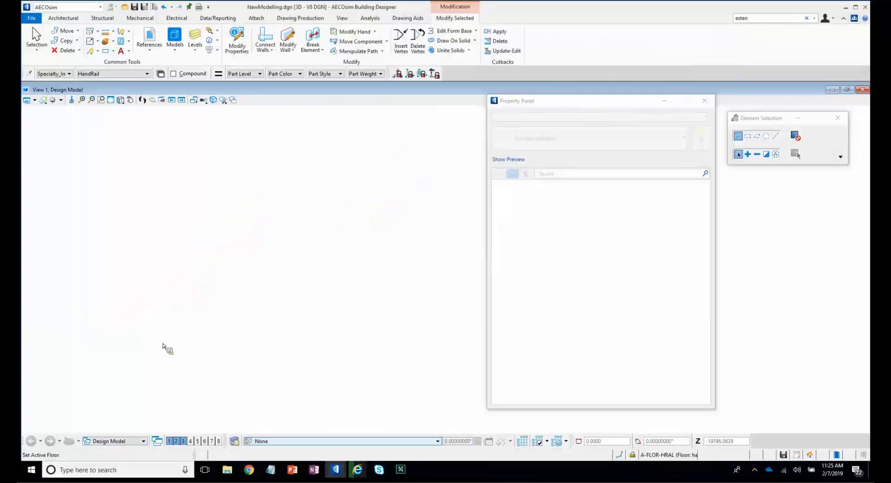
pyautogui.keyDown('shift'); pyautogui.moveTo(138, 316); pyautogui.dragTo(179, 5, button='middle'); pyautogui.keyUp('shift')
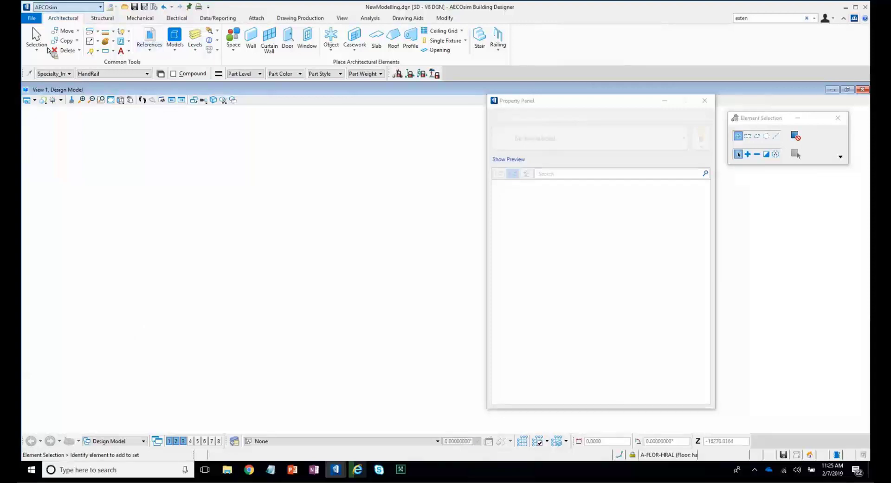
# Switch to the Modeling workflow and draw a rectangular planar surface by 2 points with 4 U and 4 V points.
pyautogui.click(69, 7)
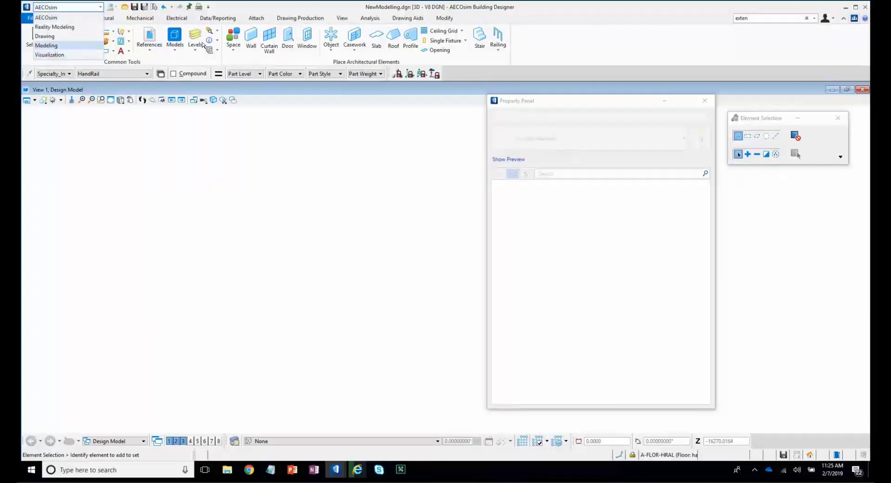
pyautogui.press('Return')
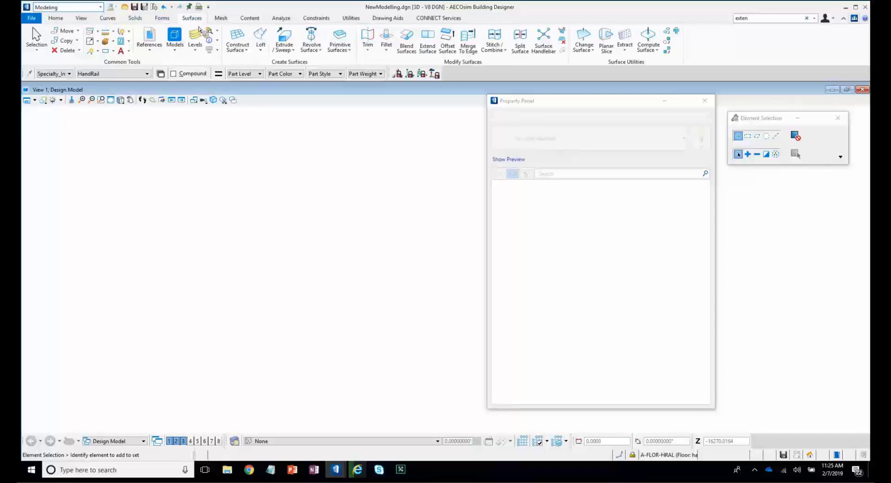
pyautogui.click(246, 43)
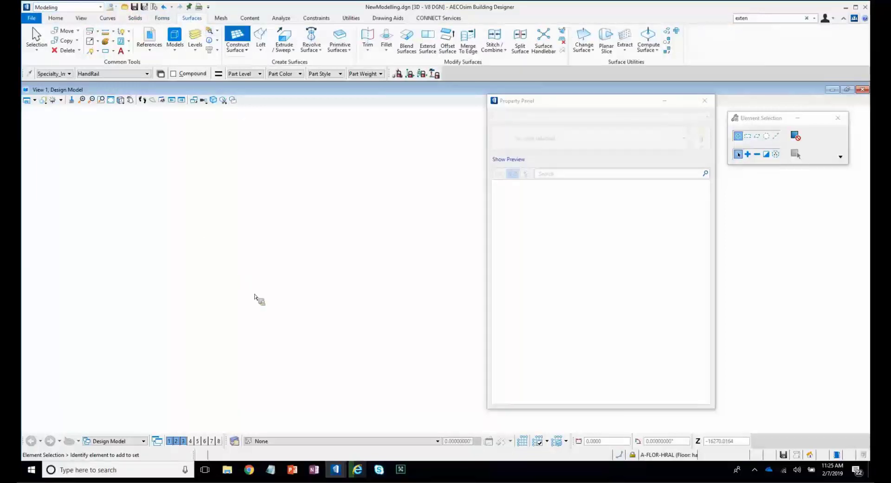
pyautogui.click(234, 213)
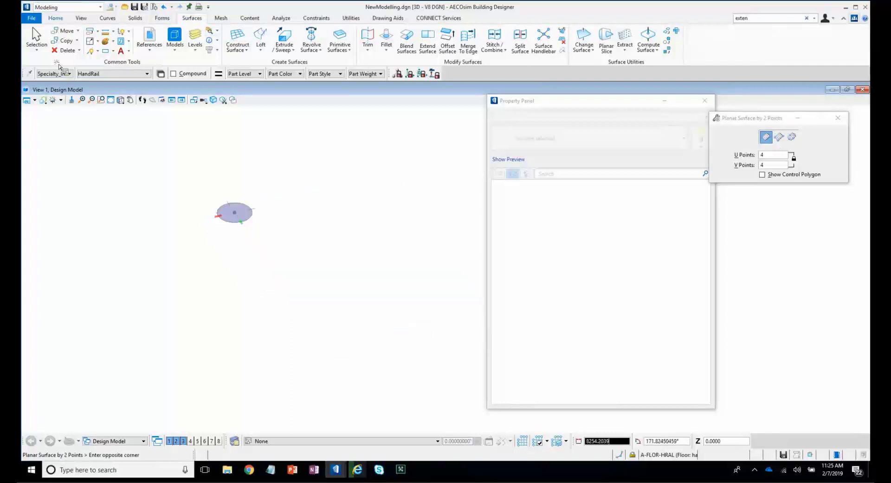
pyautogui.click(55, 19)
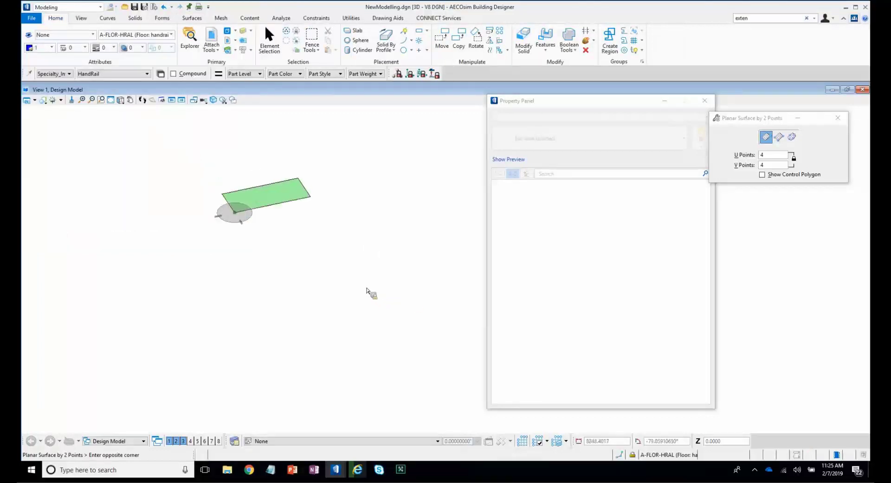
pyautogui.scroll(-2, 392, 280)
pyautogui.scroll(1, 400, 287)
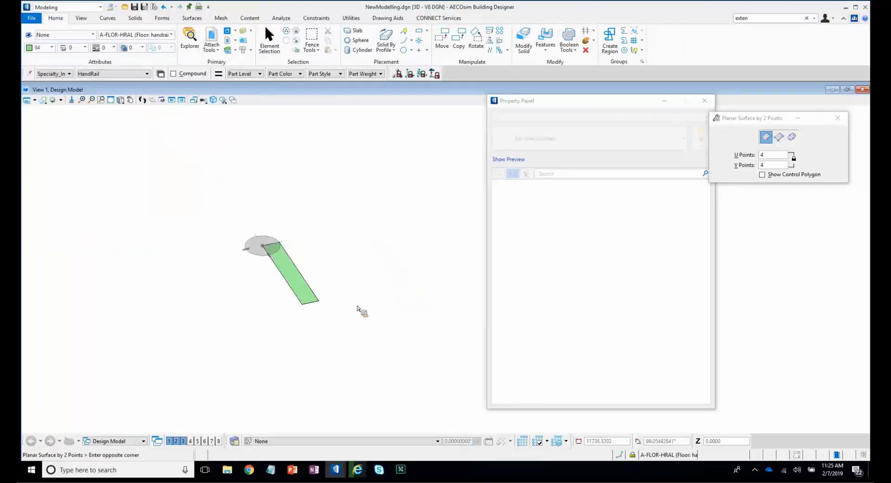
pyautogui.click(360, 309)
pyautogui.rightClick(363, 118)
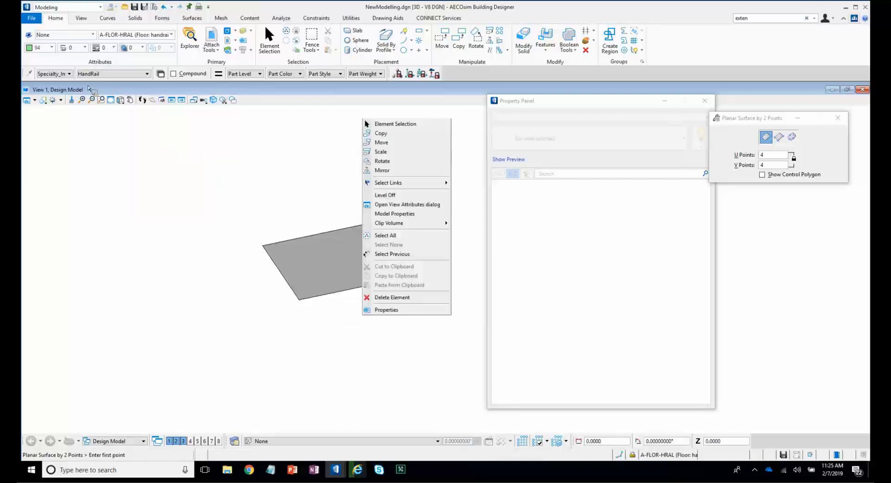
# Select the planar surface and pull the two rows of control points at one end vertically downward to bend it.
pyautogui.press('Escape')
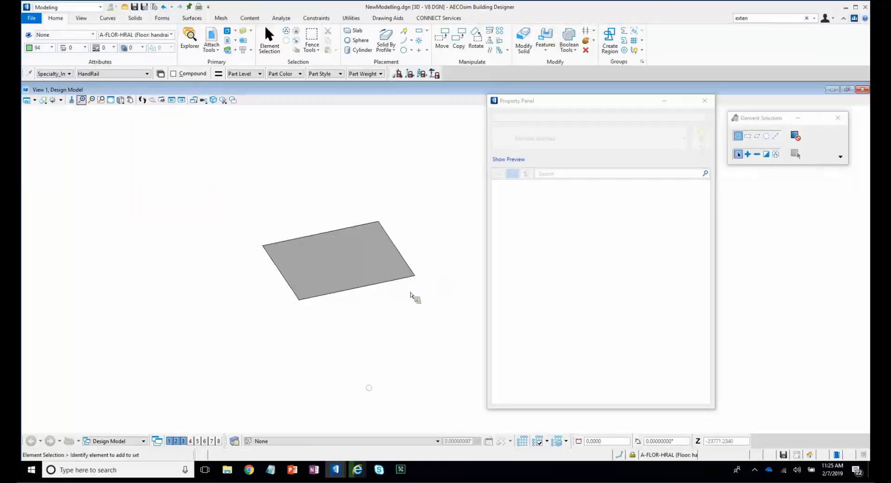
pyautogui.click(388, 279)
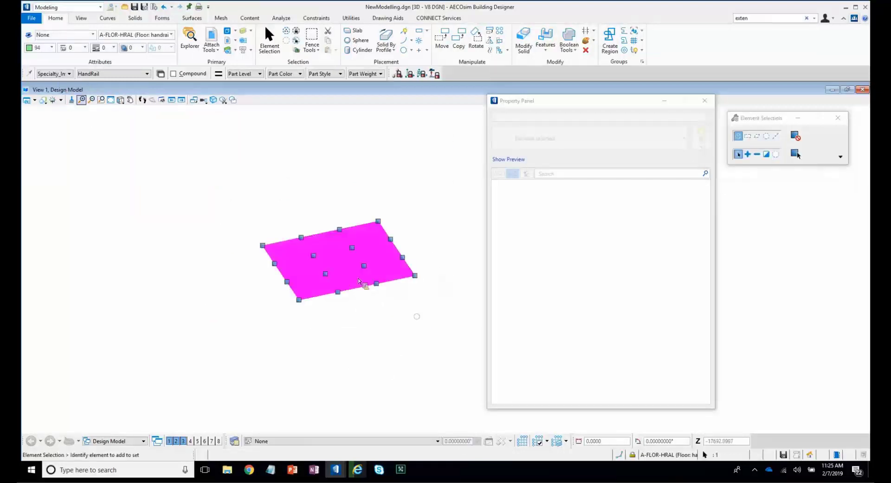
pyautogui.keyDown('shift'); pyautogui.moveTo(269, 298); pyautogui.dragTo(378, 307, button='middle'); pyautogui.keyUp('shift')
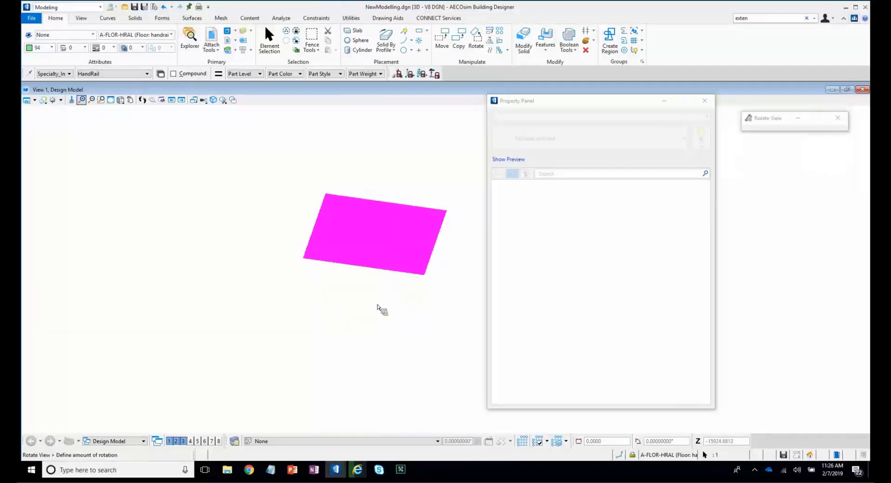
pyautogui.moveTo(460, 204); pyautogui.dragTo(427, 297)
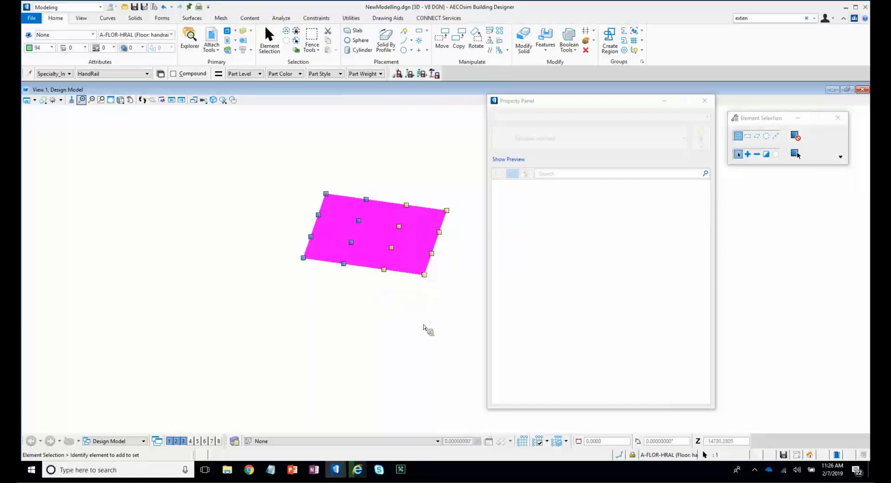
pyautogui.click(424, 274)
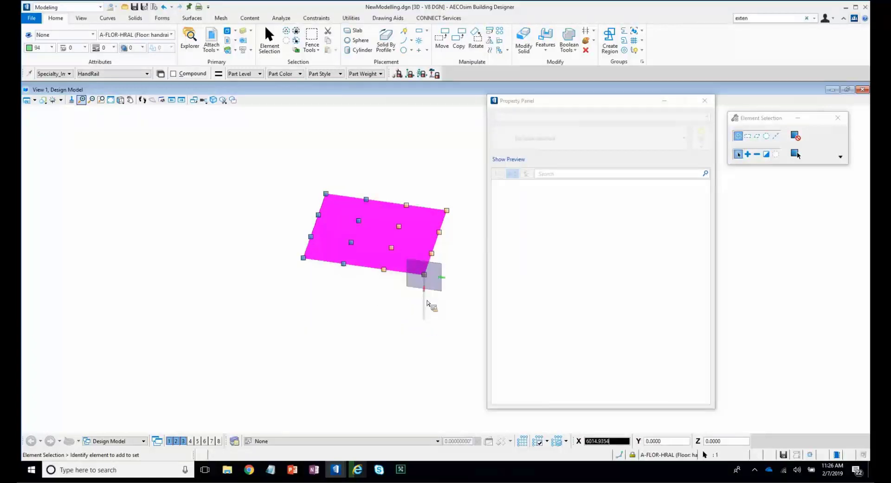
pyautogui.click(428, 301)
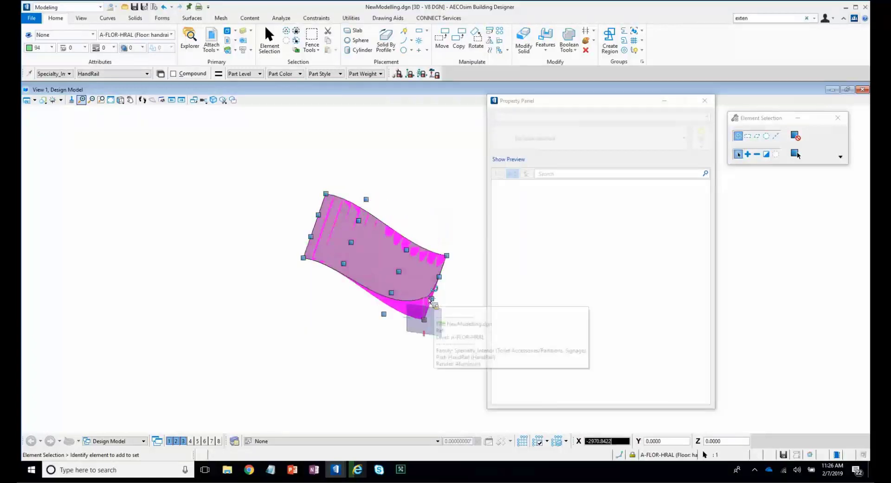
# Raise the same two rows of control points slightly to soften the surface's curve, and deselect the surface.
pyautogui.scroll(2, 427, 297)
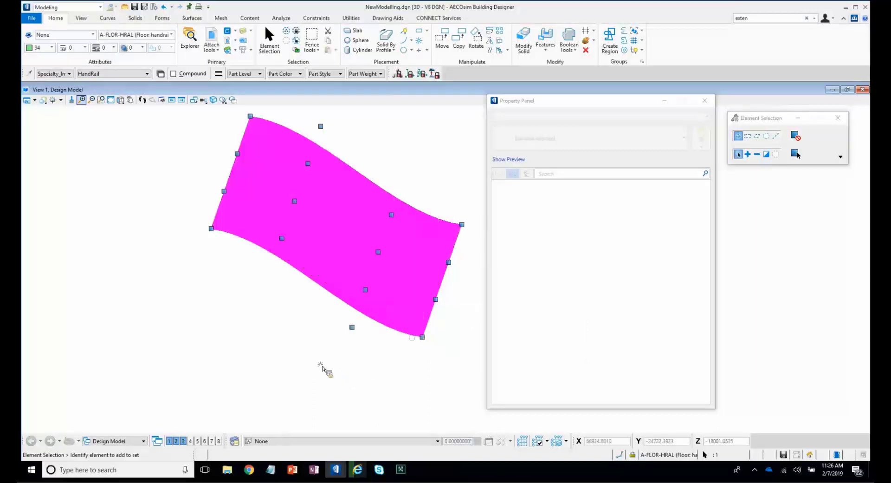
pyautogui.moveTo(340, 372); pyautogui.dragTo(466, 215)
pyautogui.click(462, 224)
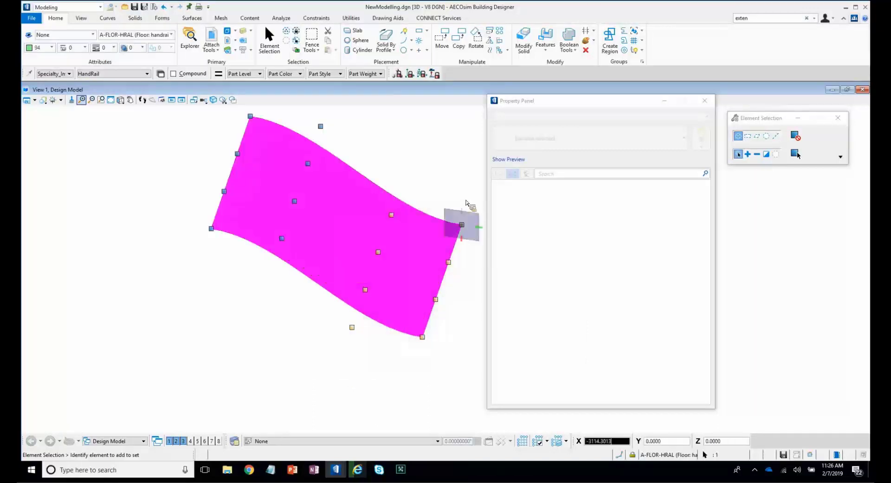
pyautogui.click(391, 341)
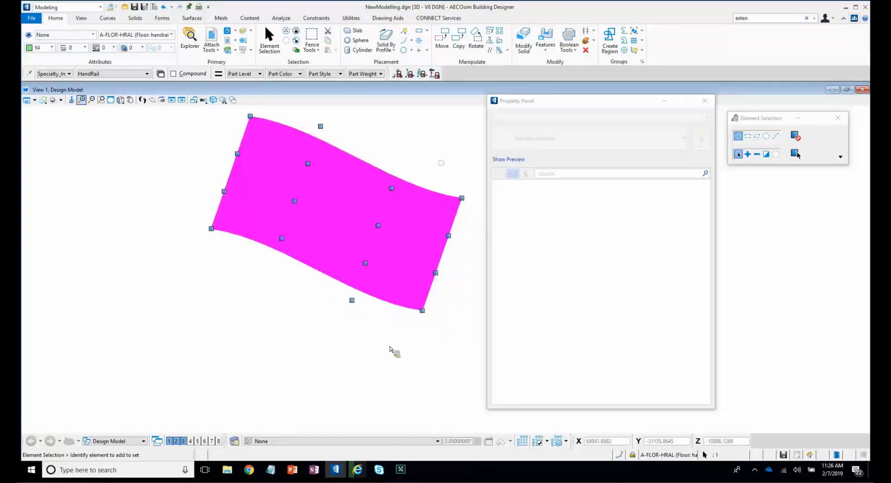
pyautogui.click(392, 349)
# Set the active color to 1 (blue) and rotate View 1 to the Top view.
pyautogui.keyDown('shift'); pyautogui.moveTo(411, 348); pyautogui.dragTo(257, 319, button='middle'); pyautogui.keyUp('shift')
pyautogui.scroll(-3, 257, 318)
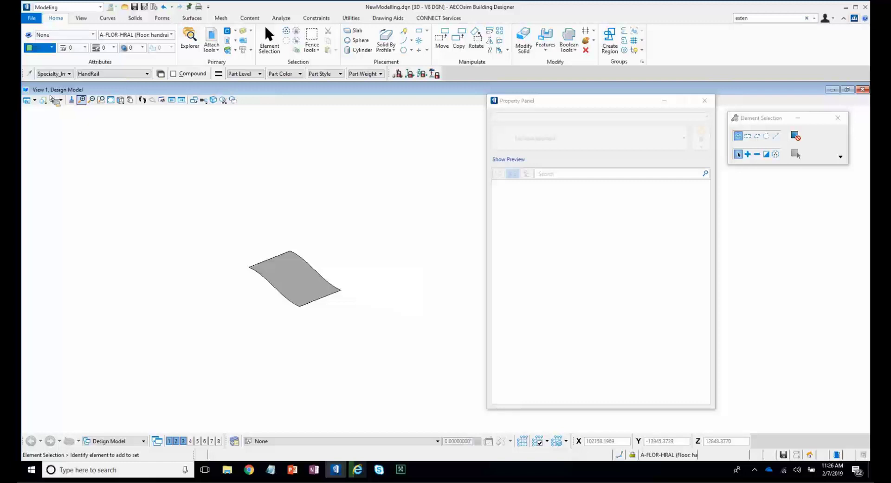
pyautogui.click(51, 48)
pyautogui.click(39, 95)
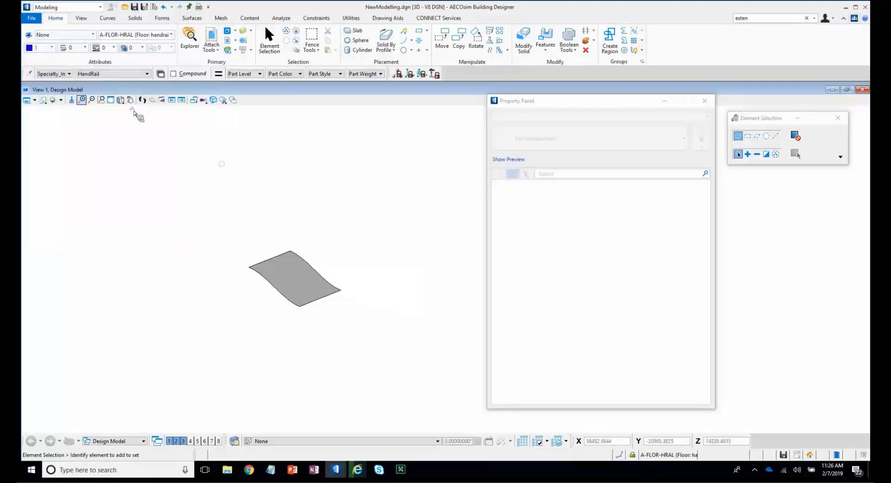
pyautogui.click(121, 100)
pyautogui.click(125, 110)
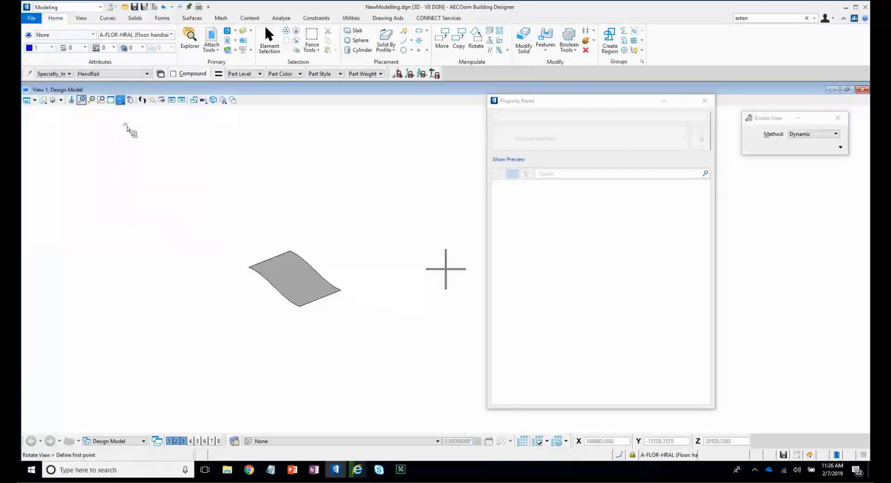
pyautogui.click(120, 101)
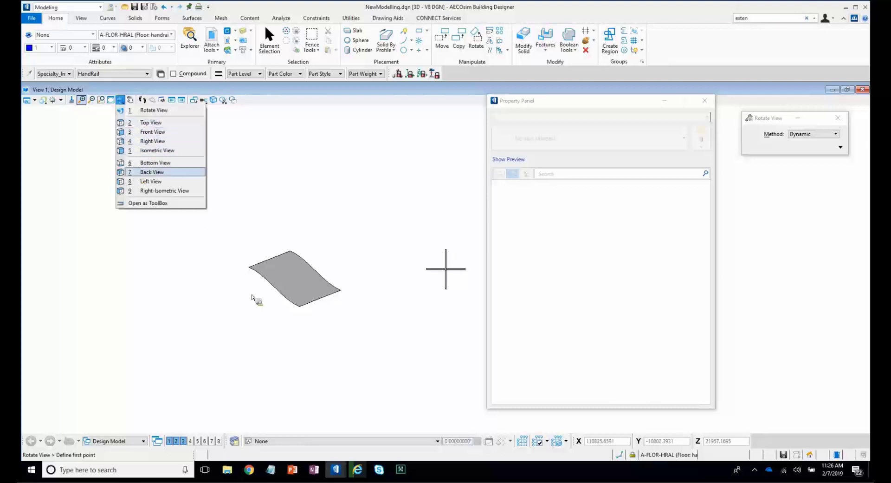
pyautogui.press('2')
pyautogui.click(216, 201)
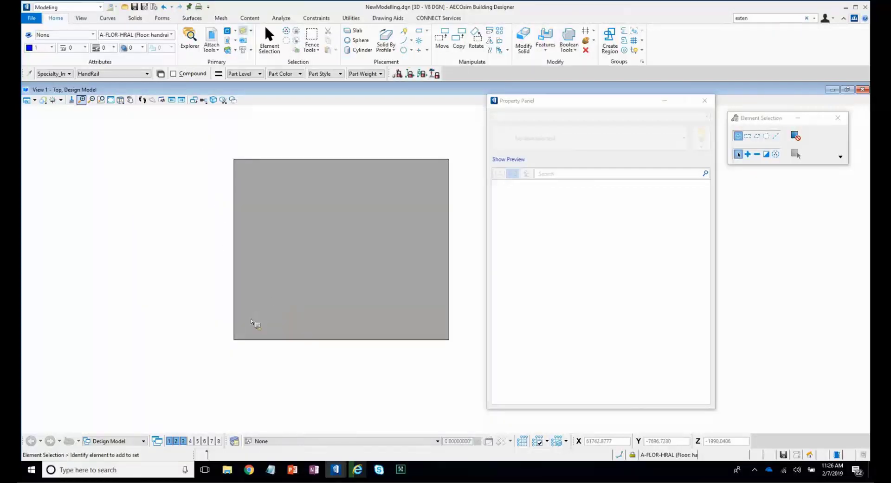
# Draw an open SmartLine of three sharp-cornered segments across the lower part of the surface.
pyautogui.press('l')
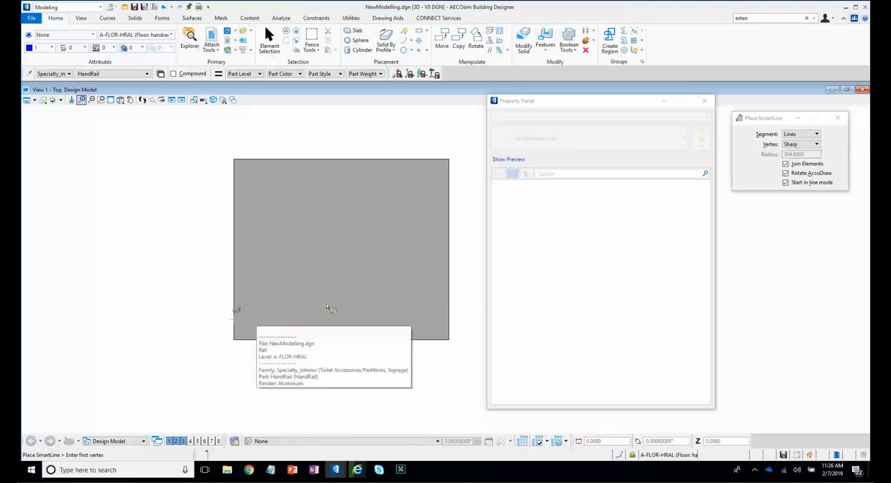
pyautogui.click(248, 317)
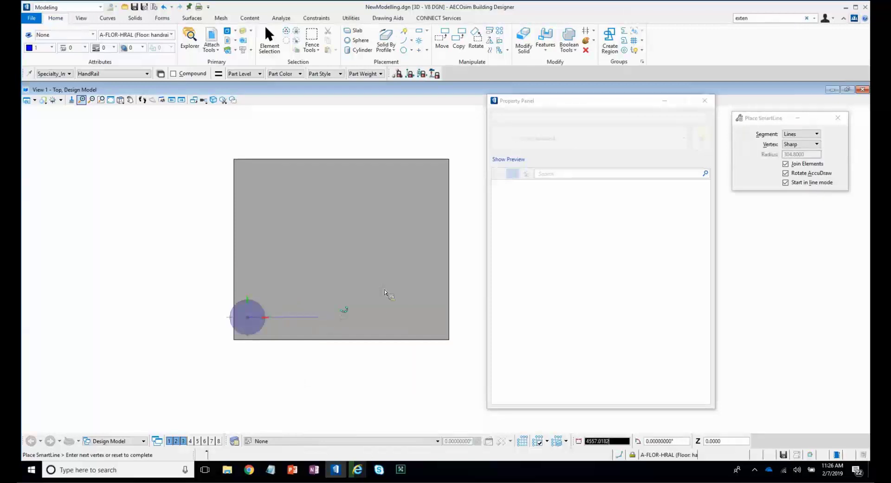
pyautogui.click(435, 291)
pyautogui.click(435, 292)
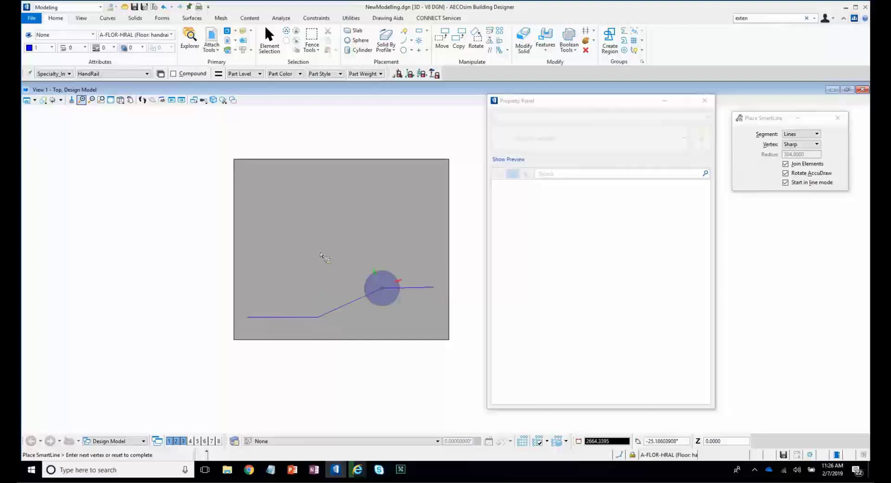
pyautogui.click(278, 334)
pyautogui.rightClick(285, 273)
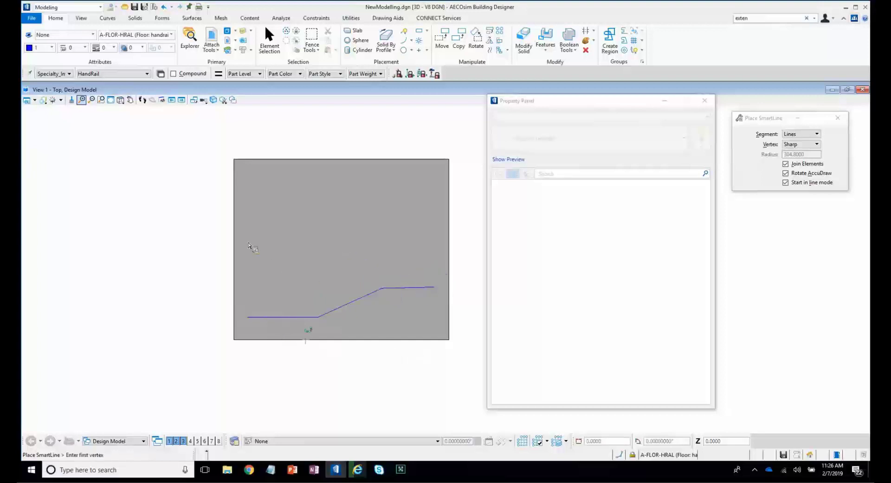
# Stencil the blue line onto the curved surface with Stencil 2D Elements on 3D Geometry, using a 2 mm surface offset.
pyautogui.keyDown('shift'); pyautogui.moveTo(248, 245); pyautogui.dragTo(200, 294, button='middle'); pyautogui.keyUp('shift')
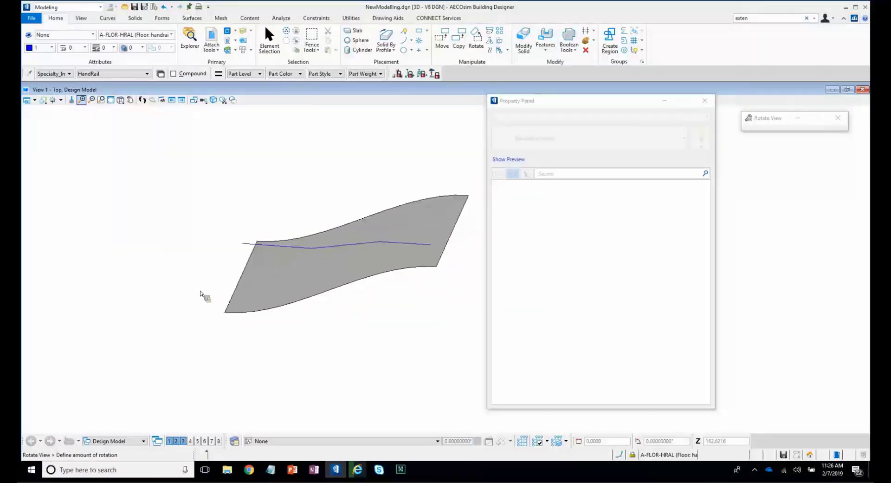
pyautogui.keyDown('shift'); pyautogui.moveTo(180, 252); pyautogui.dragTo(374, 170, button='middle'); pyautogui.keyUp('shift')
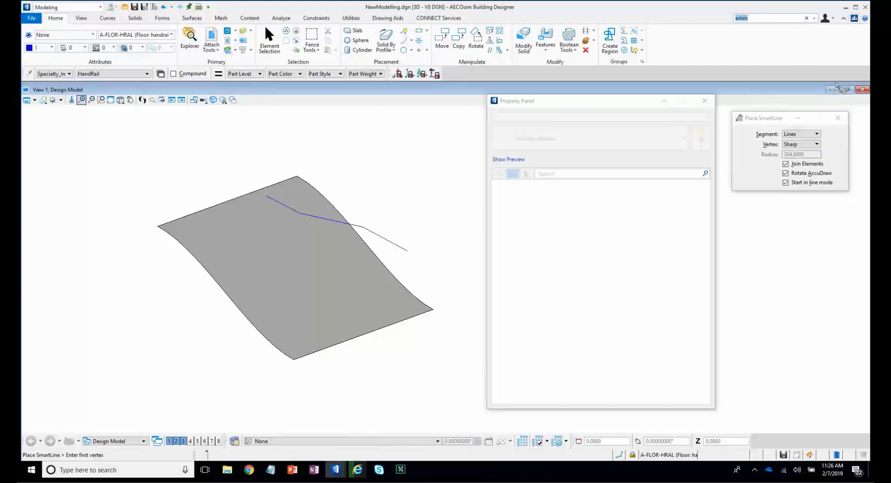
pyautogui.write('stenc')
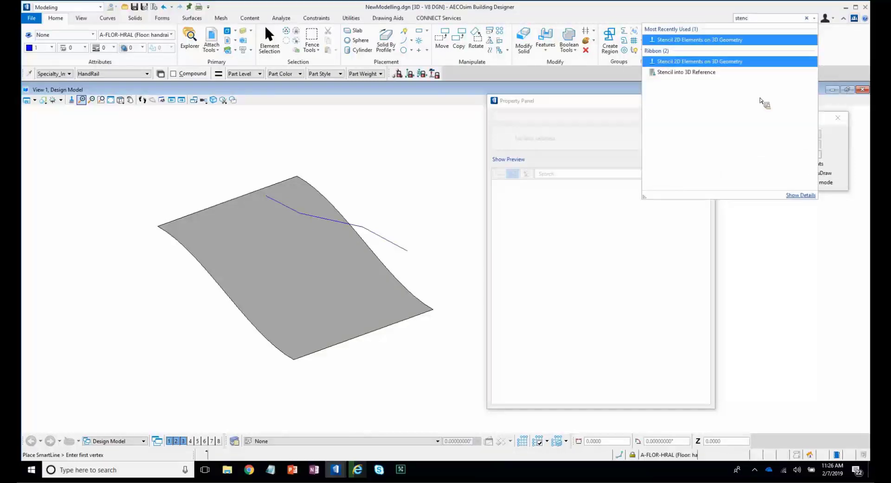
pyautogui.press('Return')
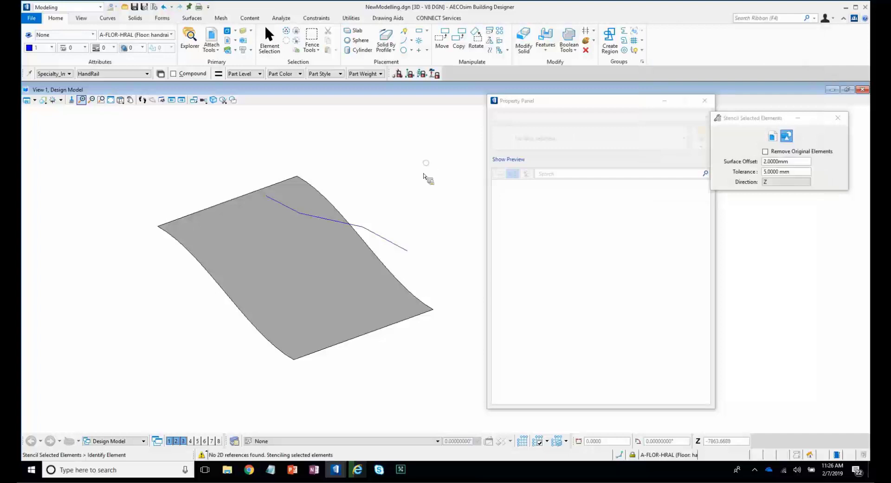
pyautogui.click(388, 240)
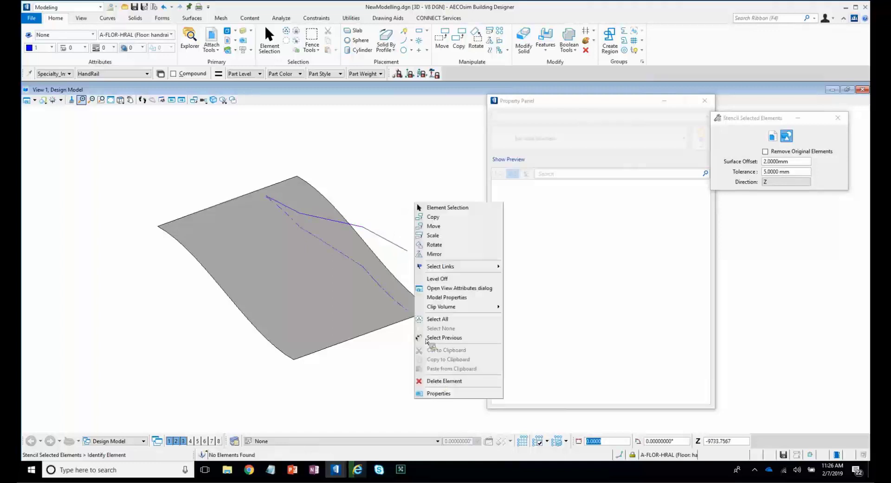
pyautogui.rightClick(412, 201)
# Delete the original flat line and return to Element Selection.
pyautogui.press('Delete')
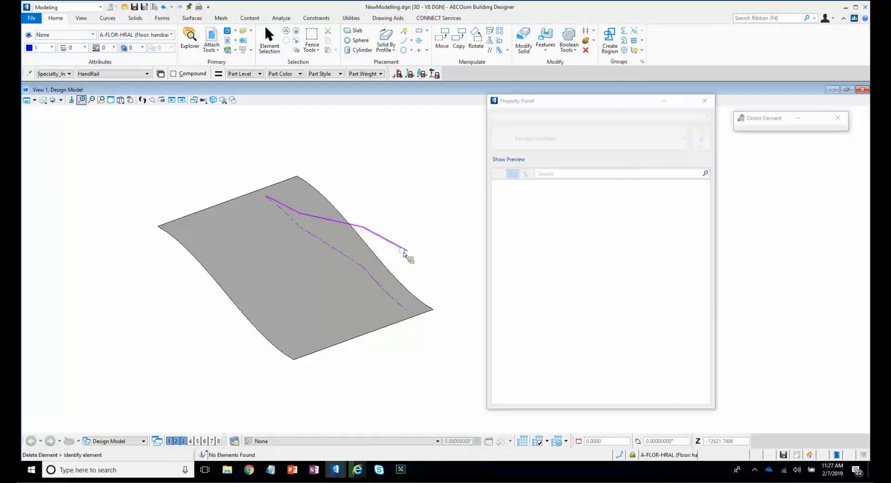
pyautogui.click(384, 274)
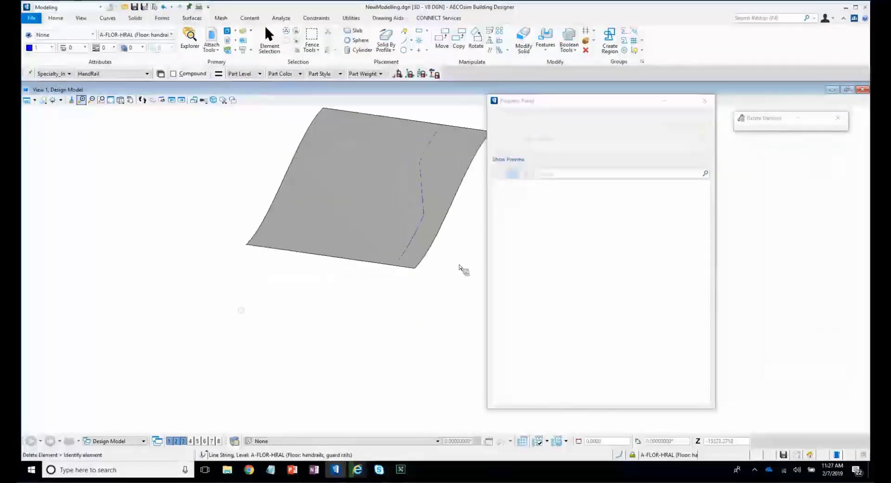
pyautogui.rightClick(415, 246)
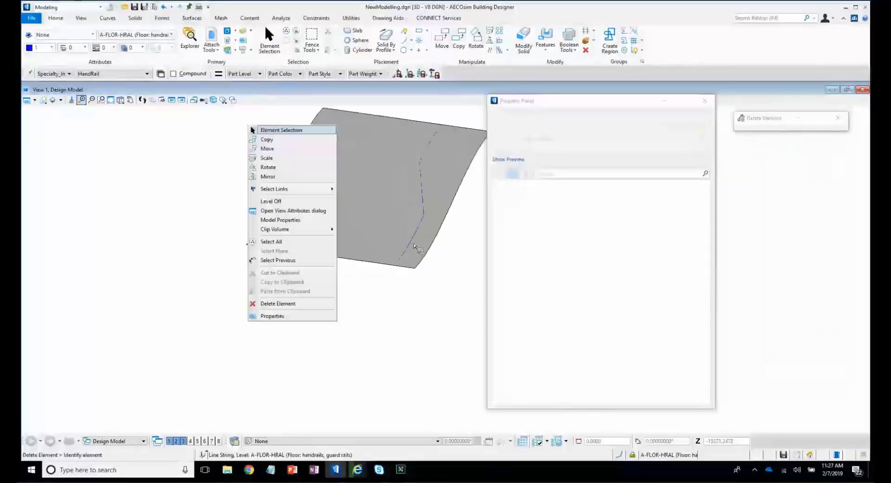
pyautogui.press('Escape')
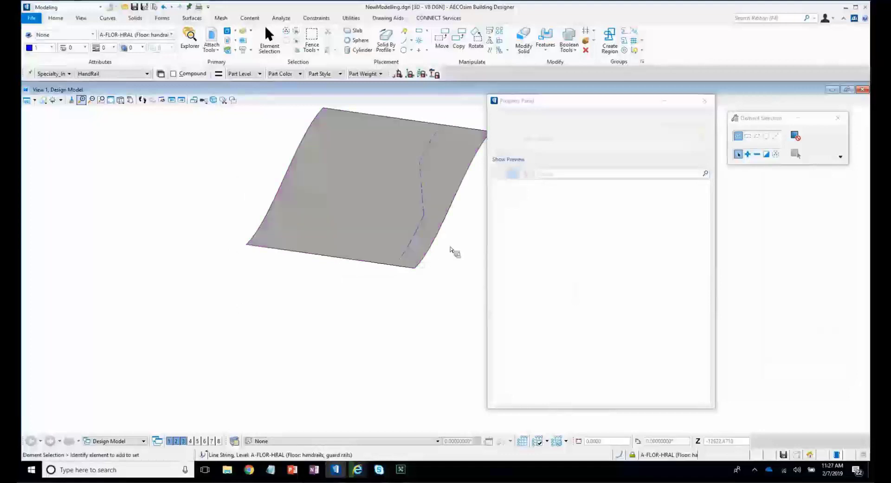
# Move the curved surface sideways, clear of the stenciled line.
pyautogui.rightClick(468, 236)
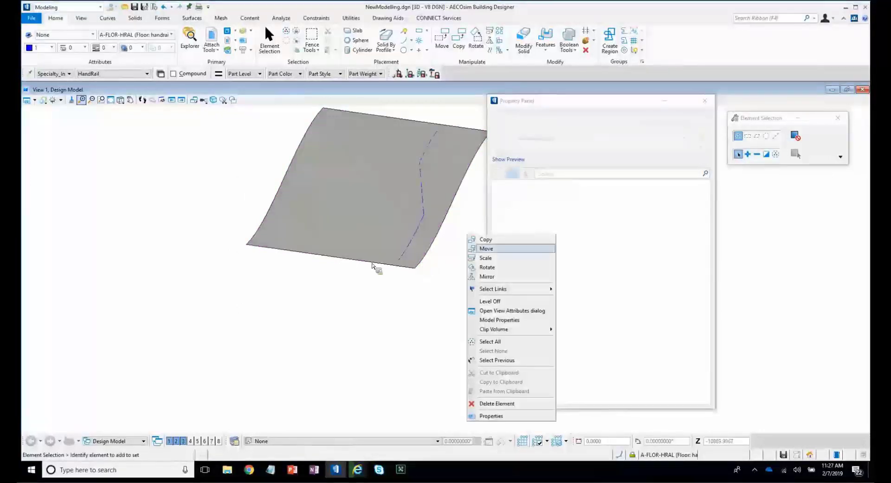
pyautogui.press('Return')
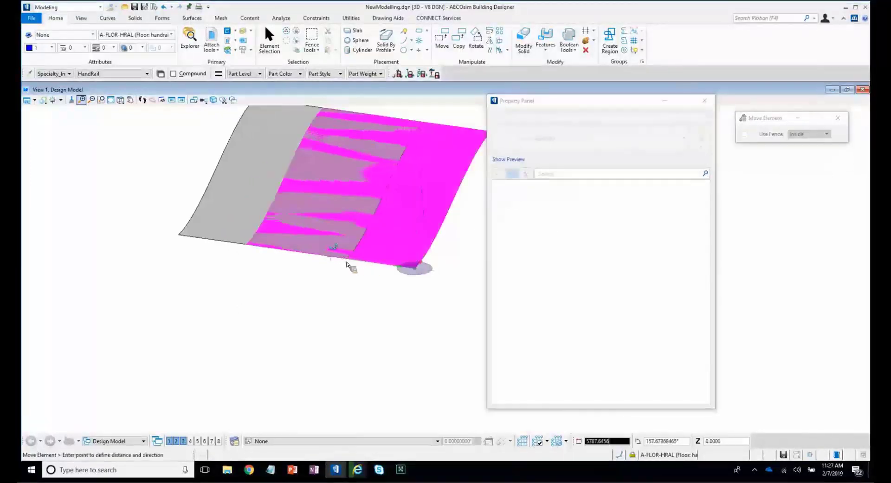
pyautogui.click(430, 254)
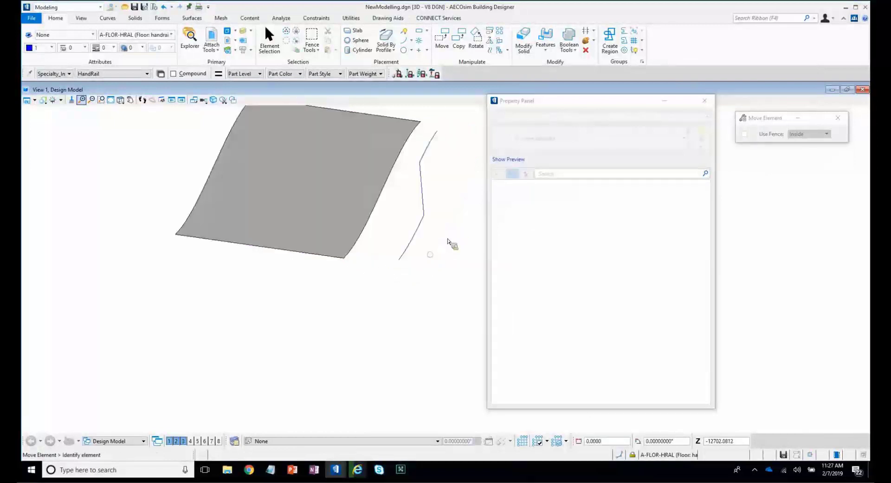
# Join the stenciled line segments into one complex chain with Create Complex Chain, using the Automatic method and a 0.0100 maximum gap.
pyautogui.scroll(2, 461, 243)
pyautogui.scroll(1, 449, 192)
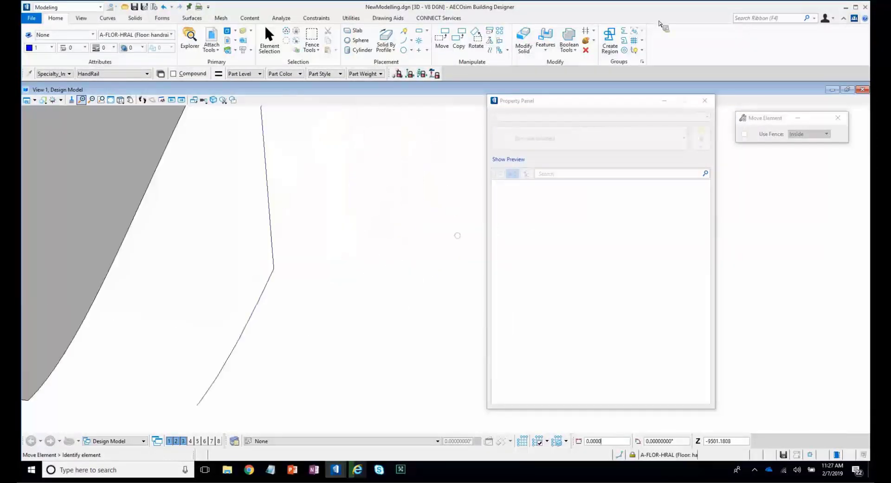
pyautogui.scroll(-2, 649, 37)
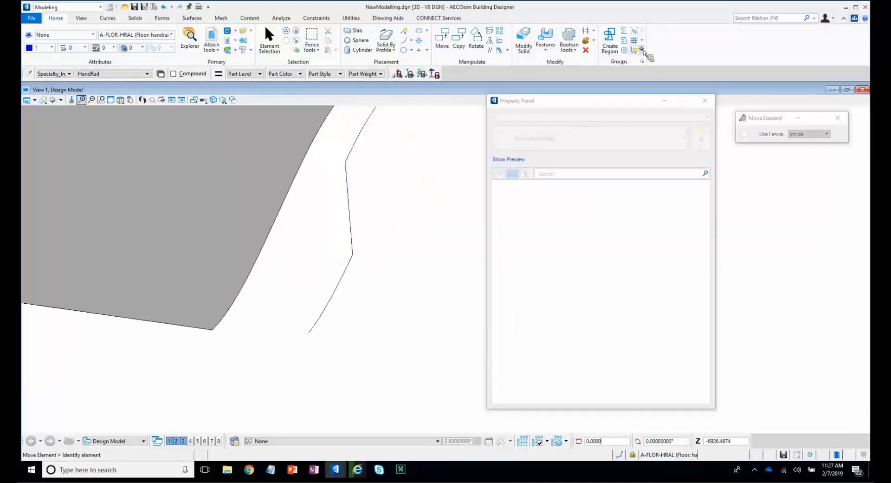
pyautogui.click(638, 49)
pyautogui.click(630, 40)
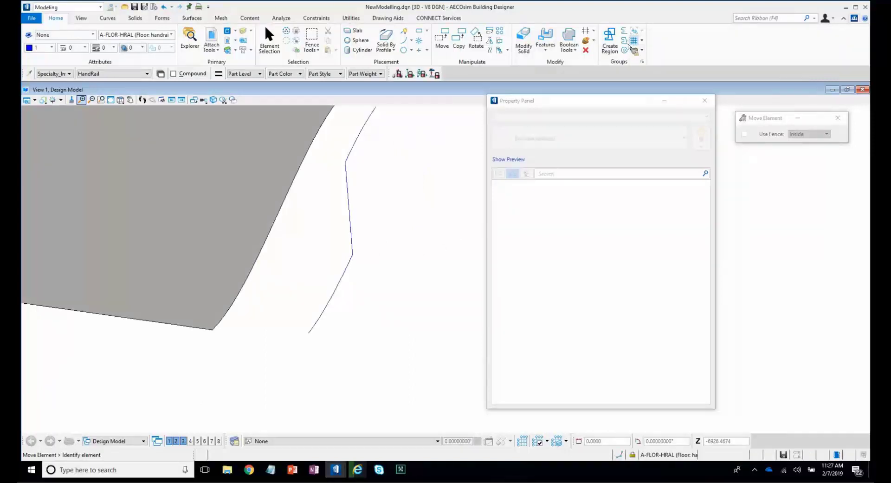
pyautogui.click(627, 42)
pyautogui.click(779, 135)
pyautogui.click(774, 143)
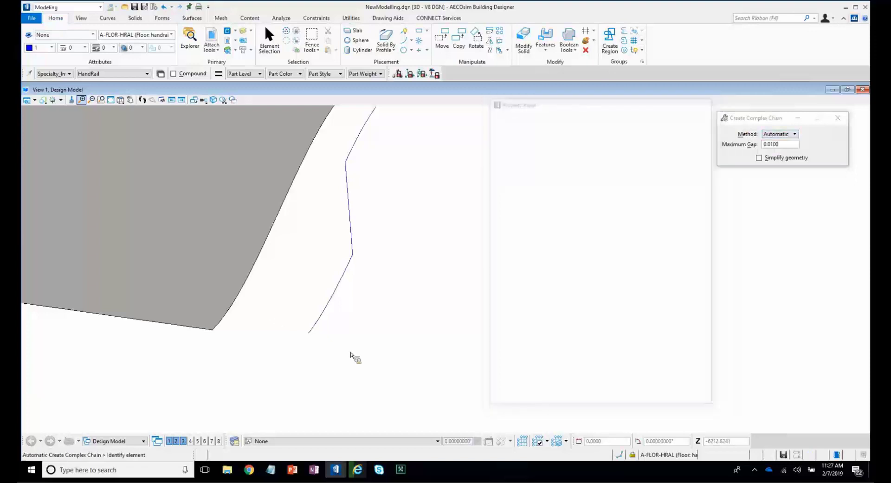
pyautogui.scroll(-2, 362, 361)
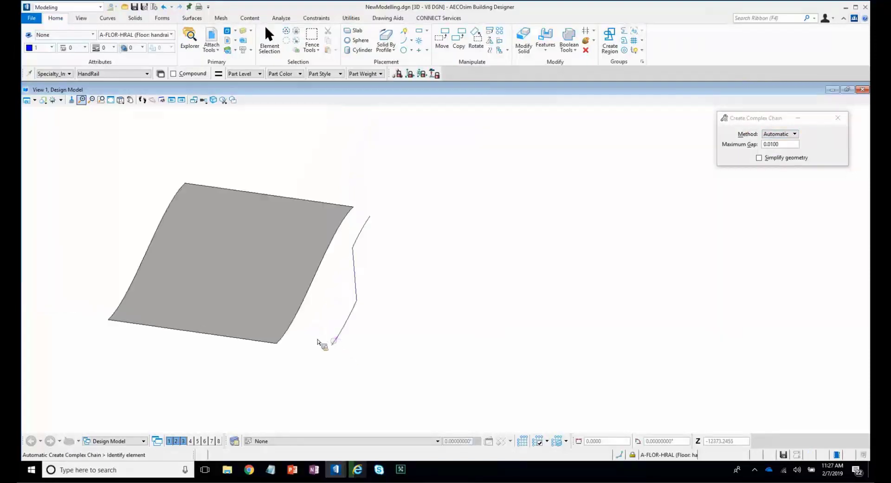
pyautogui.click(332, 340)
pyautogui.scroll(3, 274, 353)
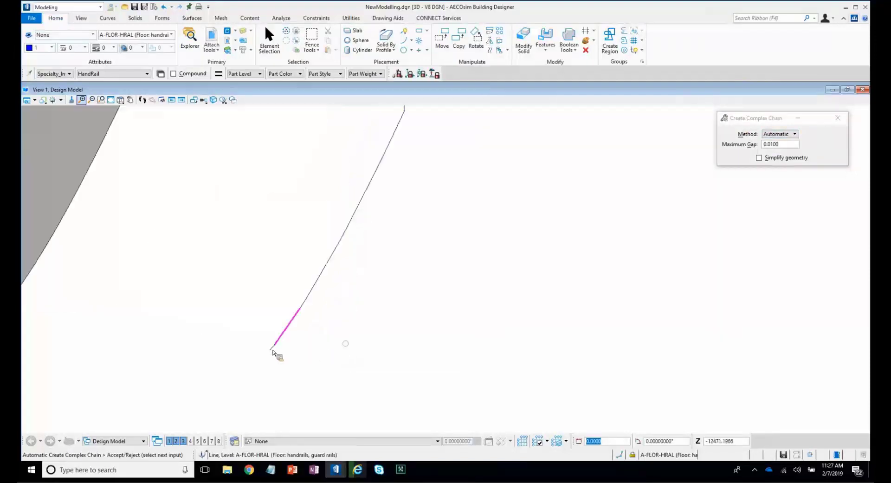
pyautogui.click(274, 354)
pyautogui.click(288, 361)
pyautogui.scroll(-2, 286, 361)
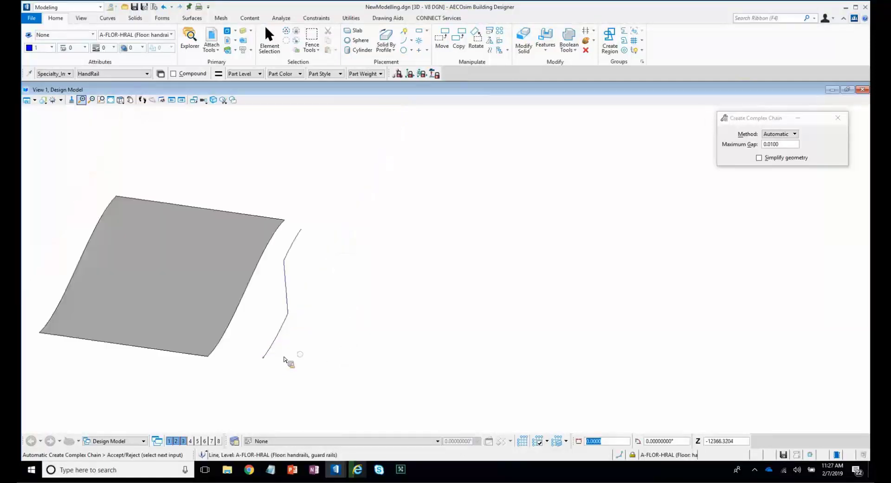
pyautogui.click(283, 358)
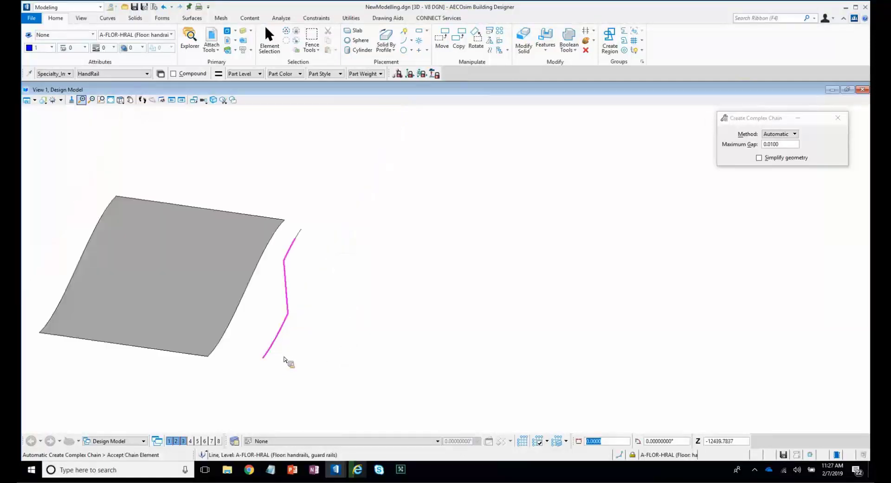
pyautogui.click(286, 358)
# Switch to the AECOsim workflow and place a Handrail_Stairs-900mm railing along the complex chain by From Line, with start and end posts.
pyautogui.scroll(2, 314, 351)
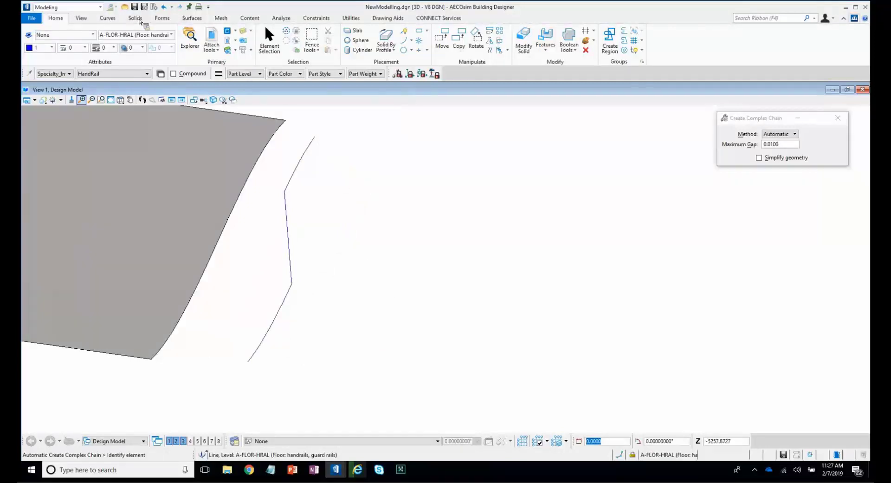
pyautogui.click(77, 8)
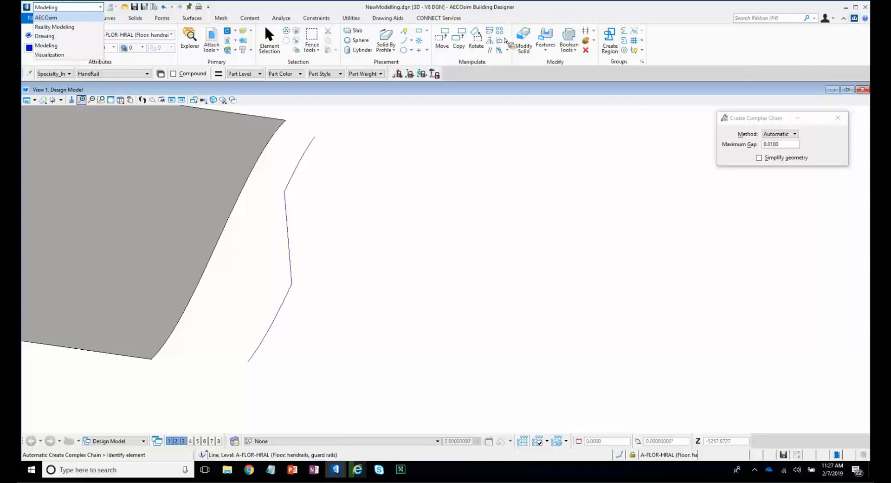
pyautogui.press('Return')
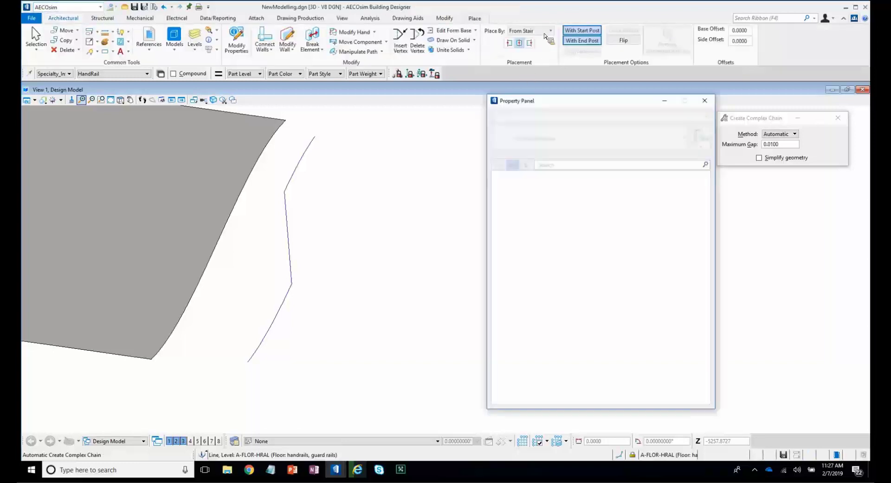
pyautogui.click(531, 31)
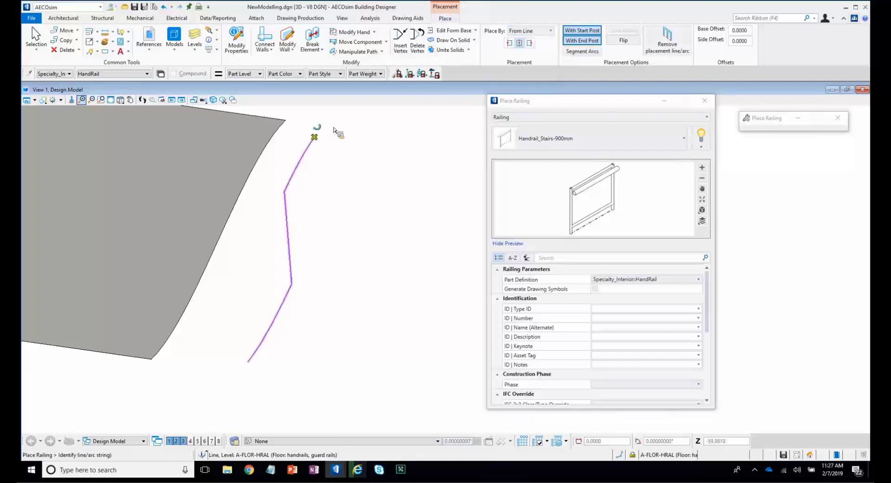
pyautogui.click(336, 129)
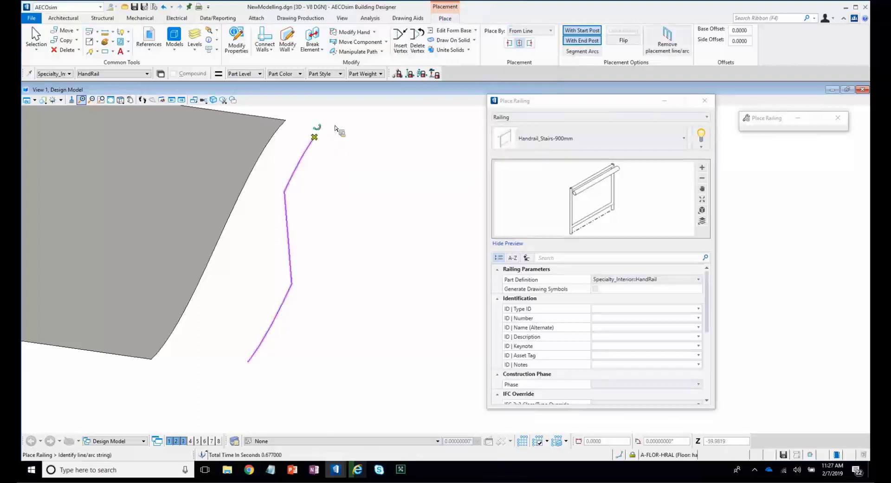
pyautogui.click(335, 129)
# Examine the placed railing from another side and close up, and return to Element Selection.
pyautogui.scroll(-2, 235, 306)
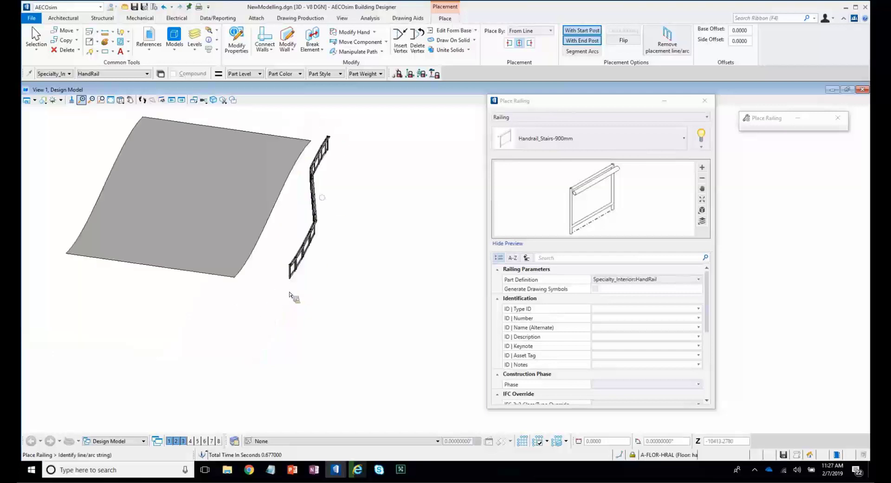
pyautogui.keyDown('shift'); pyautogui.moveTo(325, 292); pyautogui.dragTo(215, 336, button='middle'); pyautogui.keyUp('shift')
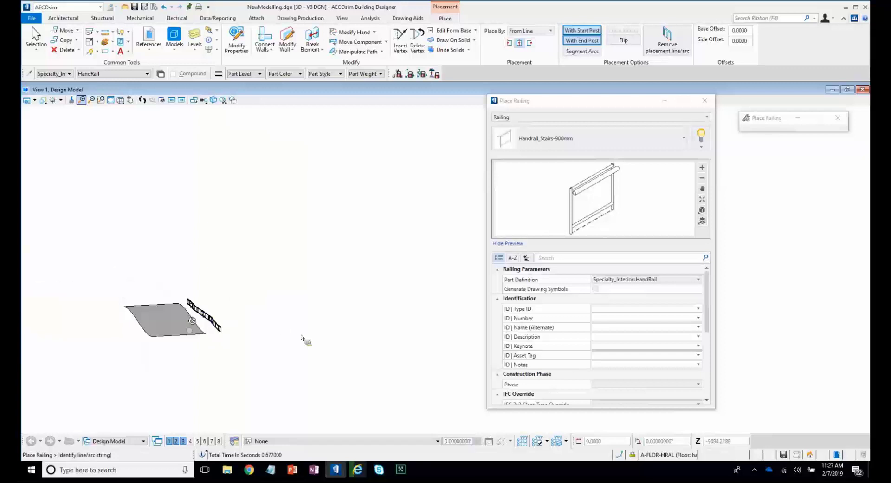
pyautogui.scroll(5, 153, 306)
pyautogui.scroll(-1, 369, 369)
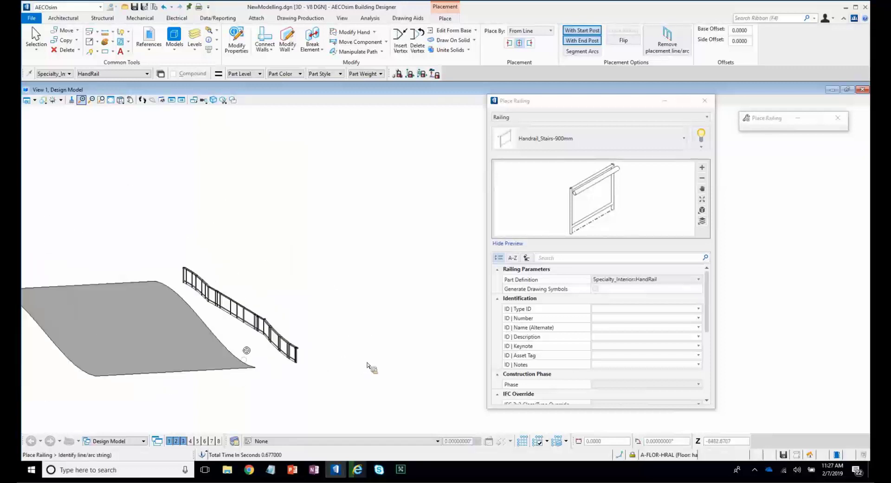
pyautogui.scroll(3, 372, 366)
pyautogui.scroll(2, 403, 198)
pyautogui.rightClick(384, 314)
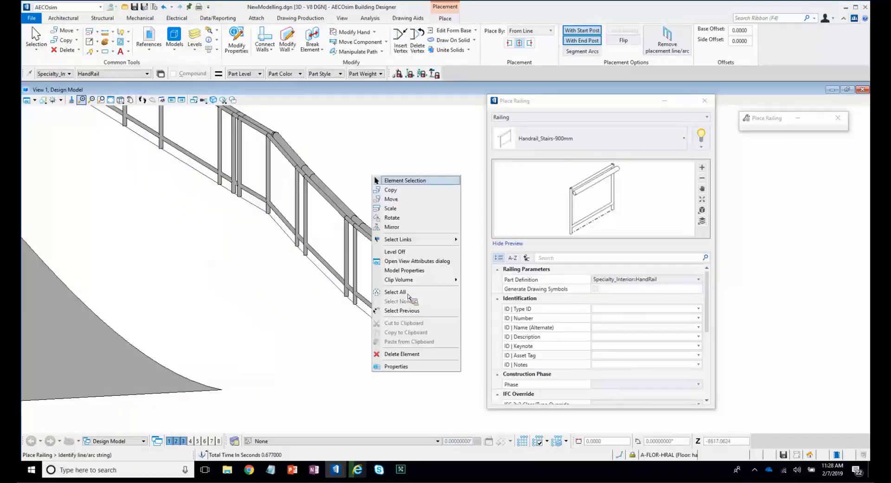
pyautogui.click(408, 300)
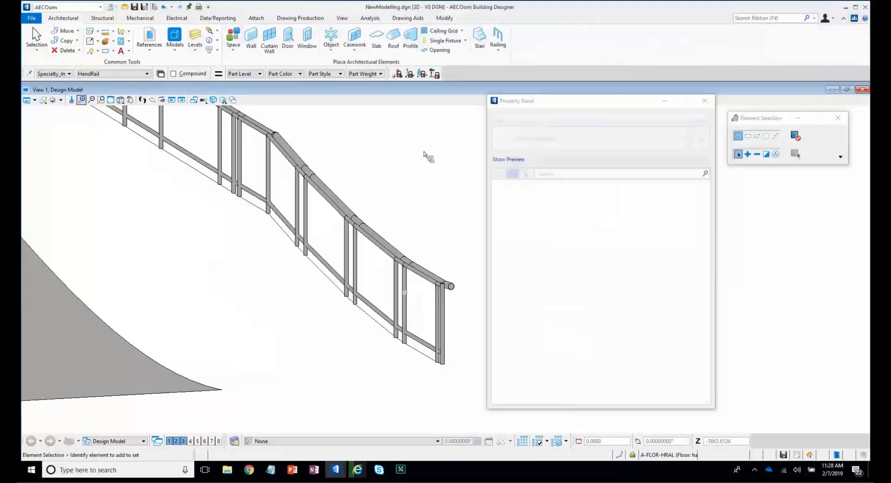
# Slide the railing's second-to-last bay post along the base line towards the lower end and deselect the railing.
pyautogui.click(399, 253)
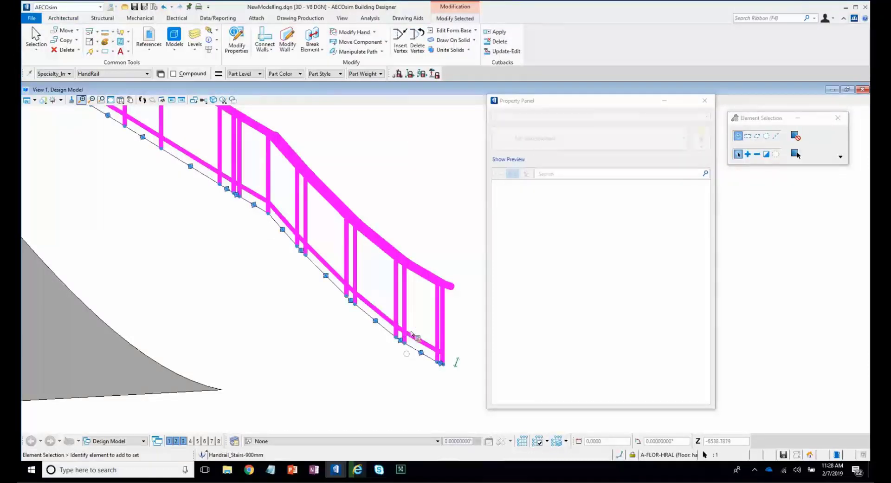
pyautogui.scroll(2, 405, 341)
pyautogui.scroll(-1, 362, 331)
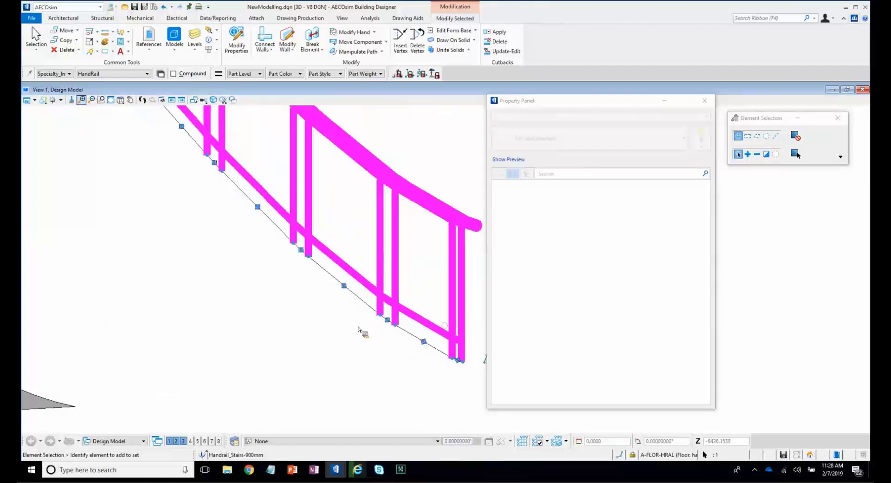
pyautogui.scroll(1, 364, 332)
pyautogui.click(377, 337)
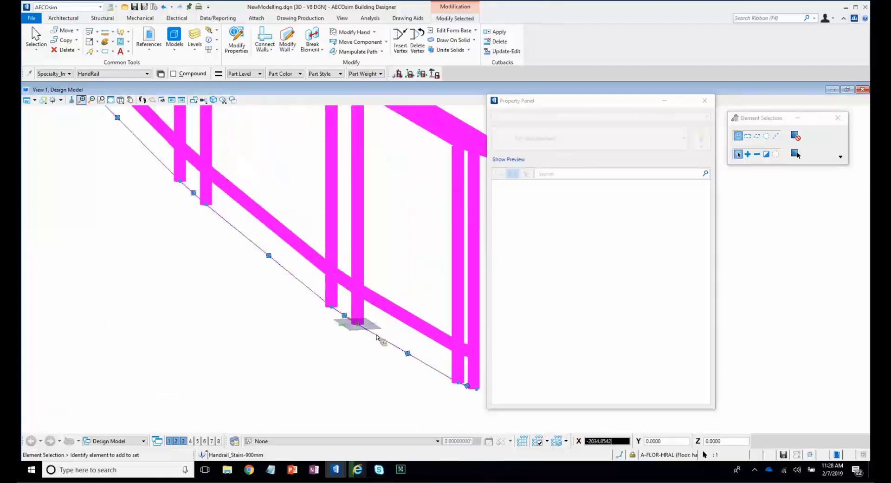
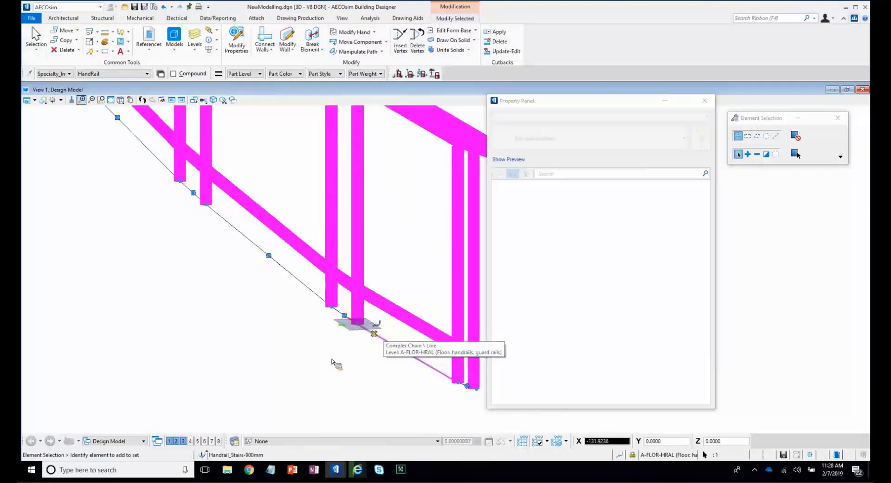
pyautogui.click(332, 359)
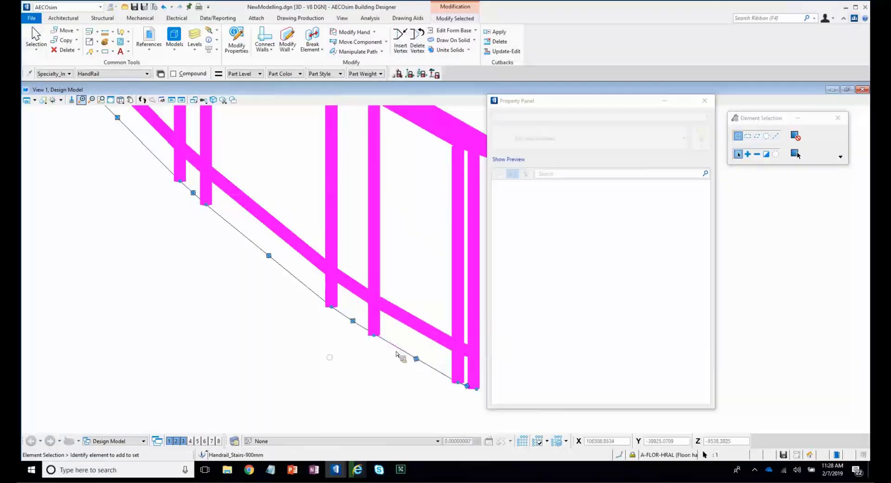
pyautogui.click(398, 355)
# Delete the curved surface beside the railing.
pyautogui.scroll(-5, 396, 353)
pyautogui.scroll(-3, 397, 354)
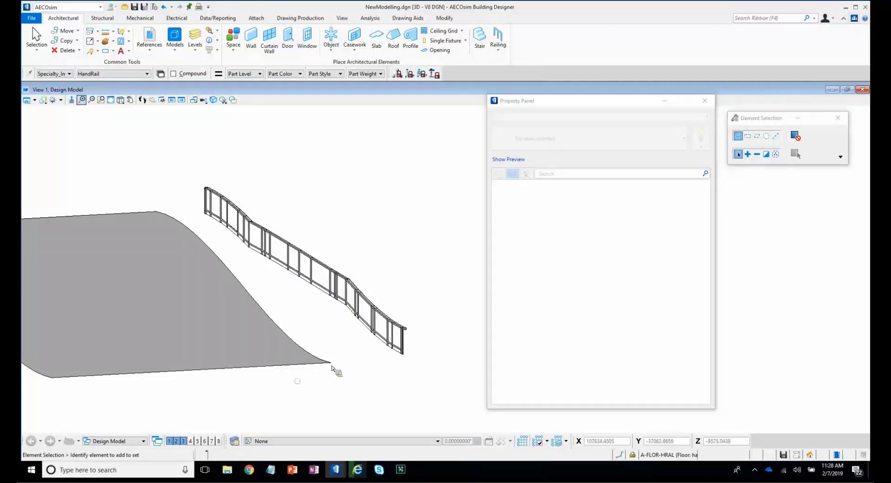
pyautogui.click(311, 365)
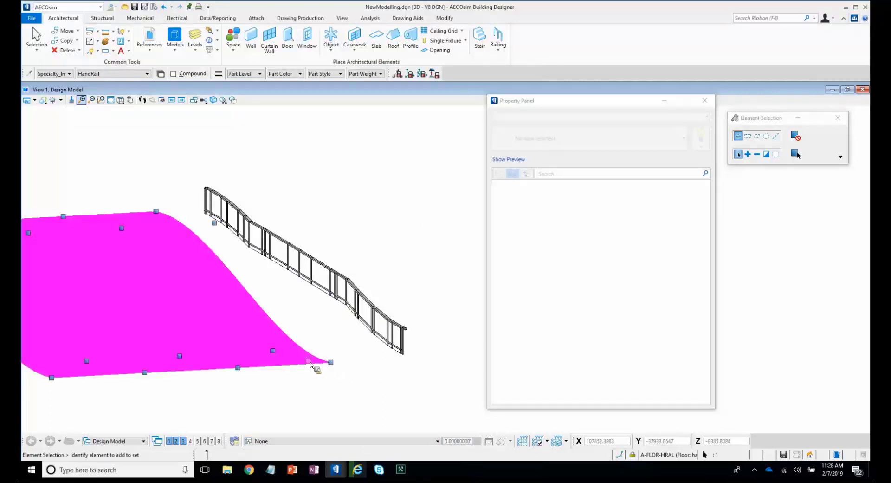
pyautogui.moveTo(310, 360)
pyautogui.press('Delete')
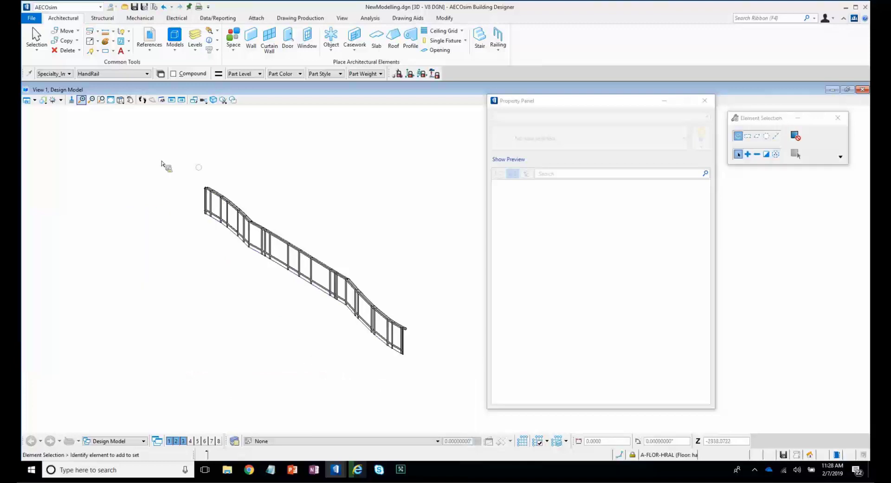
# Clear the active family and part by choosing the blank family entry.
pyautogui.scroll(7, 211, 191)
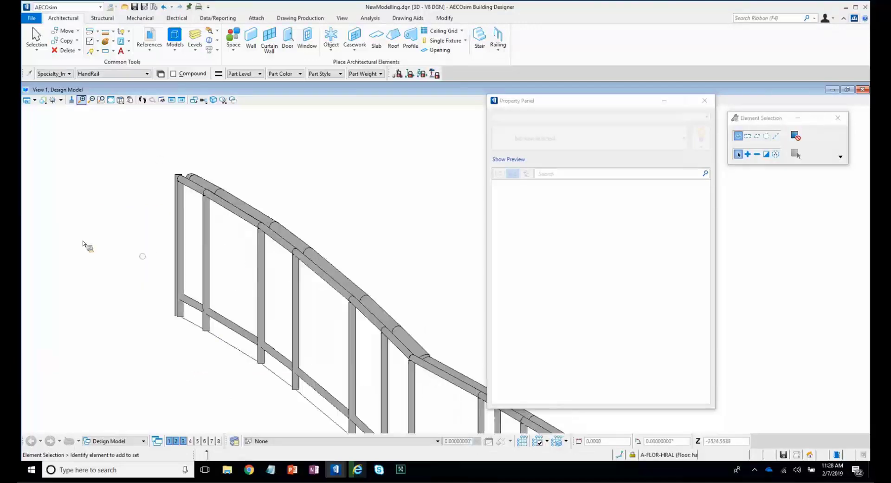
pyautogui.scroll(-5, 322, 251)
pyautogui.keyDown('shift'); pyautogui.moveTo(343, 259); pyautogui.dragTo(595, 115, button='middle'); pyautogui.keyUp('shift')
pyautogui.scroll(2, 324, 295)
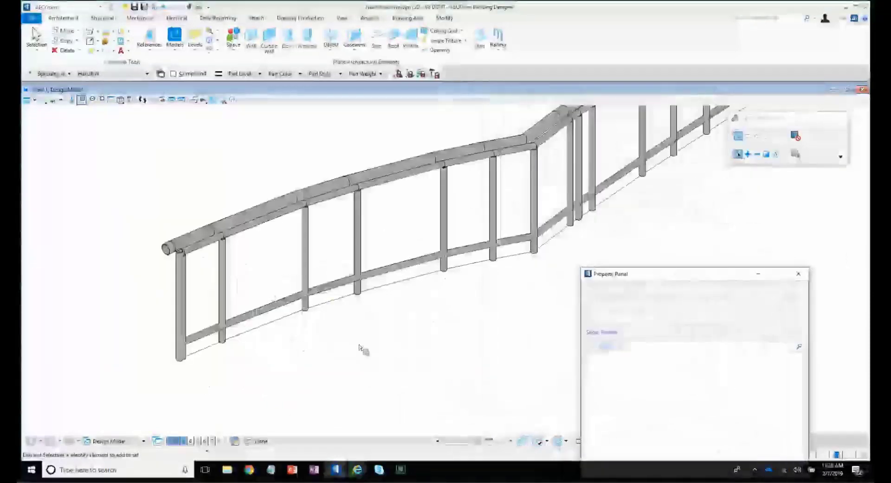
pyautogui.scroll(-3, 321, 355)
pyautogui.moveTo(327, 353); pyautogui.dragTo(260, 369, button='middle')
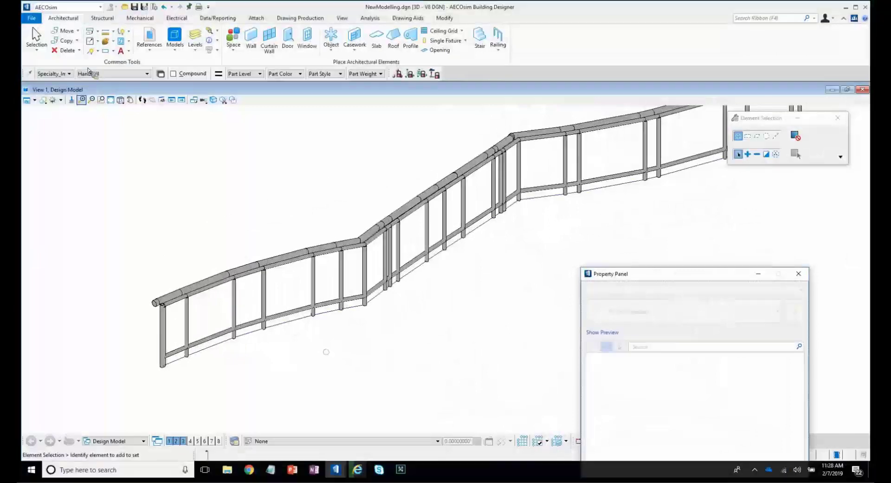
pyautogui.click(54, 73)
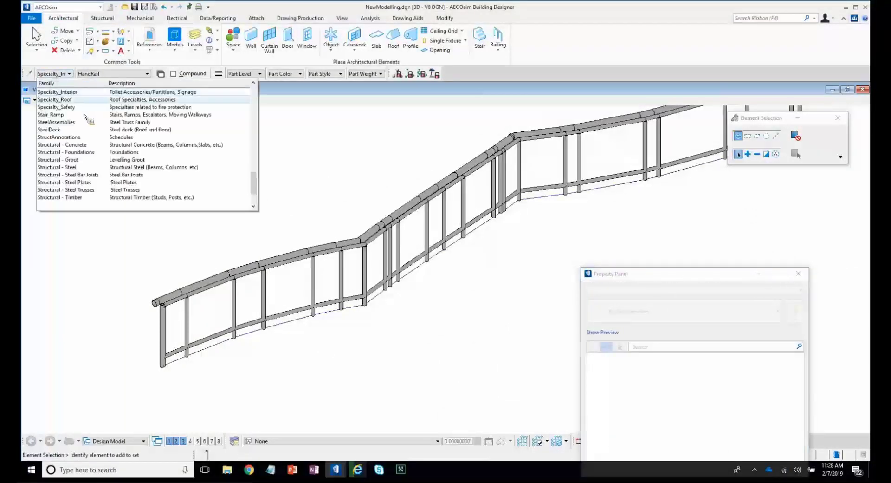
pyautogui.scroll(10, 77, 107)
pyautogui.scroll(2, 114, 209)
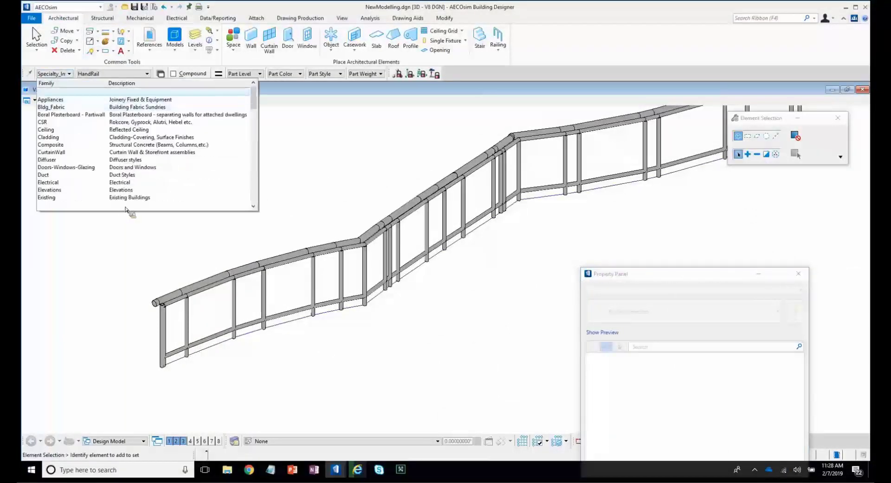
pyautogui.click(114, 209)
# Turn off the ACS plane snap lock while starting a SmartLine at the lower end of the railing's base line.
pyautogui.click(91, 52)
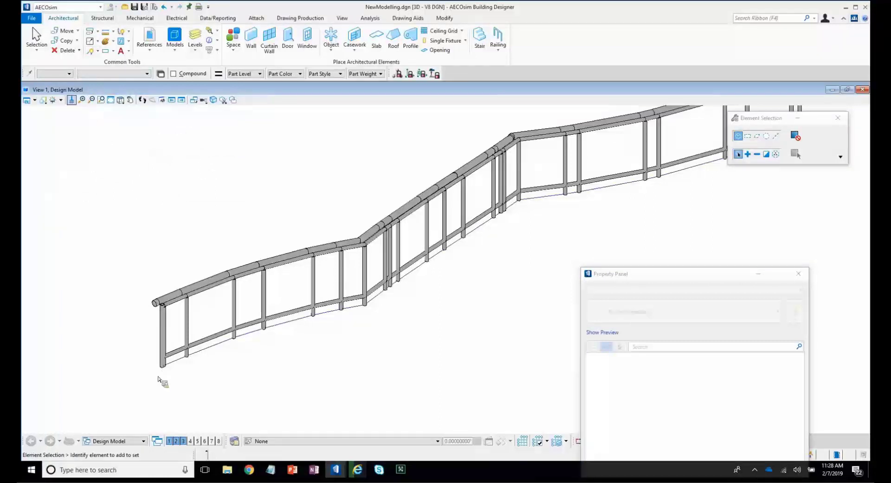
pyautogui.scroll(5, 195, 348)
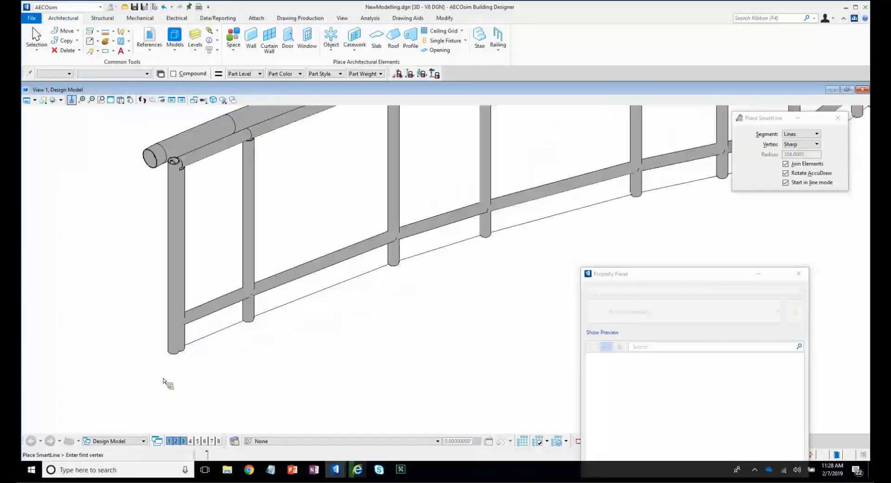
pyautogui.click(110, 351)
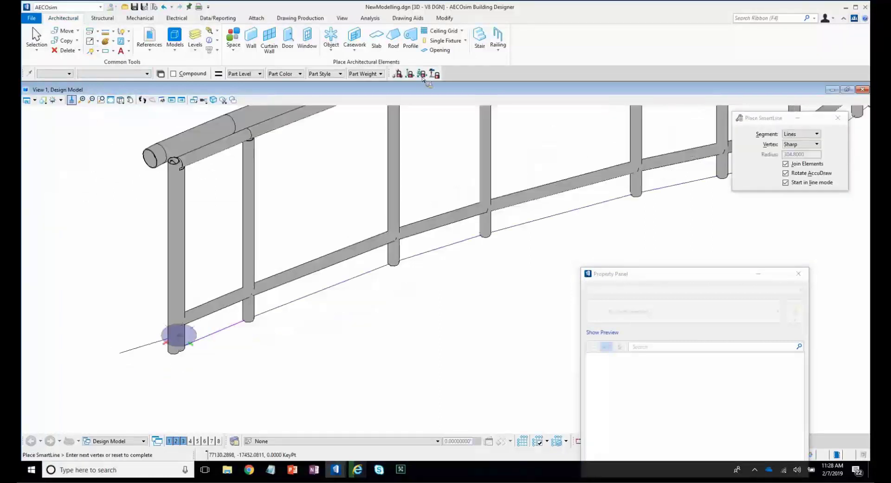
pyautogui.rightClick(266, 288)
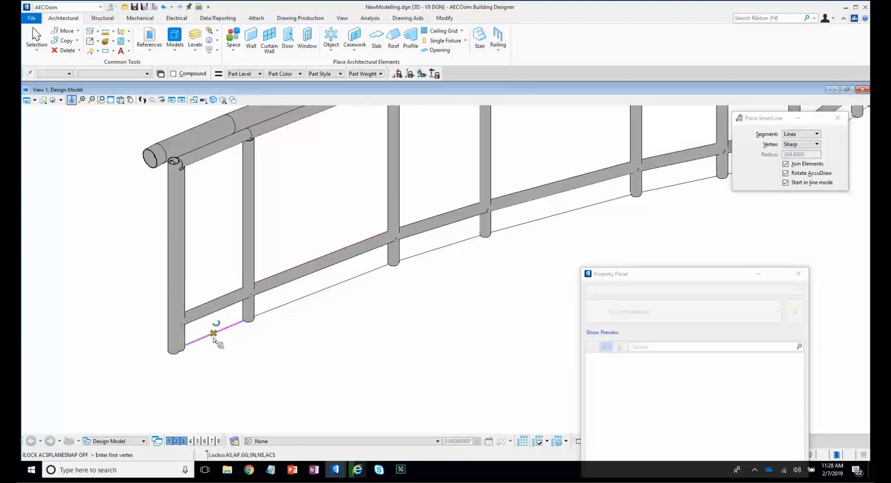
pyautogui.click(195, 342)
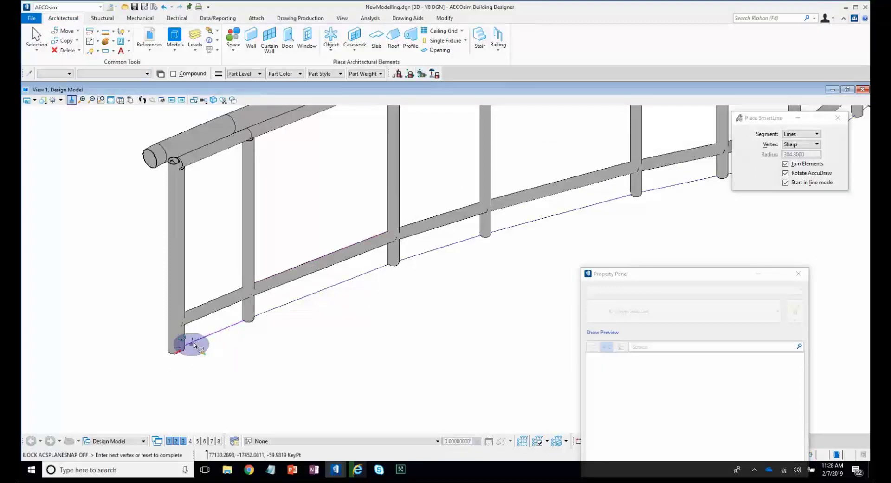
pyautogui.rightClick(165, 350)
# Try to draw a closed stepped profile with SmartLine, starting from the lower end of the railing's base line.
pyautogui.click(179, 347)
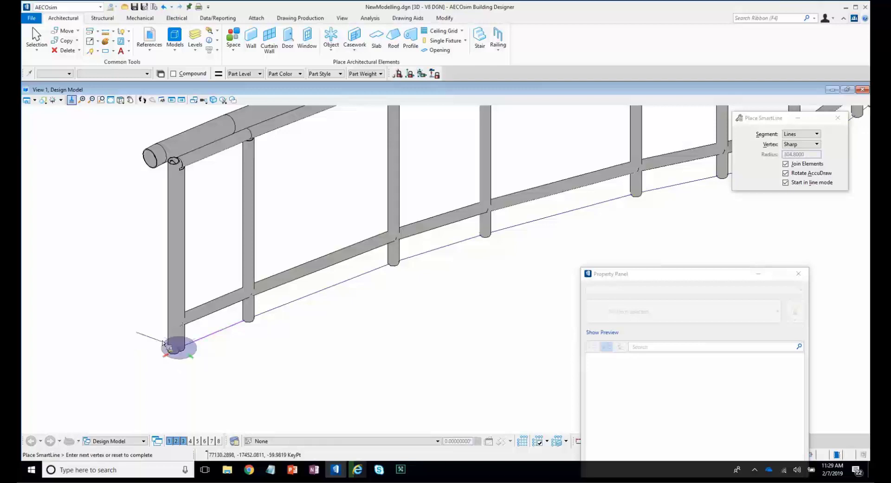
pyautogui.scroll(-2, 244, 319)
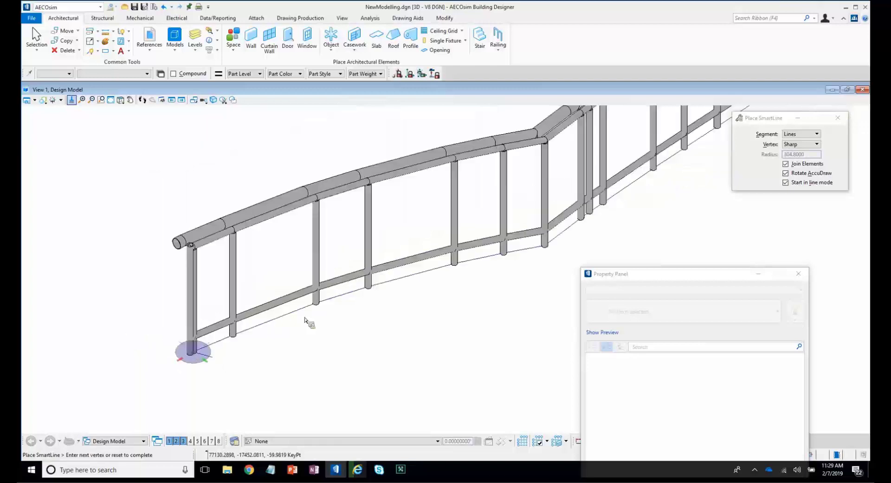
pyautogui.keyDown('shift'); pyautogui.moveTo(321, 324); pyautogui.dragTo(322, 351, button='middle'); pyautogui.keyUp('shift')
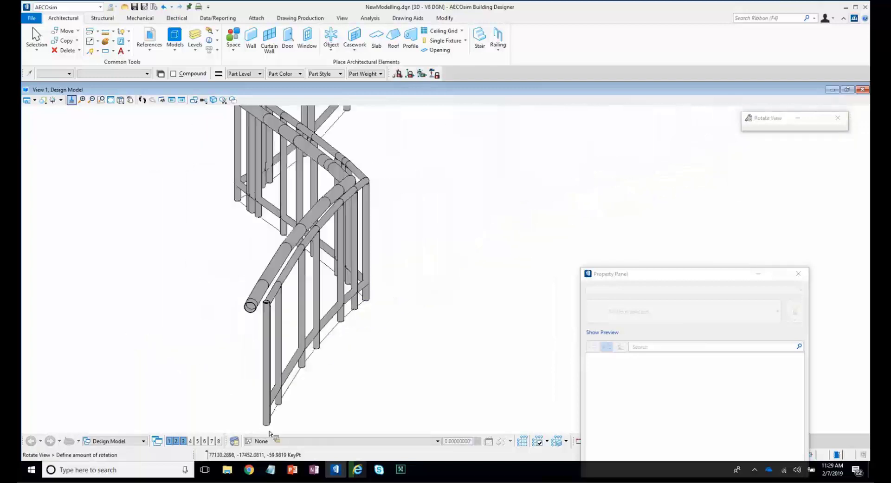
pyautogui.keyDown('shift'); pyautogui.moveTo(270, 433); pyautogui.dragTo(280, 433, button='middle'); pyautogui.keyUp('shift')
pyautogui.scroll(5, 247, 364)
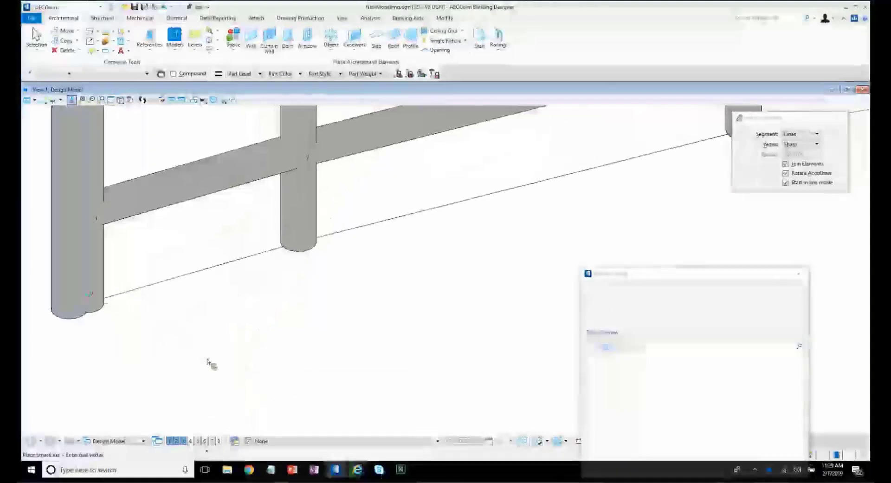
pyautogui.scroll(-4, 139, 349)
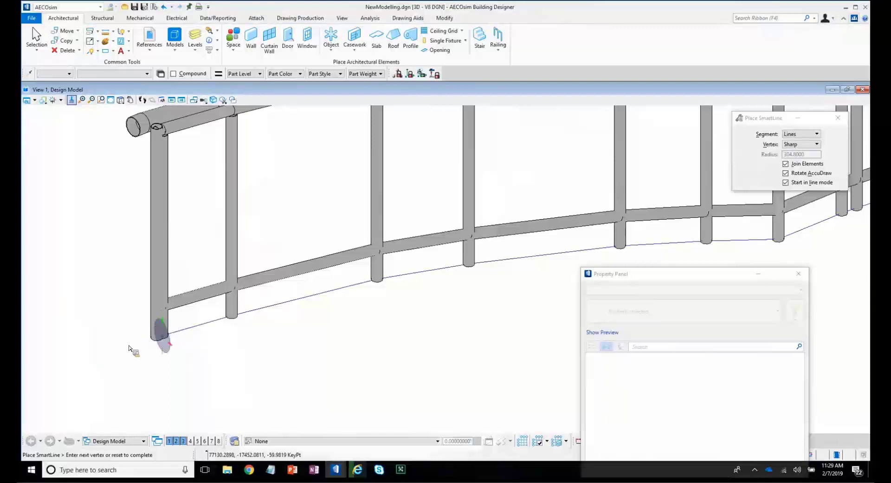
pyautogui.click(136, 349)
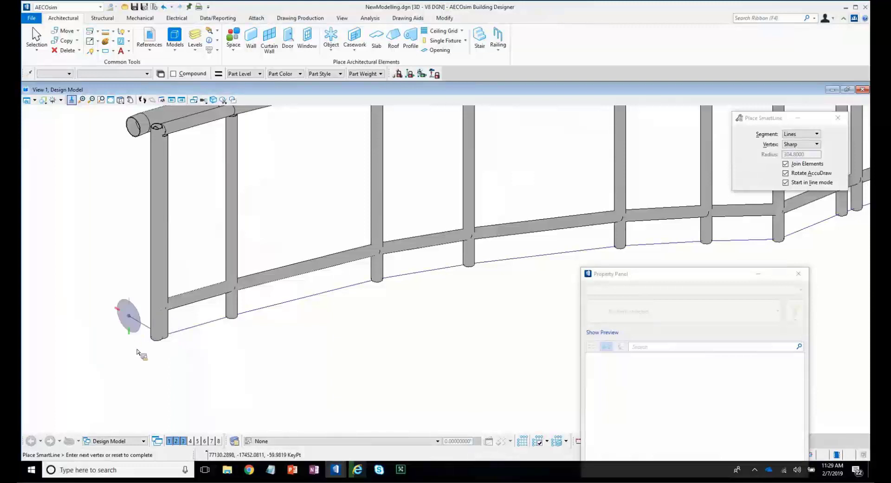
pyautogui.click(139, 397)
pyautogui.click(165, 400)
pyautogui.click(162, 403)
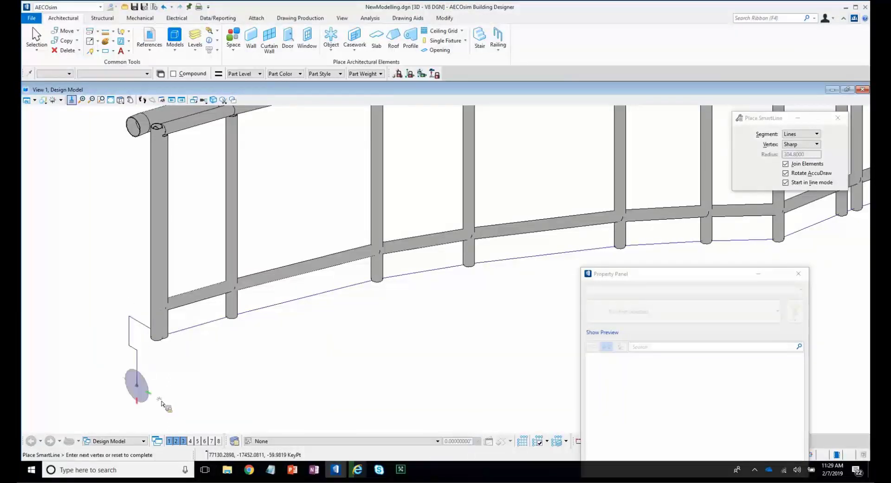
pyautogui.click(168, 370)
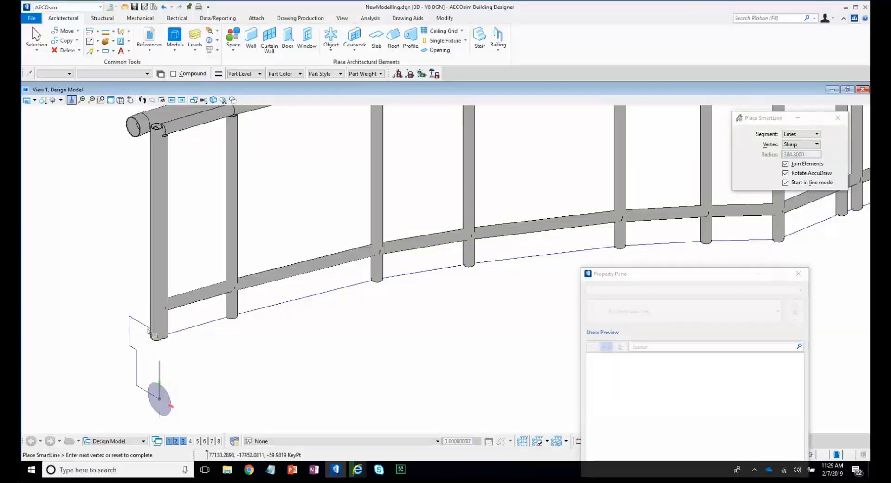
pyautogui.click(131, 318)
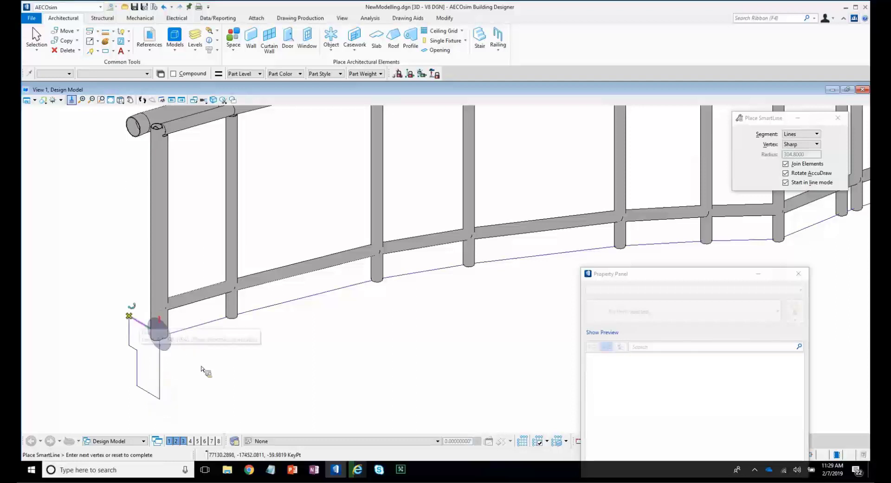
pyautogui.scroll(1, 203, 370)
pyautogui.scroll(1, 191, 358)
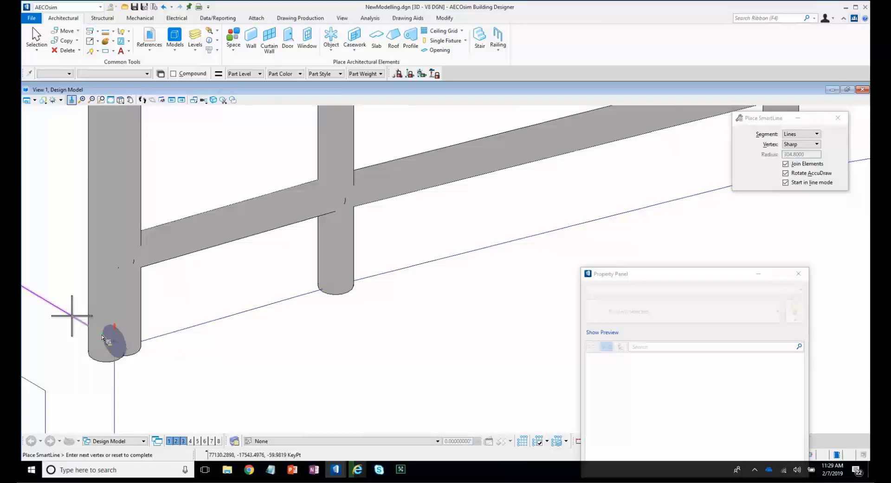
pyautogui.click(101, 337)
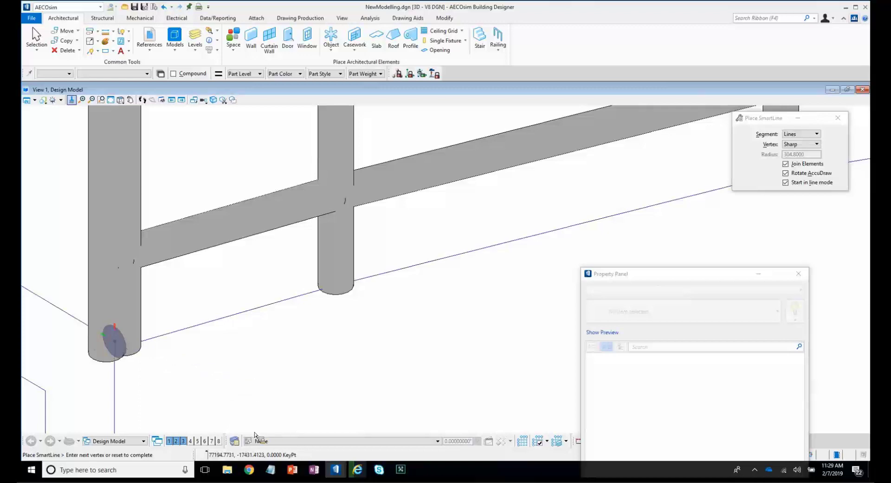
# Switch the view to a wireframe display style and end the unfinished profile outline at the end post.
pyautogui.keyDown('shift'); pyautogui.rightClick(250, 376); pyautogui.keyUp('shift')
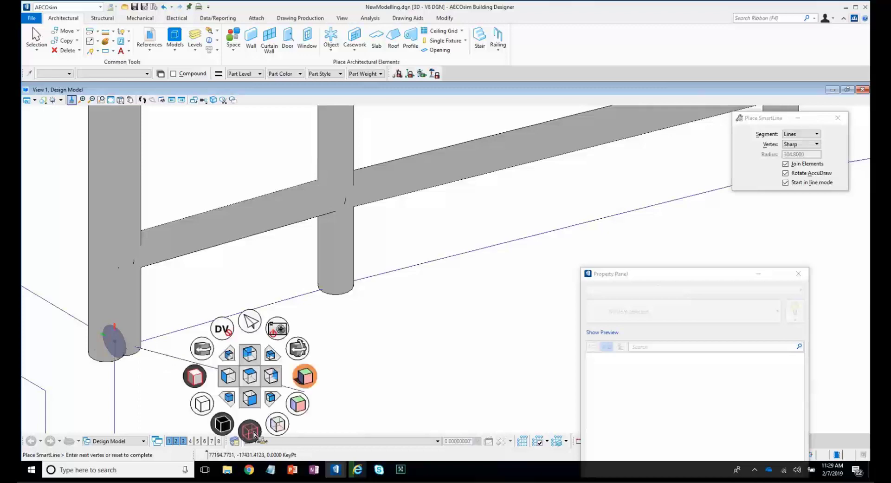
pyautogui.click(126, 369)
pyautogui.scroll(3, 196, 288)
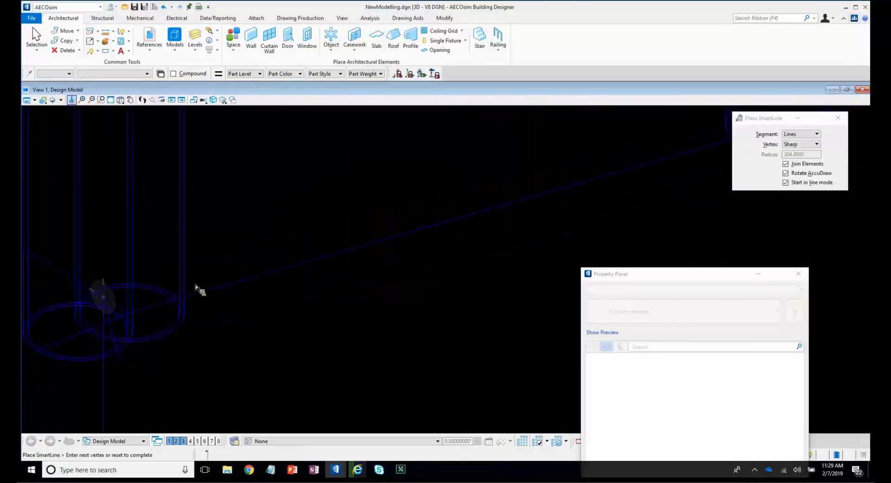
pyautogui.scroll(-3, 172, 320)
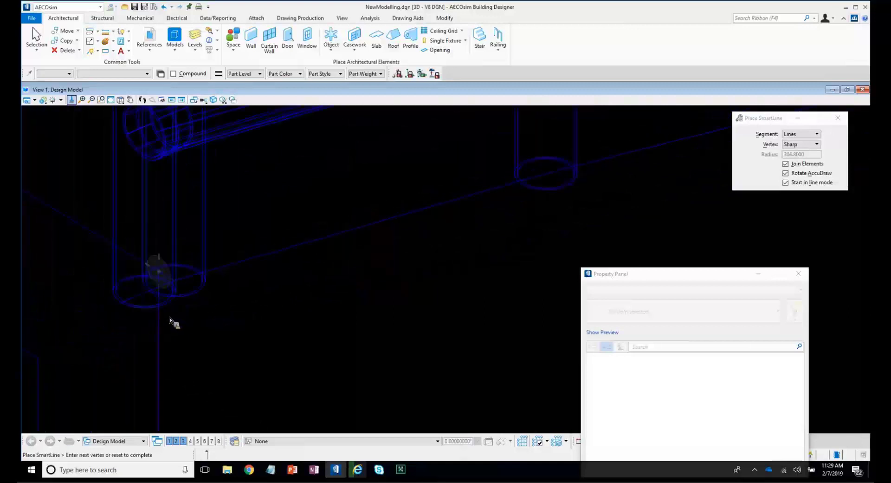
pyautogui.rightClick(190, 335)
pyautogui.scroll(-2, 193, 336)
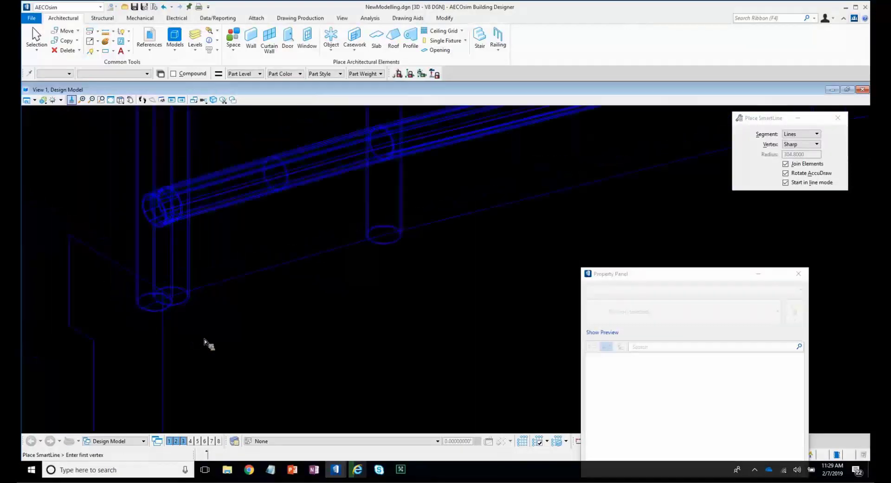
# Delete the stepped profile outline at the railing's end post and return to Element Selection.
pyautogui.rightClick(164, 328)
pyautogui.press('Up')
pyautogui.press('Up')
pyautogui.press('Return')
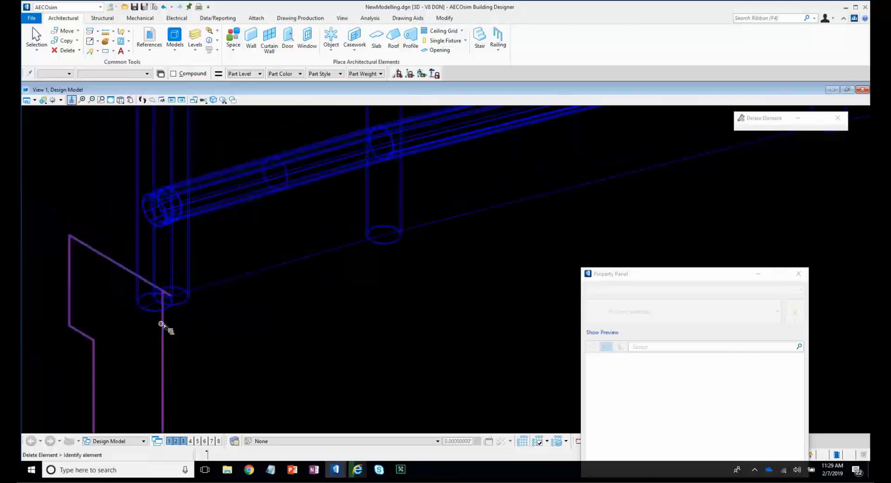
pyautogui.click(231, 321)
pyautogui.scroll(2, 268, 143)
pyautogui.rightClick(237, 133)
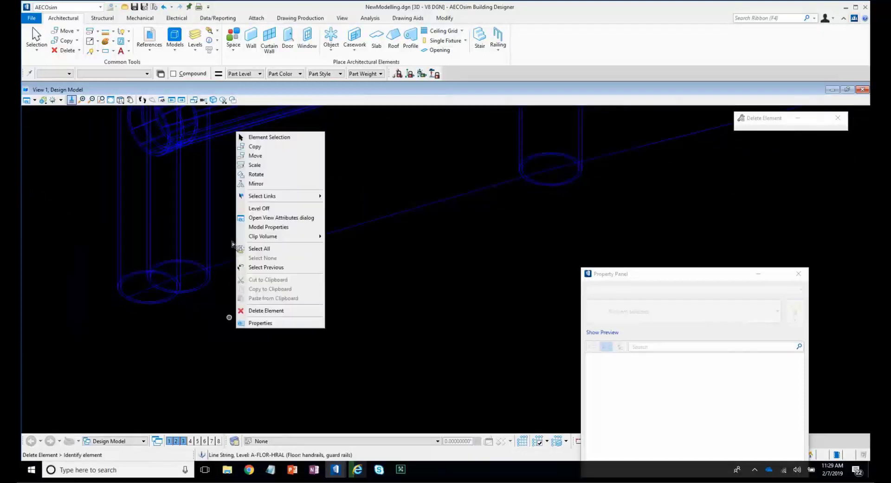
pyautogui.press('Down')
pyautogui.press('Down')
pyautogui.press('Up')
pyautogui.press('Return')
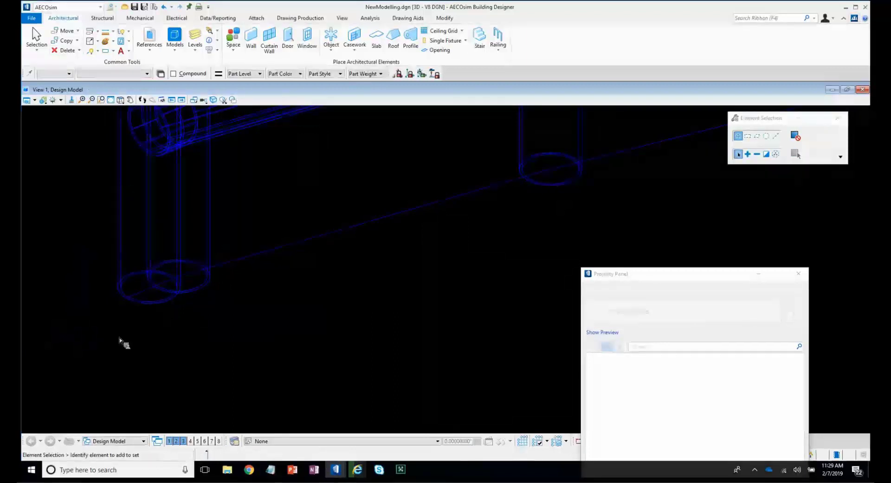
# Draw a closed, opaque-filled stepped L-shaped profile with SmartLine, its upper corner snapped to the base of the railing's end post.
pyautogui.press('F2')
pyautogui.click(132, 297)
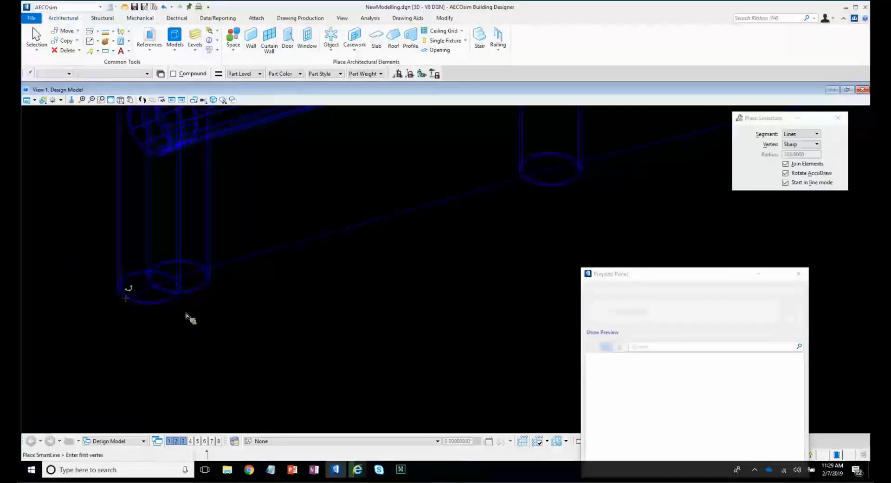
pyautogui.scroll(-3, 188, 317)
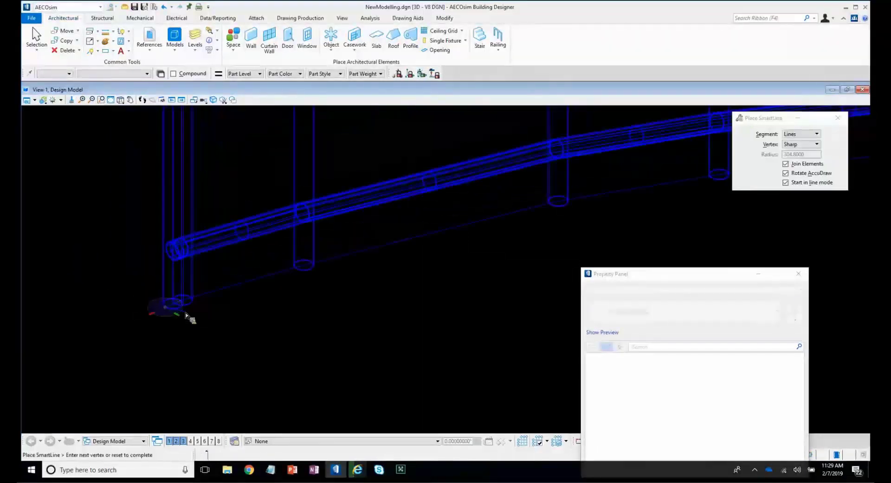
pyautogui.click(109, 276)
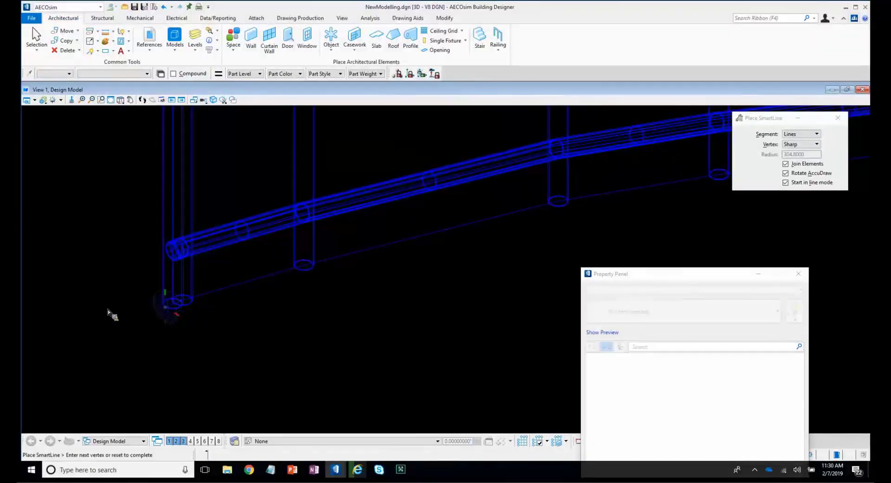
pyautogui.click(133, 359)
pyautogui.click(163, 314)
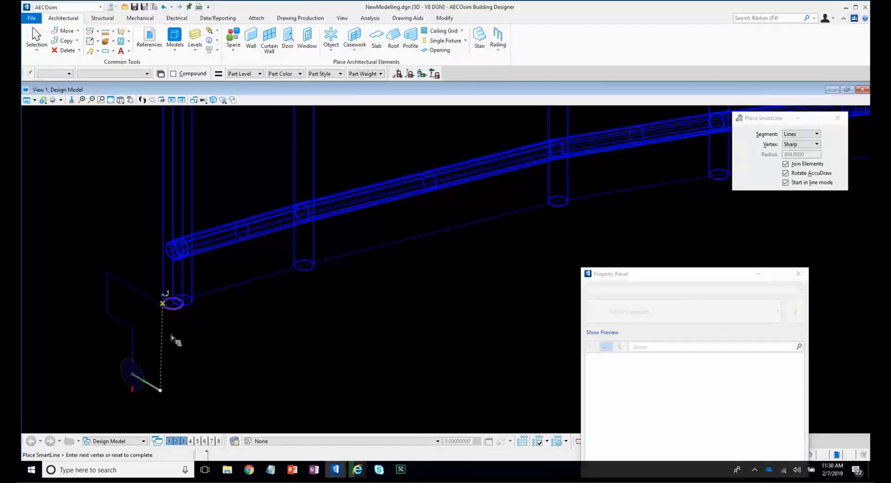
pyautogui.middleClick(158, 306)
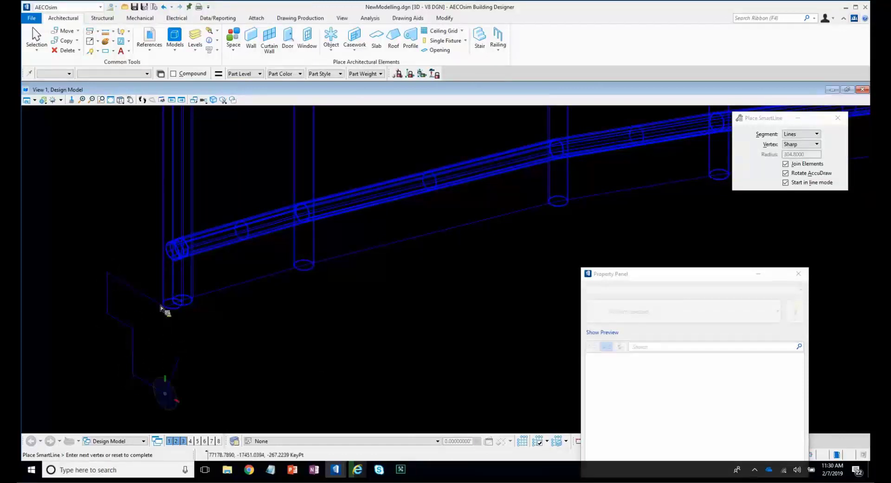
pyautogui.click(188, 344)
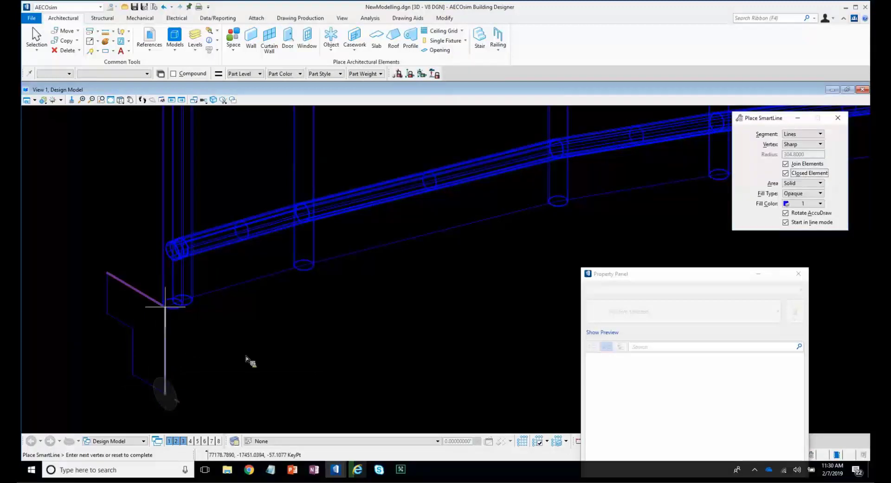
pyautogui.click(273, 363)
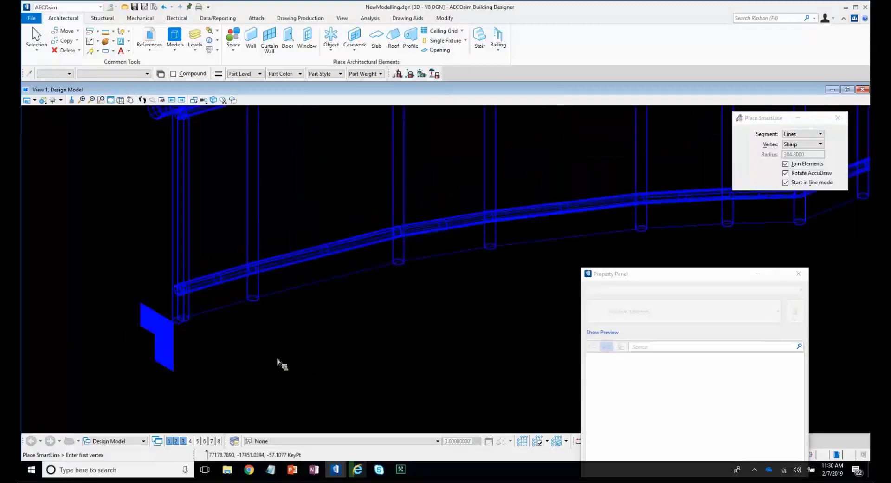
# Change the view's display style to Illustration:Ignore Lighting.
pyautogui.keyDown('shift'); pyautogui.rightClick(278, 358); pyautogui.keyUp('shift')
pyautogui.click(325, 386)
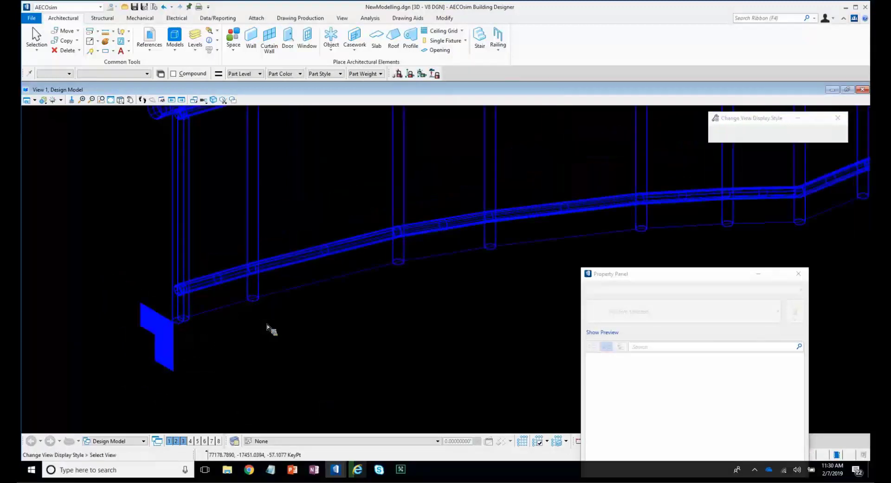
pyautogui.click(266, 324)
pyautogui.scroll(3, 176, 126)
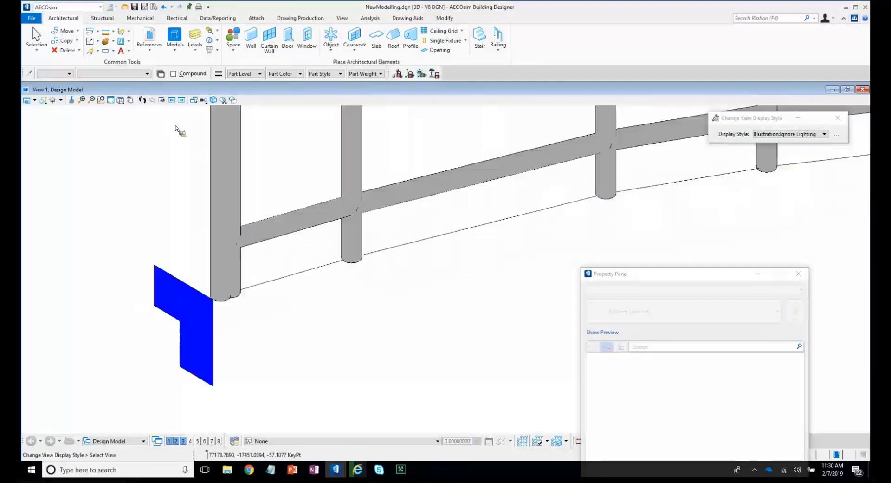
# Switch to the Modeling workflow and extrude the blue stepped profile along the railing's base line with Normal alignment.
pyautogui.click(68, 7)
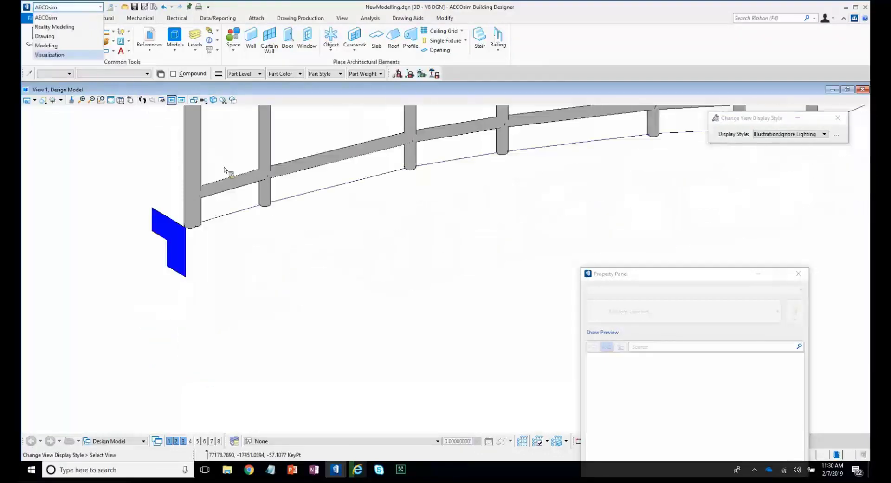
pyautogui.press('Return')
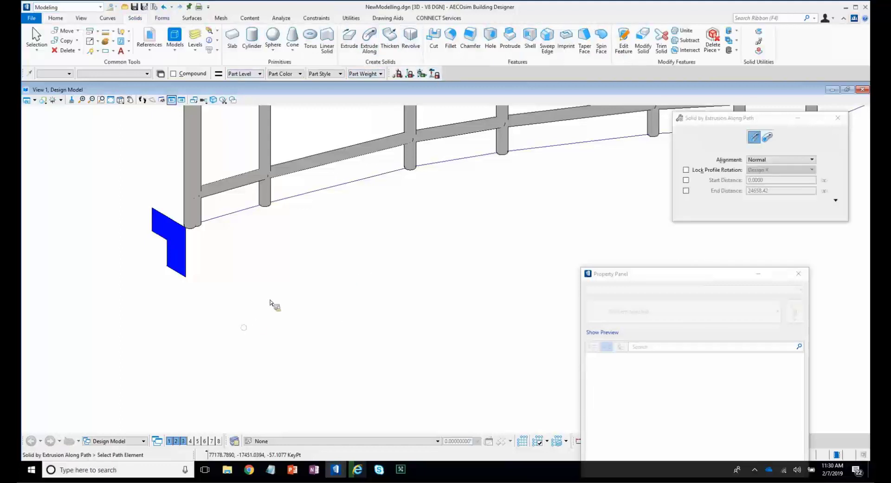
pyautogui.scroll(-5, 273, 307)
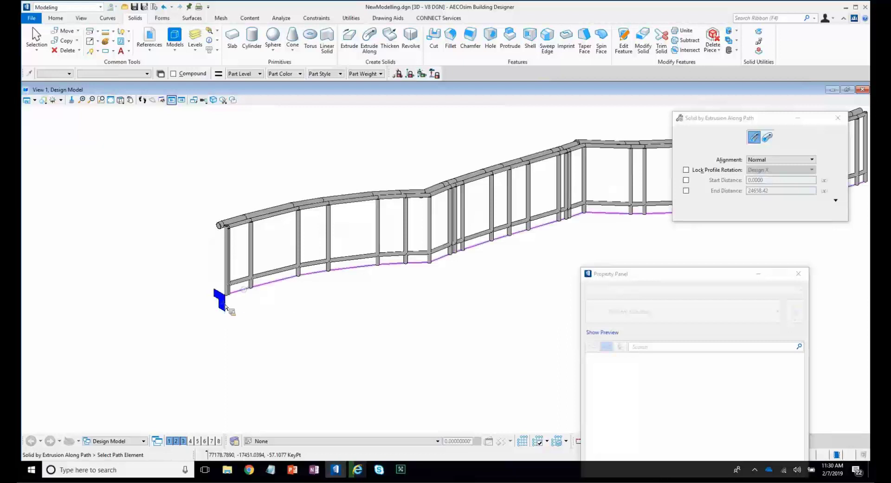
pyautogui.click(226, 307)
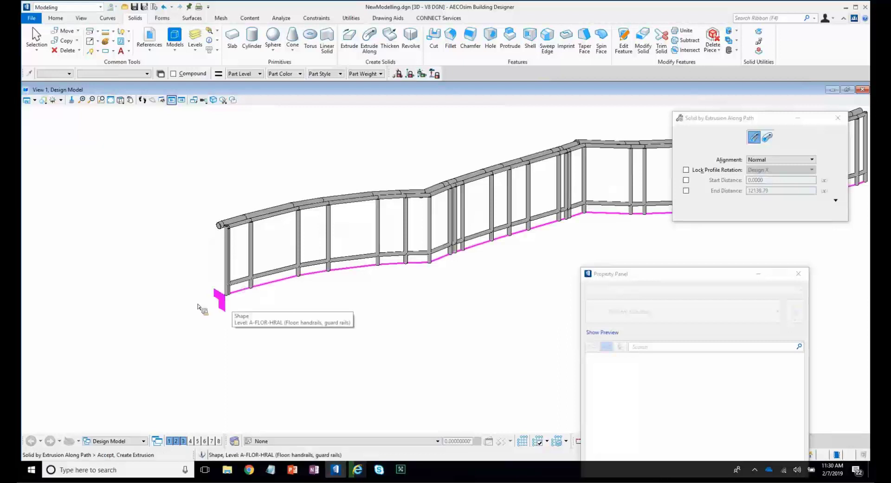
pyautogui.click(199, 306)
pyautogui.keyDown('shift'); pyautogui.moveTo(199, 307); pyautogui.dragTo(227, 346, button='middle'); pyautogui.keyUp('shift')
pyautogui.scroll(5, 219, 345)
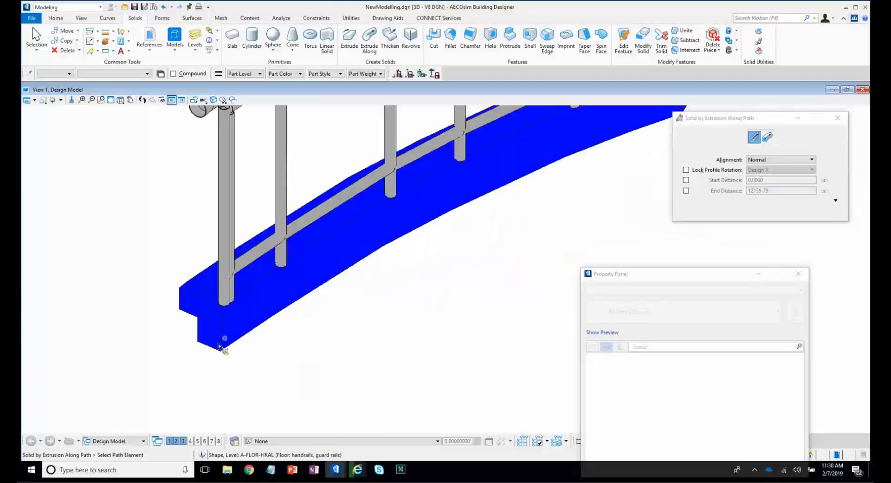
pyautogui.scroll(-3, 220, 346)
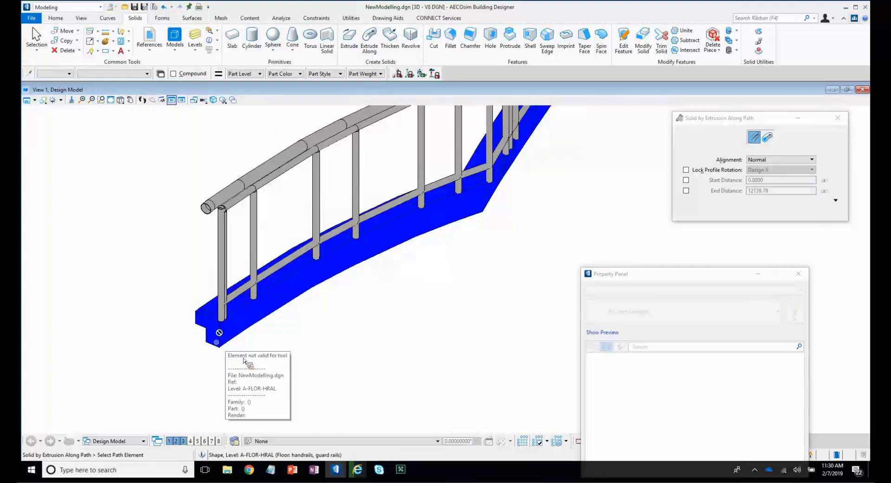
pyautogui.scroll(-2, 256, 364)
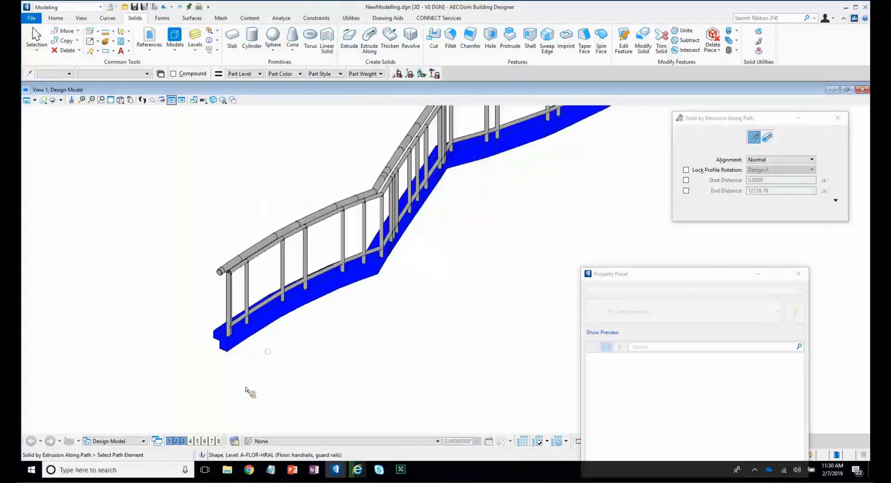
pyautogui.moveTo(270, 358); pyautogui.dragTo(246, 389, button='middle')
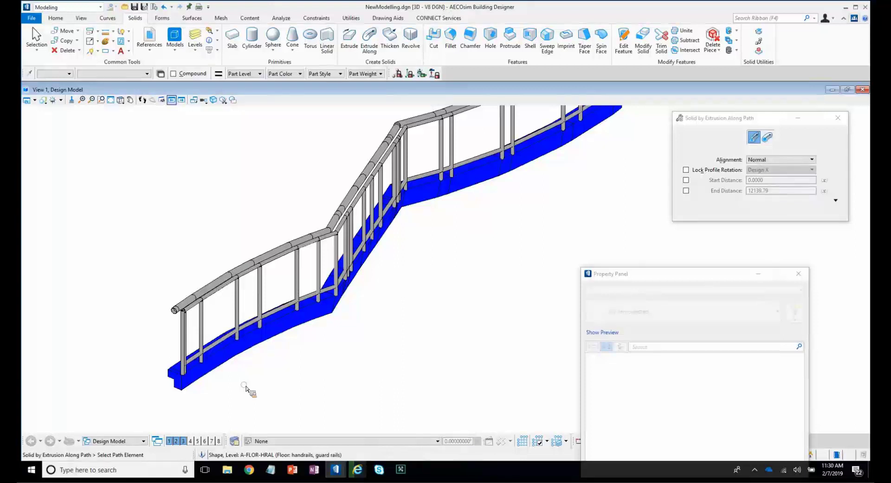
# Close the Property Panel, return to the AECOsim workflow and start Add Instance Data, opening the choice of catalog types.
pyautogui.click(798, 274)
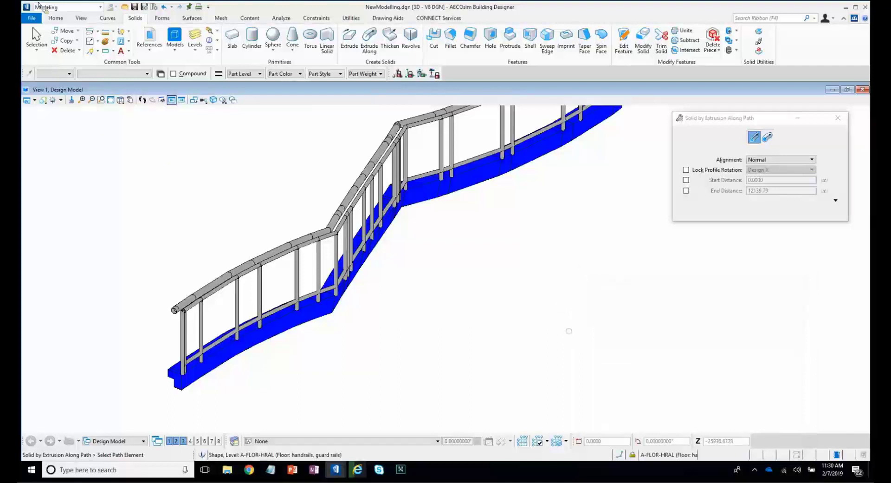
pyautogui.click(56, 7)
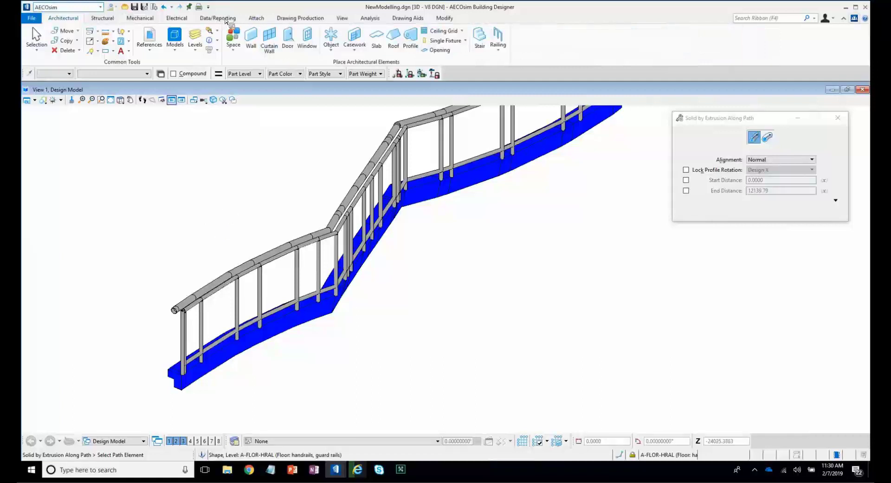
pyautogui.click(226, 19)
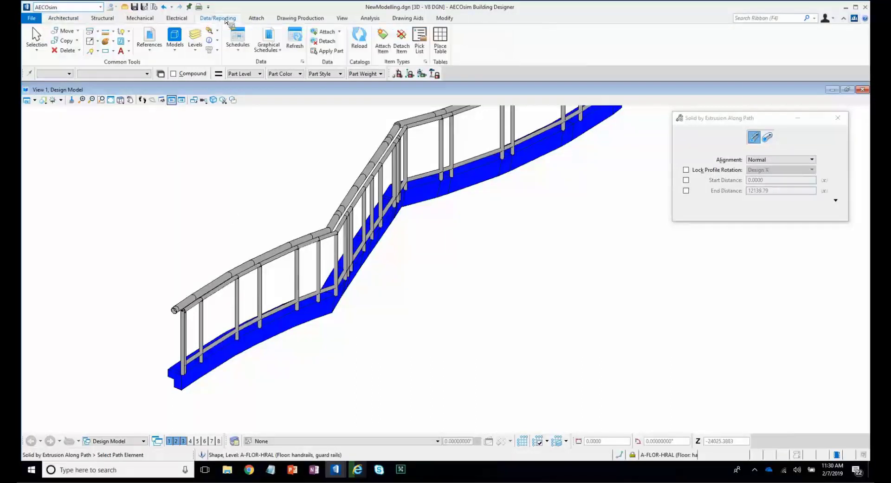
pyautogui.click(328, 32)
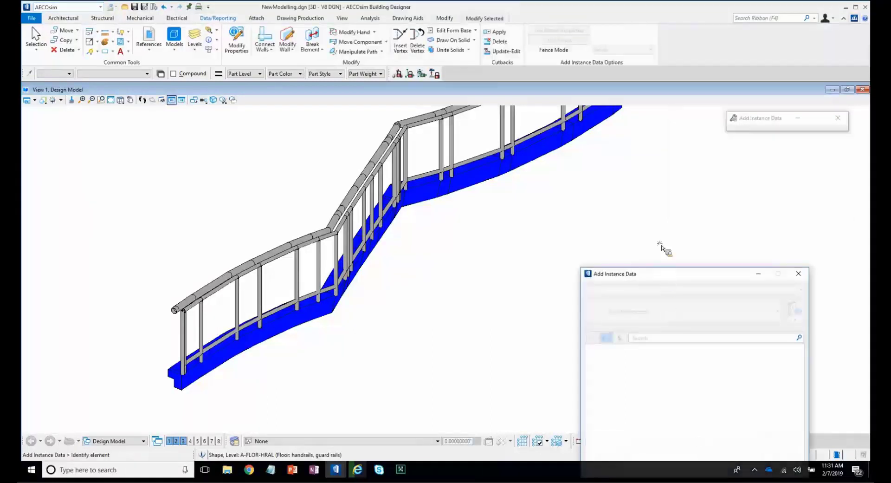
pyautogui.moveTo(663, 274); pyautogui.dragTo(655, 80)
pyautogui.click(655, 96)
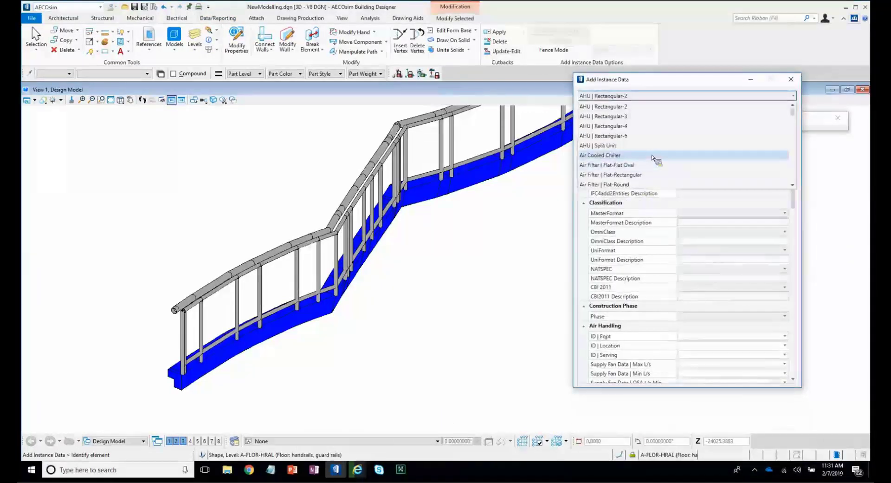
# Choose Slab as the catalog type for the instance data to add.
pyautogui.scroll(-2, 653, 157)
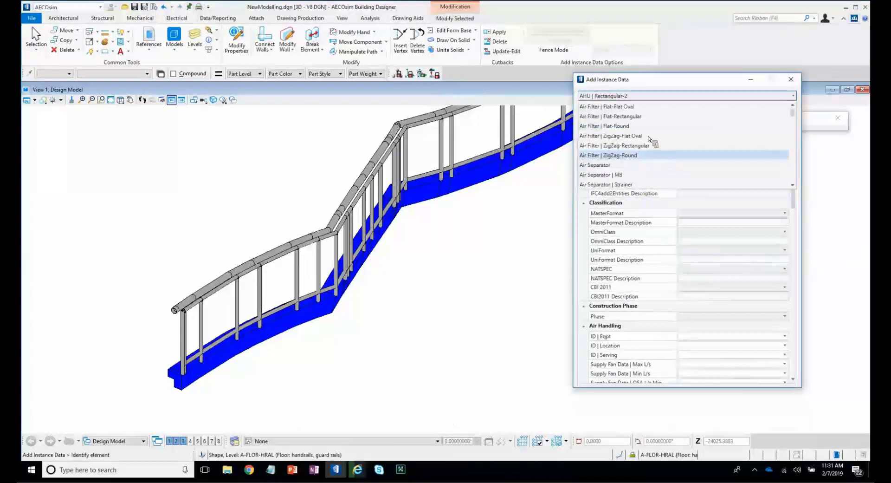
pyautogui.scroll(-6, 649, 138)
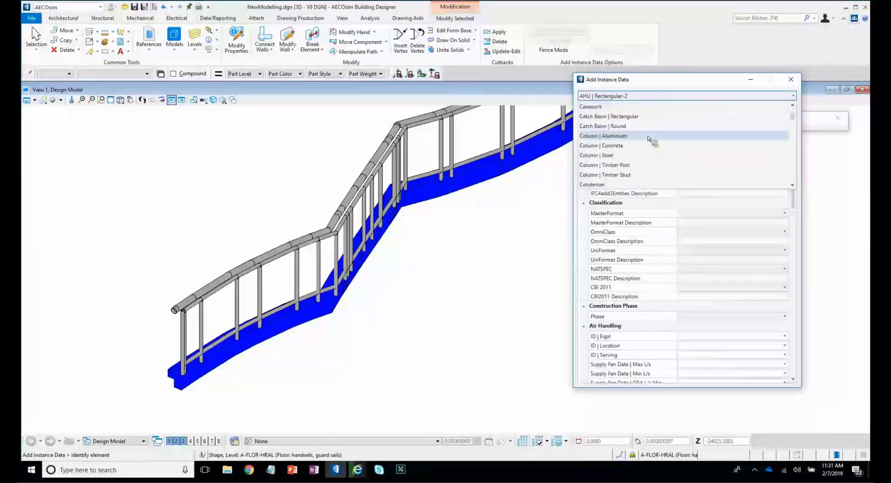
pyautogui.scroll(-4, 649, 138)
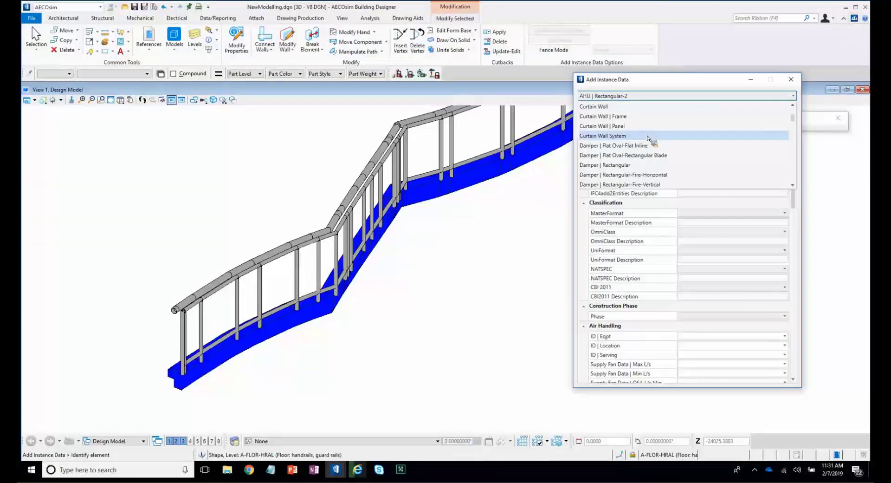
pyautogui.scroll(10, 596, 178)
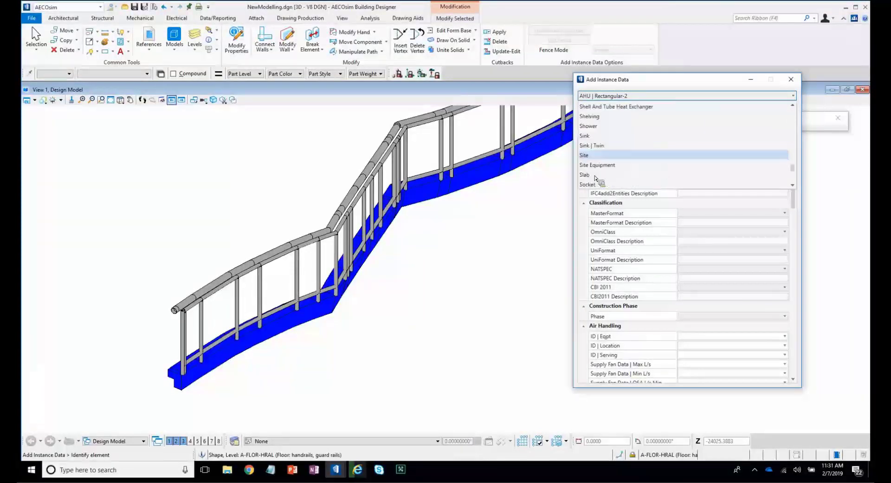
pyautogui.click(597, 179)
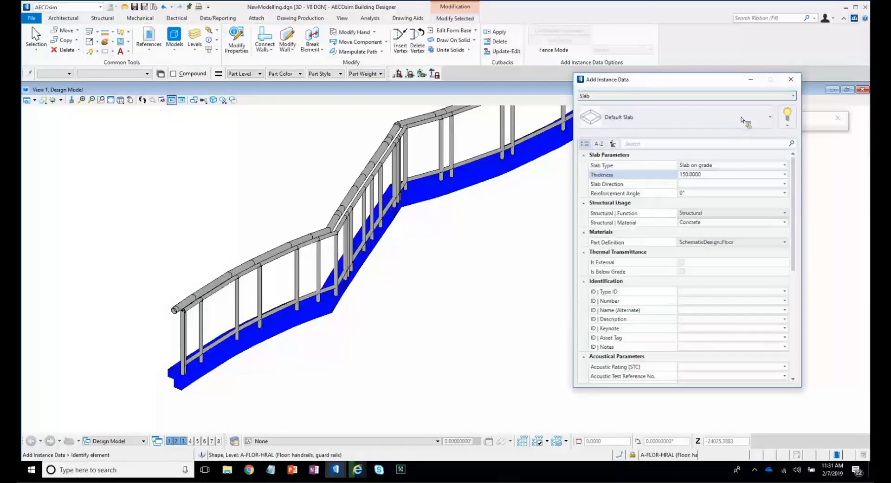
# Pick the Concrete Slab catalog item and attach its data to the swept curb beneath the railing.
pyautogui.click(742, 116)
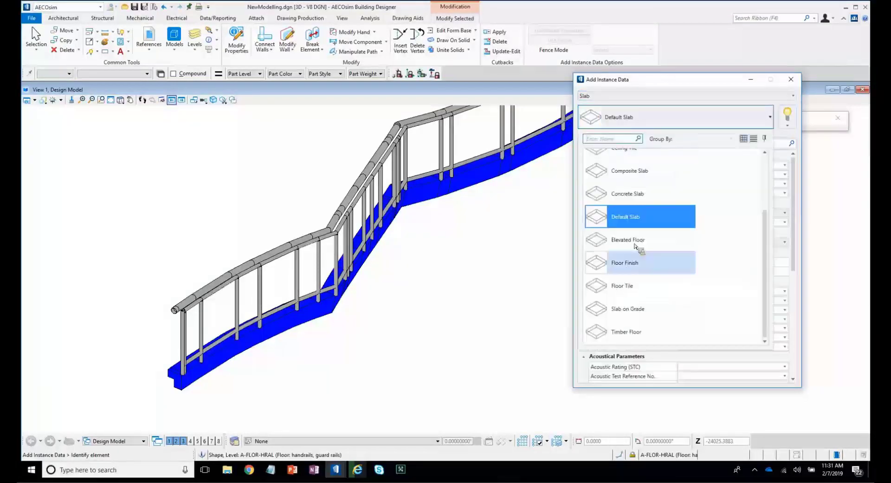
pyautogui.scroll(2, 627, 246)
pyautogui.click(474, 285)
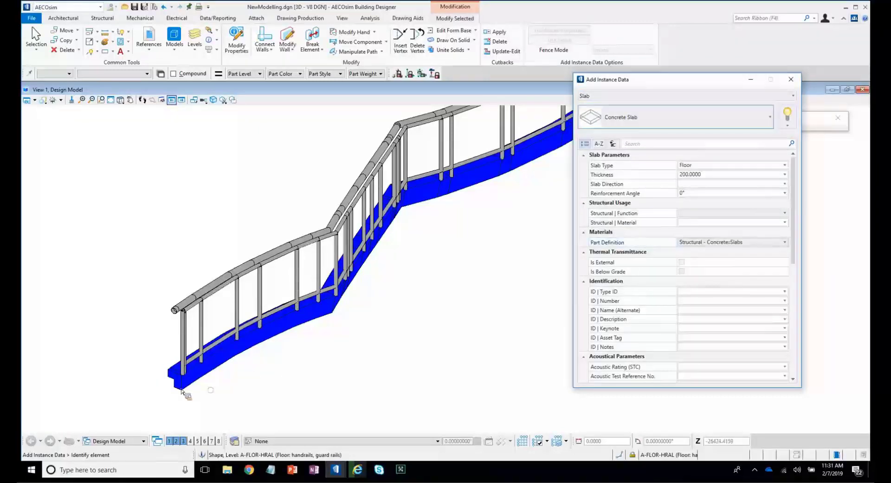
pyautogui.click(149, 387)
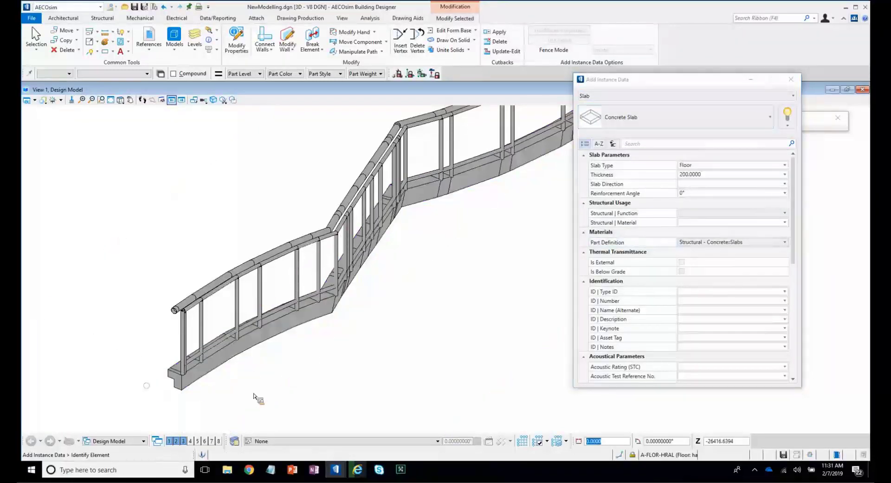
# Examine the curb's concrete finish and its net volume in the Slab schedule, highlighting the element from its row.
pyautogui.scroll(2, 199, 385)
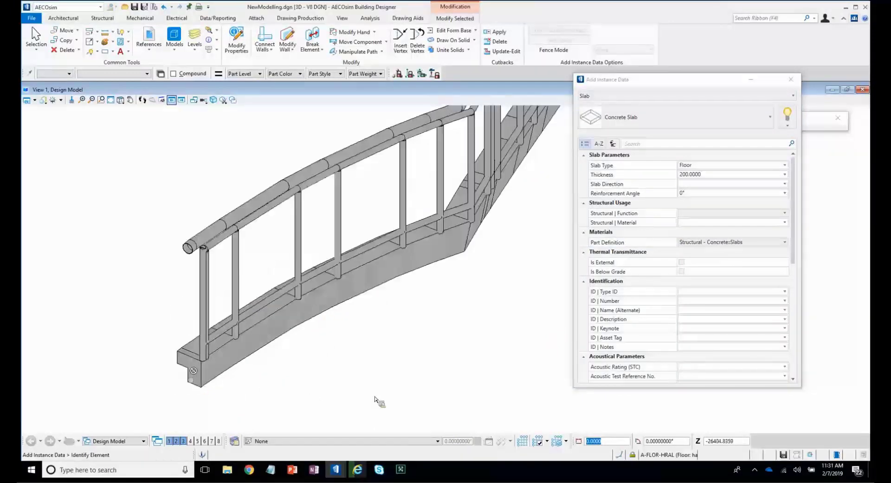
pyautogui.scroll(2, 379, 402)
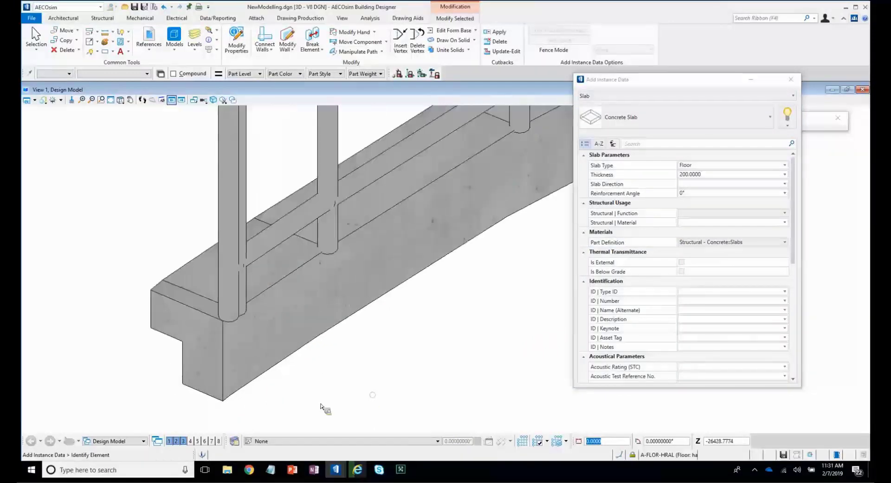
pyautogui.scroll(-2, 321, 405)
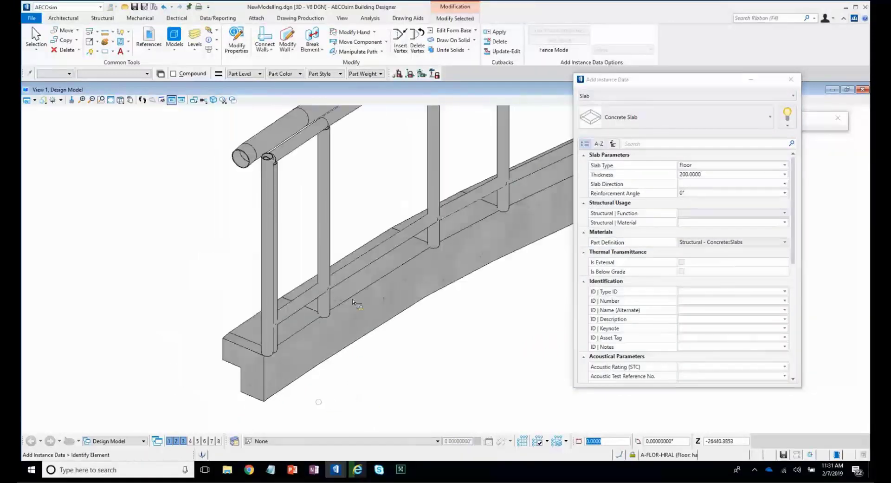
pyautogui.scroll(-2, 353, 302)
pyautogui.scroll(-2, 332, 260)
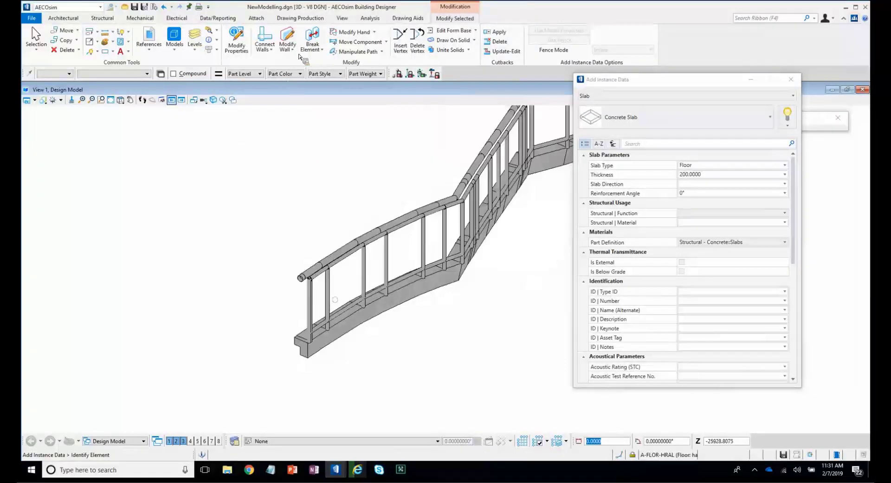
pyautogui.click(233, 41)
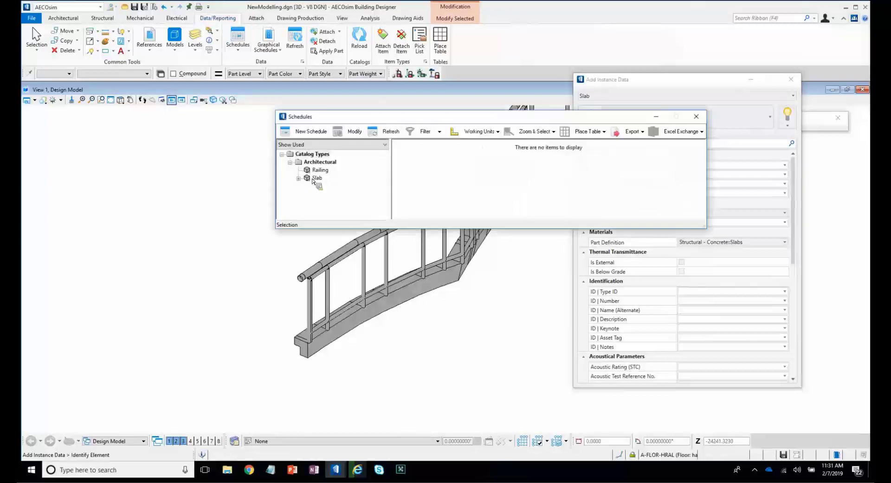
pyautogui.click(318, 179)
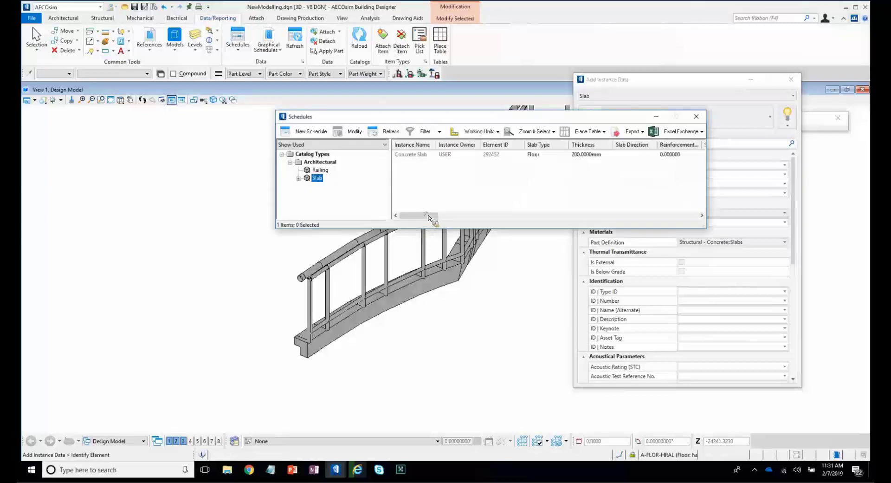
pyautogui.moveTo(432, 217); pyautogui.dragTo(622, 228)
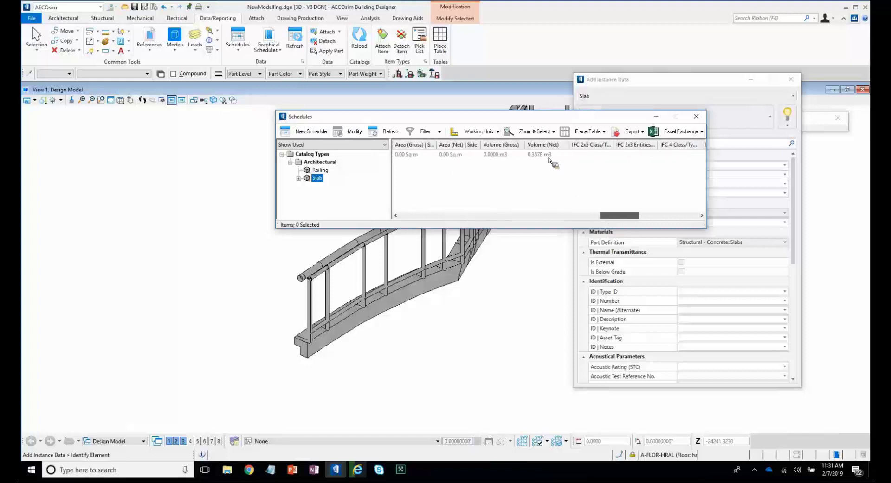
pyautogui.click(562, 154)
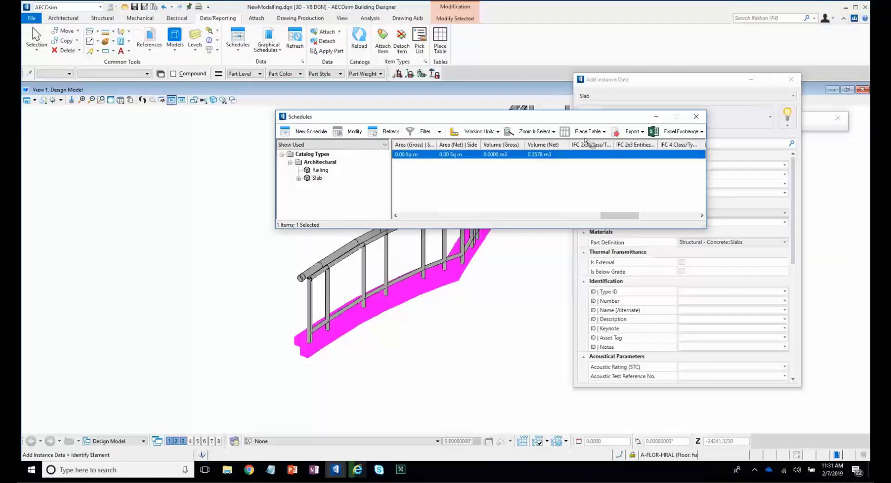
pyautogui.click(696, 116)
# Exit Add Instance Data, select the concrete curb beneath the railing and expose the edit handles of its end profile.
pyautogui.scroll(-4, 379, 179)
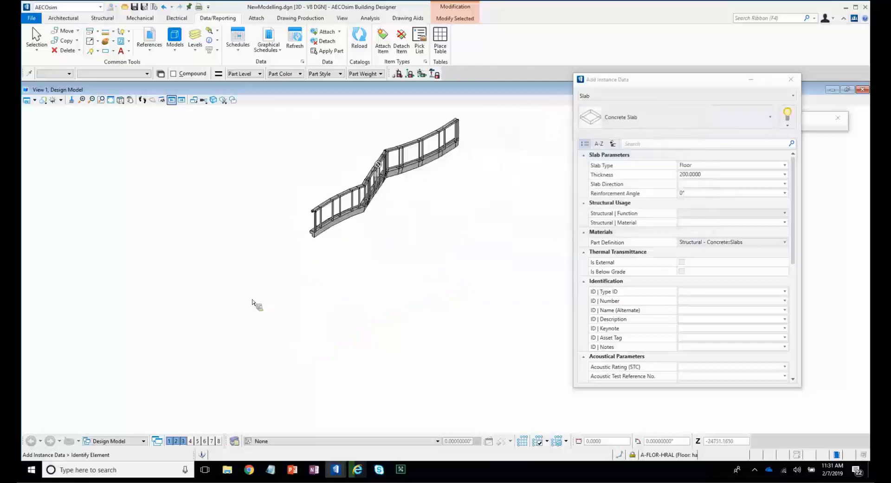
pyautogui.scroll(4, 256, 304)
pyautogui.scroll(5, 249, 298)
pyautogui.rightClick(301, 330)
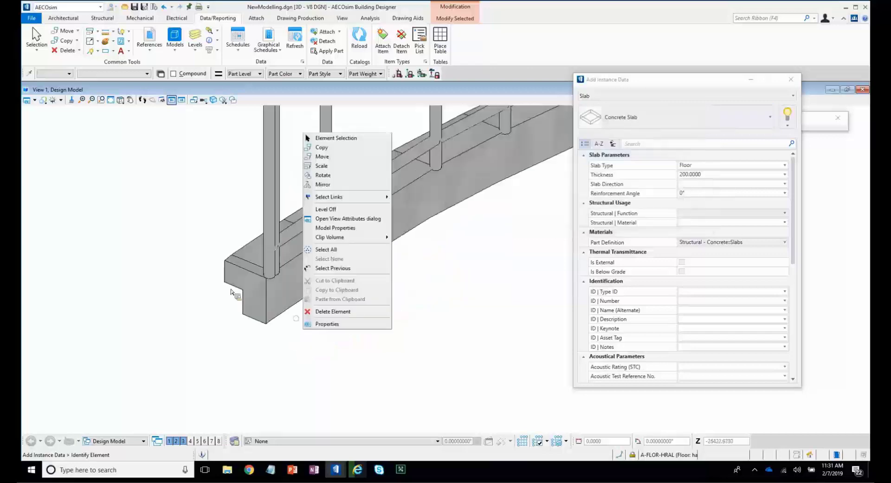
pyautogui.click(325, 138)
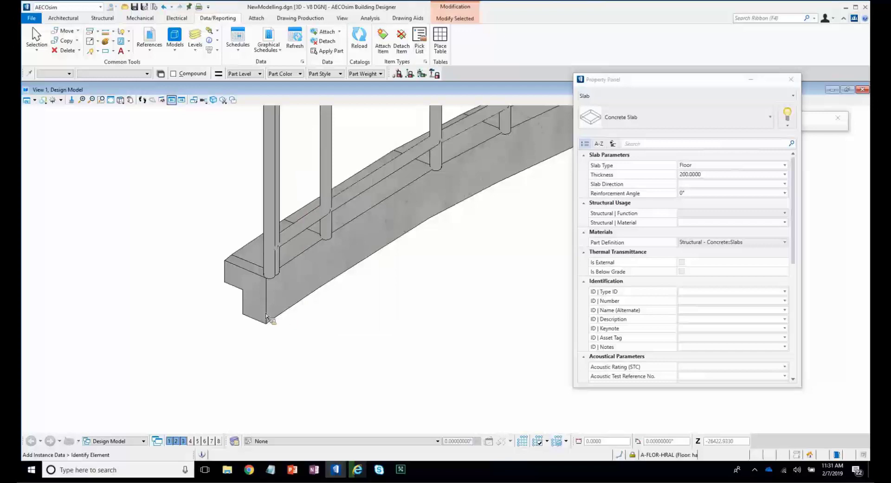
pyautogui.click(267, 316)
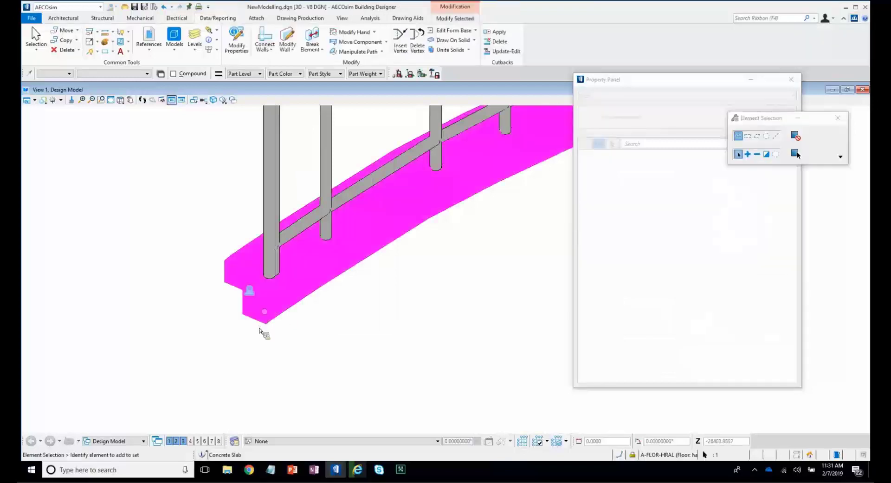
pyautogui.scroll(-7, 260, 330)
pyautogui.scroll(3, 260, 330)
pyautogui.moveTo(302, 353); pyautogui.dragTo(542, 155, button='middle')
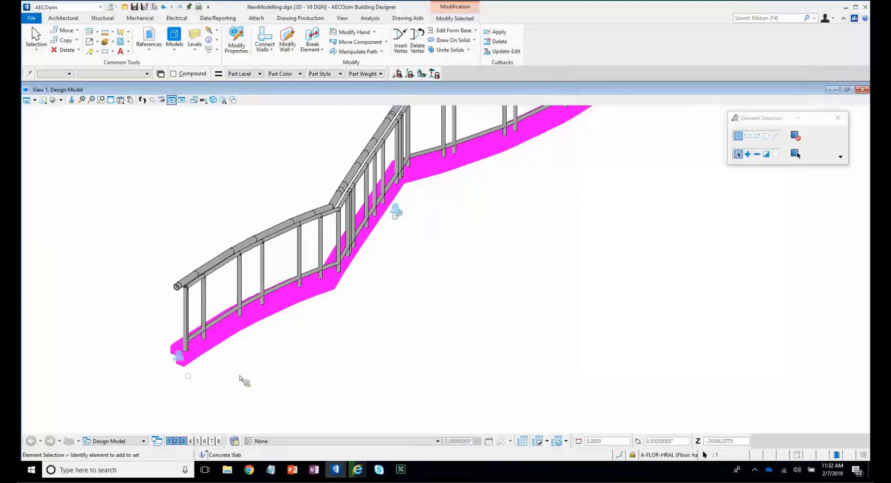
pyautogui.scroll(1, 240, 378)
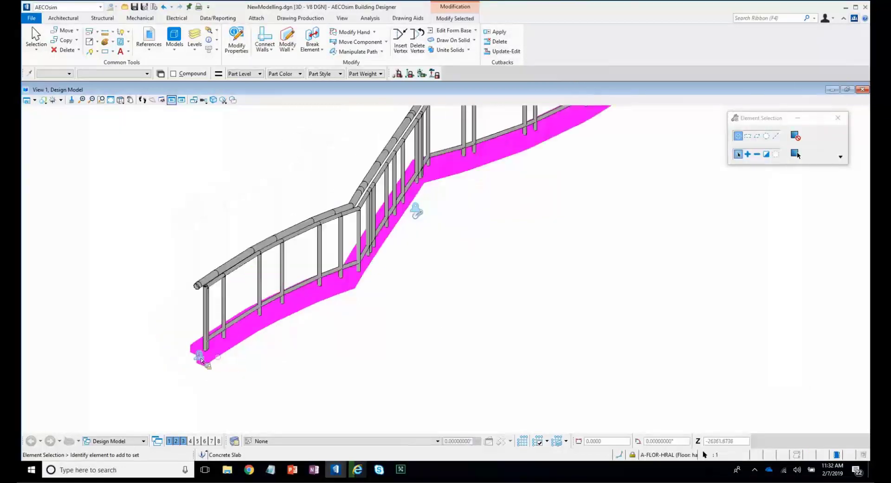
pyautogui.scroll(-1, 205, 365)
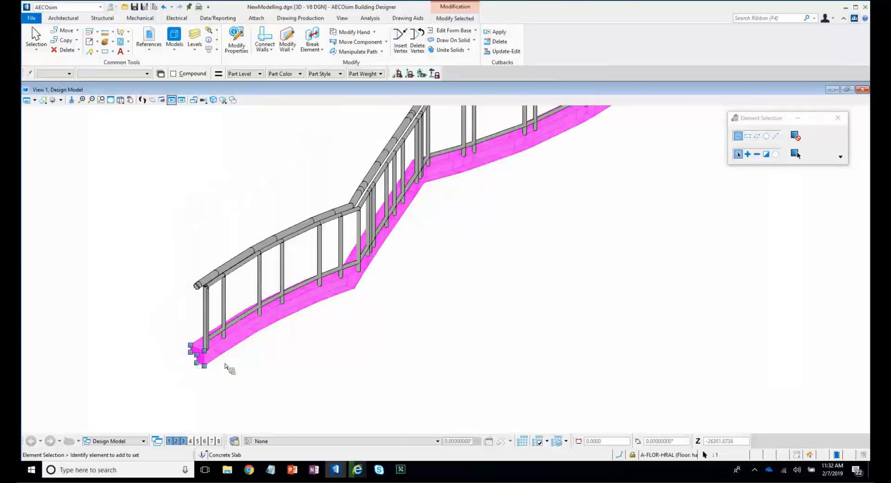
# Widen the curb by moving the outer vertical edge of its end profile outward about 78 mm.
pyautogui.scroll(3, 226, 369)
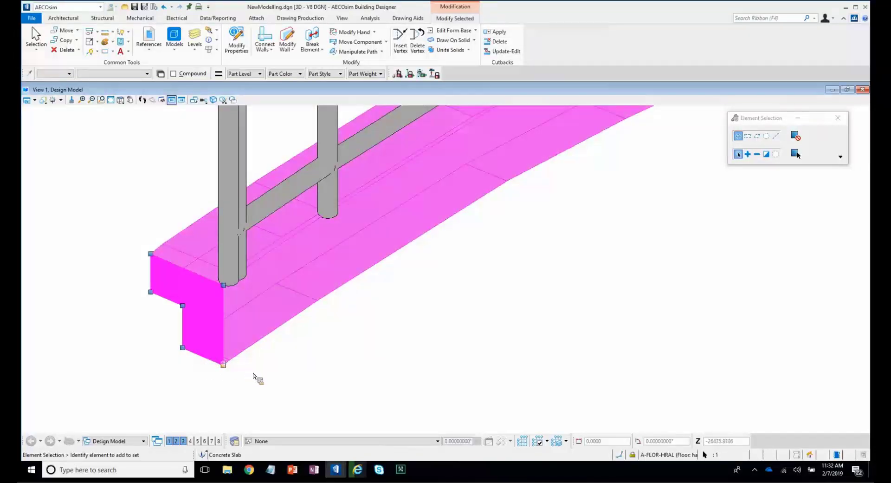
pyautogui.click(224, 365)
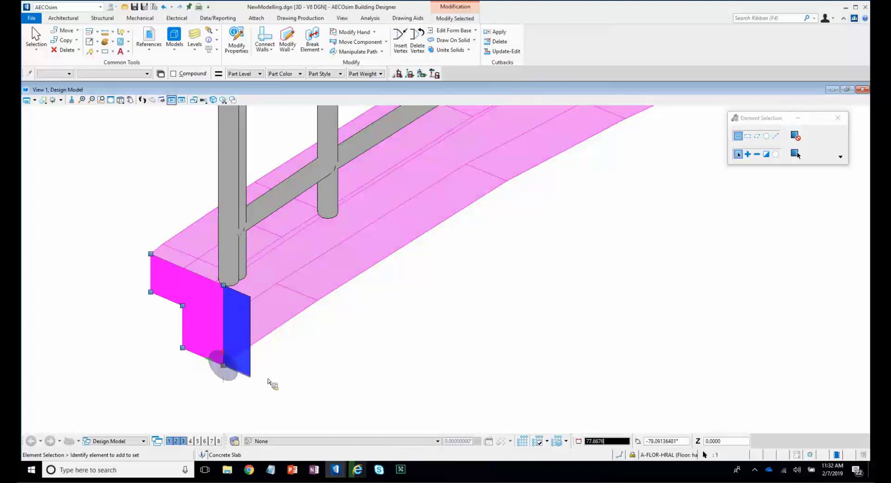
pyautogui.click(268, 382)
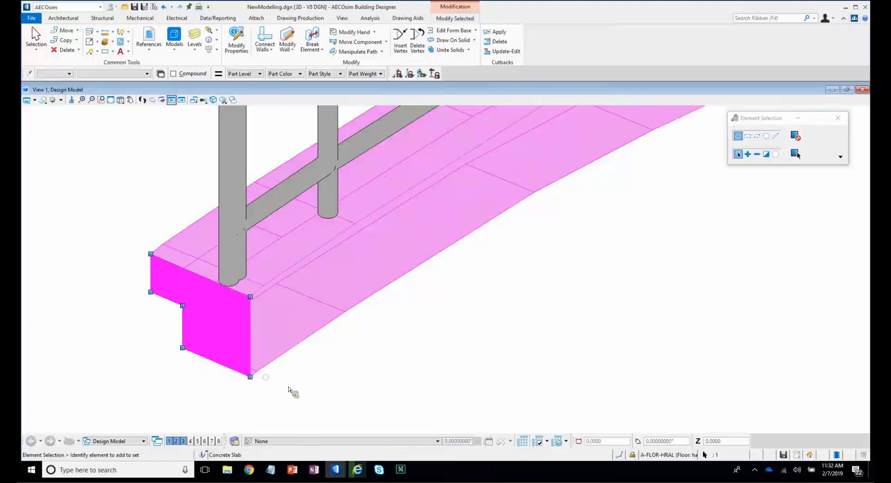
pyautogui.click(288, 390)
# Show the input element of the curb's extrusion feature and clear the selection.
pyautogui.scroll(2, 293, 388)
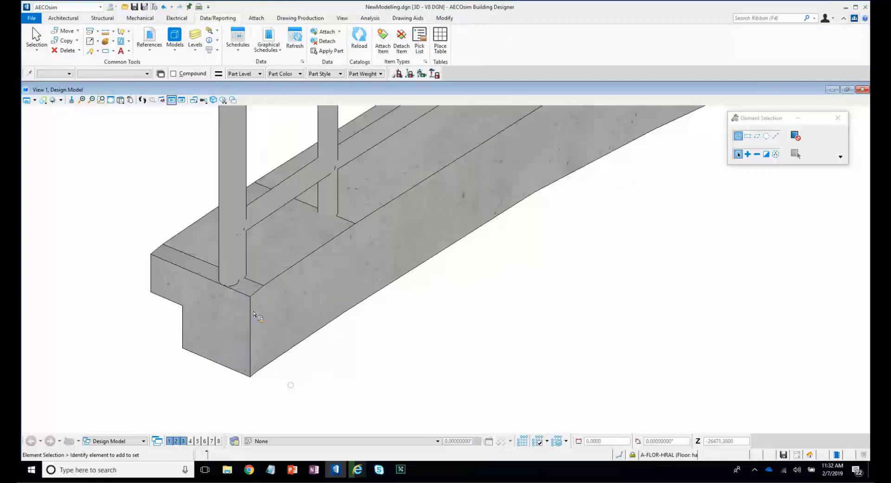
pyautogui.click(208, 315)
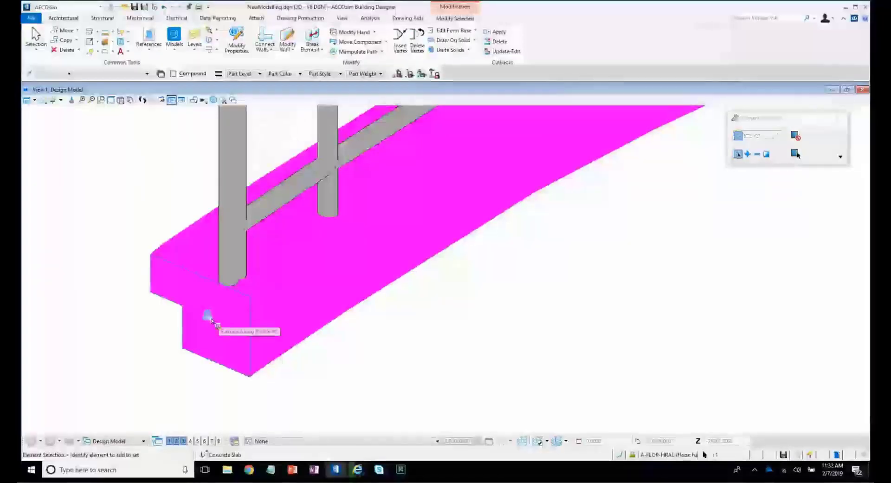
pyautogui.rightClick(227, 342)
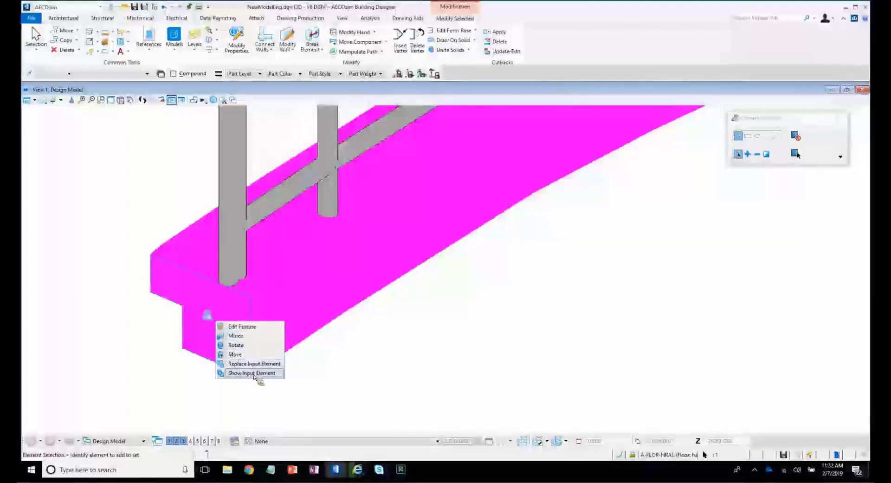
pyautogui.click(257, 374)
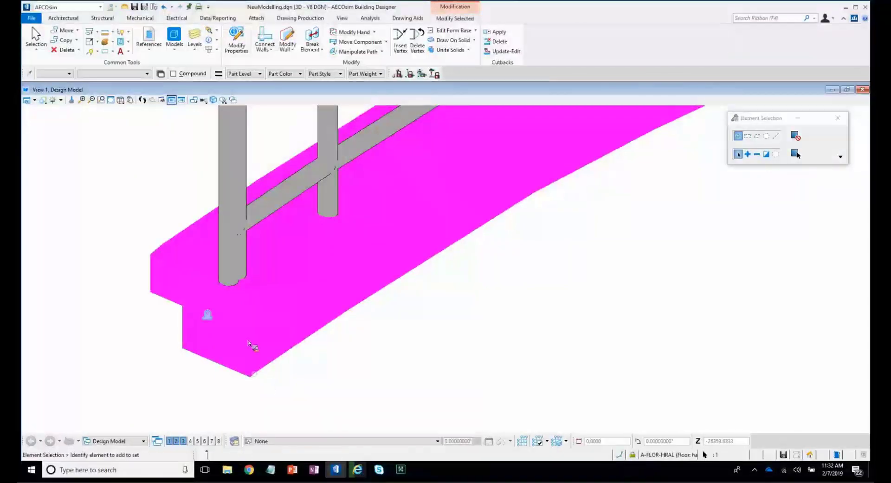
pyautogui.click(310, 388)
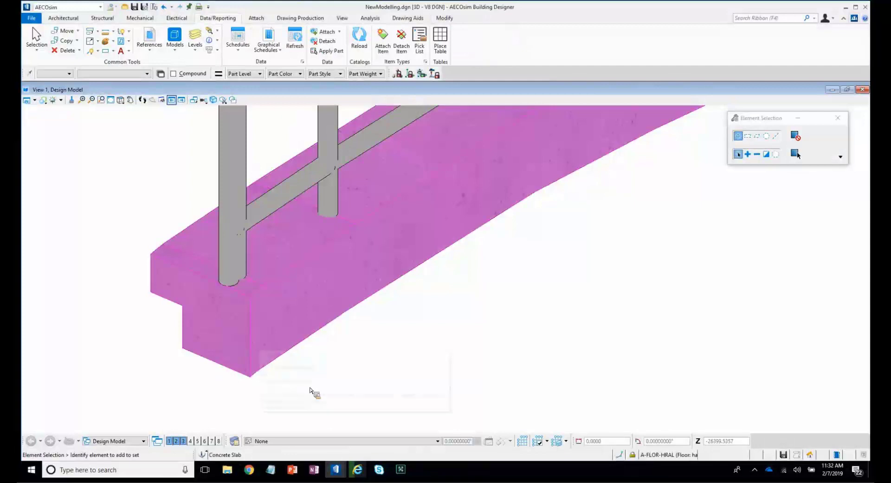
pyautogui.click(251, 341)
pyautogui.click(311, 388)
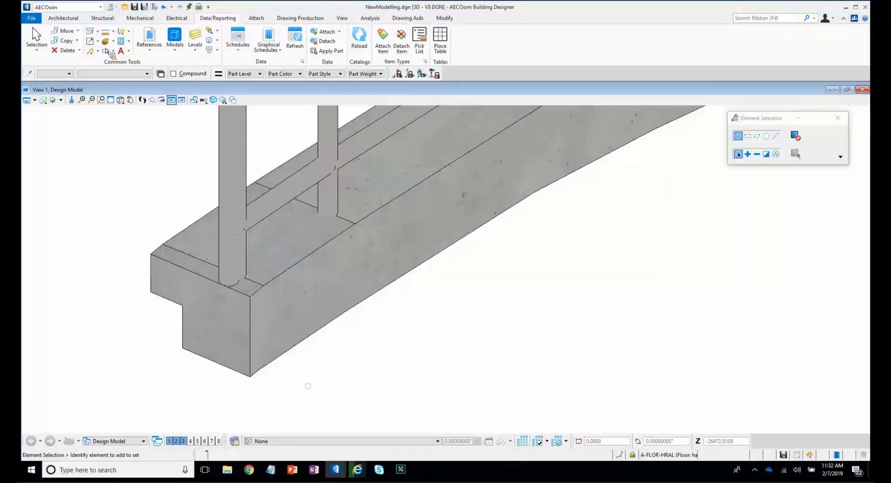
# Insert a vertex in the outer vertical edge of the curb's end profile, pulling it outward about 116 mm.
pyautogui.click(98, 42)
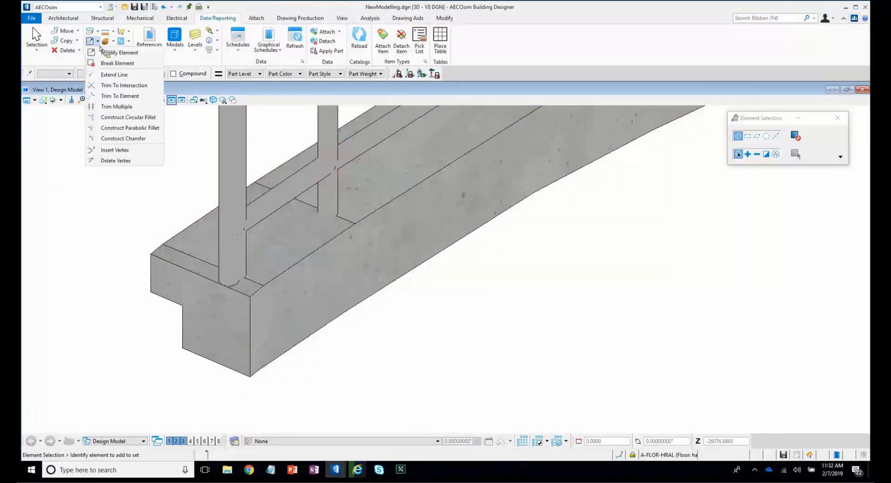
pyautogui.click(115, 149)
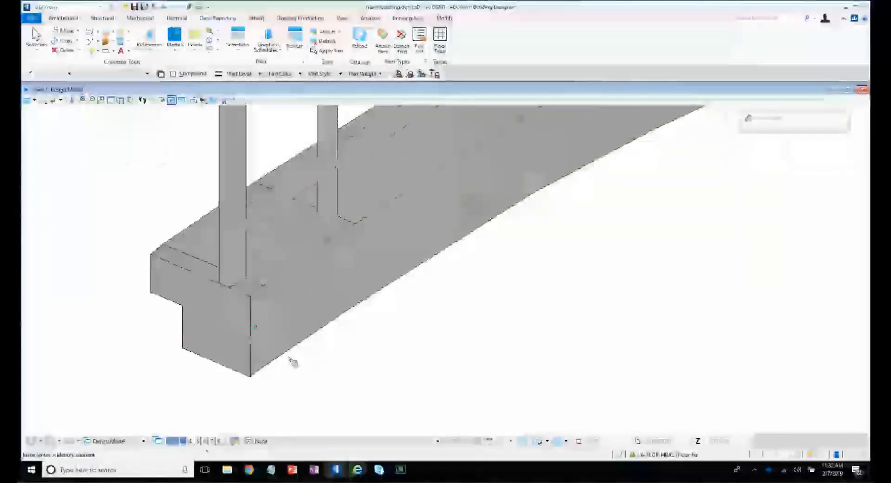
pyautogui.click(288, 359)
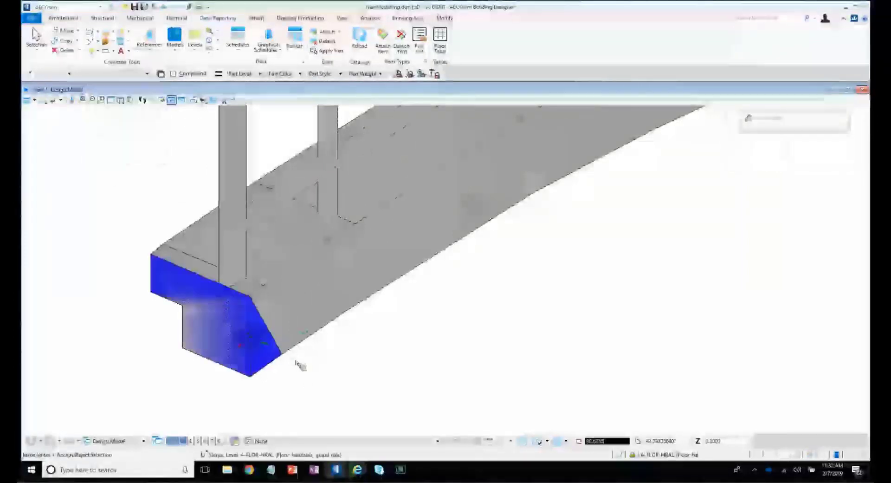
pyautogui.click(296, 360)
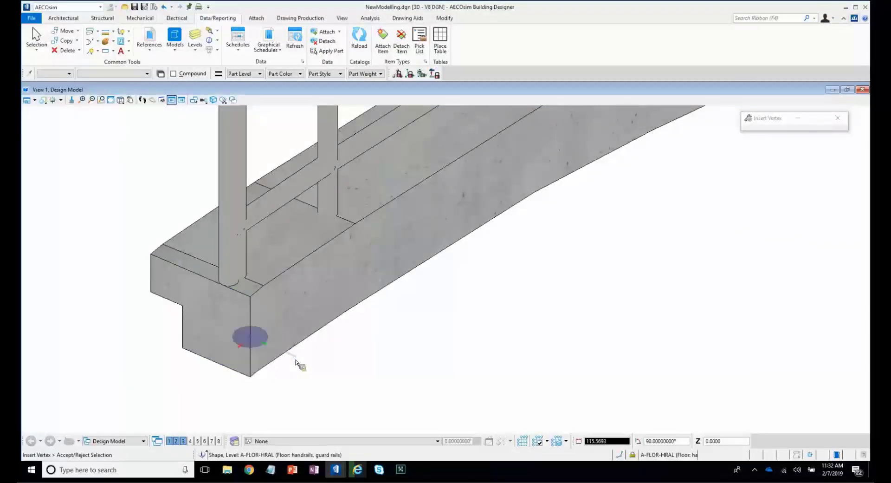
pyautogui.scroll(-6, 297, 365)
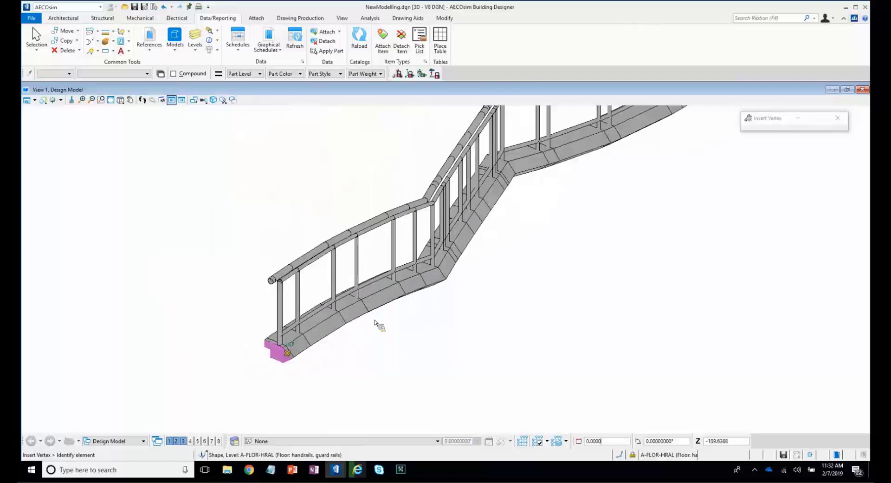
pyautogui.keyDown('shift'); pyautogui.moveTo(378, 324); pyautogui.dragTo(284, 360, button='middle'); pyautogui.keyUp('shift')
pyautogui.scroll(5, 306, 370)
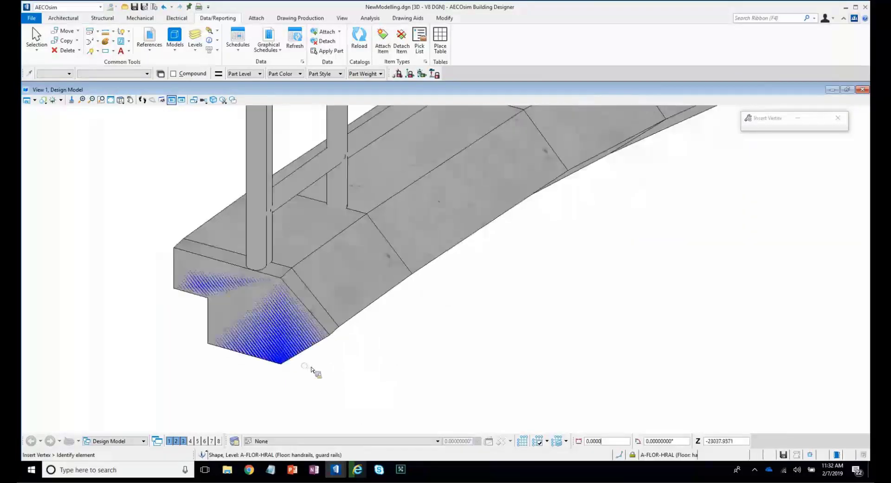
pyautogui.scroll(2, 312, 369)
pyautogui.scroll(-2, 320, 346)
# Switch the workflow from AECOsim to Modeling.
pyautogui.click(70, 7)
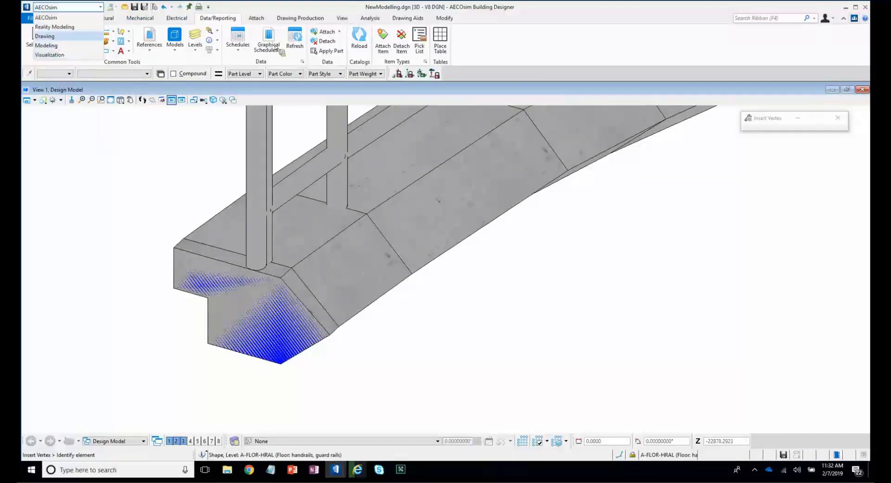
pyautogui.press('Down')
pyautogui.press('Return')
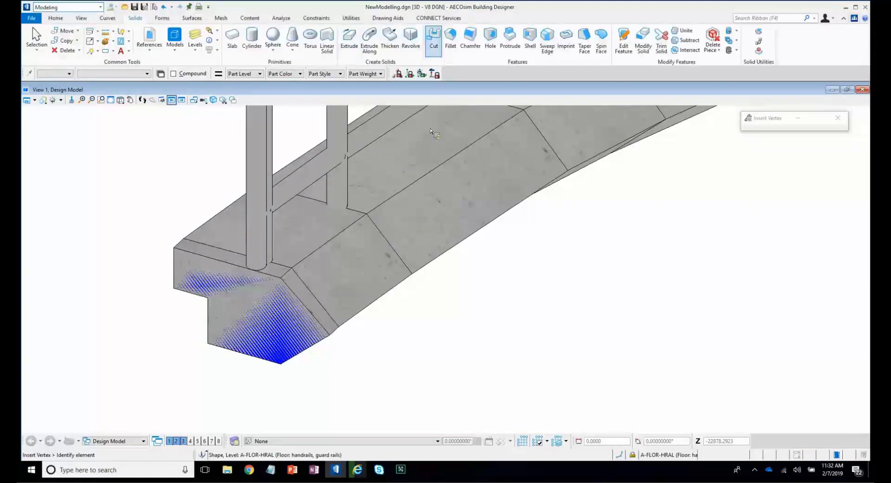
# Try to fillet the curb solid's protruding outer edge with a 100 mm radius and tangent edges selected.
pyautogui.click(450, 37)
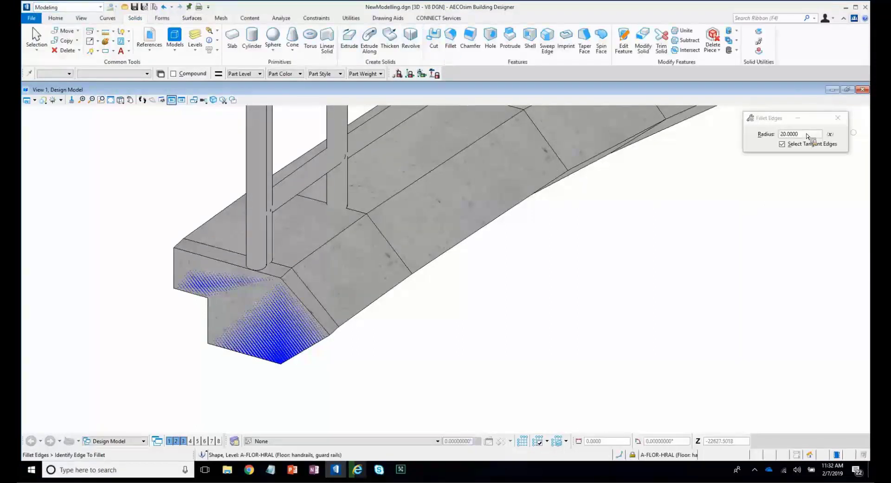
pyautogui.click(807, 135)
pyautogui.doubleClick(807, 135)
pyautogui.write('100')
pyautogui.press('Tab')
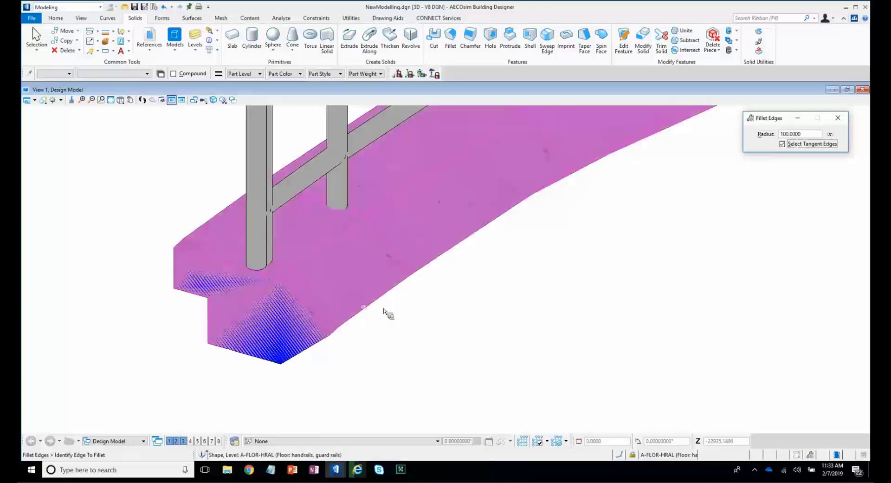
pyautogui.click(383, 309)
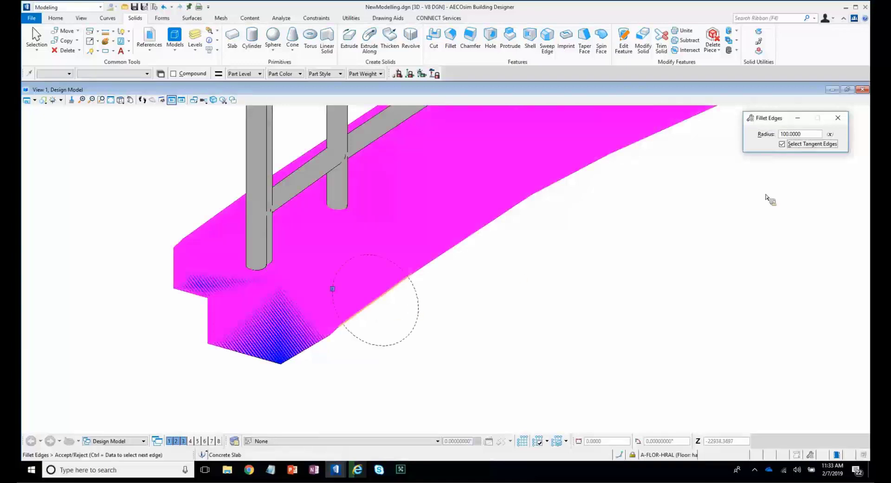
pyautogui.click(813, 178)
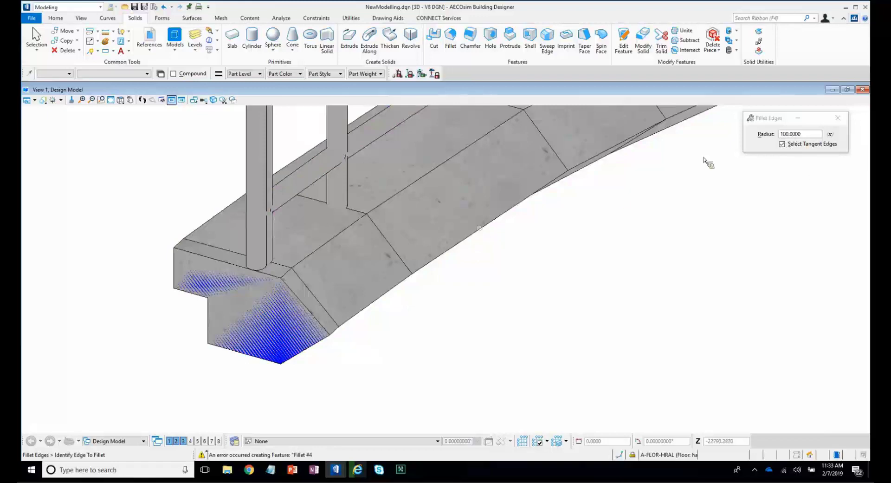
# Construct a 100 mm circular fillet at the pointed outer corner of the curb's end profile, truncating both segments.
pyautogui.scroll(-3, 481, 236)
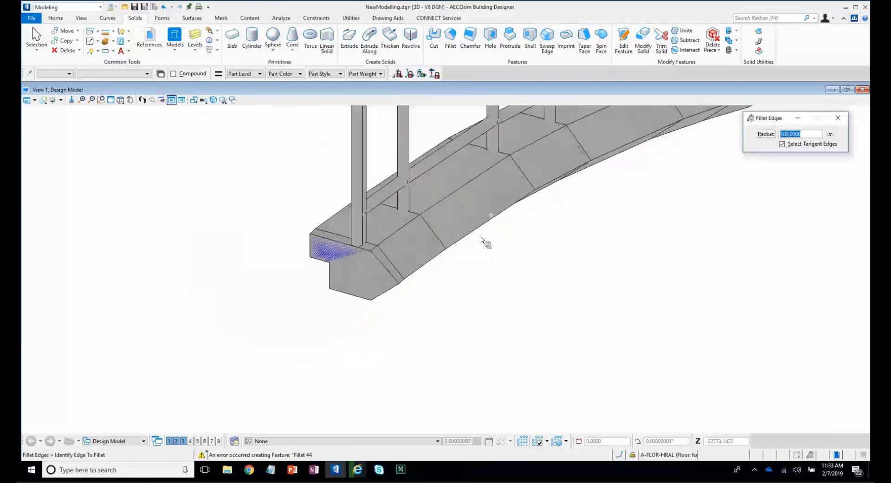
pyautogui.scroll(3, 483, 238)
pyautogui.keyDown('shift'); pyautogui.moveTo(462, 303); pyautogui.dragTo(478, 47, button='middle'); pyautogui.keyUp('shift')
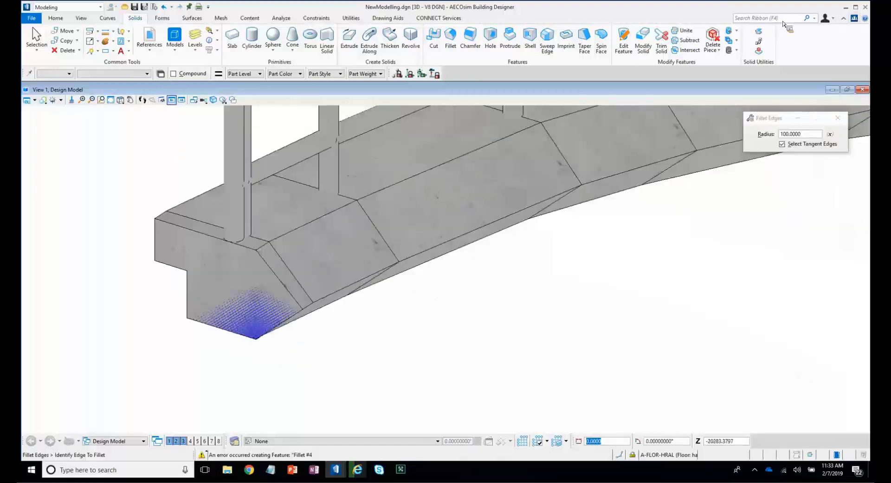
pyautogui.click(783, 20)
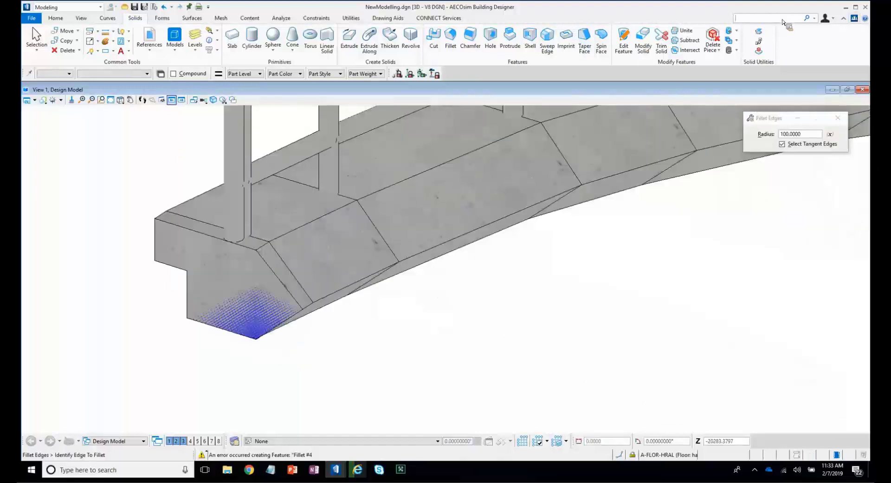
pyautogui.write('fill')
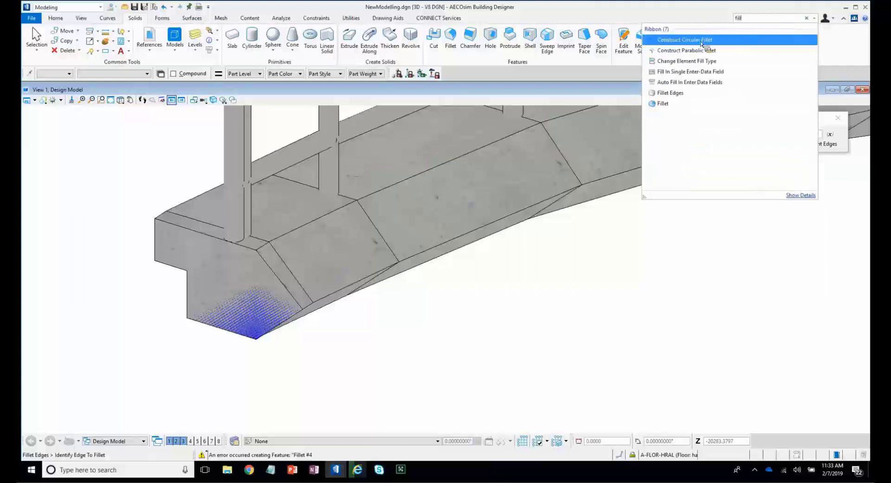
pyautogui.click(701, 40)
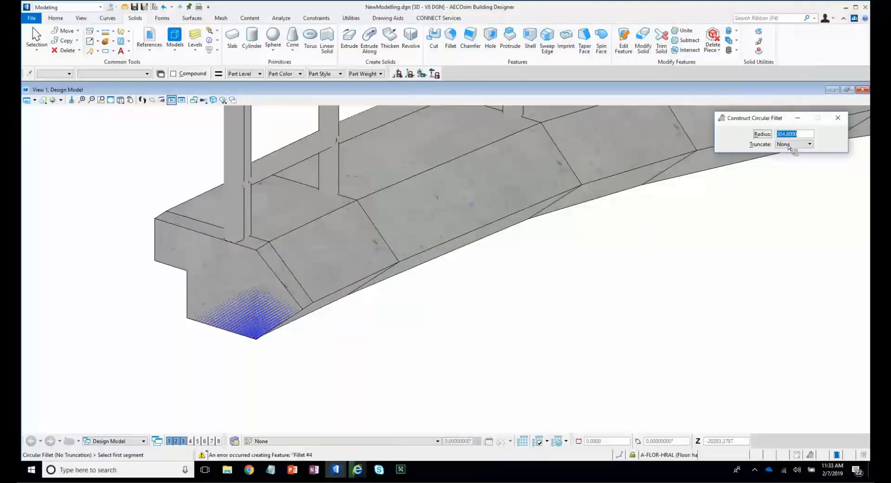
pyautogui.write('100')
pyautogui.click(788, 146)
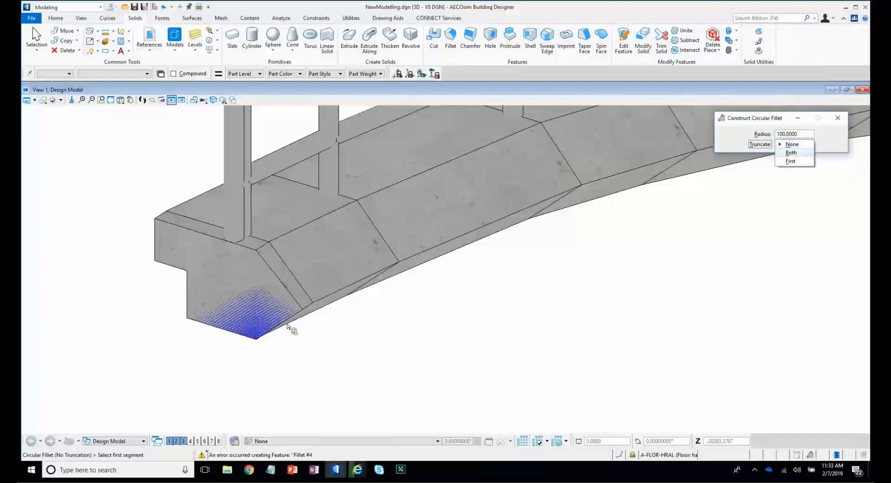
pyautogui.press('Return')
pyautogui.click(296, 302)
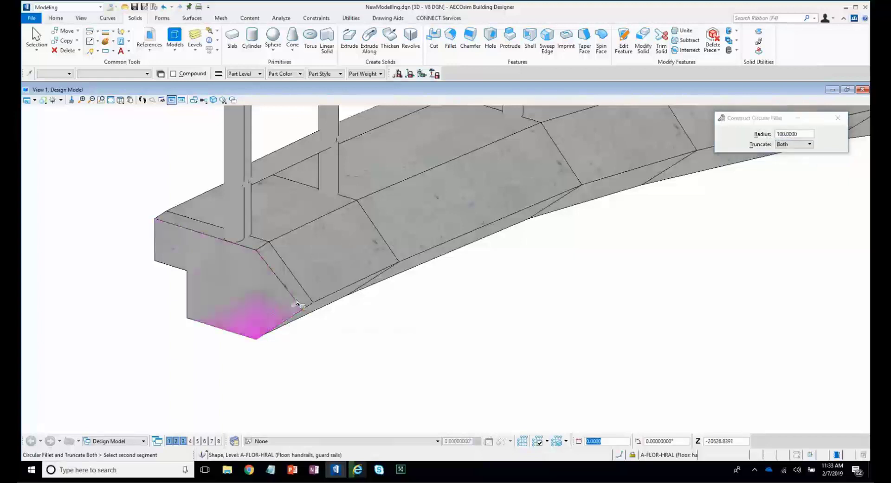
pyautogui.click(313, 314)
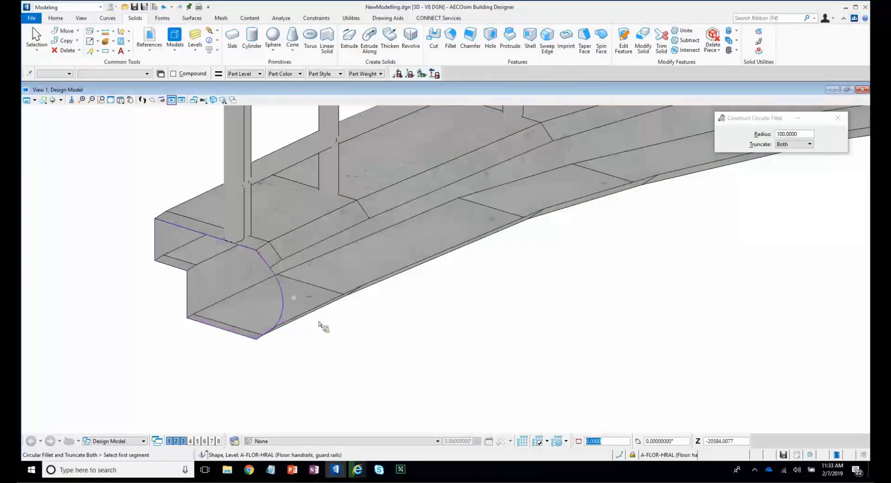
# Undo the 100 mm fillet and round the same profile corner with a 50 mm circular fillet instead.
pyautogui.click(798, 135)
pyautogui.write('50')
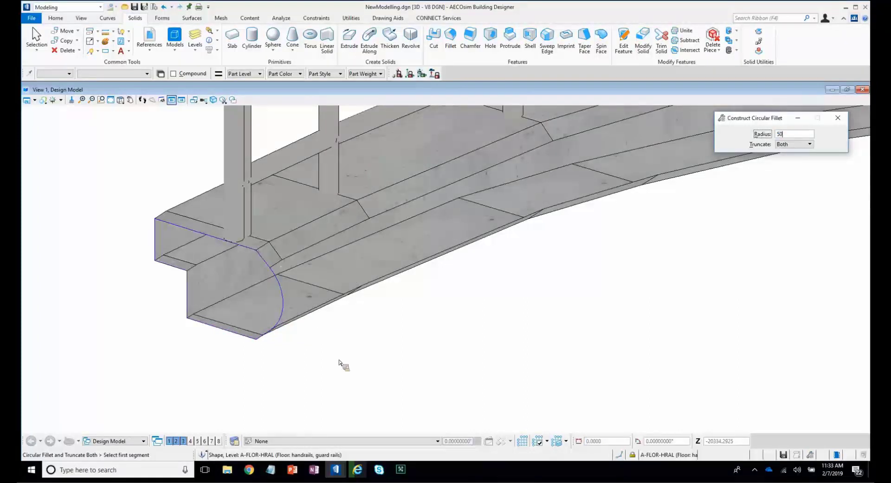
pyautogui.press('Tab')
pyautogui.click(343, 333)
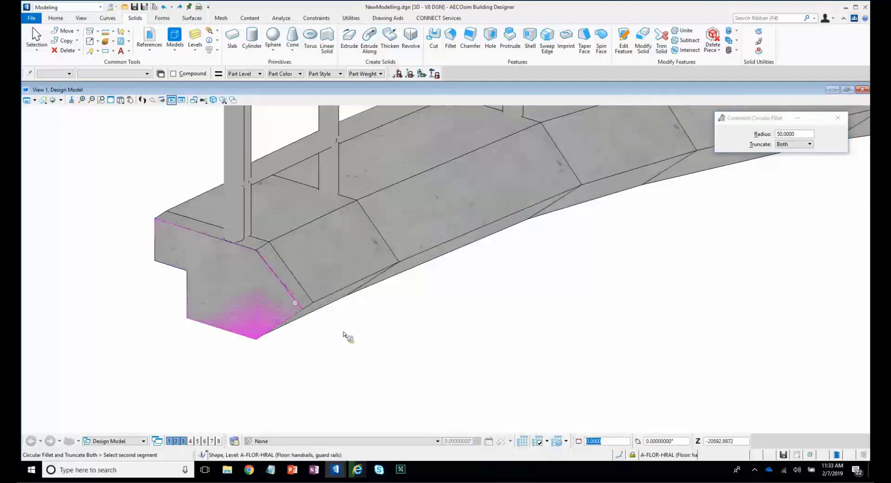
pyautogui.click(344, 334)
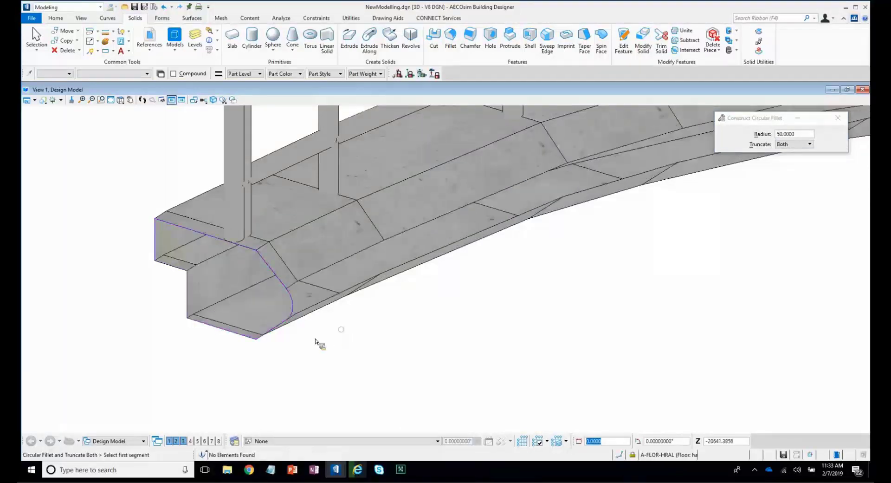
# Join the end profile's line string and fillet arc into one solid, opaque-filled complex shape using the Automatic method.
pyautogui.scroll(-3, 318, 334)
pyautogui.scroll(3, 313, 338)
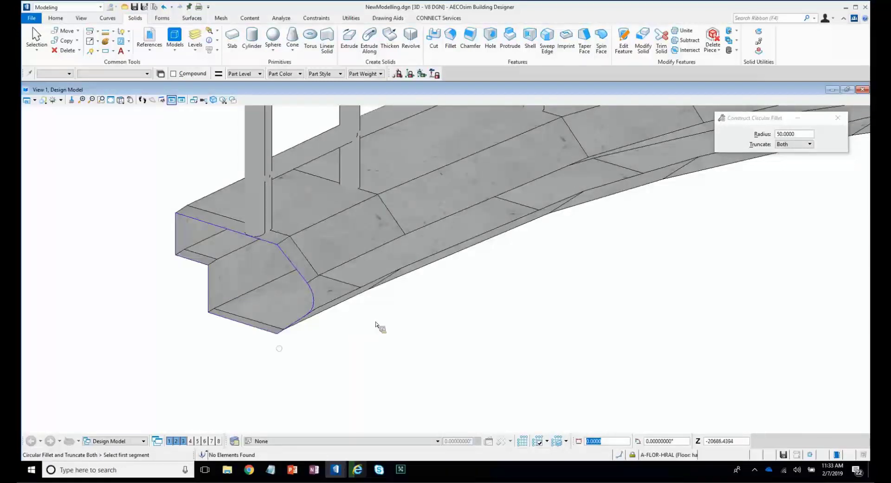
pyautogui.keyDown('shift'); pyautogui.moveTo(375, 324); pyautogui.dragTo(301, 357, button='middle'); pyautogui.keyUp('shift')
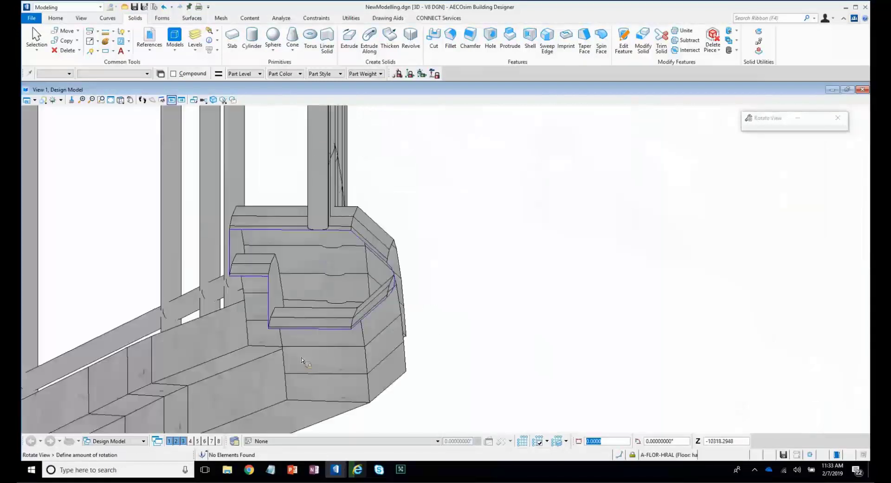
pyautogui.click(172, 100)
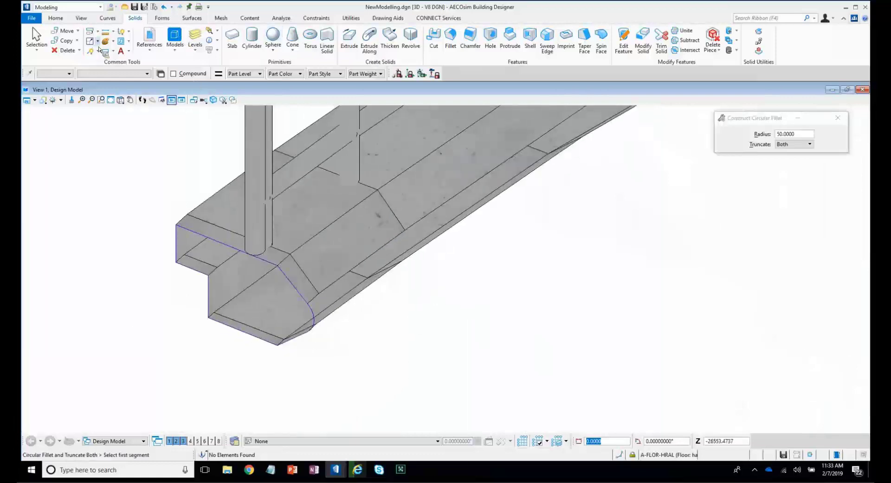
pyautogui.click(128, 31)
pyautogui.click(781, 133)
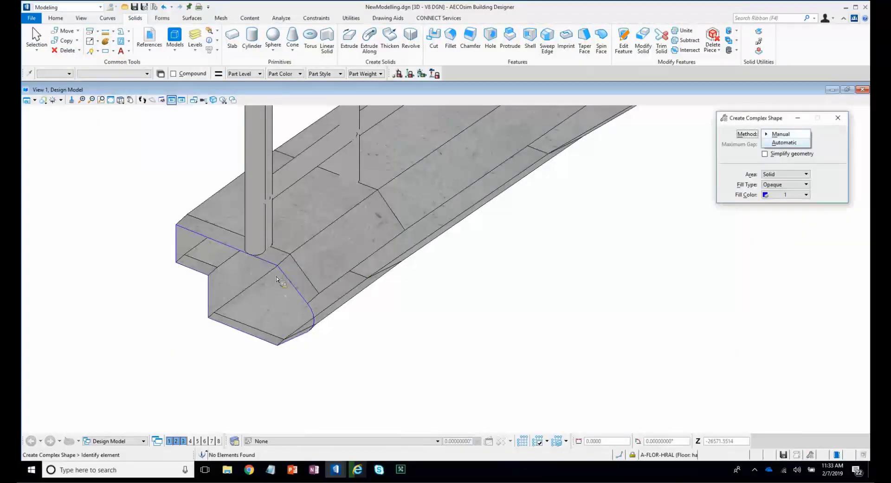
pyautogui.click(784, 142)
pyautogui.click(264, 260)
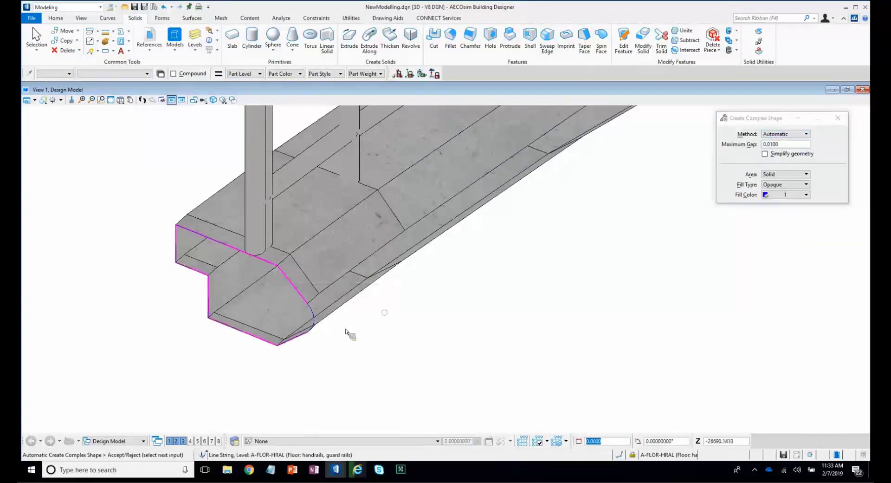
pyautogui.click(346, 329)
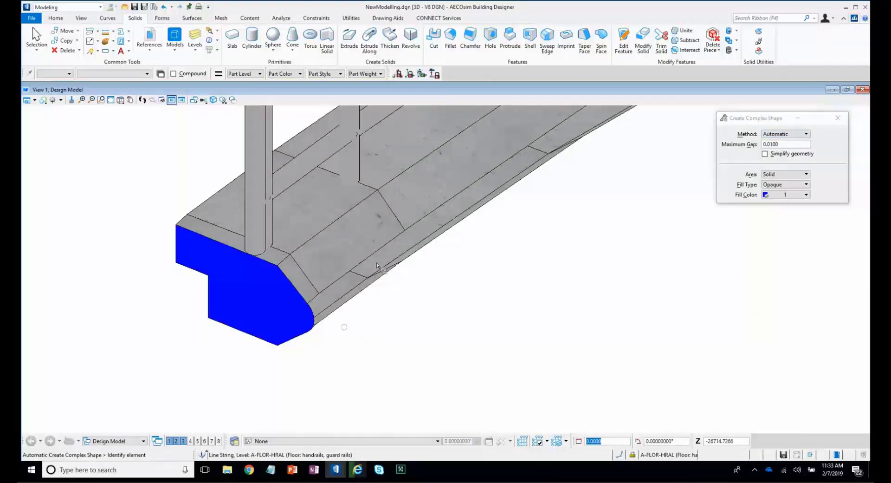
# Replace the input element of the curb's extrusion feature with the new filleted complex shape.
pyautogui.rightClick(370, 228)
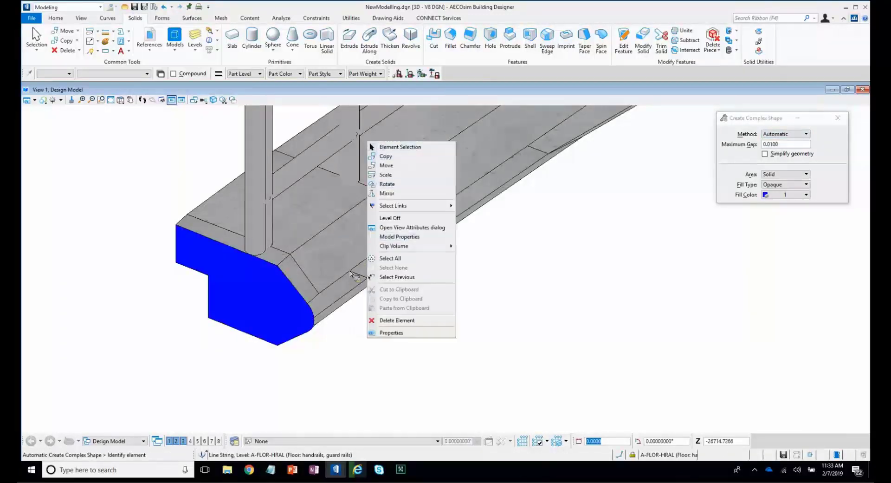
pyautogui.click(236, 288)
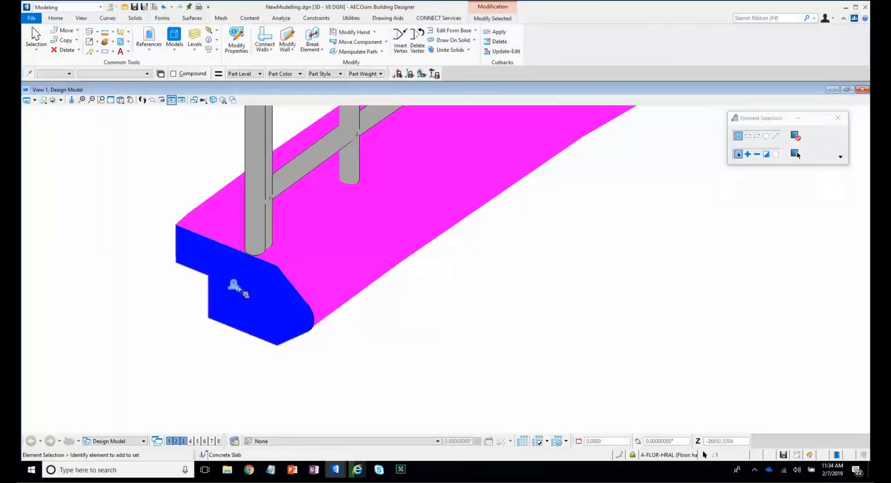
pyautogui.rightClick(260, 337)
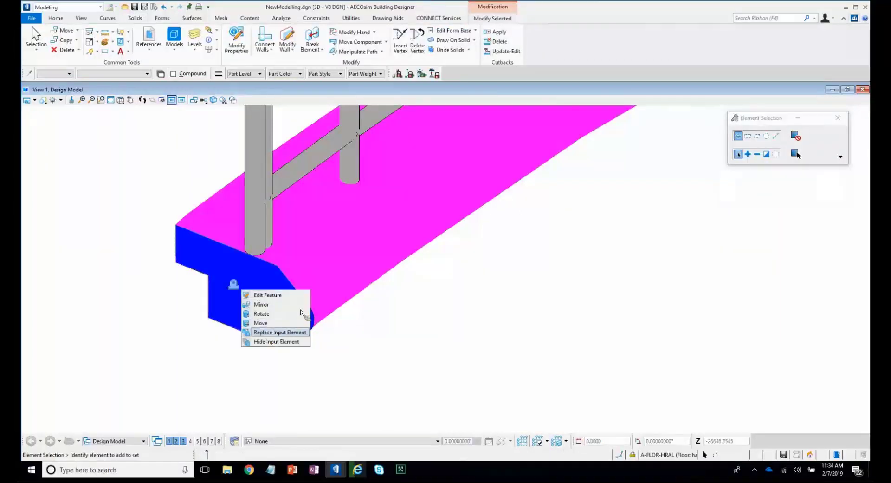
pyautogui.click(297, 332)
pyautogui.click(345, 332)
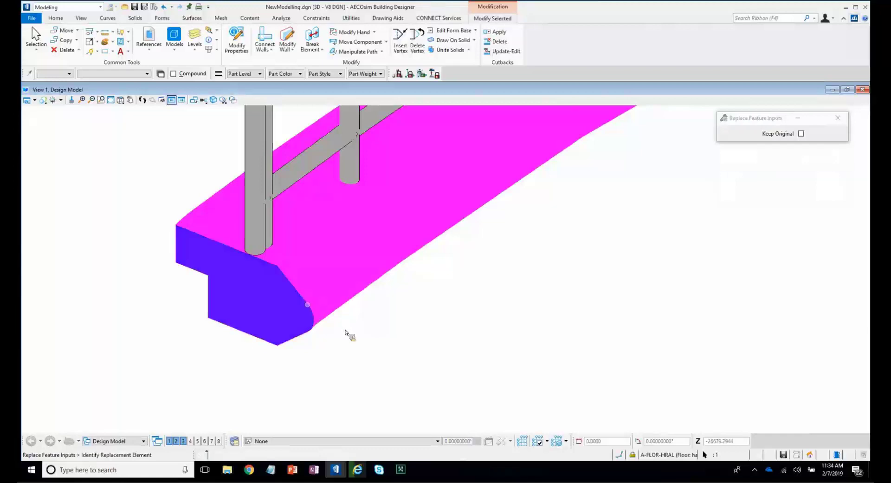
pyautogui.click(345, 332)
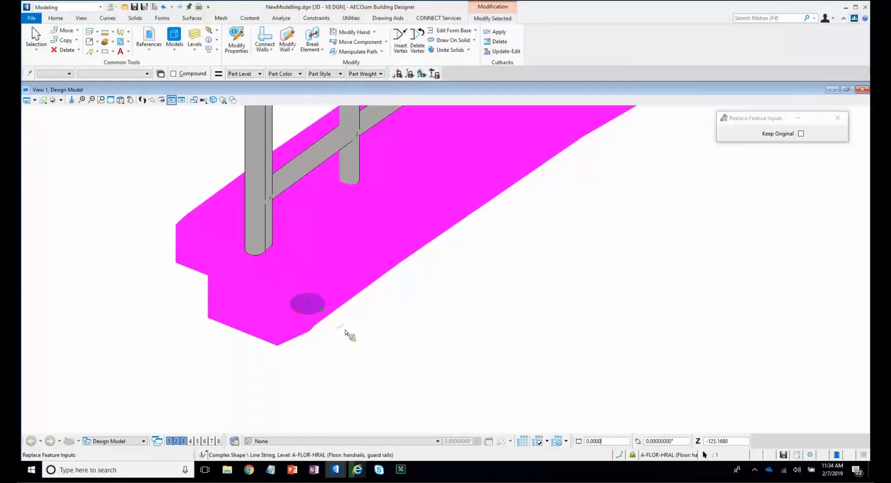
pyautogui.scroll(-4, 346, 332)
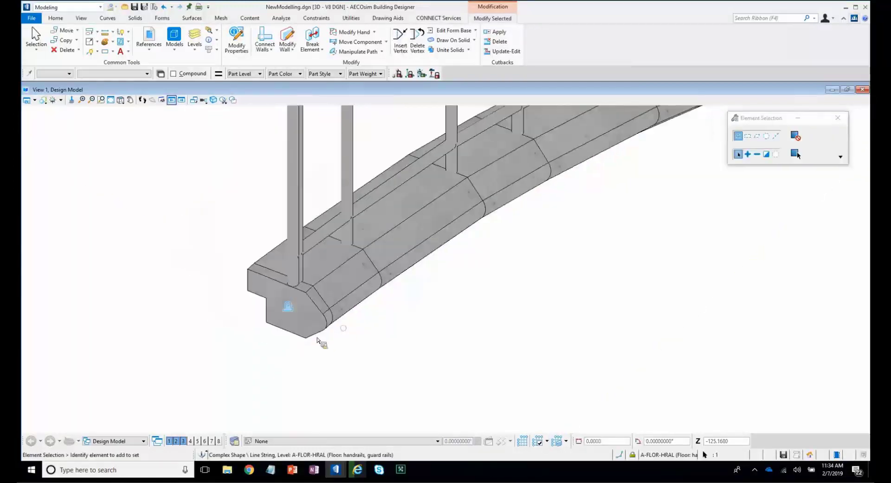
# Examine the reshaped curb beneath the curved railing from several angles, along its whole length.
pyautogui.scroll(4, 342, 327)
pyautogui.keyDown('shift'); pyautogui.moveTo(419, 319); pyautogui.dragTo(356, 401, button='middle'); pyautogui.keyUp('shift')
pyautogui.scroll(-3, 366, 390)
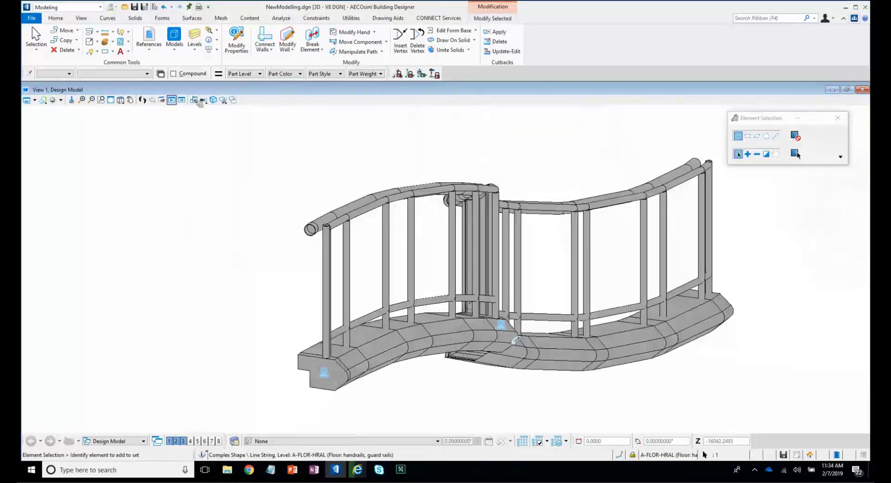
pyautogui.click(223, 101)
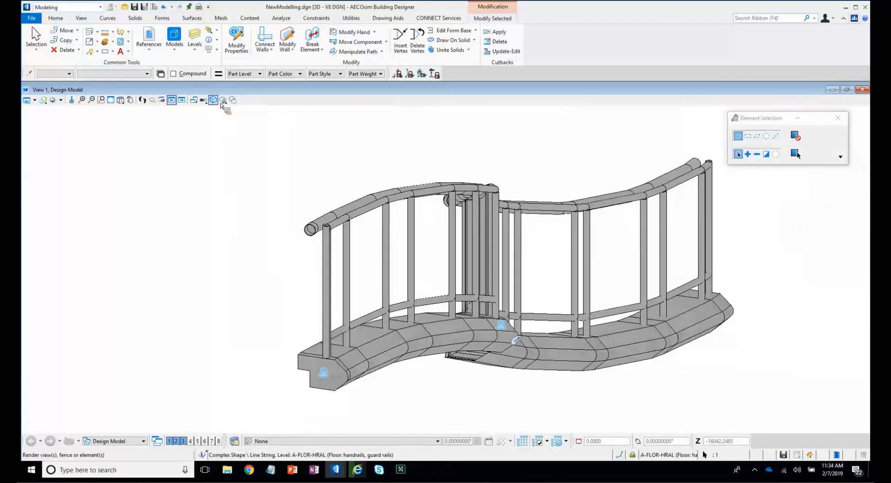
pyautogui.click(222, 101)
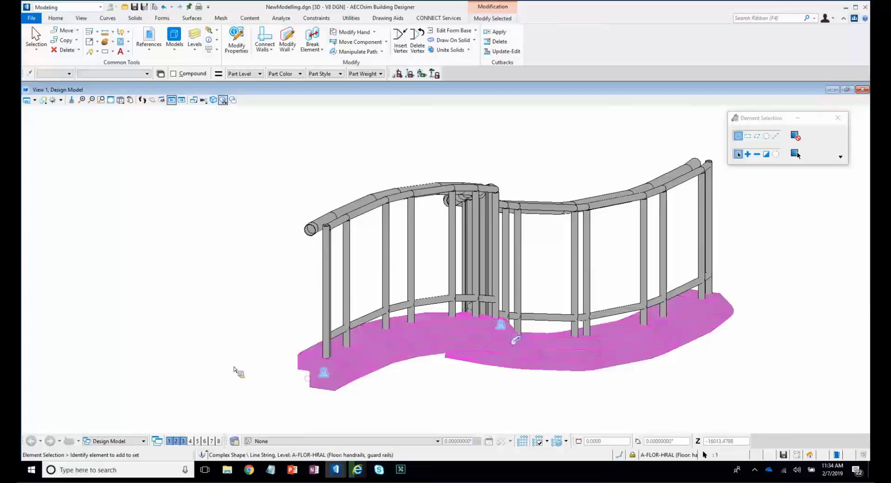
pyautogui.moveTo(258, 375); pyautogui.dragTo(234, 366, button='middle')
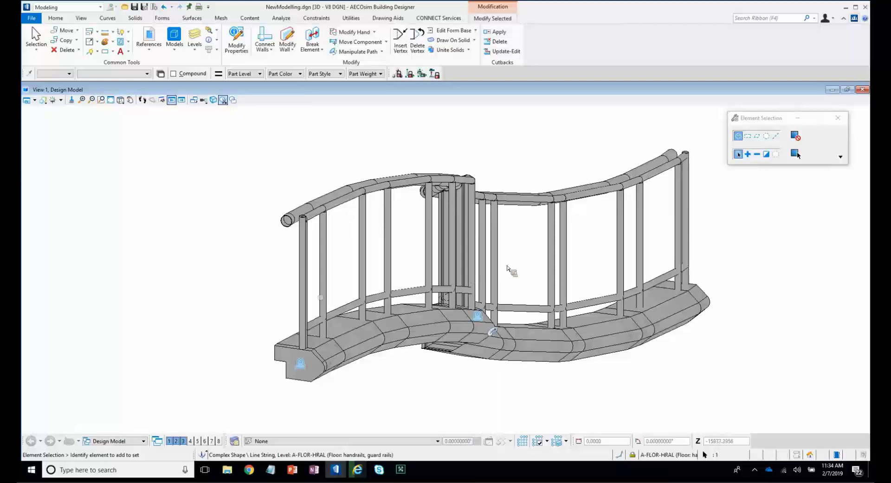
pyautogui.scroll(-2, 509, 268)
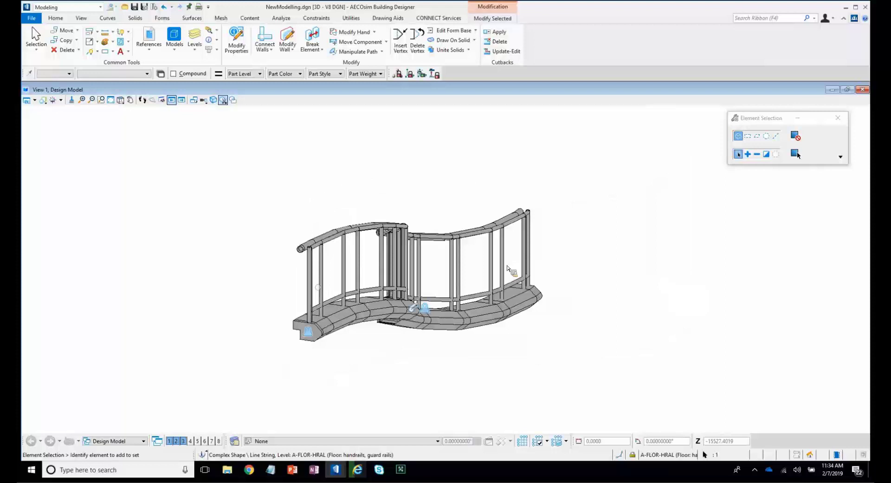
pyautogui.scroll(-2, 481, 269)
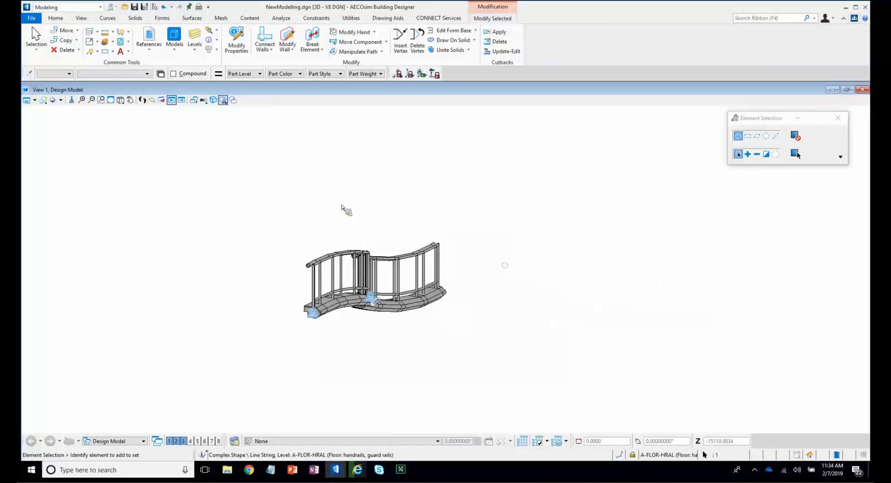
pyautogui.keyDown('shift'); pyautogui.moveTo(271, 262); pyautogui.dragTo(272, 262, button='middle'); pyautogui.keyUp('shift')
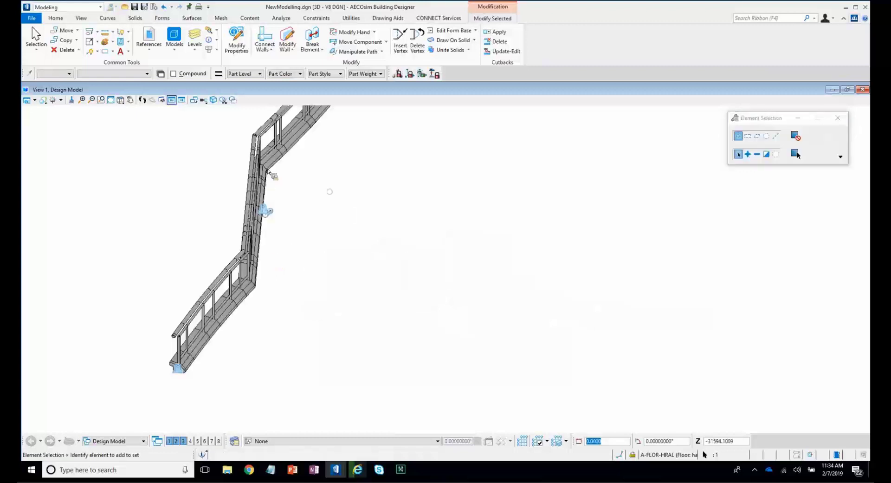
pyautogui.keyDown('shift'); pyautogui.moveTo(272, 175); pyautogui.dragTo(327, 155, button='middle'); pyautogui.keyUp('shift')
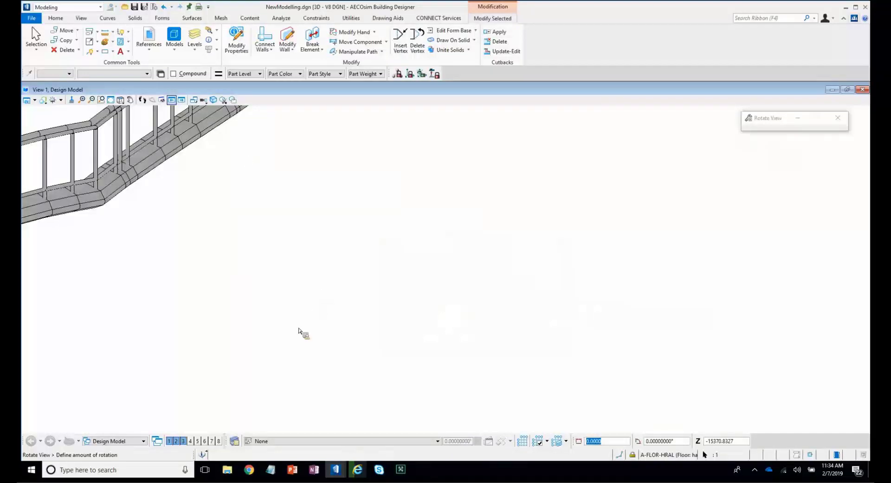
pyautogui.keyDown('shift'); pyautogui.moveTo(299, 331); pyautogui.dragTo(327, 318, button='middle'); pyautogui.keyUp('shift')
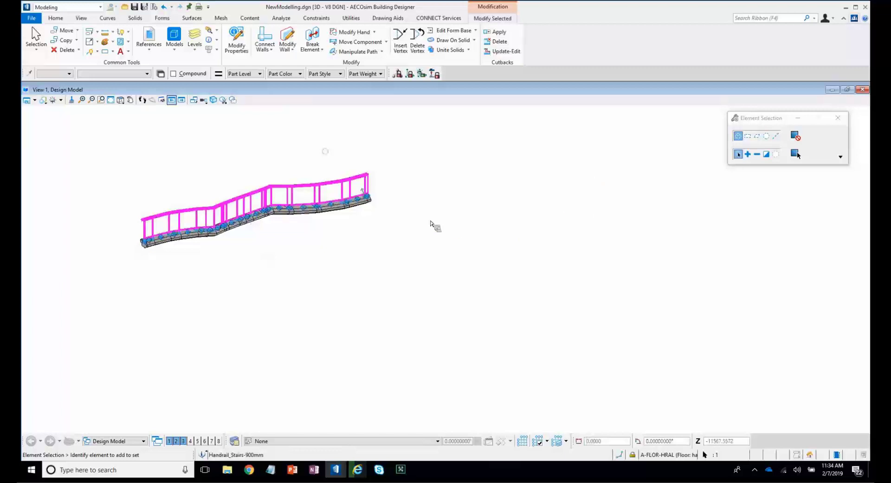
# Try reshaping the curved surface by moving one control point of its profile curve, and undo the change.
pyautogui.click(433, 139)
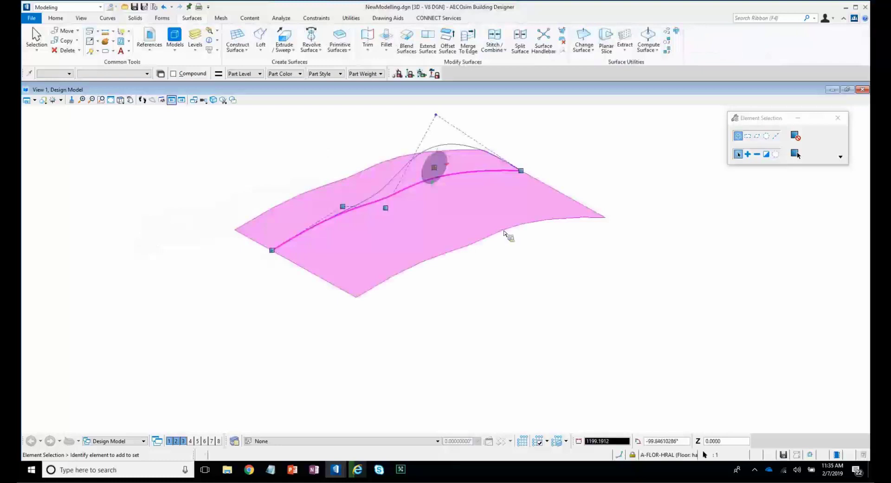
pyautogui.click(314, 298)
pyautogui.keyDown('shift'); pyautogui.moveTo(439, 330); pyautogui.dragTo(455, 338, button='middle'); pyautogui.keyUp('shift')
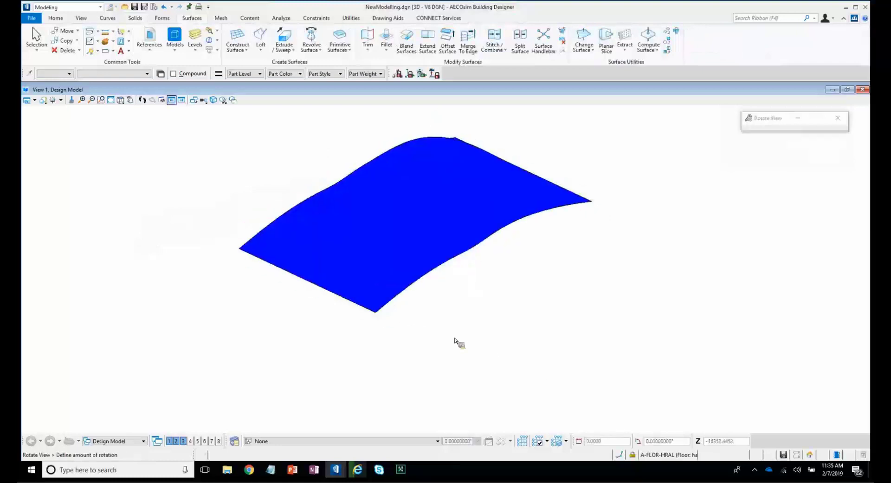
pyautogui.scroll(-3, 494, 294)
pyautogui.scroll(3, 493, 293)
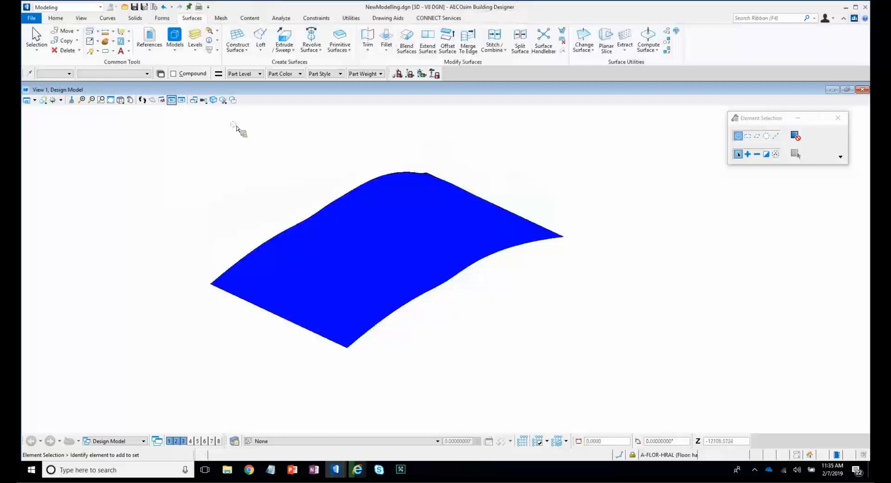
pyautogui.click(164, 7)
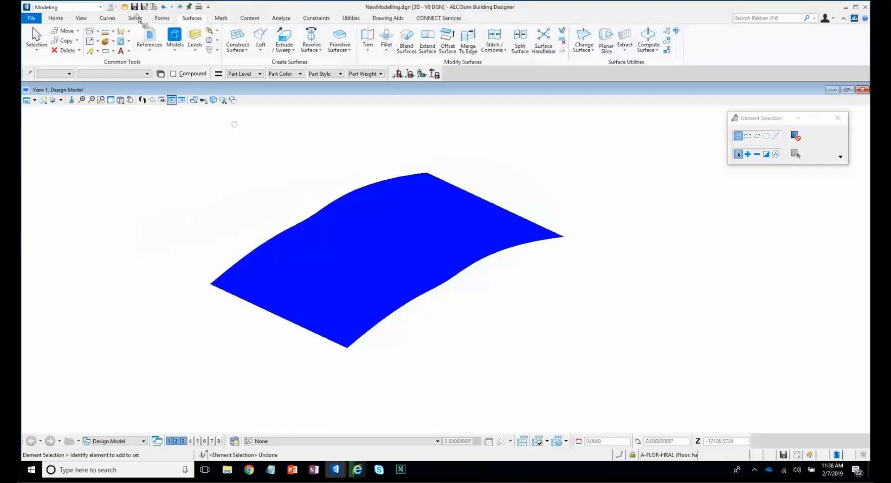
# Thicken the curved surface into a solid 200 mm thick in the Backward direction.
pyautogui.scroll(2, 458, 68)
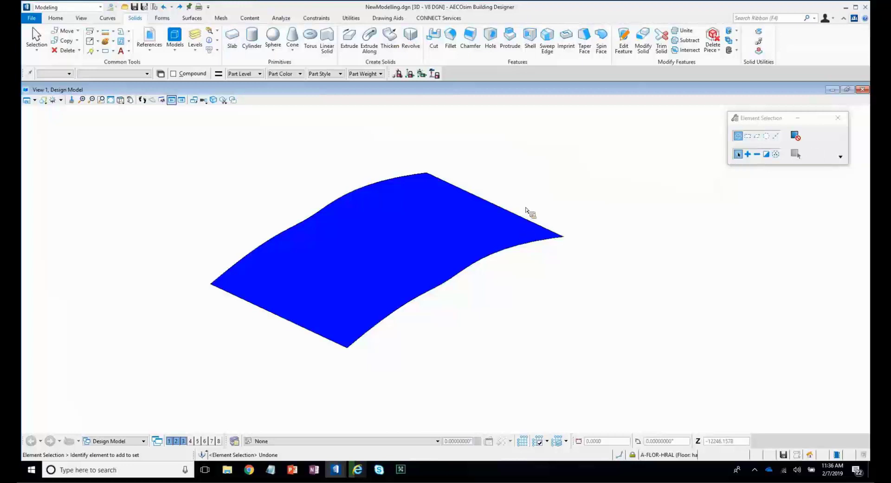
pyautogui.click(527, 215)
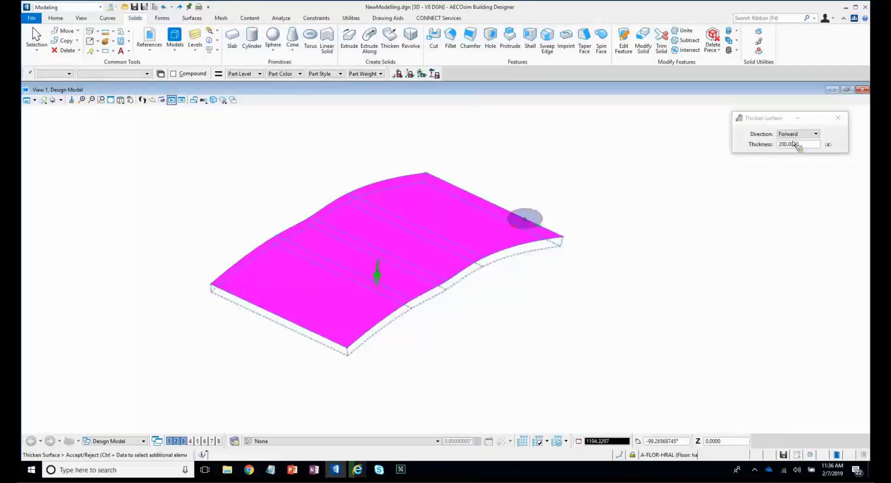
pyautogui.click(798, 134)
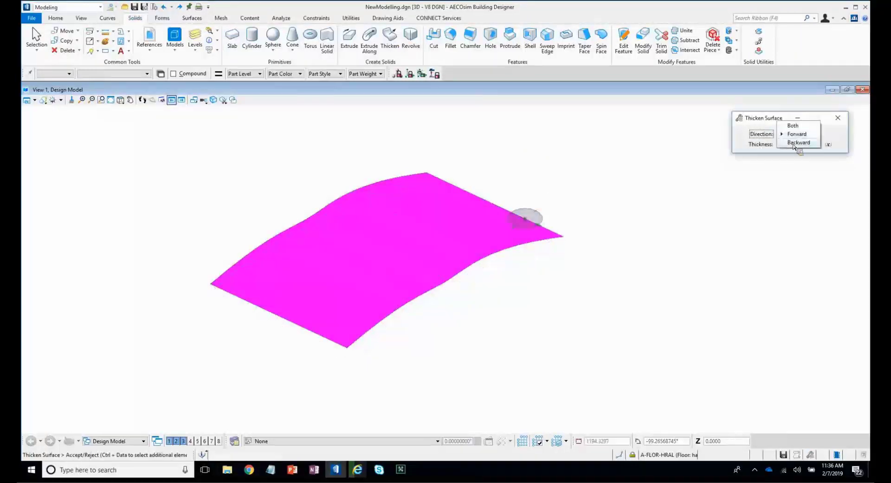
pyautogui.click(498, 166)
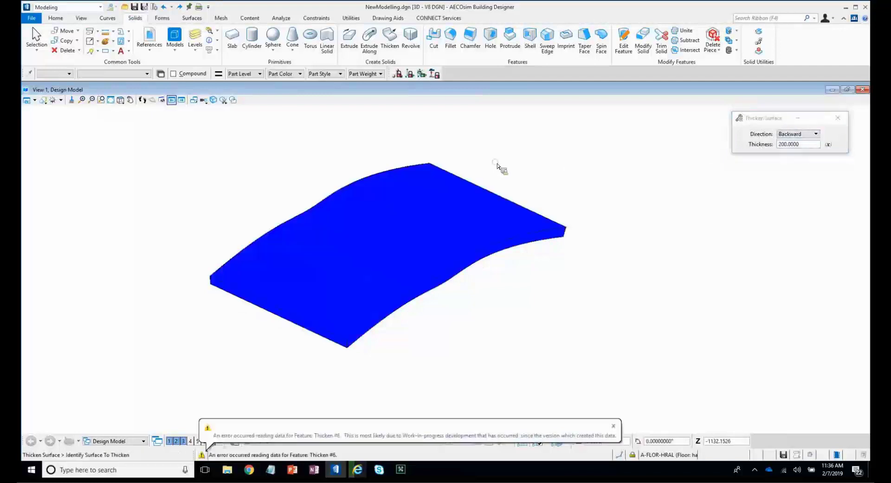
pyautogui.scroll(-2, 496, 174)
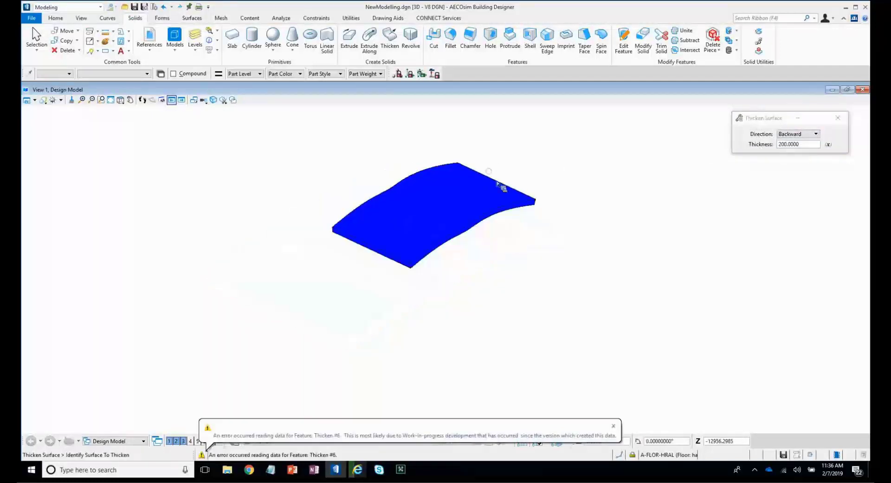
pyautogui.scroll(2, 405, 179)
pyautogui.keyDown('shift'); pyautogui.moveTo(405, 178); pyautogui.dragTo(581, 230, button='middle'); pyautogui.keyUp('shift')
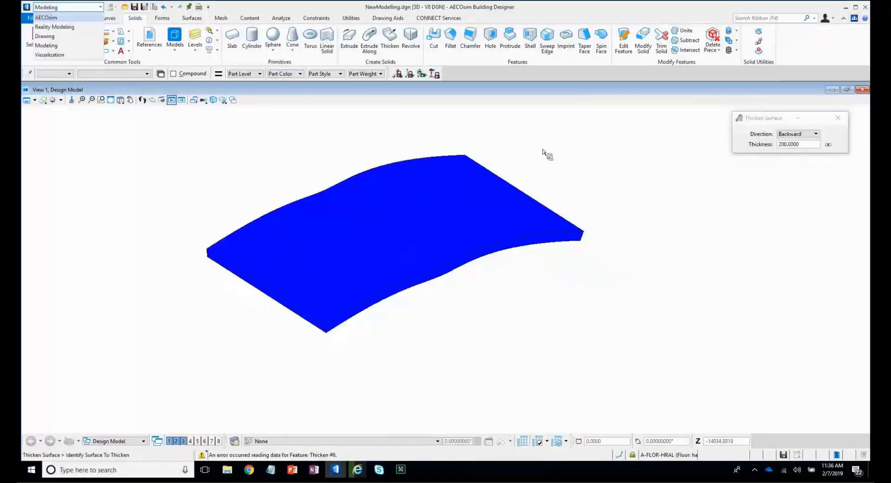
# Add Concrete Slab instance data to the thickened solid, with slab type Floor and a thickness of 200 mm.
pyautogui.press('Return')
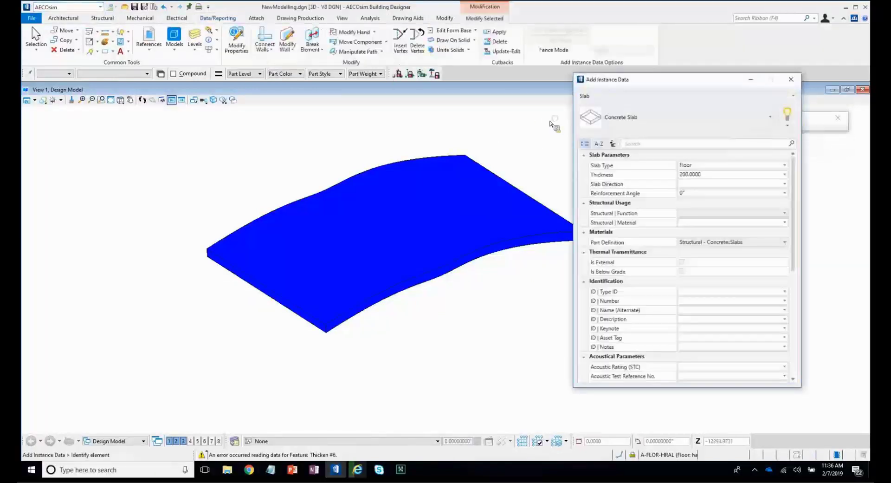
pyautogui.click(460, 153)
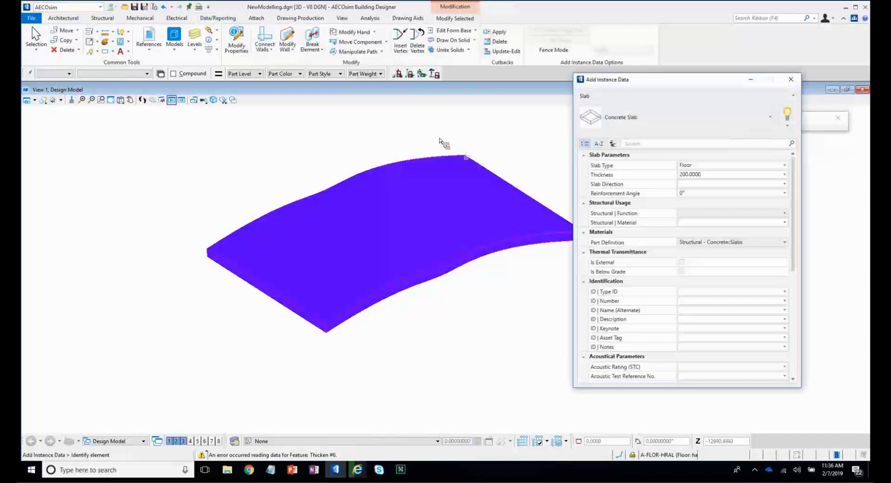
pyautogui.click(439, 141)
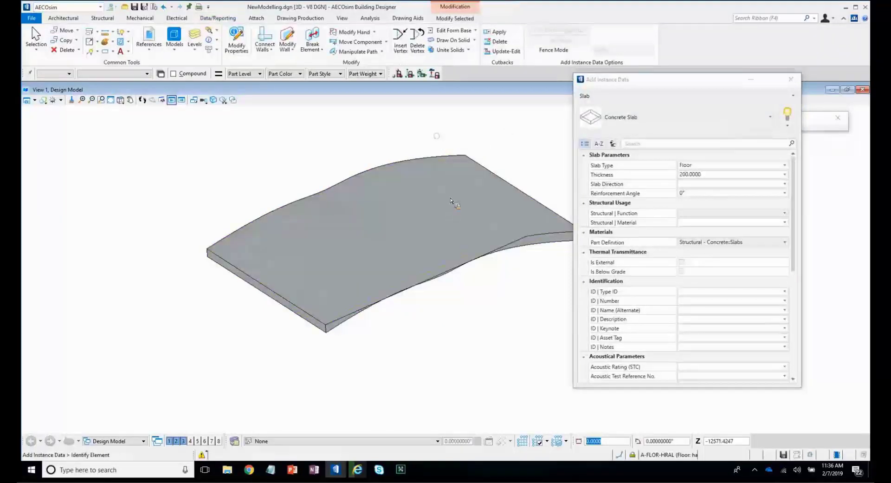
pyautogui.scroll(-2, 438, 137)
pyautogui.keyDown('shift'); pyautogui.moveTo(453, 190); pyautogui.dragTo(534, 145, button='middle'); pyautogui.keyUp('shift')
pyautogui.keyDown('shift'); pyautogui.moveTo(523, 189); pyautogui.dragTo(146, 249, button='middle'); pyautogui.keyUp('shift')
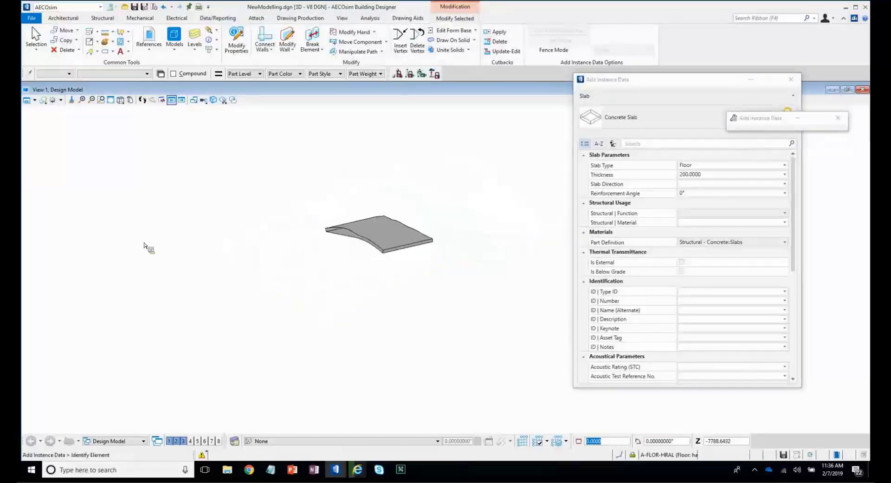
pyautogui.keyDown('shift'); pyautogui.moveTo(251, 269); pyautogui.dragTo(260, 251, button='middle'); pyautogui.keyUp('shift')
pyautogui.scroll(3, 249, 135)
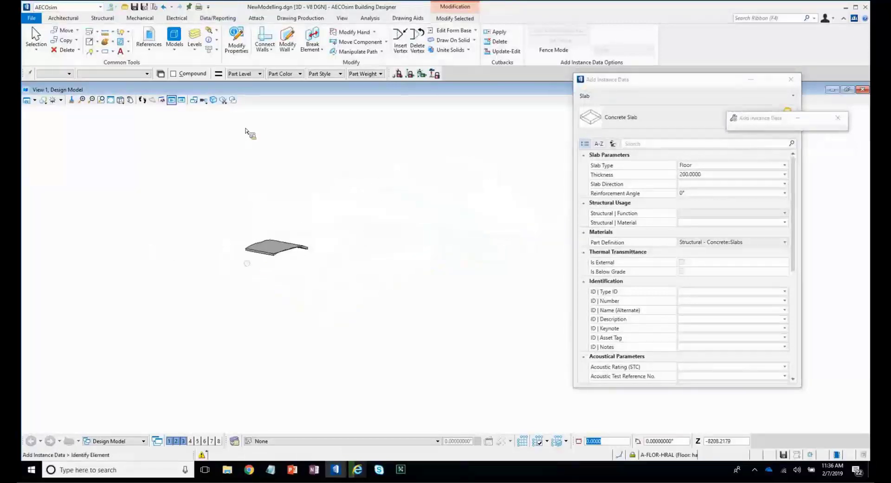
pyautogui.rightClick(362, 279)
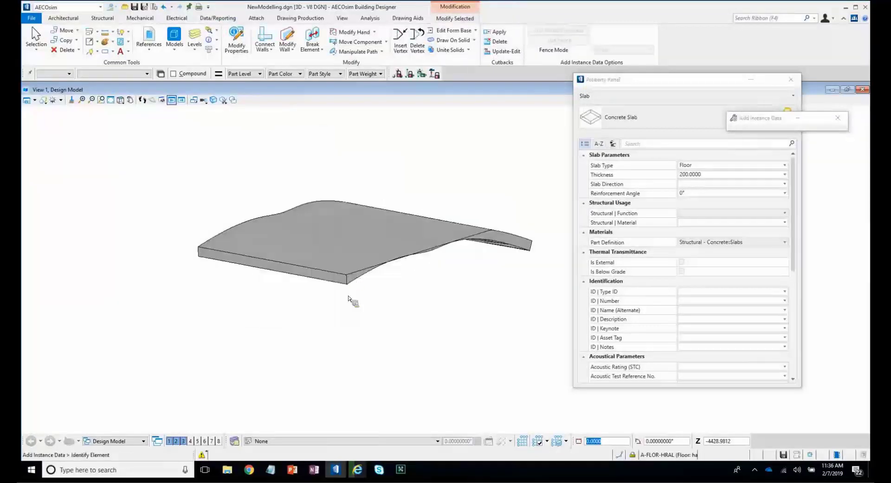
# Select the concrete slab and raise the middle control point of the profile curve along one curved edge.
pyautogui.click(352, 300)
pyautogui.click(351, 288)
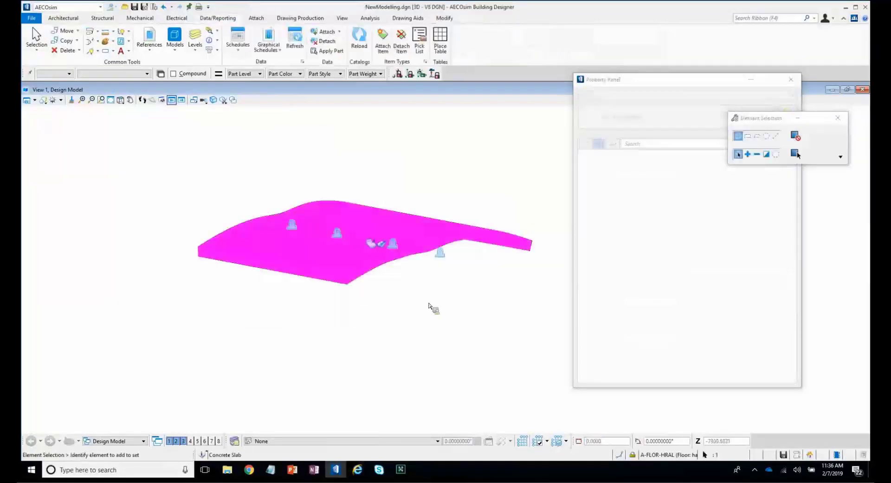
pyautogui.scroll(-1, 392, 347)
pyautogui.keyDown('shift'); pyautogui.moveTo(393, 346); pyautogui.dragTo(328, 256, button='middle'); pyautogui.keyUp('shift')
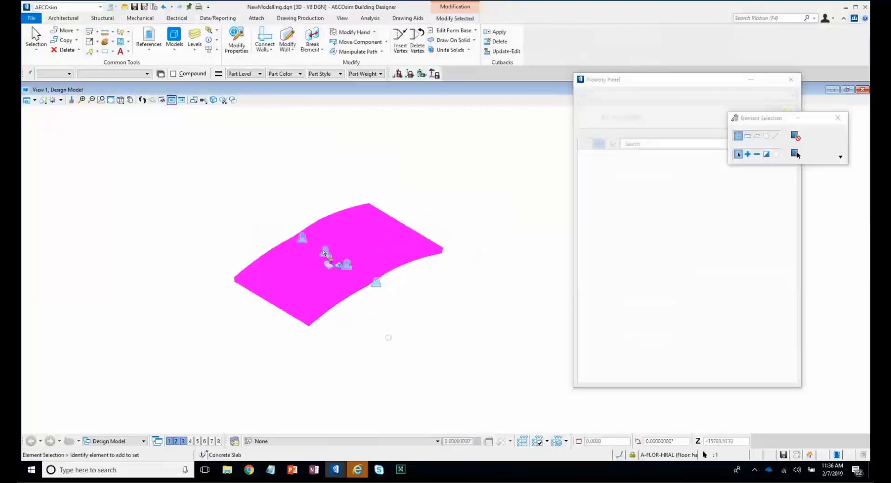
pyautogui.click(300, 251)
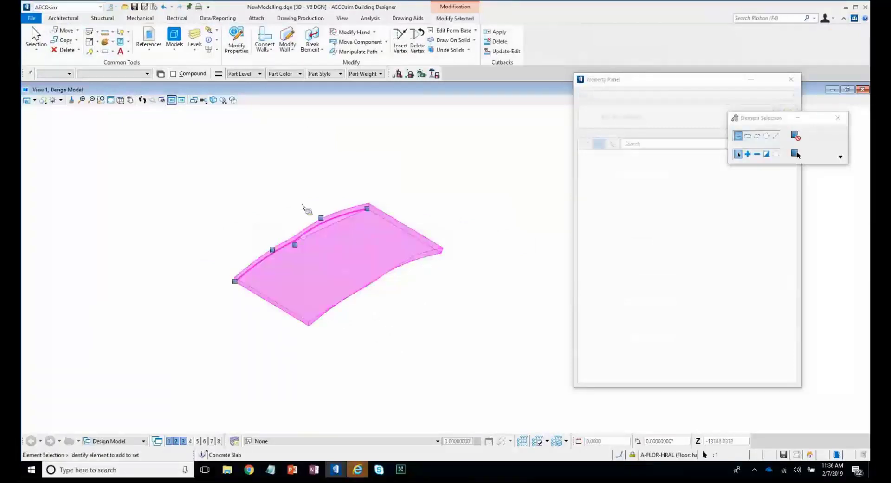
pyautogui.click(304, 206)
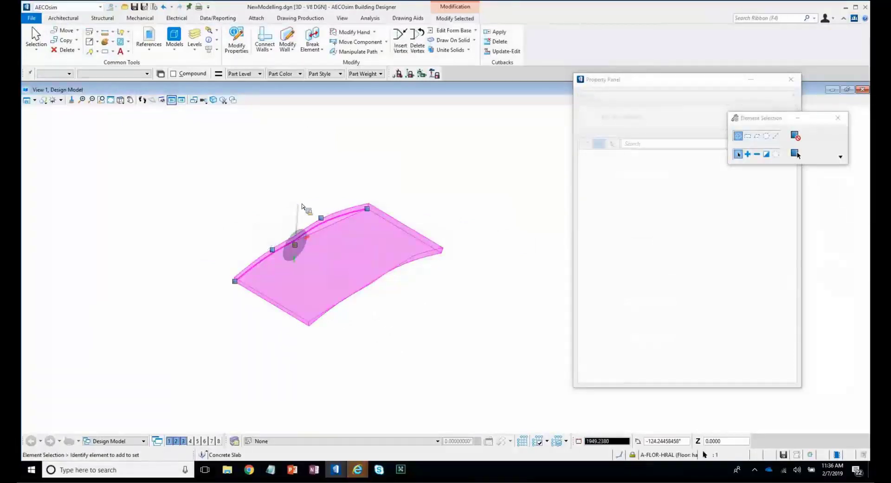
pyautogui.moveTo(504, 265)
pyautogui.keyDown('shift'); pyautogui.mouseDown(button='middle')
pyautogui.moveTo(506, 293)
pyautogui.moveTo(510, 254)
pyautogui.mouseUp(button='middle'); pyautogui.keyUp('shift')
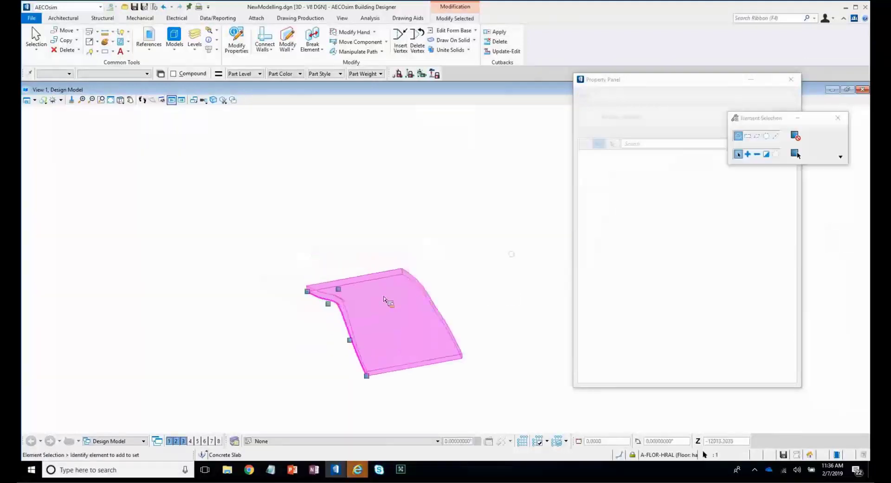
pyautogui.click(499, 259)
# Raise the middle control point of the profile curve along the slab's opposite curved edge.
pyautogui.keyDown('shift'); pyautogui.moveTo(403, 346); pyautogui.dragTo(454, 319, button='middle'); pyautogui.keyUp('shift')
pyautogui.click(453, 319)
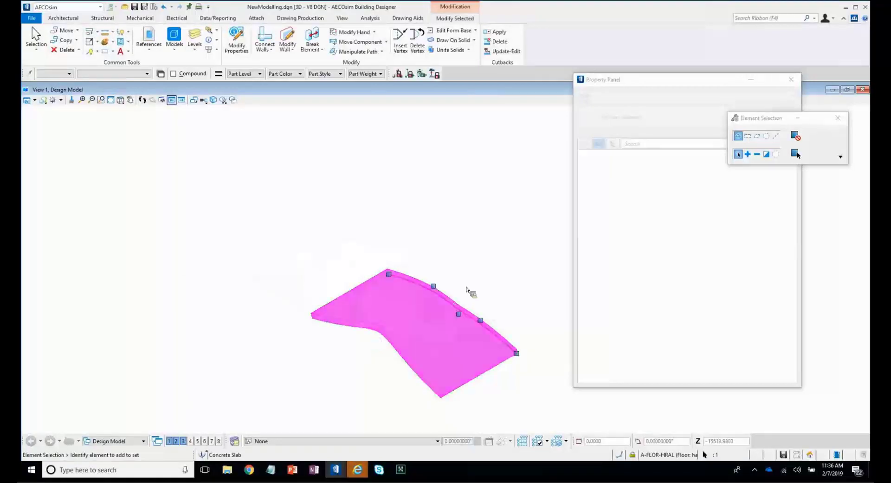
pyautogui.click(459, 314)
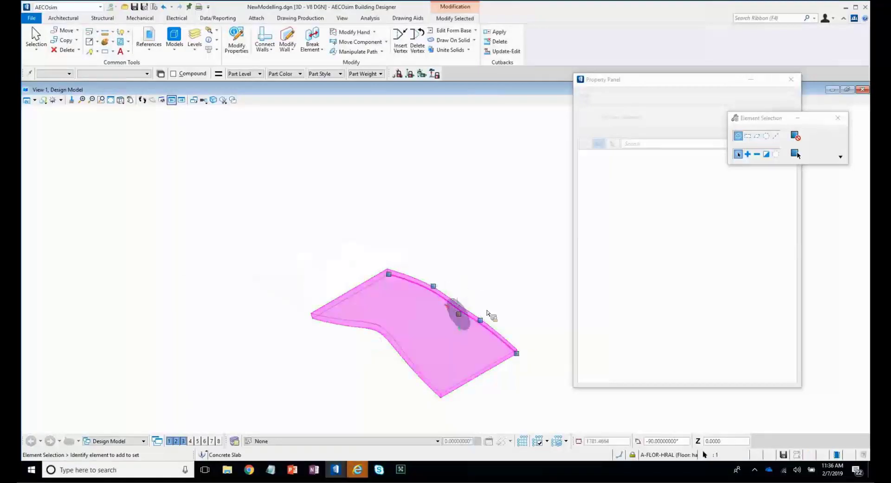
pyautogui.click(461, 282)
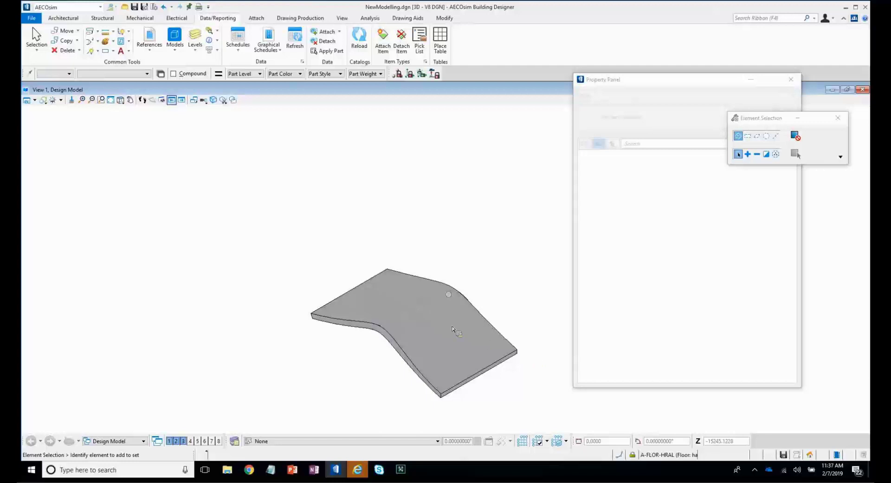
# Select the whole curved concrete slab and delete it from the model.
pyautogui.keyDown('shift'); pyautogui.moveTo(454, 328); pyautogui.dragTo(452, 352, button='middle'); pyautogui.keyUp('shift')
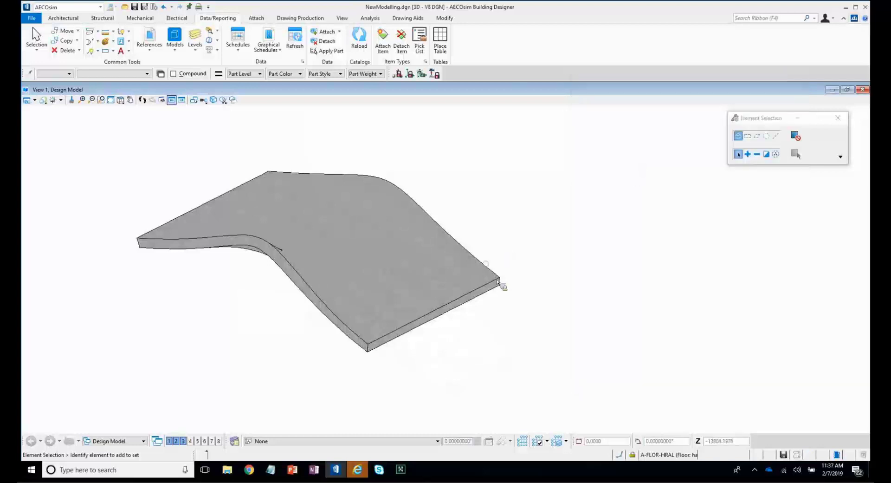
pyautogui.click(373, 206)
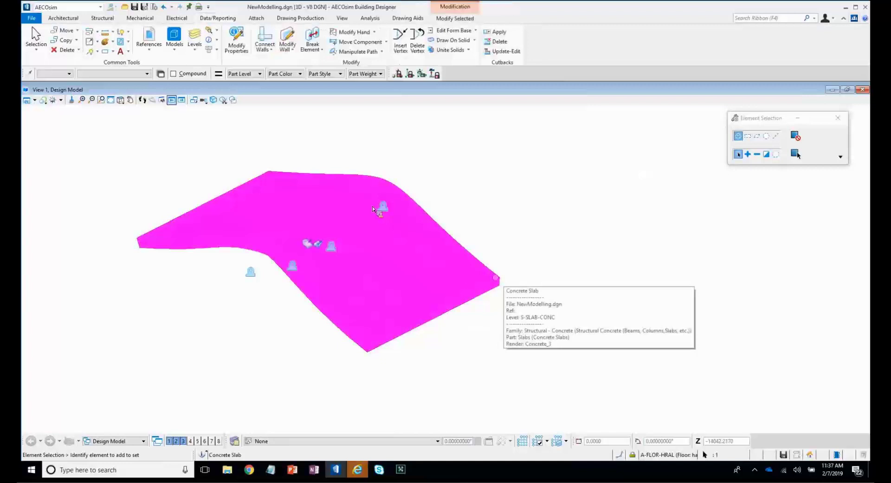
pyautogui.click(517, 246)
pyautogui.scroll(2, 516, 246)
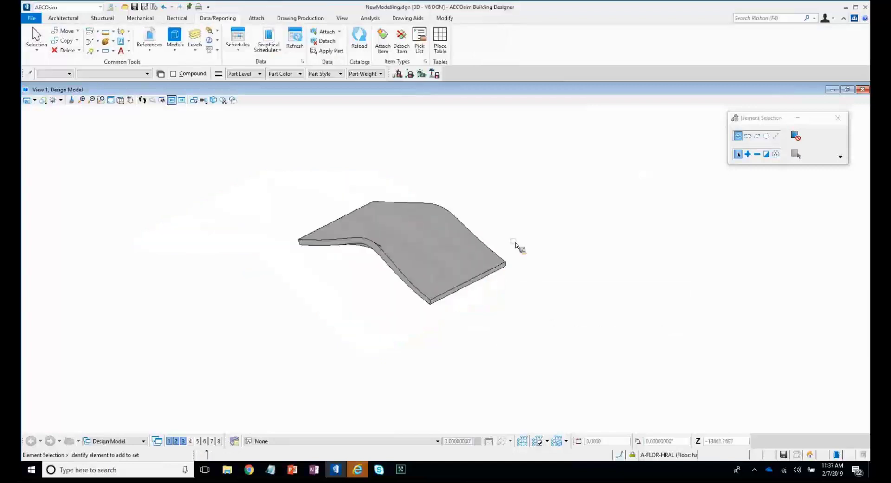
pyautogui.scroll(-3, 515, 244)
pyautogui.moveTo(488, 192); pyautogui.dragTo(291, 351)
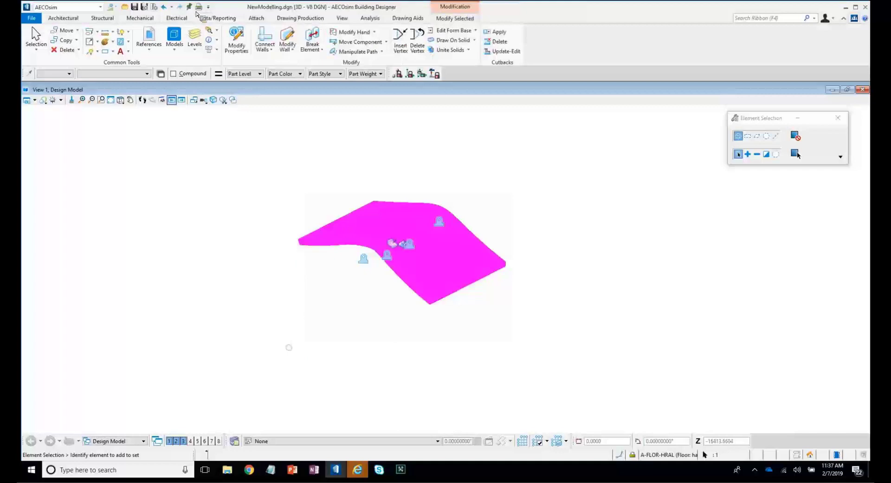
pyautogui.press('Delete')
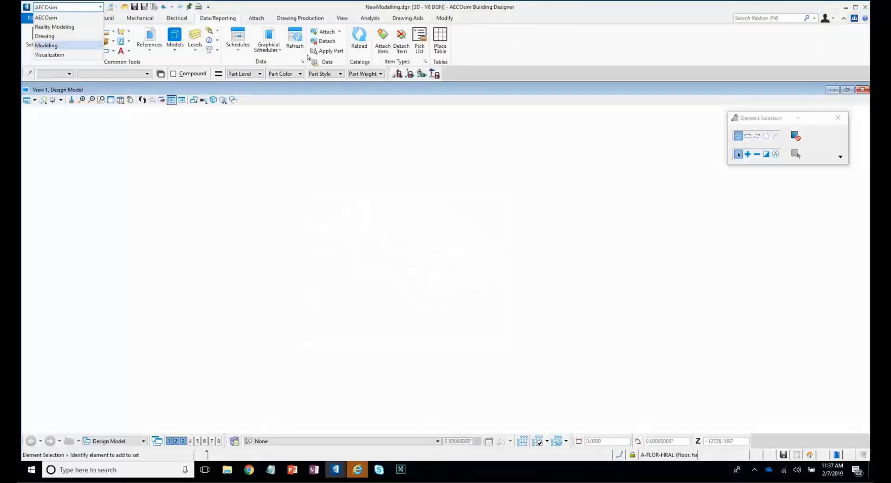
# Switch to the Modeling workflow's constraint tools and draw a rectangle of about 1109 by 689 mm with SmartLine.
pyautogui.press('Return')
pyautogui.click(312, 21)
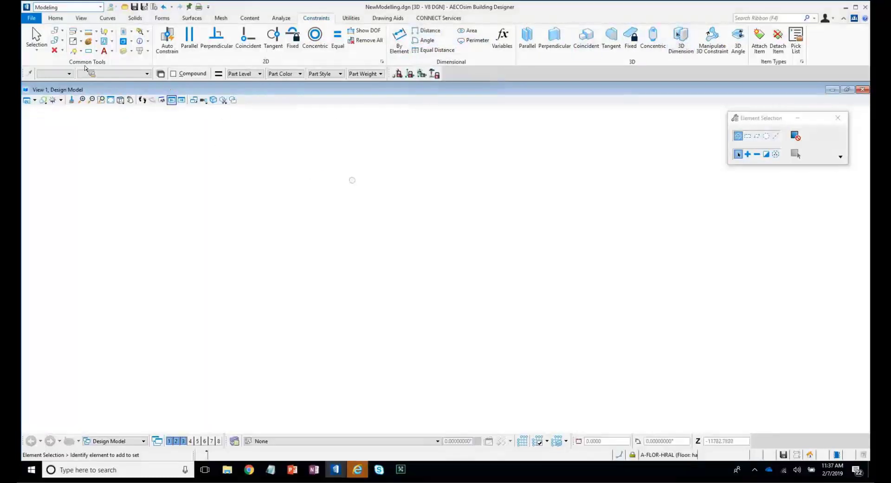
pyautogui.click(73, 50)
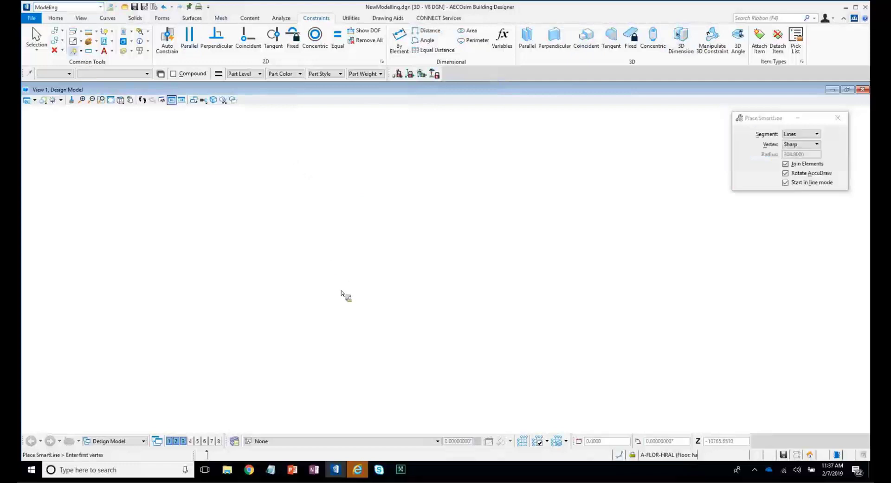
pyautogui.click(370, 299)
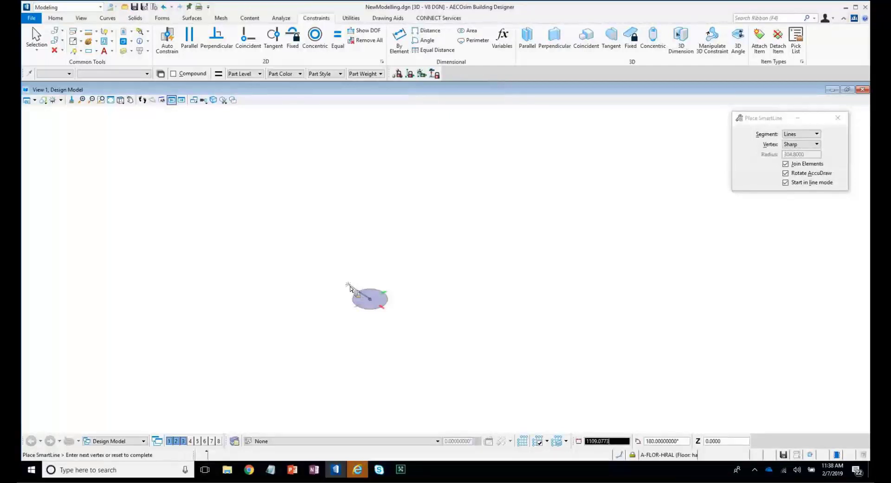
pyautogui.click(363, 281)
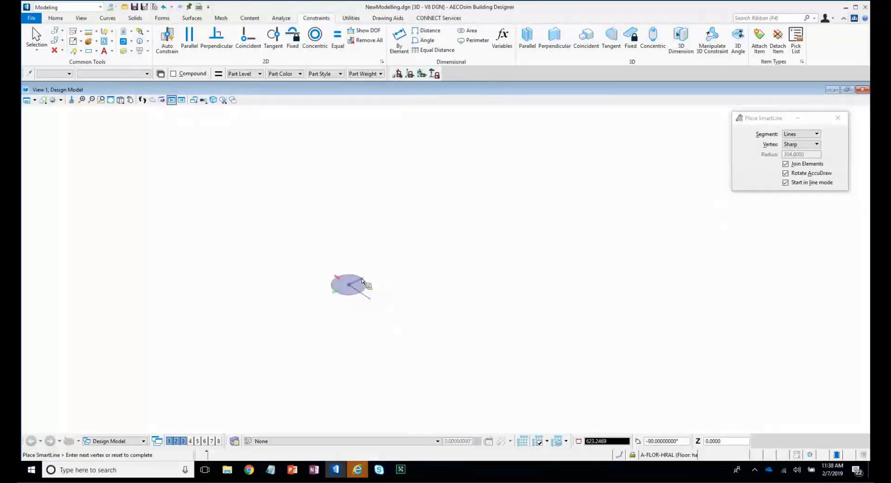
pyautogui.rightClick(302, 282)
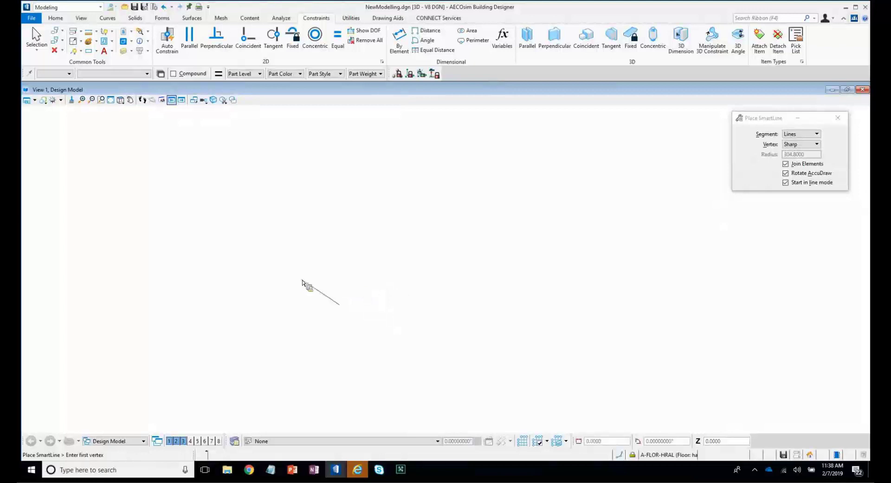
pyautogui.click(333, 268)
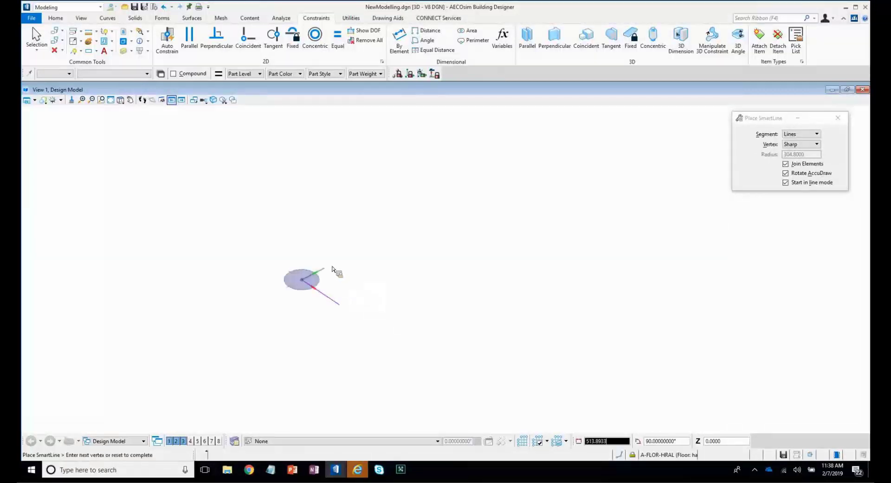
pyautogui.click(328, 266)
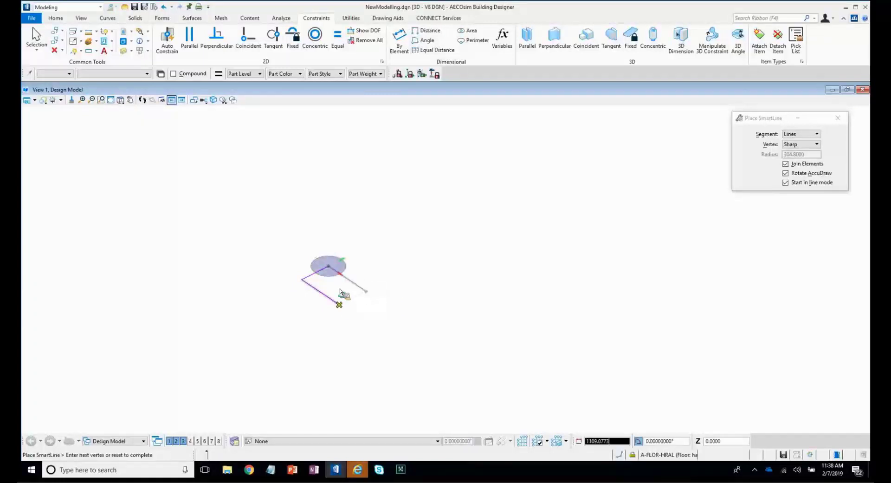
pyautogui.click(366, 292)
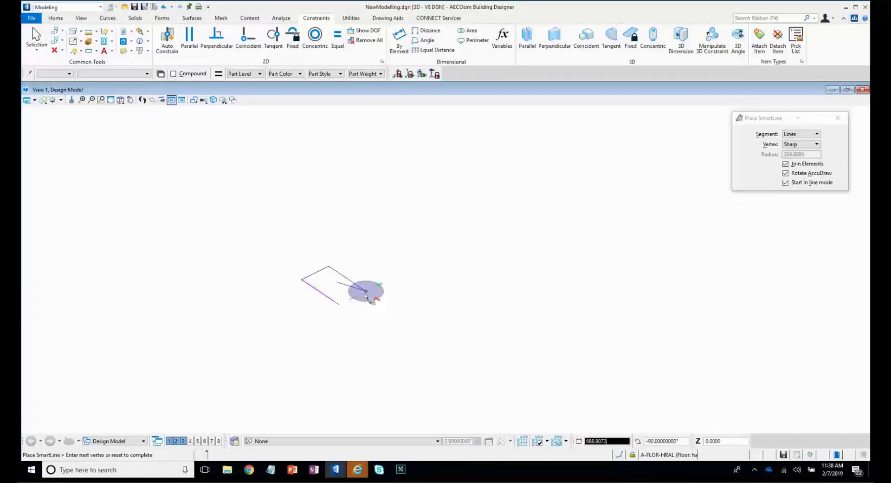
pyautogui.click(343, 308)
pyautogui.rightClick(160, 115)
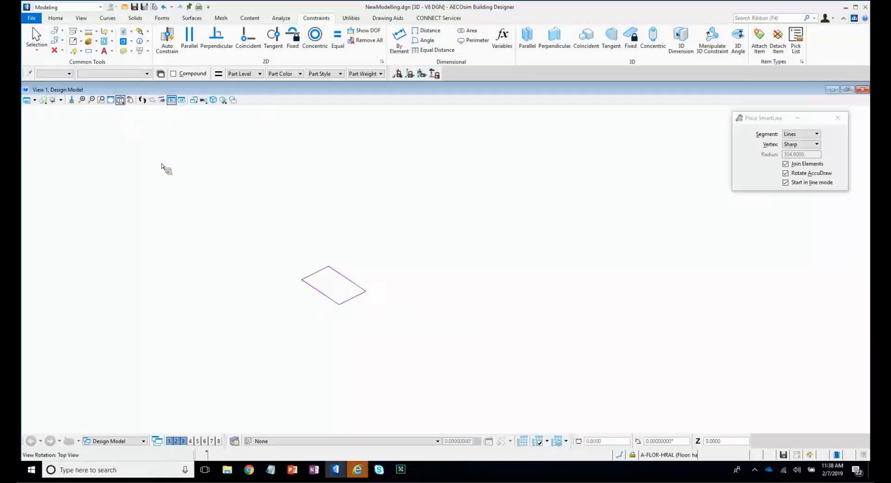
# Show the rectangle in Top view and create a local distance variable named Width.
pyautogui.click(121, 100)
pyautogui.click(131, 122)
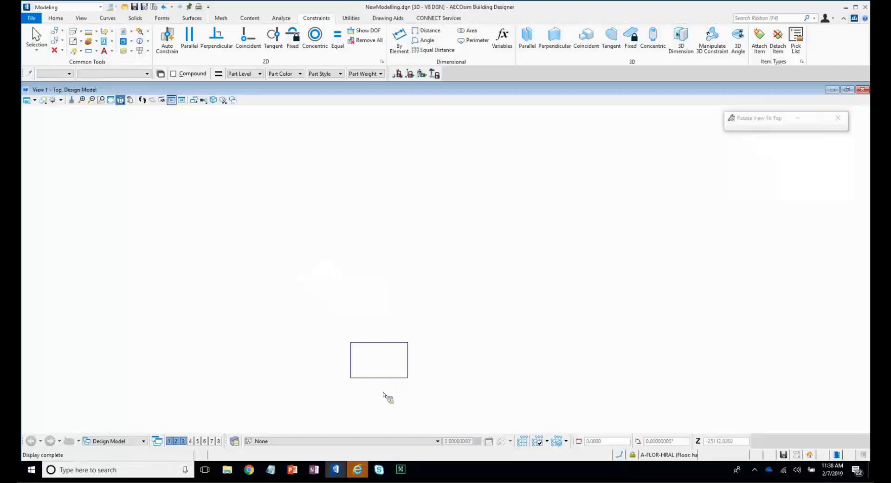
pyautogui.scroll(2, 384, 394)
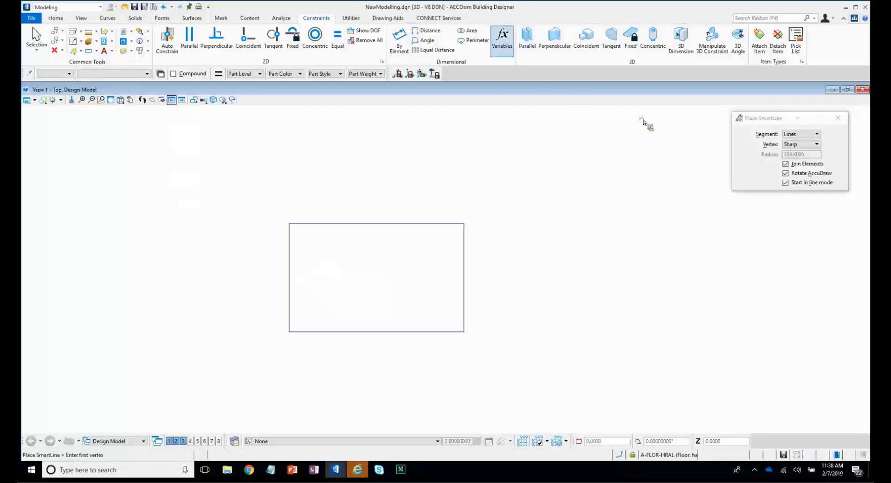
pyautogui.moveTo(519, 257); pyautogui.dragTo(529, 271)
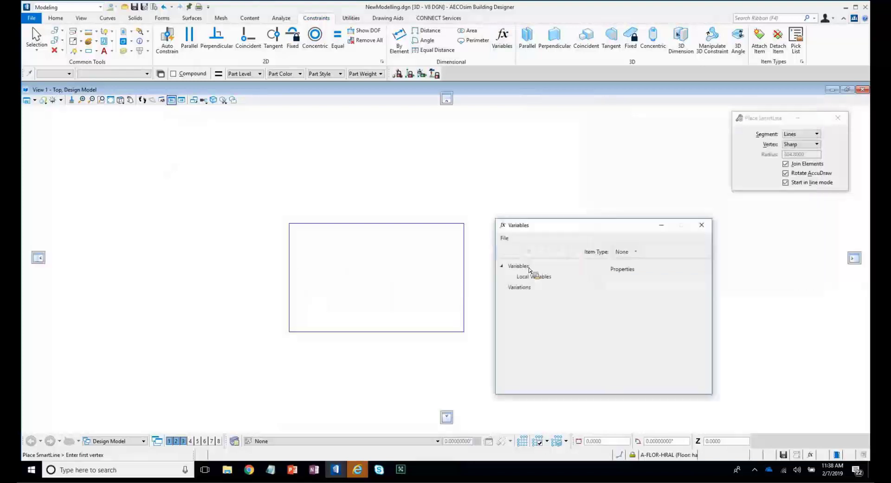
pyautogui.click(523, 262)
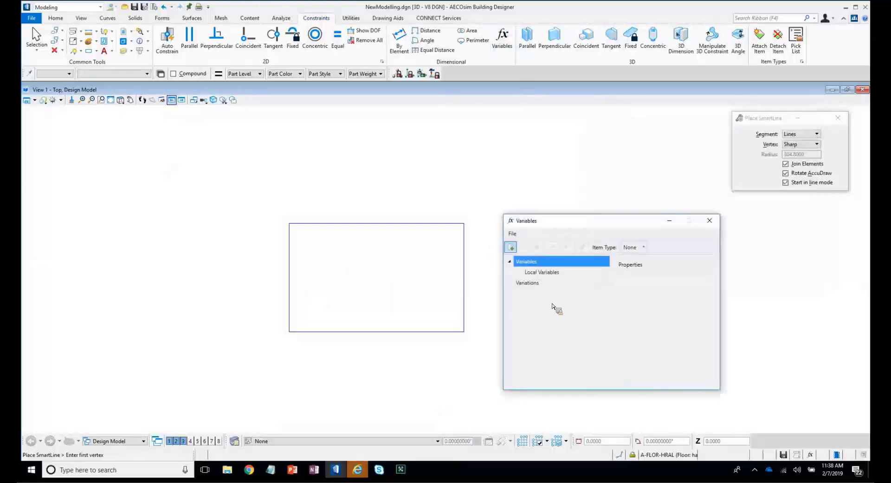
pyautogui.write('W')
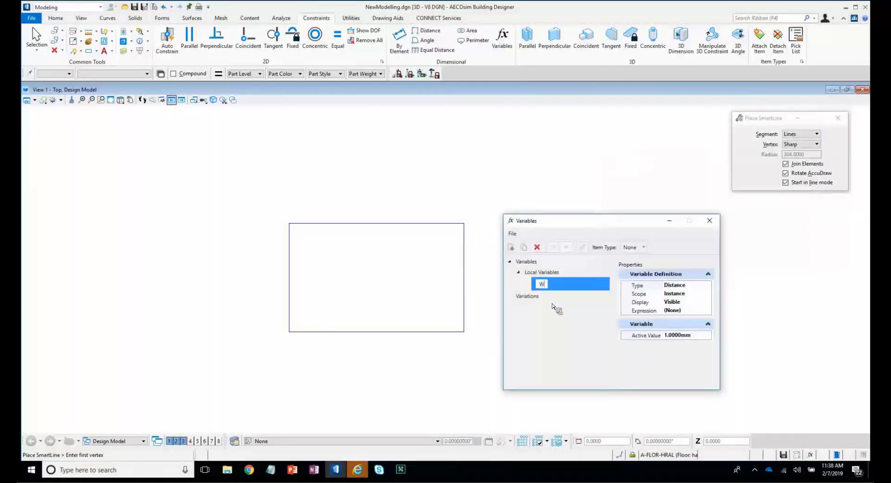
pyautogui.write('idth')
pyautogui.press('Return')
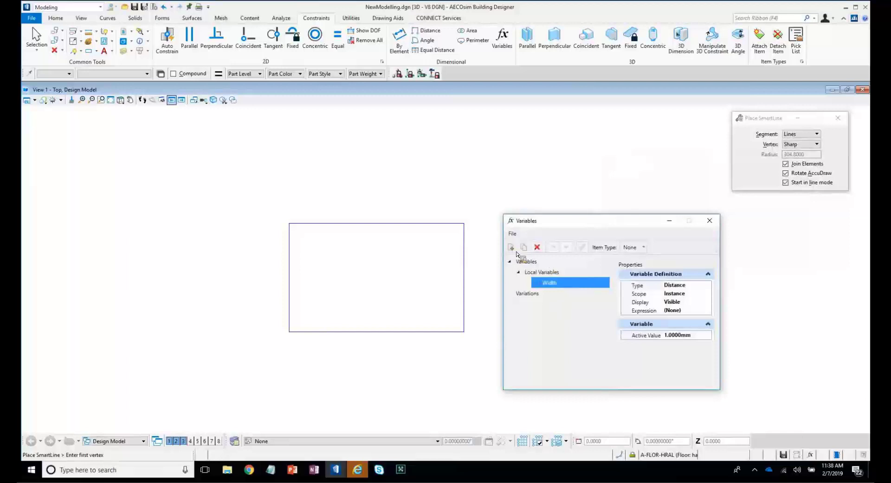
# Add two more local distance variables named Depth and Height.
pyautogui.click(516, 251)
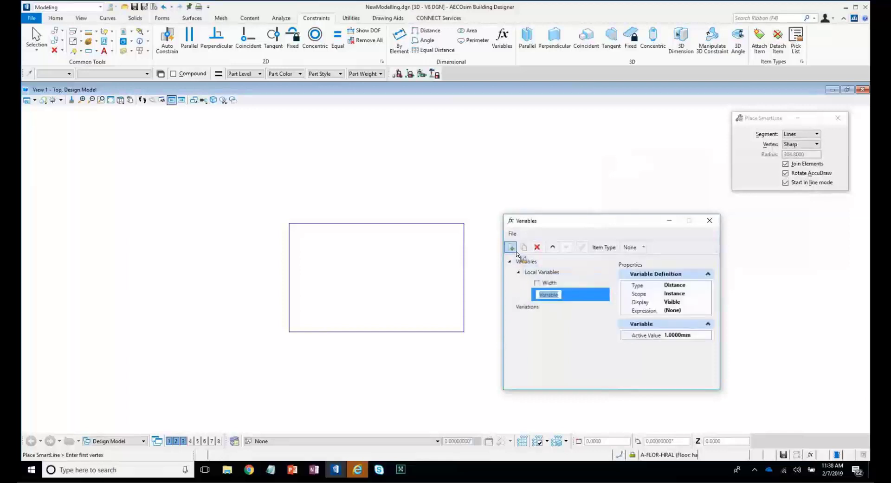
pyautogui.write('Dpeth')
pyautogui.press('Return')
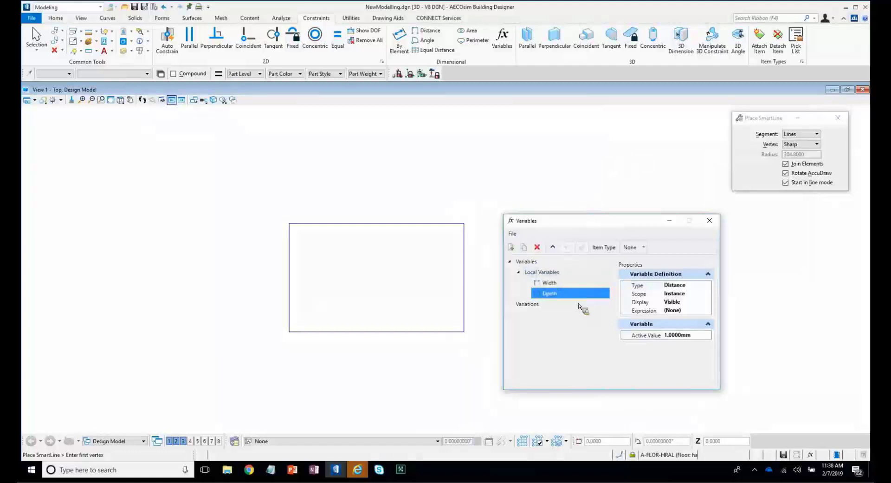
pyautogui.click(580, 292)
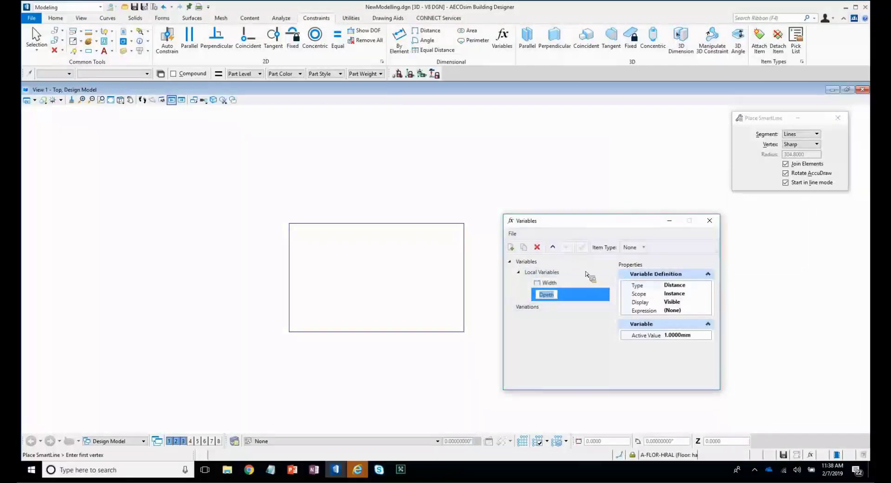
pyautogui.write('Depth')
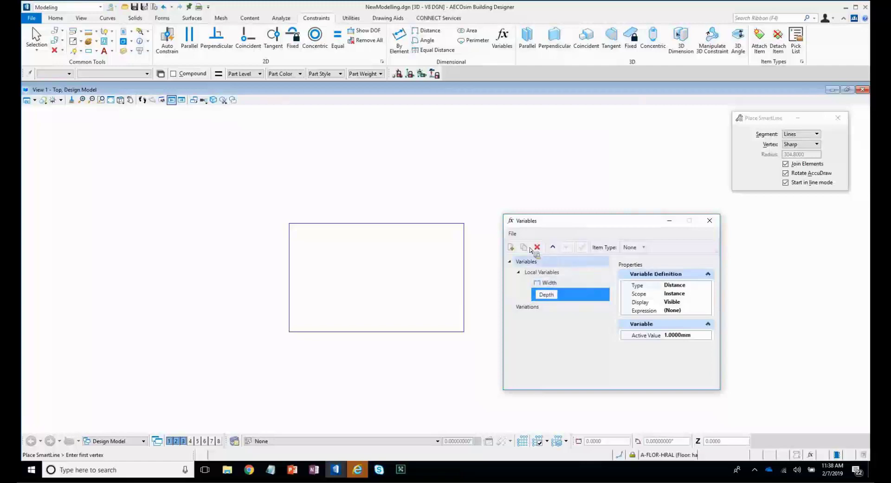
pyautogui.press('Return')
pyautogui.click(511, 247)
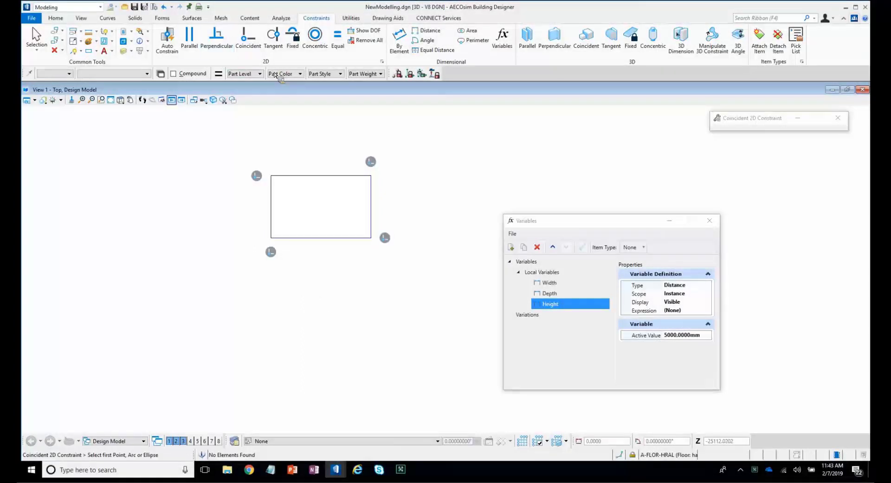
# Select the rectangle's left line and pull its upper endpoint outward to test the coincident corner constraints.
pyautogui.click(189, 40)
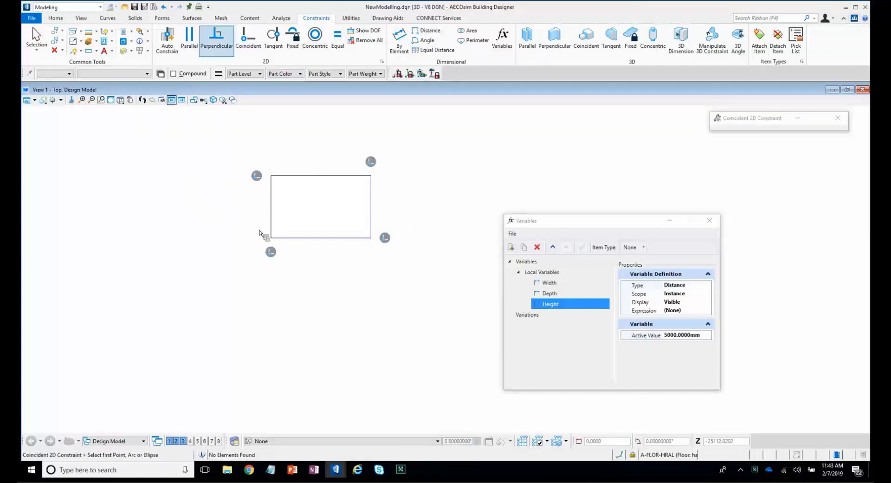
pyautogui.scroll(2, 232, 211)
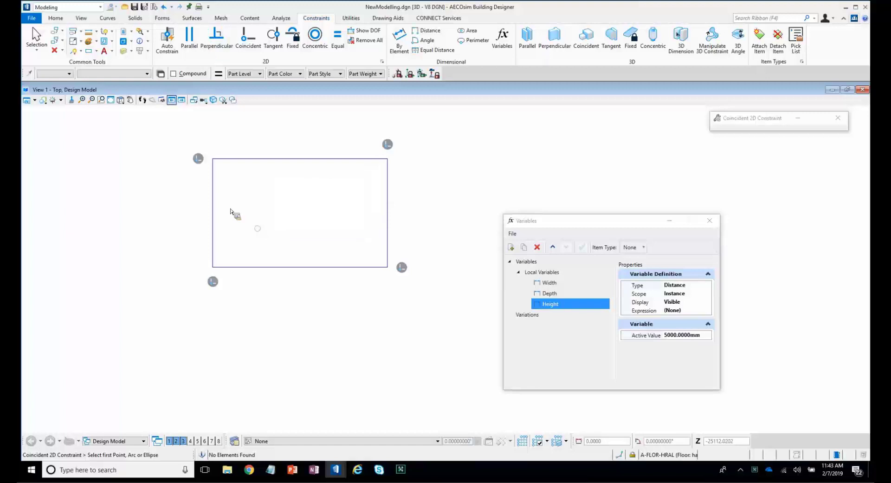
pyautogui.rightClick(263, 232)
pyautogui.click(295, 238)
pyautogui.click(213, 197)
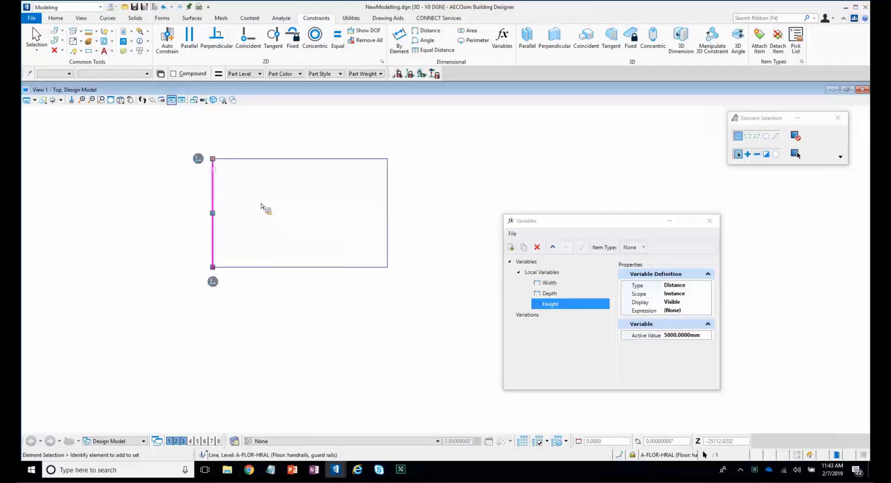
pyautogui.moveTo(213, 158); pyautogui.dragTo(197, 145)
pyautogui.click(261, 204)
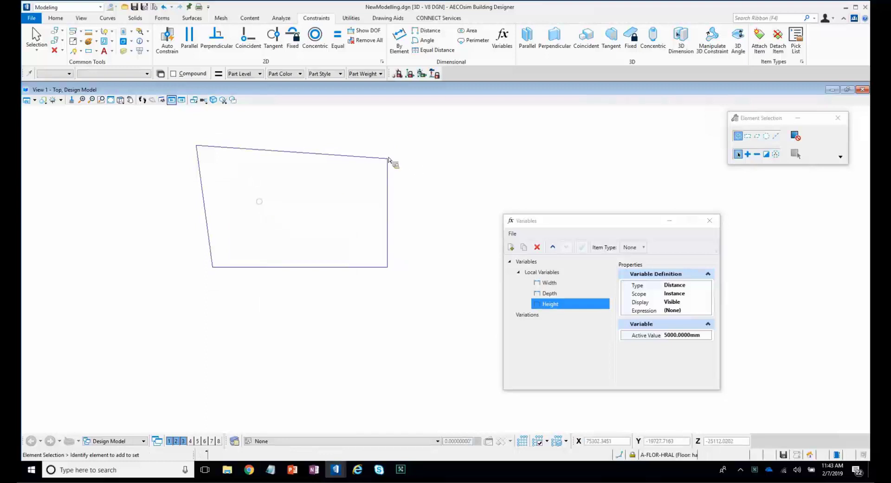
# Try to apply a distance constraint between the outline's right and left edges.
pyautogui.moveTo(389, 158); pyautogui.dragTo(416, 198, button='middle')
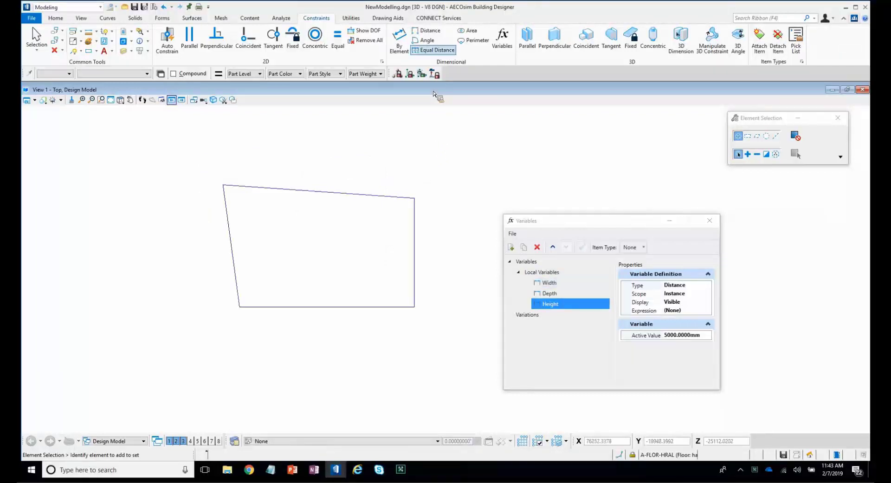
pyautogui.click(398, 47)
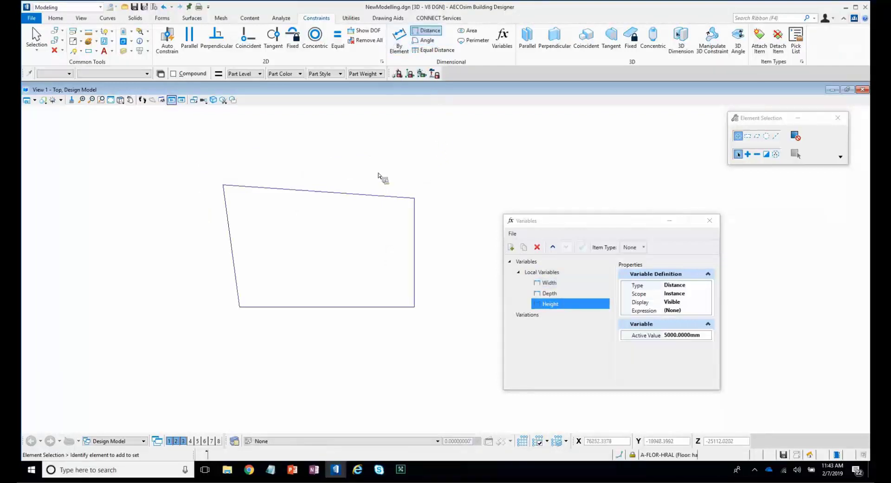
pyautogui.click(365, 198)
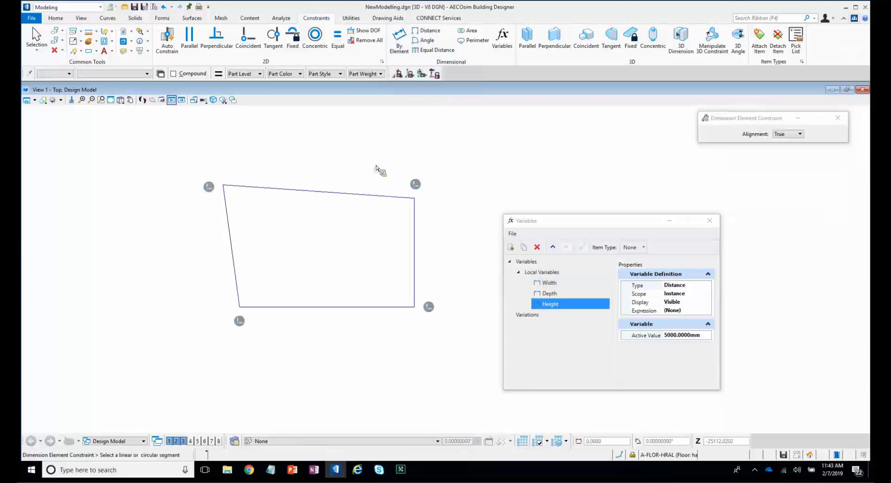
pyautogui.rightClick(416, 241)
pyautogui.click(227, 258)
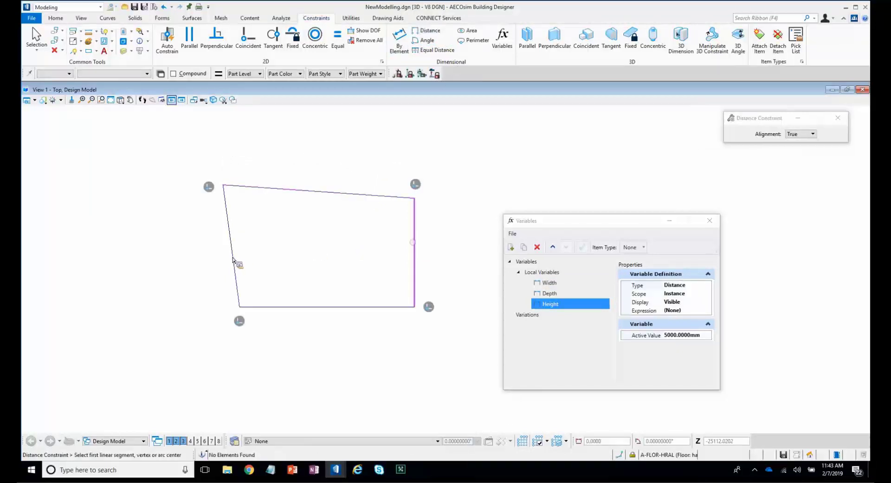
pyautogui.click(231, 256)
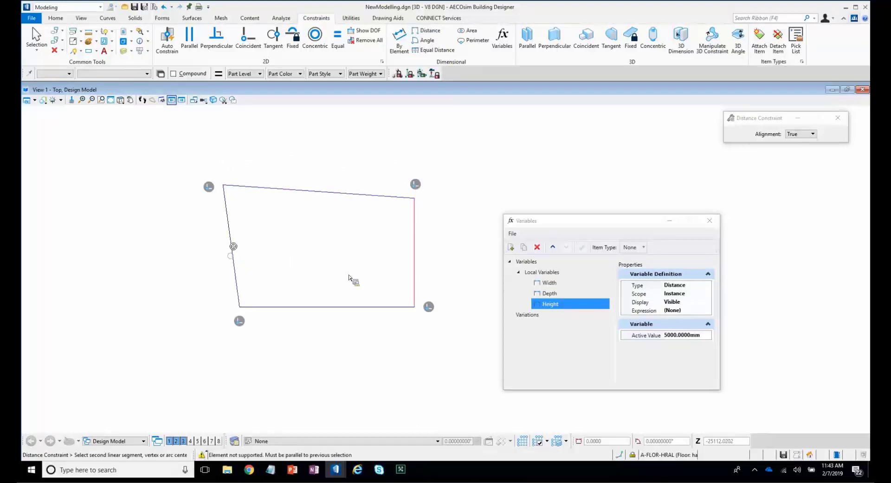
pyautogui.rightClick(350, 278)
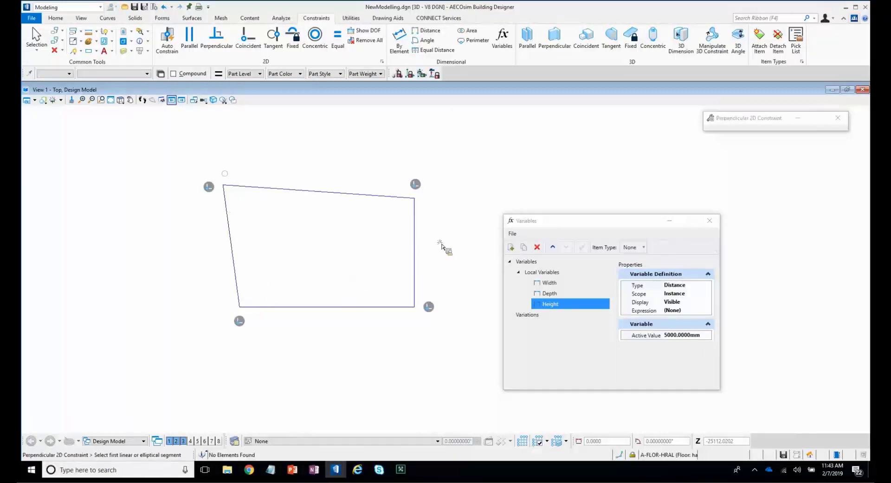
# Apply perpendicular 2D constraints between the outline's adjoining edges and start a distance constraint on the right edge.
pyautogui.click(417, 198)
pyautogui.click(414, 209)
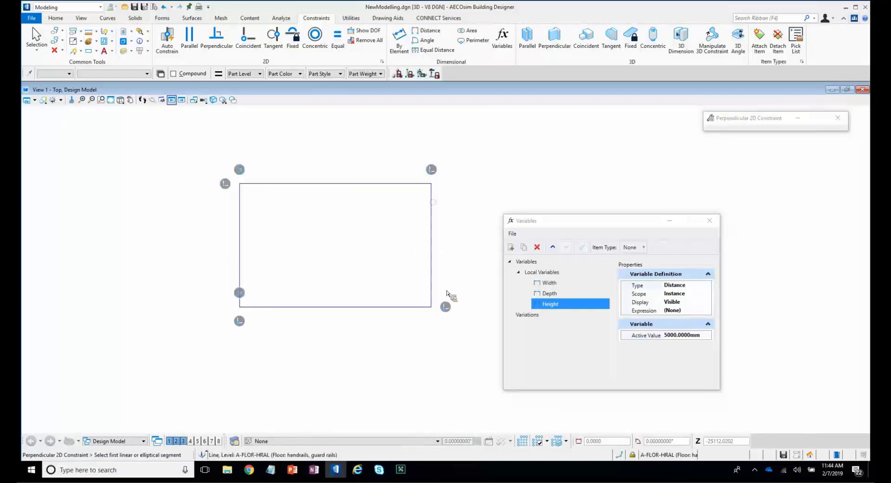
pyautogui.click(431, 297)
pyautogui.click(434, 300)
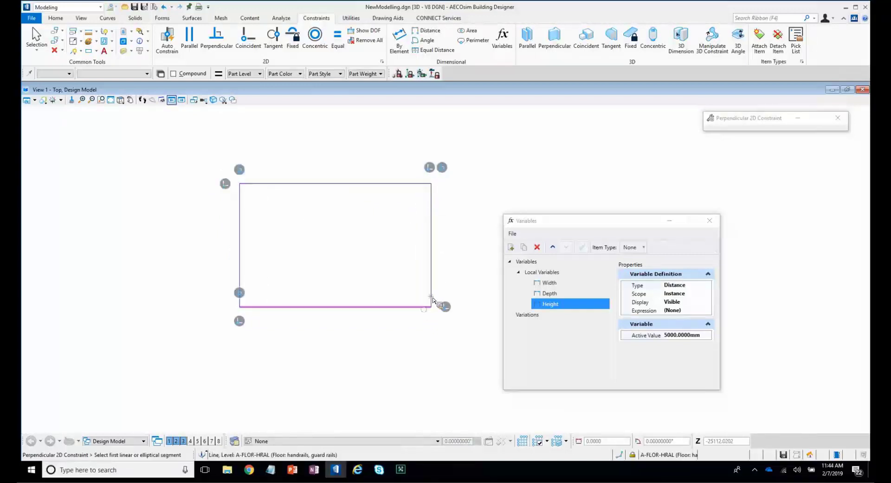
pyautogui.click(454, 283)
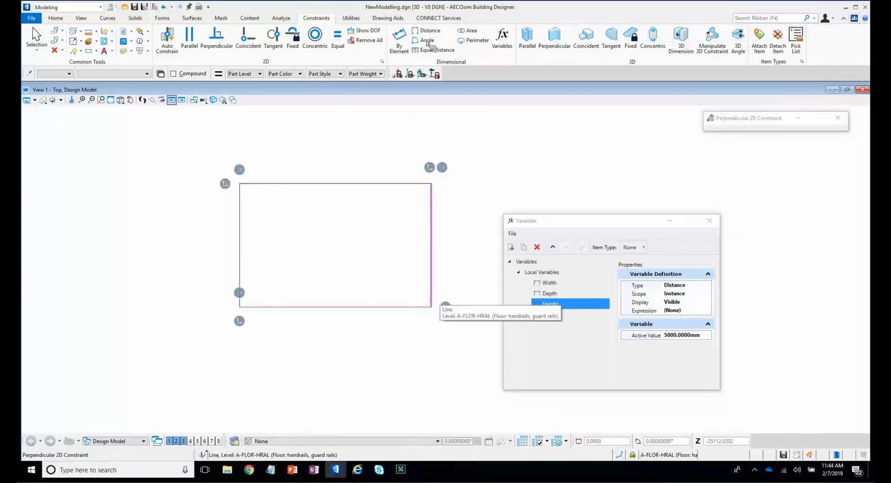
pyautogui.click(431, 260)
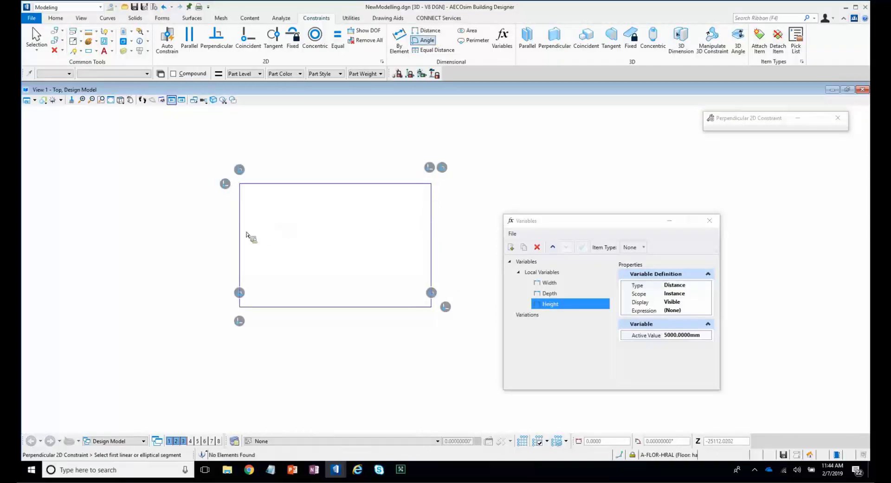
pyautogui.click(428, 30)
pyautogui.click(431, 219)
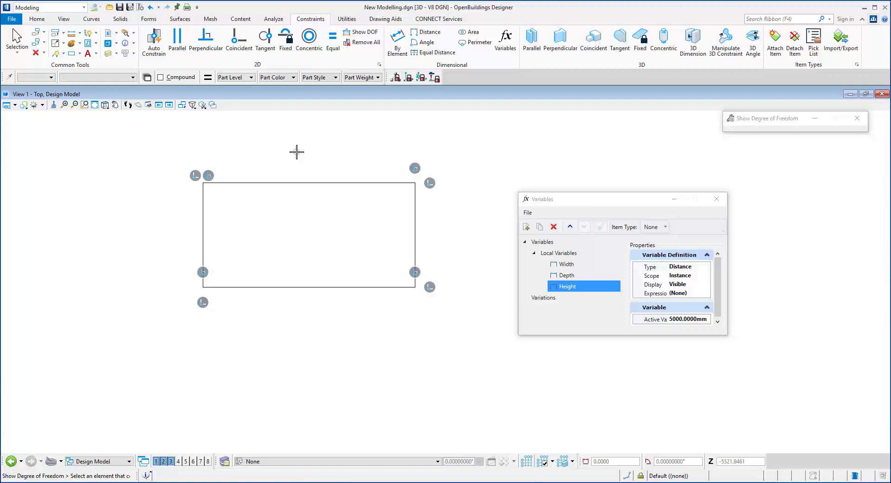
# Select the outline's edges one at a time to check whether they are separate line elements.
pyautogui.rightClick(321, 169)
pyautogui.click(326, 172)
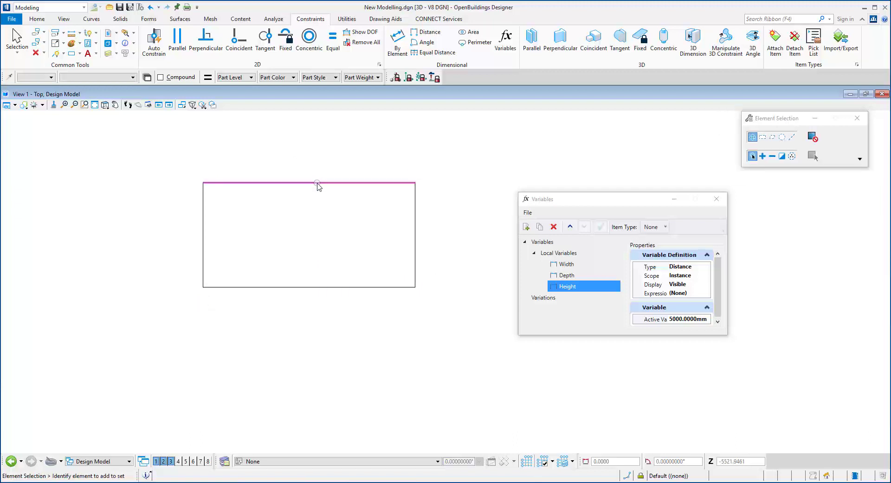
pyautogui.click(319, 183)
pyautogui.click(415, 209)
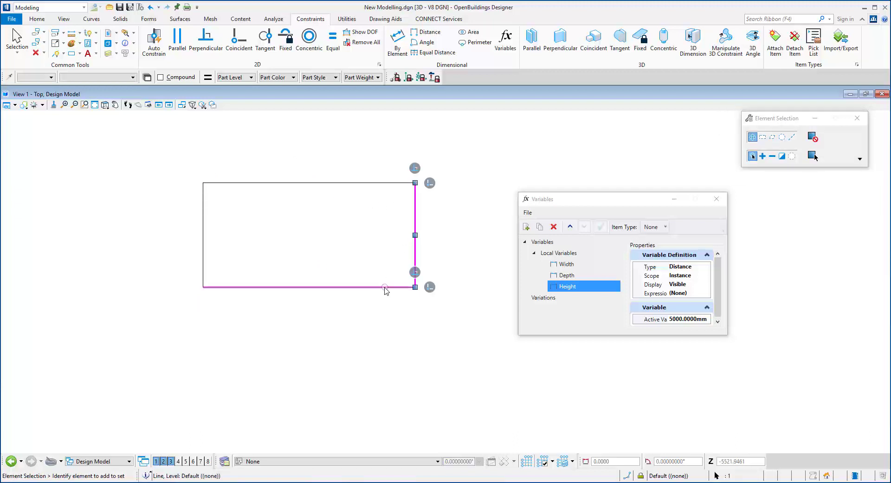
pyautogui.click(386, 286)
pyautogui.click(363, 255)
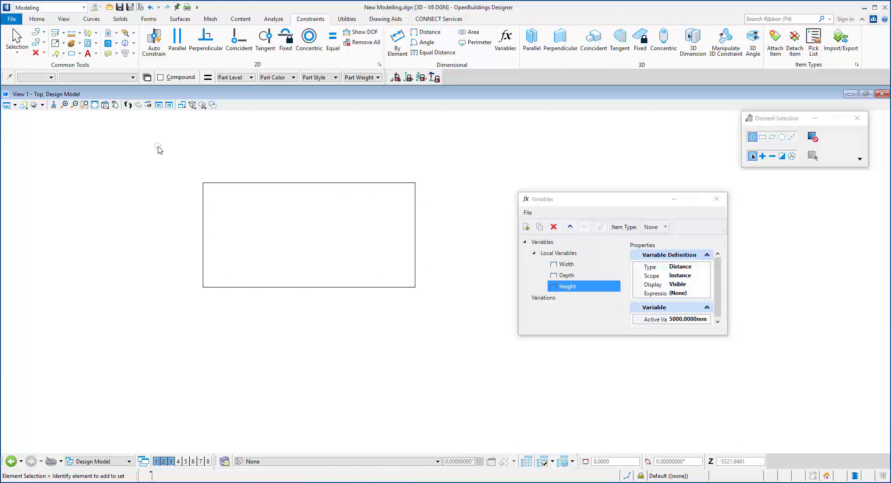
# Join the four lines into one closed complex shape using the Automatic method with a maximum gap of 0.0100.
pyautogui.click(88, 44)
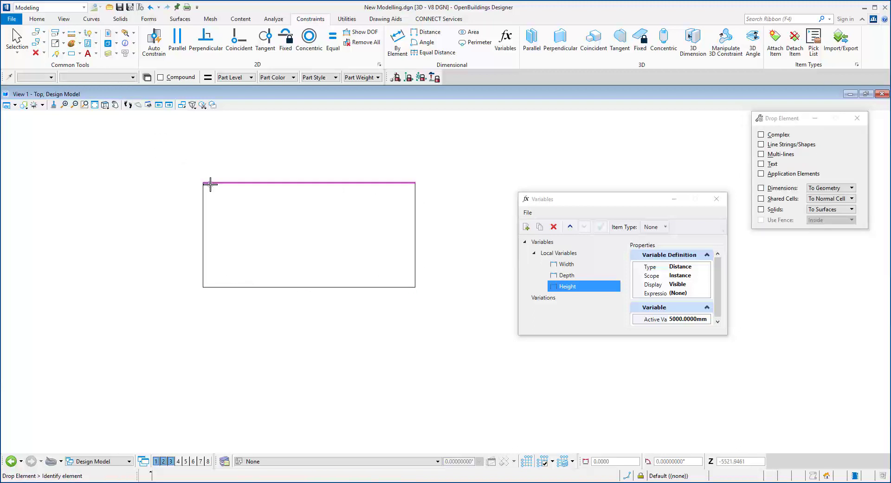
pyautogui.click(95, 43)
pyautogui.click(122, 80)
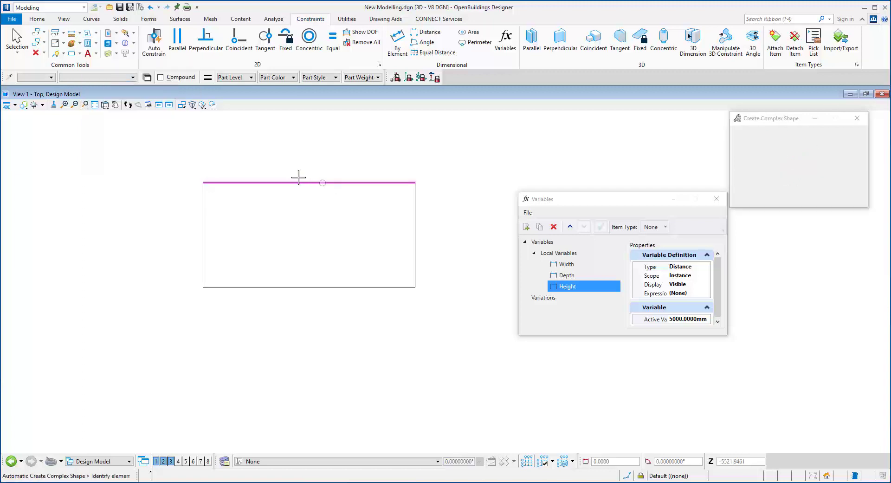
pyautogui.click(300, 182)
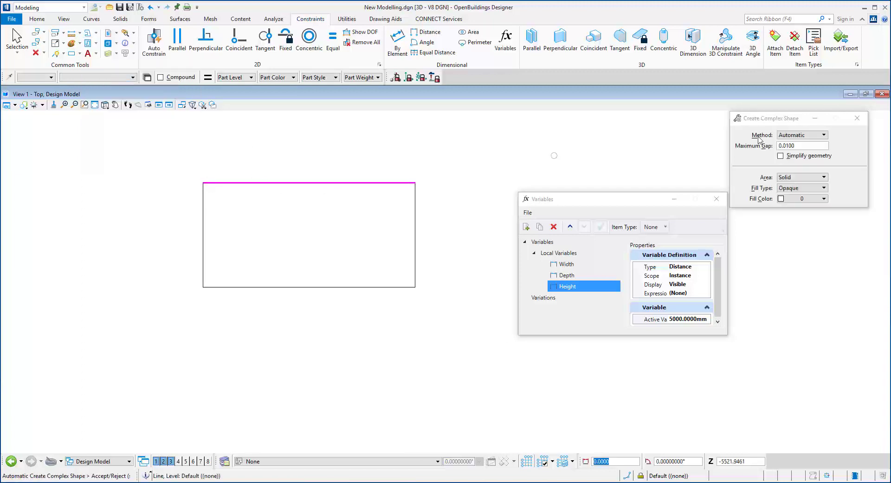
pyautogui.click(351, 158)
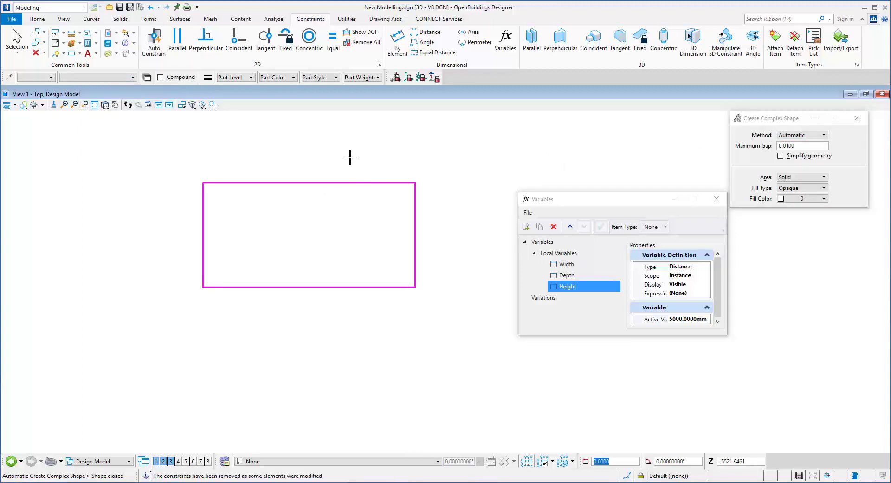
pyautogui.rightClick(351, 159)
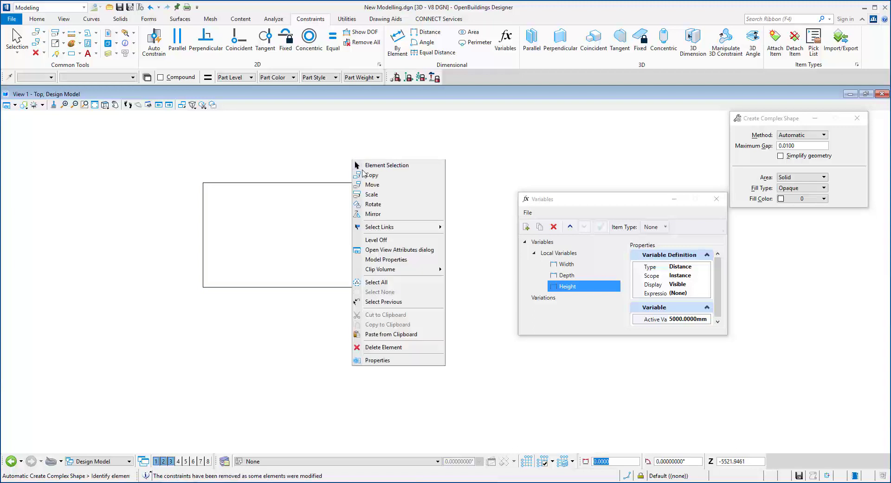
# Select the new complex shape and inspect its corner handles to check that it acts as one element.
pyautogui.click(366, 166)
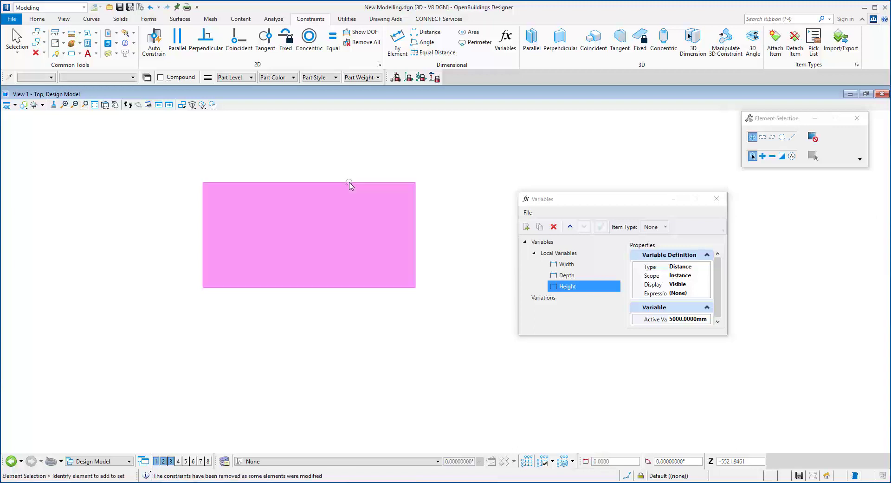
pyautogui.click(288, 161)
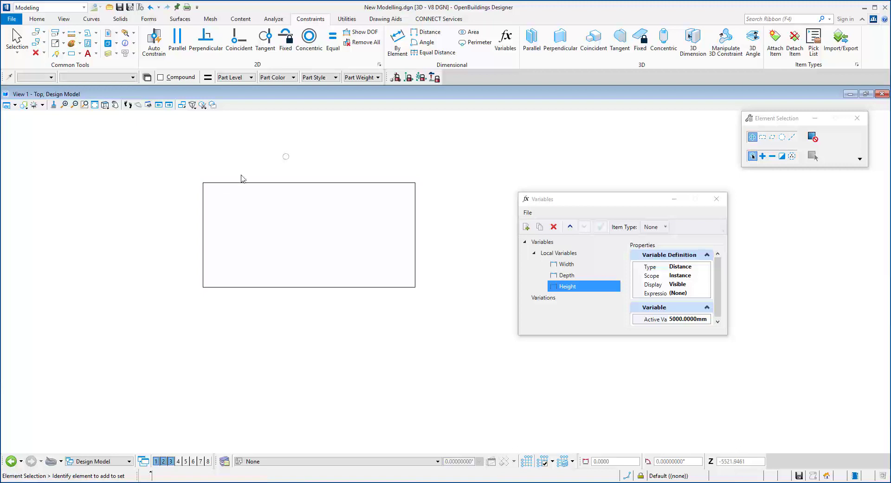
pyautogui.click(212, 187)
pyautogui.click(316, 164)
pyautogui.click(207, 192)
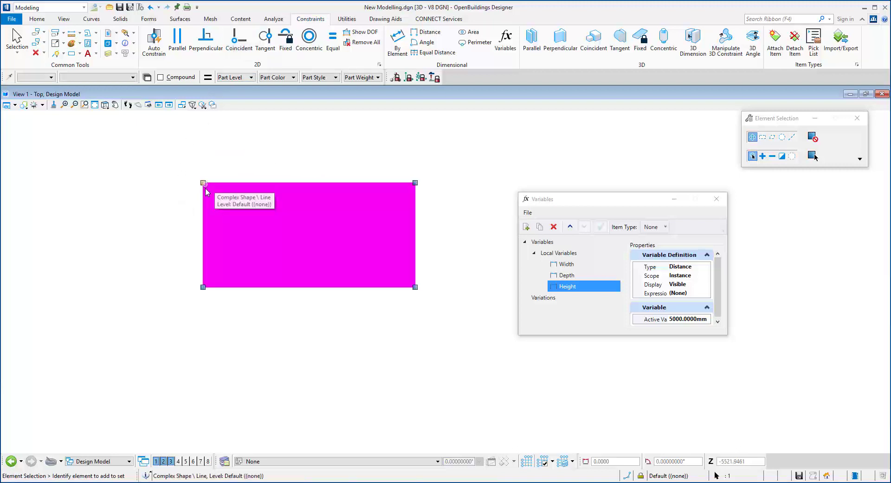
pyautogui.click(251, 150)
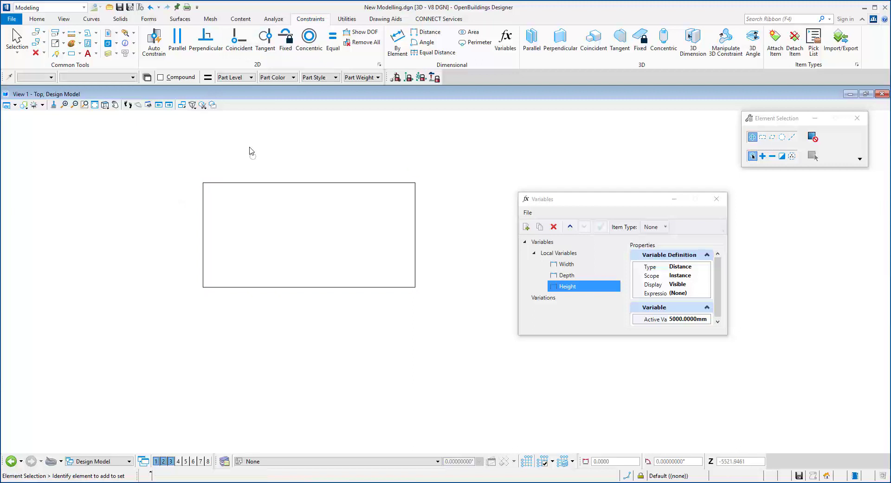
# Apply perpendicular 2D constraints at all four corners of the complex shape.
pyautogui.click(206, 40)
pyautogui.click(203, 210)
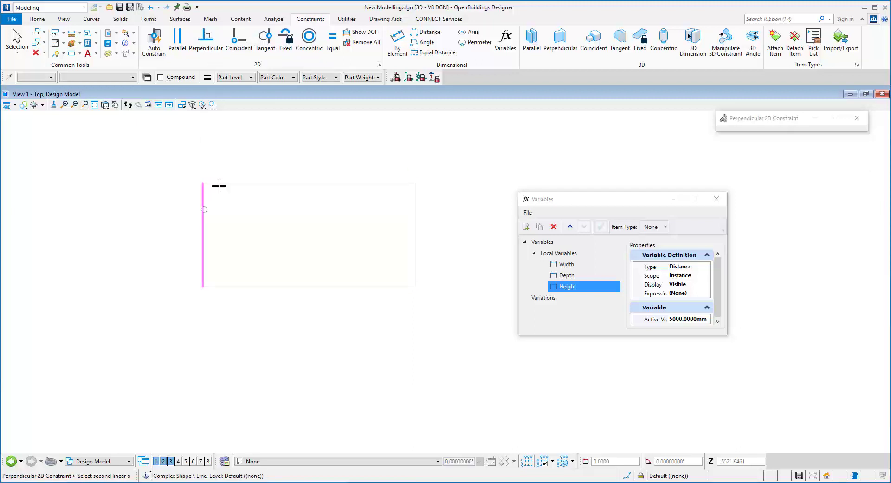
pyautogui.click(246, 175)
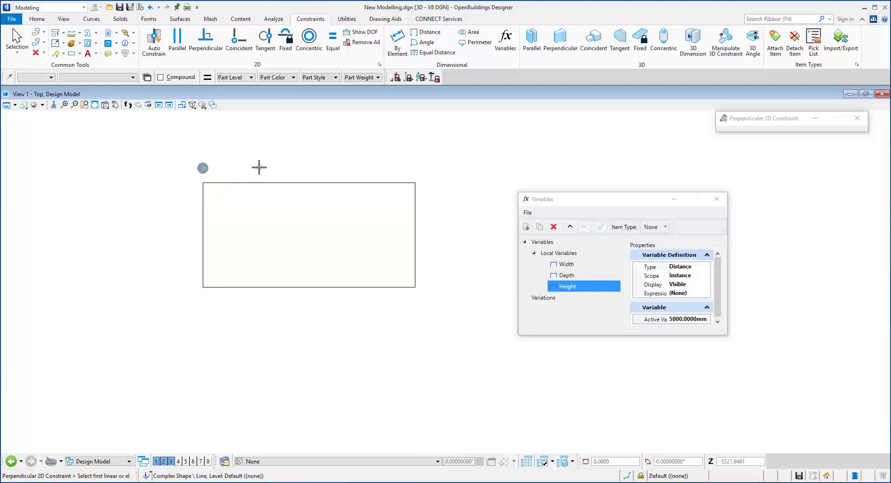
pyautogui.click(415, 192)
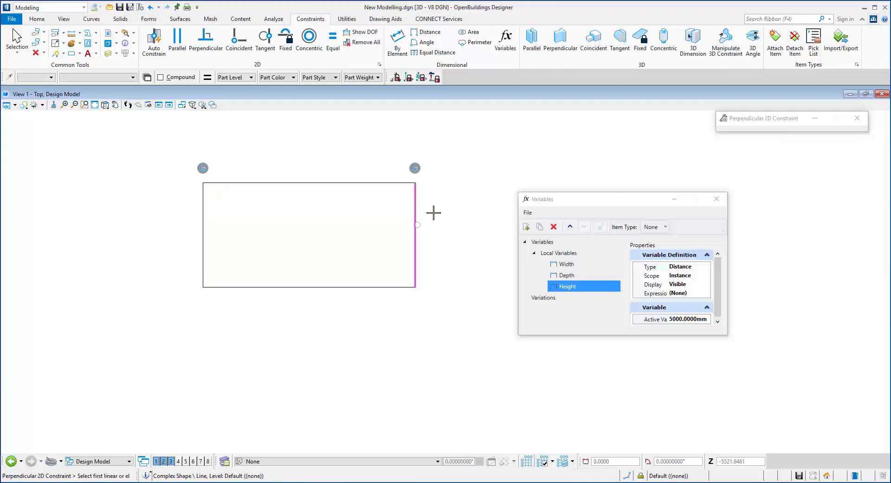
pyautogui.click(389, 302)
pyautogui.click(204, 272)
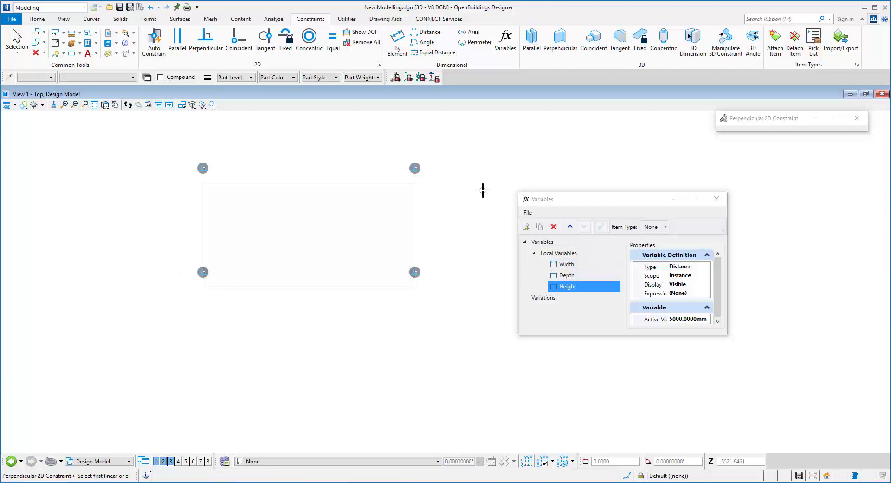
# Add a By Element dimensional constraint to the shape's top edge and assign the Width variable to it.
pyautogui.click(402, 53)
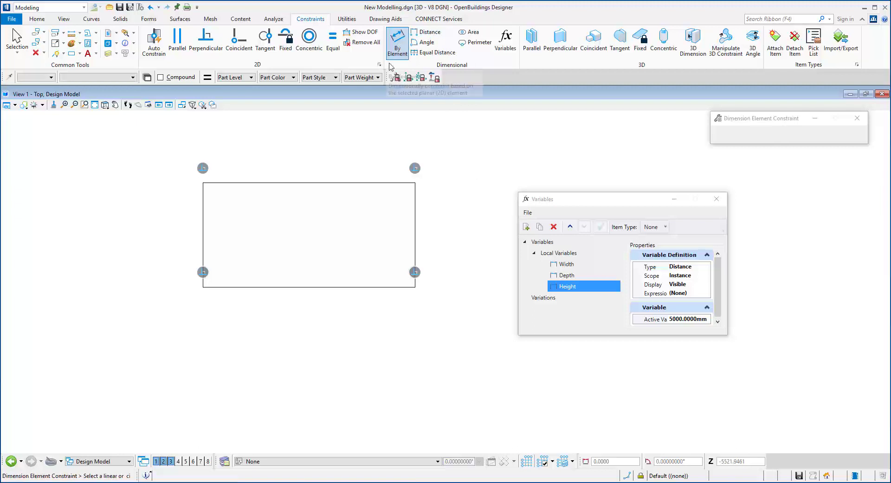
pyautogui.click(326, 183)
pyautogui.click(328, 165)
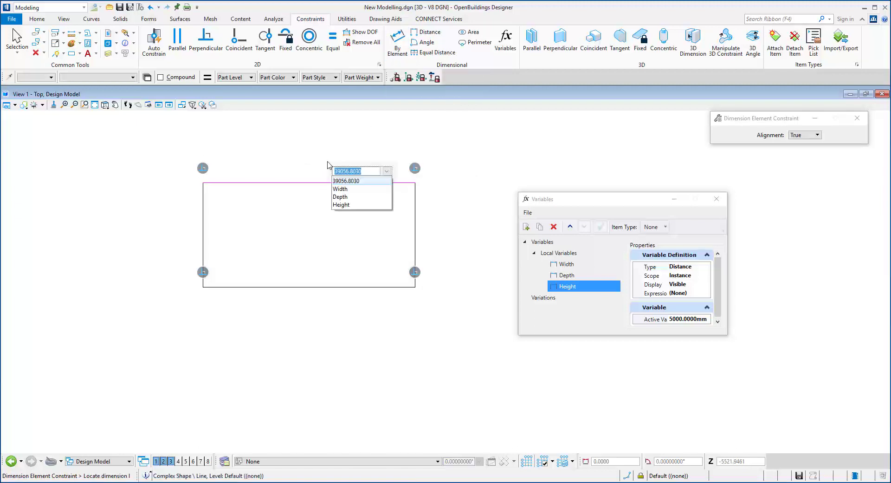
pyautogui.click(344, 189)
# Dimension the shape's right edge with an element constraint driven by the Depth variable.
pyautogui.scroll(3, 425, 184)
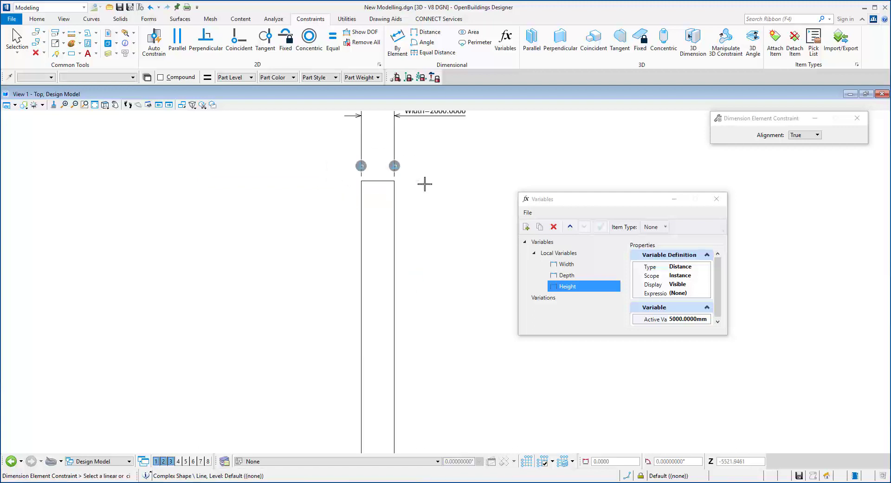
pyautogui.scroll(2, 424, 184)
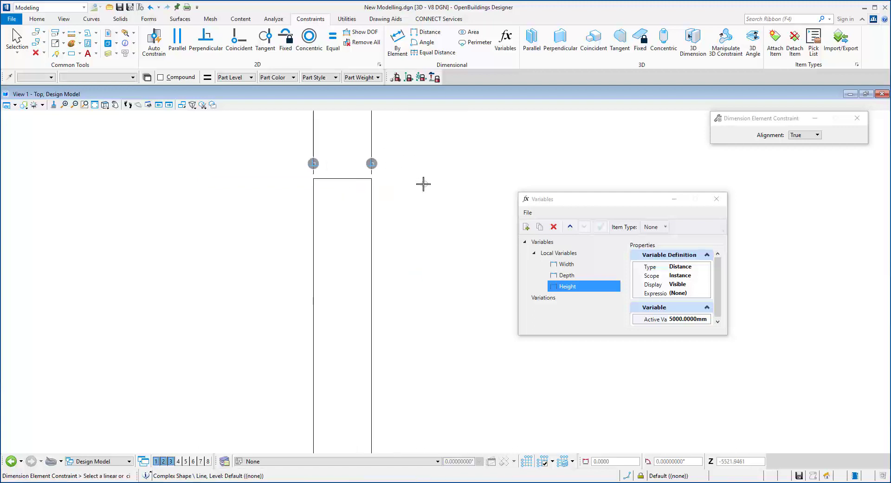
pyautogui.click(375, 196)
pyautogui.click(418, 201)
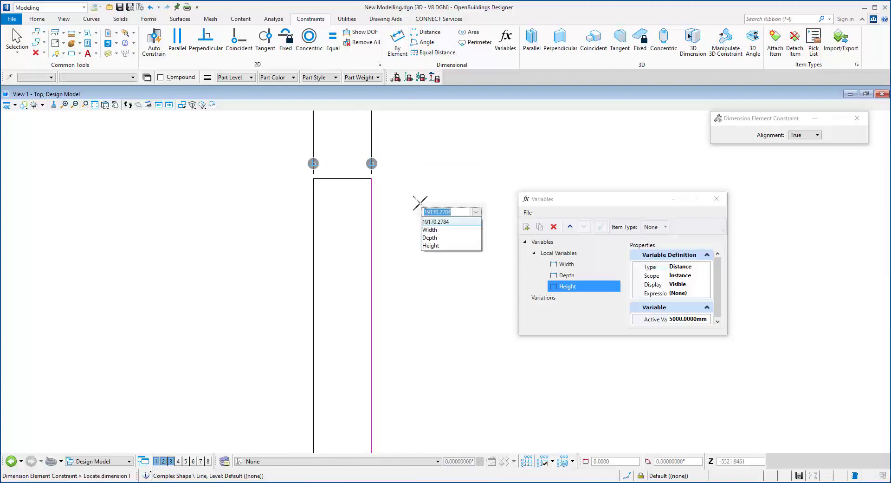
pyautogui.click(431, 238)
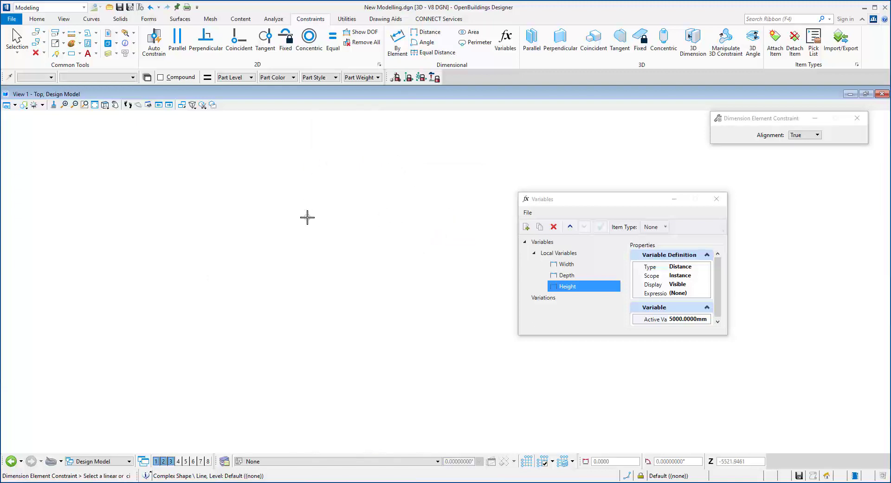
# Set the Width variable's active value to 3000 mm.
pyautogui.scroll(-3, 305, 215)
pyautogui.scroll(3, 384, 324)
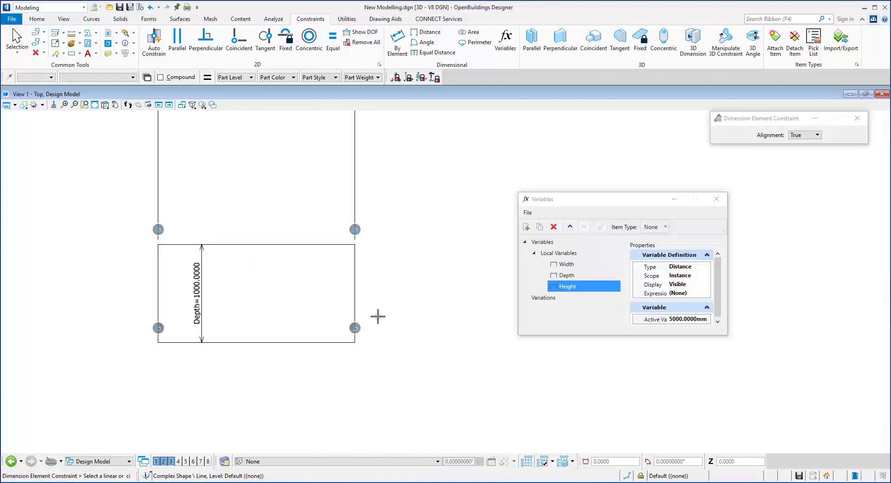
pyautogui.scroll(-2, 378, 316)
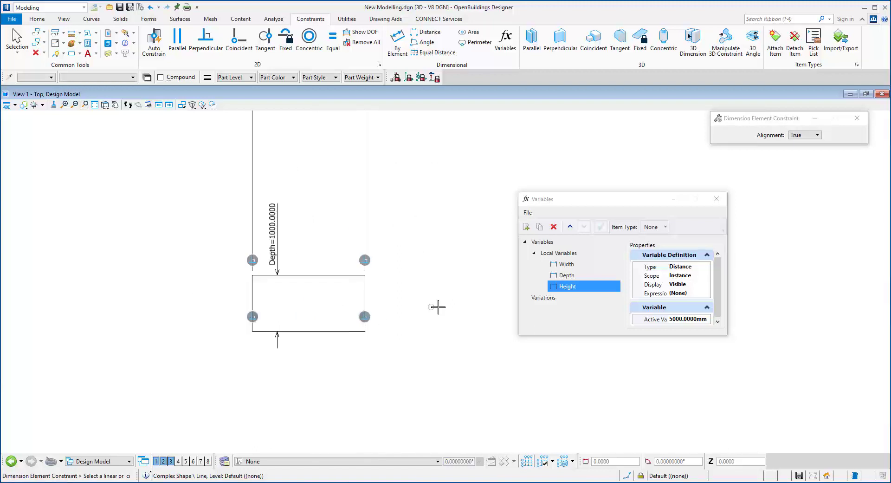
pyautogui.scroll(-2, 395, 295)
pyautogui.scroll(2, 436, 264)
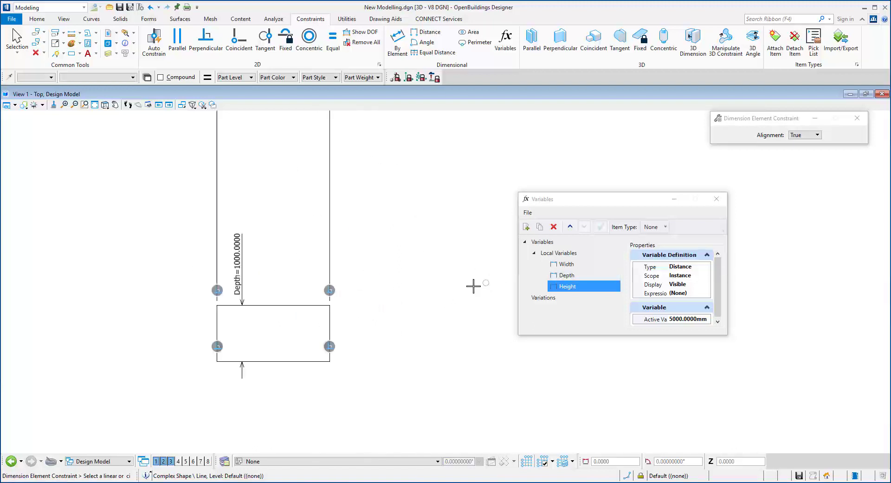
pyautogui.scroll(-2, 474, 284)
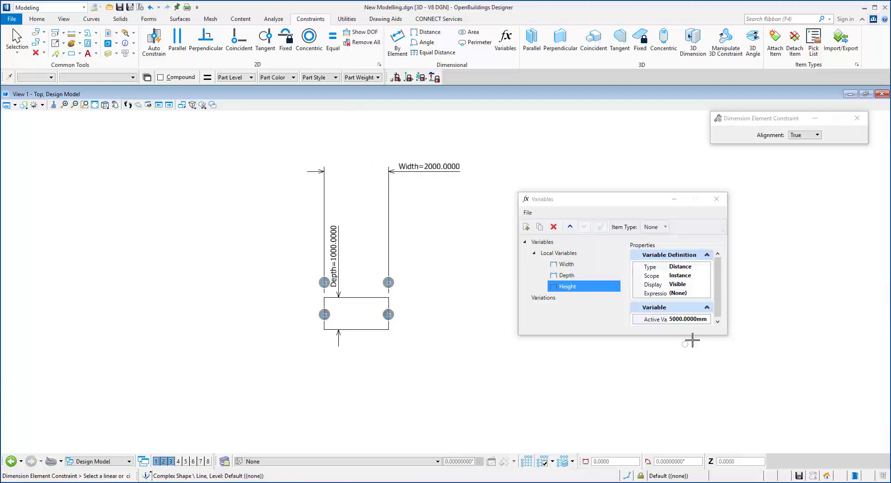
pyautogui.click(569, 264)
pyautogui.click(673, 319)
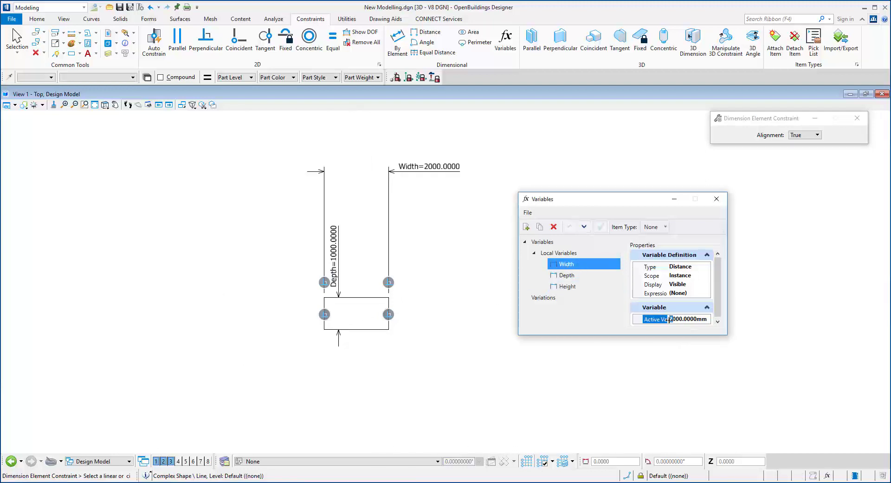
pyautogui.press('Return')
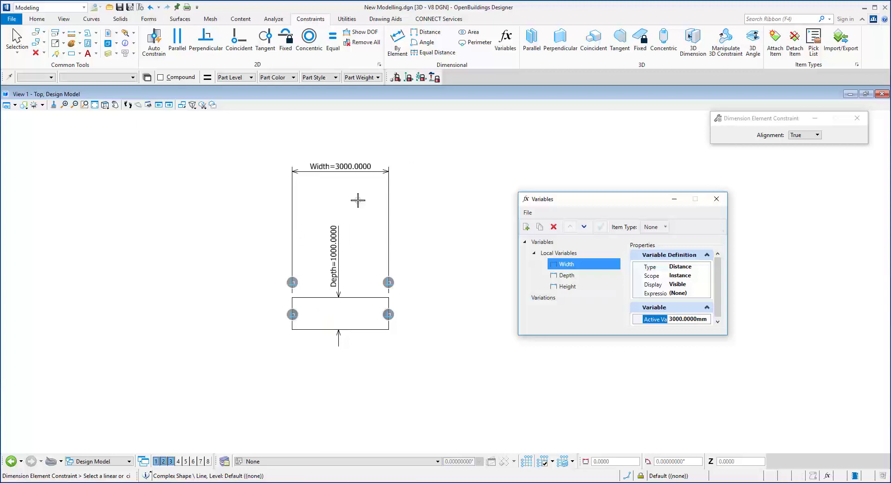
# Extrude the constrained shape into a parametric solid, with its extrusion distance driven by the Height variable.
pyautogui.moveTo(351, 256)
pyautogui.keyDown('shift'); pyautogui.mouseDown(button='middle')
pyautogui.moveTo(389, 195)
pyautogui.moveTo(477, 166)
pyautogui.mouseUp(button='middle'); pyautogui.keyUp('shift')
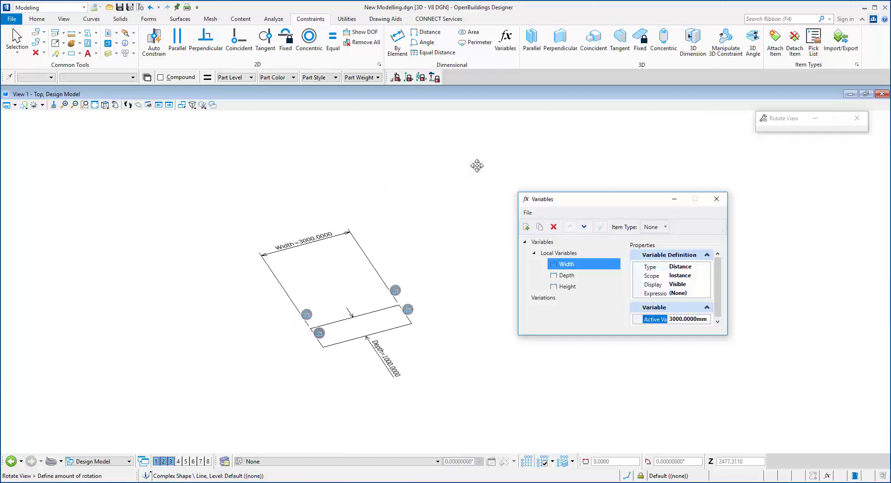
pyautogui.click(120, 19)
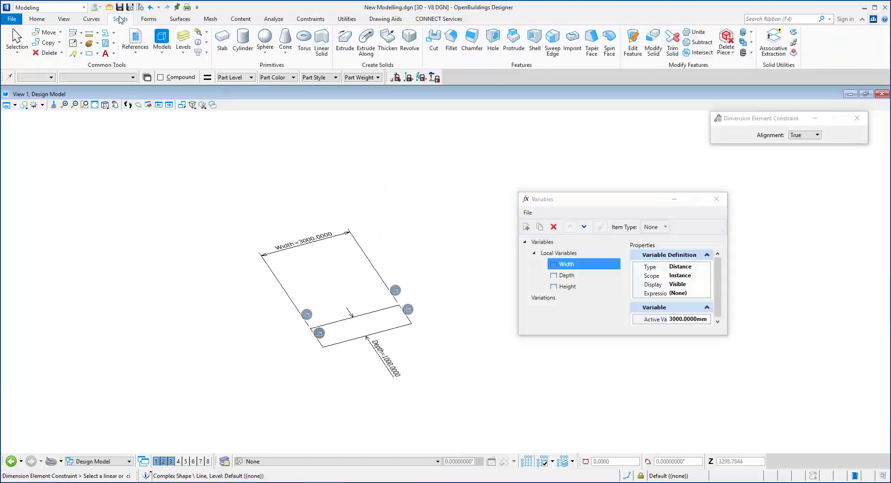
pyautogui.click(345, 40)
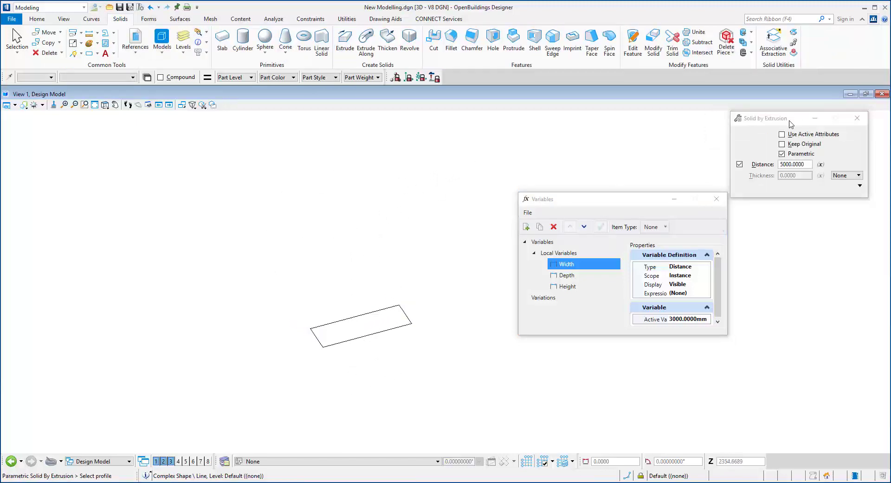
pyautogui.moveTo(791, 123); pyautogui.dragTo(381, 135)
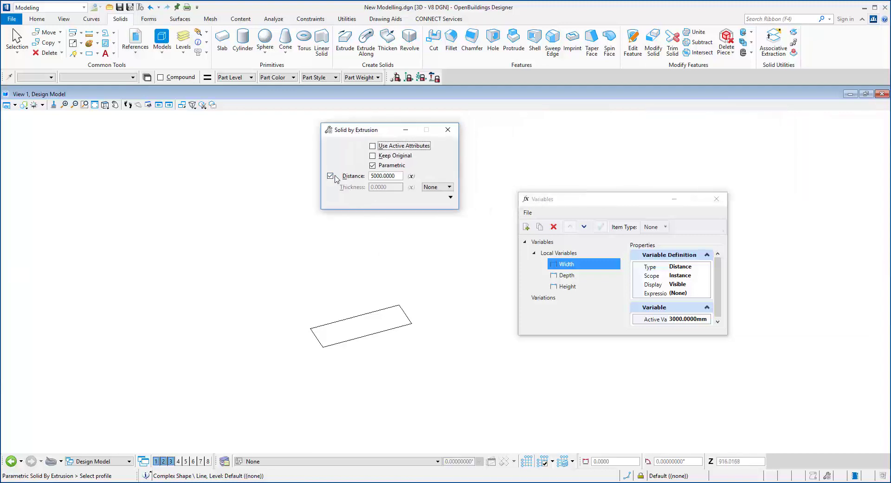
pyautogui.click(411, 176)
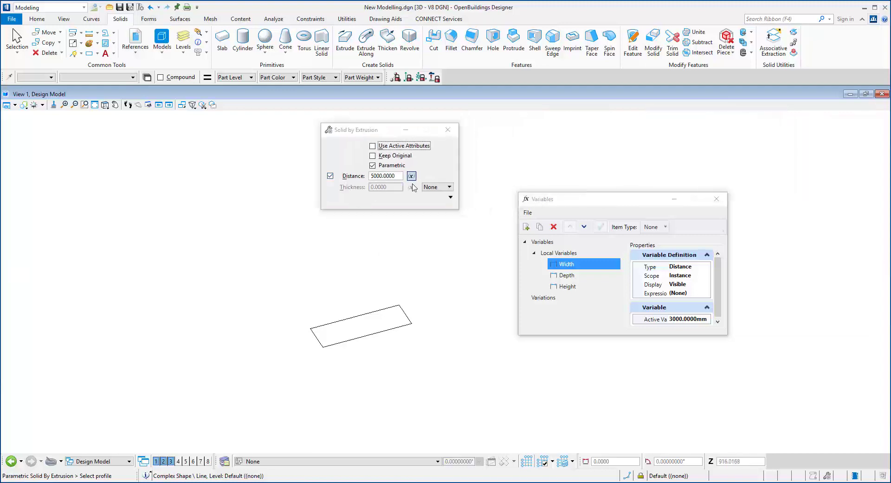
pyautogui.click(444, 237)
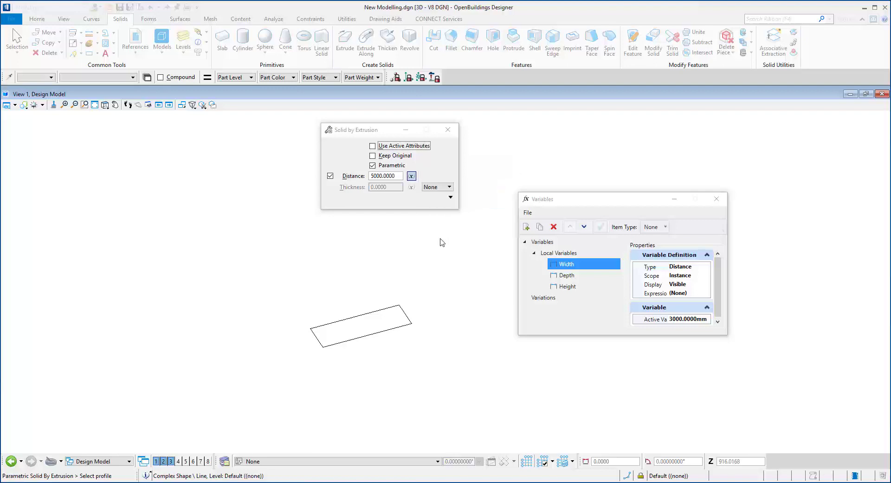
pyautogui.click(401, 304)
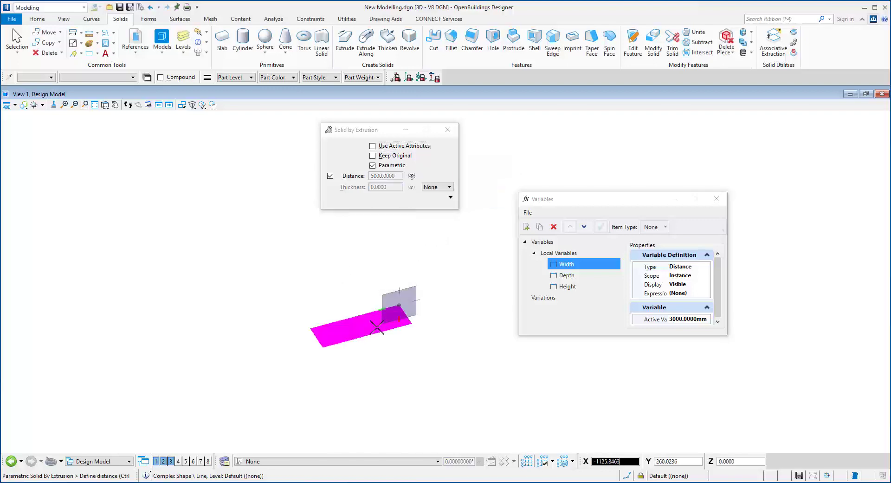
pyautogui.click(317, 330)
pyautogui.scroll(-1, 249, 319)
pyautogui.scroll(1, 341, 295)
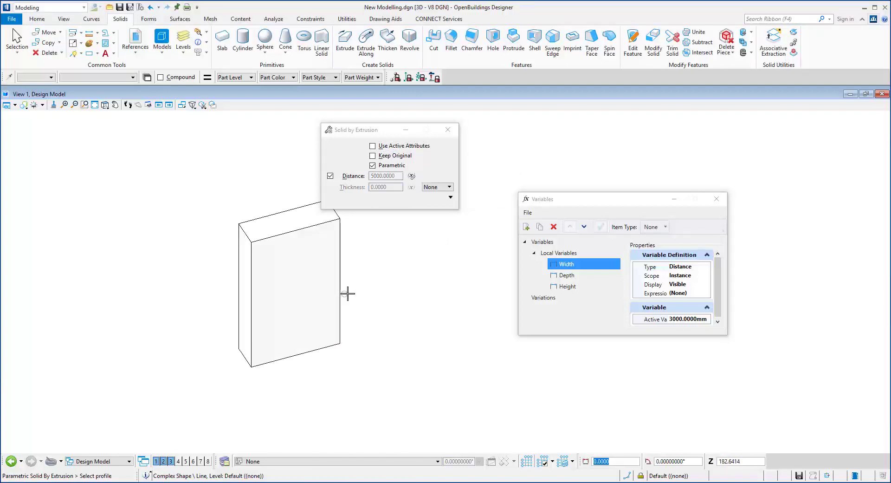
pyautogui.moveTo(379, 254); pyautogui.dragTo(290, 268, button='middle')
# Set the Height variable's active value to 4000 mm.
pyautogui.click(675, 319)
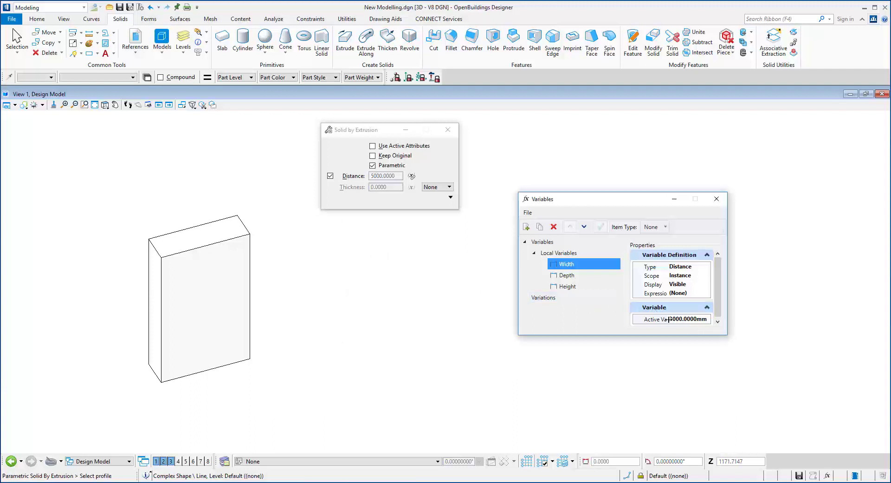
pyautogui.click(589, 287)
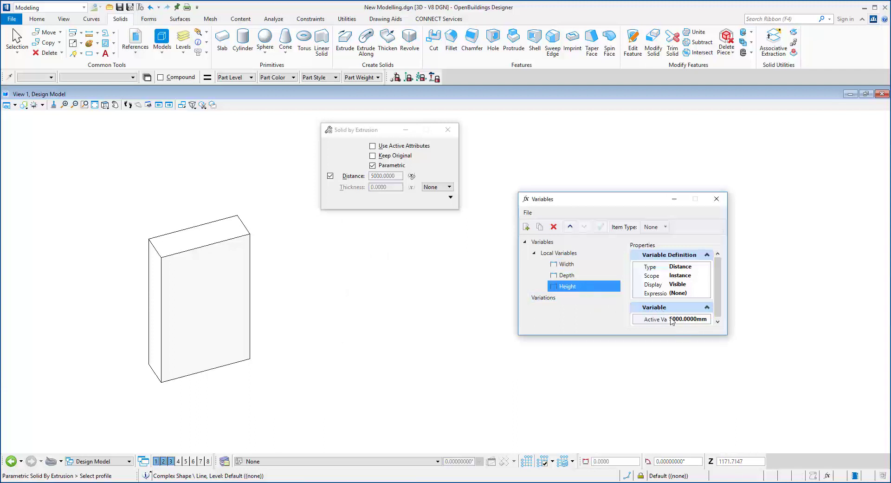
pyautogui.click(673, 319)
pyautogui.press('BackSpace')
pyautogui.write('4')
pyautogui.press('Return')
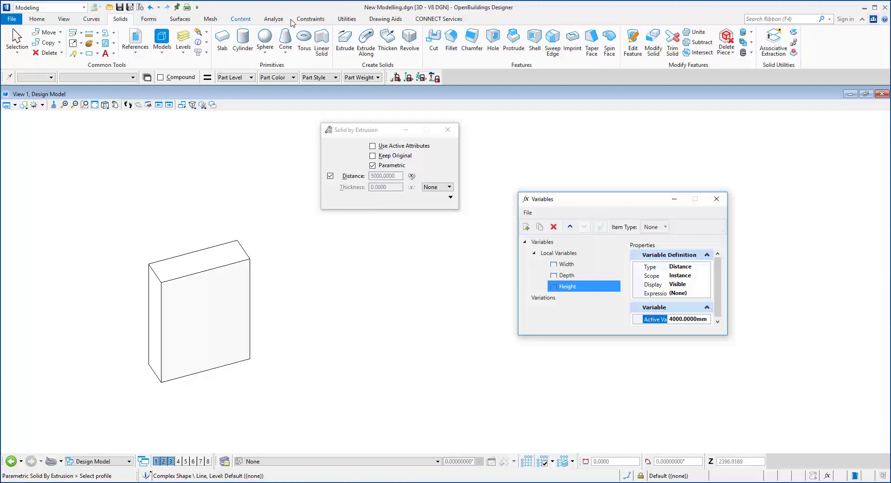
# Set the Width variable's active value to 2000 mm.
pyautogui.click(306, 20)
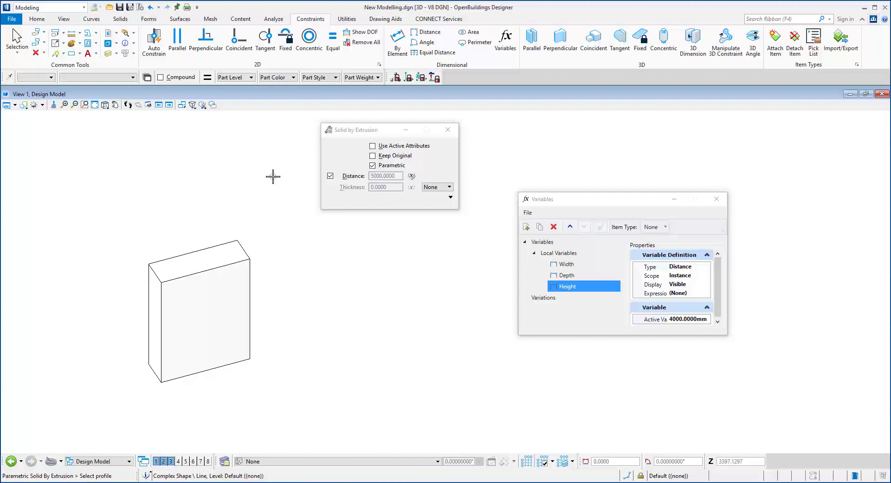
pyautogui.click(567, 264)
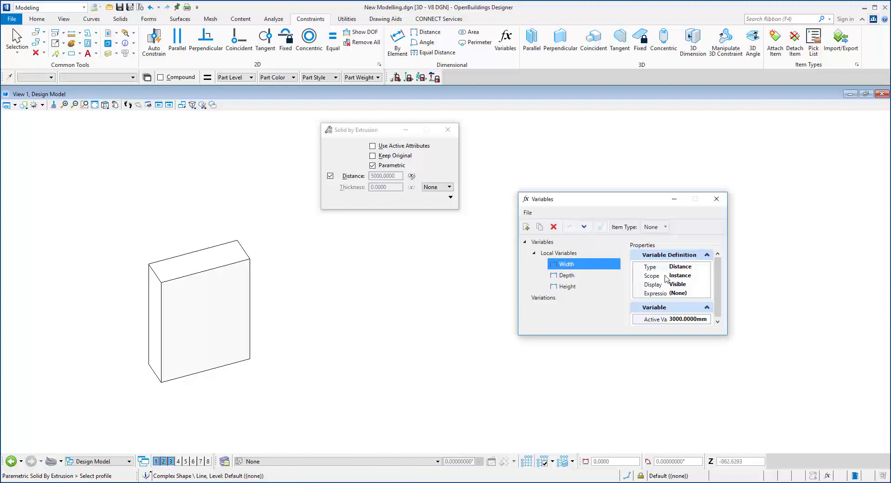
pyautogui.click(676, 320)
pyautogui.moveTo(673, 320); pyautogui.dragTo(665, 321)
pyautogui.write('2')
pyautogui.press('Return')
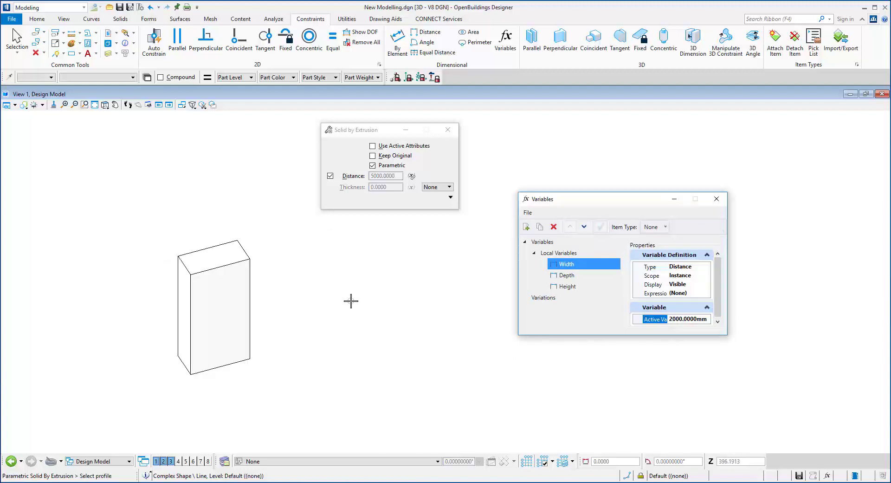
# Leave the extrusion command and open the properties of the extruded parametric solid.
pyautogui.moveTo(615, 201); pyautogui.dragTo(427, 267)
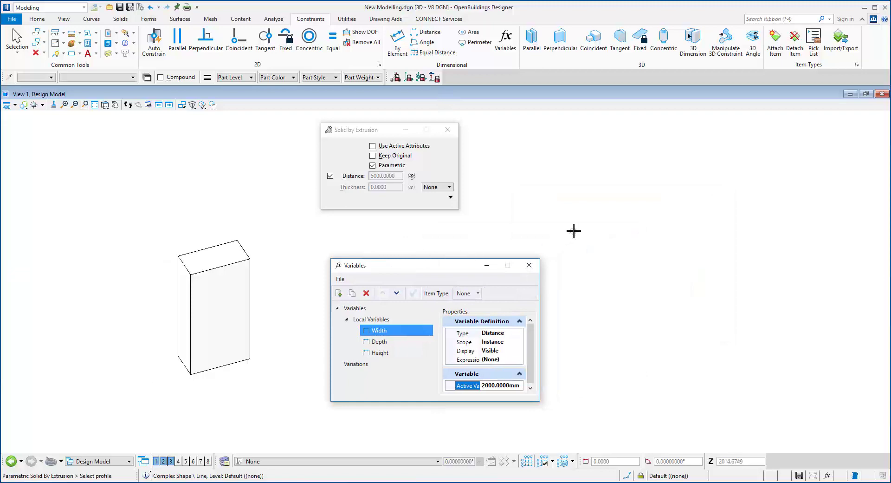
pyautogui.rightClick(594, 241)
pyautogui.click(599, 249)
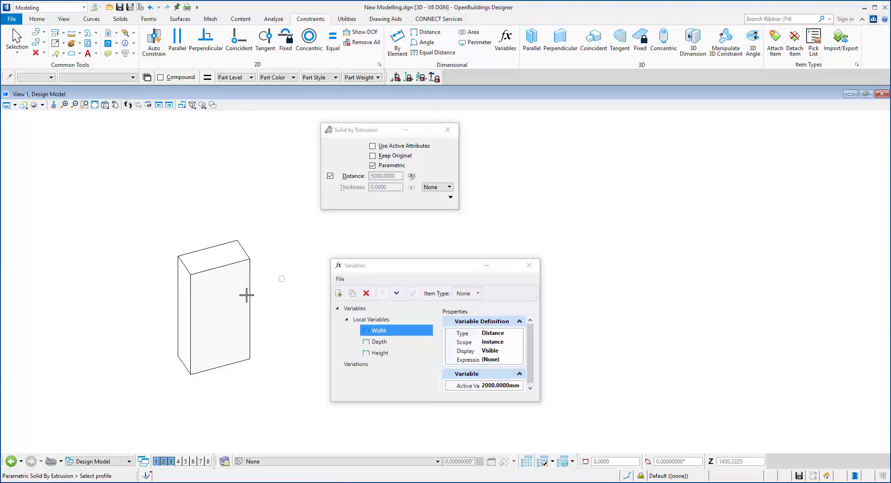
pyautogui.rightClick(286, 274)
pyautogui.click(325, 86)
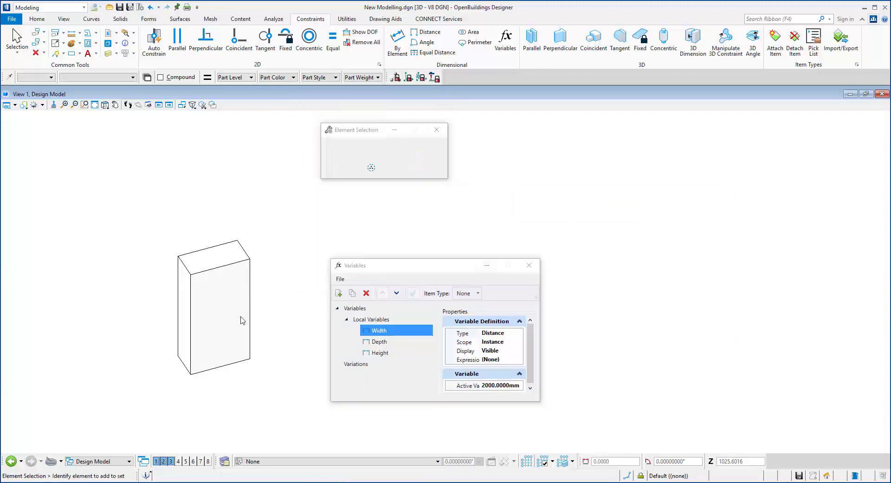
pyautogui.rightClick(249, 319)
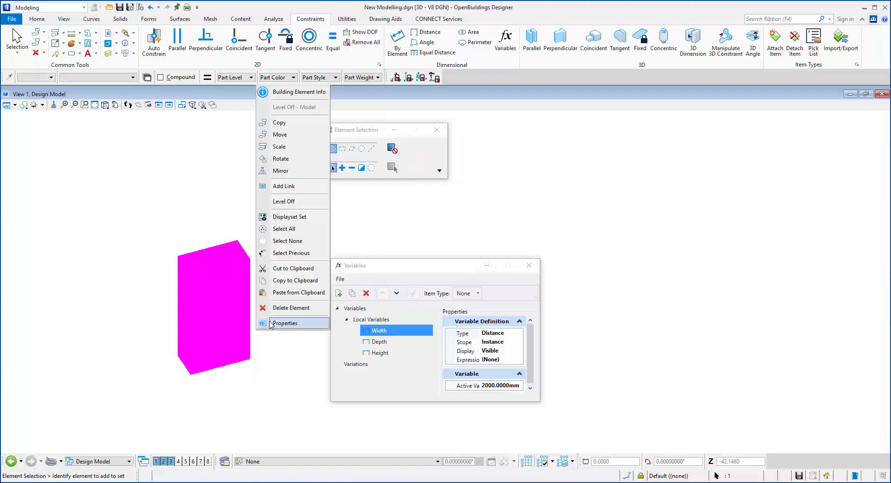
pyautogui.click(271, 322)
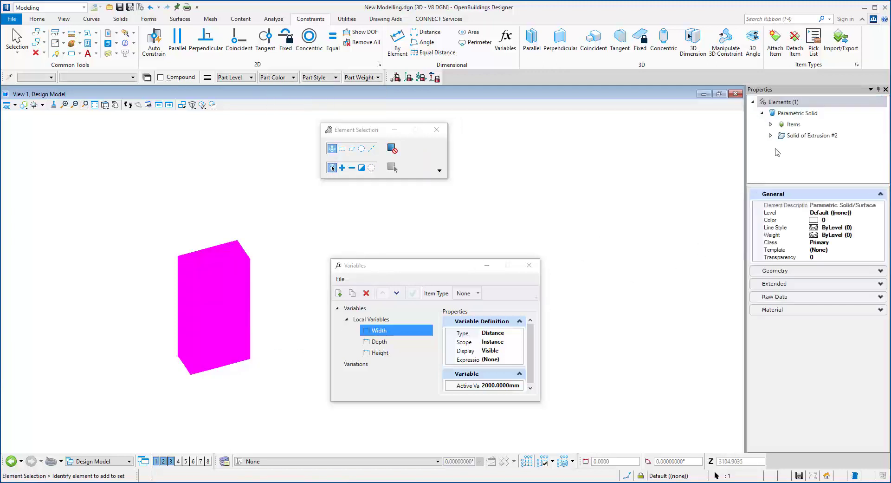
# Examine the distance and perpendicular constraints stored under the solid's extrusion profile.
pyautogui.click(770, 135)
pyautogui.click(781, 146)
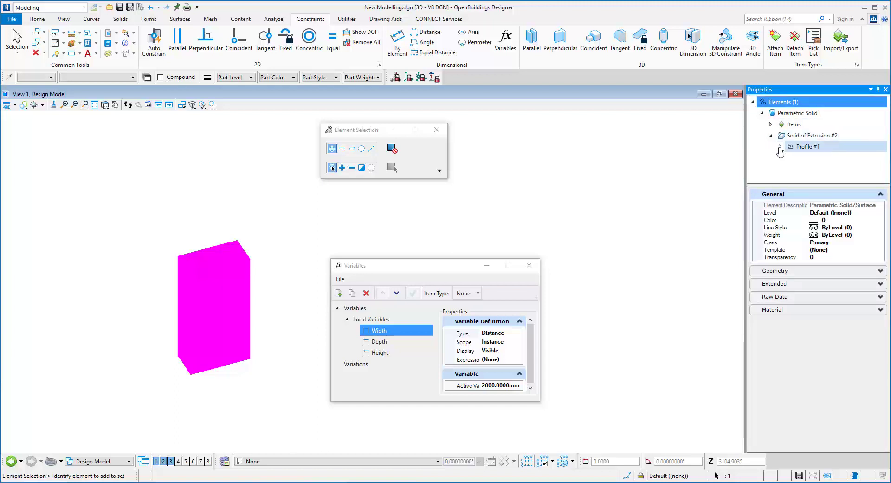
pyautogui.scroll(-2, 799, 140)
pyautogui.scroll(1, 808, 126)
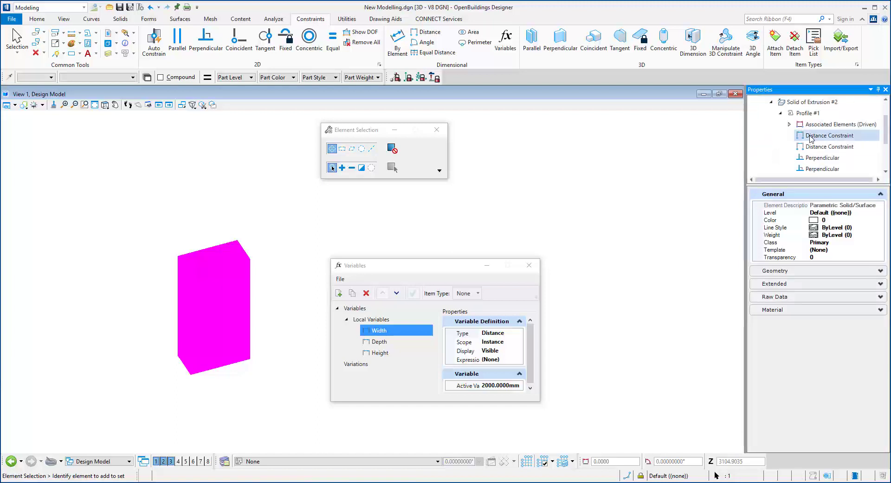
pyautogui.click(810, 113)
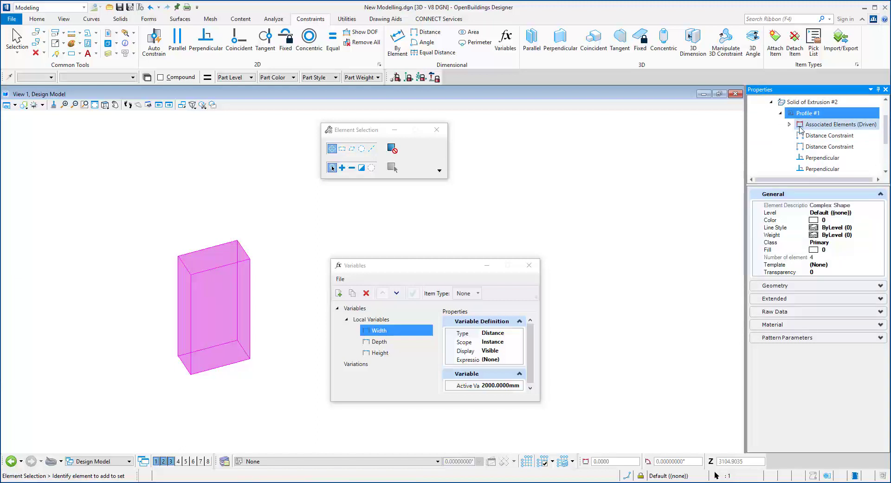
pyautogui.click(818, 138)
pyautogui.click(819, 158)
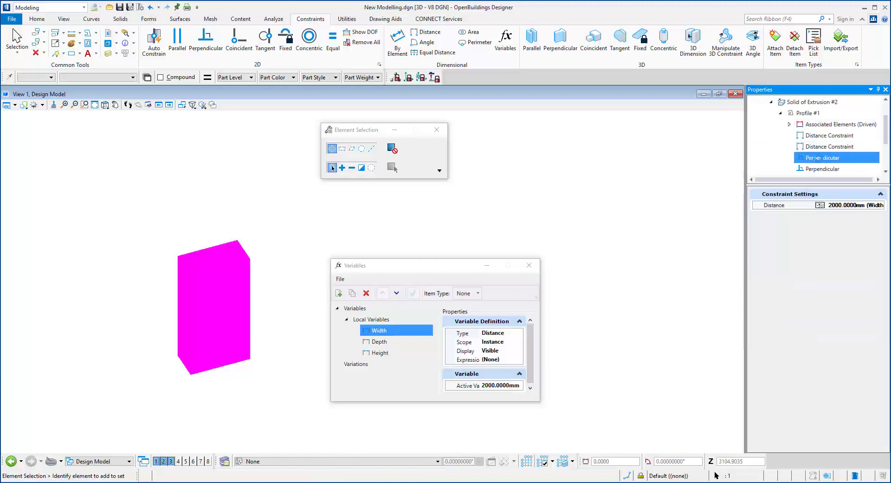
pyautogui.click(819, 168)
# Detach the Depth variable from the profile's second distance constraint by choosing (None), and enter a larger fixed distance.
pyautogui.click(820, 147)
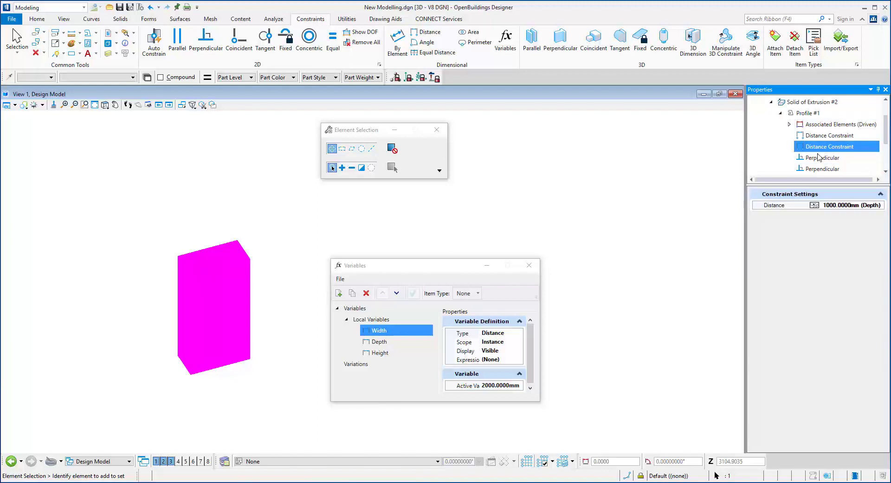
pyautogui.click(829, 206)
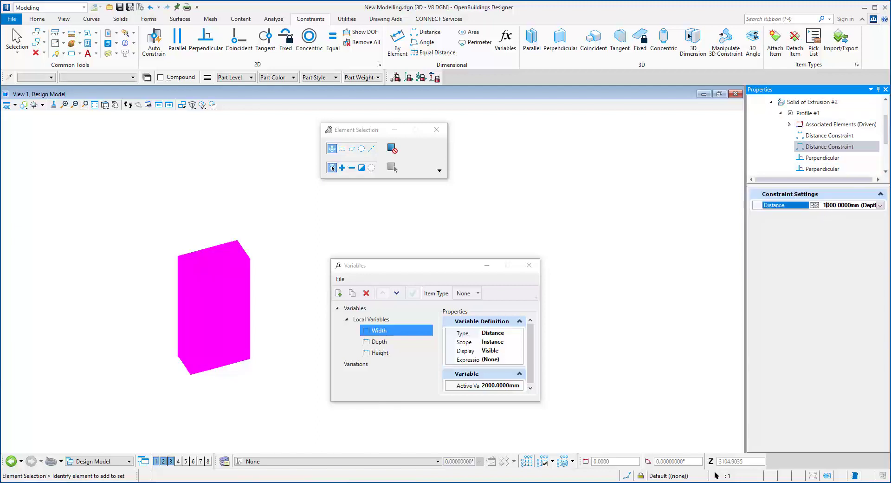
pyautogui.click(881, 206)
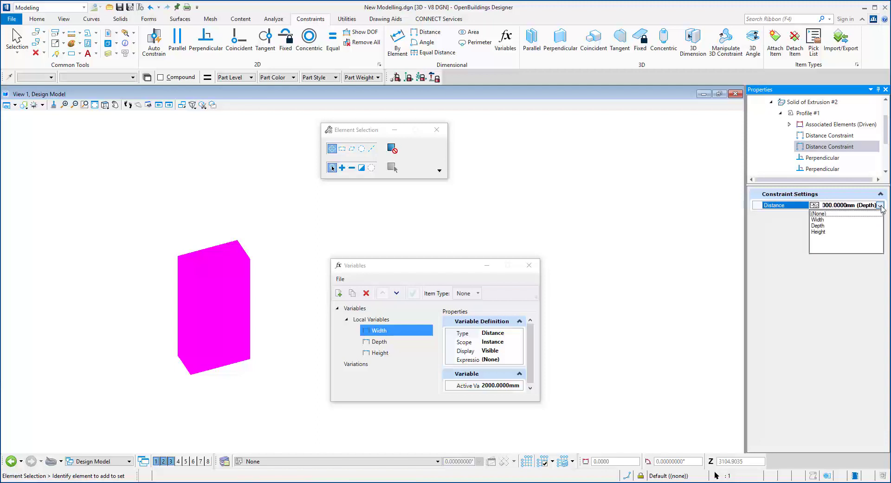
pyautogui.click(843, 213)
pyautogui.click(824, 206)
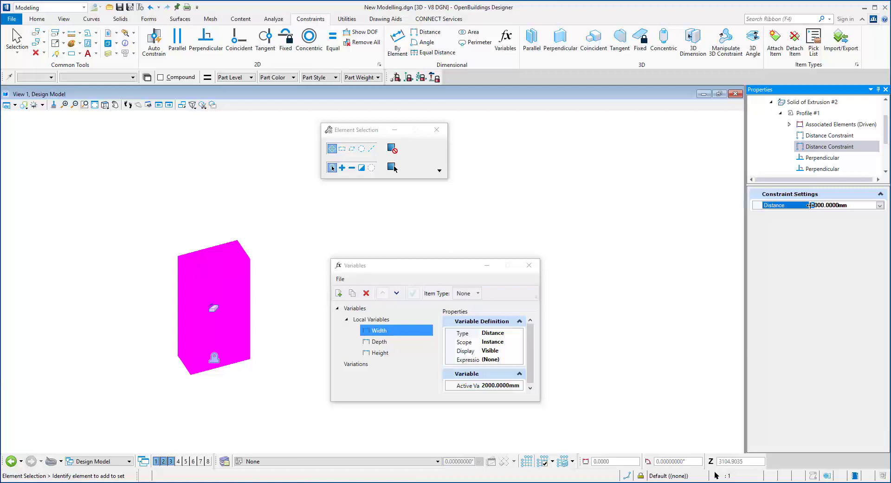
pyautogui.press('Return')
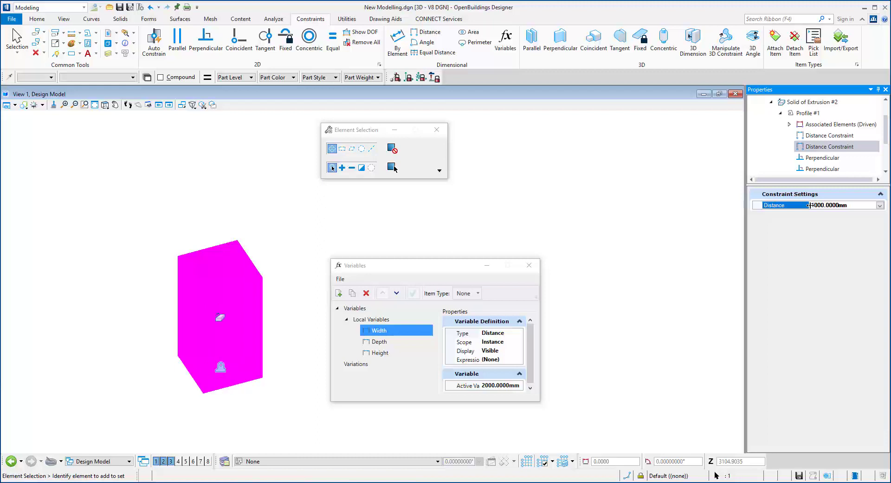
# Detach the Width variable from the profile's first distance constraint by choosing (None), set its distance to 3000 mm, and deselect the solid.
pyautogui.click(821, 136)
pyautogui.click(827, 206)
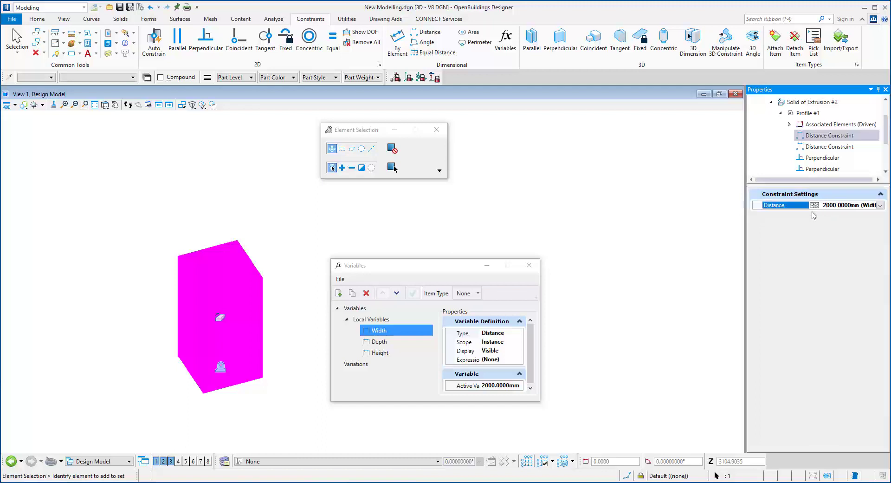
pyautogui.click(881, 206)
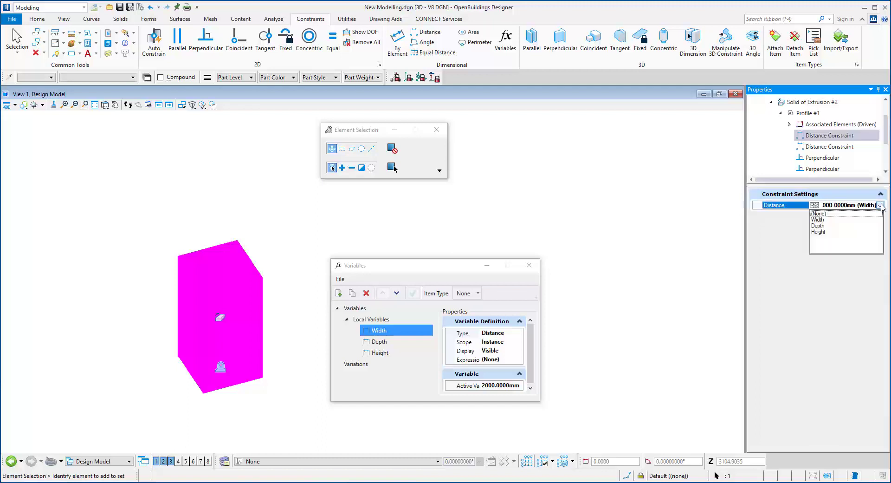
pyautogui.click(818, 213)
pyautogui.click(814, 205)
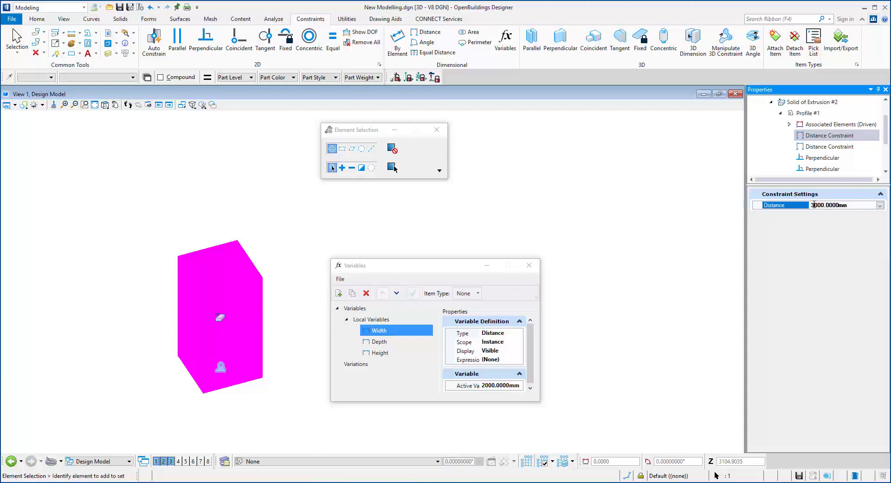
pyautogui.press('Return')
pyautogui.click(520, 248)
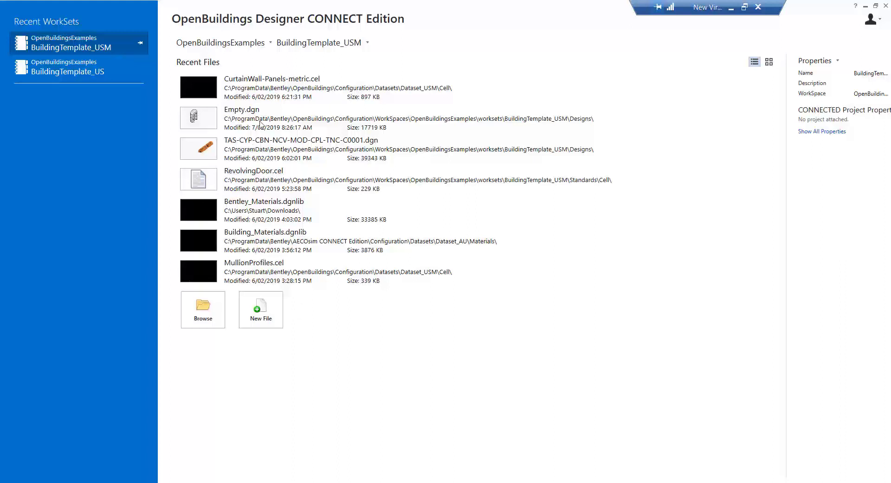
# Open the recent cell library CurtainWall-Panels-metric.cel and display its list of models.
pyautogui.click(268, 87)
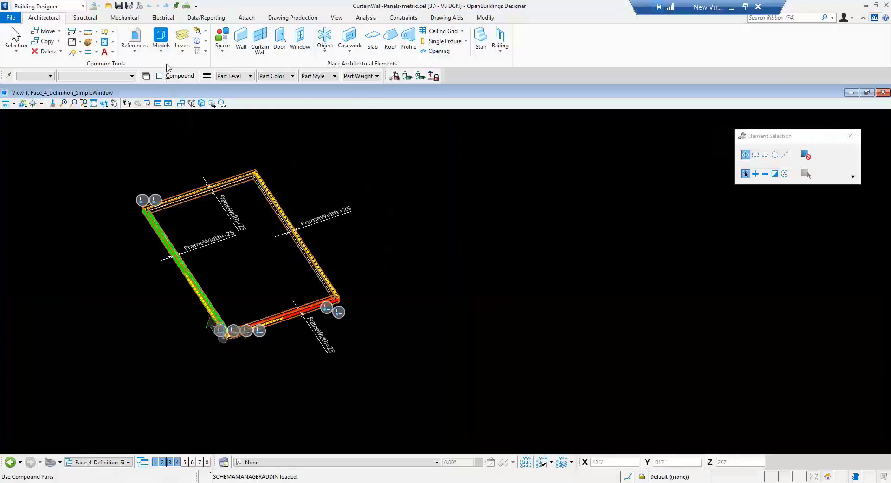
pyautogui.click(162, 52)
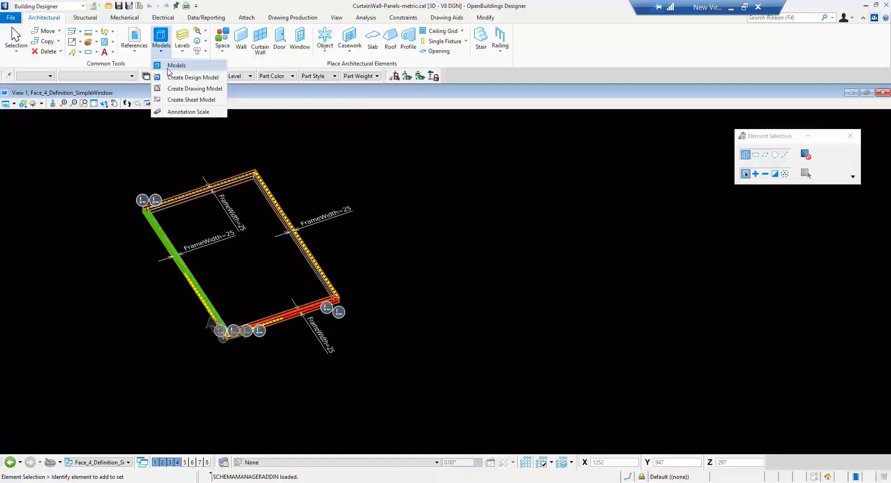
pyautogui.click(168, 68)
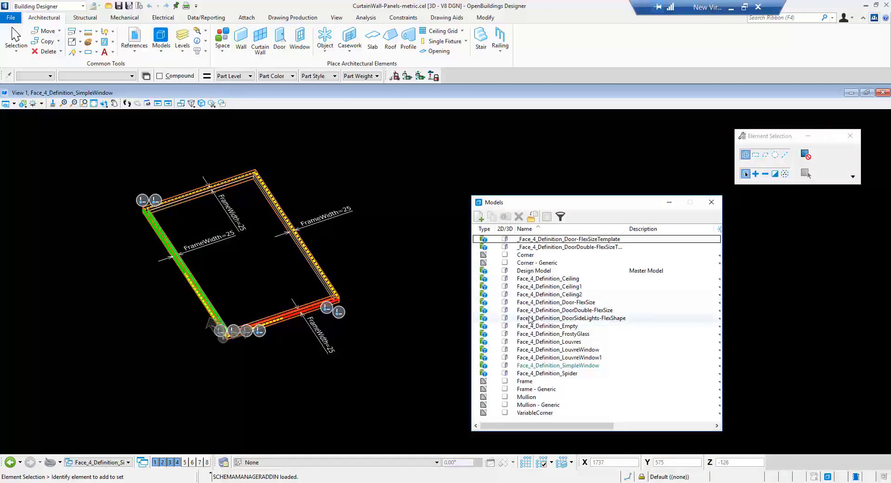
# Open the Mullion model and select its profile shape to display the dimensional constraints.
pyautogui.doubleClick(527, 397)
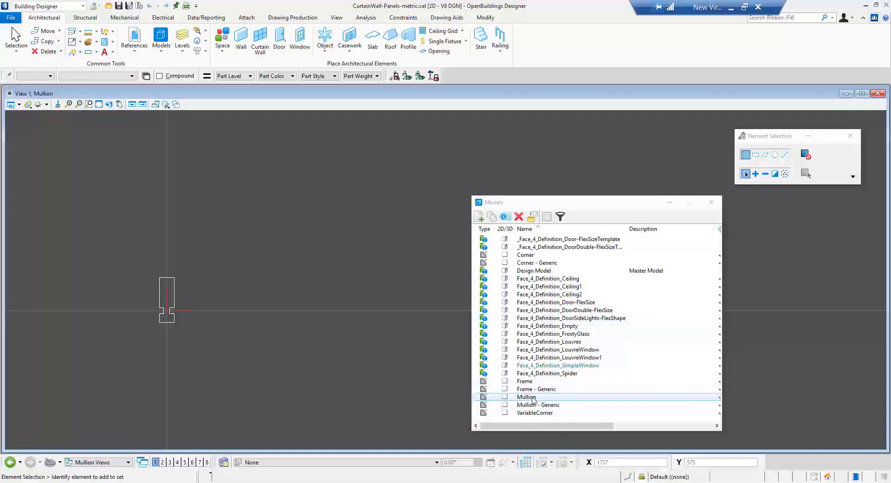
pyautogui.scroll(-2, 306, 279)
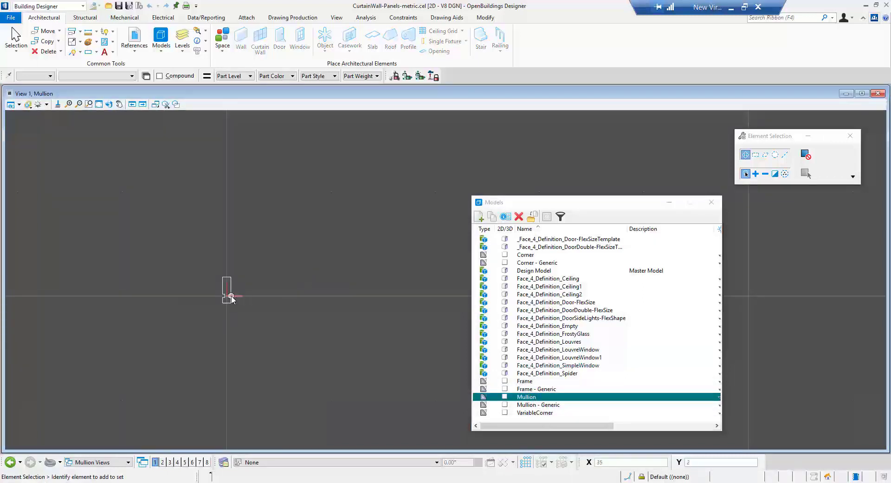
pyautogui.scroll(6, 230, 298)
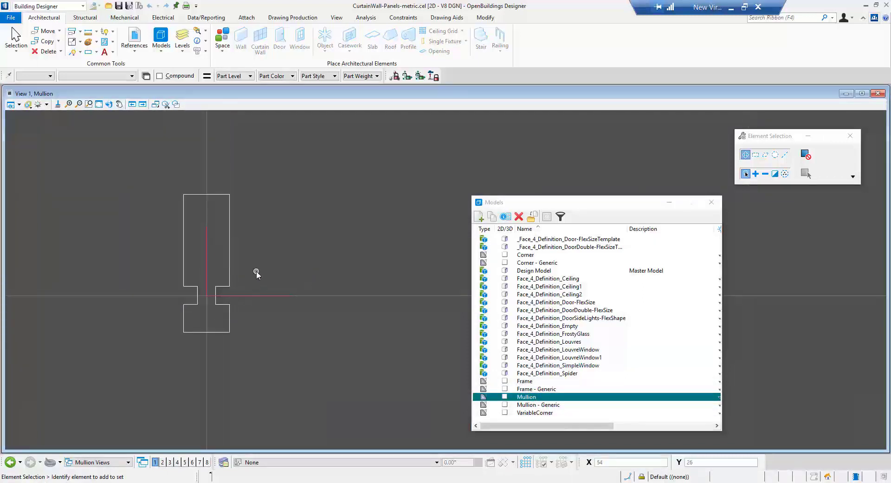
pyautogui.click(230, 261)
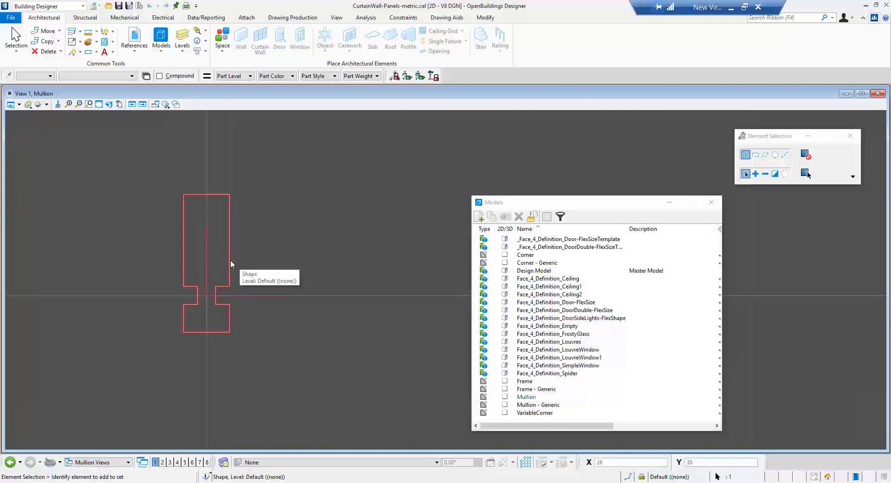
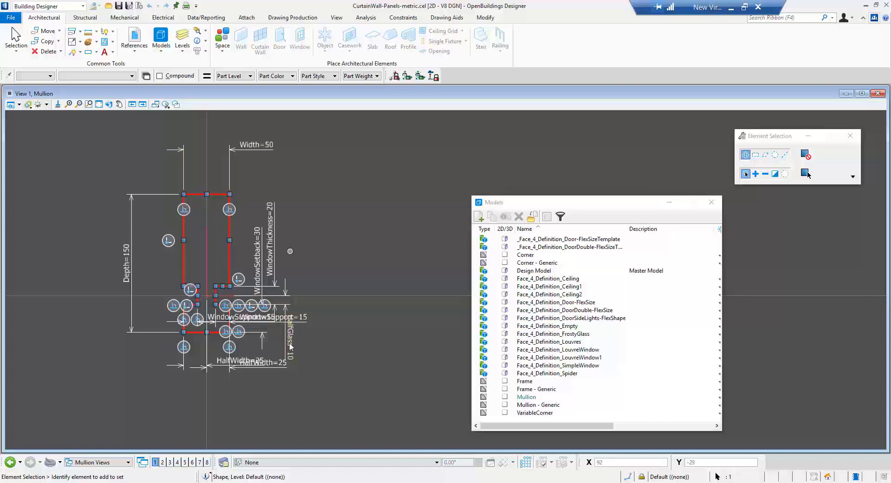
# Open the mullion profile's Depth dimension for editing to view its assignable variables, dismiss it unchanged, and deselect the profile.
pyautogui.rightClick(127, 271)
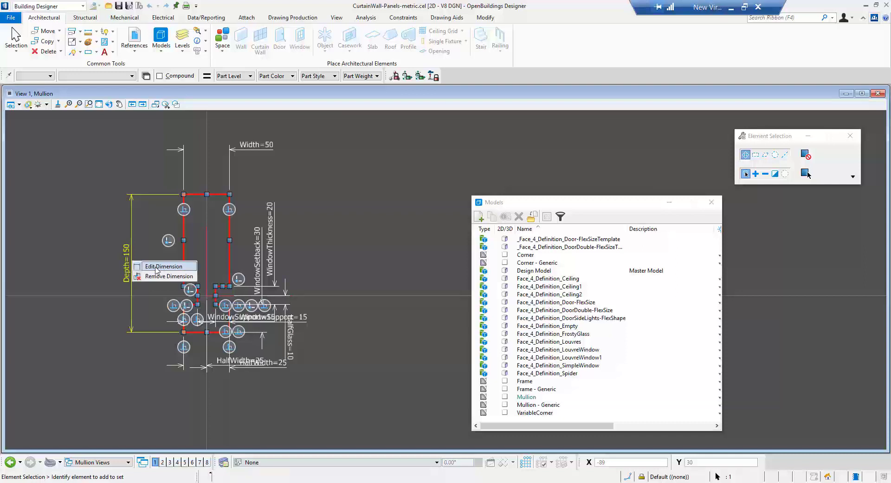
pyautogui.click(156, 266)
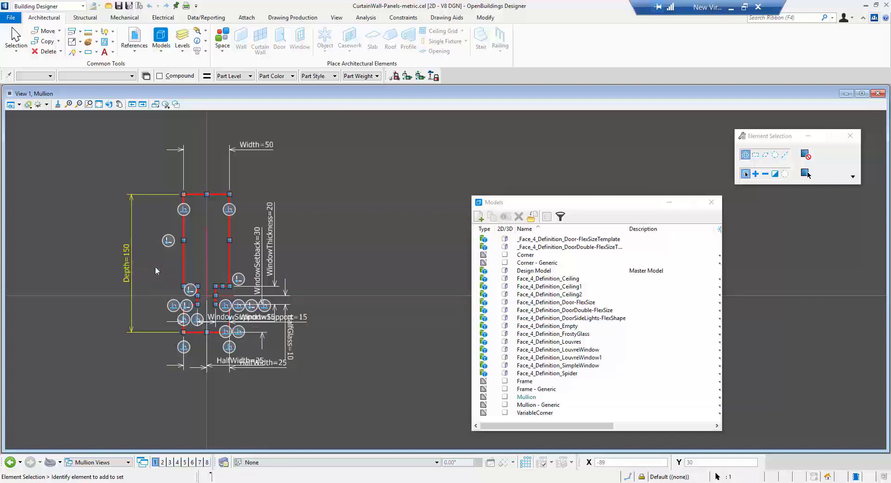
pyautogui.scroll(1, 158, 310)
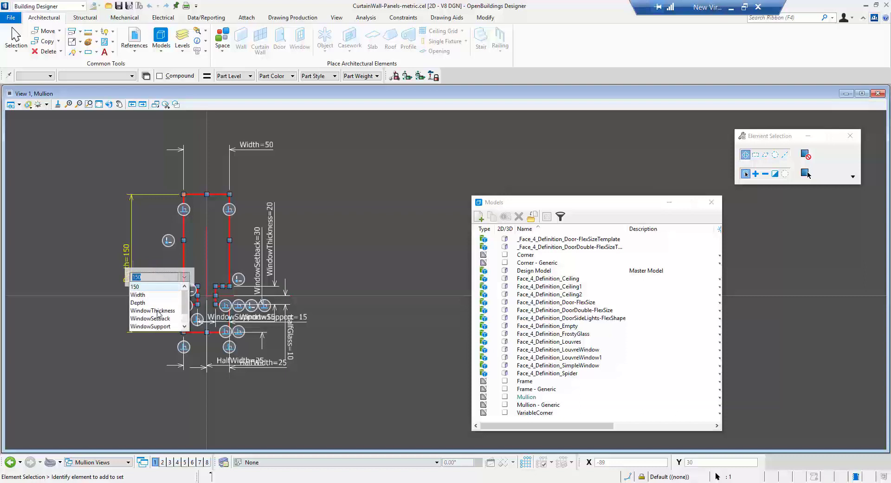
pyautogui.click(338, 307)
pyautogui.click(331, 311)
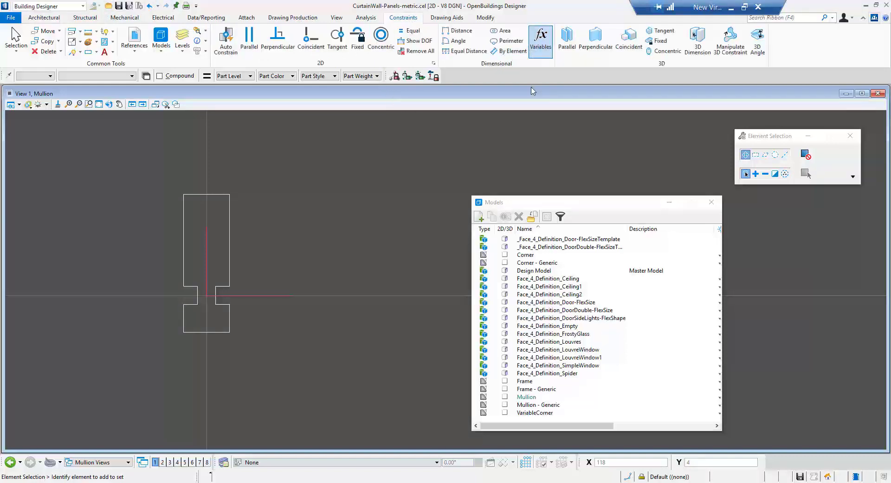
# Review the Mullions properties of the 50x150-front, 60x180-front and 60x200-front variations, and close the variables dialog.
pyautogui.moveTo(472, 115); pyautogui.dragTo(353, 130)
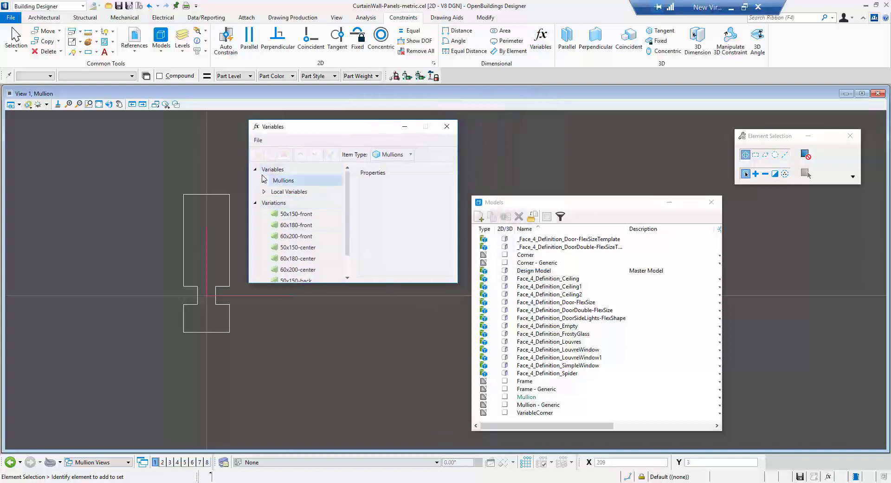
pyautogui.scroll(-1, 278, 190)
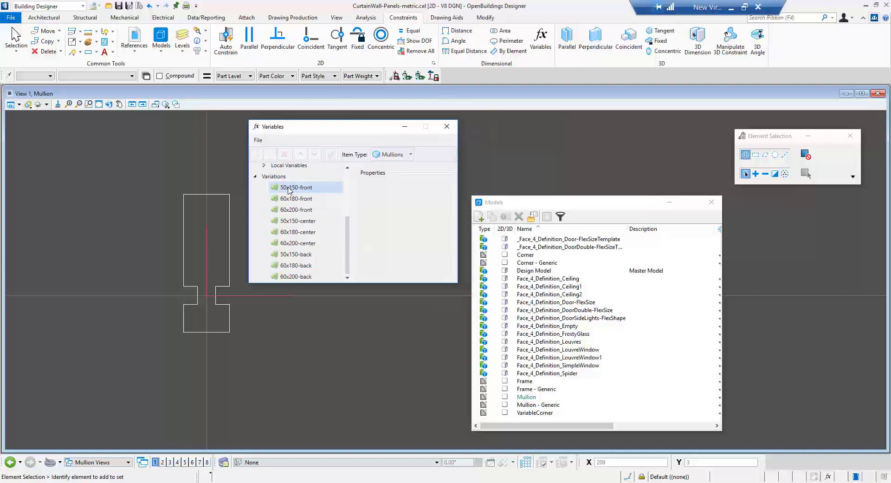
pyautogui.click(288, 188)
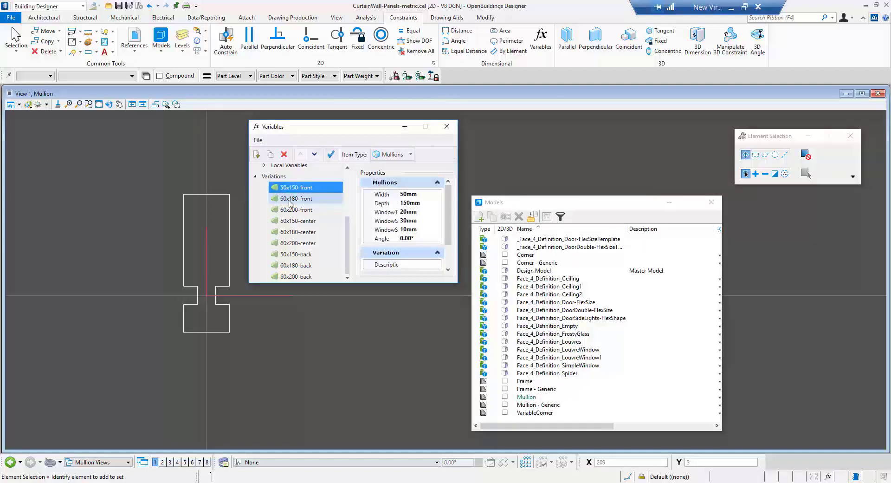
pyautogui.click(289, 199)
pyautogui.click(292, 210)
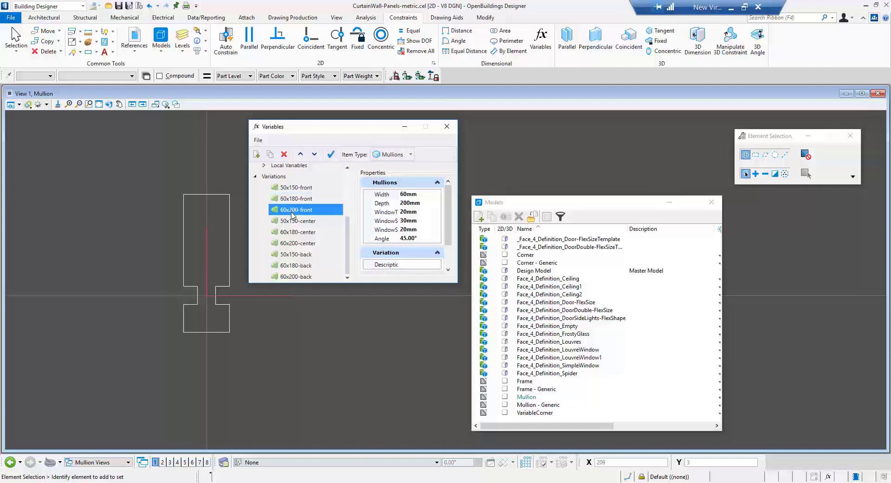
pyautogui.click(447, 127)
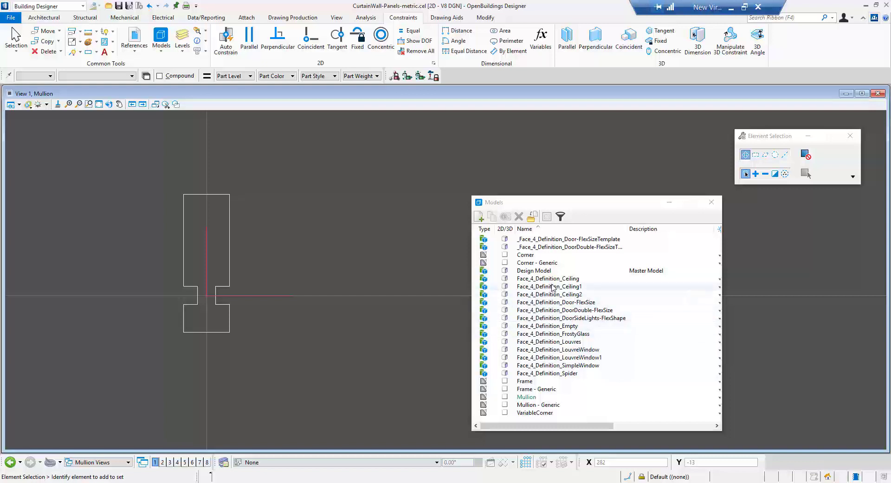
# Open the Face_4_Definition_Spider model and examine the spider fittings at the corners of its glass panel.
pyautogui.doubleClick(552, 373)
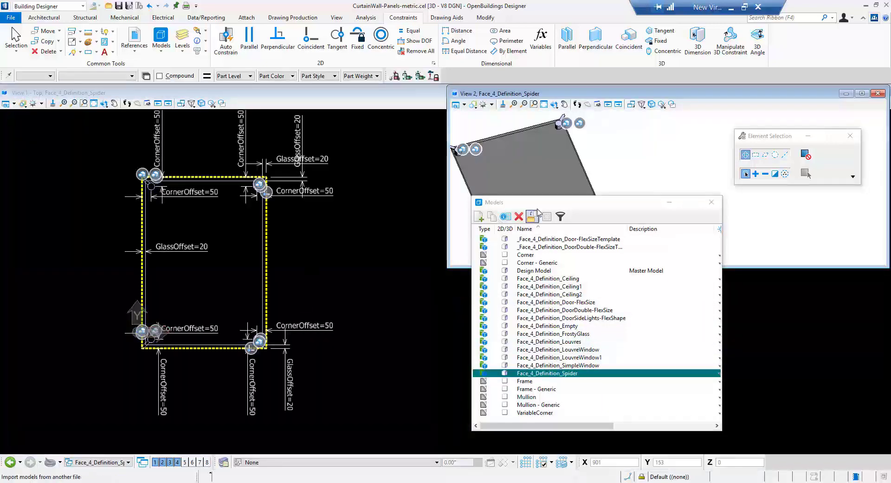
pyautogui.moveTo(539, 203); pyautogui.dragTo(557, 295)
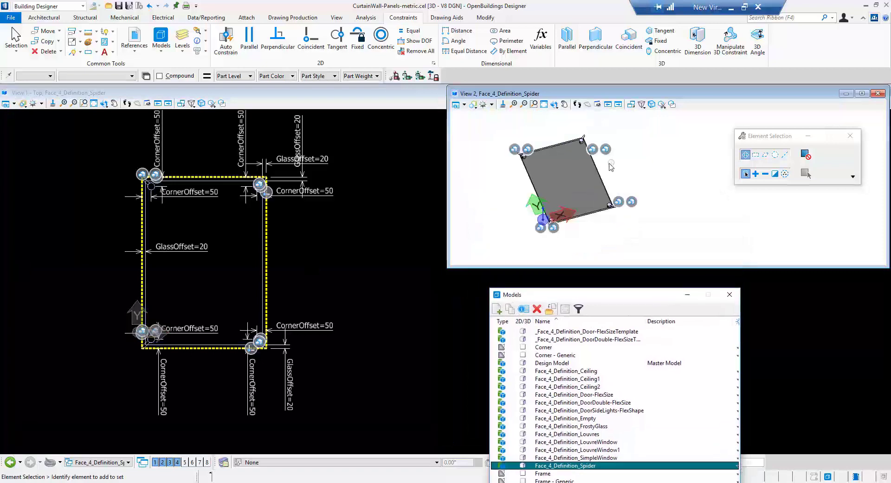
pyautogui.scroll(5, 526, 160)
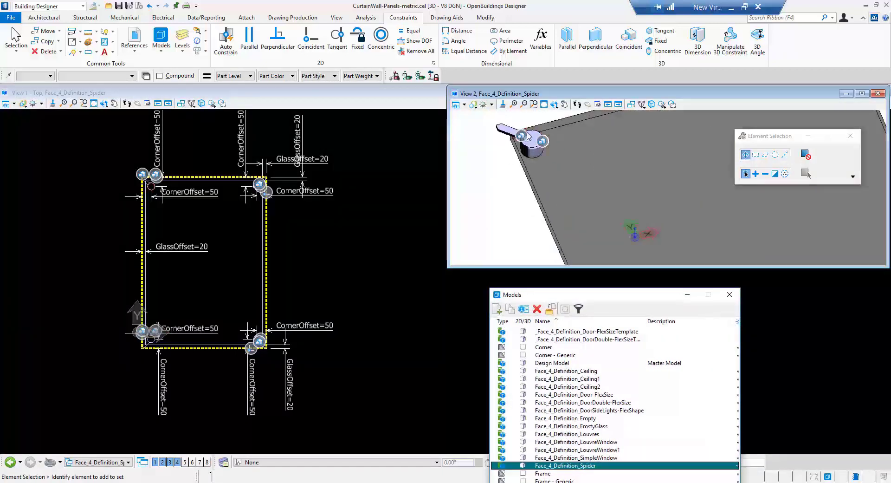
pyautogui.click(534, 104)
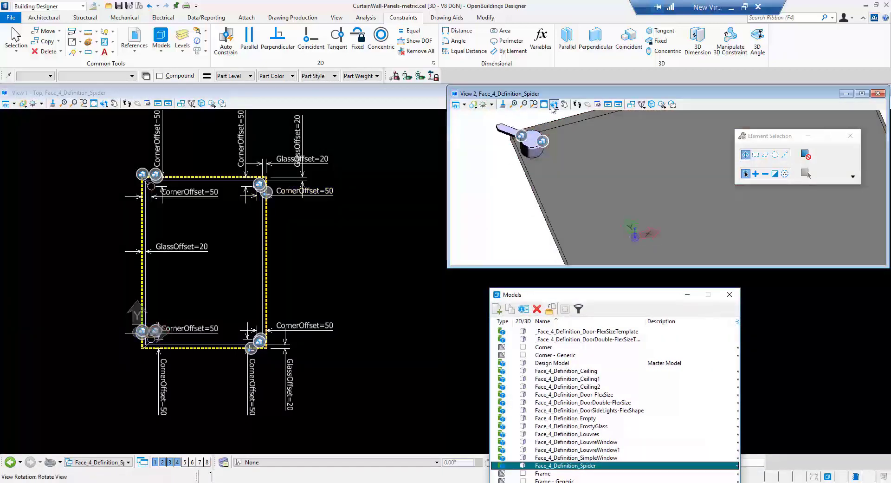
pyautogui.click(553, 105)
pyautogui.click(551, 192)
pyautogui.click(668, 188)
pyautogui.rightClick(668, 187)
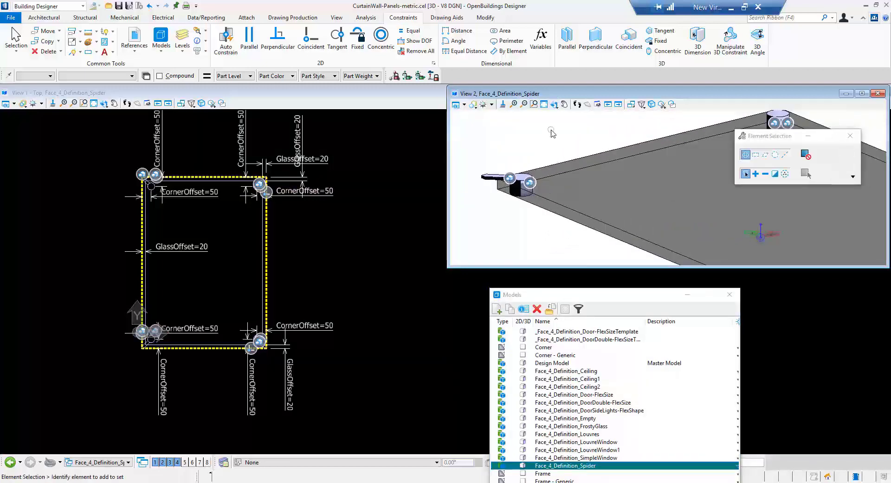
pyautogui.scroll(-2, 551, 131)
pyautogui.scroll(3, 526, 167)
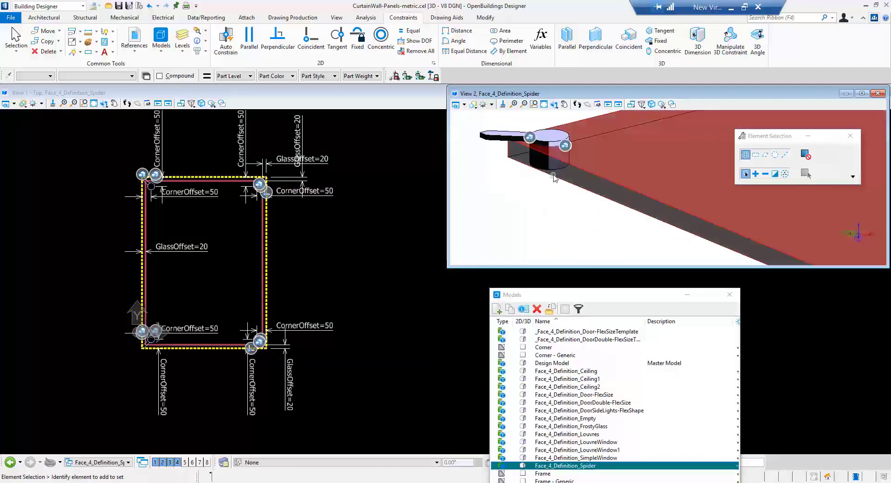
pyautogui.scroll(-2, 548, 194)
pyautogui.scroll(-3, 548, 194)
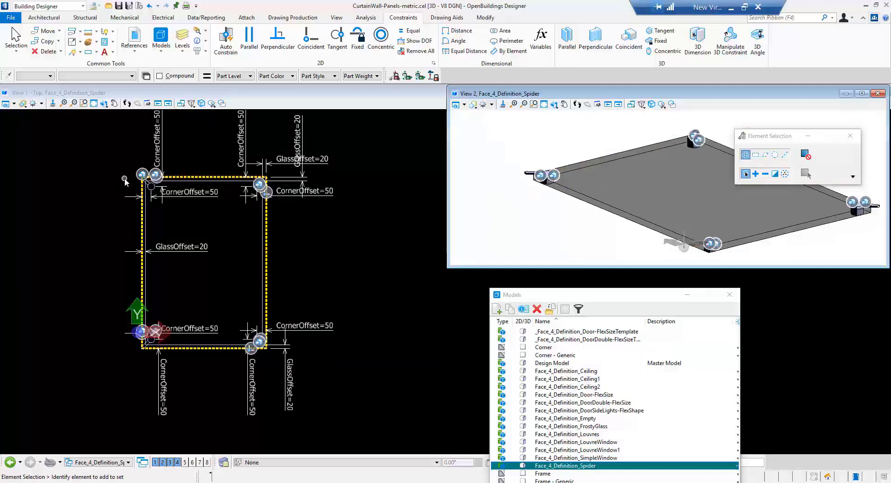
# Inspect the spider panel's dashed outline and its corner and glass offset constraints from an angled 3D direction.
pyautogui.scroll(2, 123, 175)
pyautogui.click(104, 103)
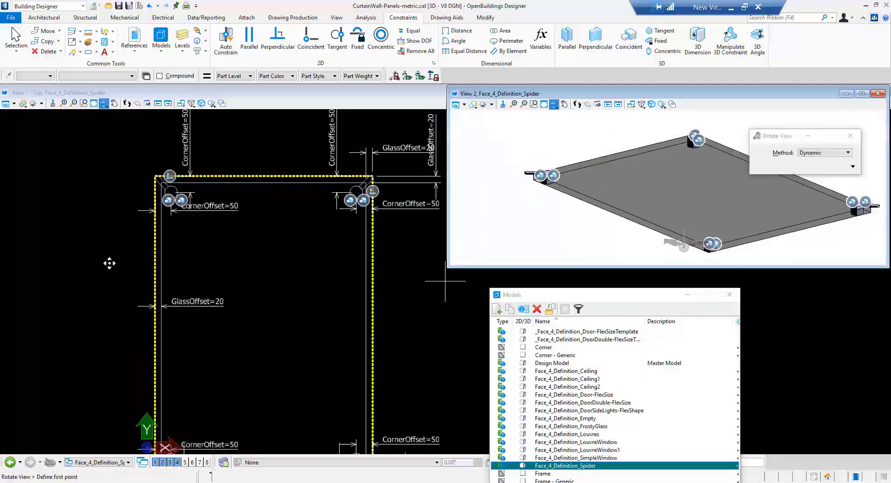
pyautogui.moveTo(114, 356); pyautogui.dragTo(215, 277)
pyautogui.rightClick(217, 238)
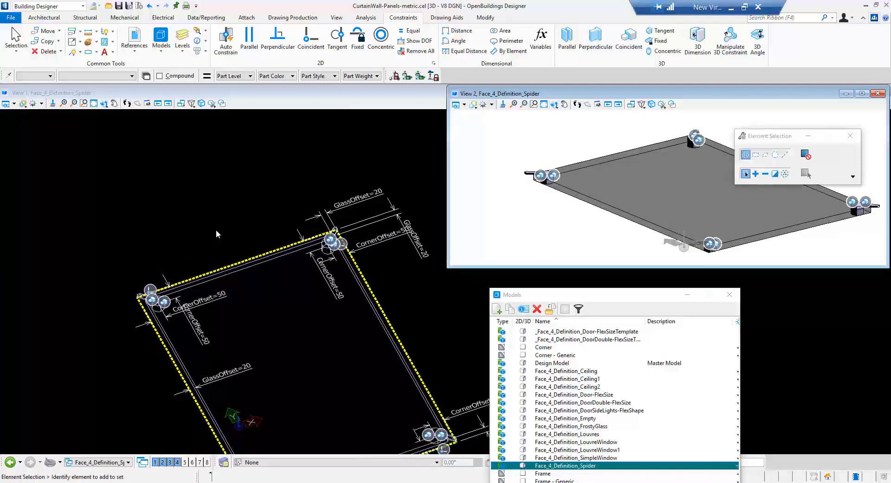
pyautogui.scroll(-2, 217, 230)
pyautogui.scroll(3, 206, 371)
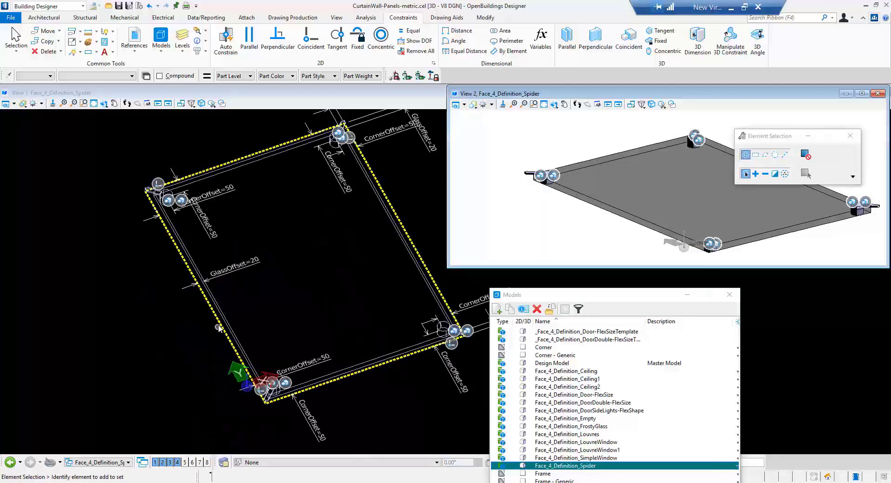
pyautogui.moveTo(220, 325)
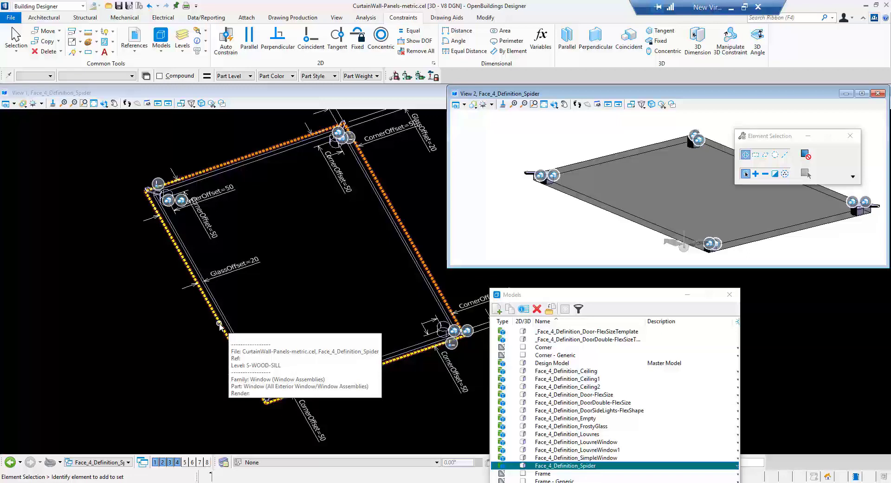
pyautogui.click(219, 325)
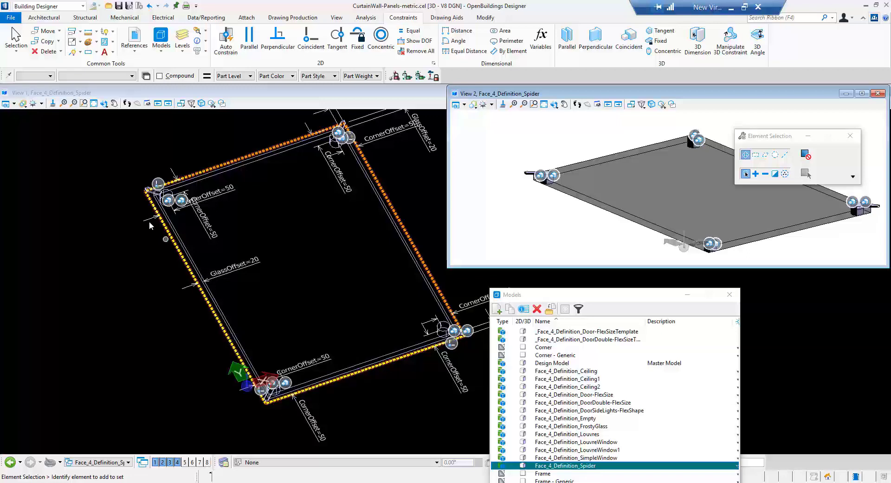
# Open the spider panel's GlassOffset dimension for editing to view its assignable variables, and dismiss it unchanged.
pyautogui.rightClick(235, 270)
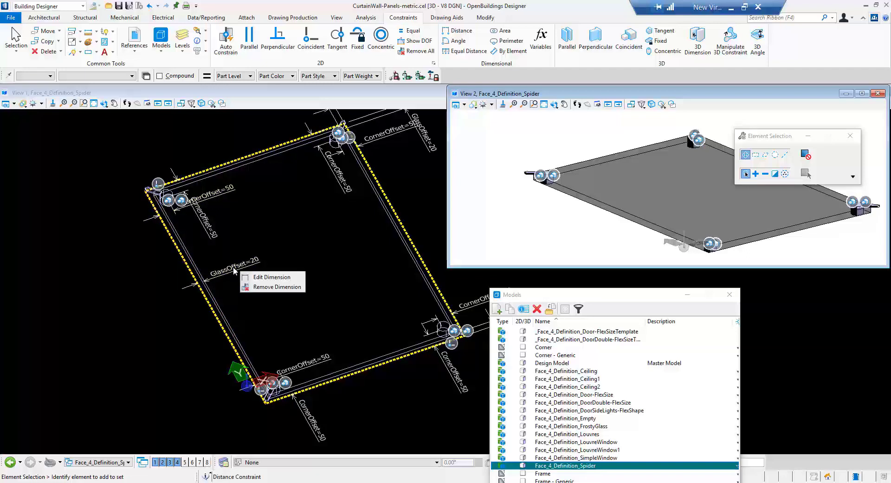
pyautogui.click(272, 277)
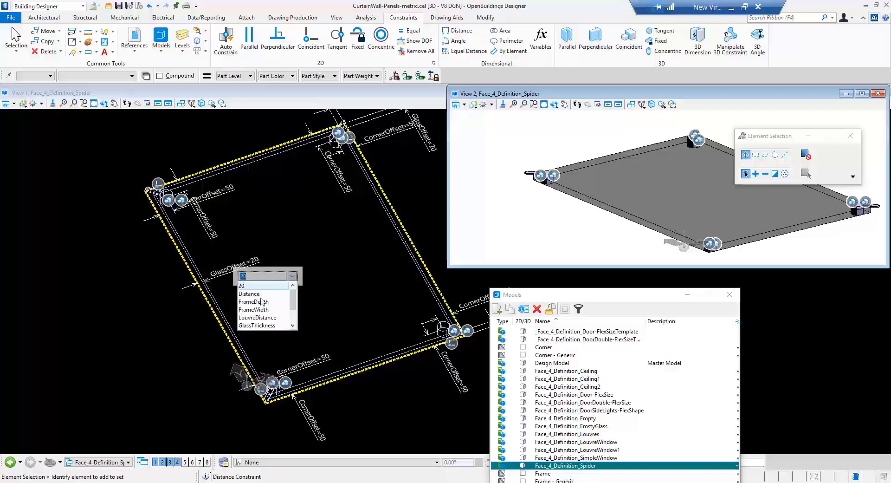
pyautogui.click(329, 298)
pyautogui.click(329, 298)
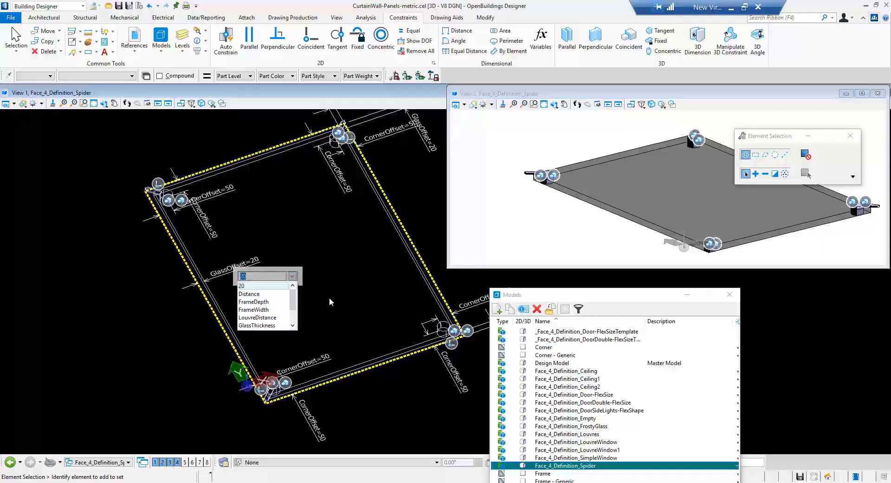
pyautogui.scroll(-2, 120, 327)
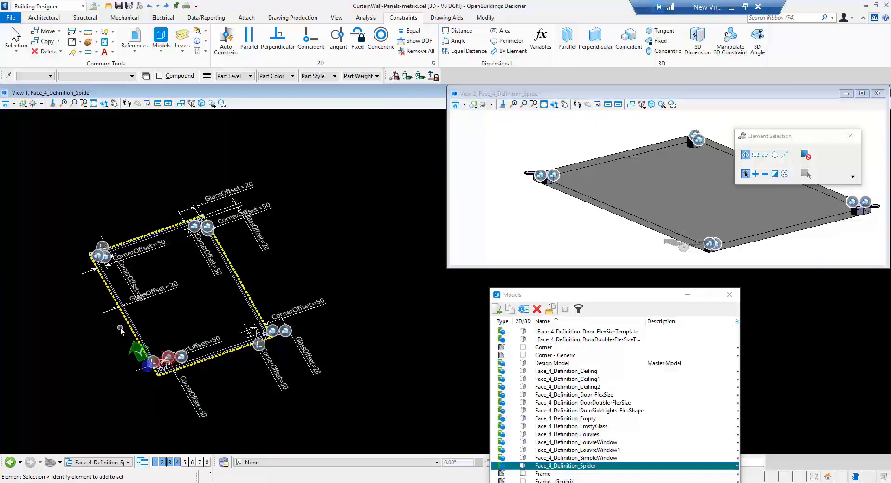
# Open the recent design file Empty.dgn, close the list of models, and show the stacked floor shapes from another side.
pyautogui.click(9, 17)
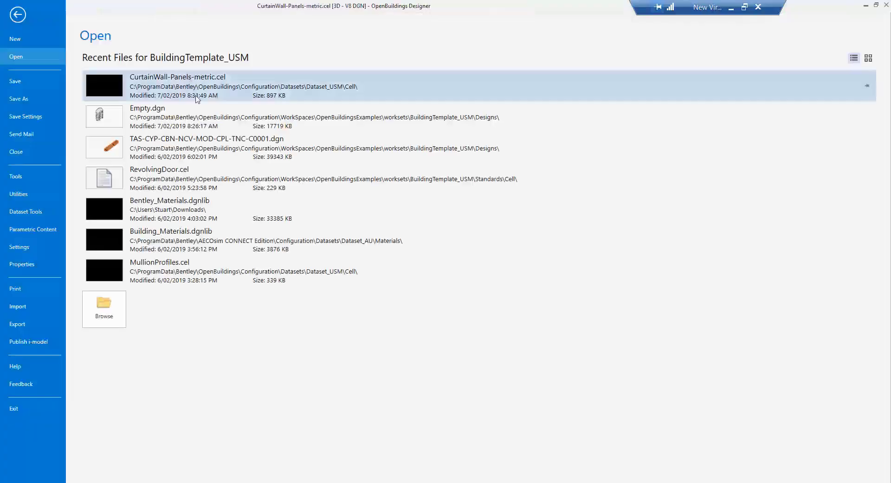
pyautogui.click(194, 119)
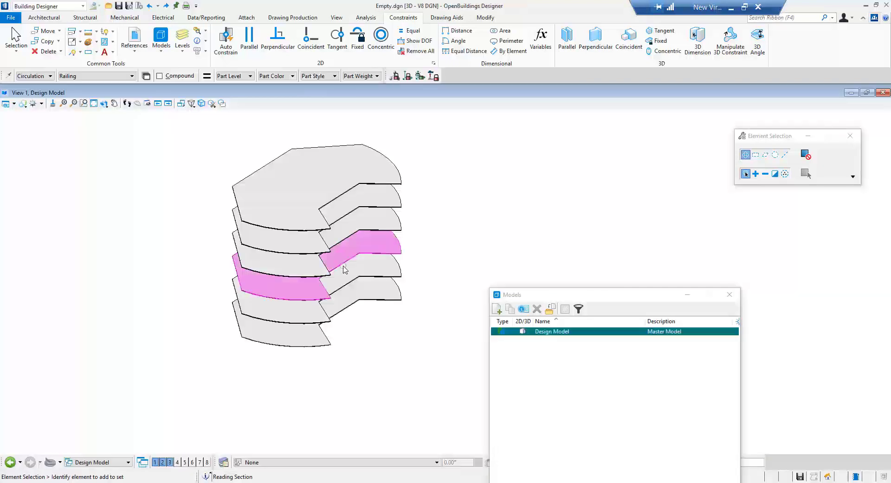
pyautogui.click(730, 295)
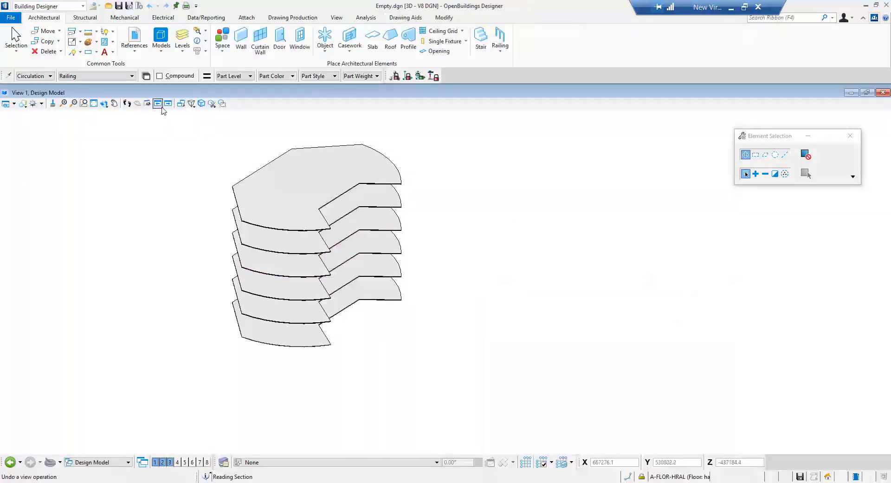
pyautogui.click(104, 103)
pyautogui.click(446, 281)
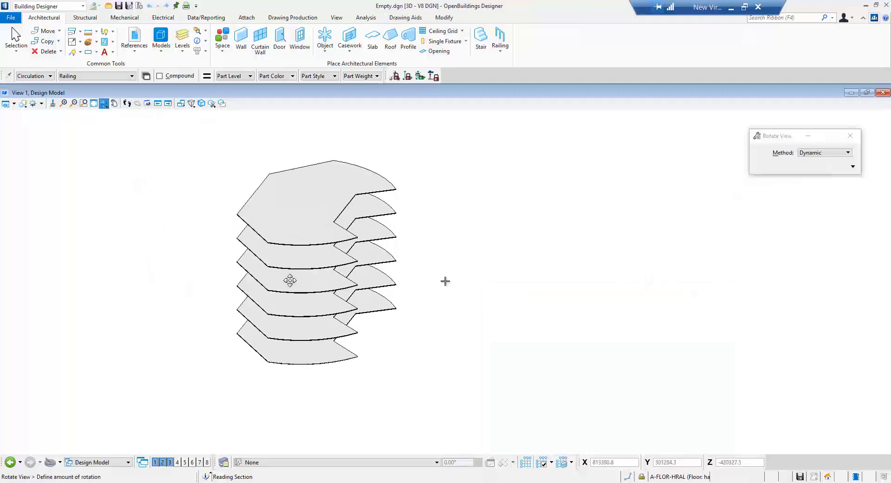
pyautogui.click(414, 301)
pyautogui.scroll(-2, 480, 382)
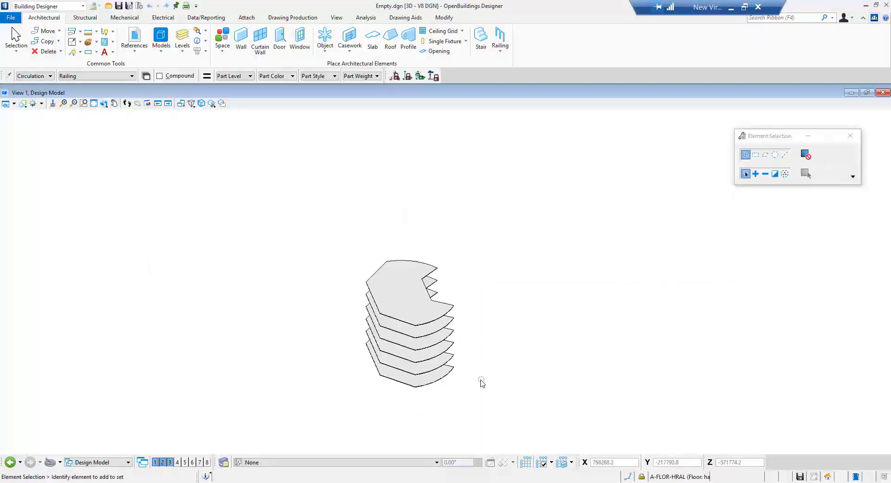
# Start placing a curtain wall with the Generic - Maximum Spacing system, and enlarge its settings dialog to review the full parameter list.
pyautogui.scroll(4, 444, 382)
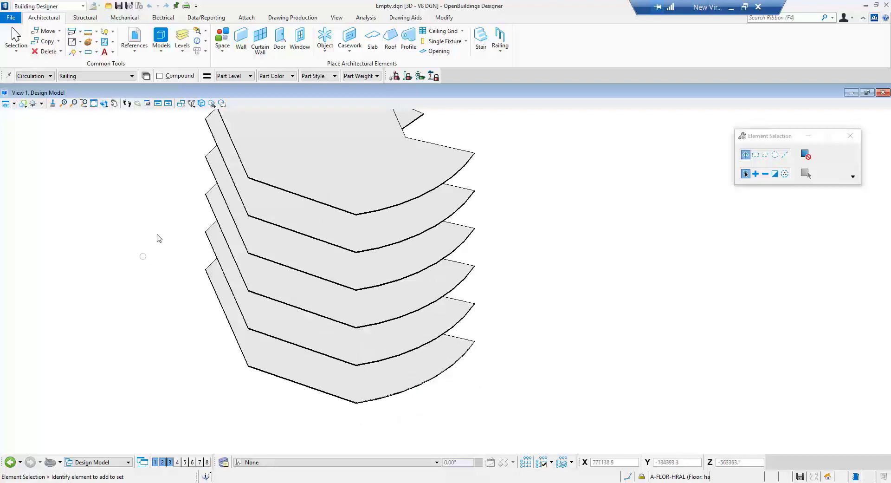
pyautogui.click(265, 40)
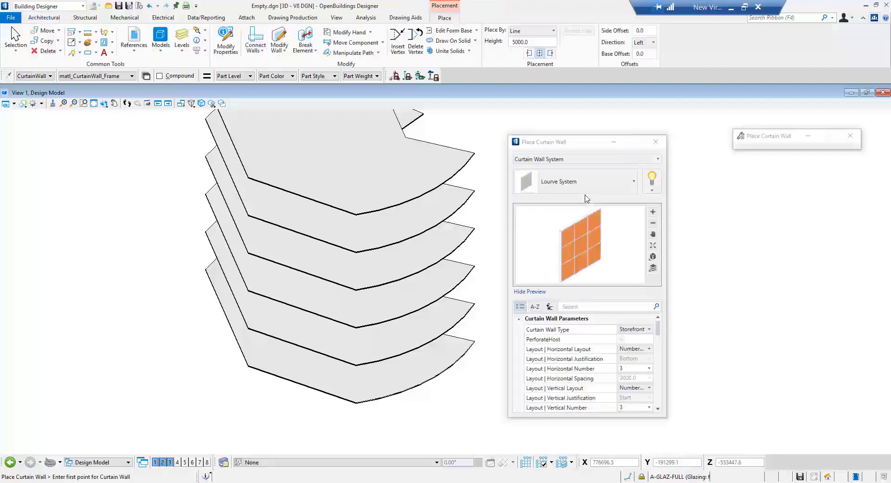
pyautogui.click(589, 185)
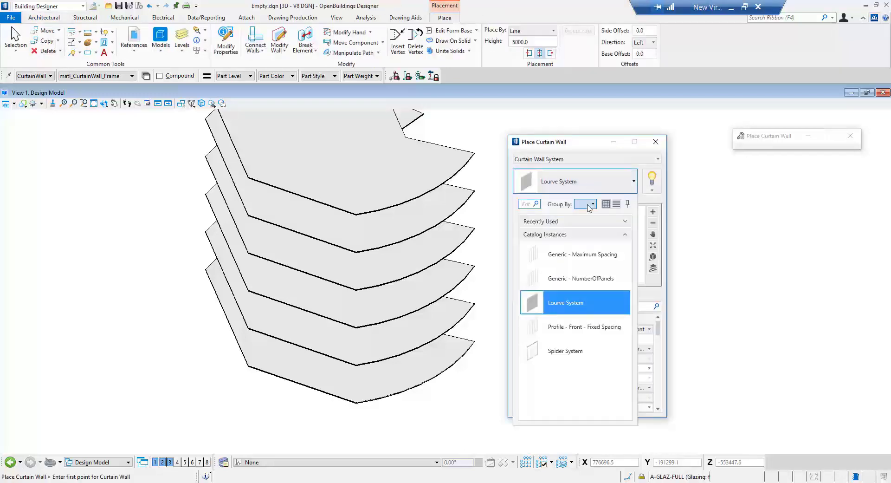
pyautogui.click(592, 255)
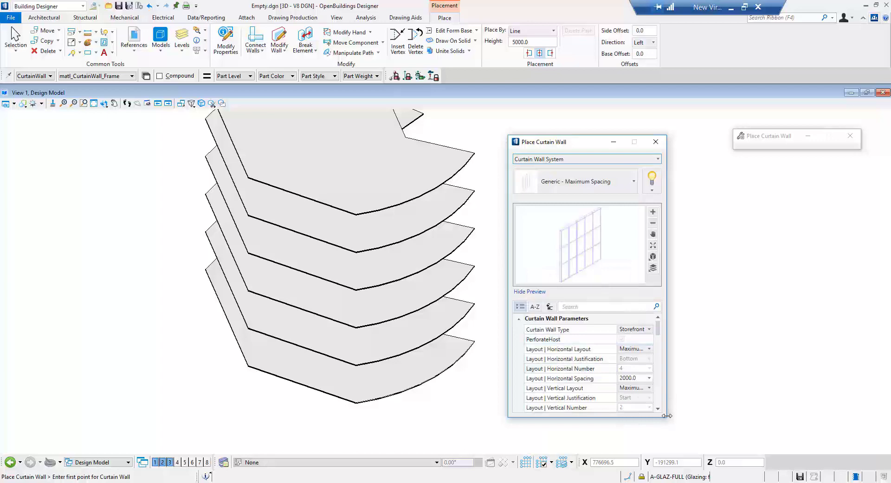
pyautogui.moveTo(667, 417); pyautogui.dragTo(738, 438)
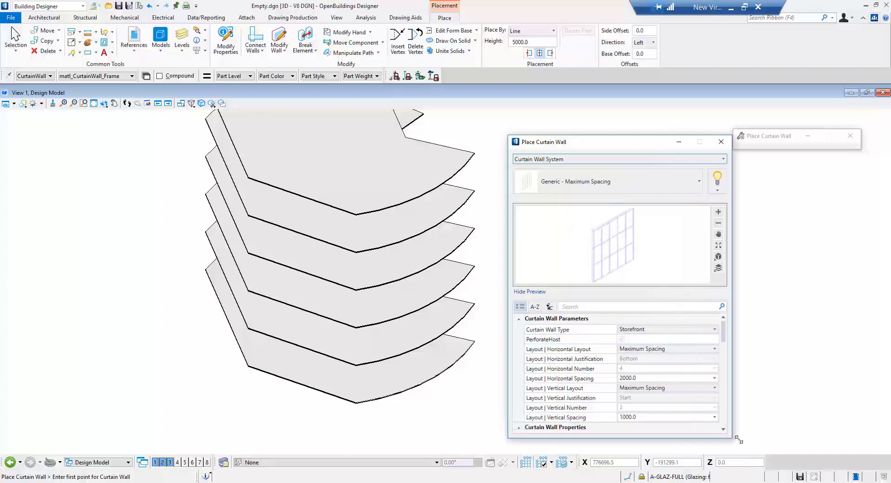
pyautogui.scroll(-3, 685, 395)
pyautogui.scroll(3, 684, 395)
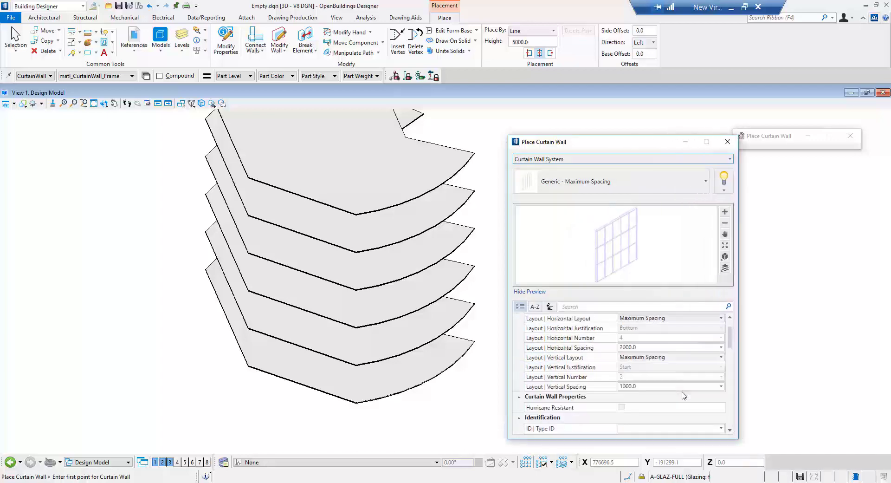
pyautogui.scroll(-10, 684, 395)
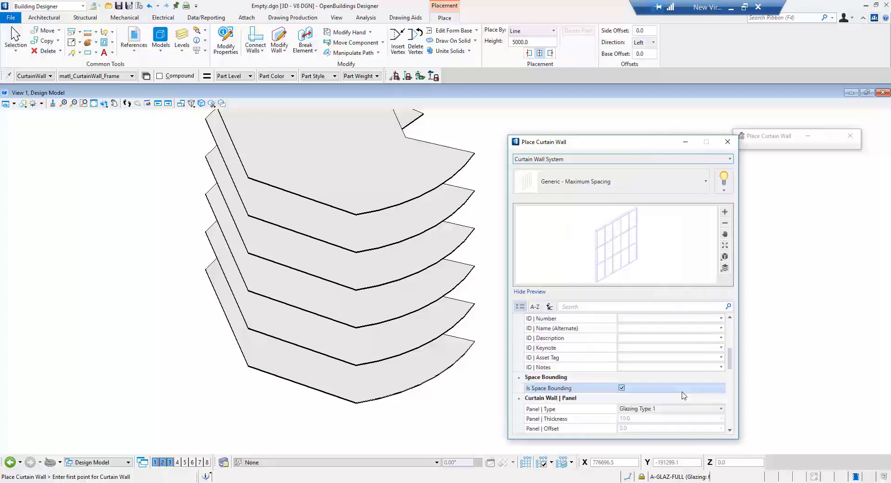
pyautogui.scroll(-10, 684, 395)
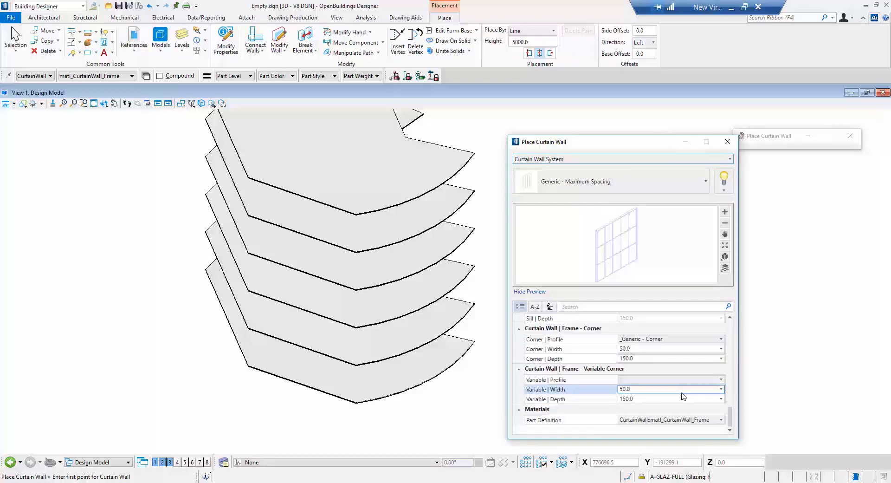
pyautogui.scroll(20, 684, 395)
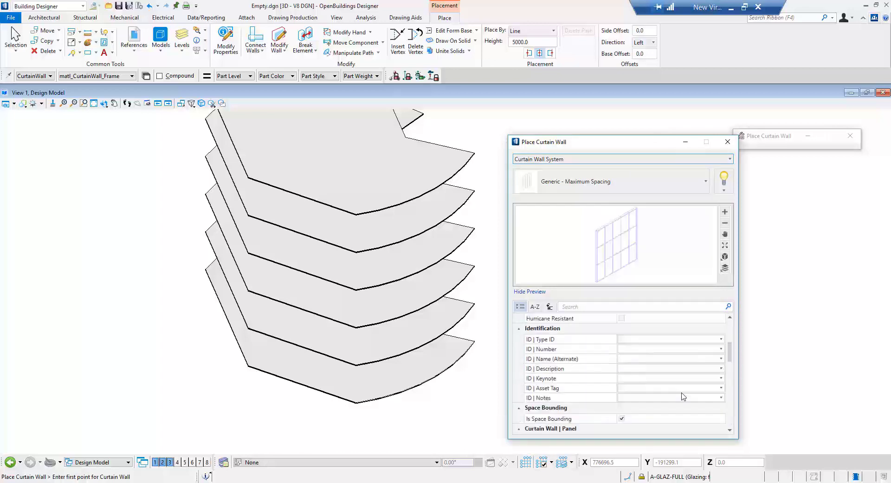
# Keep the placement method as Line and start the curtain wall at the leftmost corner of the lowest floor.
pyautogui.click(526, 31)
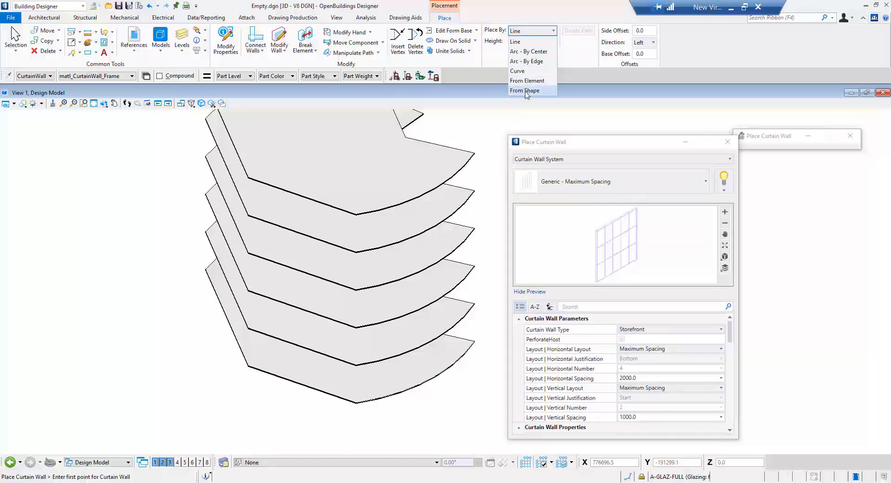
pyautogui.click(526, 42)
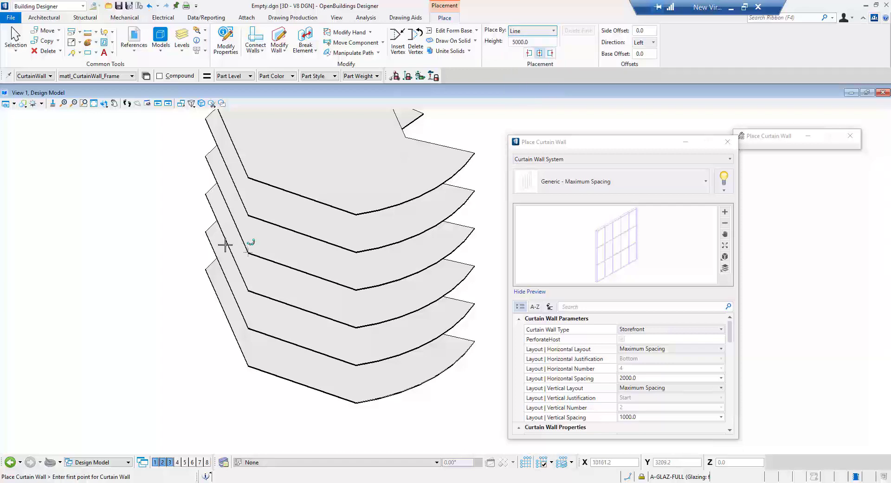
pyautogui.scroll(5, 193, 267)
pyautogui.click(104, 103)
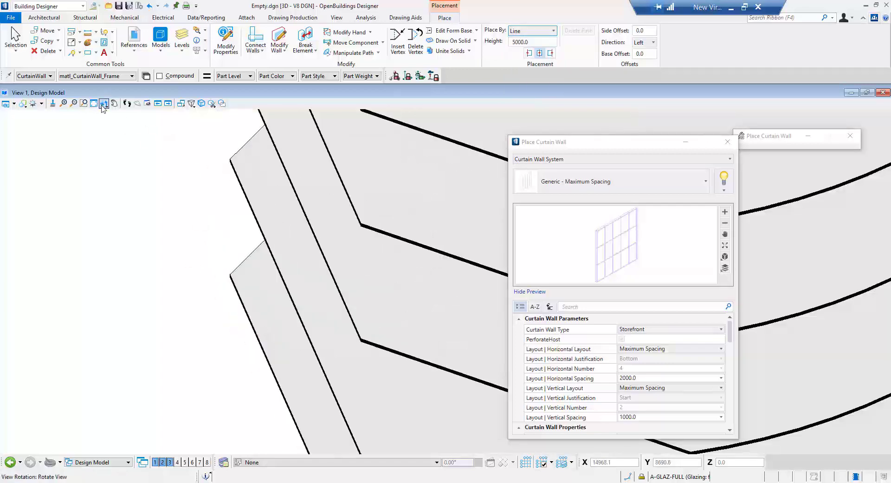
pyautogui.click(301, 240)
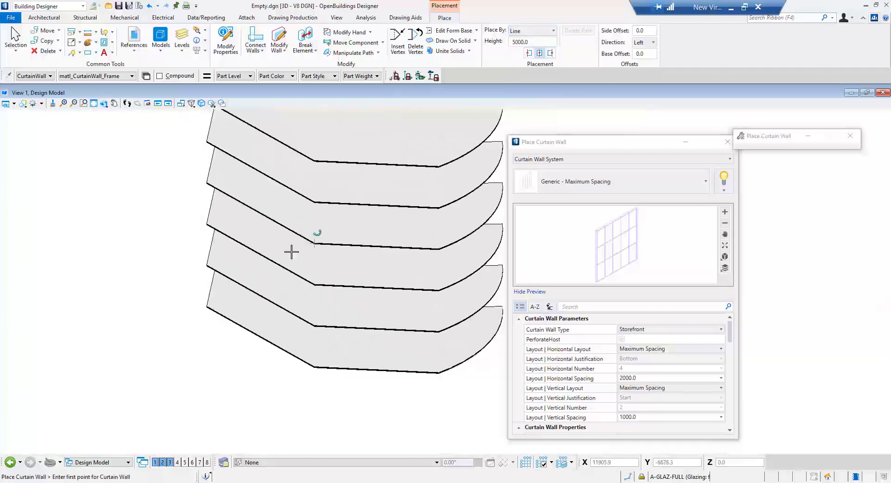
pyautogui.scroll(3, 226, 324)
pyautogui.click(168, 268)
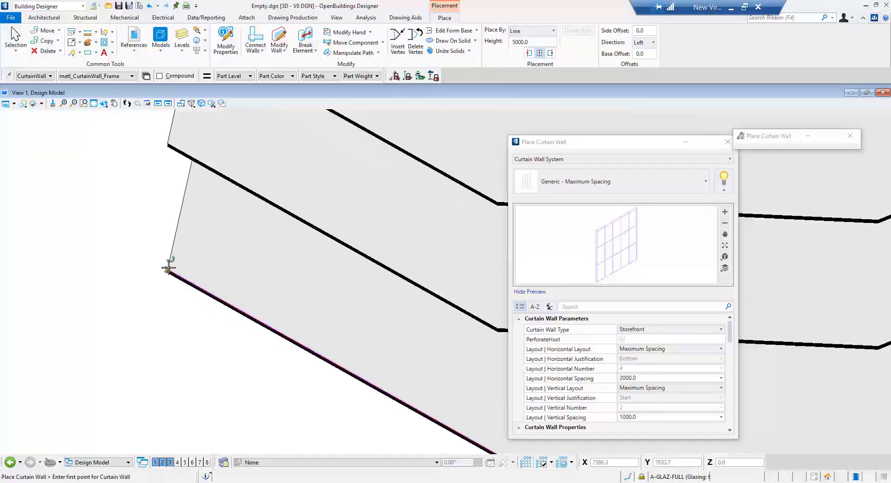
pyautogui.scroll(-2, 204, 266)
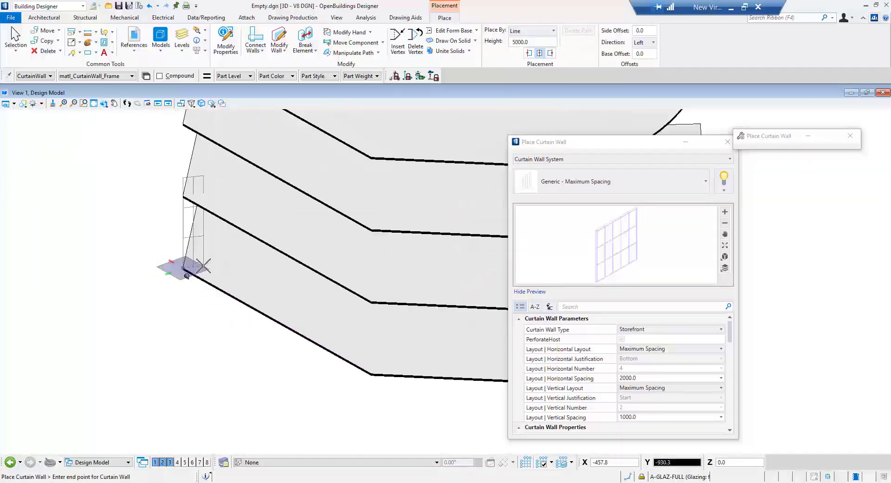
# Set the curtain wall height to 4000 and end the wall at the next corner along the lowest floor's straight edge.
pyautogui.click(703, 375)
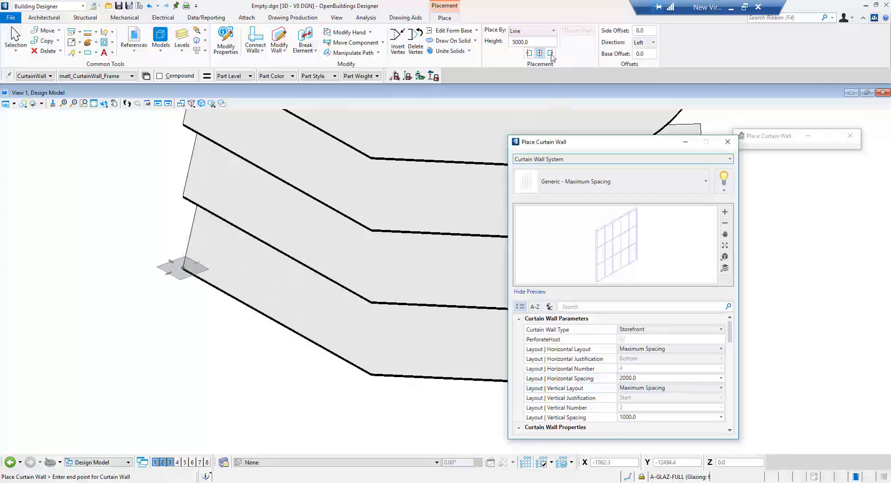
pyautogui.click(541, 43)
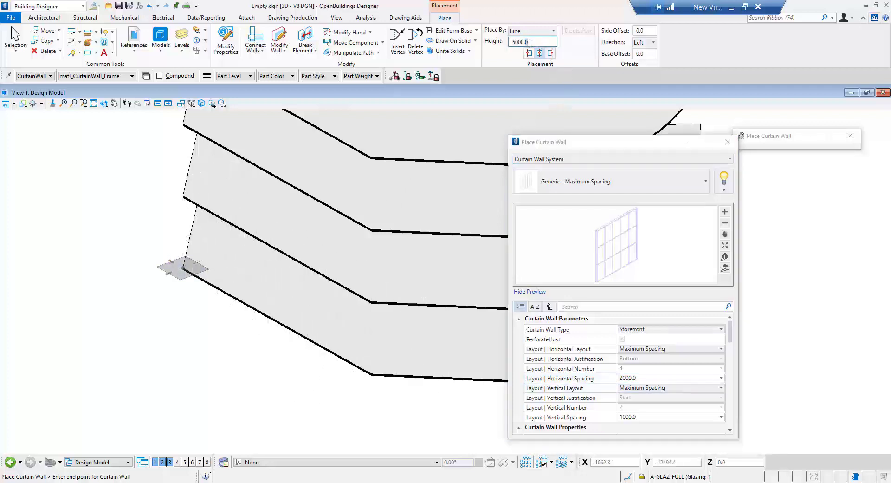
pyautogui.write('4')
pyautogui.press('Return')
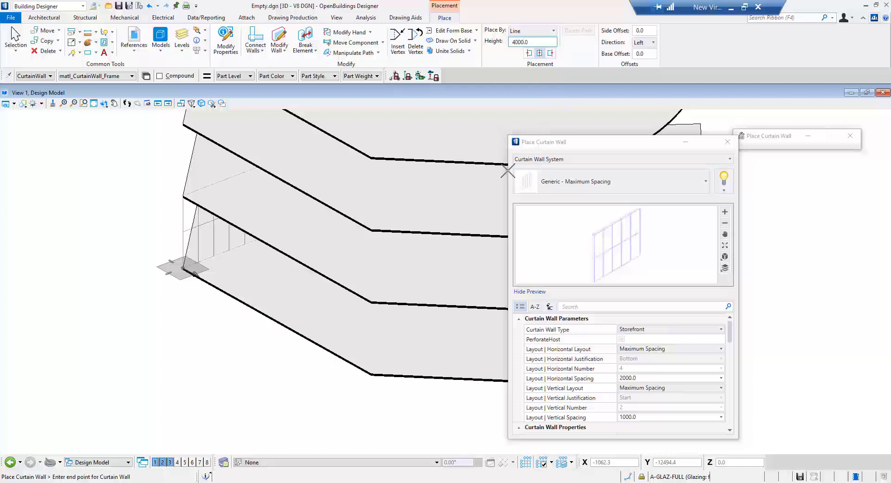
pyautogui.click(369, 373)
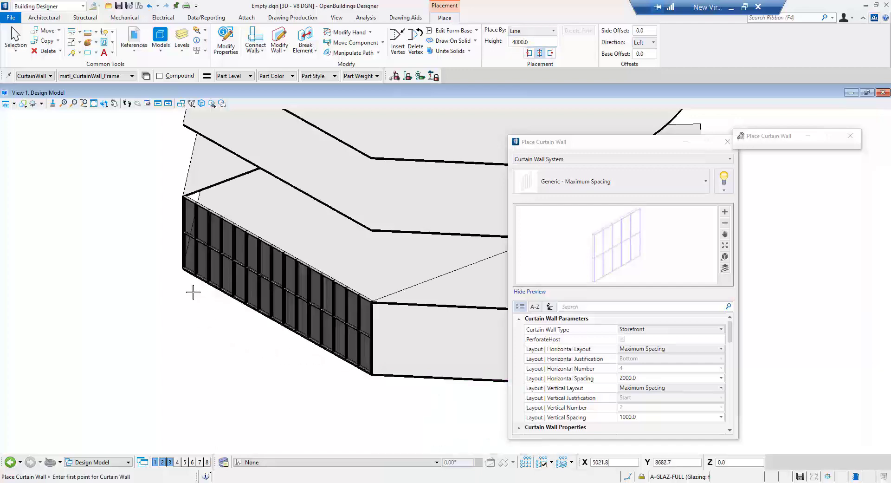
# Leave curtain wall placement and brighten the view so the frame members show clearly against the glass.
pyautogui.scroll(2, 193, 297)
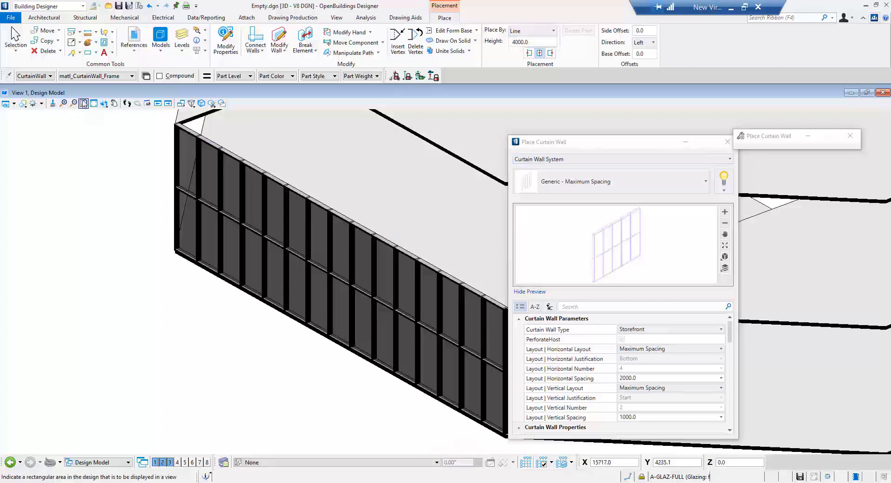
pyautogui.click(106, 107)
pyautogui.click(238, 344)
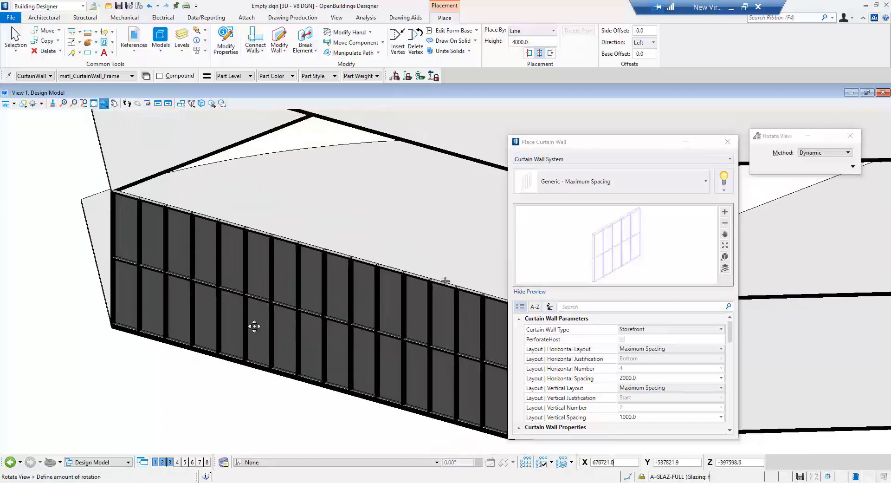
pyautogui.click(237, 346)
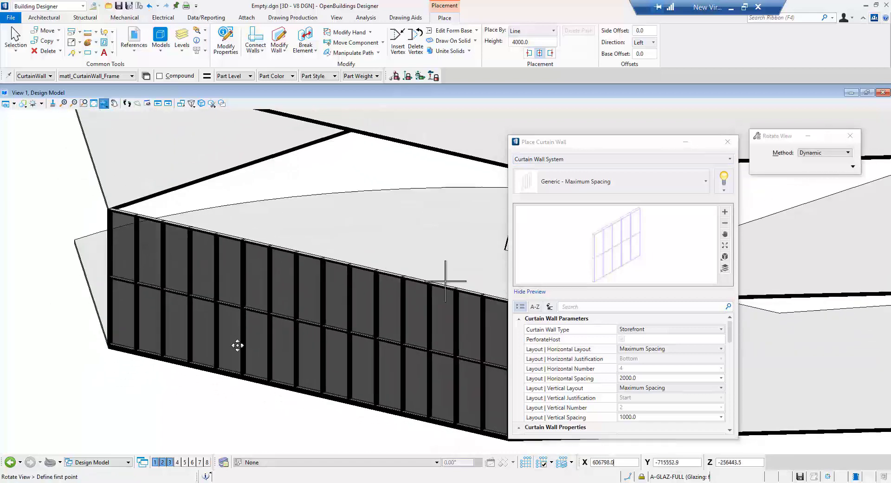
pyautogui.rightClick(214, 393)
pyautogui.click(238, 205)
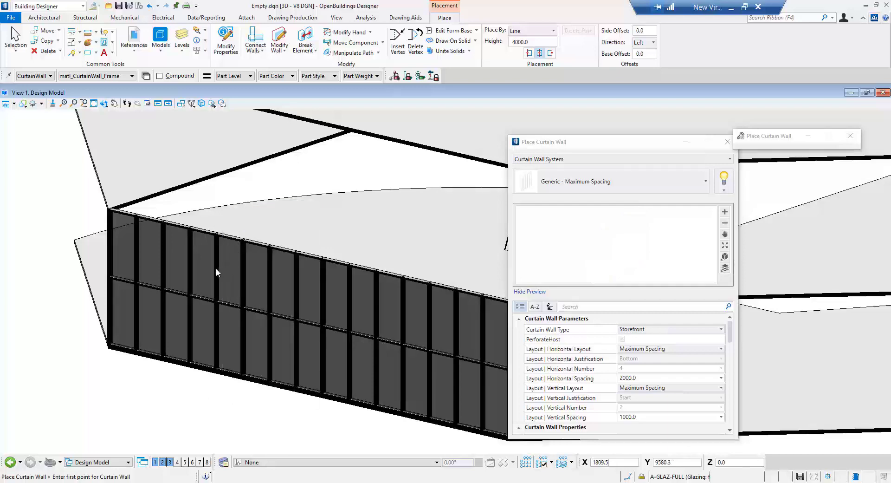
pyautogui.scroll(5, 216, 304)
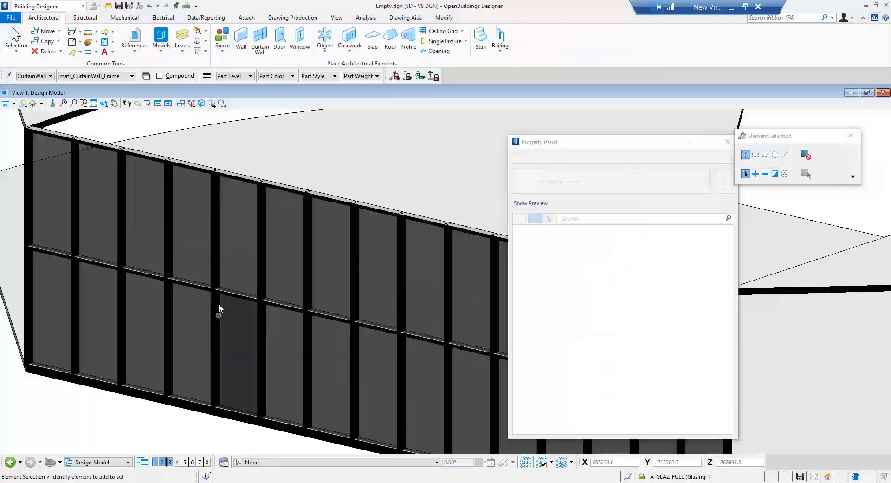
pyautogui.click(33, 103)
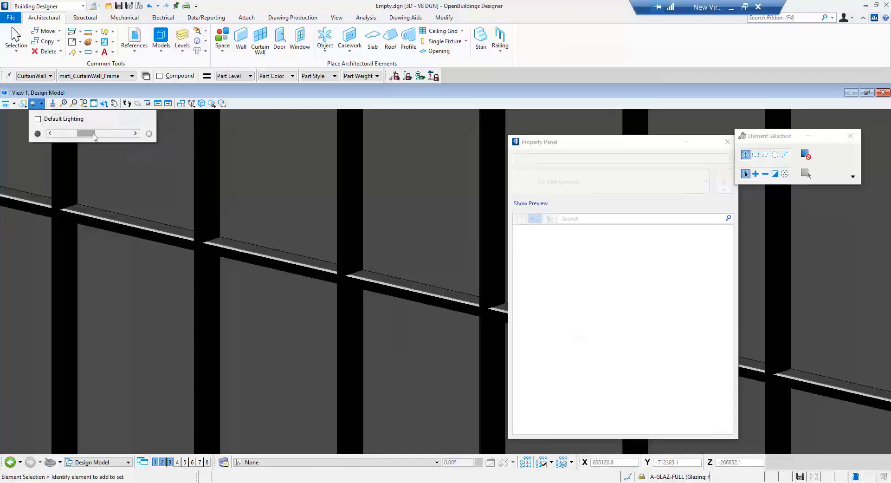
pyautogui.moveTo(92, 134); pyautogui.dragTo(111, 135)
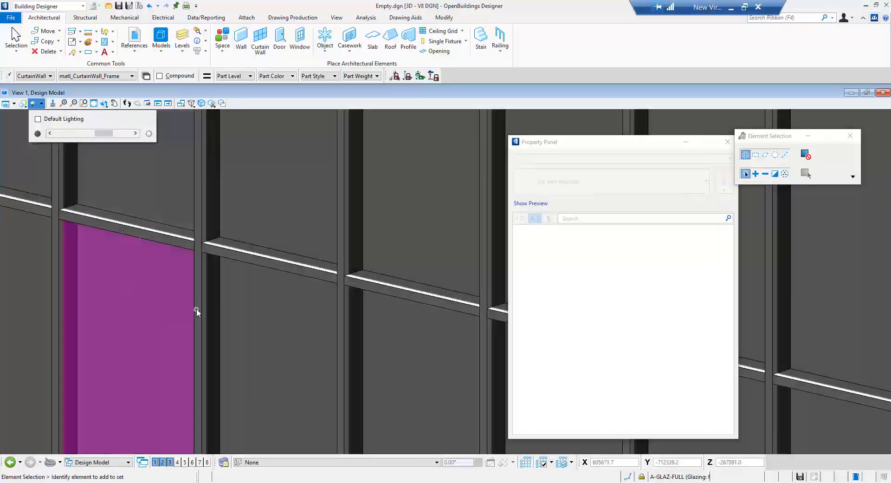
# Select the mid-height horizontal mullion in the curtain wall's second bay and move it upward within that bay.
pyautogui.scroll(-2, 197, 308)
pyautogui.scroll(-2, 196, 308)
pyautogui.scroll(2, 41, 253)
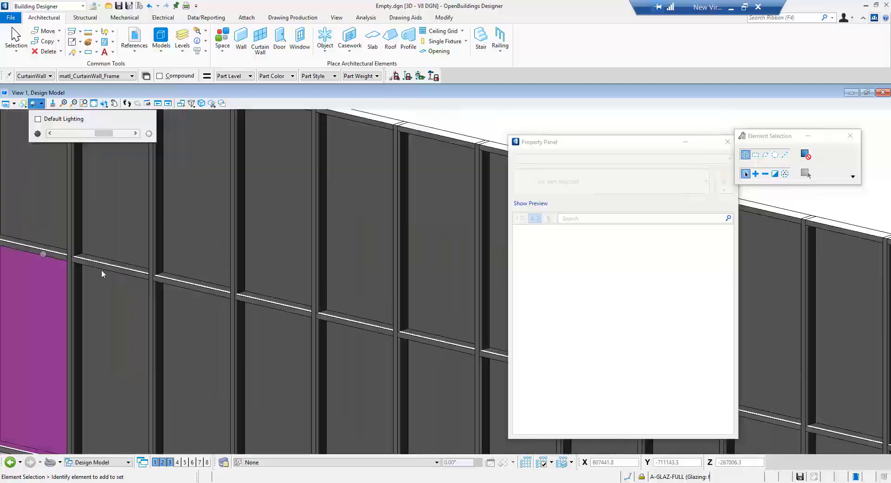
pyautogui.click(124, 270)
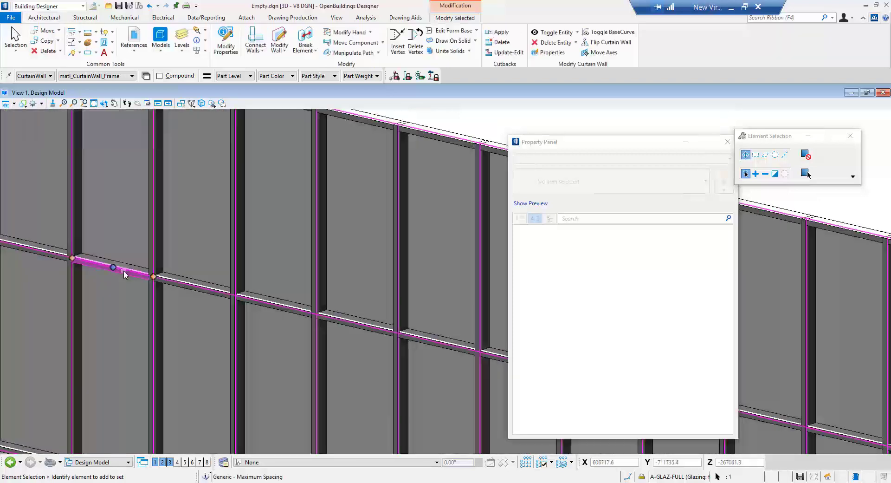
pyautogui.moveTo(114, 268)
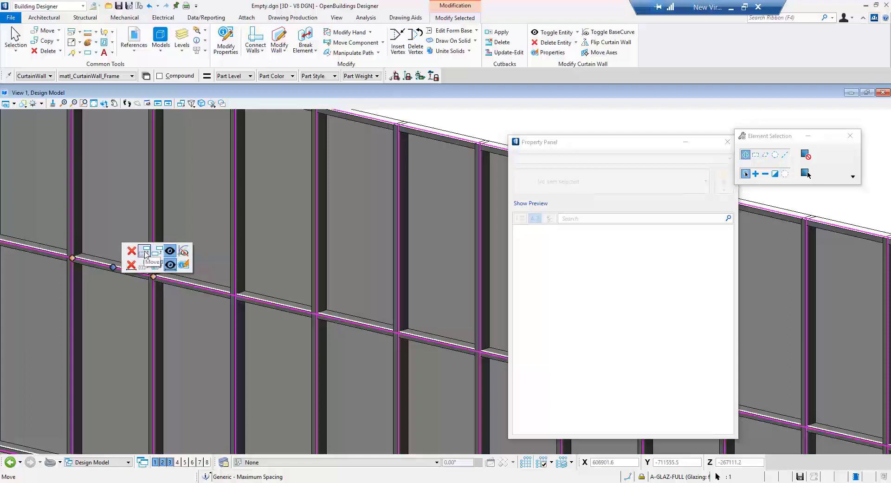
pyautogui.click(145, 253)
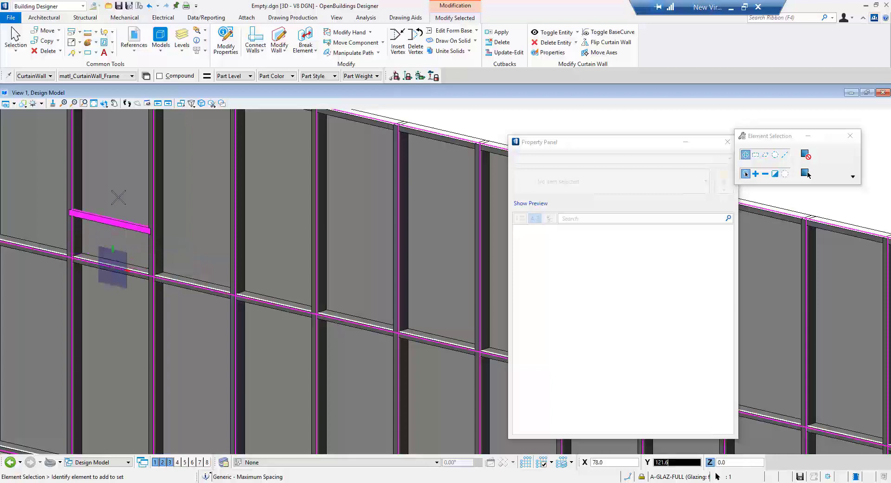
pyautogui.click(118, 178)
pyautogui.scroll(-3, 141, 286)
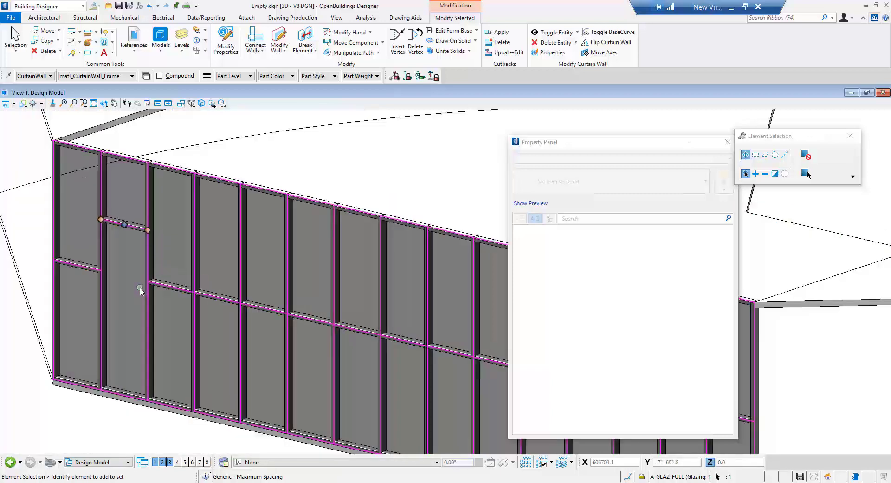
# Change the mid-height mullion joint between the curtain wall's third and fourth bays to the four-way diagonal miter option.
pyautogui.click(113, 426)
pyautogui.scroll(3, 153, 287)
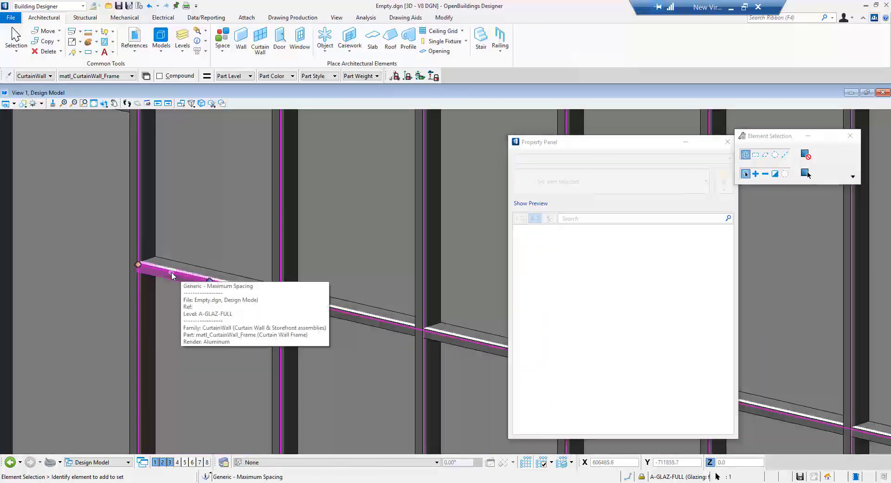
pyautogui.click(171, 272)
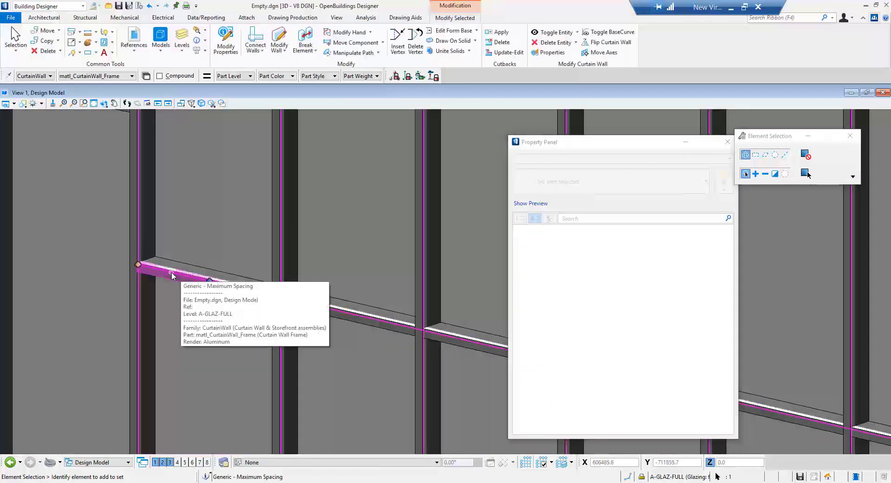
pyautogui.scroll(-2, 172, 271)
pyautogui.scroll(3, 249, 295)
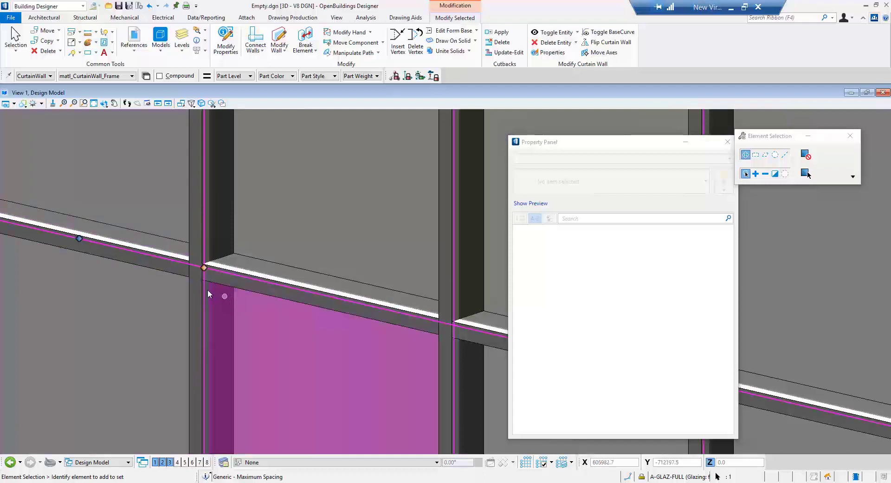
pyautogui.moveTo(205, 268)
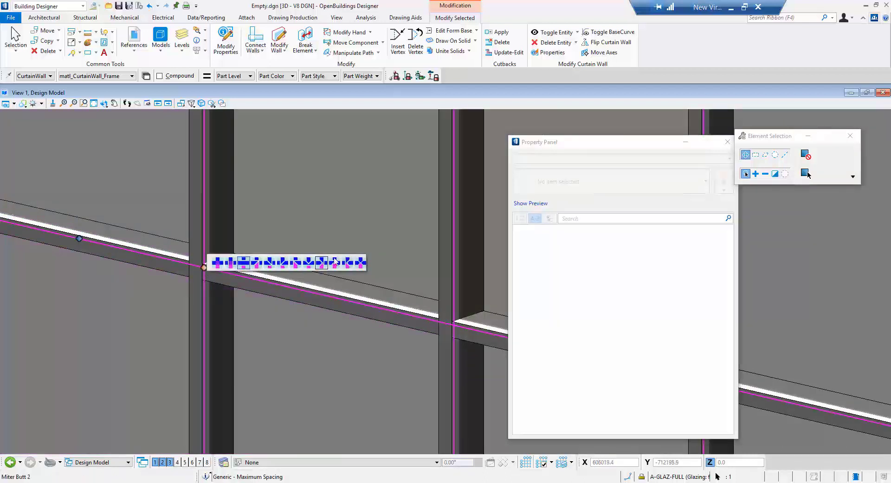
pyautogui.click(359, 263)
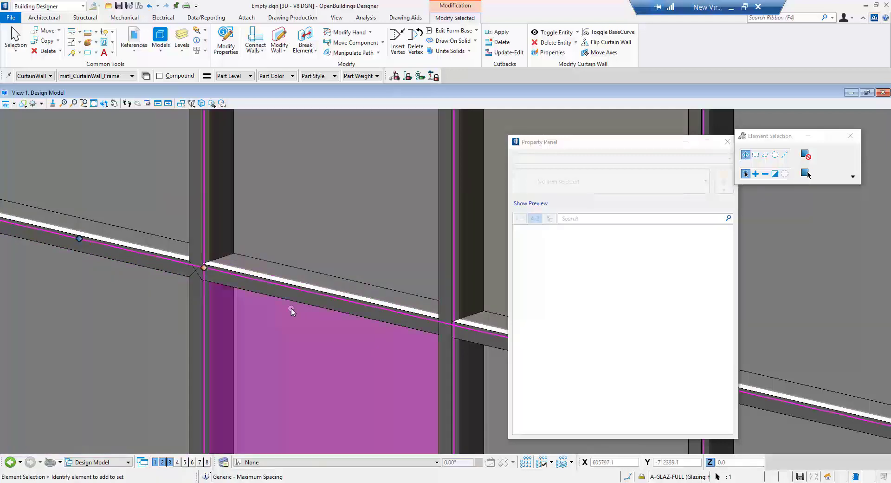
pyautogui.scroll(-4, 290, 308)
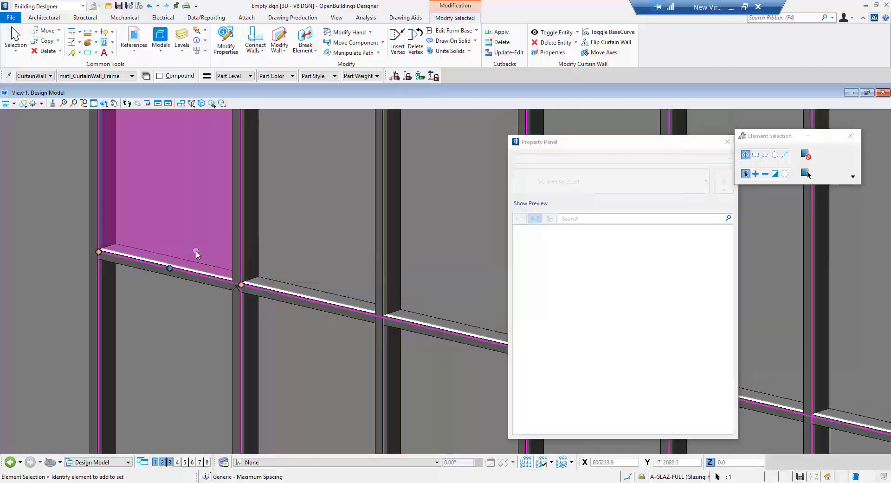
pyautogui.scroll(1, 196, 252)
pyautogui.scroll(-2, 196, 252)
pyautogui.click(168, 409)
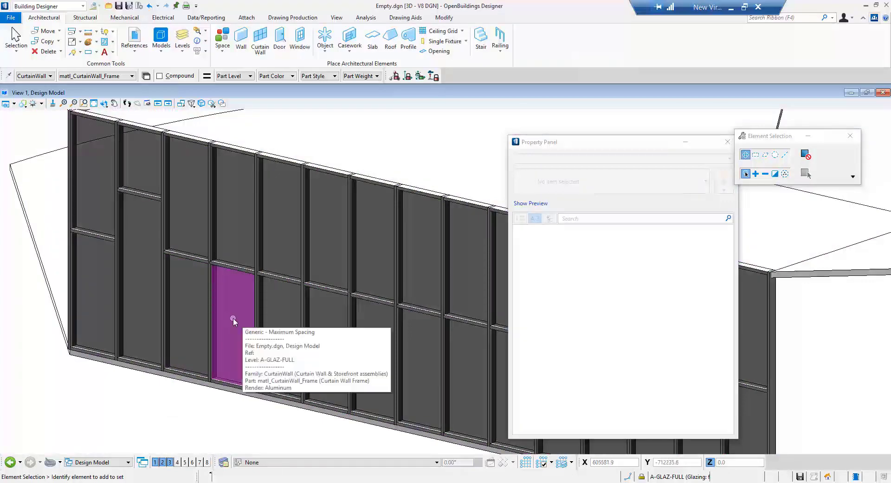
# Hide the lower glass panels of the third and fourth bays and the vertical mullion segment between them.
pyautogui.click(181, 318)
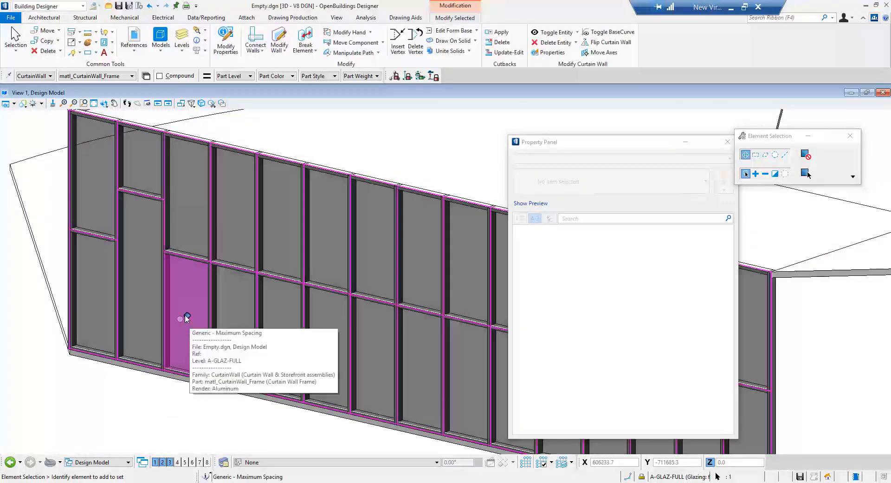
pyautogui.moveTo(185, 319)
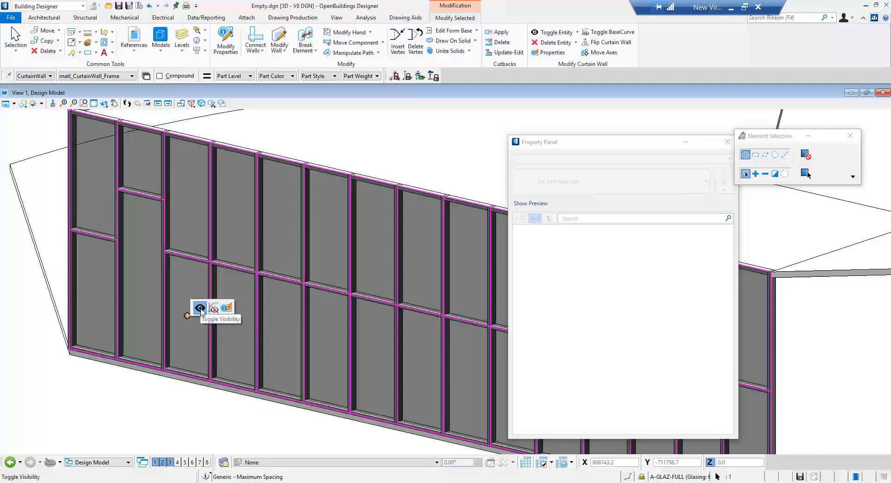
pyautogui.click(200, 307)
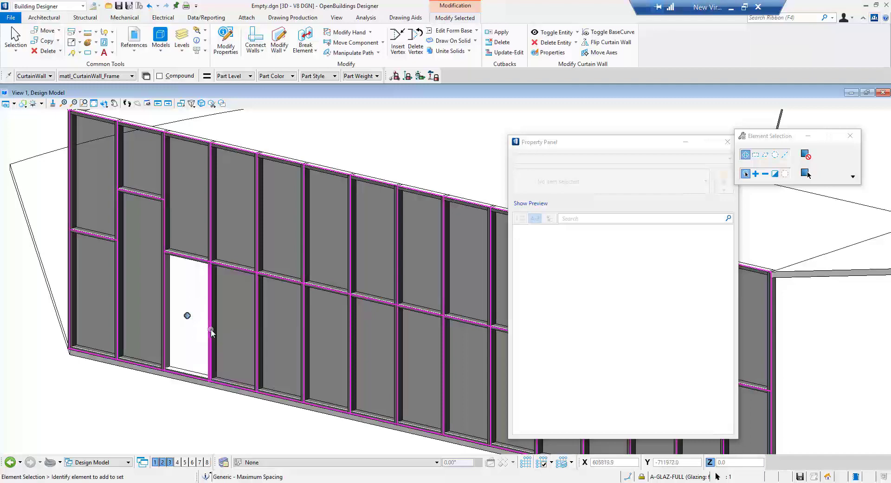
pyautogui.moveTo(212, 325)
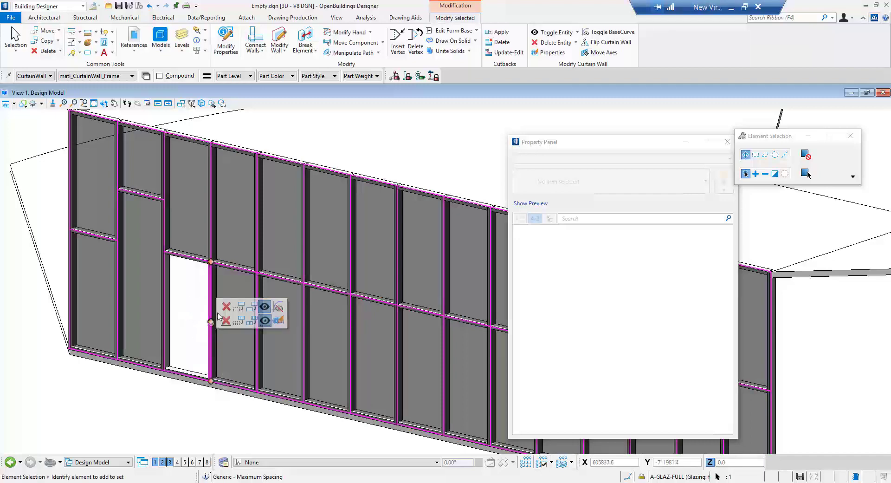
pyautogui.click(263, 308)
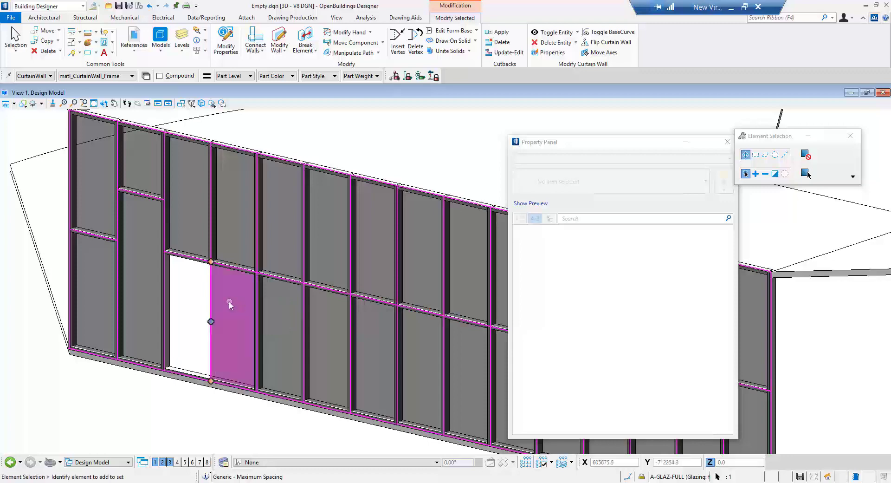
pyautogui.moveTo(236, 324)
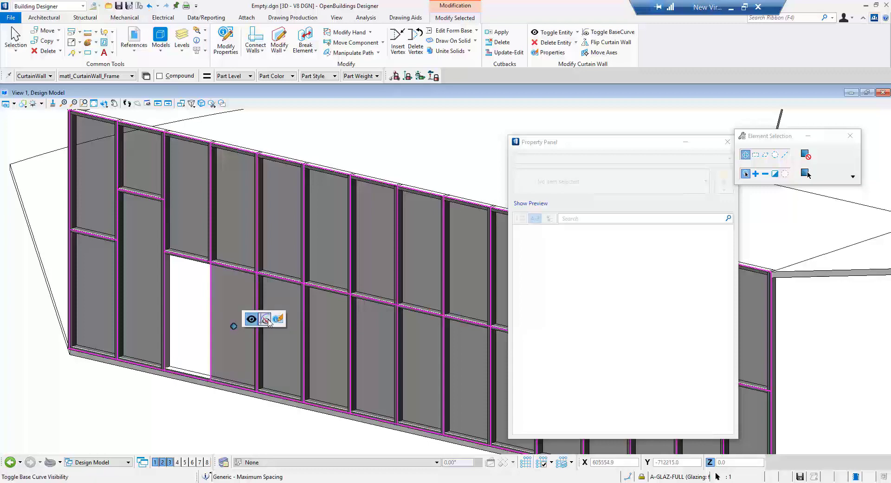
pyautogui.click(251, 318)
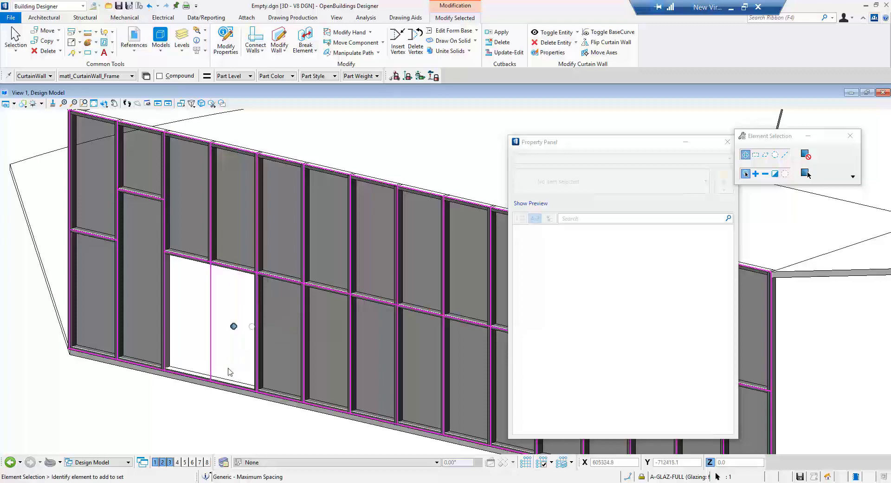
pyautogui.click(214, 411)
# Delete the curtain wall from the building's lowest floor.
pyautogui.scroll(-2, 217, 413)
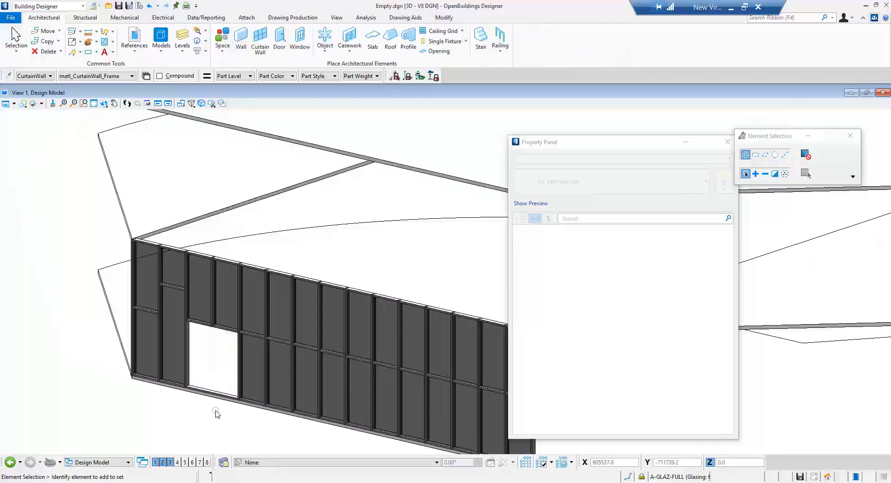
pyautogui.scroll(-2, 216, 412)
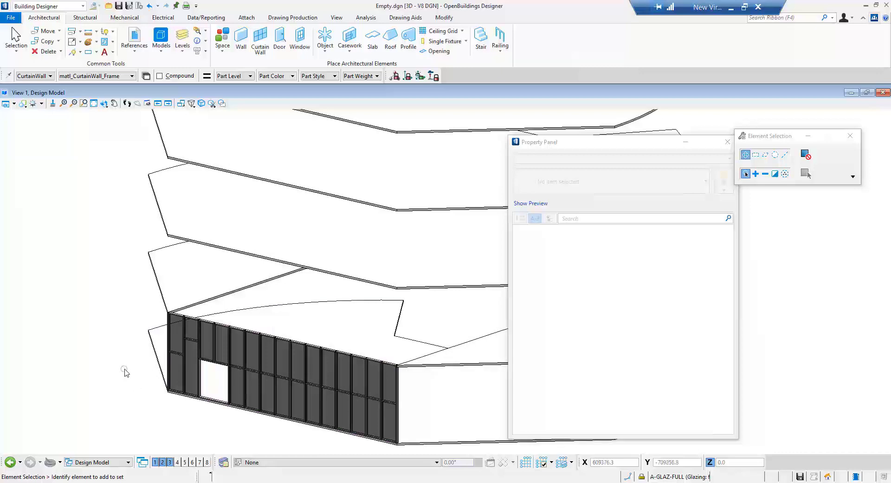
pyautogui.scroll(-3, 124, 371)
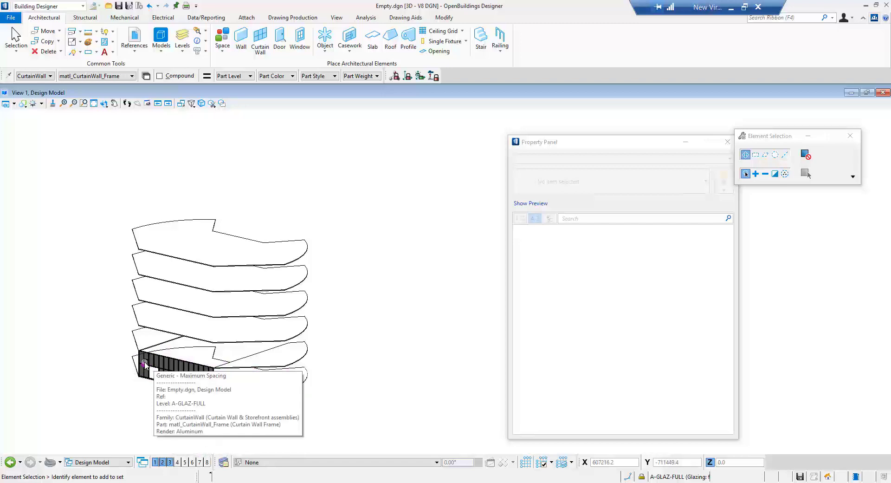
pyautogui.click(223, 348)
pyautogui.press('Delete')
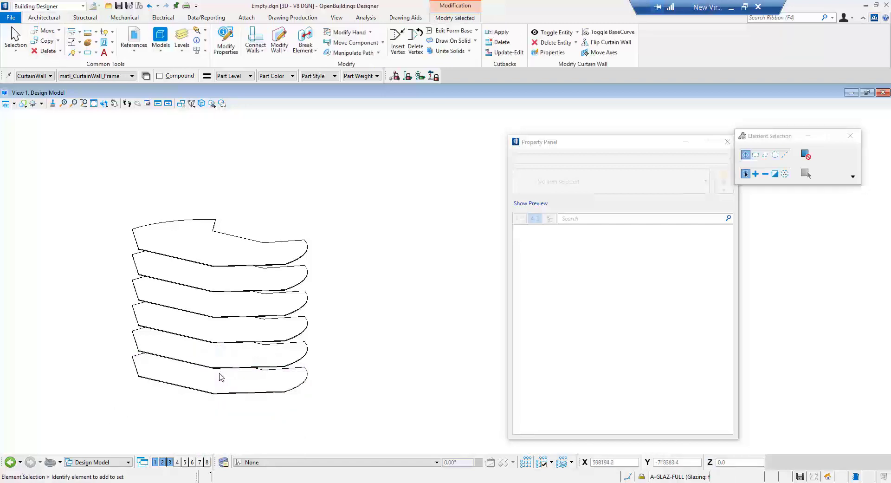
# Start Place Block with the stacked floors' straight front edge in view and set the method to Rotated.
pyautogui.scroll(-3, 226, 380)
pyautogui.scroll(3, 259, 380)
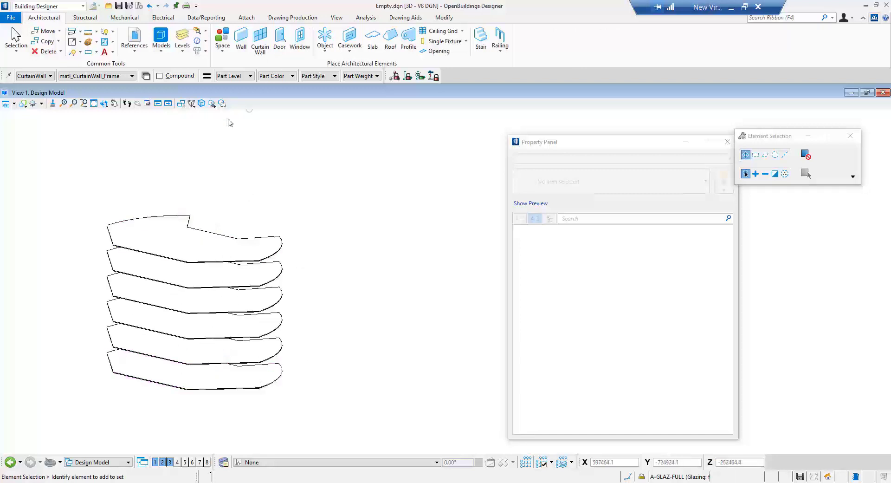
pyautogui.click(89, 52)
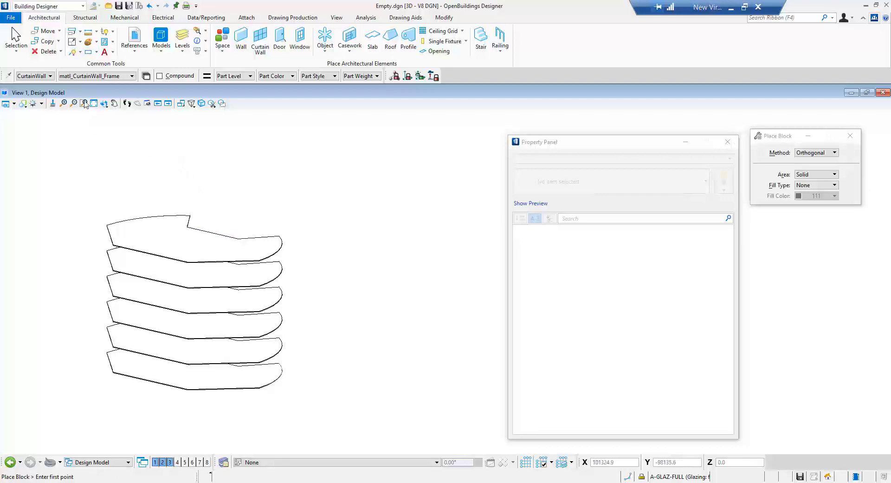
pyautogui.click(104, 103)
pyautogui.click(429, 304)
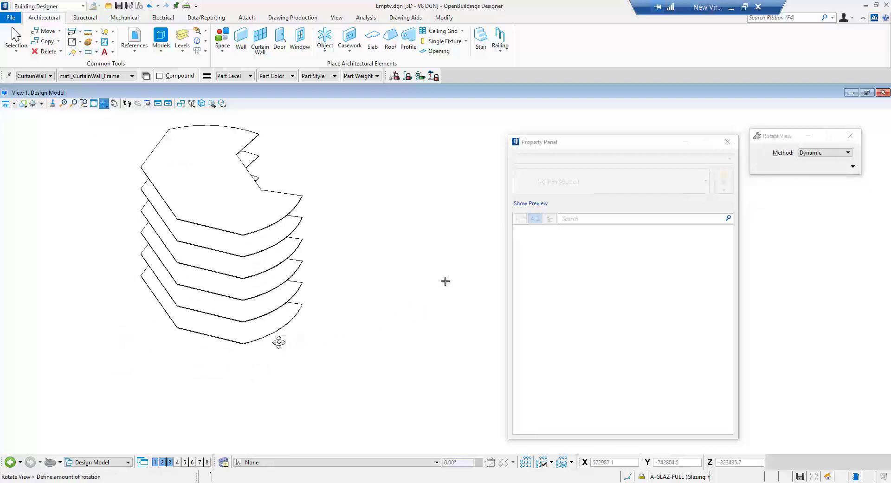
pyautogui.click(239, 324)
pyautogui.scroll(2, 233, 324)
pyautogui.scroll(-2, 241, 307)
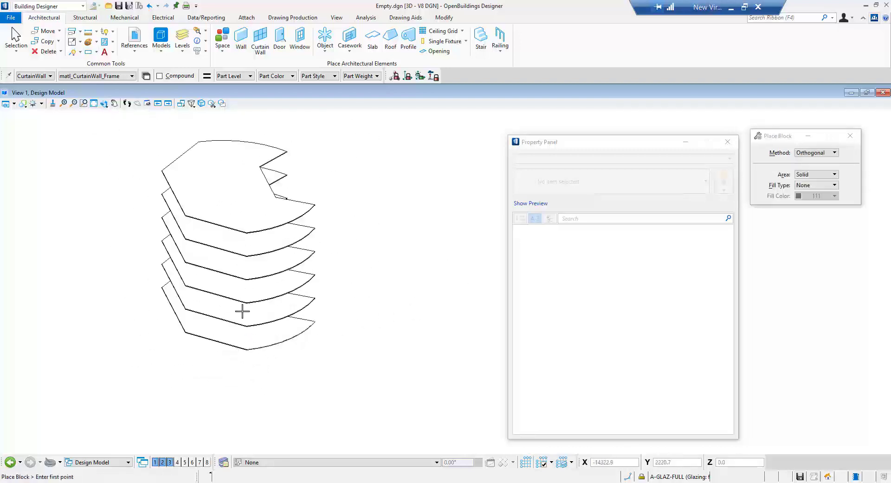
pyautogui.scroll(2, 243, 307)
pyautogui.click(248, 381)
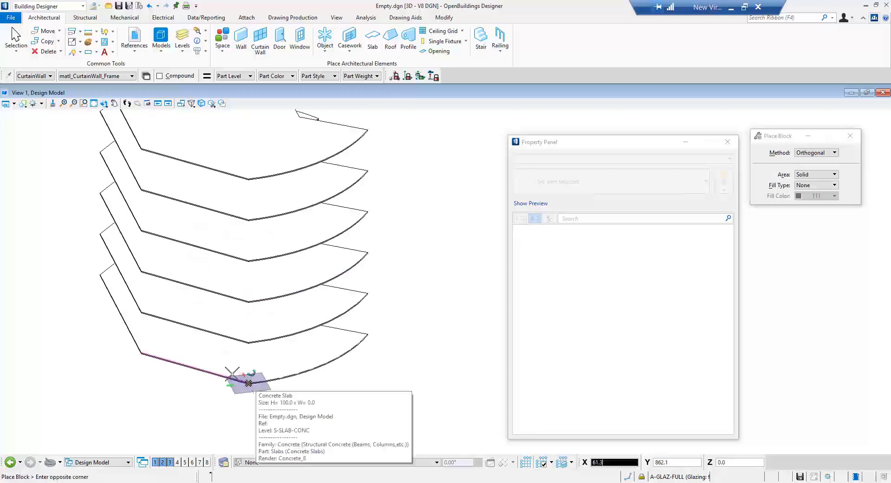
pyautogui.click(816, 152)
pyautogui.click(814, 161)
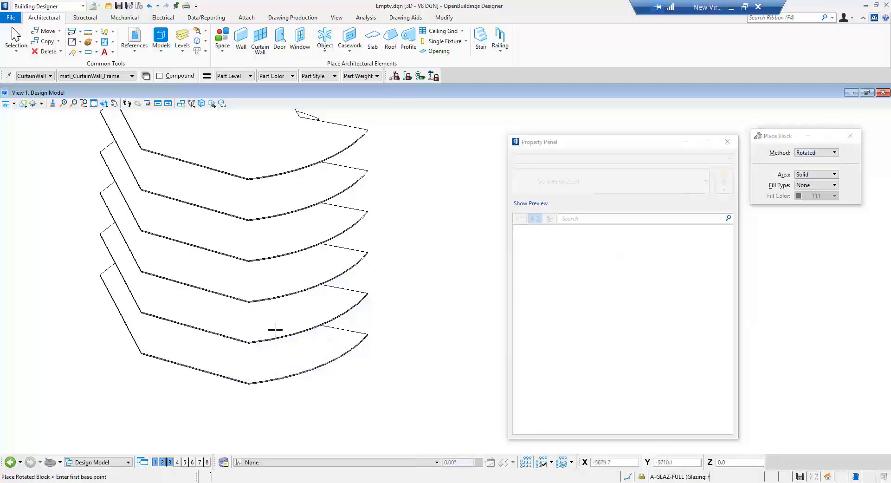
# Draw a vertical block spanning the floors' straight front edge from the lowest floor up to the top floor's corner.
pyautogui.click(248, 381)
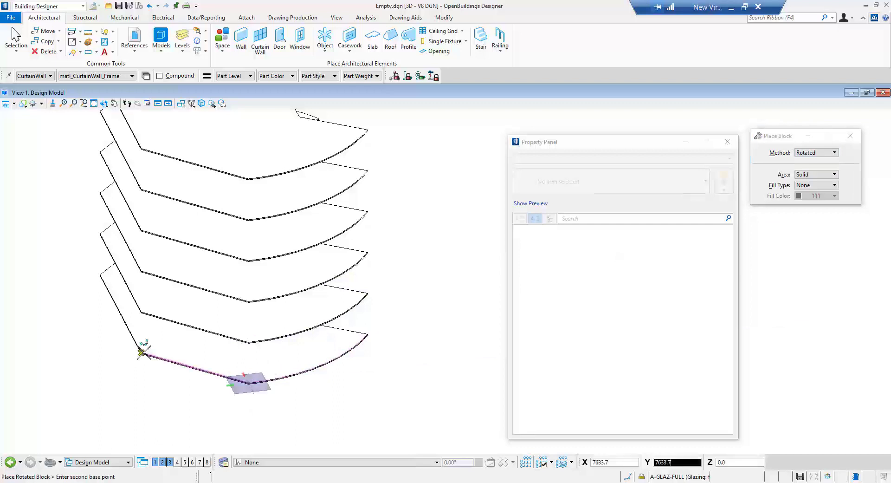
pyautogui.click(141, 352)
pyautogui.press('s')
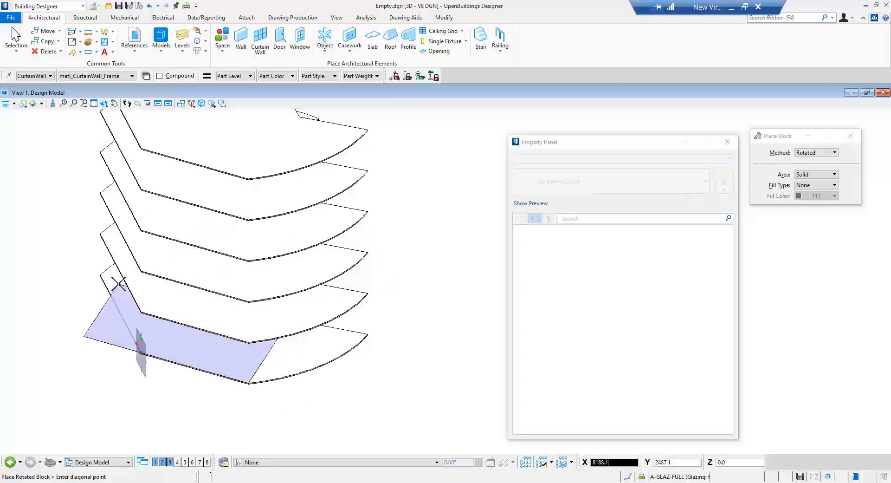
pyautogui.press('f')
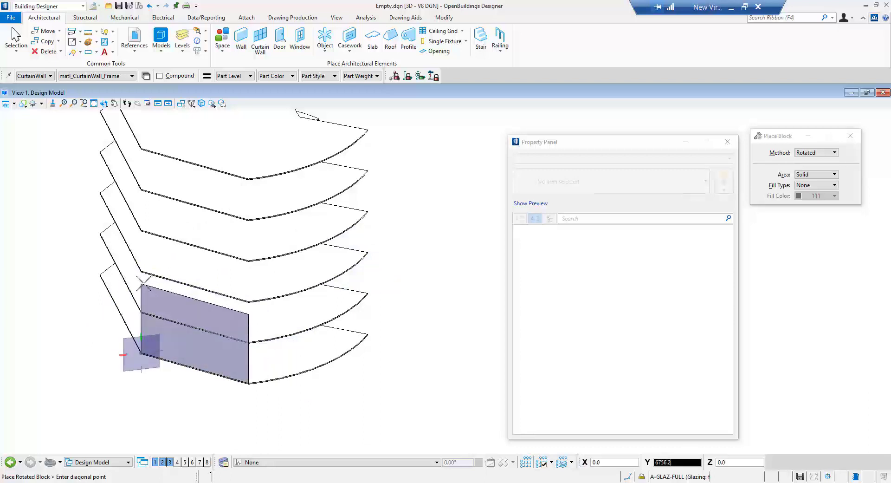
pyautogui.click(250, 178)
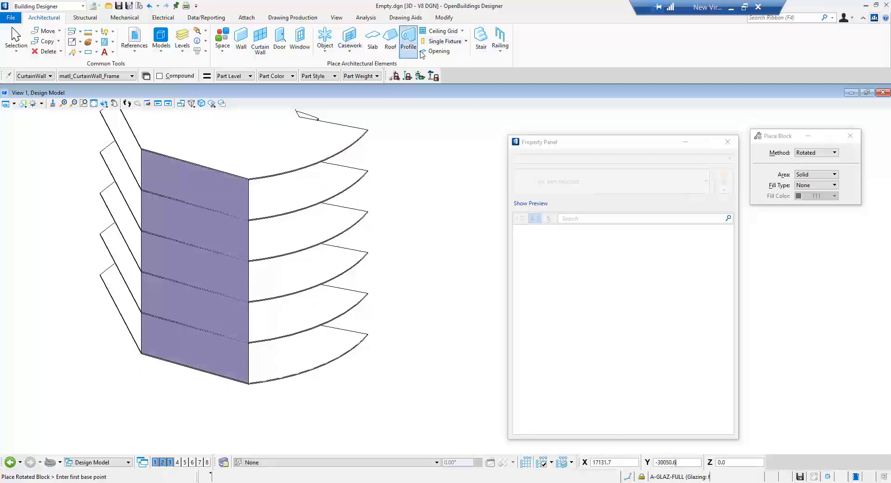
# Start placing a curtain wall and choose Spider System as the curtain wall type.
pyautogui.click(260, 40)
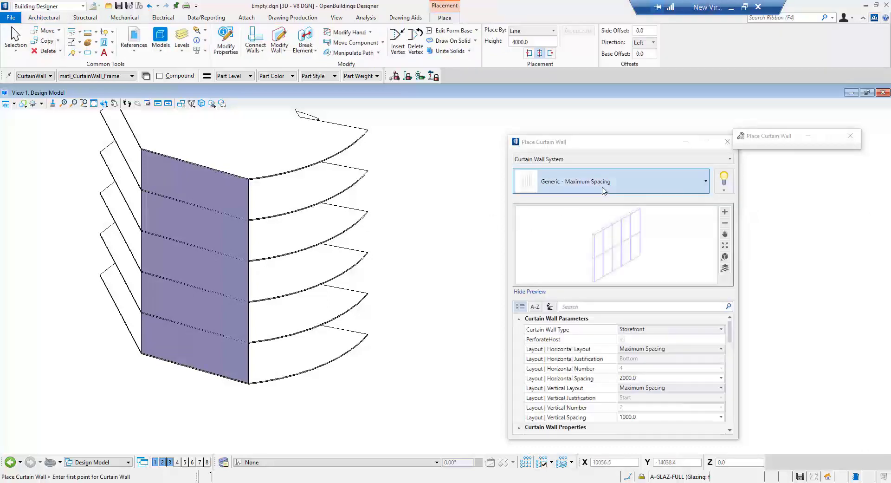
pyautogui.click(604, 184)
pyautogui.click(572, 354)
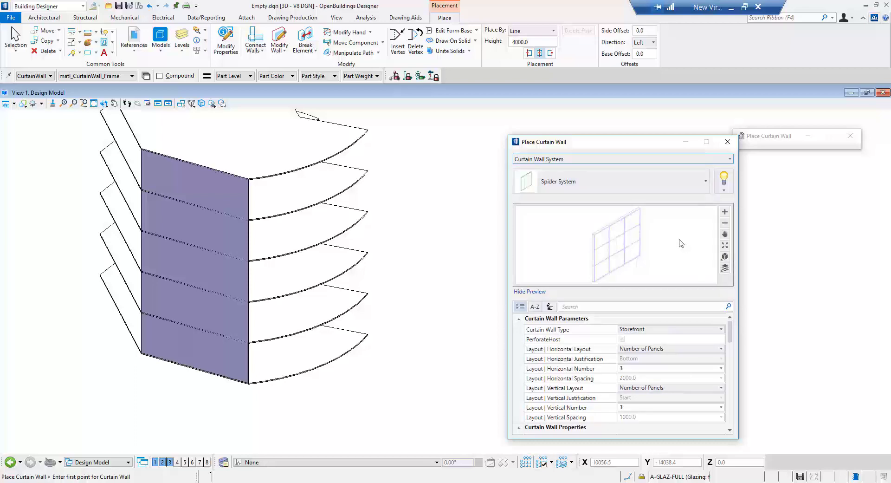
# Set the horizontal and vertical layouts to Maximum Spacing, keeping horizontal spacing at 2000 and setting vertical spacing to 1500.
pyautogui.click(653, 350)
pyautogui.click(656, 349)
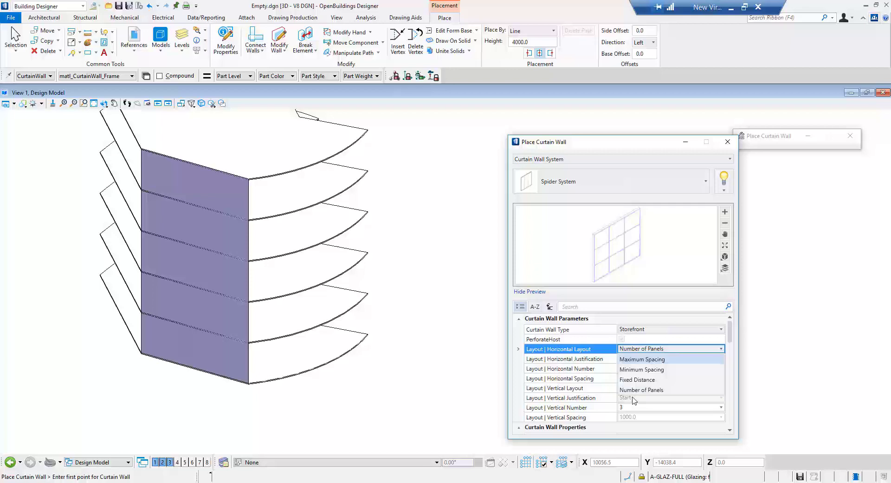
pyautogui.press('Return')
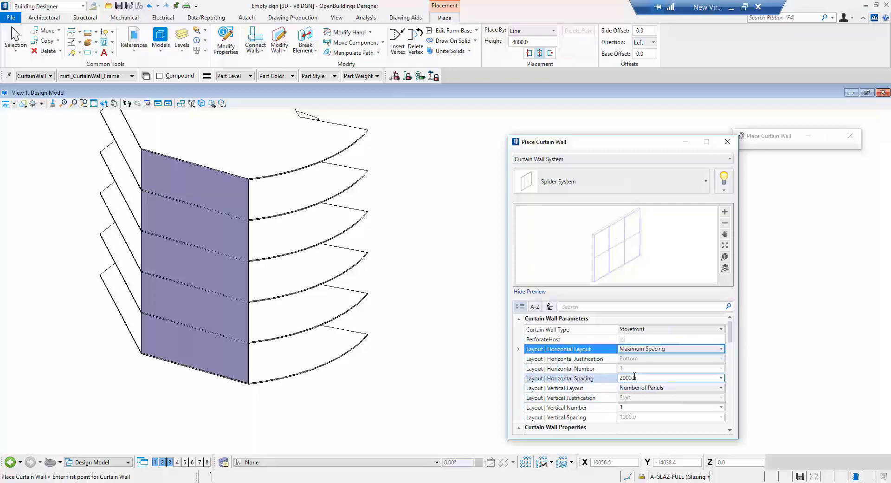
pyautogui.click(634, 376)
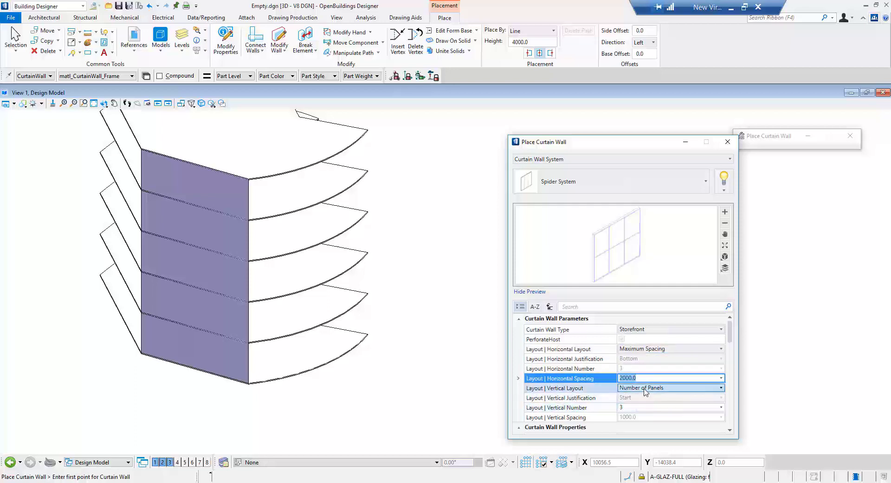
pyautogui.click(645, 388)
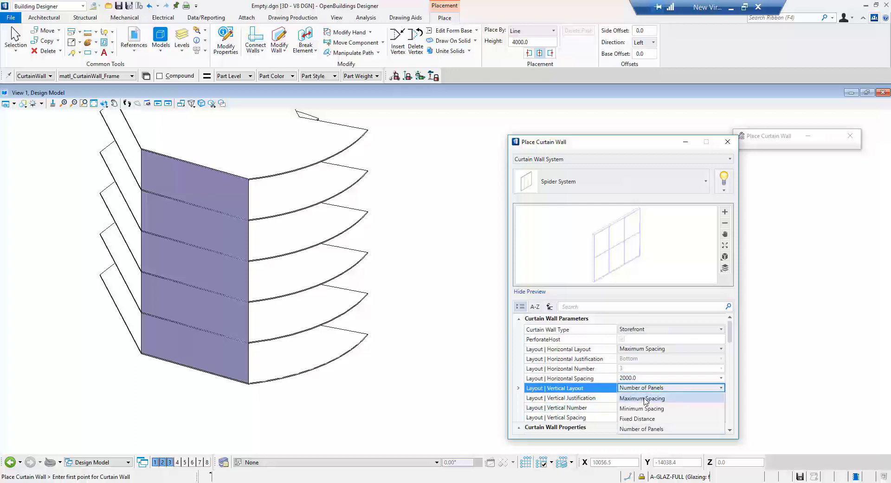
pyautogui.click(644, 400)
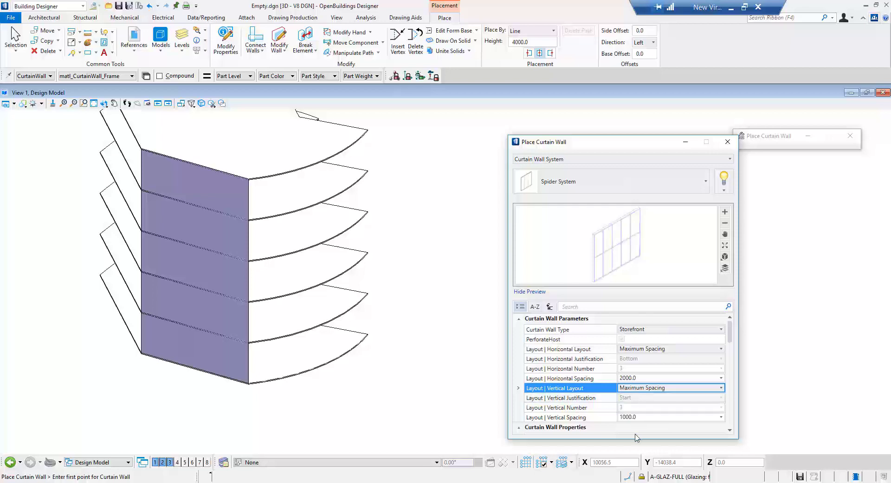
pyautogui.click(639, 417)
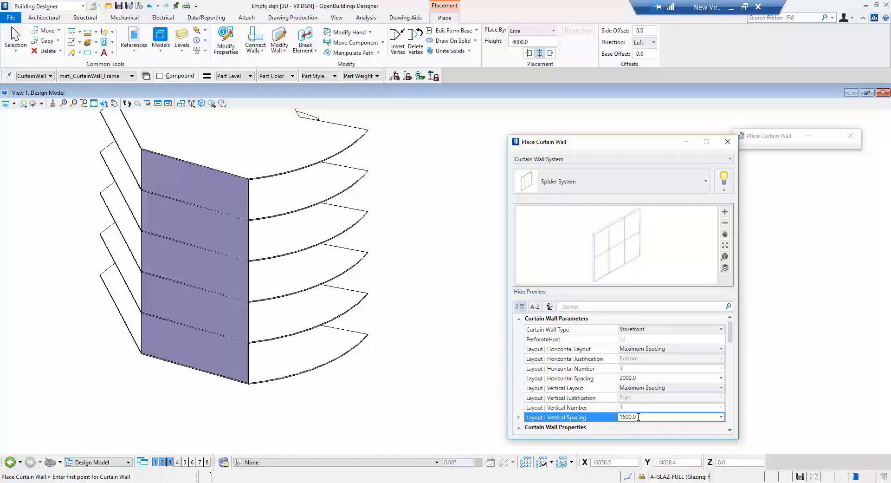
# Review the Spider System's panel and mullion settings and the available horizontal profiles, keeping the horizontal profile at None.
pyautogui.moveTo(731, 335); pyautogui.dragTo(732, 370)
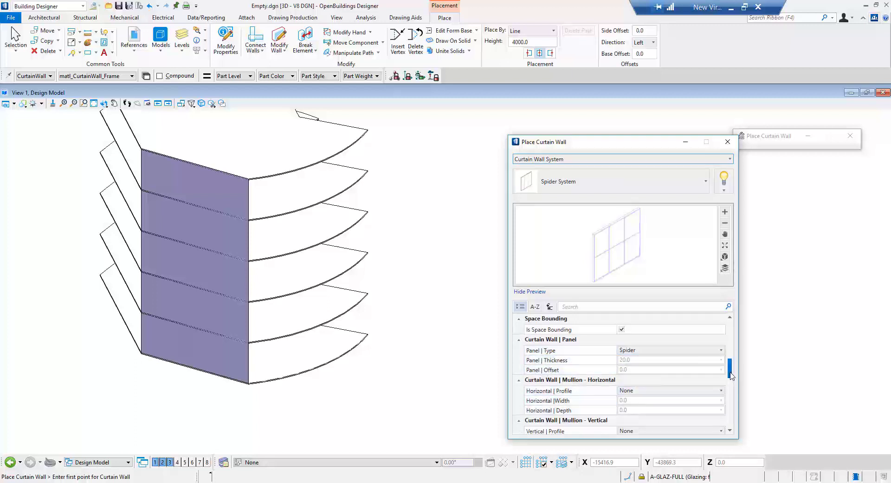
pyautogui.scroll(-3, 732, 376)
pyautogui.click(704, 362)
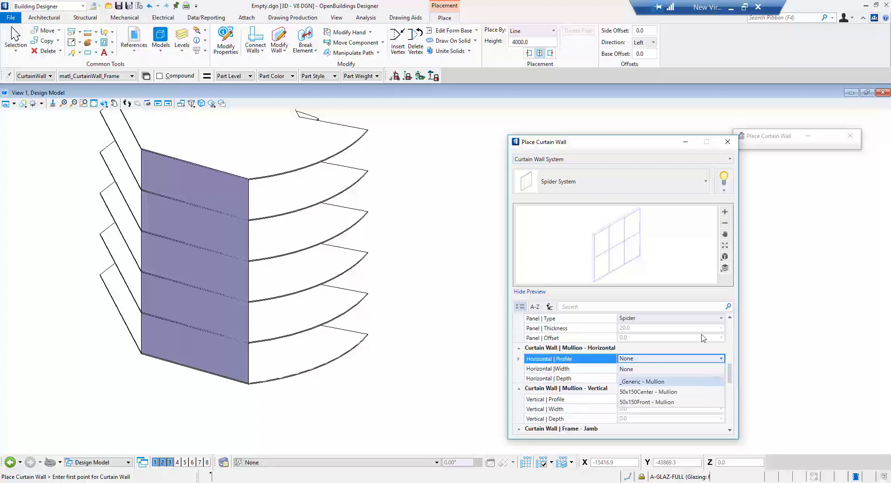
pyautogui.click(665, 147)
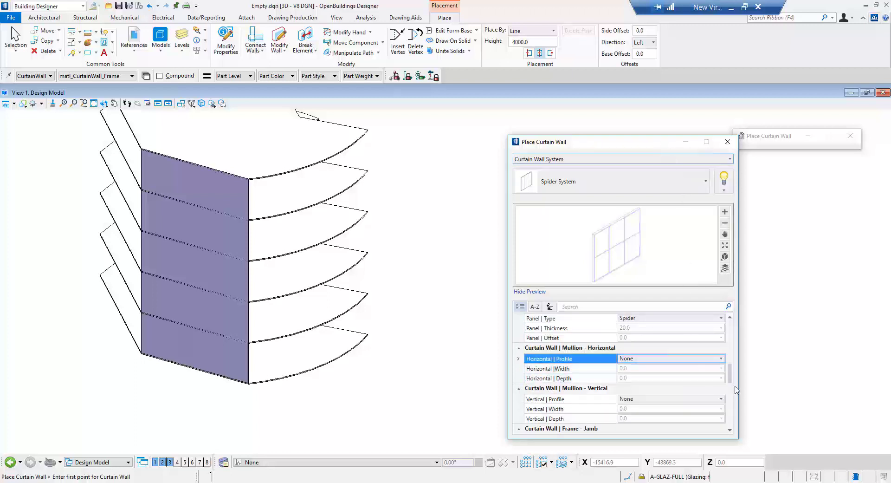
pyautogui.moveTo(732, 378); pyautogui.dragTo(732, 331)
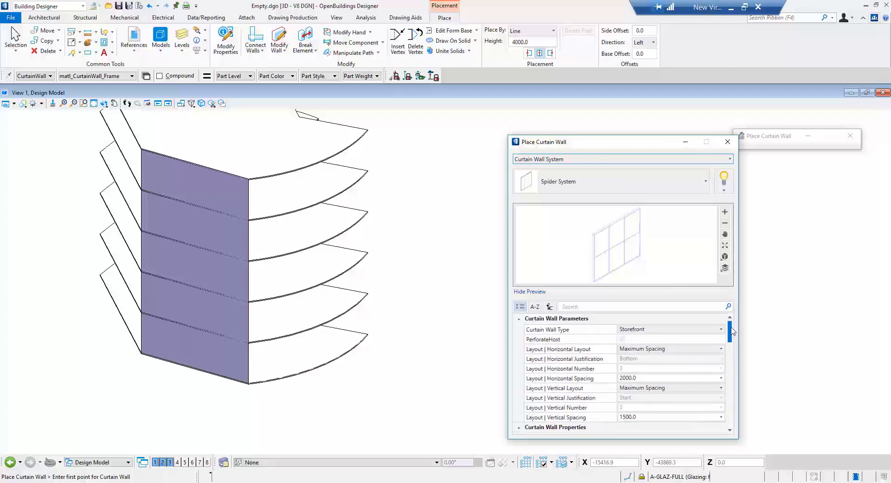
# Place a Spider System curtain wall from the shaded multi-storey facade shape, using From Shape placement with Delete Path enabled.
pyautogui.click(553, 31)
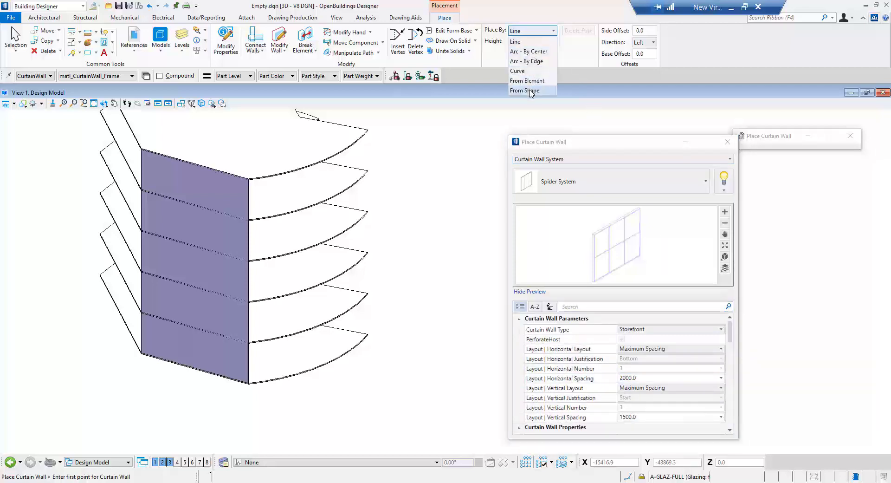
pyautogui.click(532, 91)
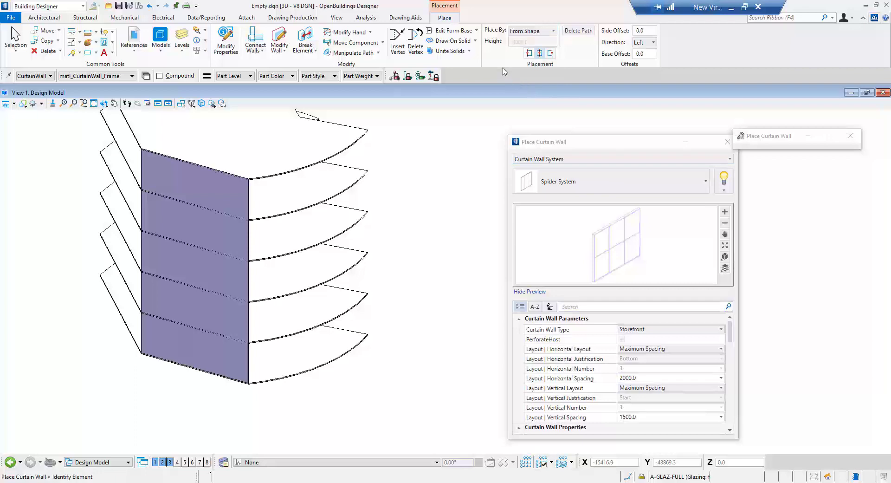
pyautogui.click(572, 32)
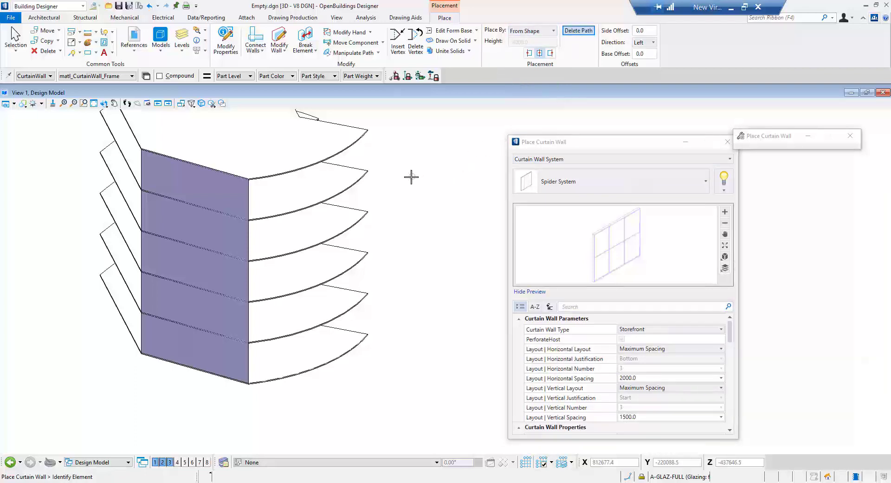
pyautogui.click(249, 188)
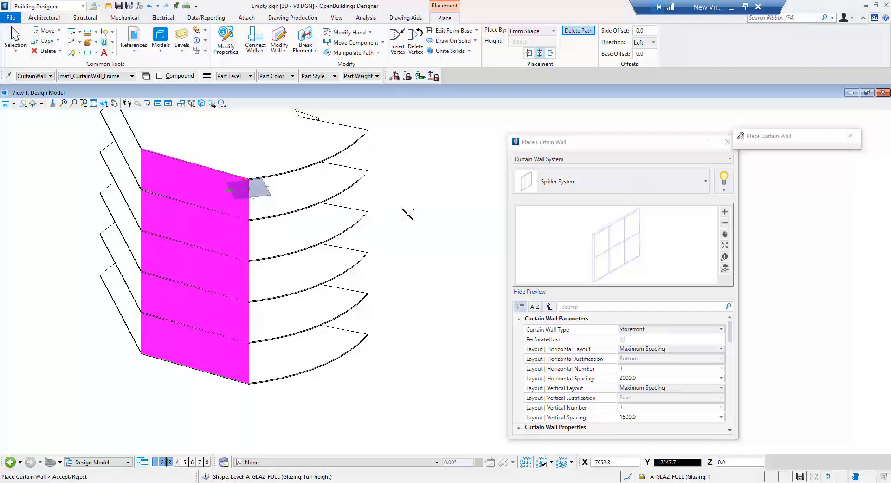
pyautogui.click(408, 214)
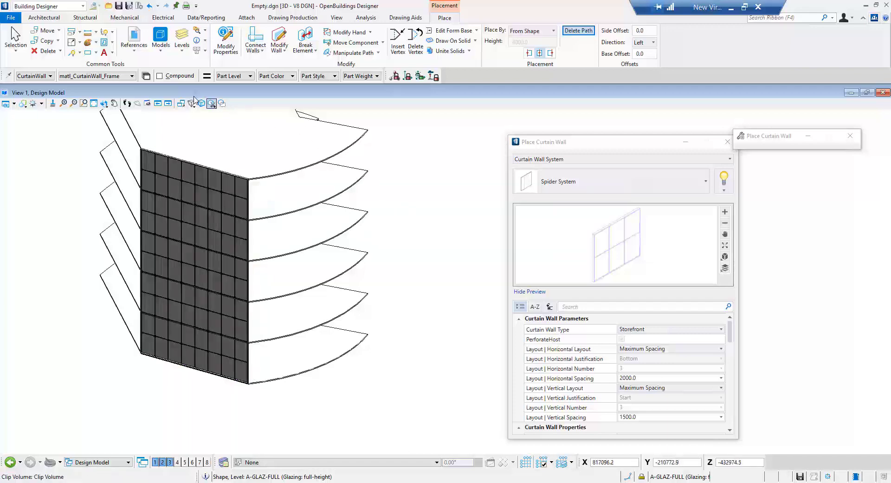
# Examine the spider fittings at the curtain wall's panel joints through the Extra Wide camera and from a rotated angle.
pyautogui.click(192, 103)
pyautogui.click(197, 125)
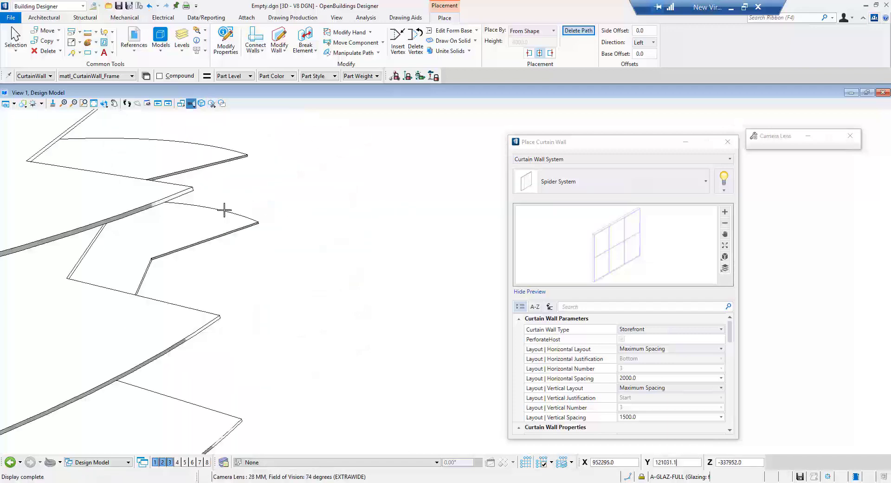
pyautogui.scroll(3, 274, 193)
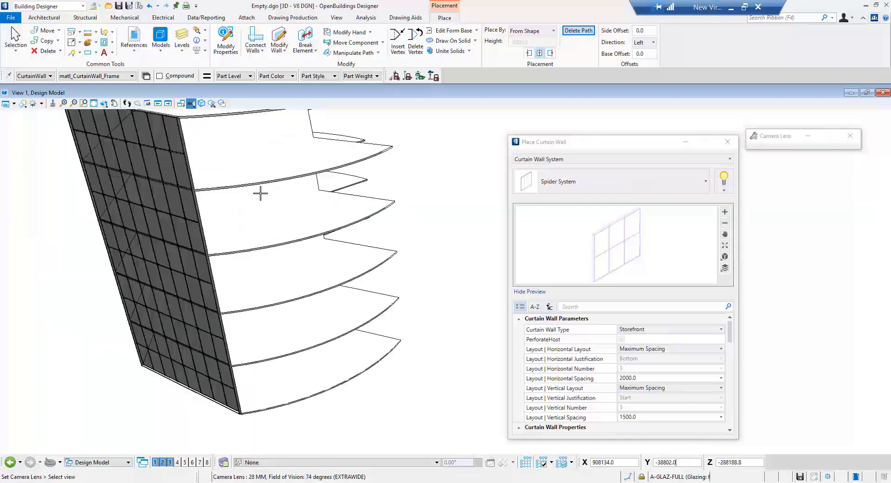
pyautogui.scroll(4, 185, 242)
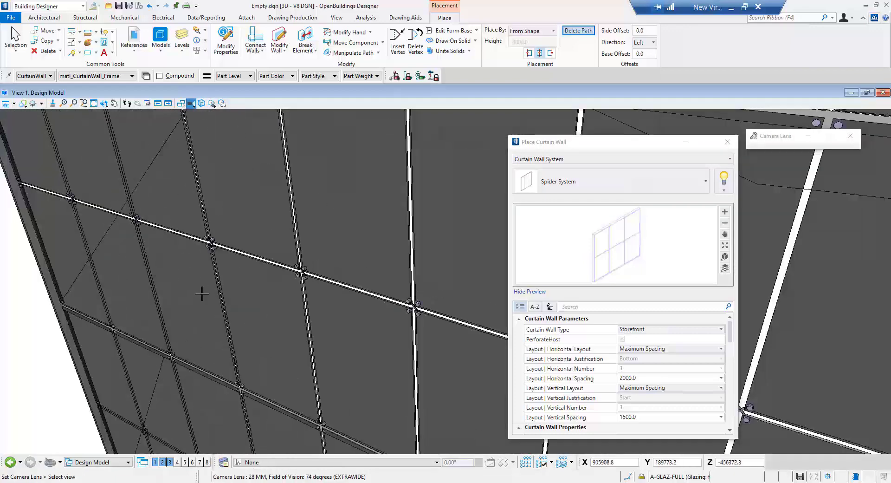
pyautogui.click(104, 103)
pyautogui.click(197, 279)
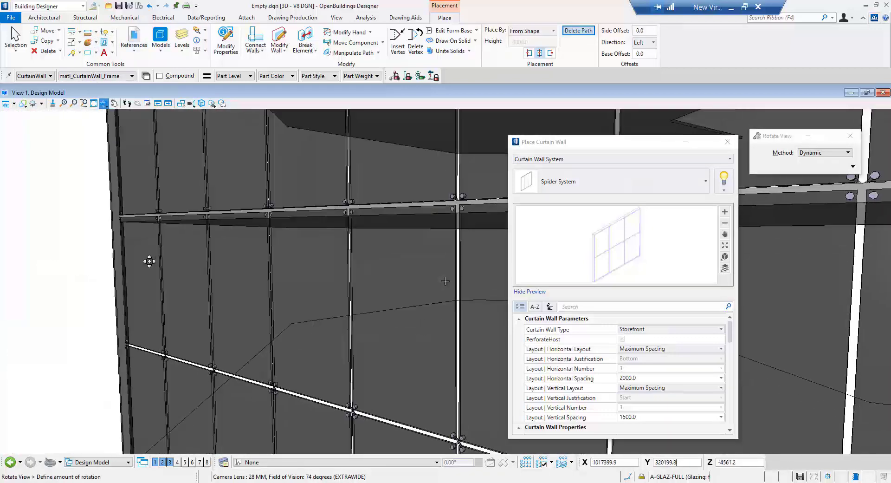
pyautogui.click(446, 281)
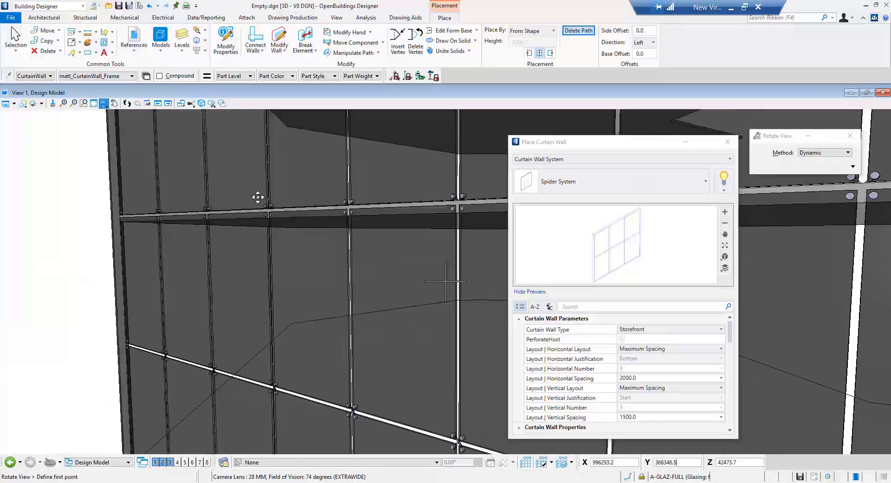
pyautogui.rightClick(196, 198)
pyautogui.scroll(1, 266, 215)
pyautogui.scroll(2, 266, 215)
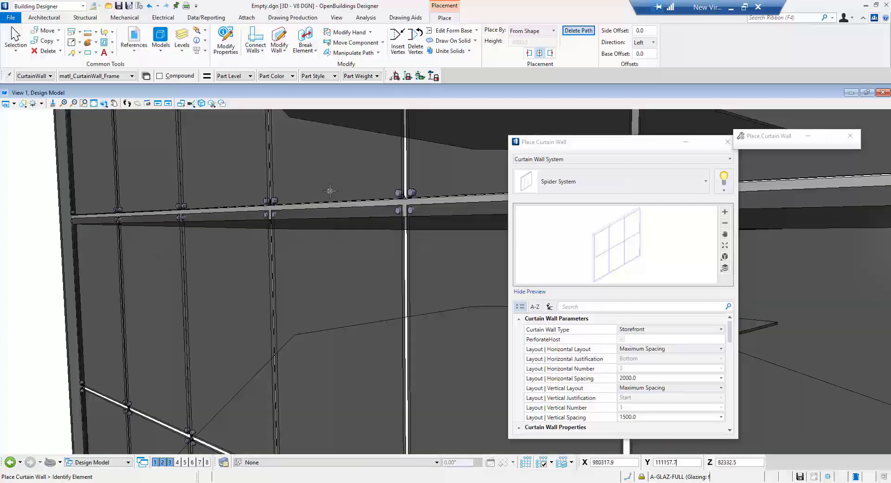
pyautogui.scroll(-3, 330, 191)
pyautogui.scroll(-2, 330, 191)
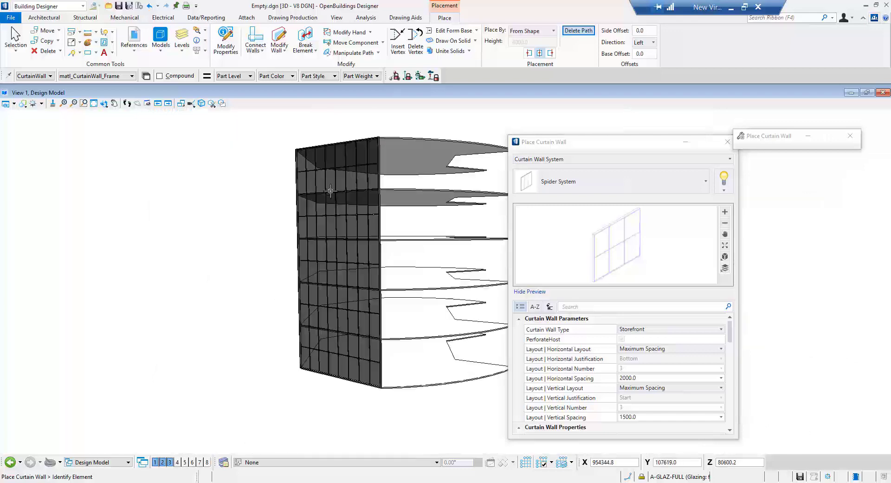
# Leave curtain wall placement for Element Selection and view the lowest panel rows with the Telephoto Camera.
pyautogui.click(83, 103)
pyautogui.click(288, 315)
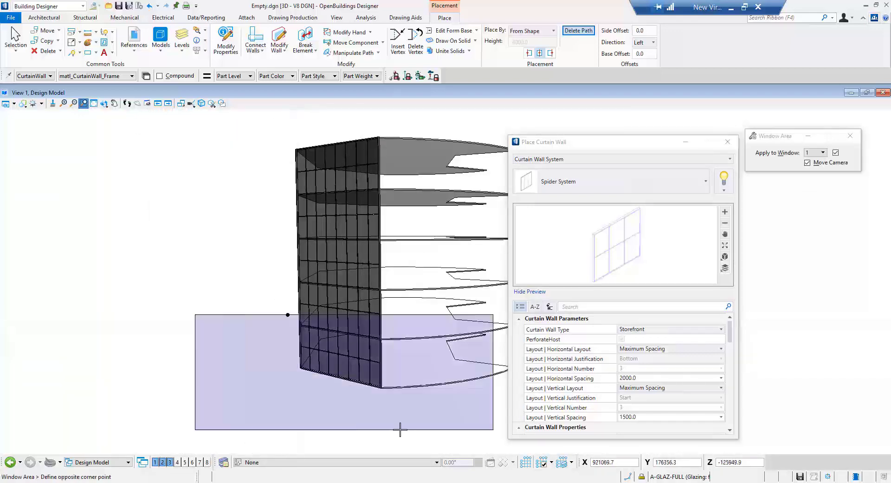
pyautogui.click(386, 408)
pyautogui.scroll(-2, 187, 312)
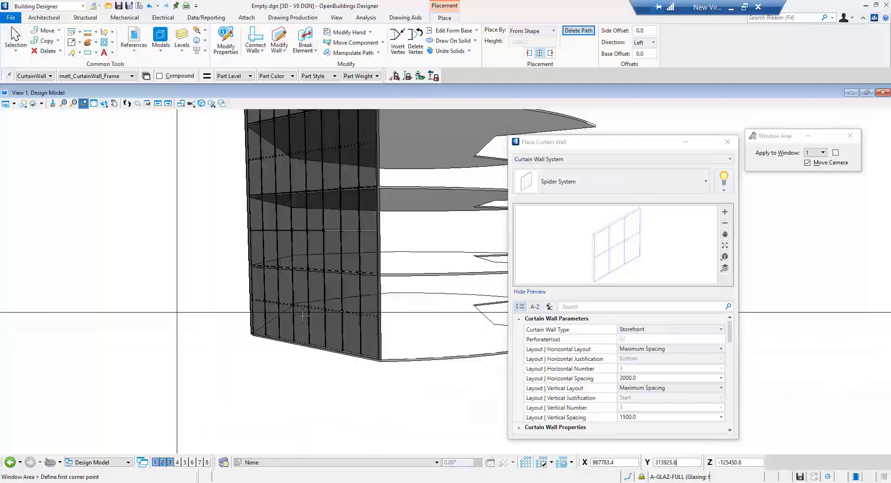
pyautogui.rightClick(333, 317)
pyautogui.scroll(3, 328, 319)
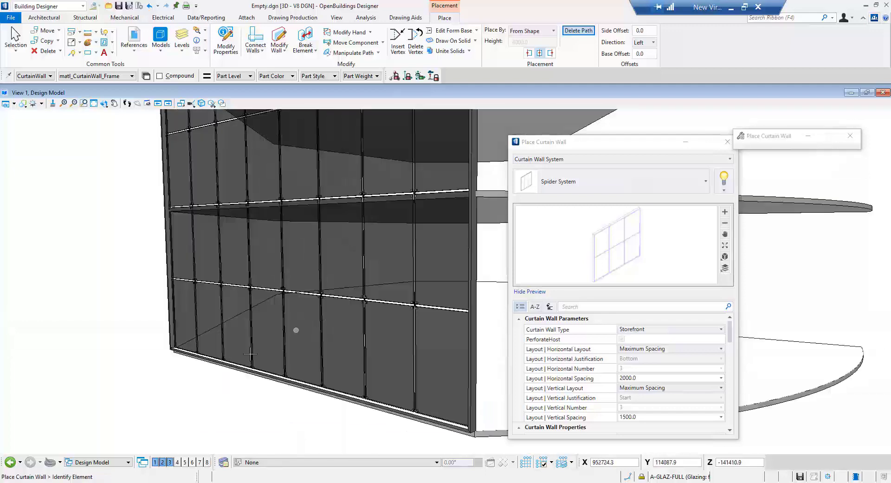
pyautogui.rightClick(254, 185)
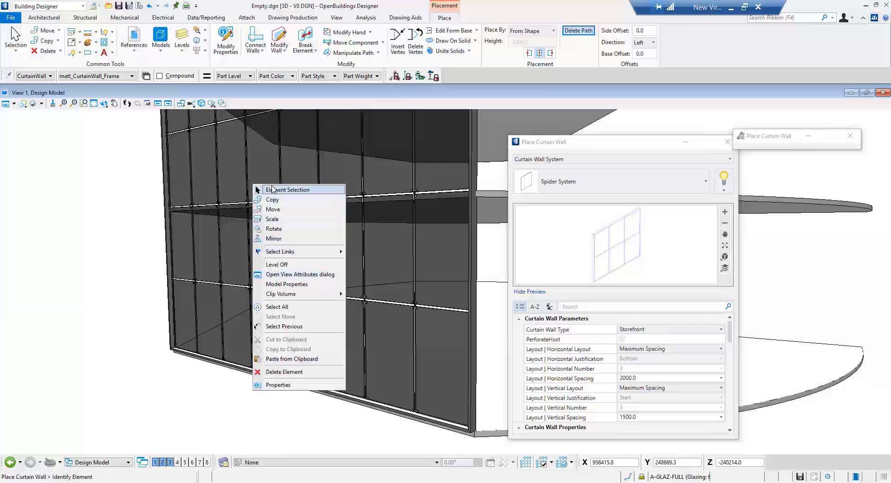
pyautogui.click(273, 188)
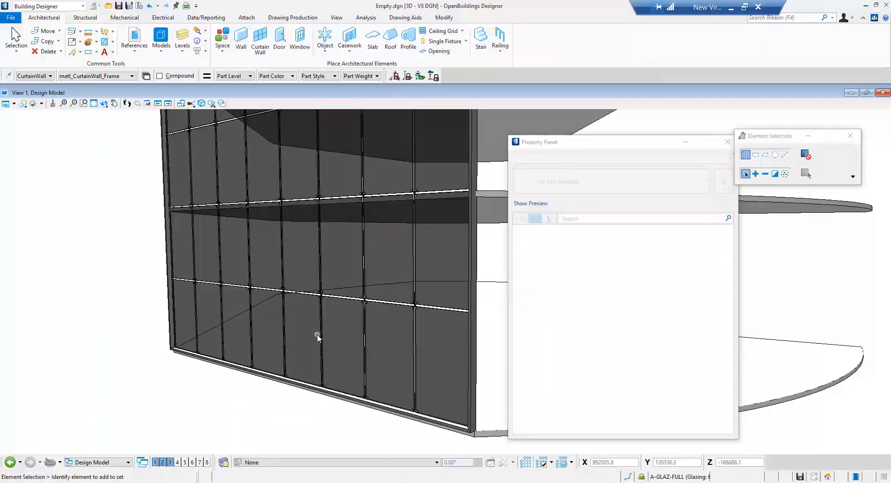
pyautogui.click(191, 103)
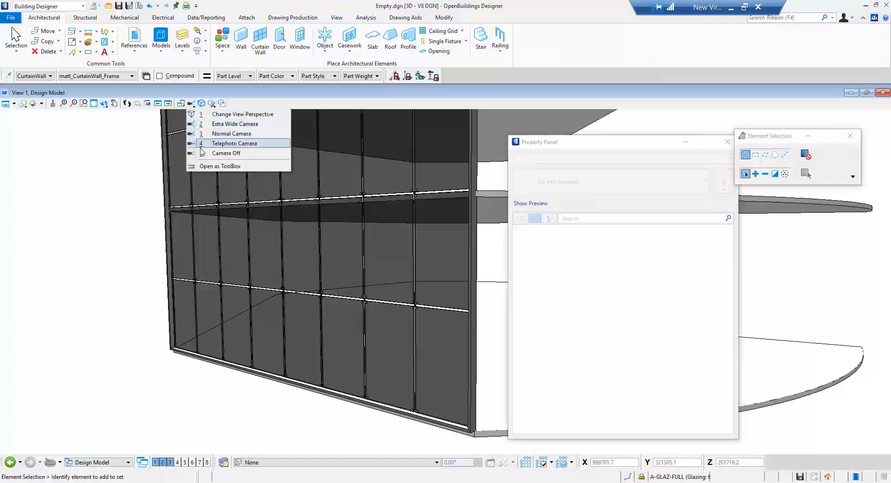
pyautogui.click(238, 147)
pyautogui.scroll(5, 460, 309)
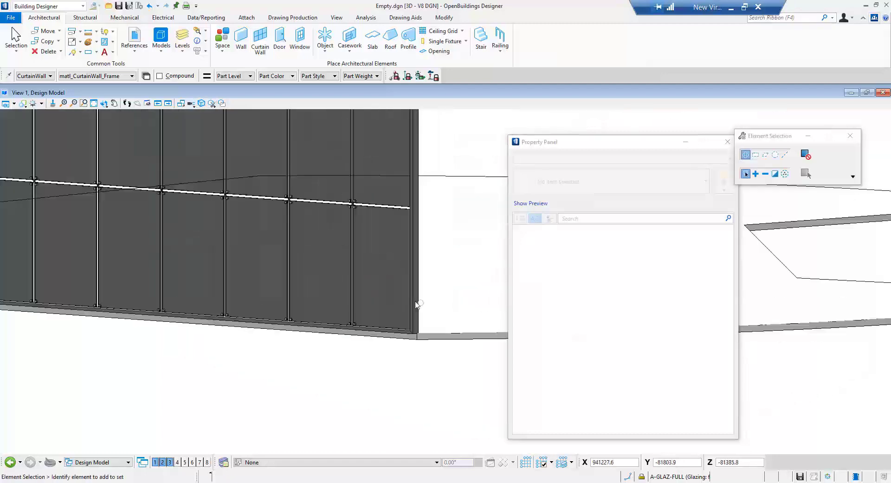
# Modify the instance data of a glazing panel in the curtain wall's bottom row, changing it from Spider to Louvres.
pyautogui.click(217, 243)
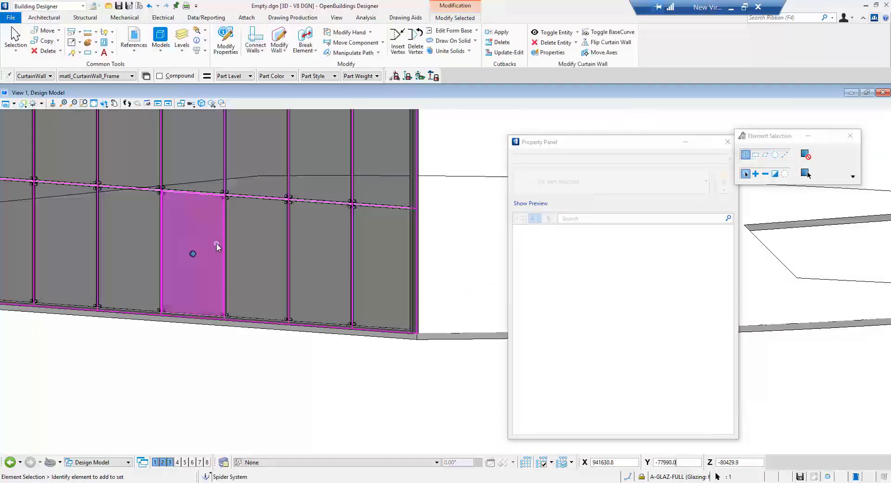
pyautogui.rightClick(216, 243)
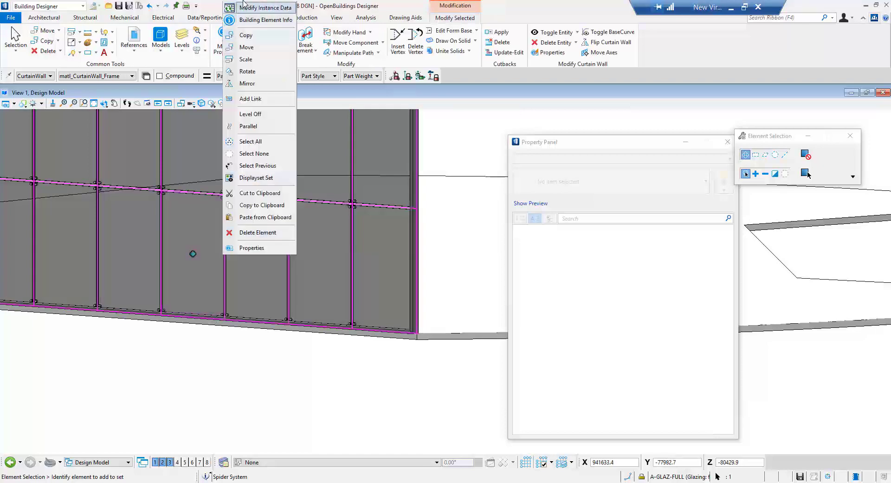
pyautogui.click(260, 7)
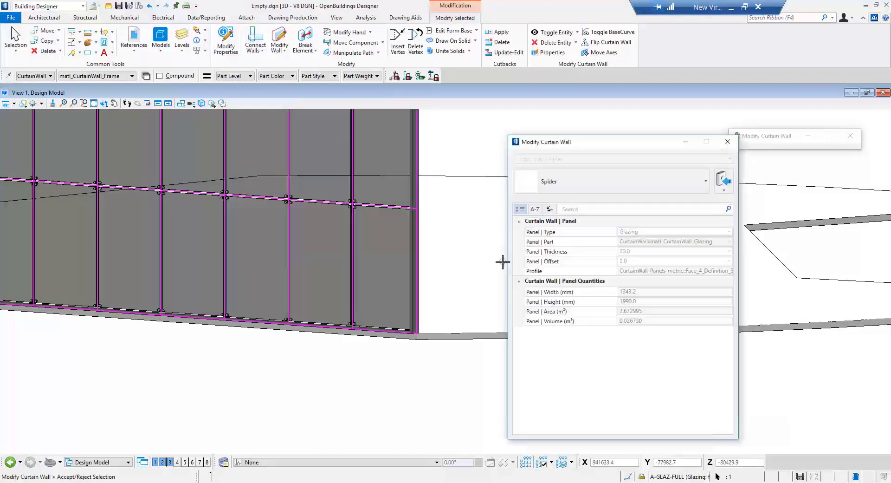
pyautogui.click(558, 182)
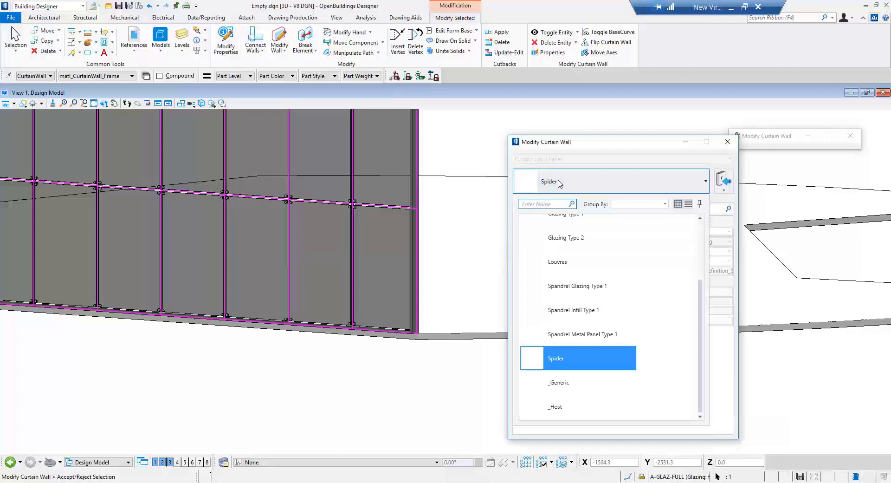
pyautogui.scroll(4, 606, 260)
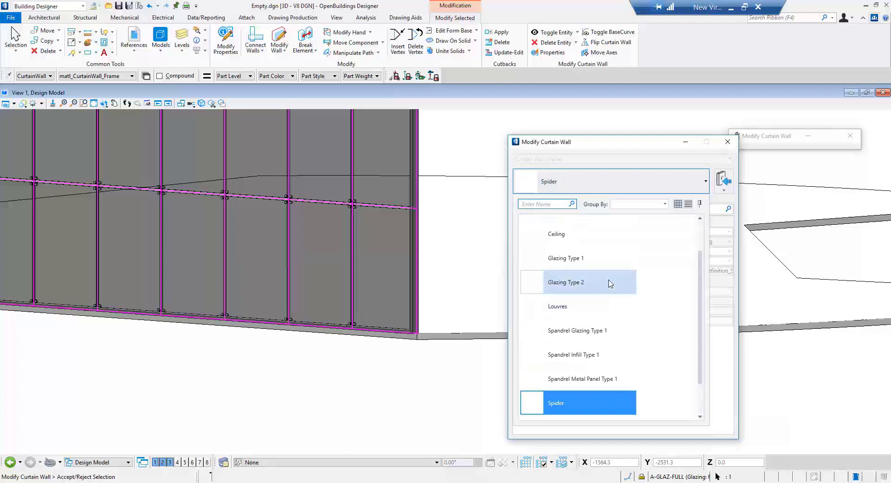
pyautogui.click(572, 346)
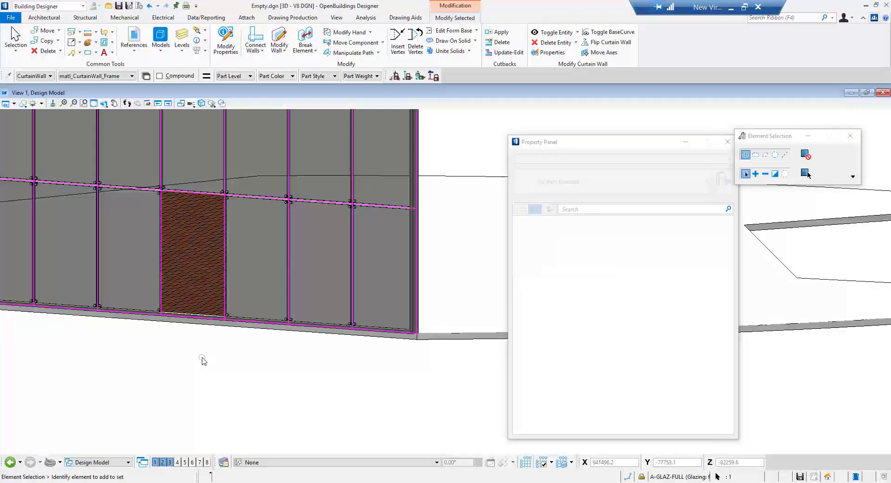
# Examine the louvre panel close up, from a rotated angle and within the whole facade, and clear the selection.
pyautogui.scroll(-3, 186, 356)
pyautogui.scroll(5, 155, 320)
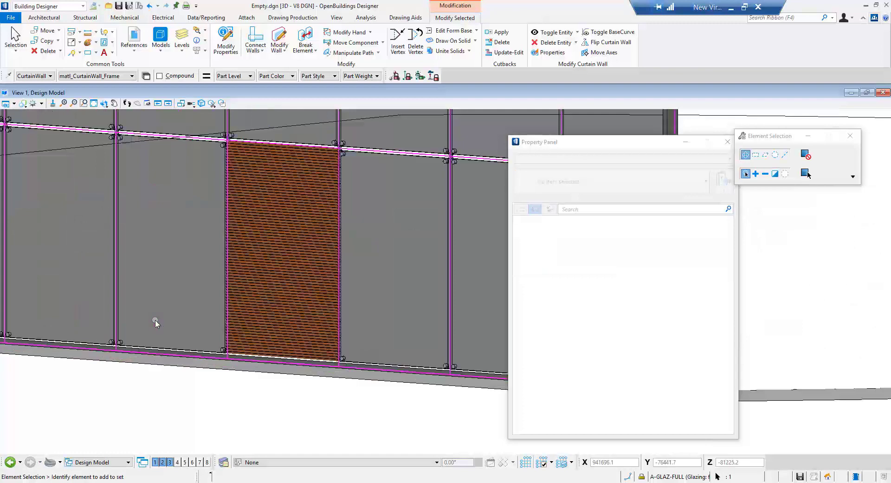
pyautogui.scroll(3, 155, 319)
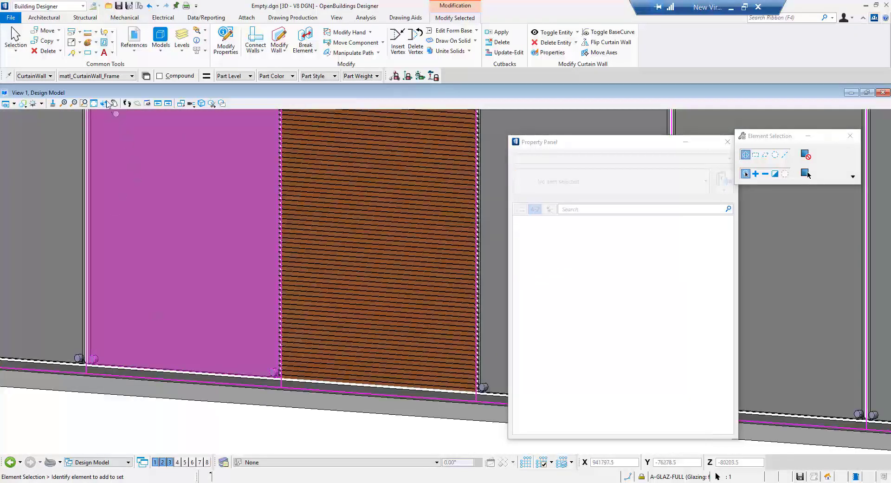
pyautogui.click(104, 103)
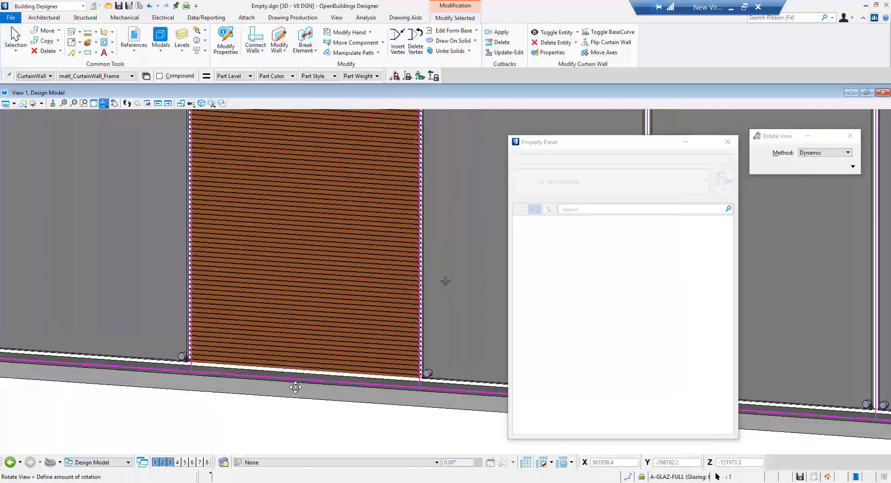
pyautogui.click(461, 402)
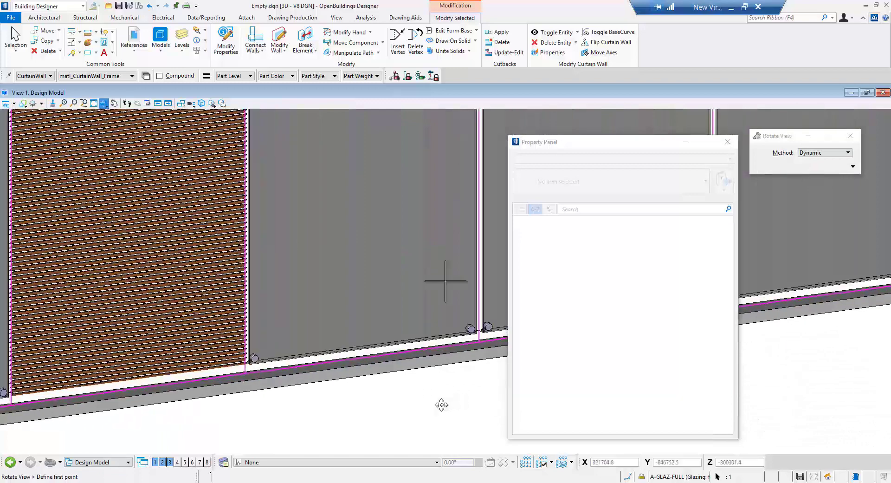
pyautogui.rightClick(442, 405)
pyautogui.scroll(-6, 392, 413)
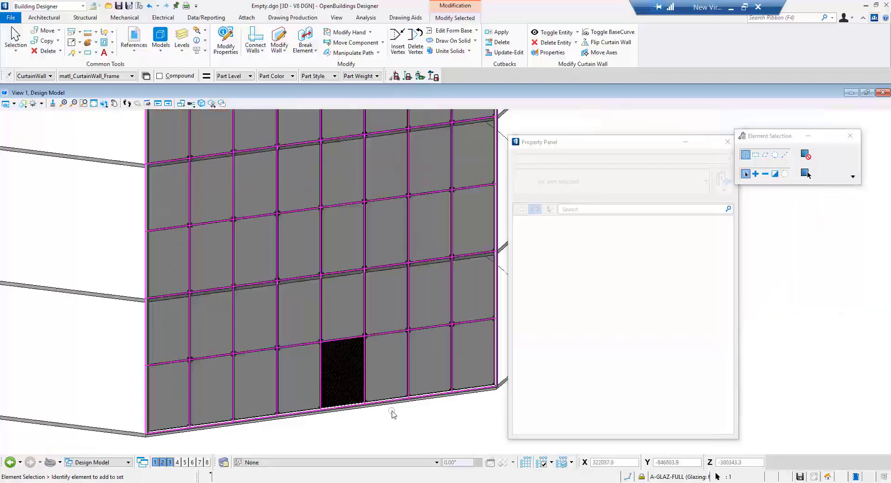
pyautogui.scroll(-2, 392, 413)
pyautogui.click(471, 413)
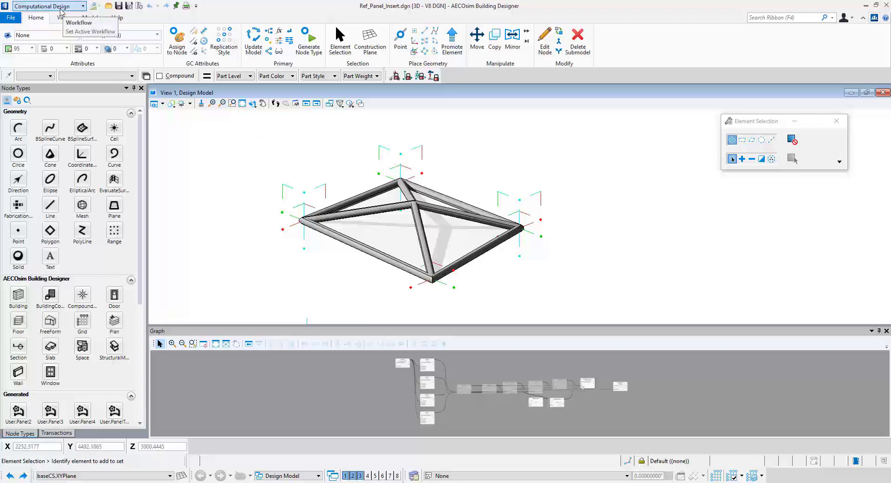
# Switch the active workflow to AECOsim, to Modeling and back to Computational Design.
pyautogui.click(58, 10)
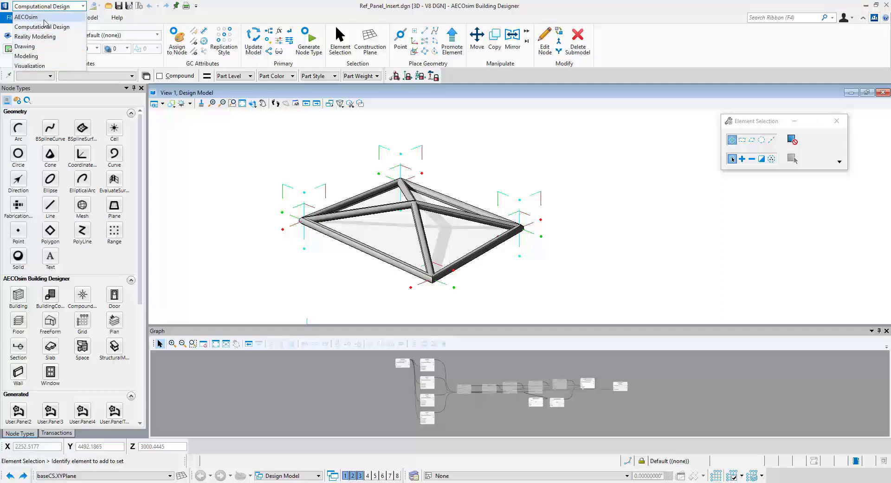
pyautogui.click(45, 20)
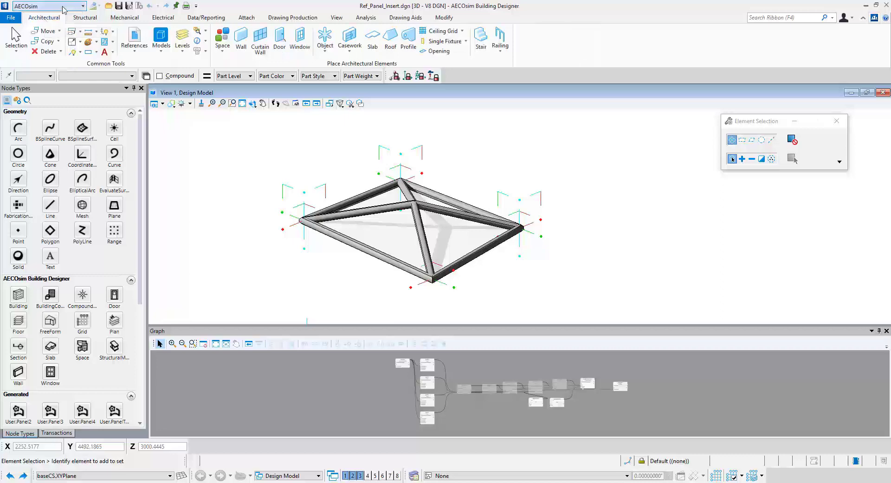
pyautogui.click(61, 7)
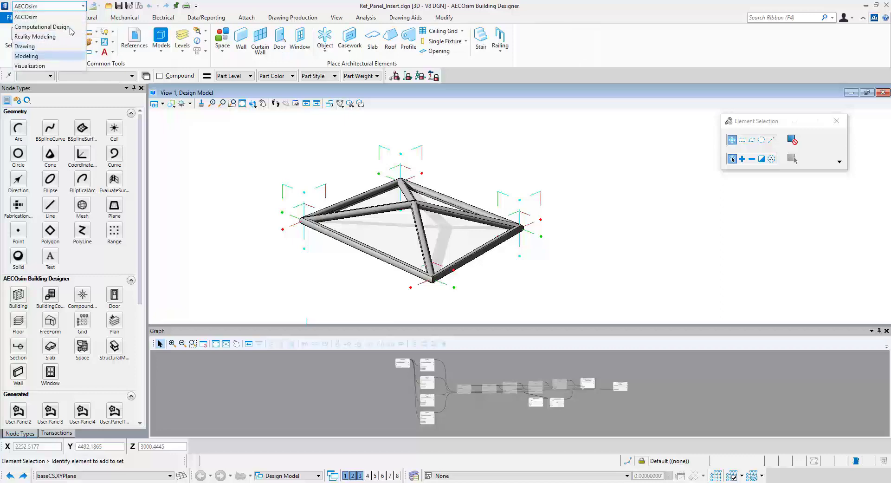
pyautogui.click(39, 57)
pyautogui.click(29, 6)
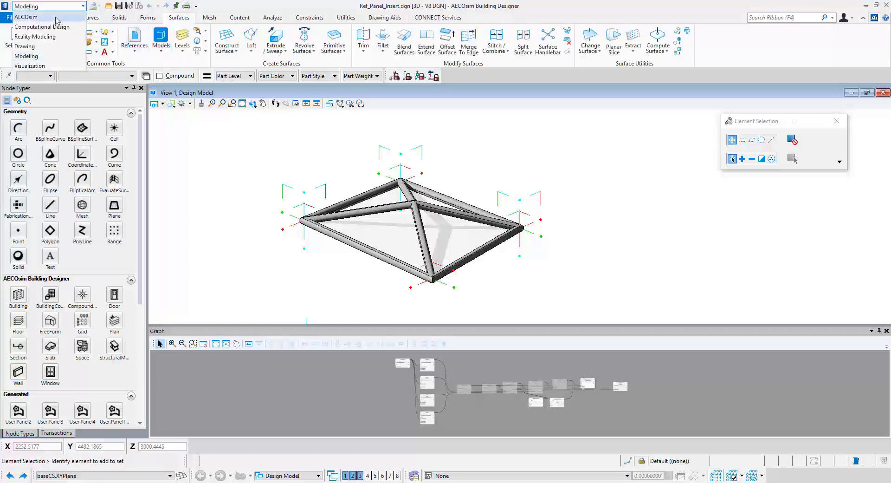
pyautogui.click(57, 26)
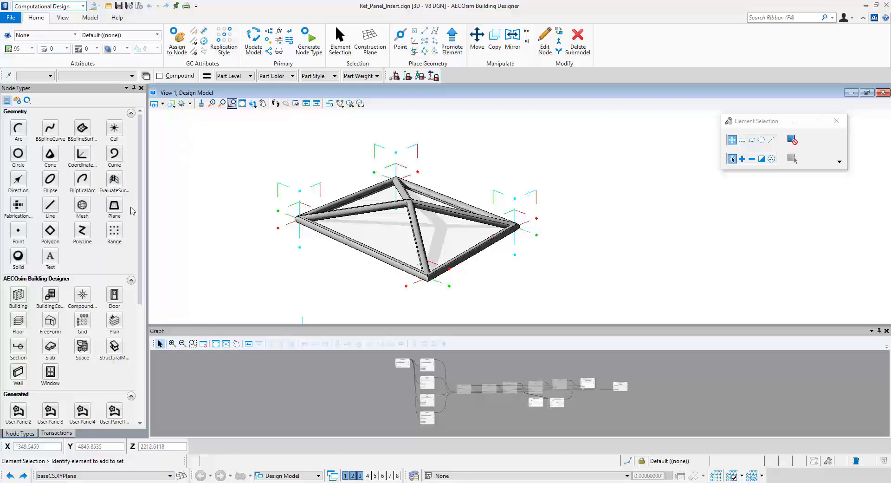
# Add a Slider utility node to the graph beside the expression3 node.
pyautogui.scroll(-3, 133, 211)
pyautogui.scroll(3, 133, 212)
pyautogui.scroll(-5, 122, 220)
pyautogui.scroll(-1, 120, 225)
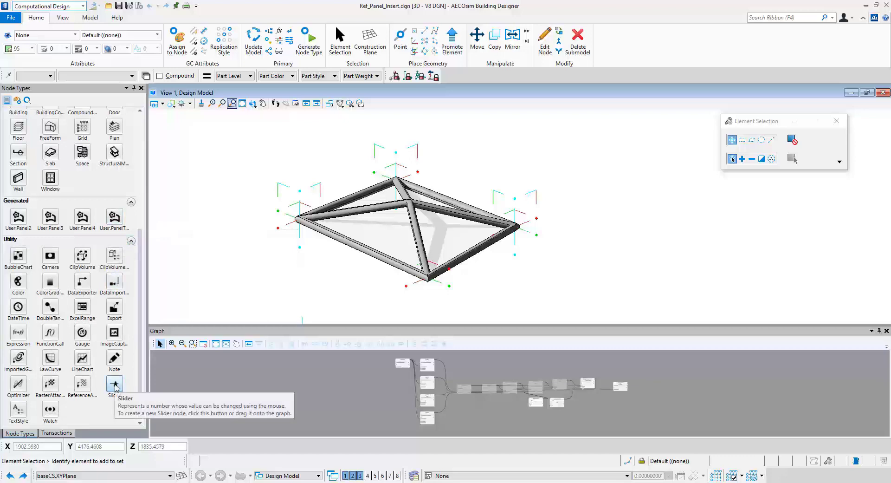
pyautogui.moveTo(116, 387); pyautogui.dragTo(588, 407)
pyautogui.scroll(5, 608, 410)
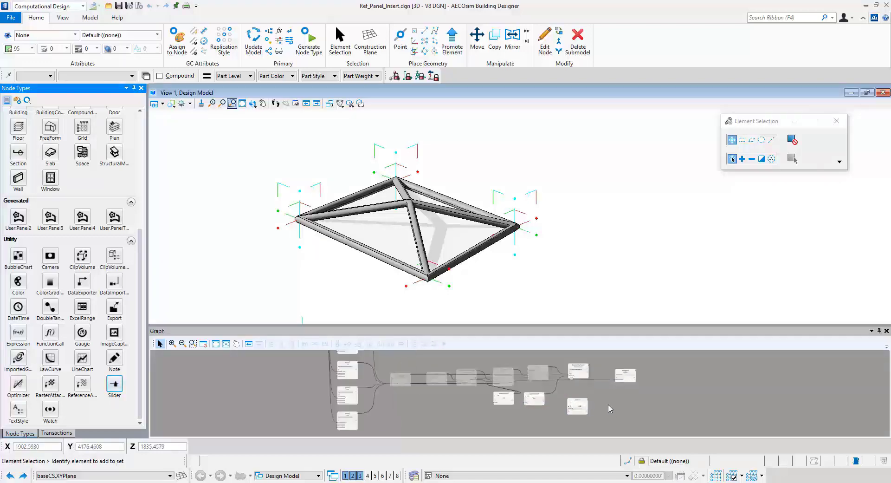
pyautogui.scroll(4, 609, 407)
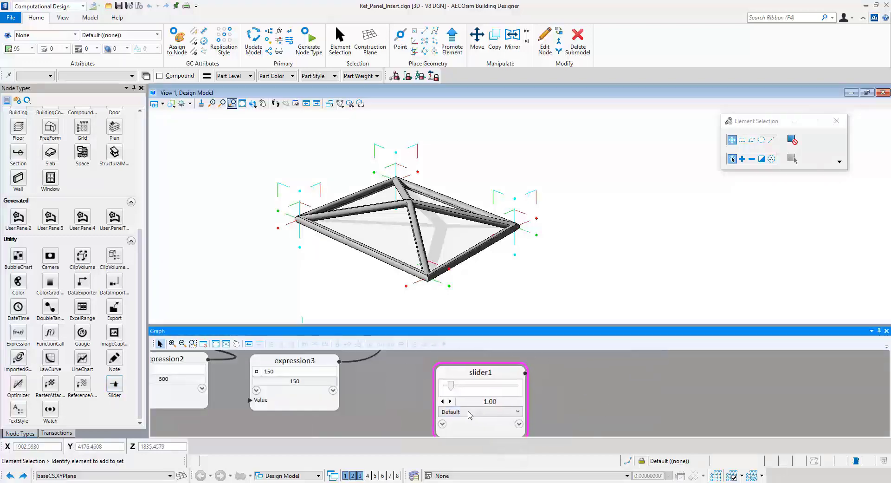
pyautogui.moveTo(480, 390); pyautogui.dragTo(443, 366)
pyautogui.scroll(-2, 561, 406)
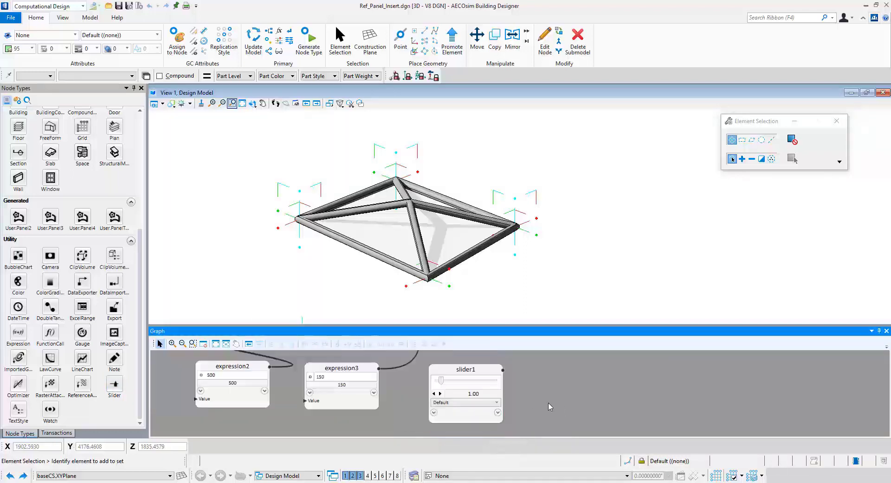
pyautogui.keyDown('shift'); pyautogui.hscroll(-2, 453, 398); pyautogui.keyUp('shift')
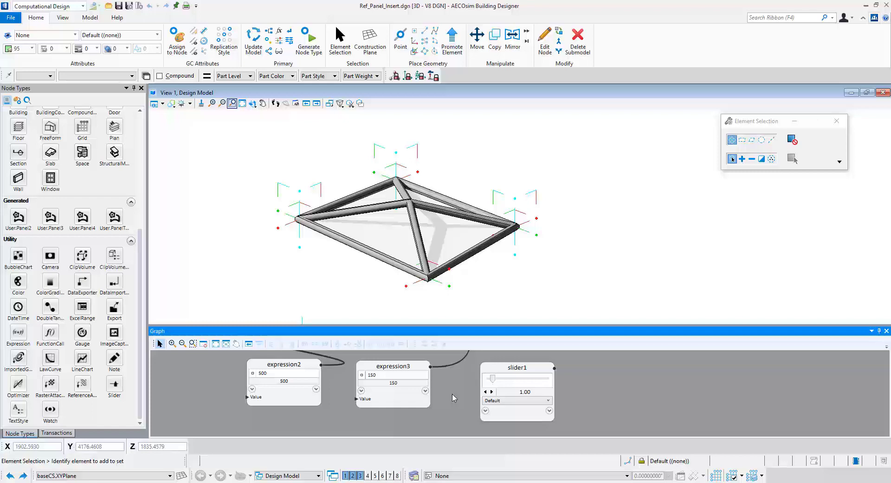
# Expose the Value, Minimum and Maximum input ports on the slider1 node.
pyautogui.click(485, 411)
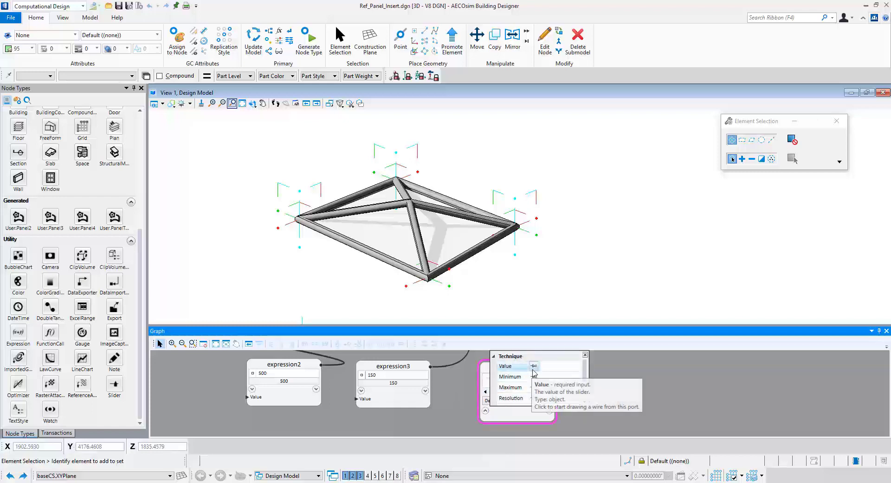
pyautogui.click(534, 383)
pyautogui.click(535, 406)
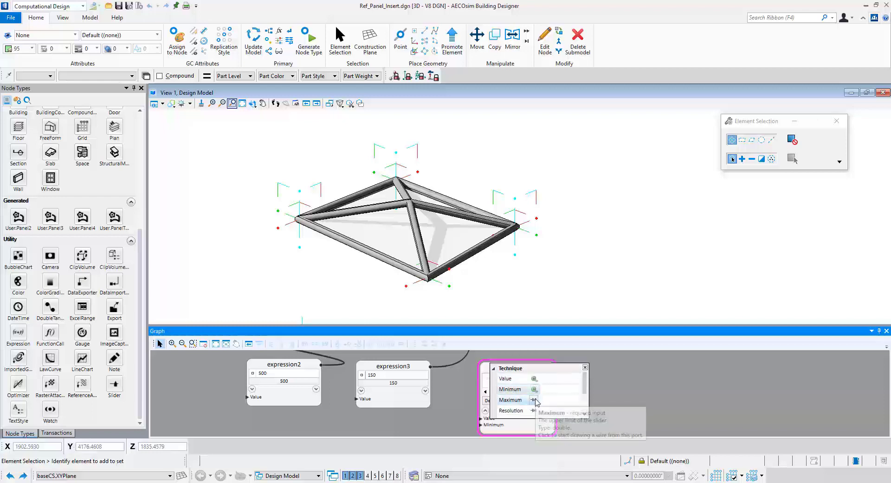
pyautogui.click(638, 400)
pyautogui.click(541, 420)
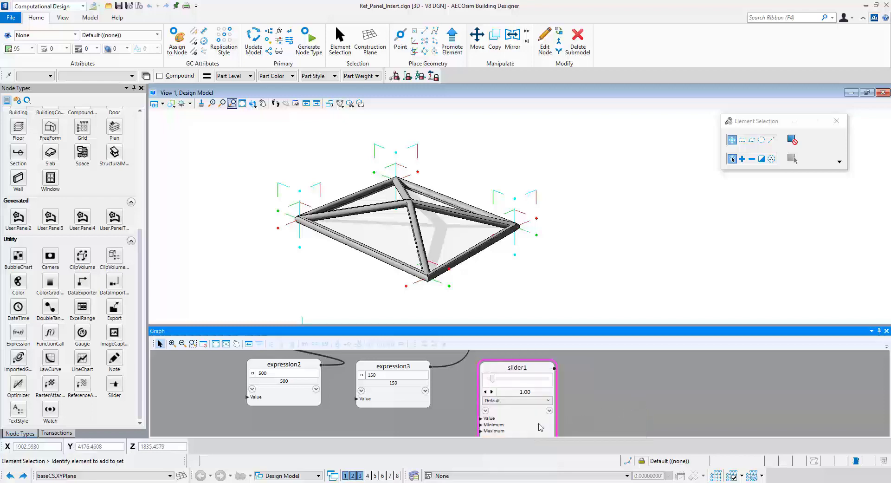
# Set the slider1 node's minimum to 10 and its maximum to 2000.
pyautogui.click(502, 419)
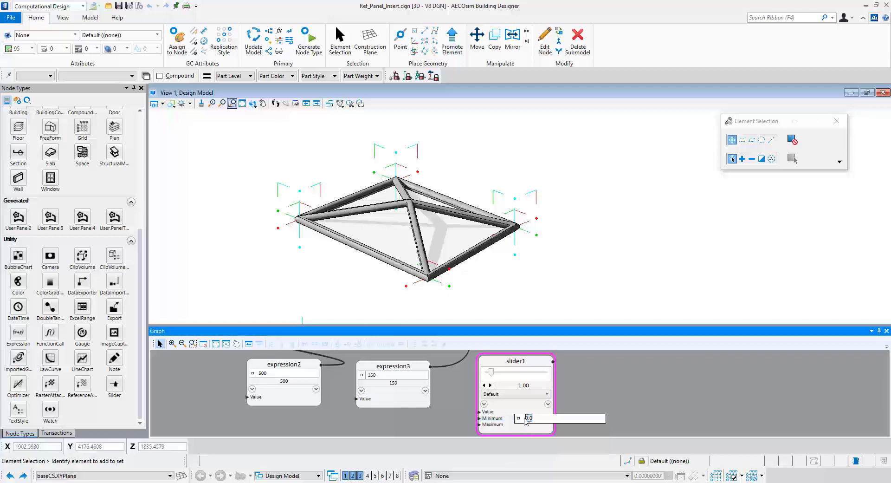
pyautogui.write('10')
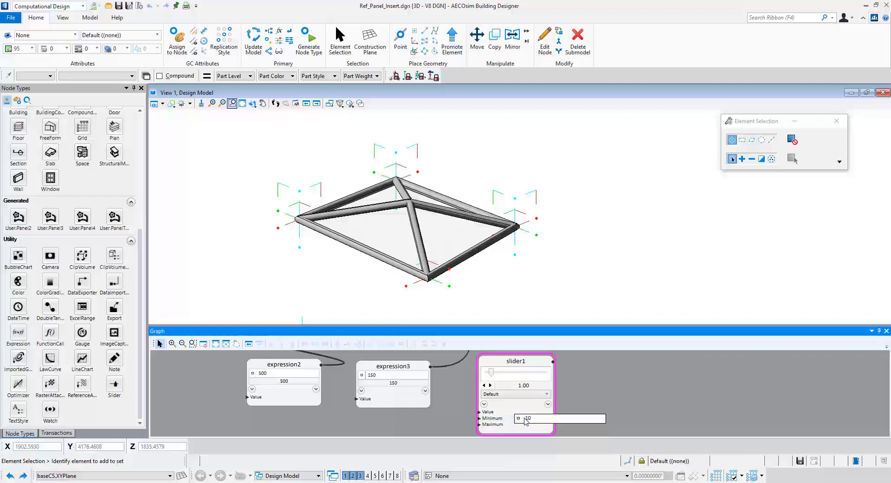
pyautogui.press('Return')
pyautogui.click(519, 425)
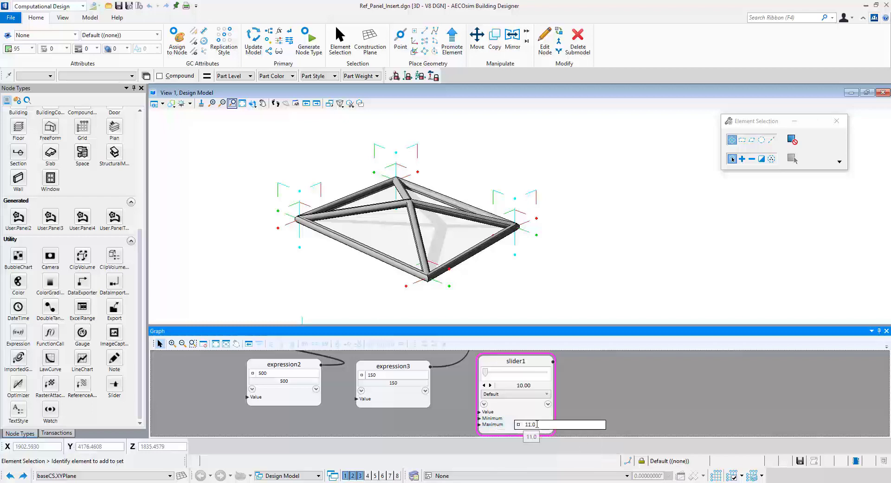
pyautogui.doubleClick(528, 424)
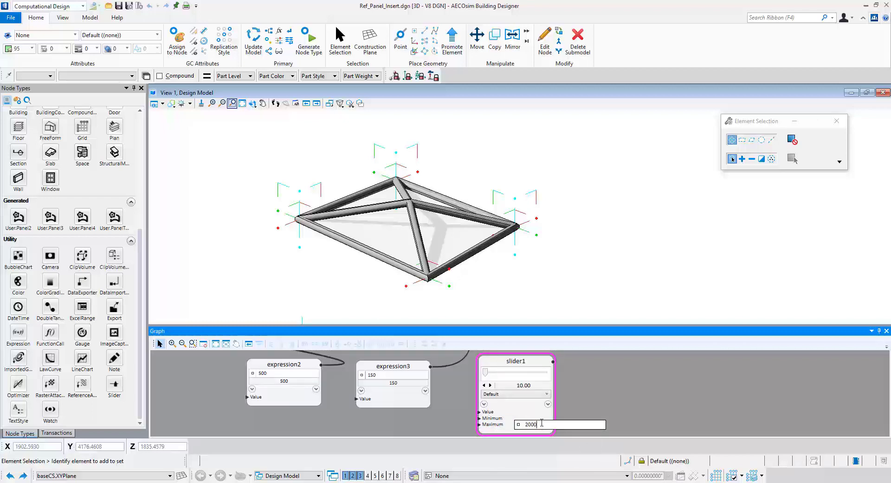
pyautogui.write('2000')
pyautogui.press('Return')
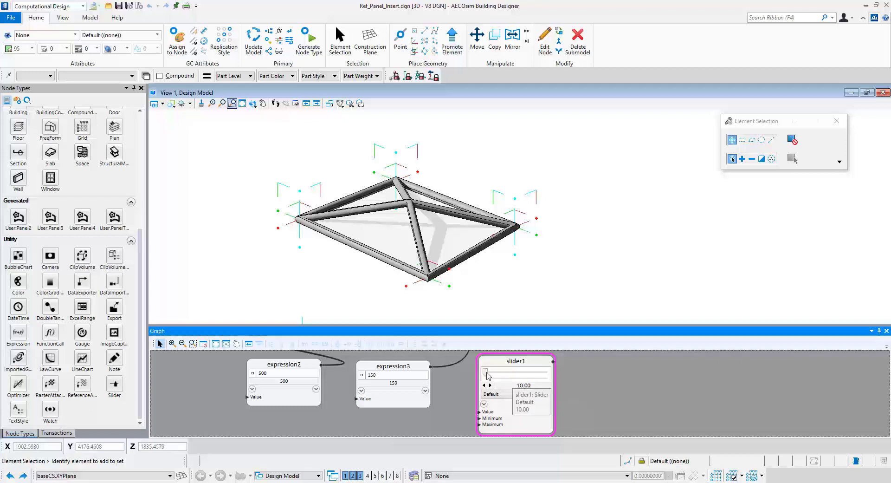
# Move slider1 to about 472 and wire its output to the Value input of expression2.
pyautogui.moveTo(486, 374)
pyautogui.mouseDown()
pyautogui.moveTo(530, 377)
pyautogui.moveTo(503, 378)
pyautogui.mouseUp()
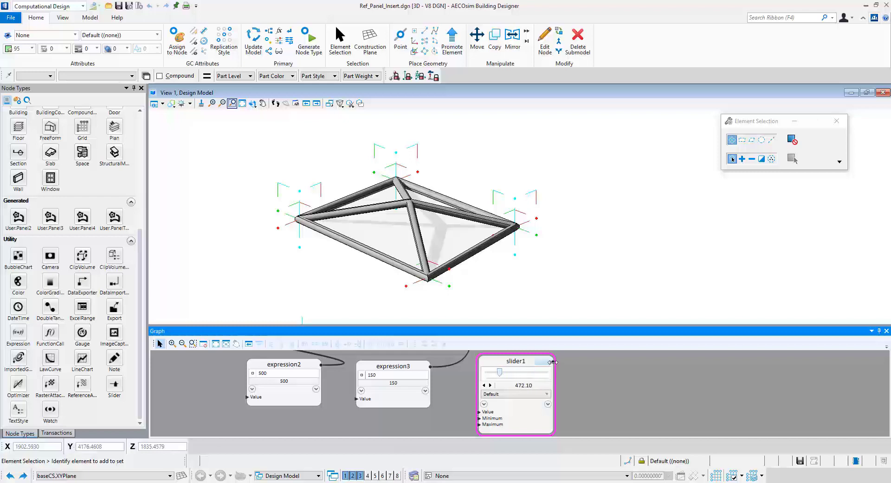
pyautogui.moveTo(553, 362); pyautogui.dragTo(584, 368)
pyautogui.moveTo(594, 413); pyautogui.dragTo(249, 398)
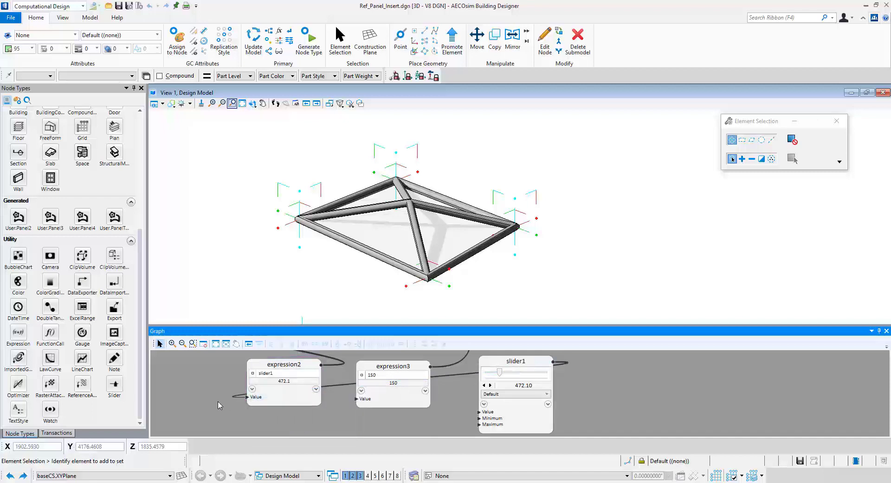
# Vary the height of the pyramid frame's apex with slider1, raising its value to about 1,769.
pyautogui.moveTo(500, 372); pyautogui.dragTo(547, 388)
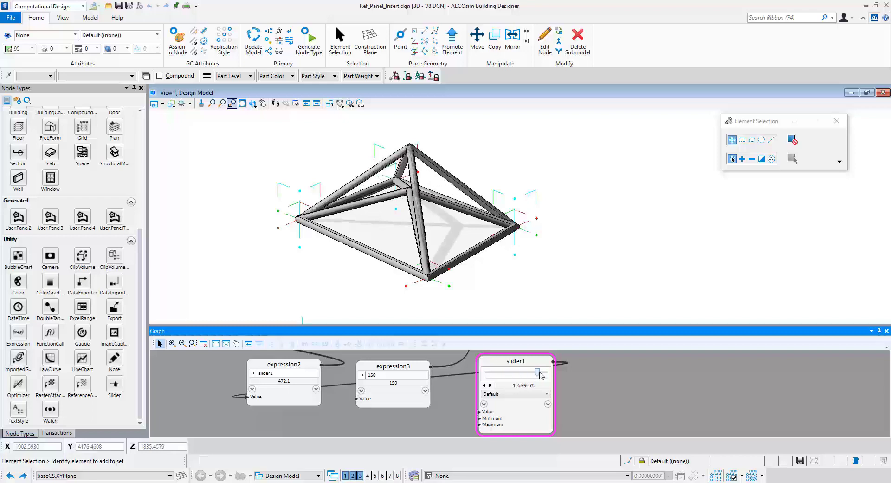
pyautogui.scroll(-4, 611, 397)
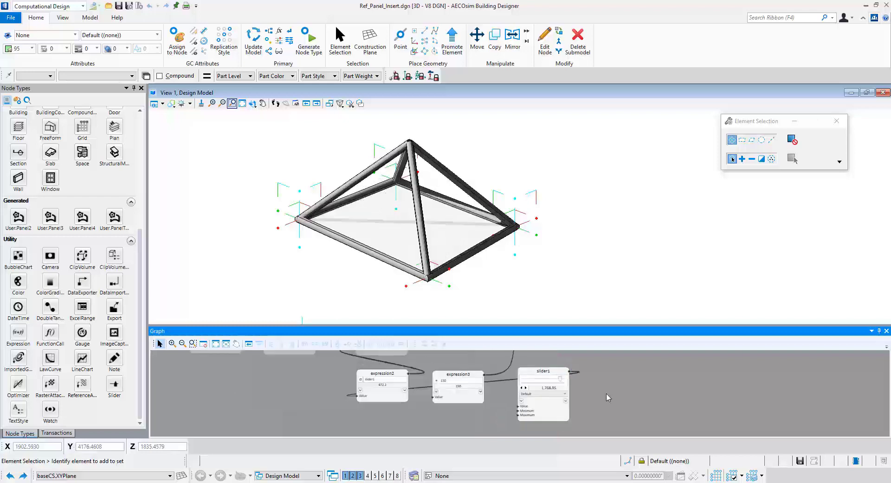
pyautogui.moveTo(624, 395); pyautogui.dragTo(595, 403, button='middle')
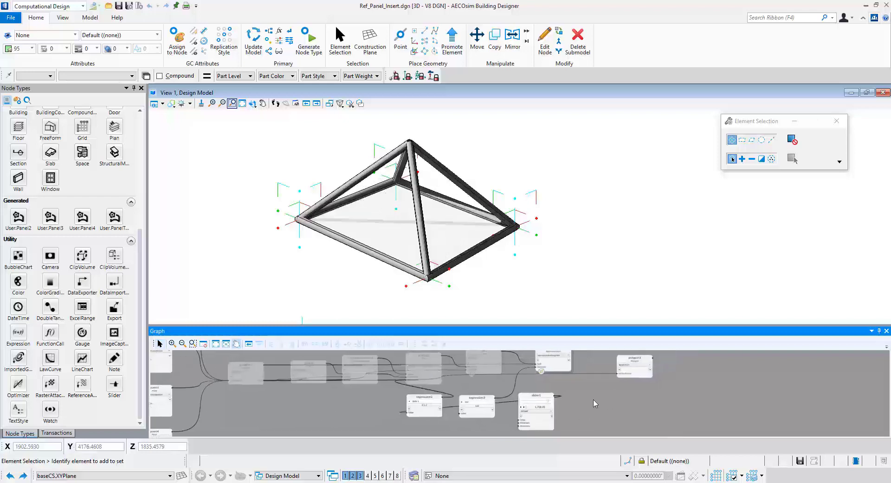
pyautogui.moveTo(547, 400); pyautogui.dragTo(536, 402)
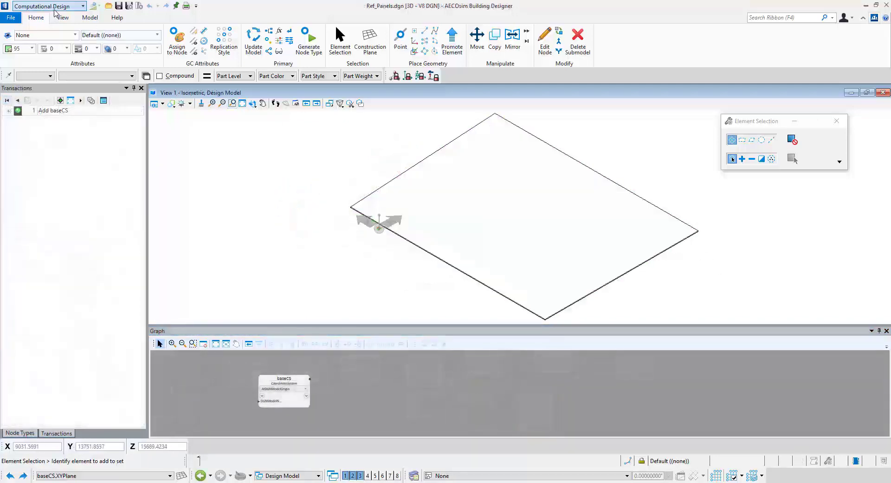
# Switch Ref_Panels.dgn to the Modeling workflow and open Level Display, placed clear of the slab.
pyautogui.click(56, 7)
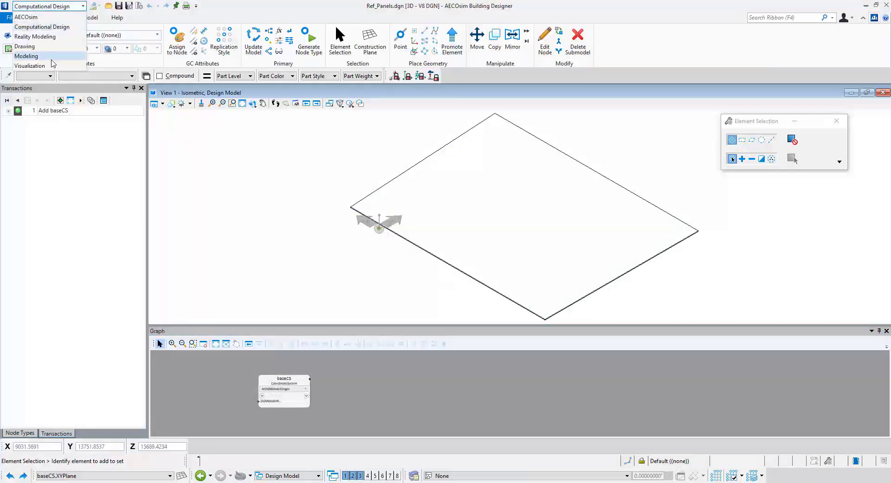
pyautogui.click(51, 56)
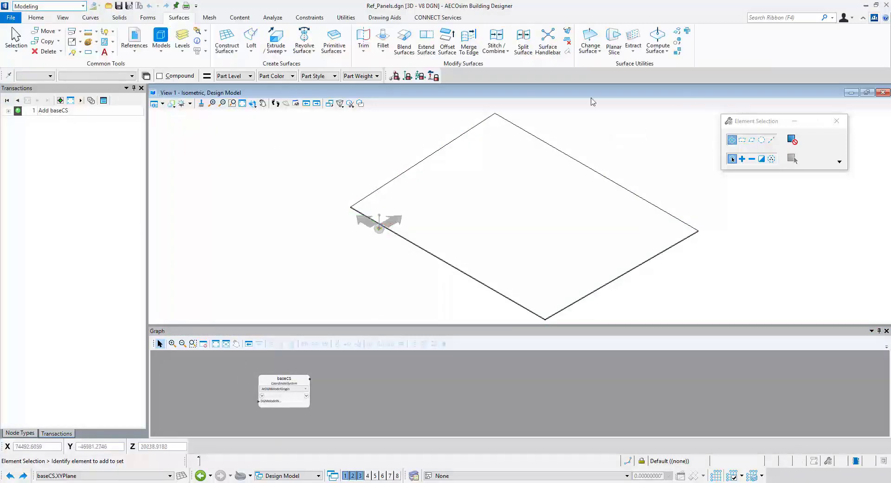
pyautogui.click(179, 55)
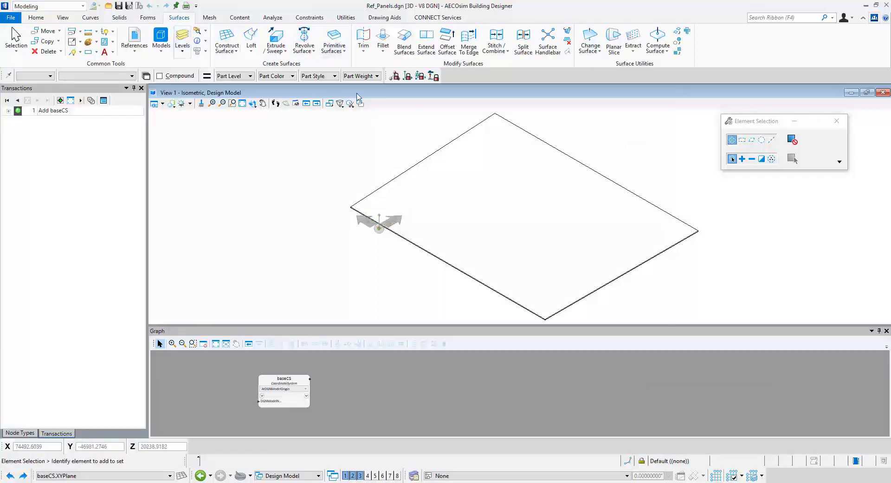
pyautogui.moveTo(676, 393); pyautogui.dragTo(771, 81)
pyautogui.moveTo(643, 170); pyautogui.dragTo(533, 169, button='middle')
# Set the active family to SchematicDesign and the active part to Glass Clear.
pyautogui.click(49, 75)
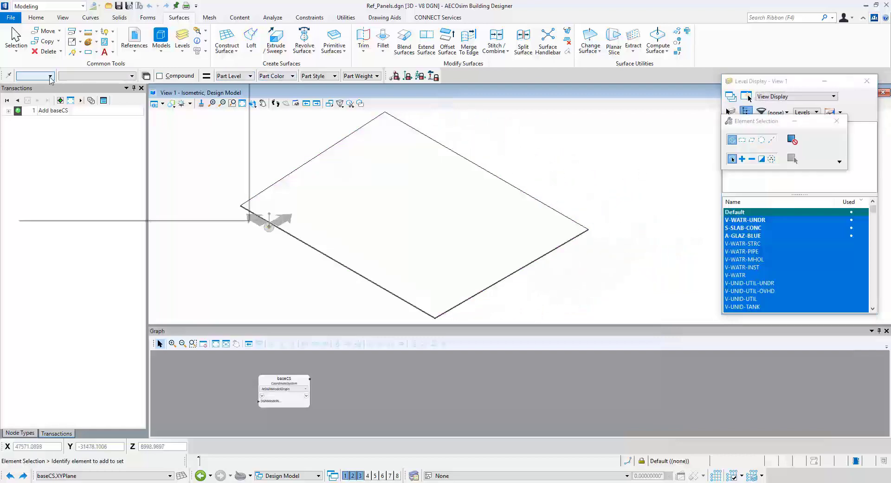
pyautogui.scroll(-15, 65, 158)
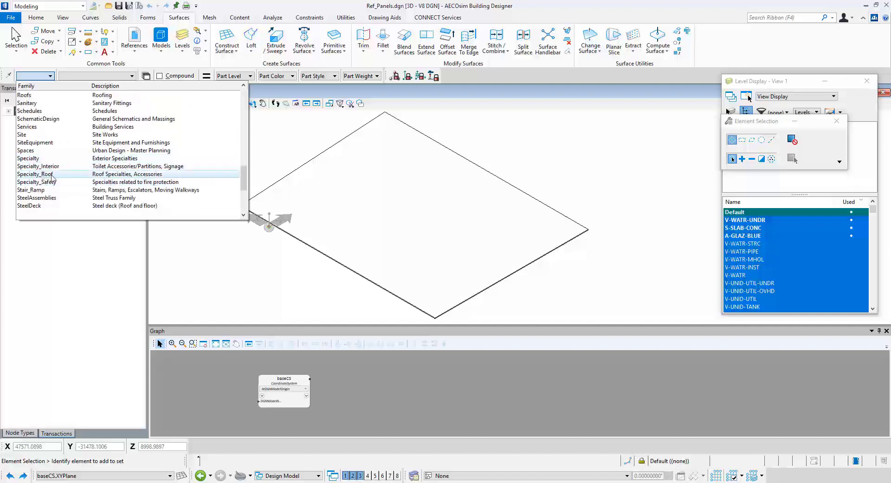
pyautogui.click(38, 118)
pyautogui.click(95, 76)
pyautogui.scroll(10, 103, 163)
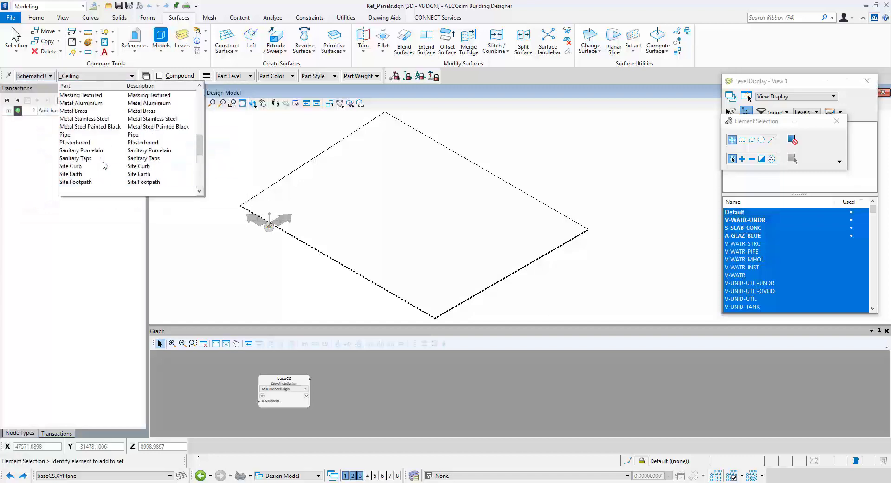
pyautogui.scroll(2, 103, 164)
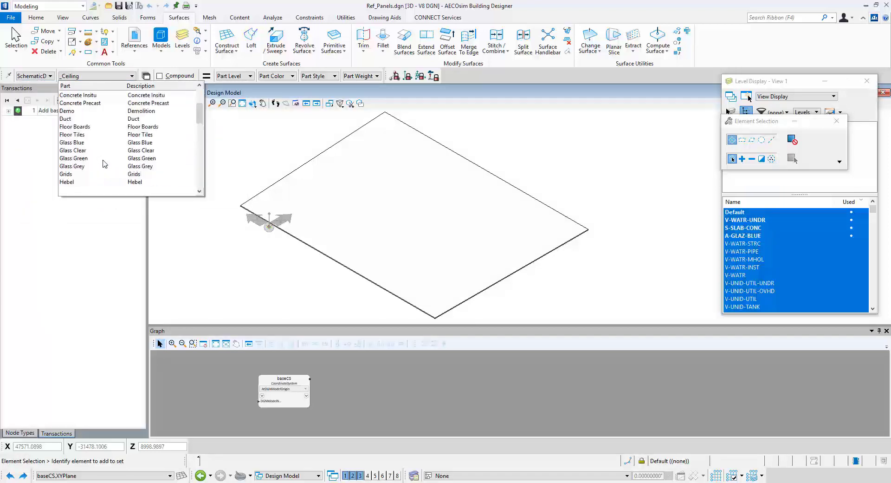
pyautogui.click(79, 151)
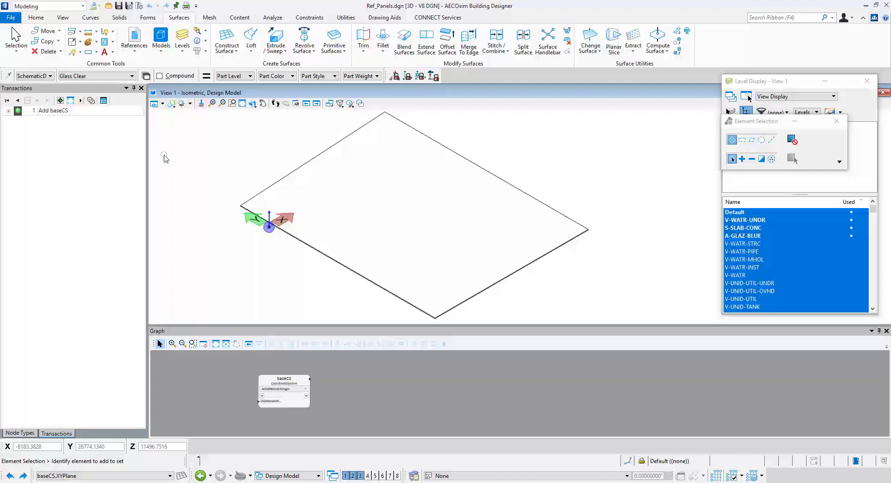
# Draw a rectangular planar surface by 2 points from the slab's front corner towards the slab's middle.
pyautogui.click(227, 37)
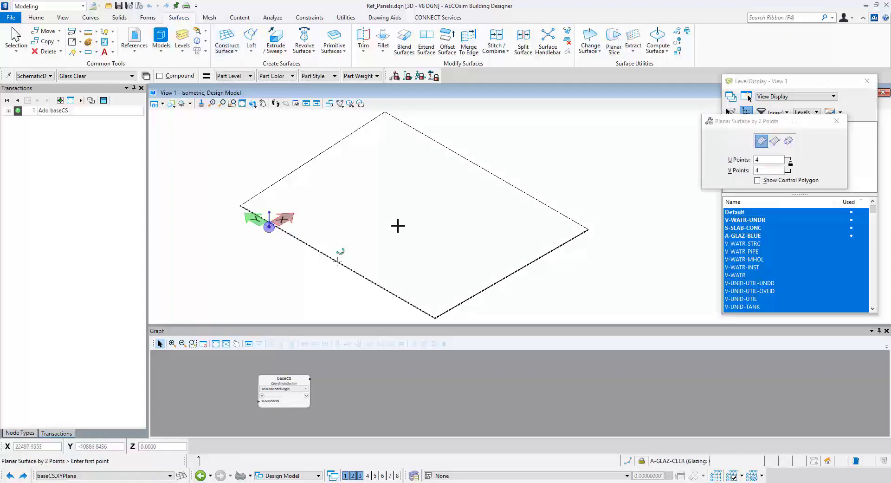
pyautogui.click(437, 305)
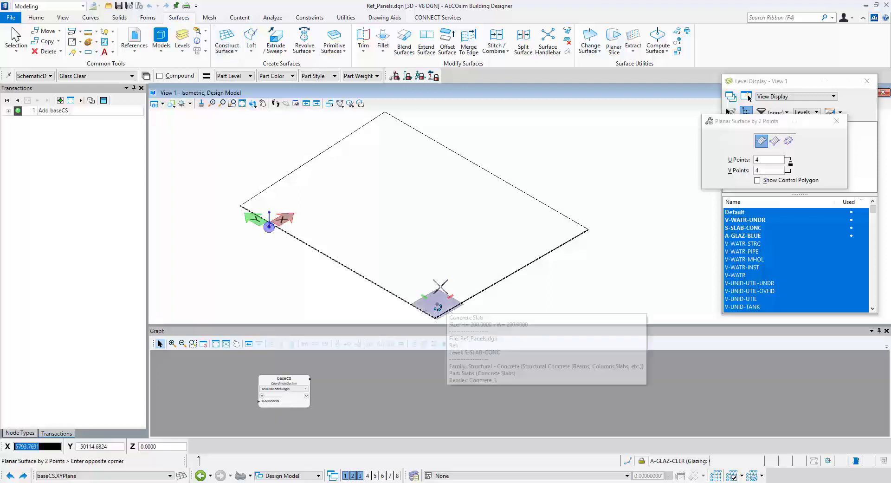
pyautogui.click(416, 215)
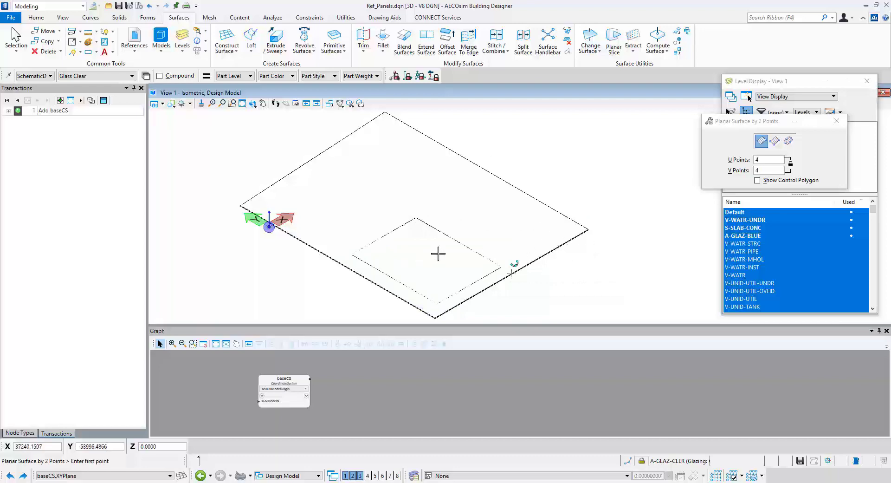
# Select the planar glass surface, look at it from the top, and select its control points except the four corners.
pyautogui.rightClick(267, 143)
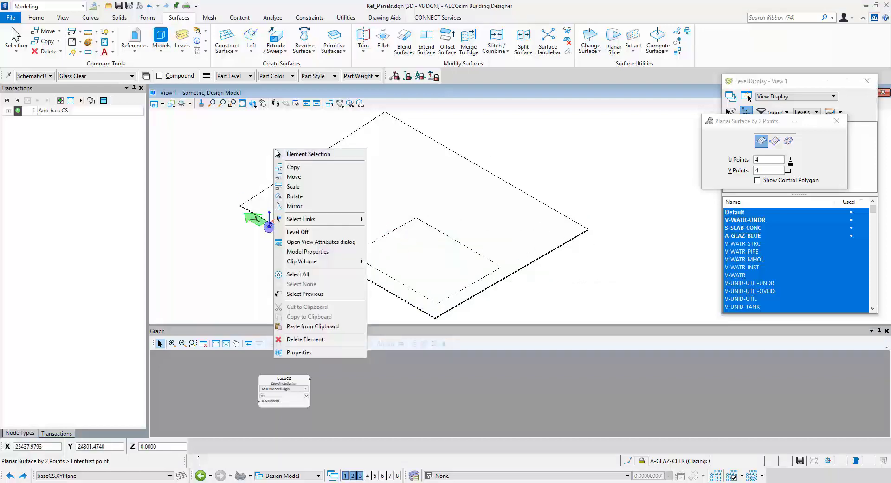
pyautogui.click(284, 154)
pyautogui.click(420, 233)
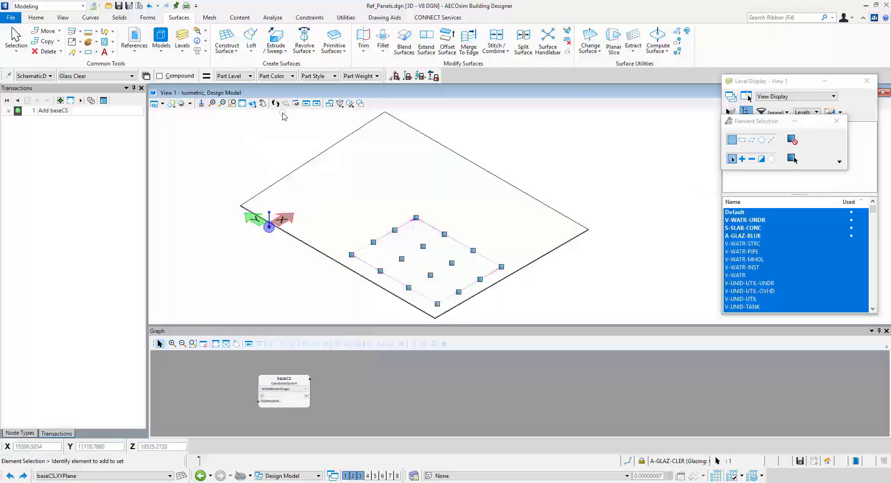
pyautogui.keyDown('shift'); pyautogui.rightClick(230, 155); pyautogui.keyUp('shift')
pyautogui.click(231, 157)
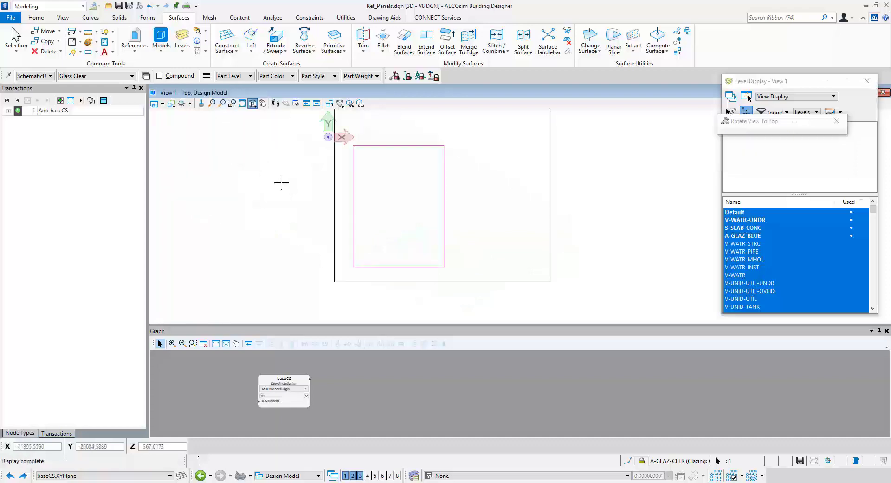
pyautogui.rightClick(330, 235)
pyautogui.moveTo(290, 175); pyautogui.dragTo(479, 249)
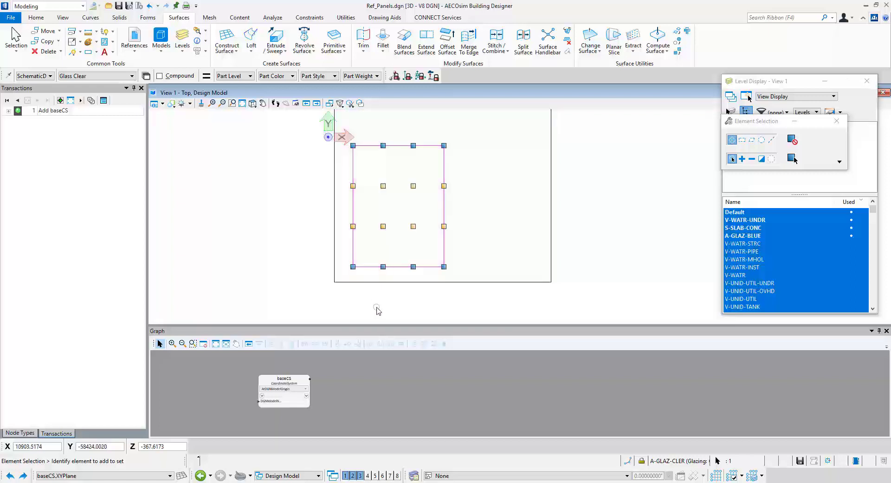
# Lift the selected non-corner control points straight up to arch the glass surface into a dome standing on its four corners.
pyautogui.scroll(-2, 398, 311)
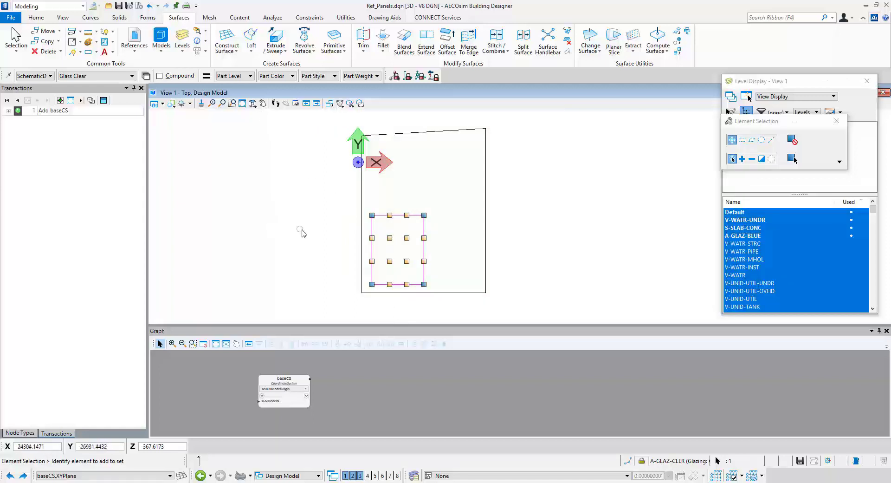
pyautogui.keyDown('shift'); pyautogui.moveTo(302, 234); pyautogui.dragTo(458, 163, button='middle'); pyautogui.keyUp('shift')
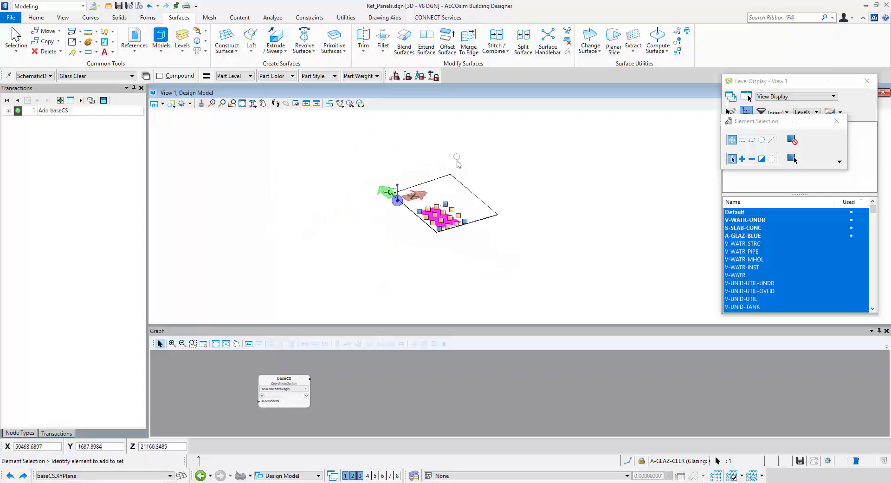
pyautogui.scroll(6, 440, 223)
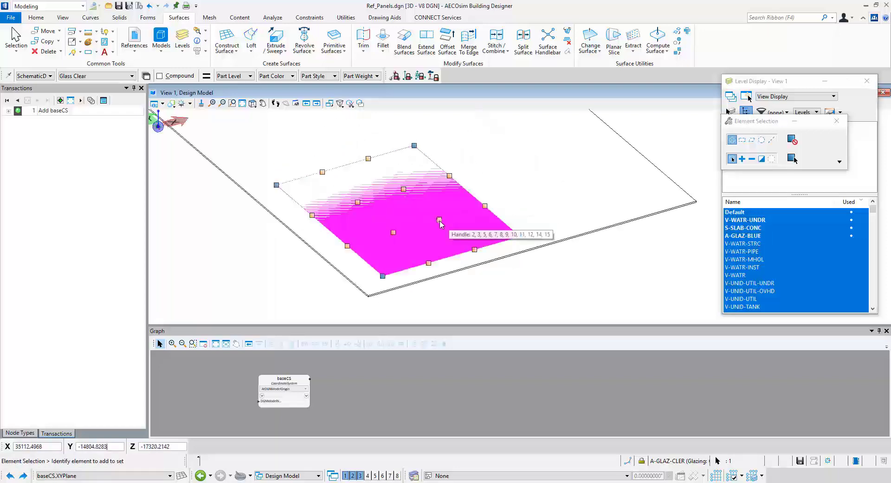
pyautogui.moveTo(440, 223); pyautogui.dragTo(438, 144)
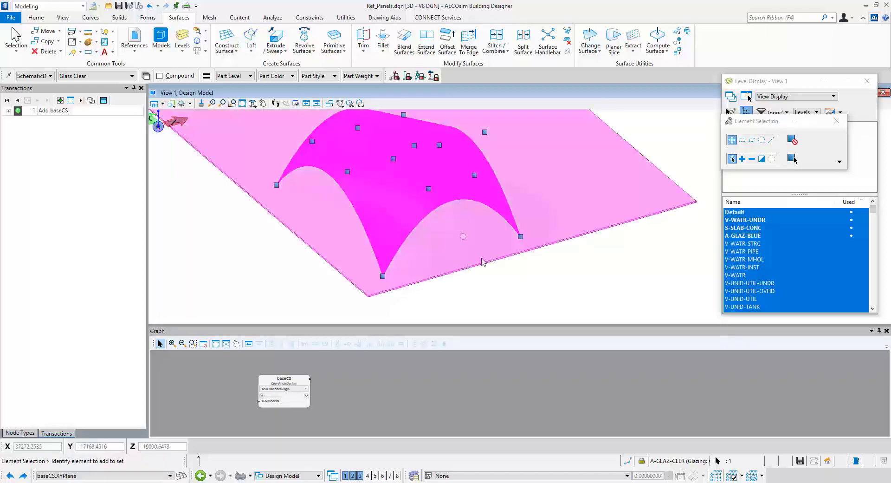
pyautogui.scroll(-3, 483, 261)
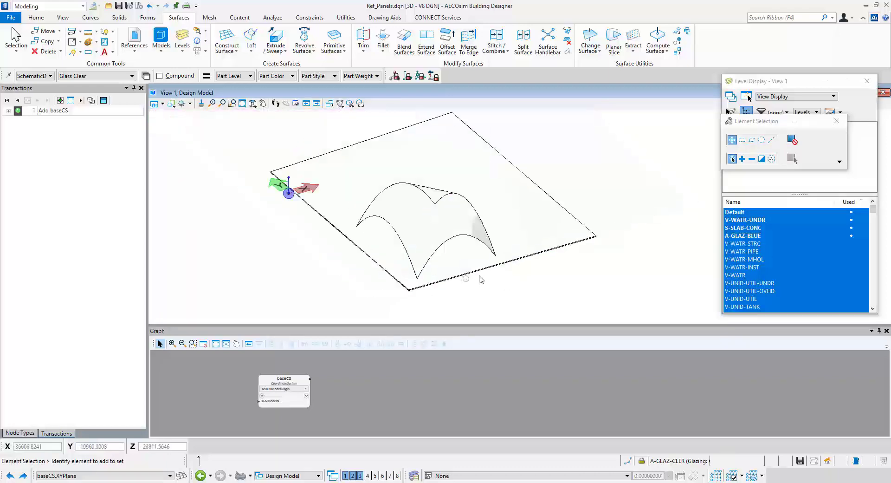
# Draw an open, order 4 B-spline curve through four in-line control points on the slab beside the dome, parallel to the slab's long edge.
pyautogui.keyDown('shift'); pyautogui.moveTo(560, 274); pyautogui.dragTo(457, 277, button='middle'); pyautogui.keyUp('shift')
pyautogui.scroll(-3, 417, 286)
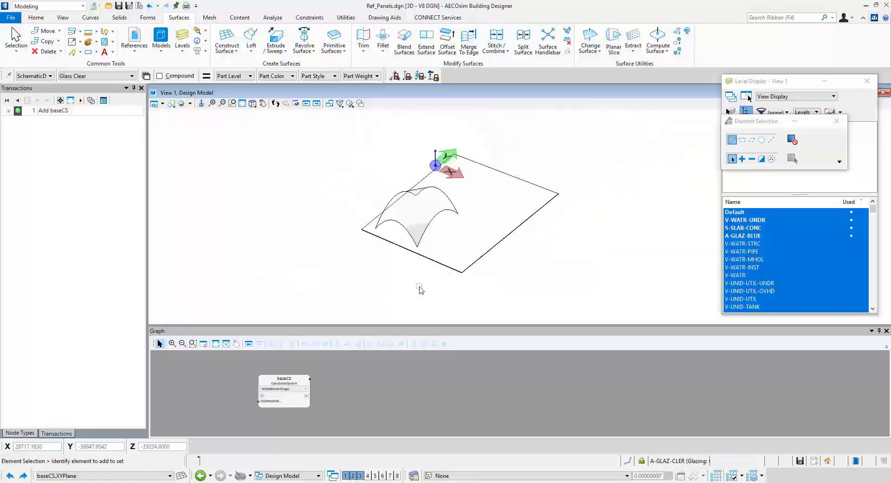
pyautogui.scroll(3, 546, 217)
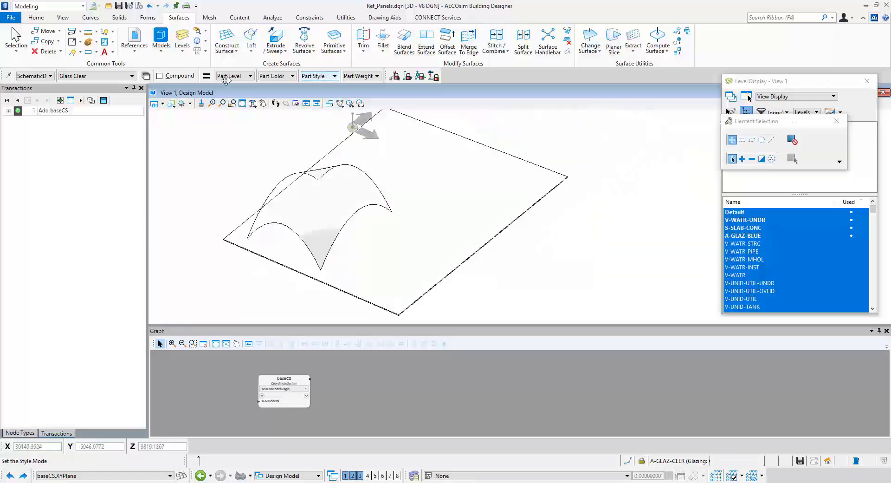
pyautogui.click(98, 18)
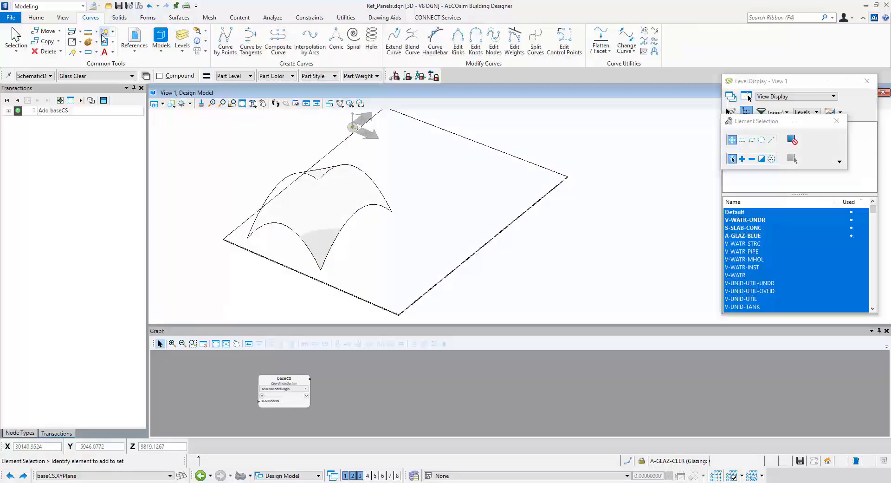
pyautogui.click(226, 39)
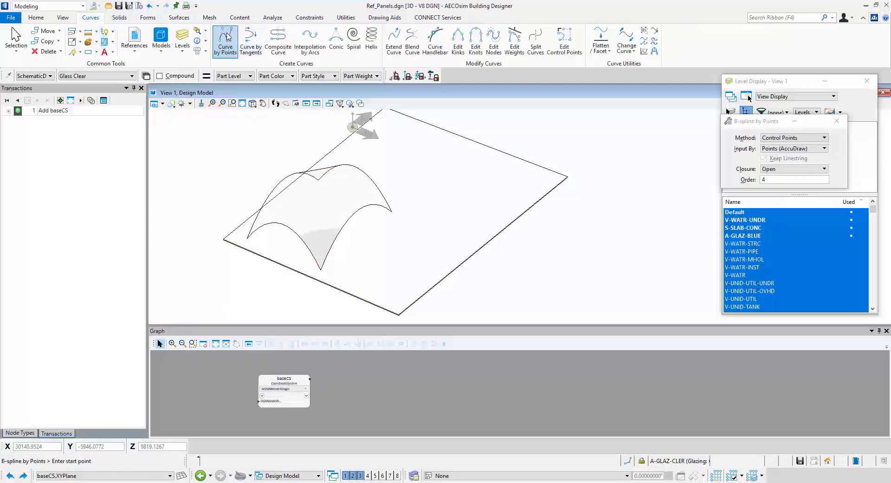
pyautogui.click(400, 292)
pyautogui.click(428, 266)
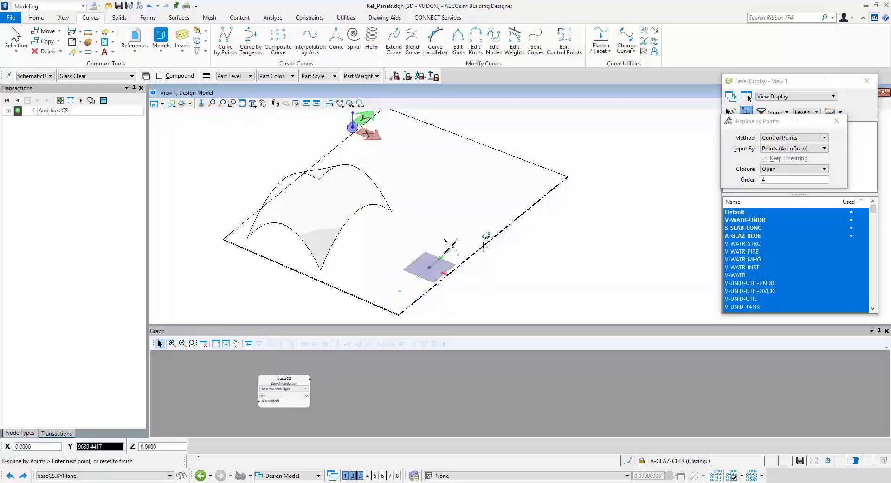
pyautogui.click(454, 246)
pyautogui.click(479, 224)
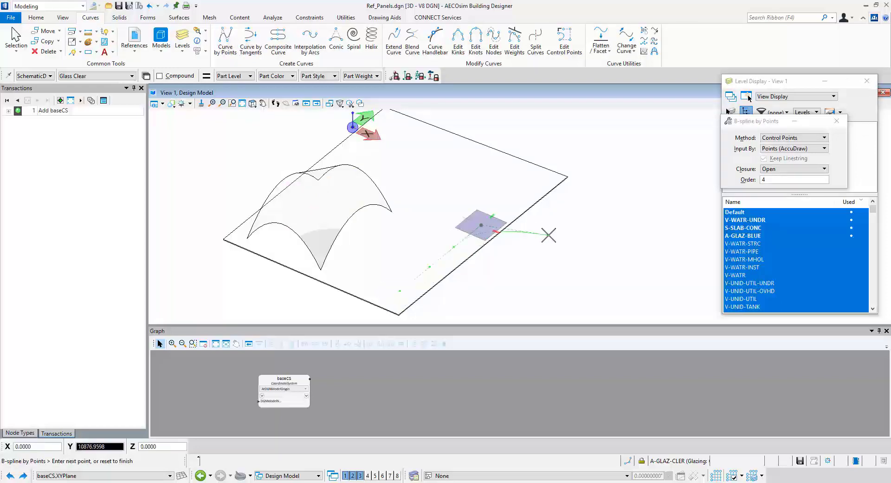
pyautogui.rightClick(549, 240)
# Copy the B-spline curve twice towards the dome, making three parallel curves on the slab.
pyautogui.rightClick(551, 240)
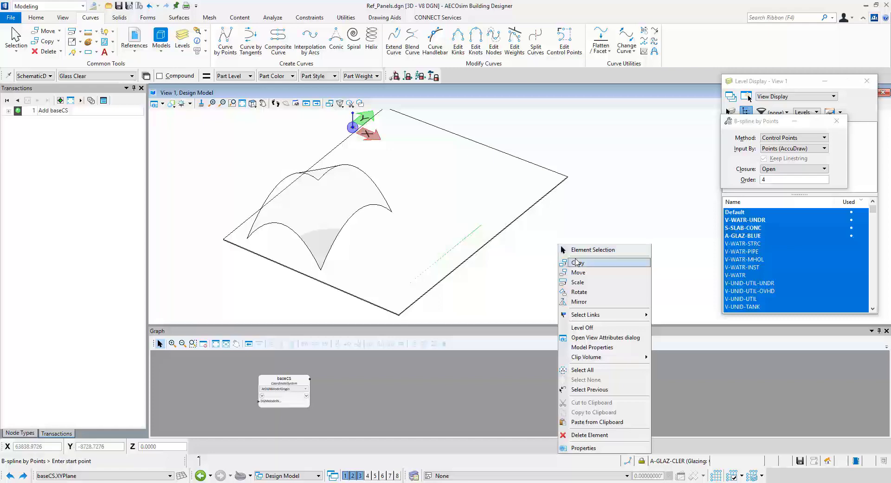
pyautogui.click(574, 262)
pyautogui.click(440, 258)
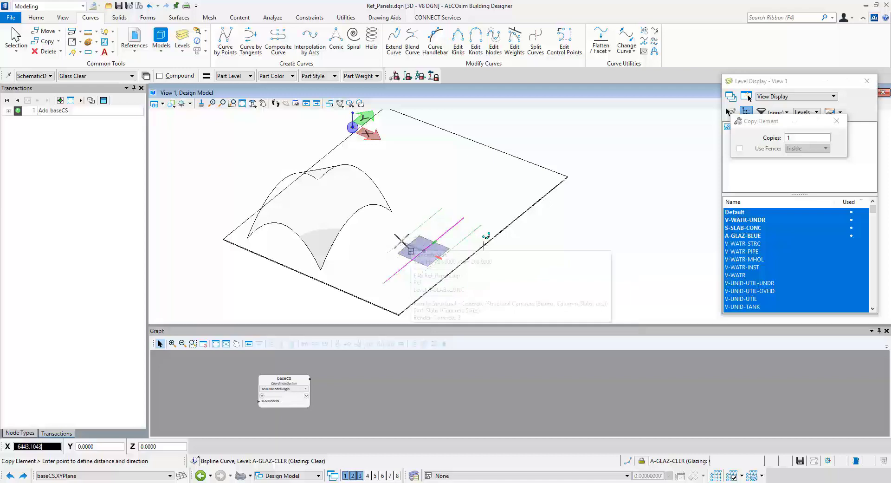
pyautogui.rightClick(546, 253)
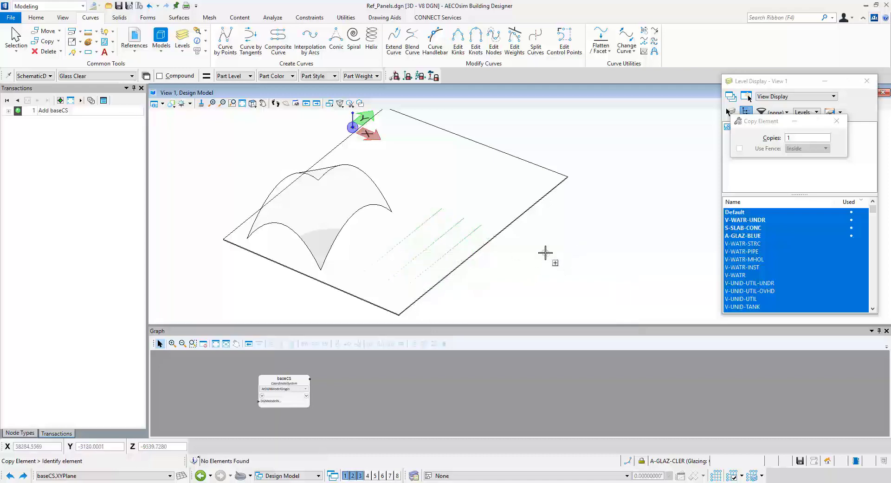
pyautogui.rightClick(561, 252)
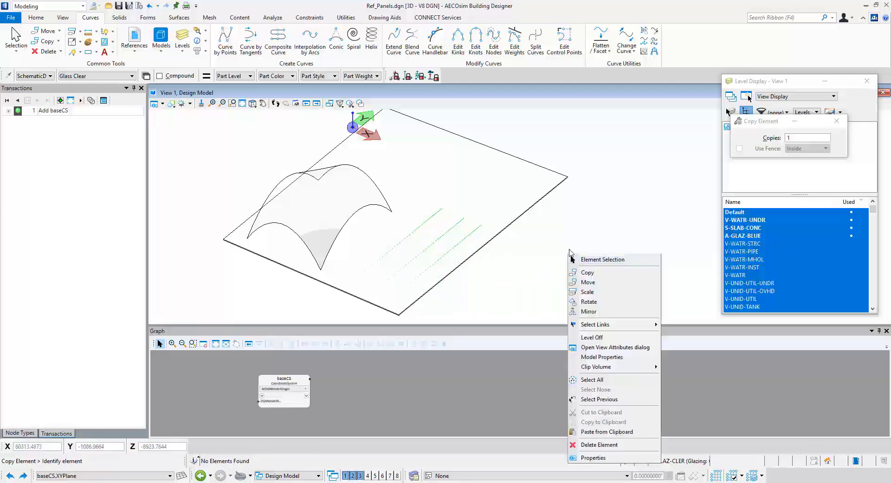
pyautogui.click(594, 257)
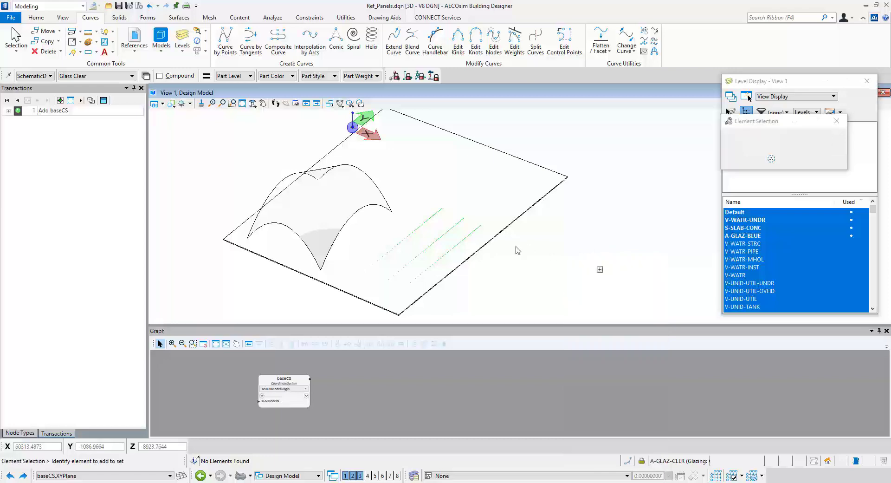
# Raise the second control point of the curve nearest the slab edge to bend that curve upwards.
pyautogui.click(448, 253)
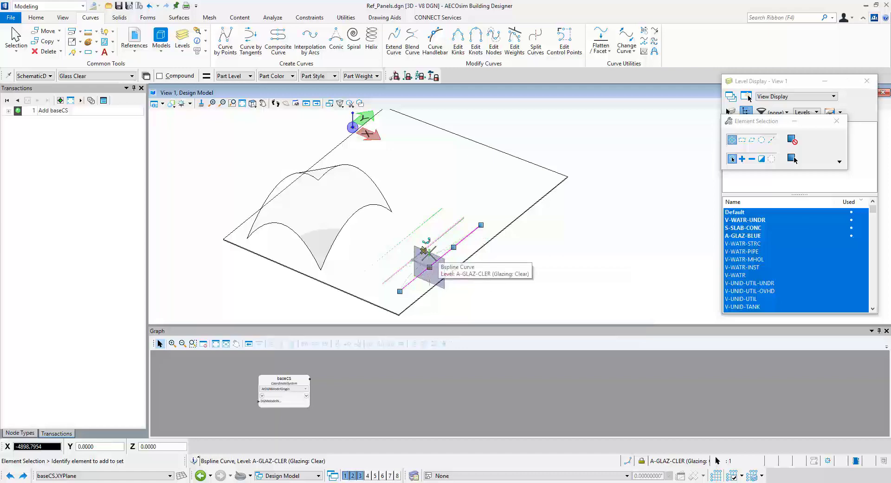
pyautogui.press('Return')
pyautogui.click(461, 267)
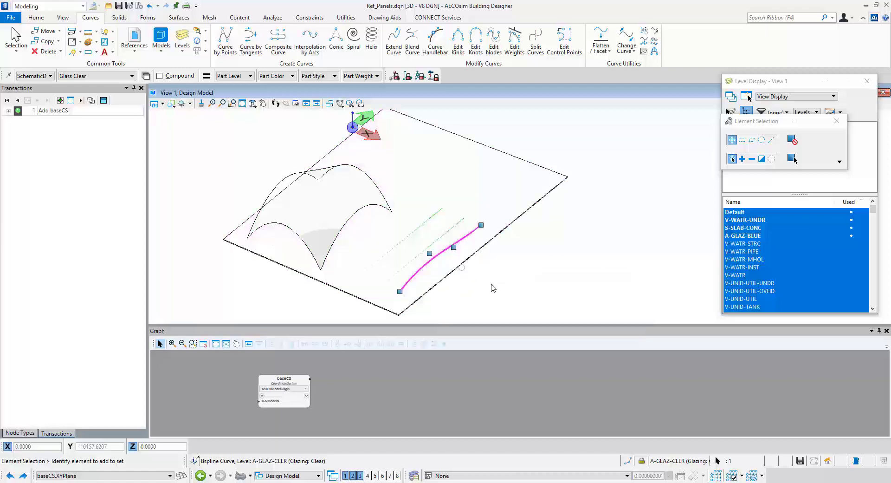
pyautogui.click(494, 288)
# Raise the middle curve's near endpoint and adjacent control point together by about 4,109.
pyautogui.scroll(3, 488, 284)
pyautogui.scroll(-3, 533, 278)
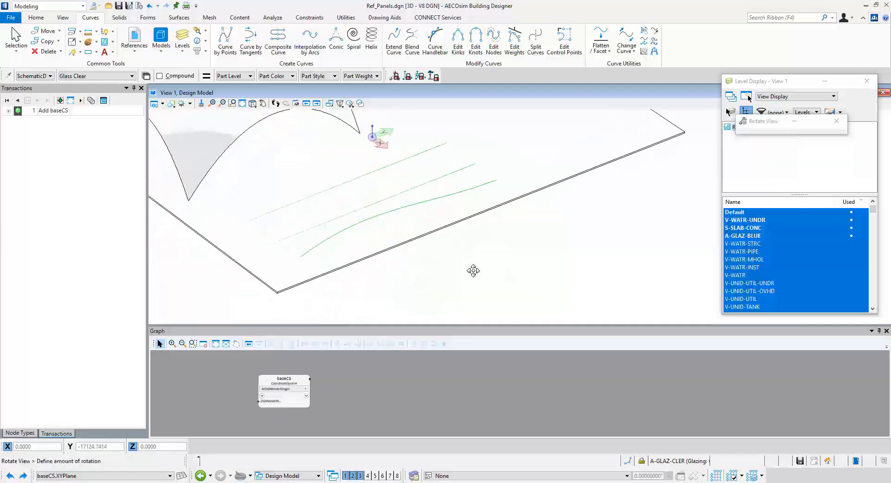
pyautogui.click(386, 208)
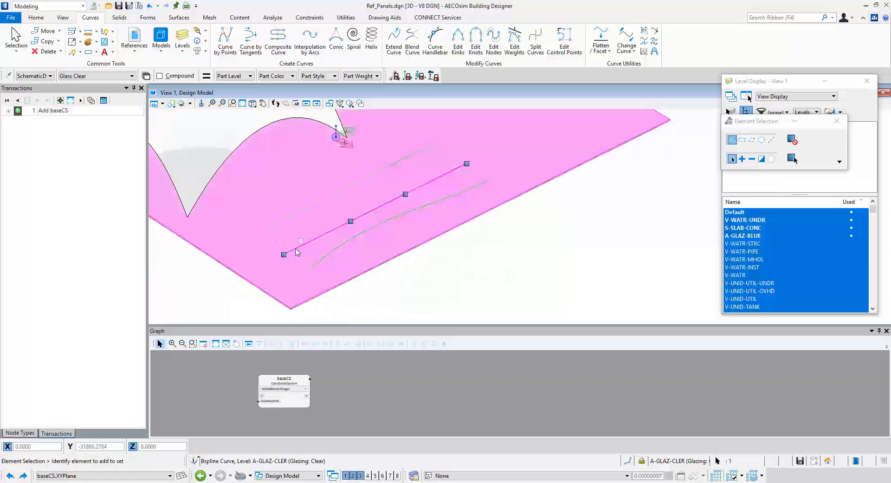
pyautogui.click(350, 222)
pyautogui.click(284, 254)
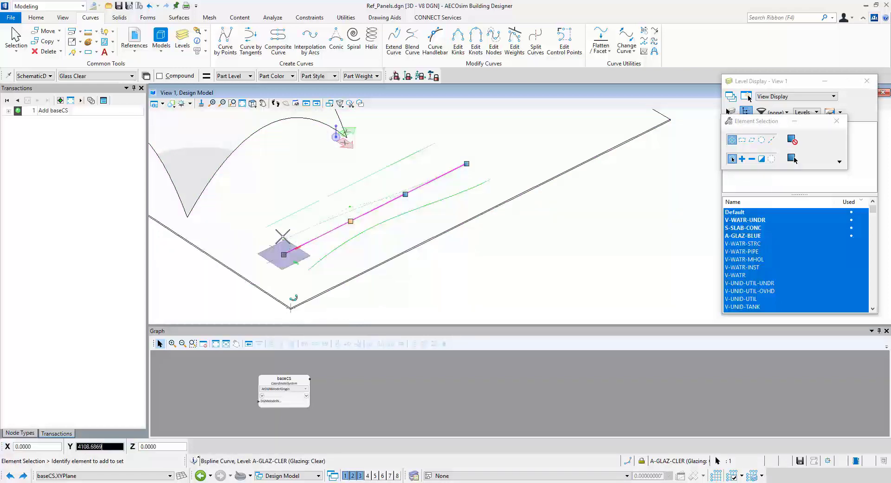
pyautogui.click(166, 227)
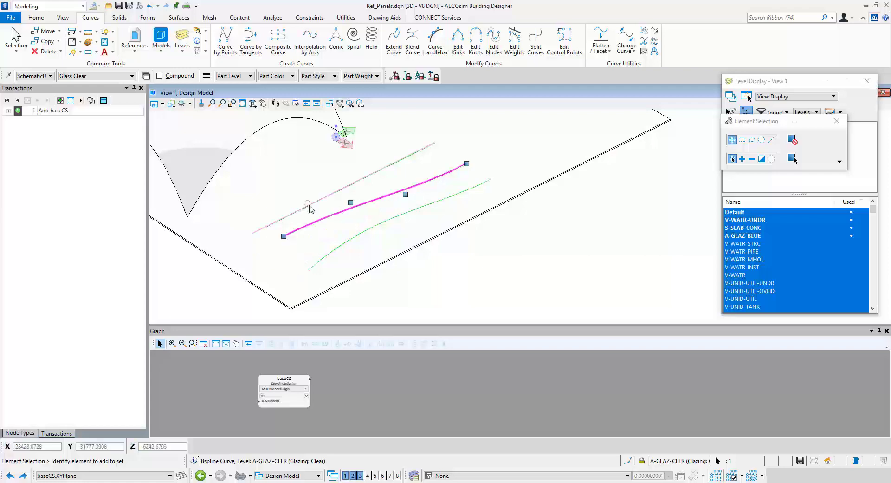
pyautogui.click(460, 249)
# Raise the second control point of the curve closest to the dome to arch it upwards.
pyautogui.click(317, 205)
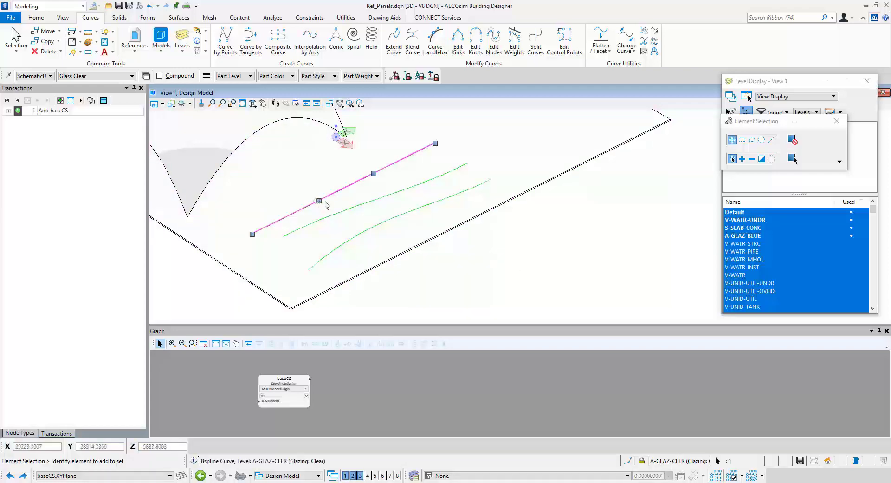
pyautogui.click(319, 200)
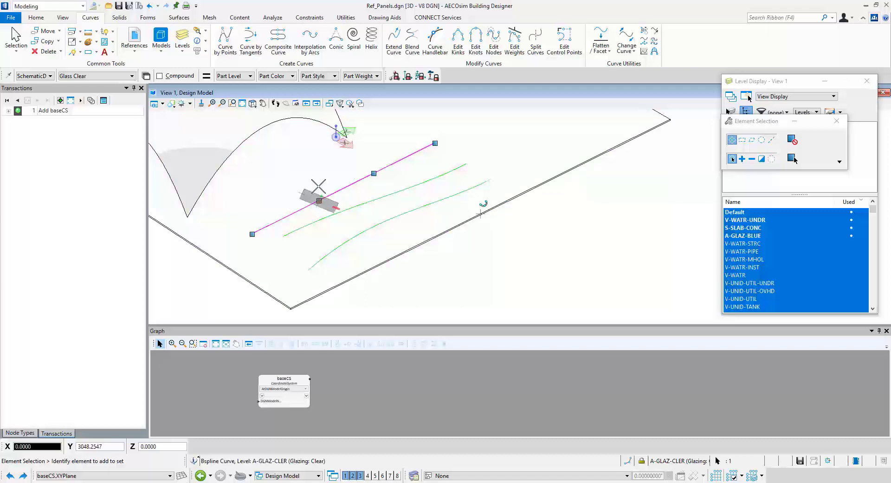
pyautogui.click(341, 182)
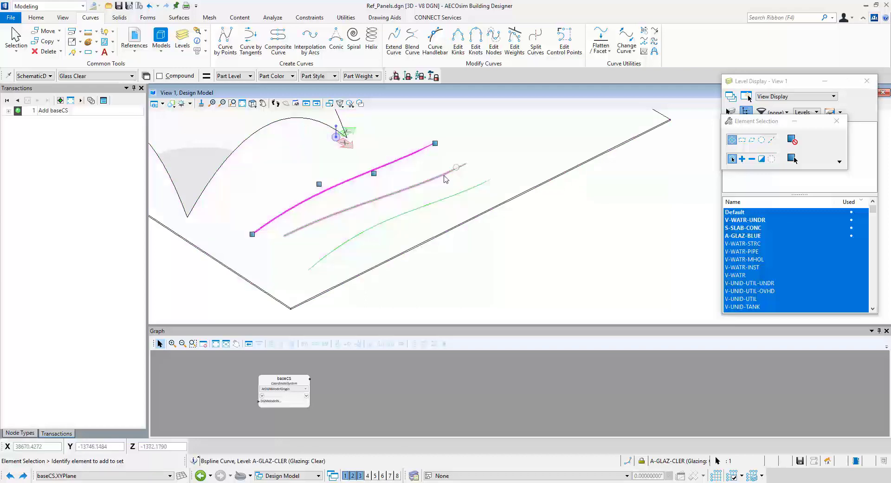
# Raise the middle curve's far endpoint by about 2,703 and clear the selection.
pyautogui.click(458, 170)
pyautogui.click(467, 164)
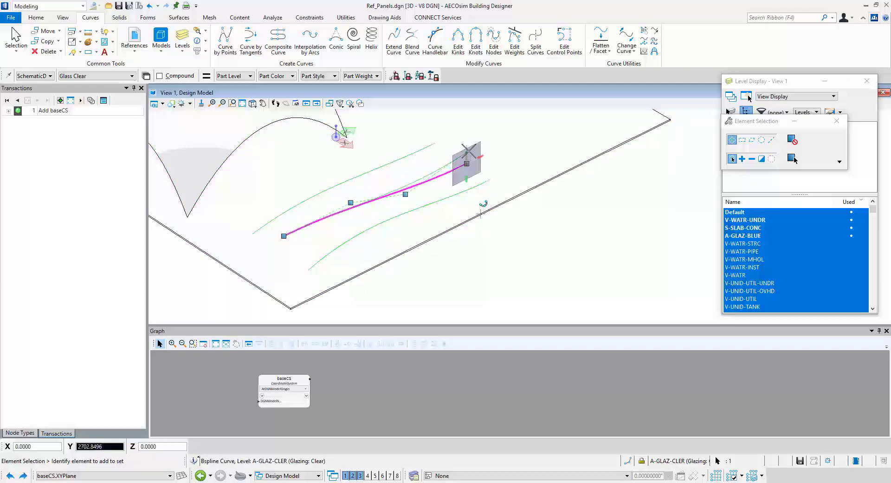
pyautogui.click(469, 151)
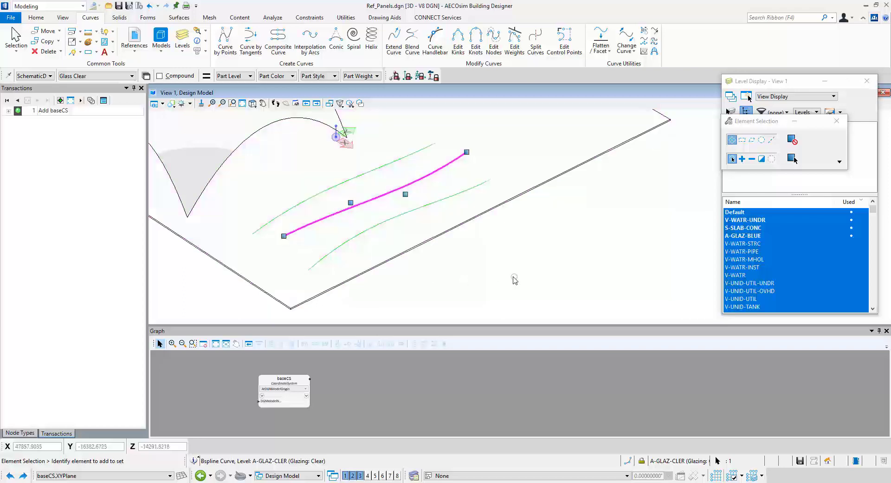
pyautogui.click(515, 279)
# Loft a surface through the three curves beside the dome, keeping the default loft options, and leave the command.
pyautogui.scroll(-2, 487, 276)
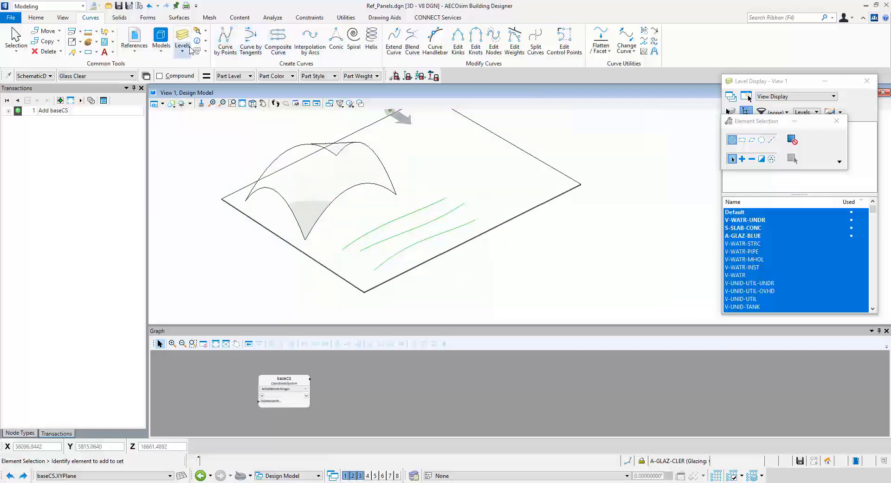
pyautogui.click(188, 21)
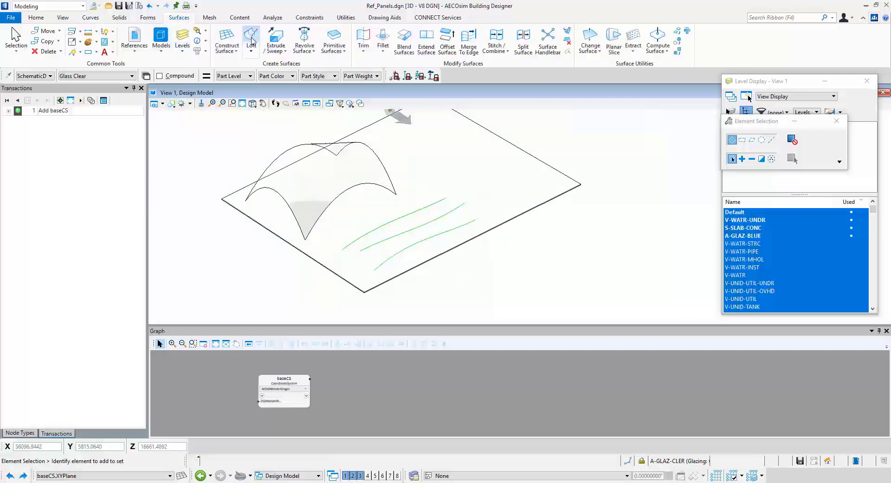
pyautogui.click(251, 41)
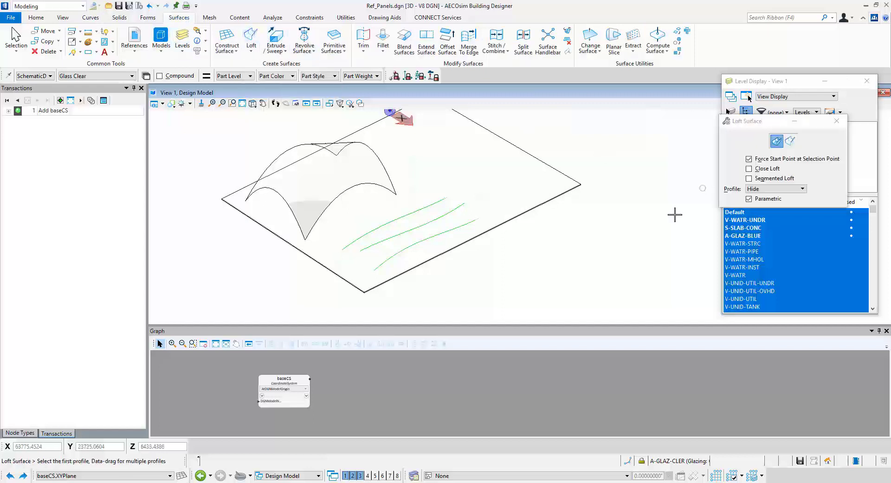
pyautogui.moveTo(396, 266); pyautogui.dragTo(360, 229)
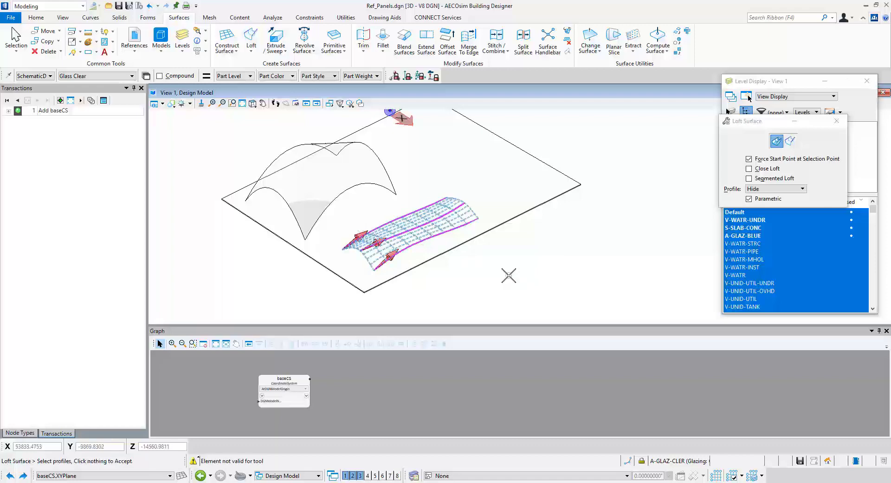
pyautogui.scroll(2, 471, 273)
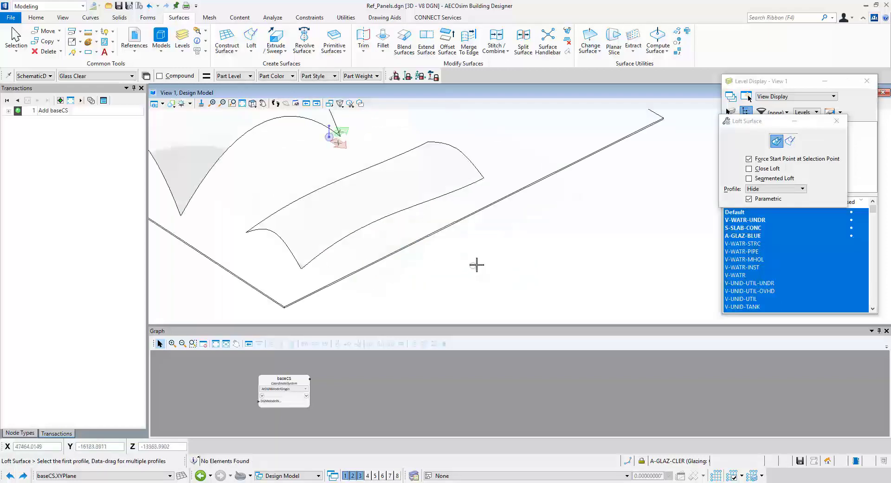
pyautogui.rightClick(529, 270)
pyautogui.click(549, 275)
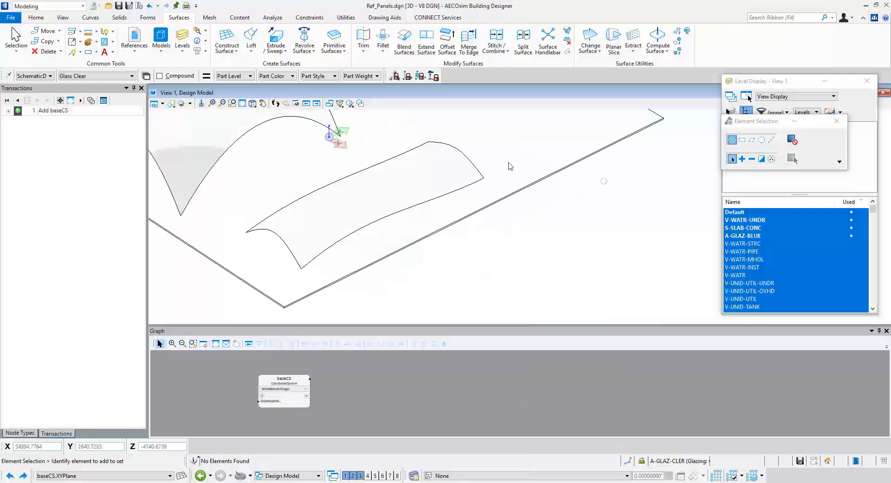
# Raise the middle profile's second-from-far control point by about 4,530 to reshape the lofted surface, and clear the selection.
pyautogui.scroll(-2, 511, 167)
pyautogui.click(474, 205)
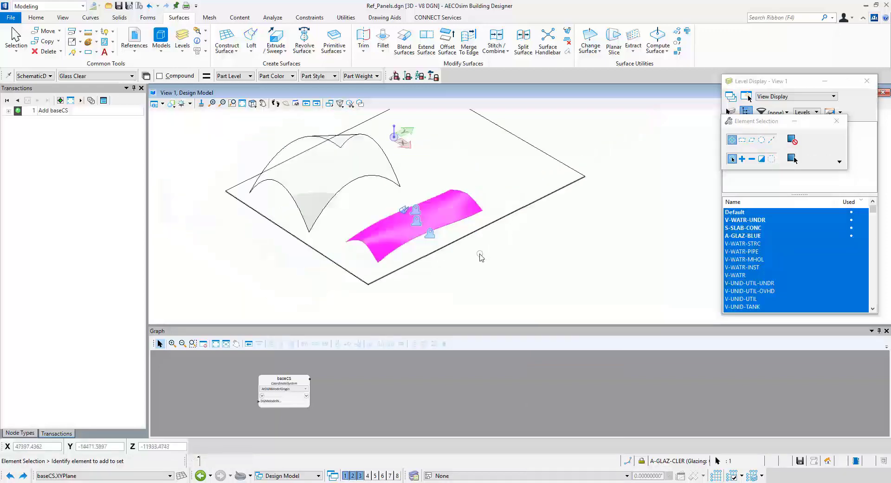
pyautogui.scroll(2, 464, 250)
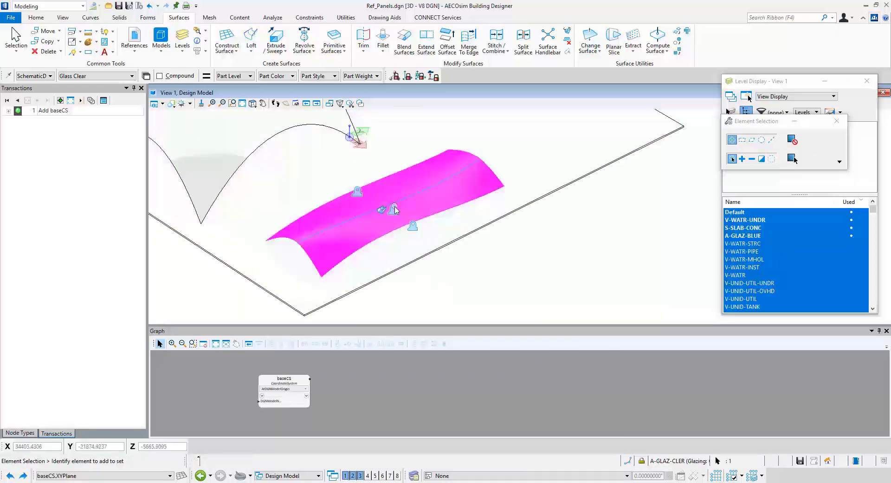
pyautogui.click(408, 207)
pyautogui.click(418, 202)
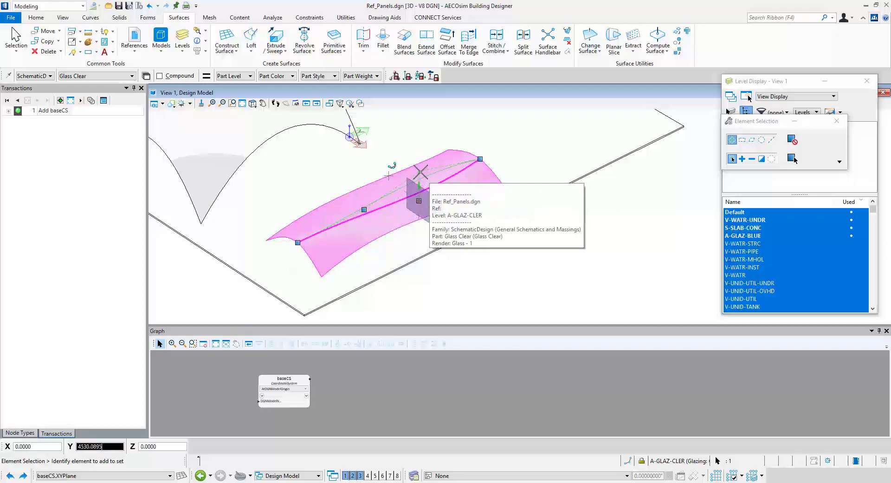
pyautogui.click(420, 173)
pyautogui.click(507, 245)
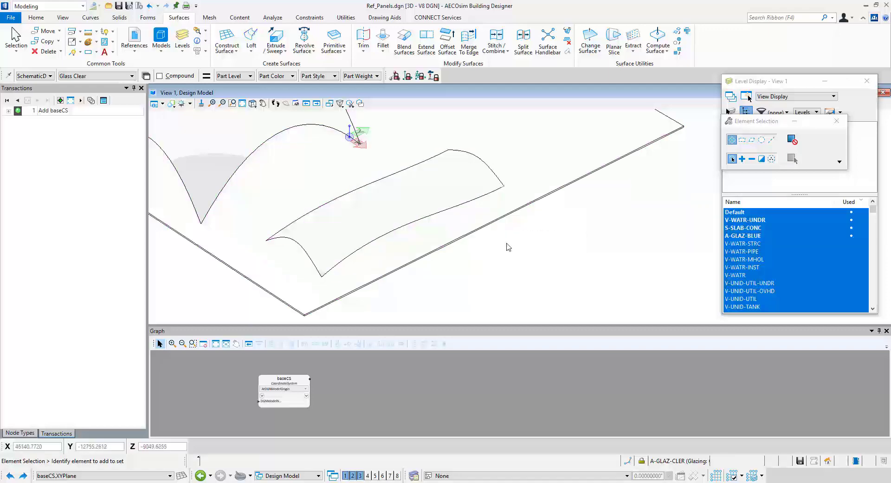
# Examine both glass surfaces from another side and find the empty corner of the slab.
pyautogui.keyDown('shift'); pyautogui.moveTo(354, 129); pyautogui.dragTo(336, 270, button='middle'); pyautogui.keyUp('shift')
pyautogui.scroll(-2, 449, 274)
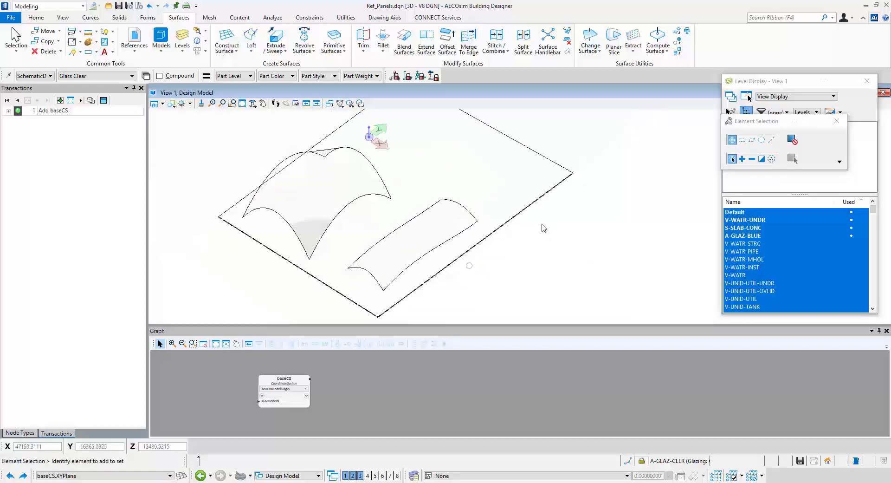
pyautogui.scroll(-2, 544, 228)
pyautogui.scroll(2, 586, 174)
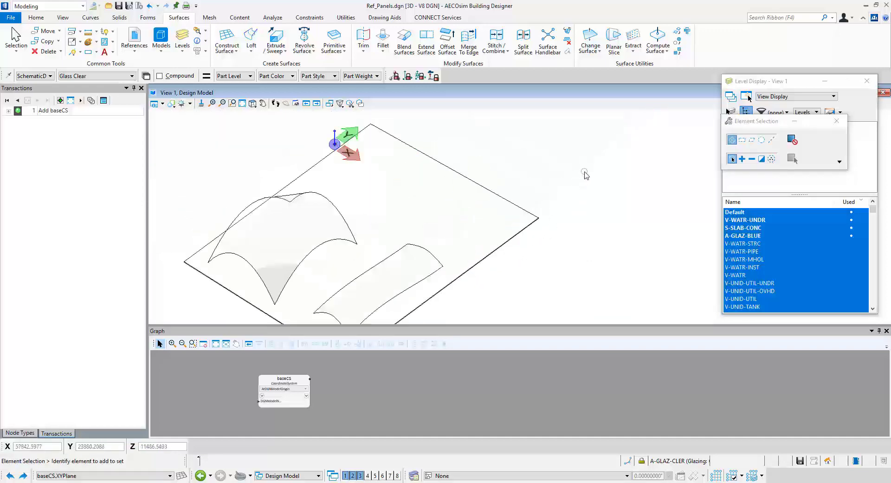
pyautogui.keyDown('shift'); pyautogui.moveTo(574, 198); pyautogui.dragTo(458, 169, button='middle'); pyautogui.keyUp('shift')
pyautogui.scroll(2, 458, 151)
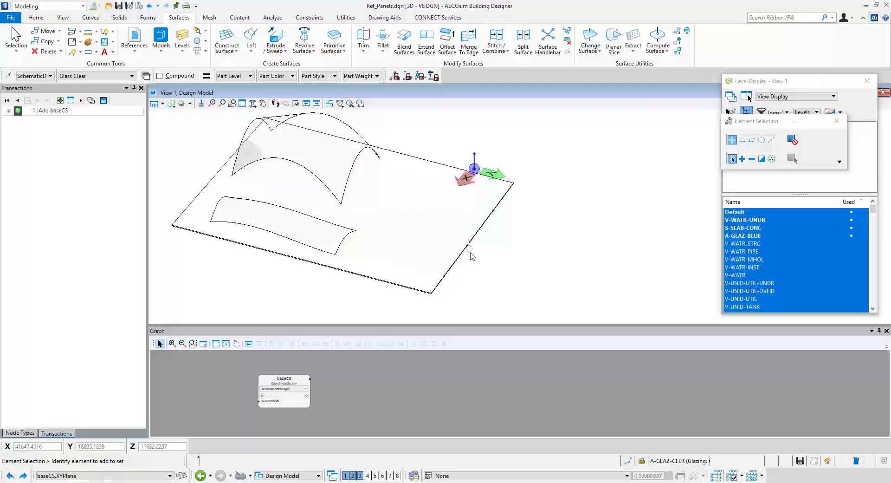
pyautogui.scroll(2, 492, 247)
pyautogui.scroll(-2, 492, 247)
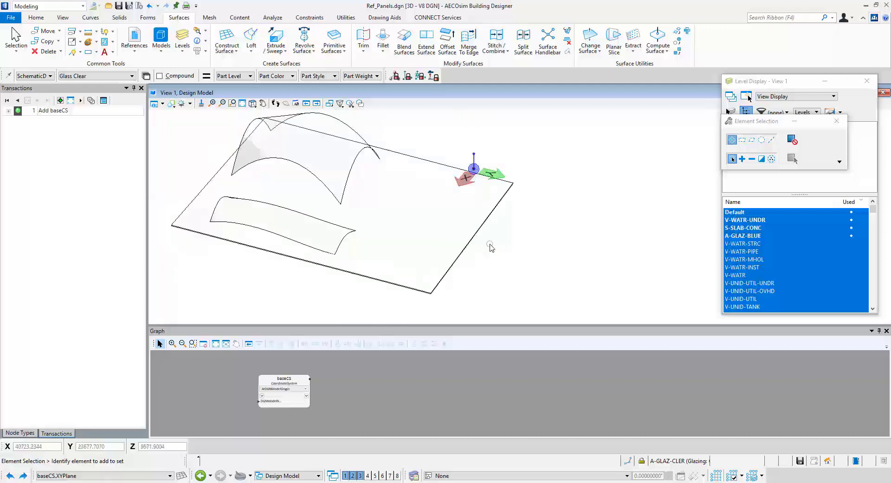
# Place an upright arc near the empty slab corner with the Start, Mid, End method, radius about 4,266.
pyautogui.click(80, 53)
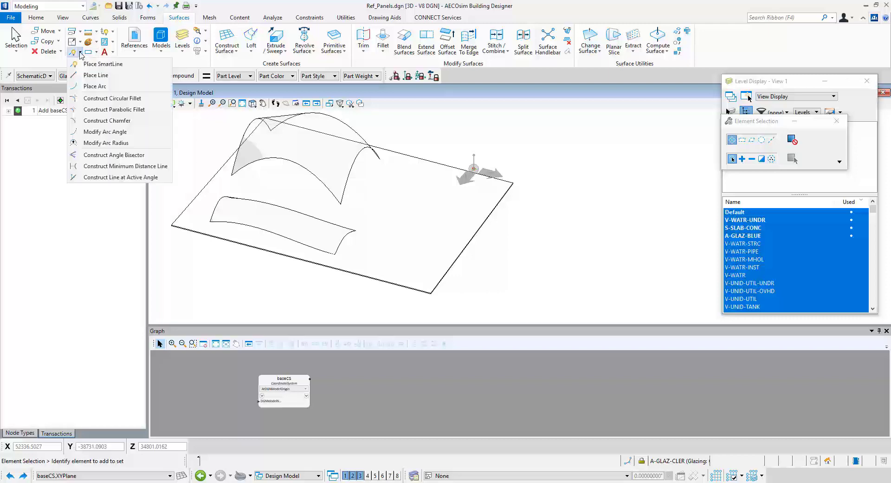
pyautogui.click(94, 86)
pyautogui.scroll(3, 418, 274)
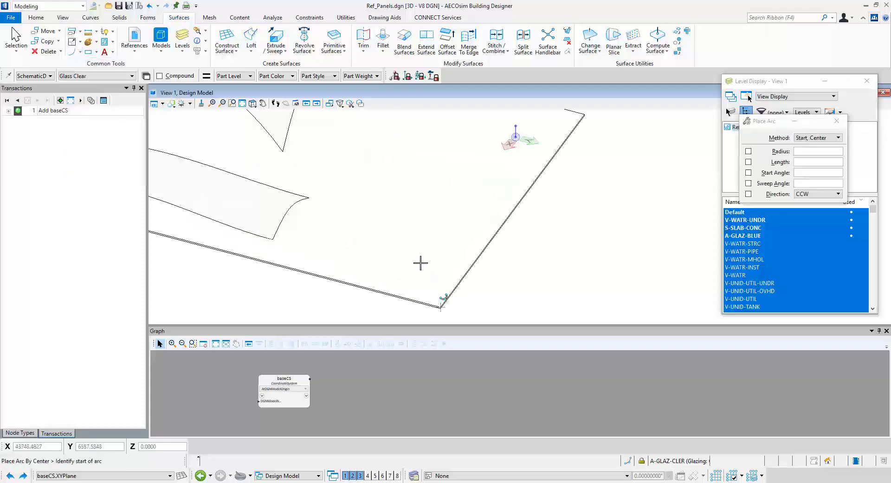
pyautogui.click(421, 262)
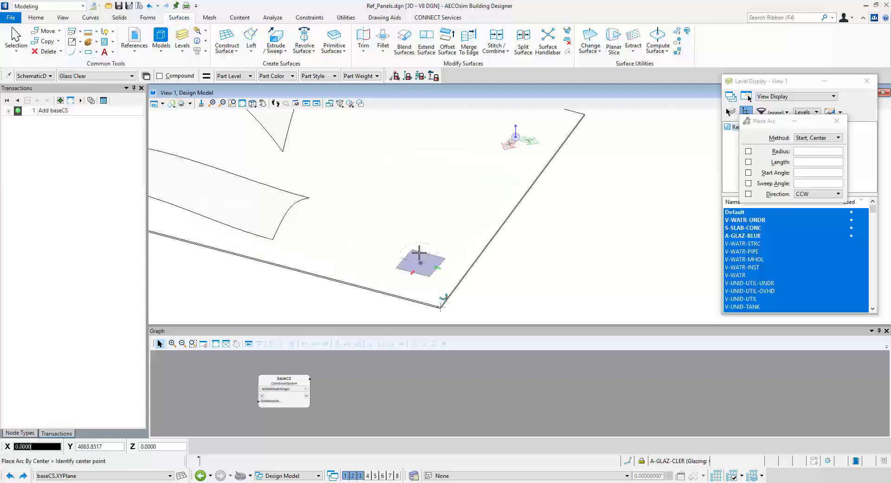
pyautogui.rightClick(572, 238)
pyautogui.moveTo(777, 122); pyautogui.dragTo(648, 121)
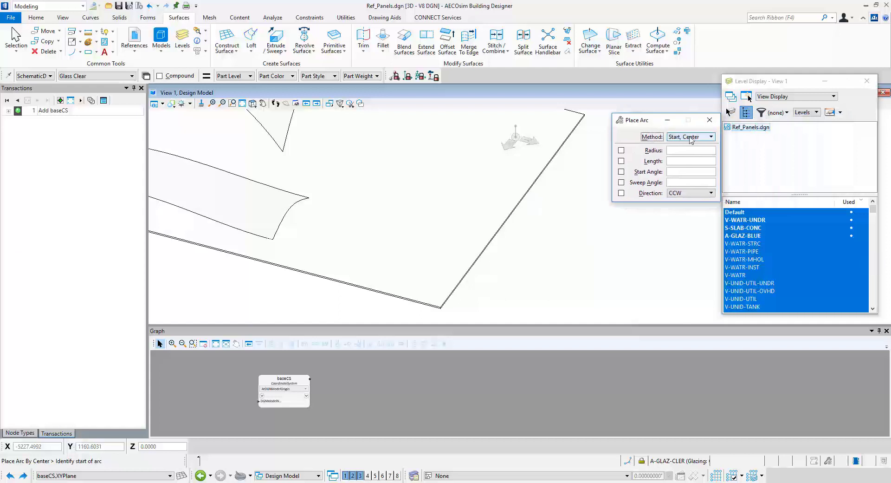
pyautogui.click(692, 136)
pyautogui.click(659, 153)
pyautogui.click(433, 282)
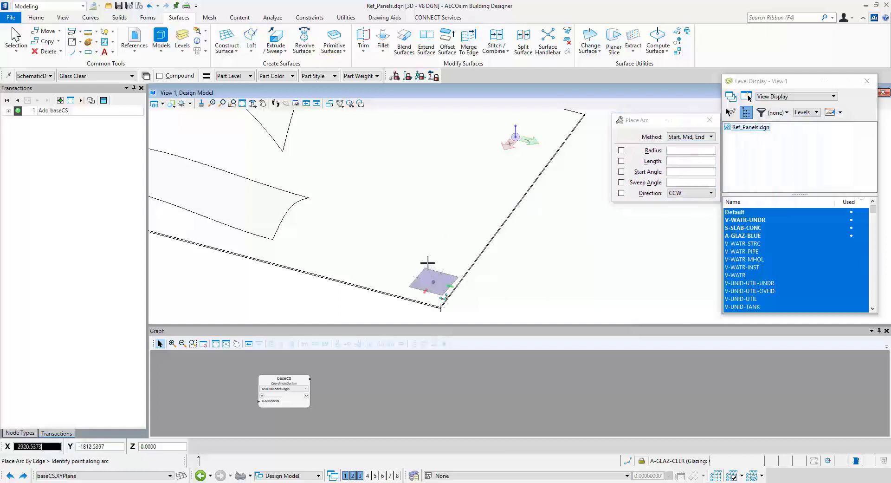
pyautogui.press('f')
pyautogui.press('s')
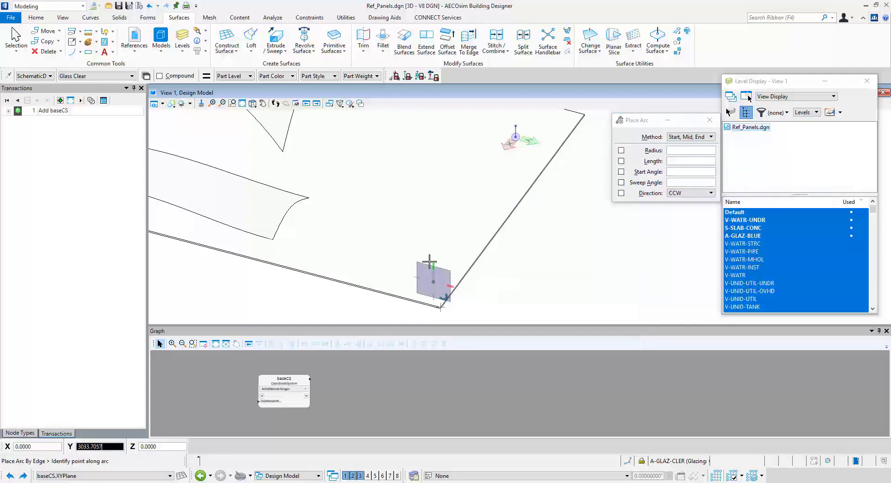
pyautogui.click(426, 262)
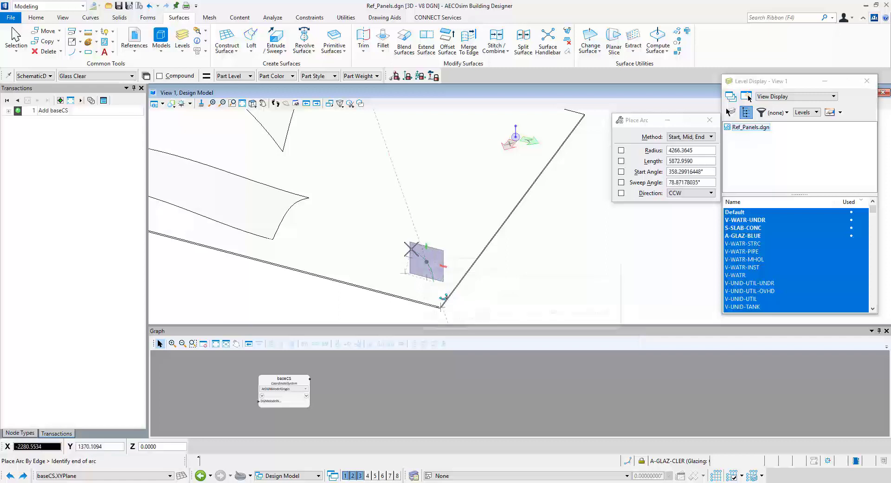
pyautogui.click(411, 250)
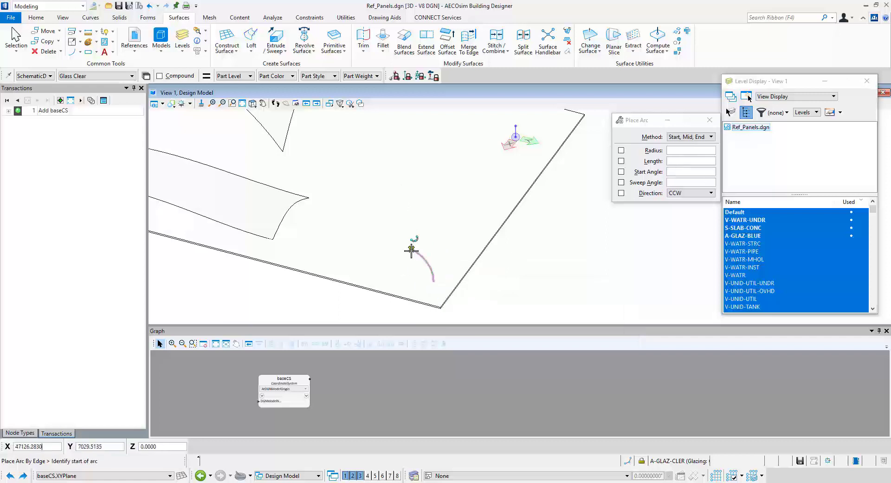
# Turn off ACS plane snap and place a second upright arc continuing from the first arc's upper end.
pyautogui.click(422, 77)
pyautogui.click(410, 249)
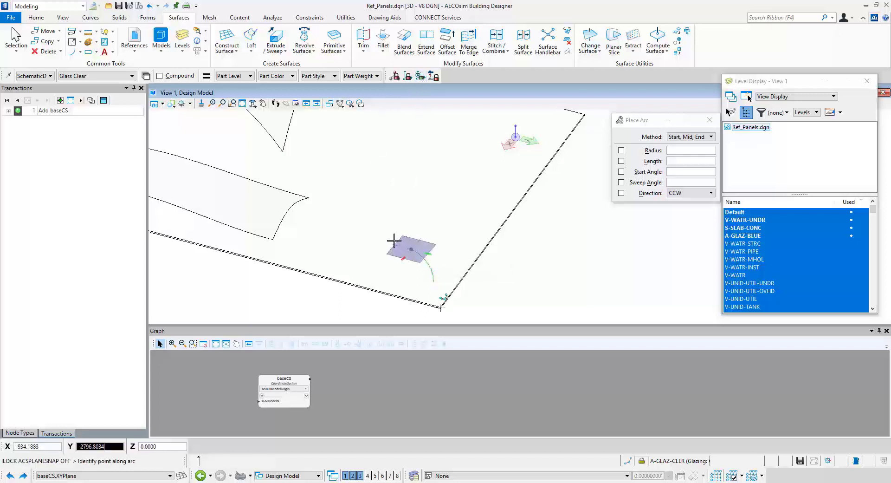
pyautogui.press('s')
pyautogui.press('f')
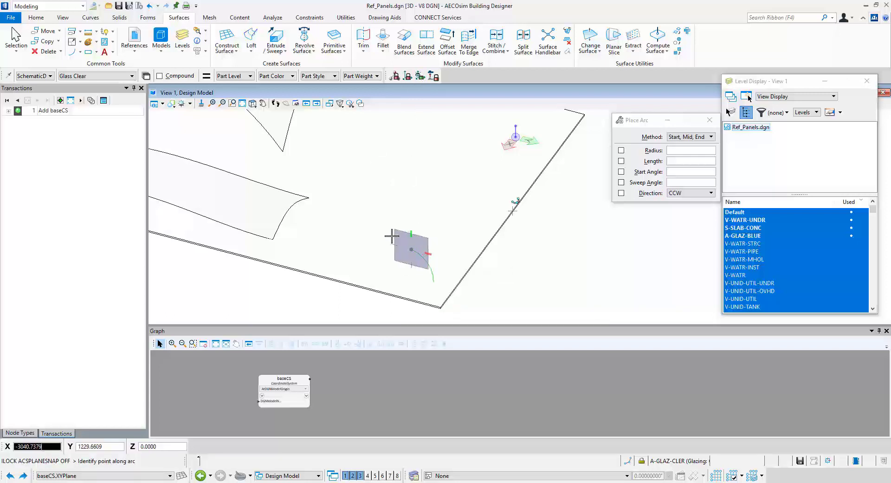
pyautogui.click(391, 237)
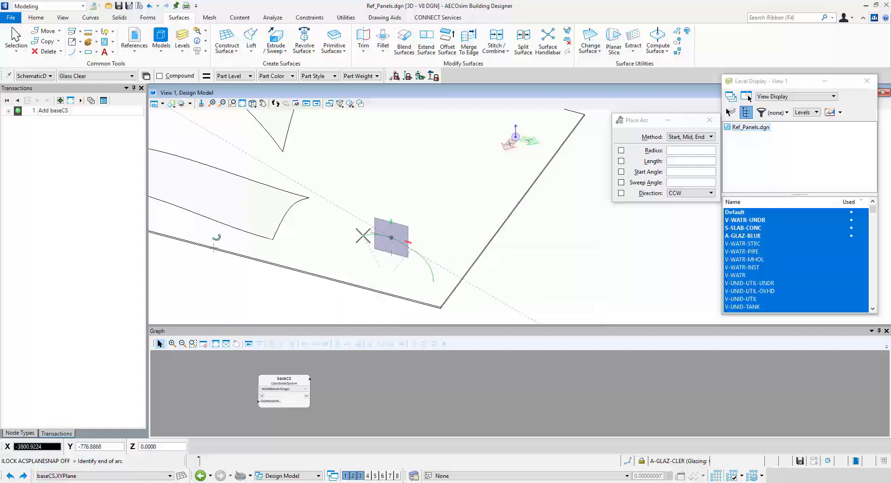
pyautogui.click(363, 235)
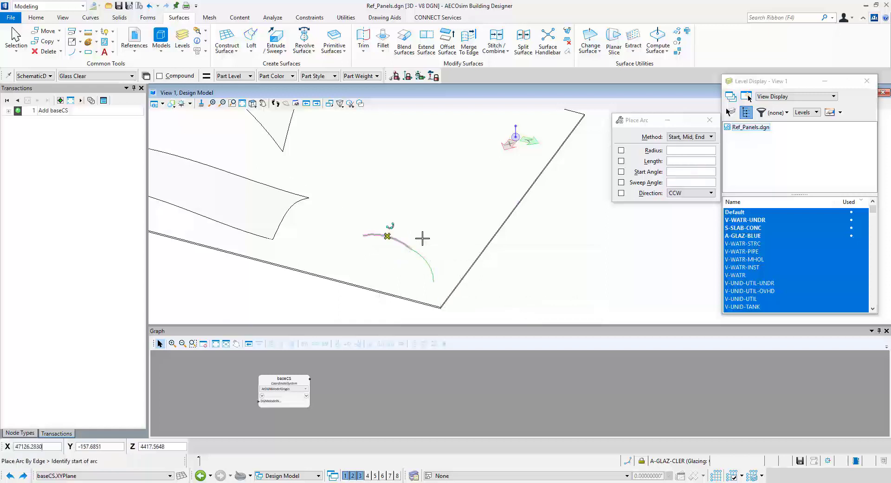
# Place a third upright arc from the second arc's free end, curving down towards the slab.
pyautogui.click(363, 236)
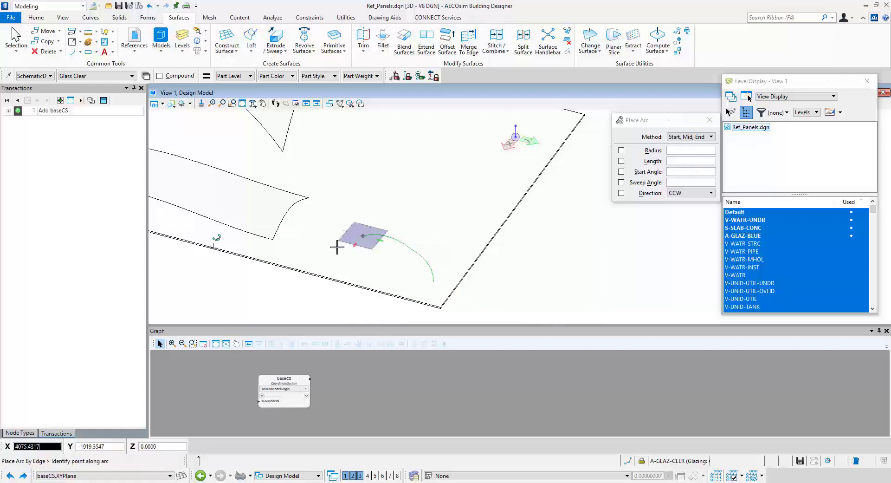
pyautogui.press('s')
pyautogui.click(344, 250)
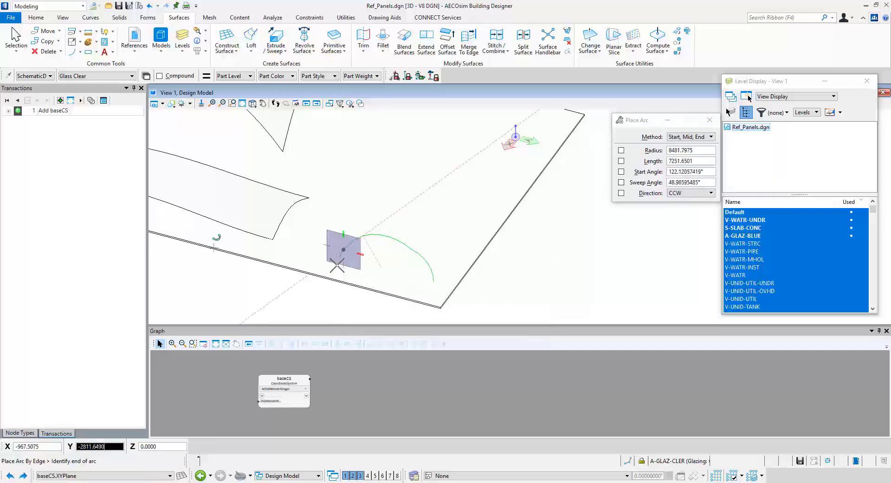
pyautogui.click(340, 259)
pyautogui.scroll(-2, 454, 272)
pyautogui.scroll(4, 457, 274)
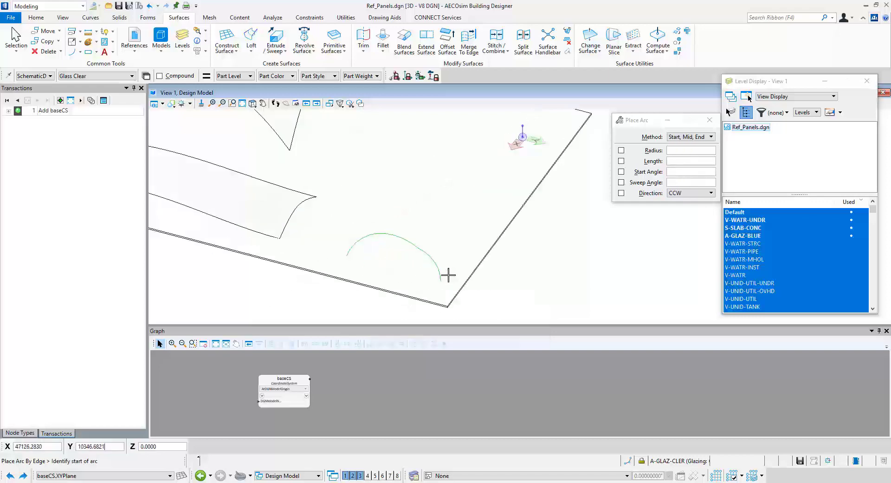
# Slightly adjust the free end of the third arc with its end handle and clear the selection.
pyautogui.moveTo(341, 279)
pyautogui.keyDown('shift'); pyautogui.mouseDown(button='middle')
pyautogui.moveTo(398, 245)
pyautogui.moveTo(442, 243)
pyautogui.moveTo(326, 279)
pyautogui.mouseUp(button='middle'); pyautogui.keyUp('shift')
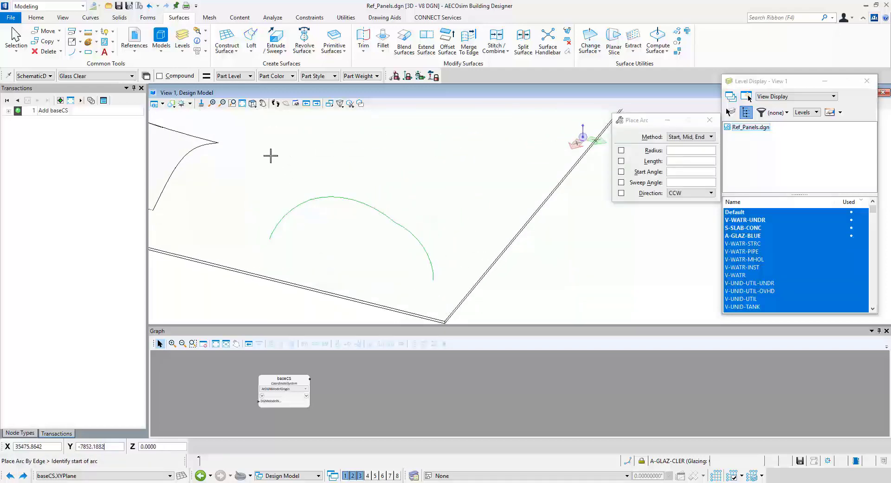
pyautogui.rightClick(283, 188)
pyautogui.click(301, 195)
pyautogui.click(275, 230)
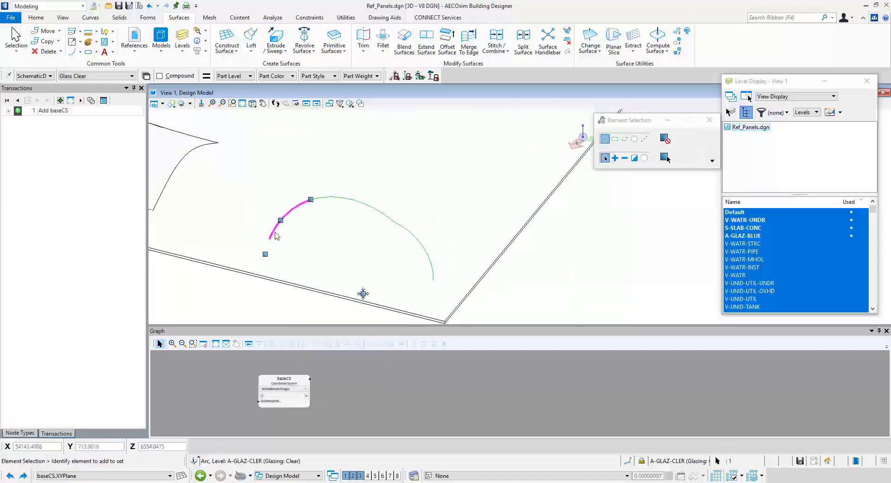
pyautogui.click(266, 254)
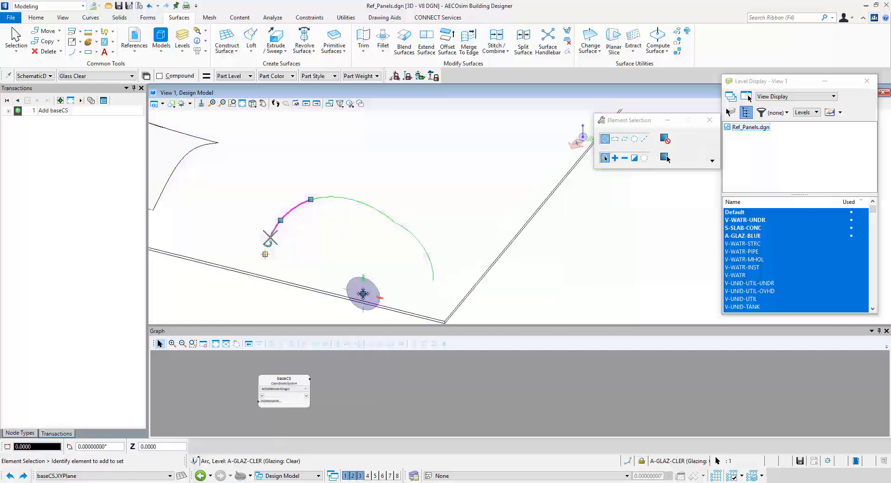
pyautogui.click(285, 237)
pyautogui.click(521, 287)
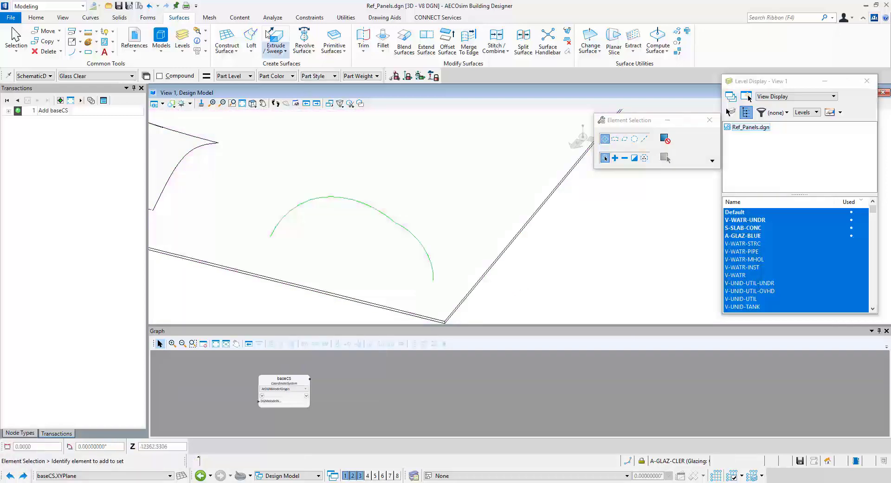
# Try a Tangent 2D constraint between the second and third arcs, and undo it.
pyautogui.click(307, 18)
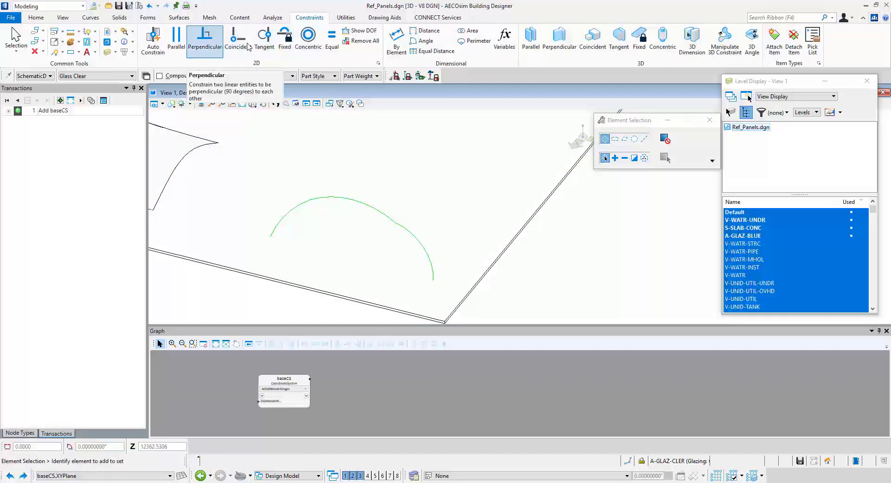
pyautogui.click(264, 39)
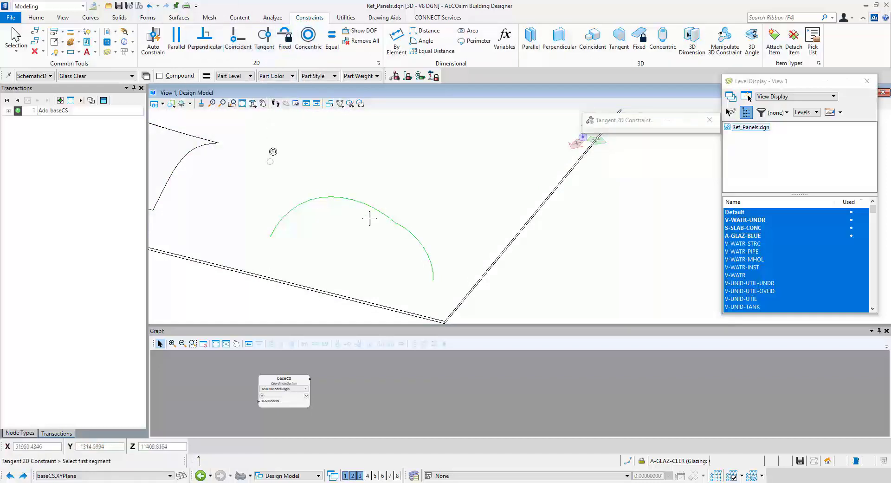
pyautogui.click(398, 224)
pyautogui.click(388, 212)
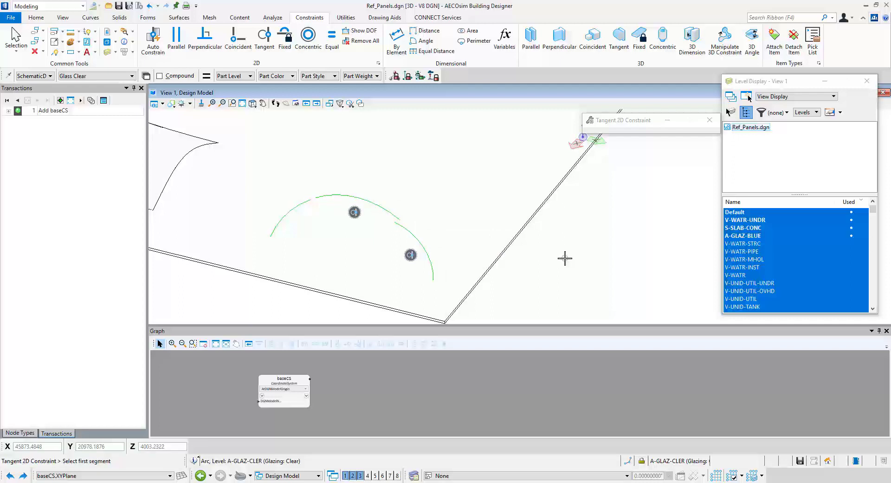
pyautogui.hotkey('ctrl', 'z')
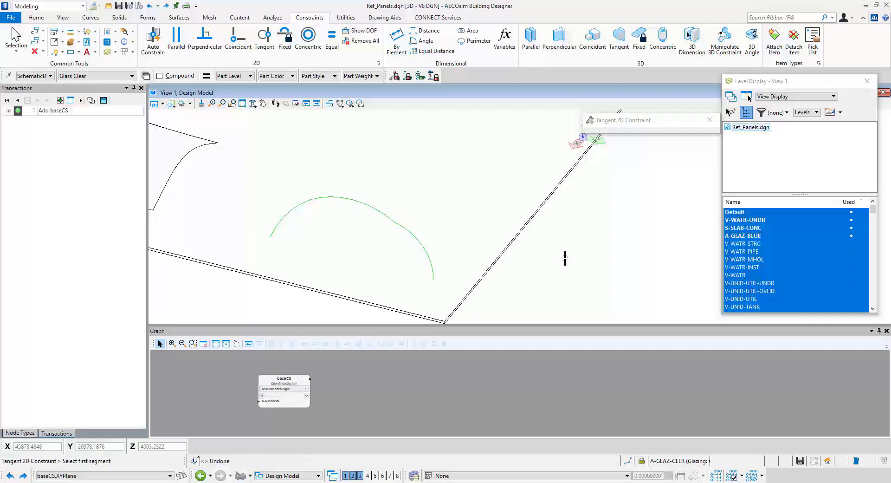
# Constrain the three arcs to be coincident at both joints and tangent to one another.
pyautogui.click(237, 46)
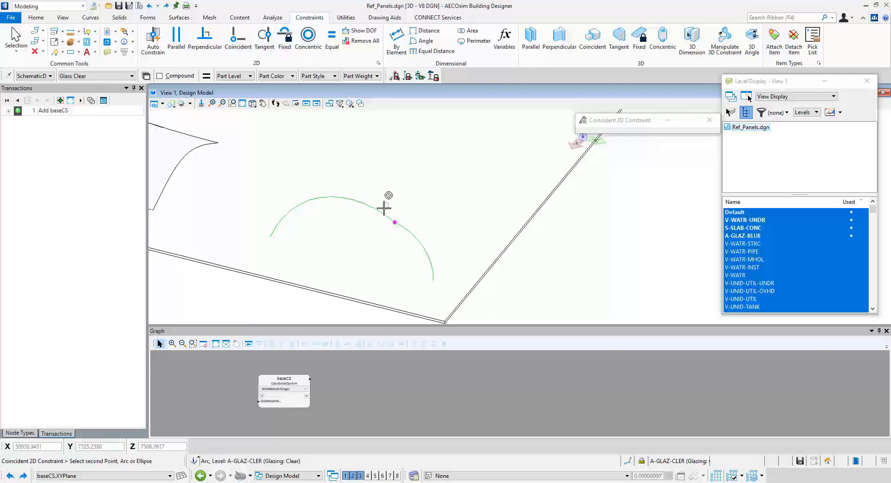
pyautogui.click(308, 199)
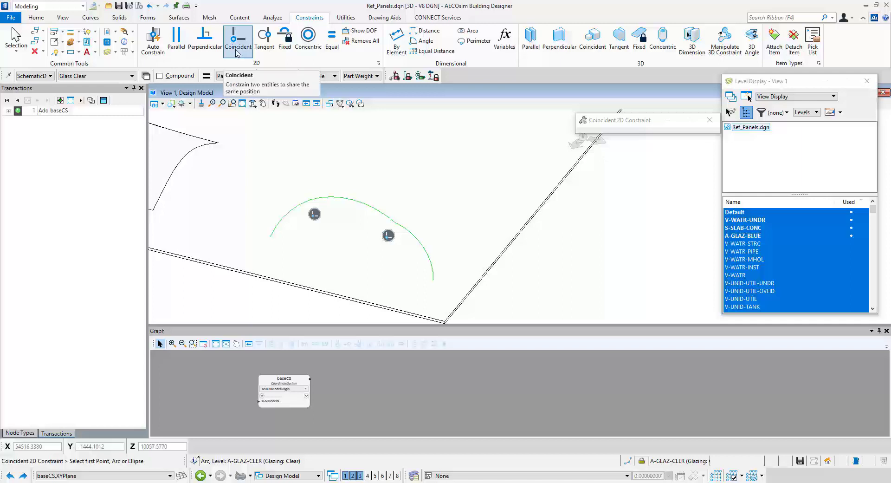
pyautogui.click(264, 40)
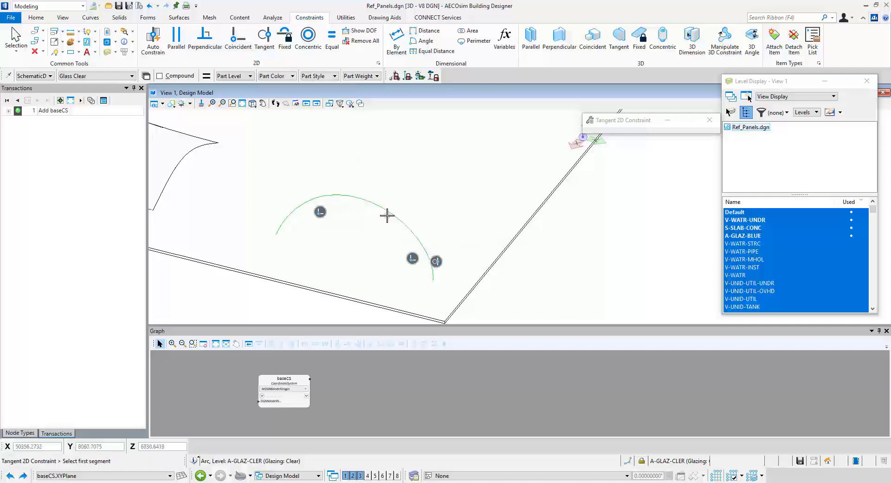
pyautogui.click(309, 200)
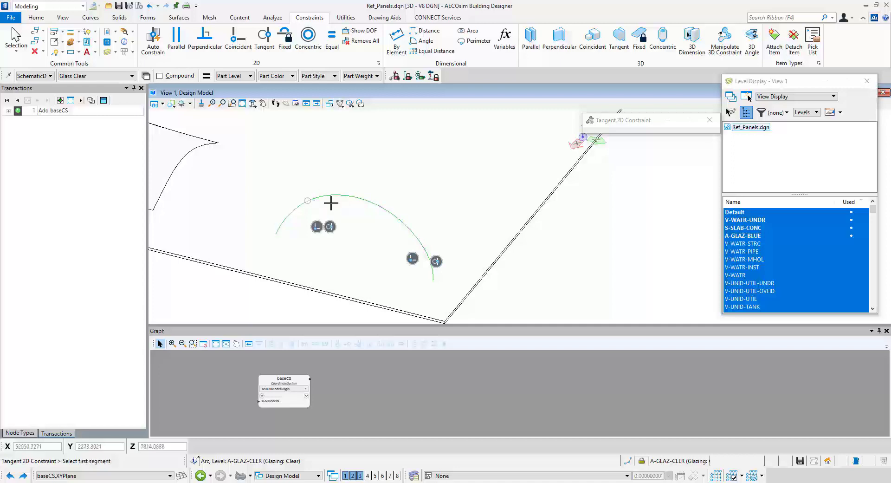
# Join the three constrained arcs into one complex chain with the Automatic method and a maximum gap of 0.0100.
pyautogui.click(95, 33)
pyautogui.click(121, 65)
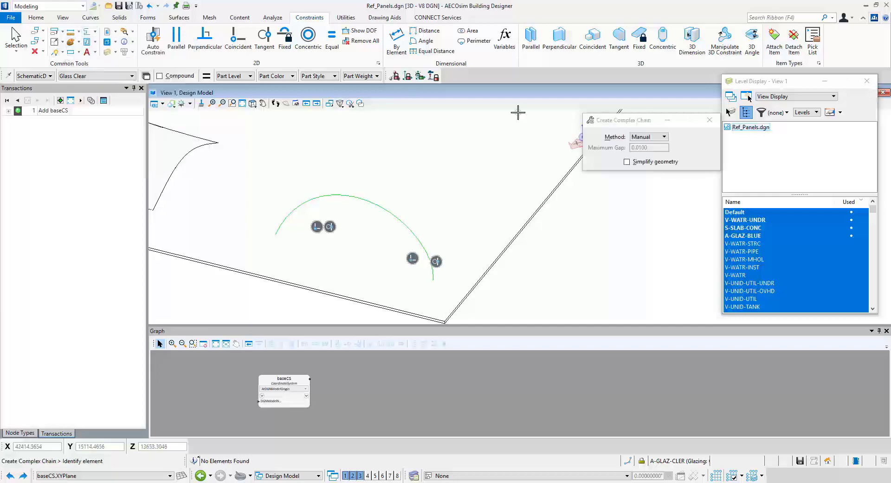
pyautogui.click(652, 136)
pyautogui.click(643, 152)
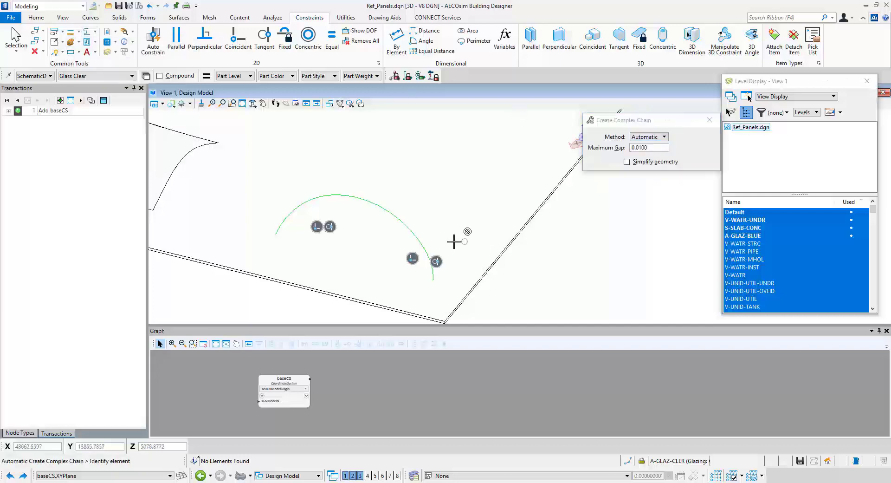
pyautogui.click(431, 271)
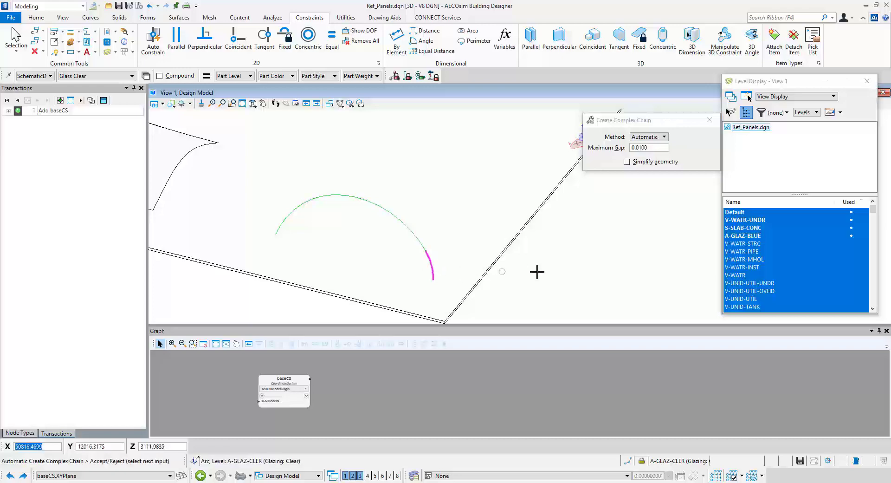
pyautogui.click(428, 269)
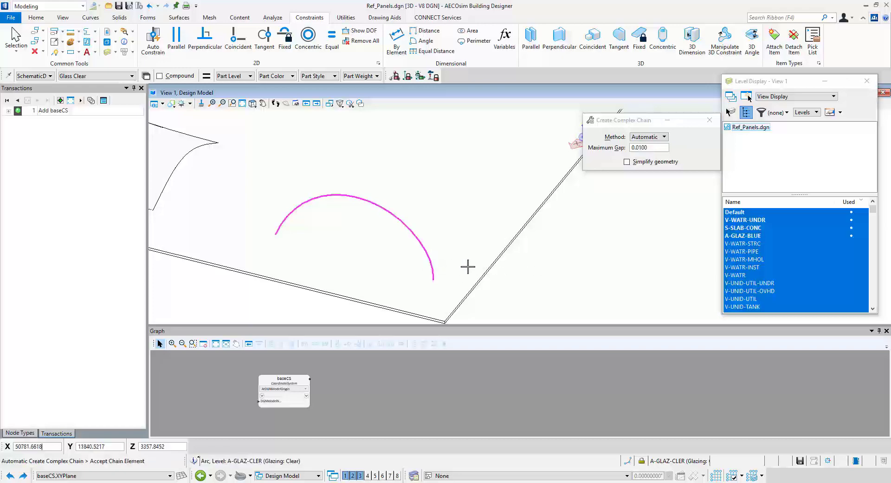
pyautogui.click(534, 271)
pyautogui.scroll(-4, 531, 271)
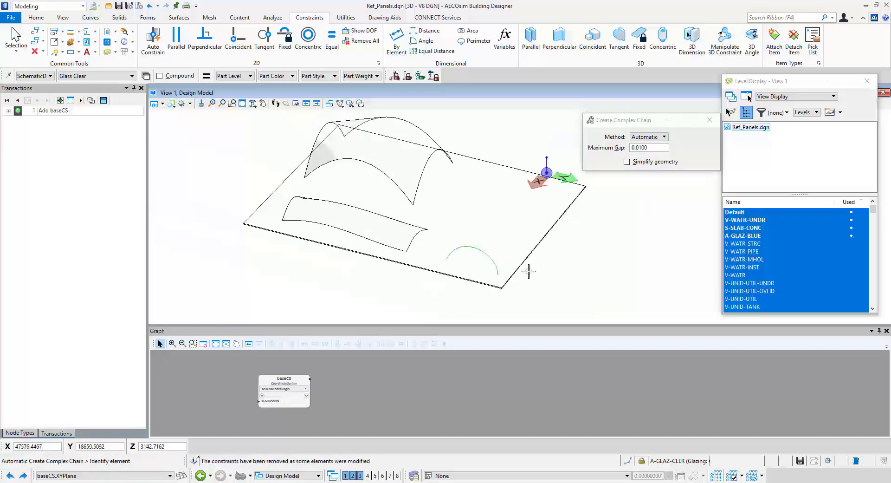
# Reshape the complex chain by moving the handle at its lower arc joint outwards, and clear the selection.
pyautogui.rightClick(577, 271)
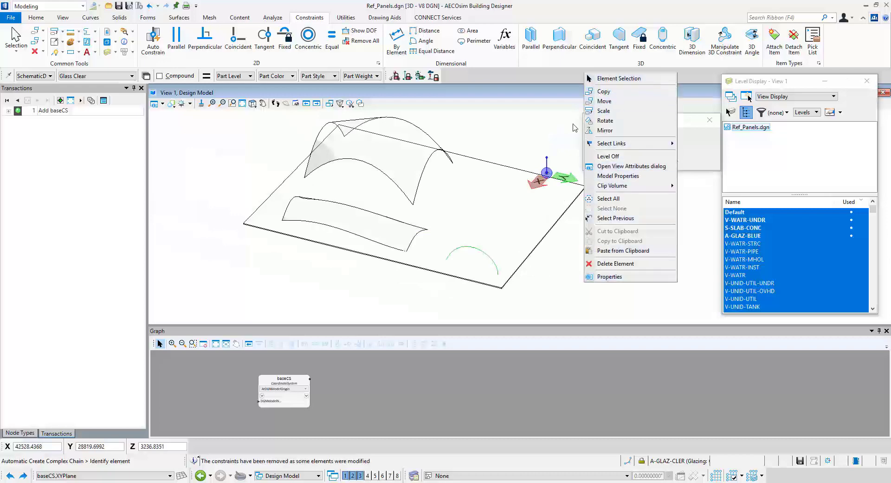
pyautogui.click(613, 76)
pyautogui.scroll(3, 528, 239)
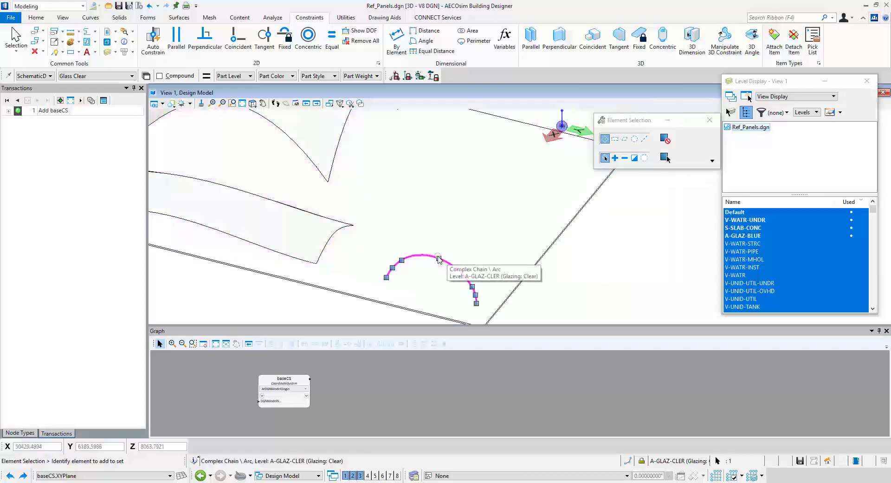
pyautogui.click(449, 264)
pyautogui.scroll(3, 470, 281)
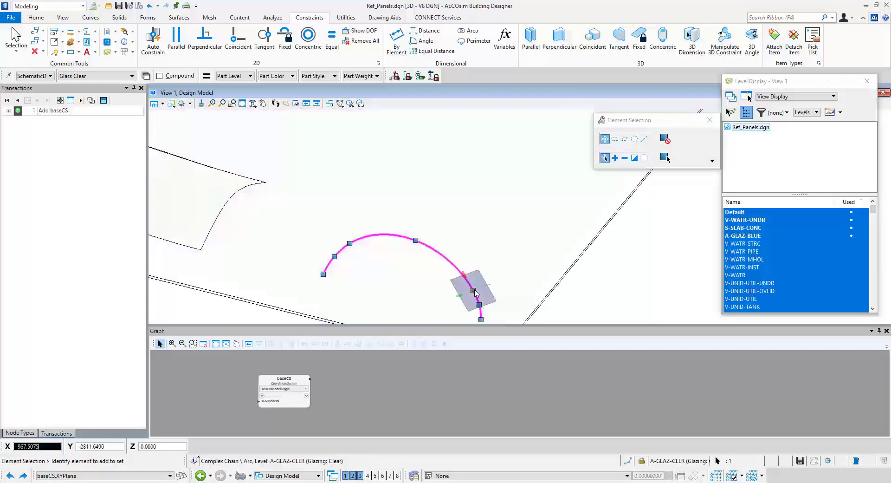
pyautogui.click(479, 279)
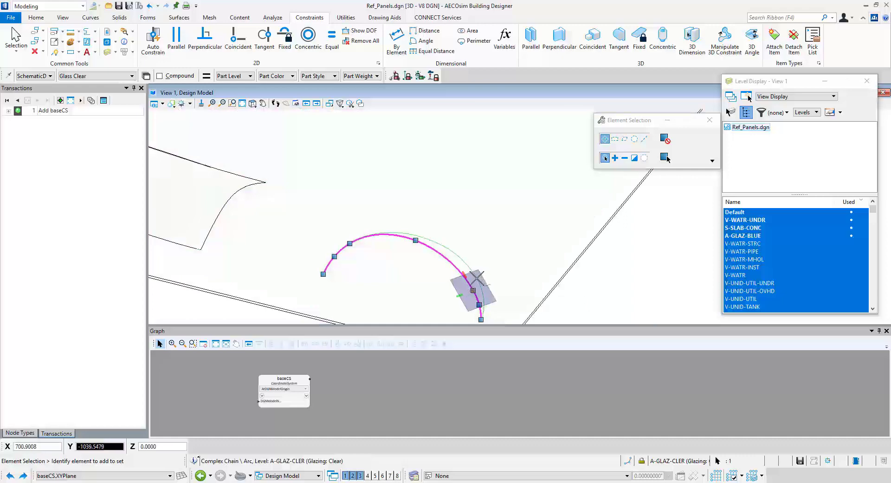
pyautogui.rightClick(601, 286)
pyautogui.click(602, 285)
pyautogui.scroll(-1, 497, 237)
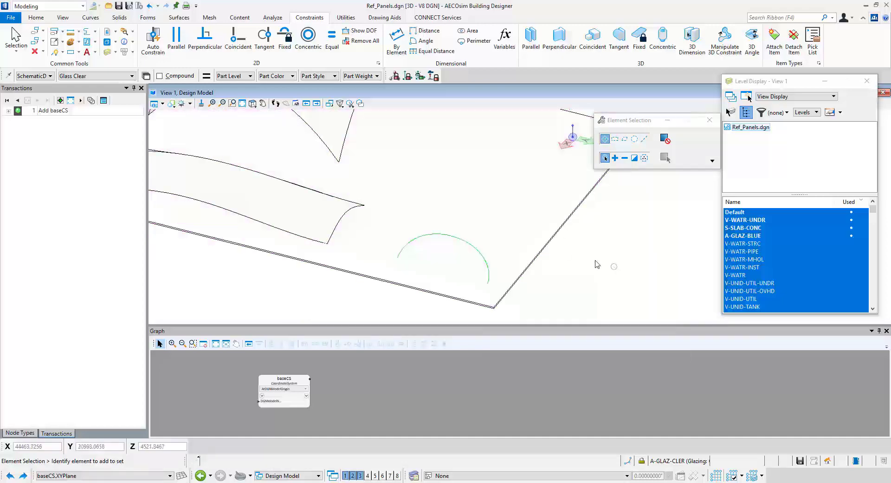
# Place an open, order 4 B-spline by control points from the chain's lower end along the slab edge, using four points.
pyautogui.click(85, 18)
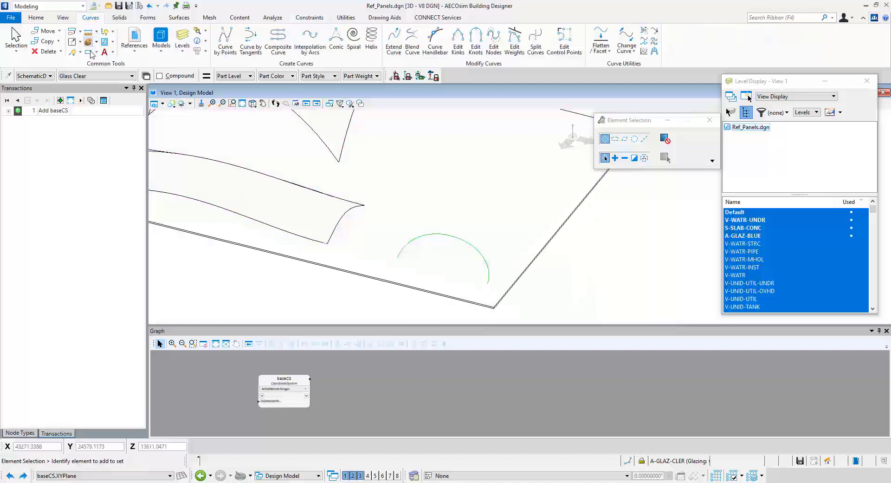
pyautogui.click(228, 51)
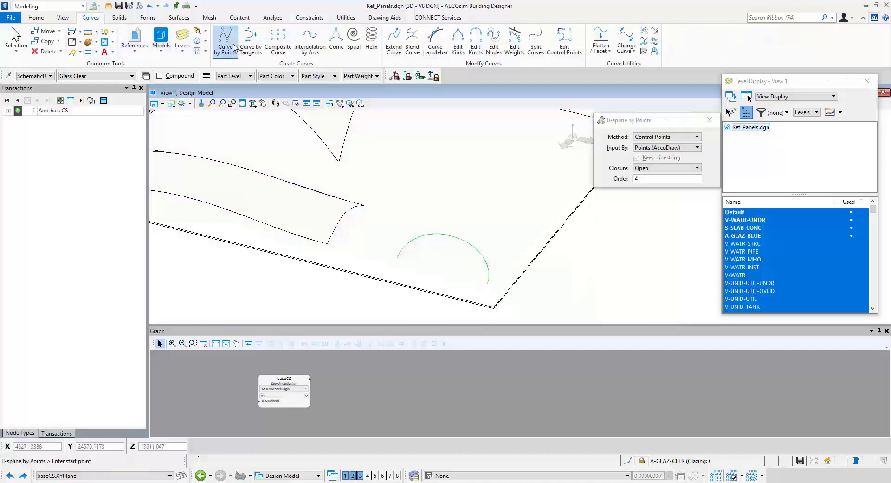
pyautogui.click(487, 282)
pyautogui.click(523, 247)
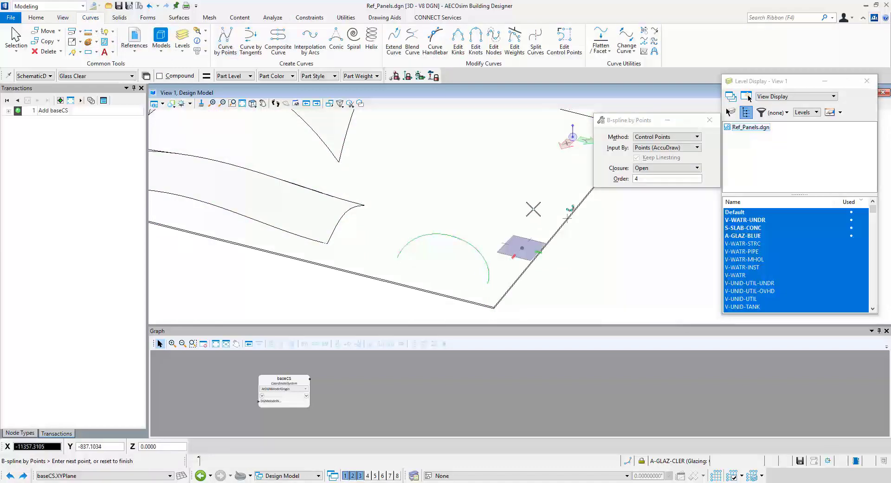
pyautogui.click(527, 200)
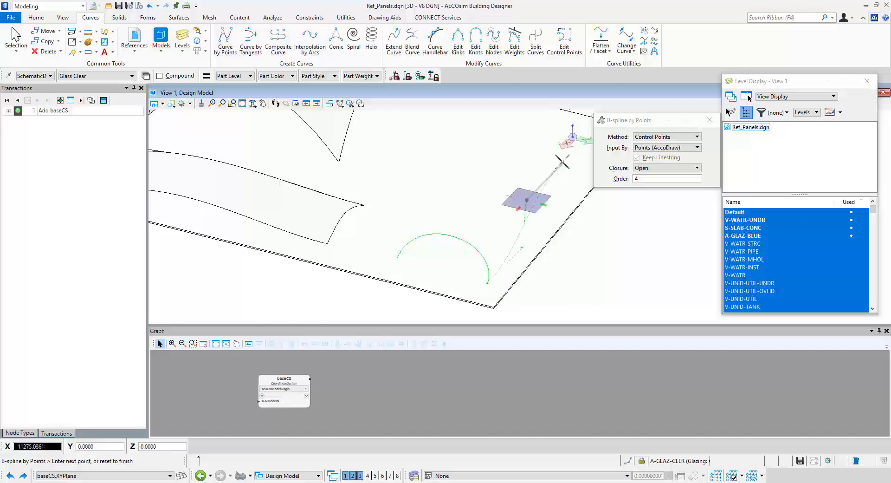
pyautogui.click(585, 139)
pyautogui.rightClick(526, 209)
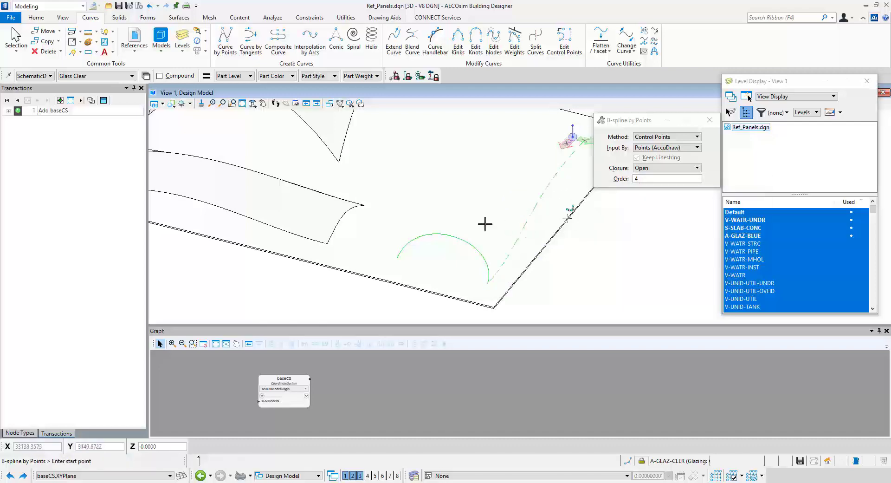
# Extrude the arc chain along the B-spline path with Normal alignment to create a curved surface.
pyautogui.scroll(-2, 484, 223)
pyautogui.click(180, 17)
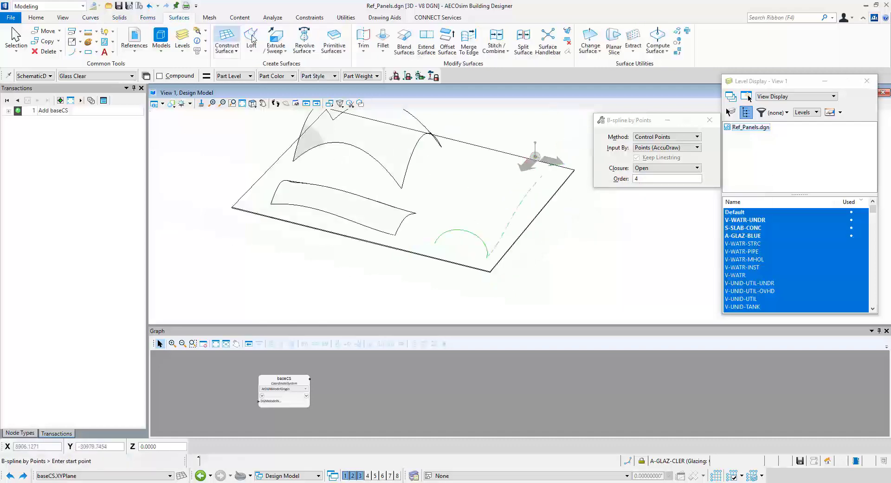
pyautogui.click(279, 53)
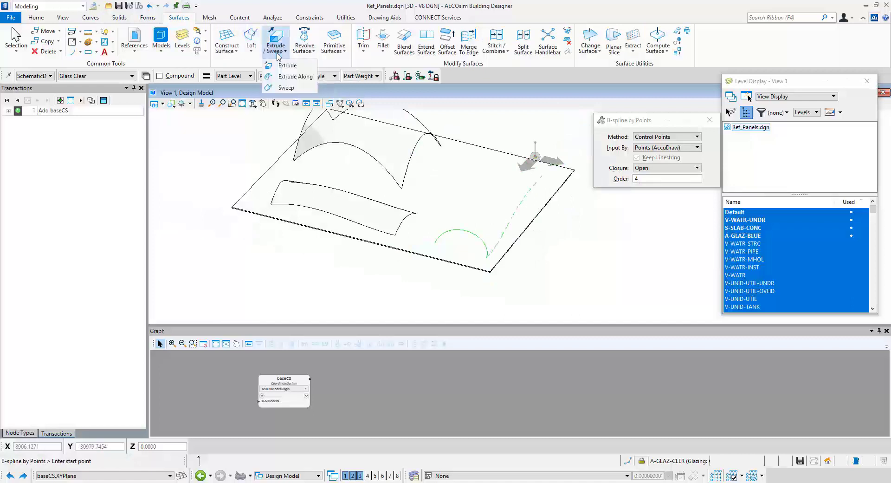
pyautogui.click(284, 76)
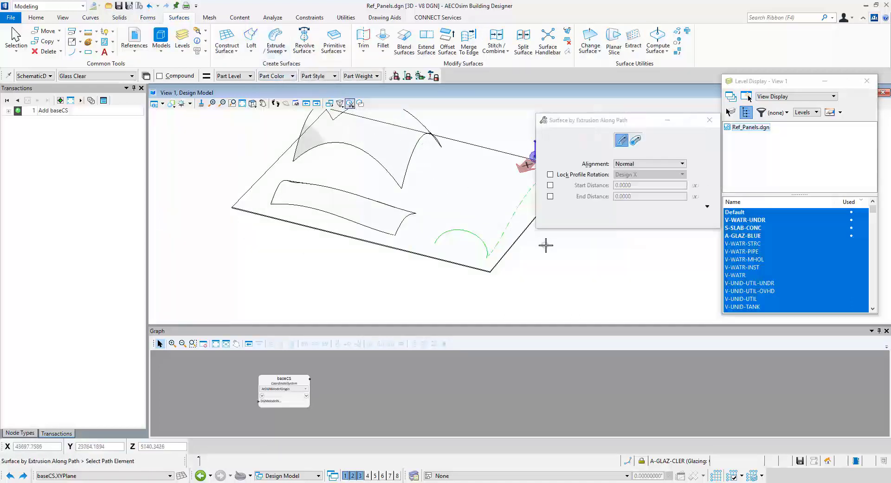
pyautogui.click(504, 234)
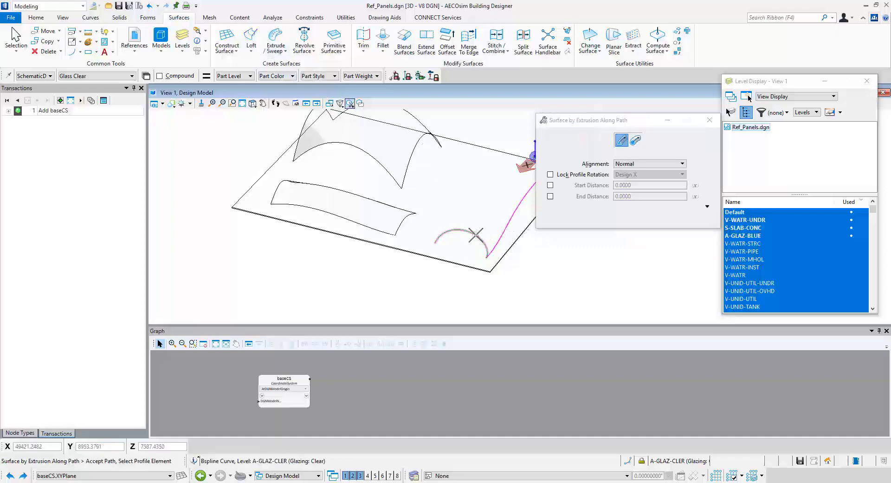
pyautogui.click(475, 235)
pyautogui.click(382, 283)
pyautogui.scroll(-2, 402, 283)
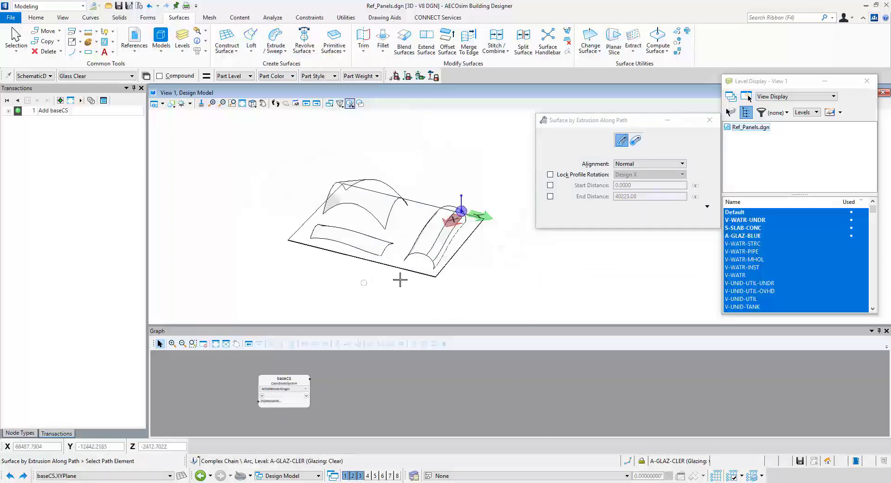
pyautogui.scroll(2, 486, 274)
# Edit the extruded surface's profile by moving an arc handle near its crown to bulge the arch.
pyautogui.rightClick(481, 272)
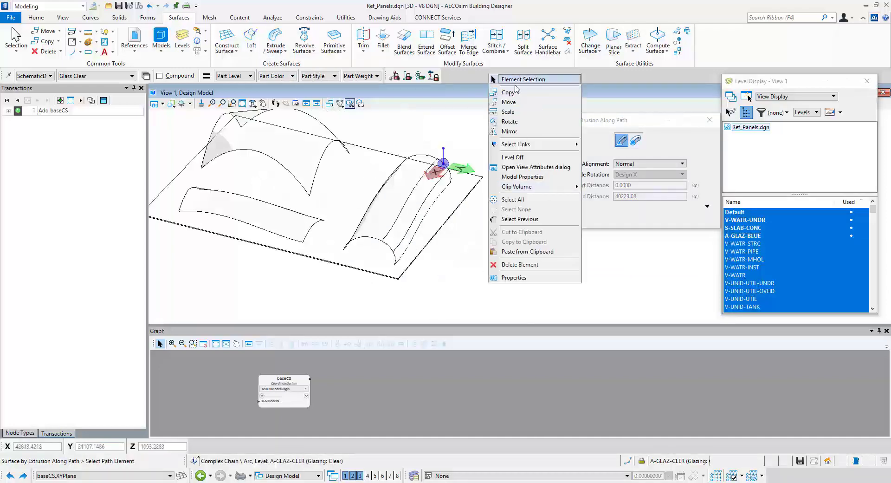
pyautogui.click(505, 80)
pyautogui.scroll(2, 449, 262)
pyautogui.click(352, 229)
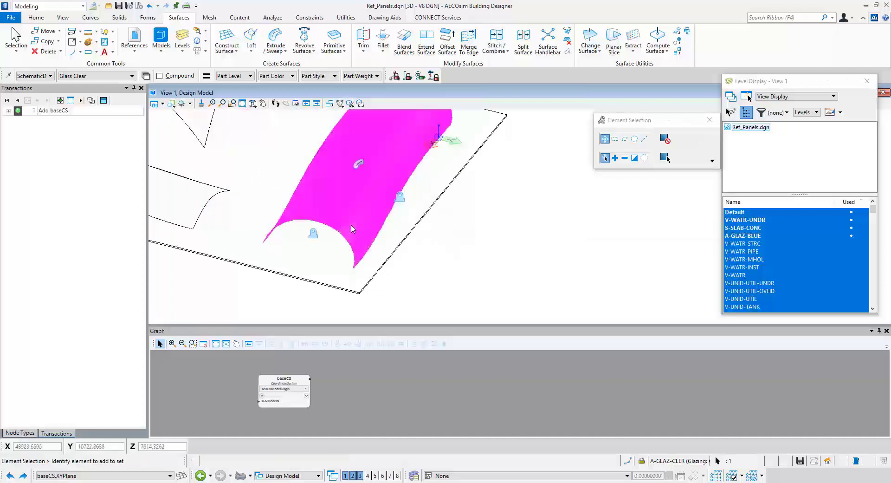
pyautogui.click(313, 236)
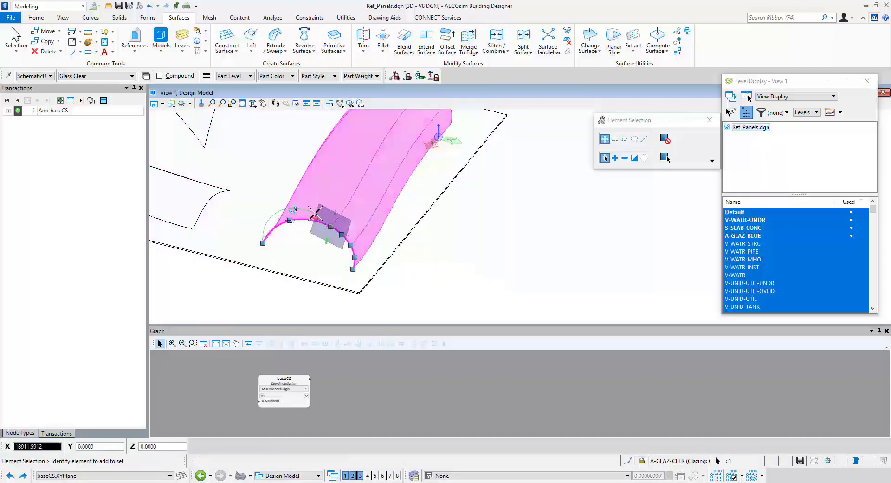
pyautogui.click(316, 214)
pyautogui.click(404, 288)
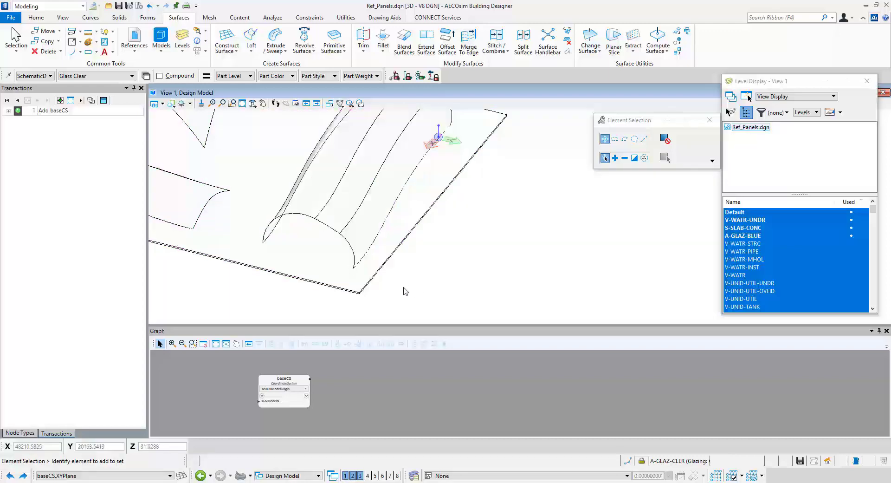
# Edit the extruded surface's path curve by moving its far end control point, and clear the selection.
pyautogui.scroll(-3, 404, 291)
pyautogui.click(399, 239)
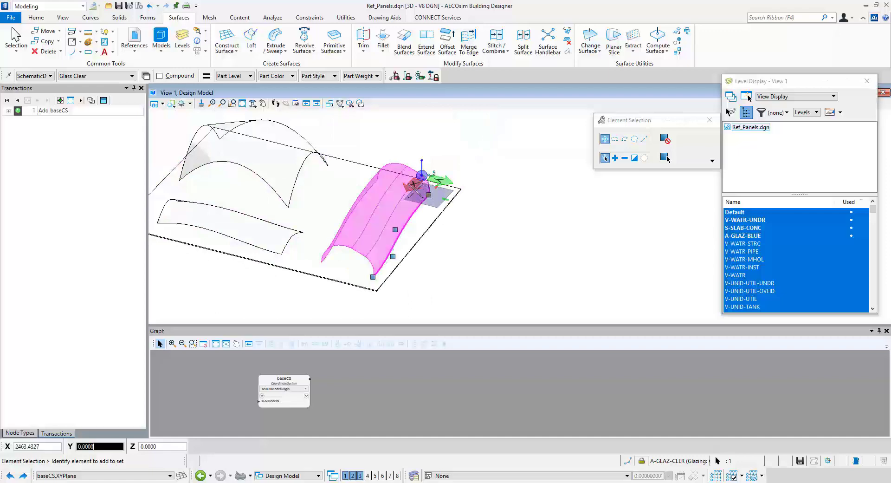
pyautogui.click(477, 227)
pyautogui.scroll(-2, 465, 240)
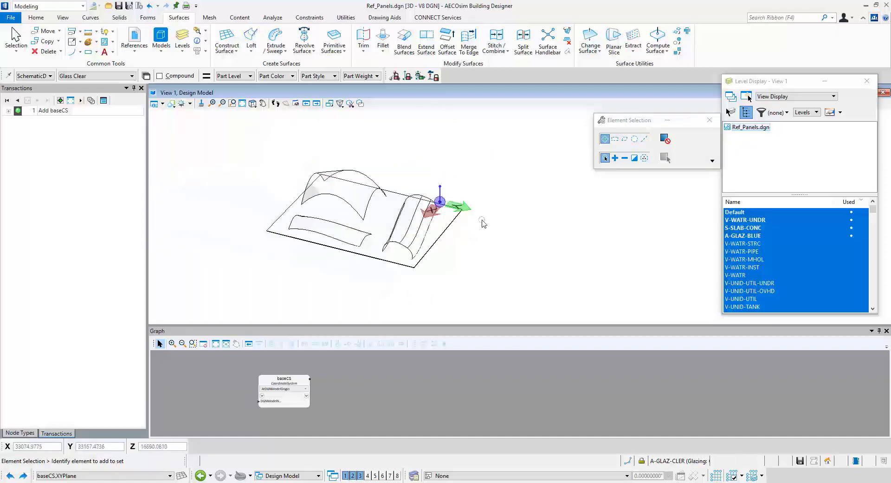
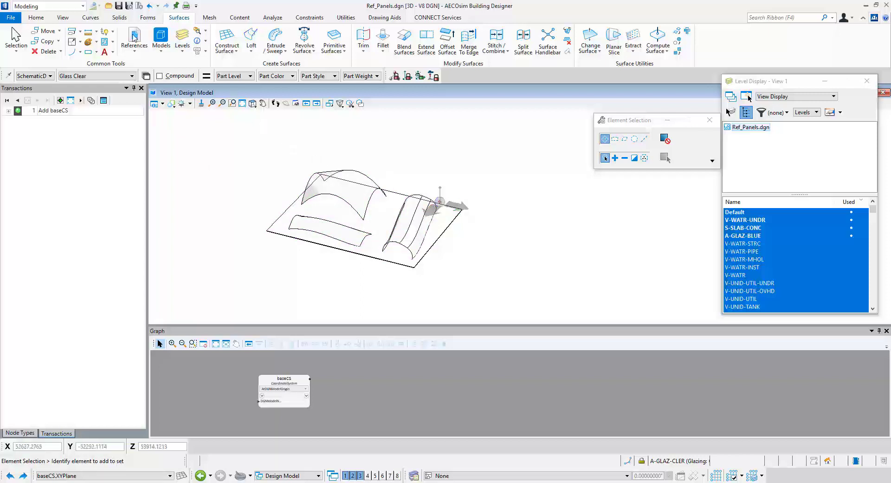
# Switch to the Computational Design workflow and display the Geometry group of the available node types.
pyautogui.click(58, 6)
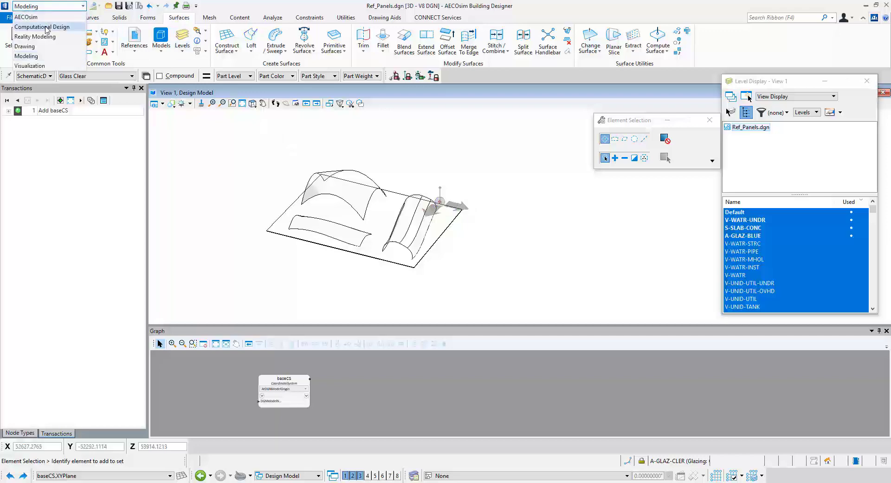
pyautogui.click(42, 26)
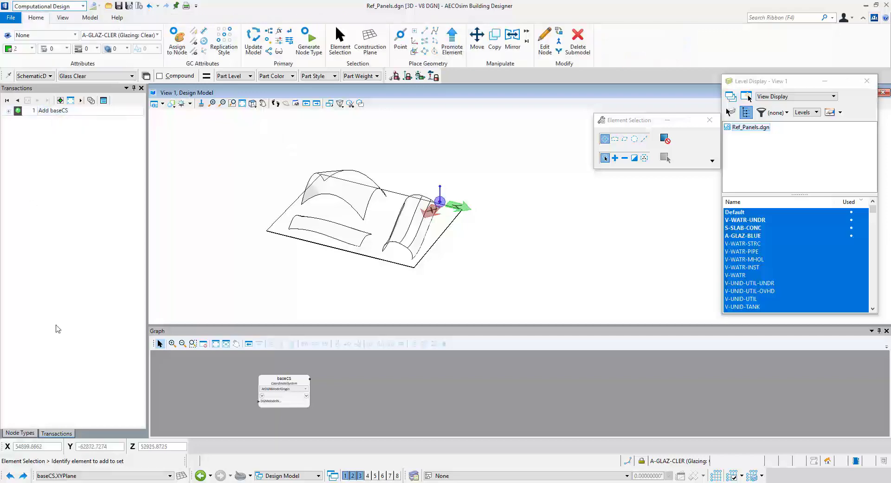
pyautogui.click(20, 433)
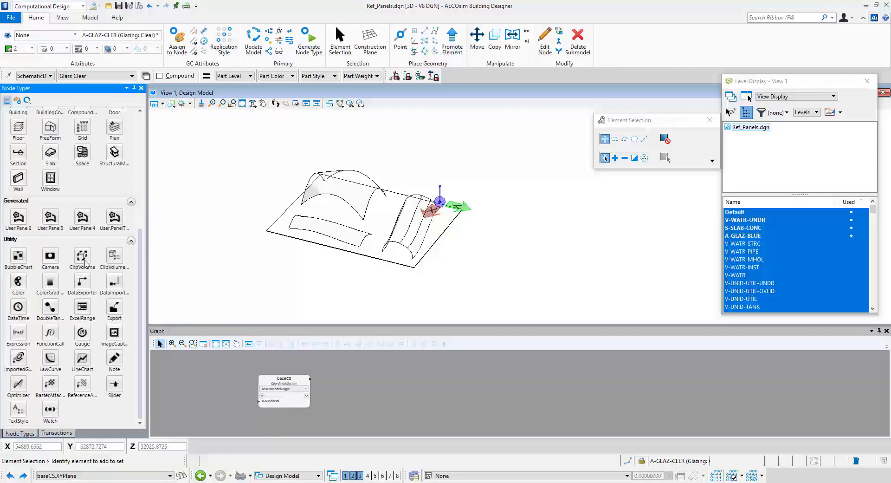
pyautogui.scroll(5, 86, 258)
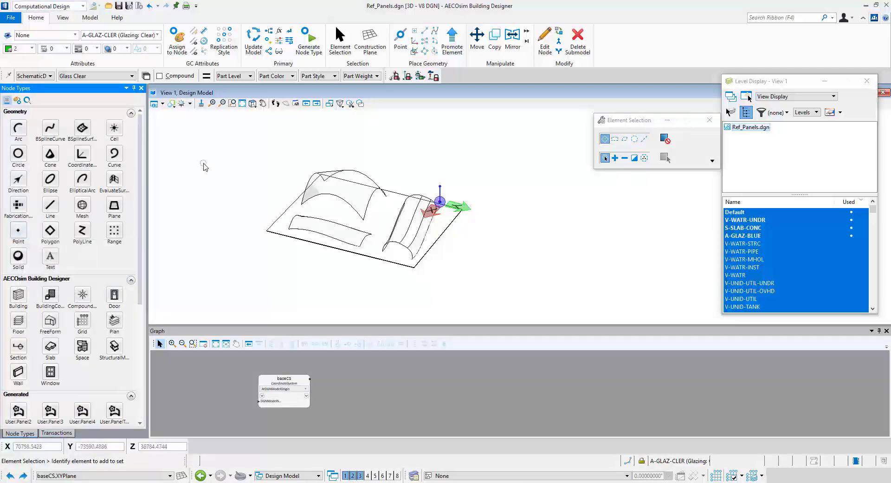
# Place two Point nodes in the design model, one on each side of the slab beyond its opposite corners.
pyautogui.click(400, 39)
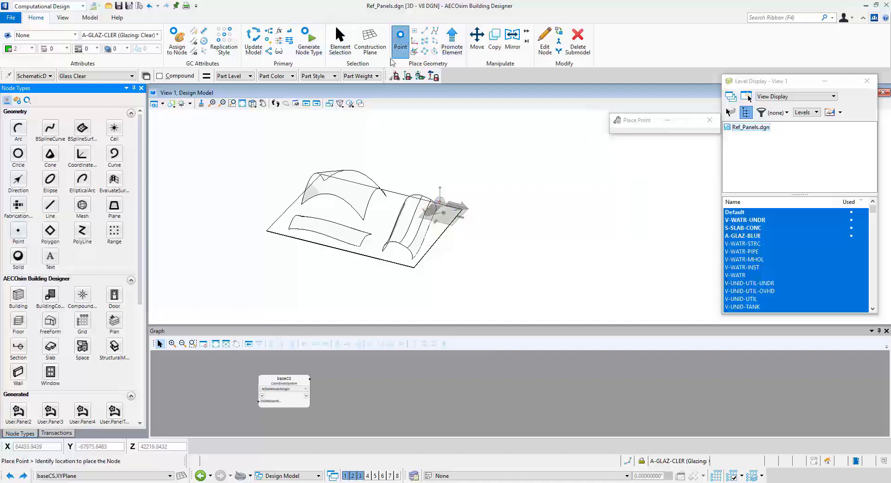
pyautogui.click(237, 231)
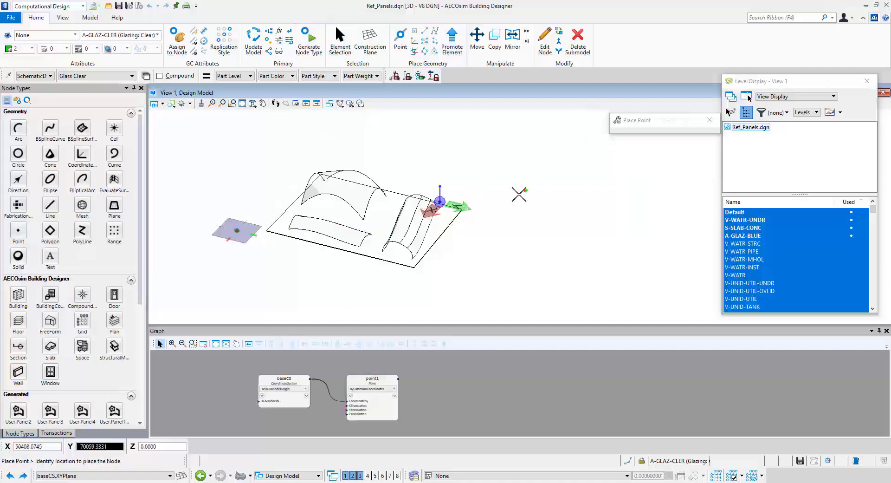
pyautogui.rightClick(506, 207)
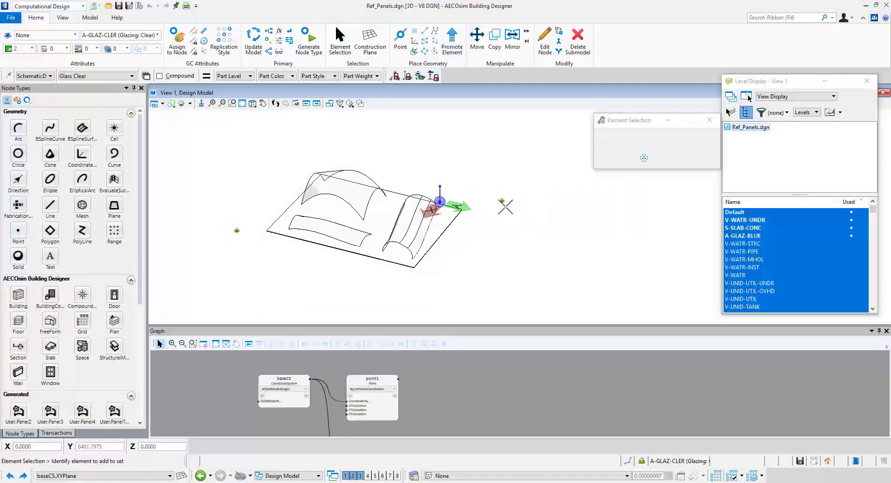
pyautogui.scroll(-1, 490, 214)
pyautogui.scroll(2, 496, 214)
pyautogui.scroll(-2, 497, 214)
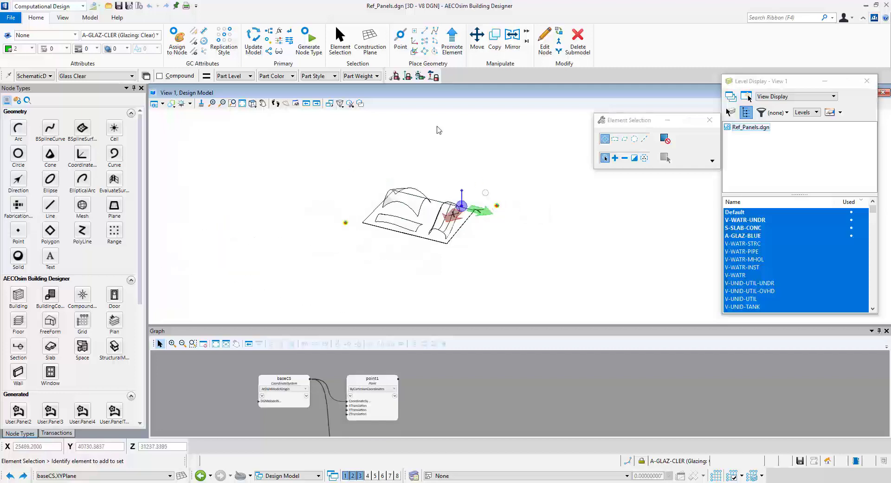
# Move the second point, beside the coordinate system, vertically down below the slab.
pyautogui.click(477, 38)
pyautogui.scroll(3, 495, 205)
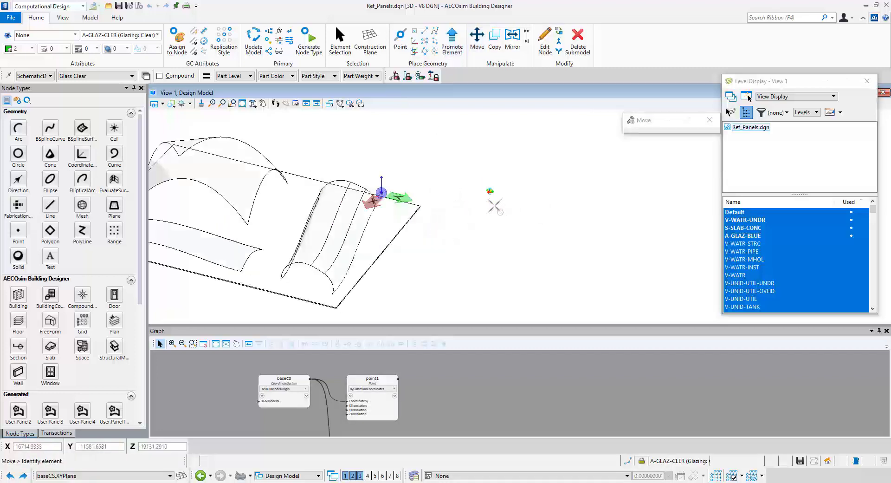
pyautogui.scroll(4, 494, 206)
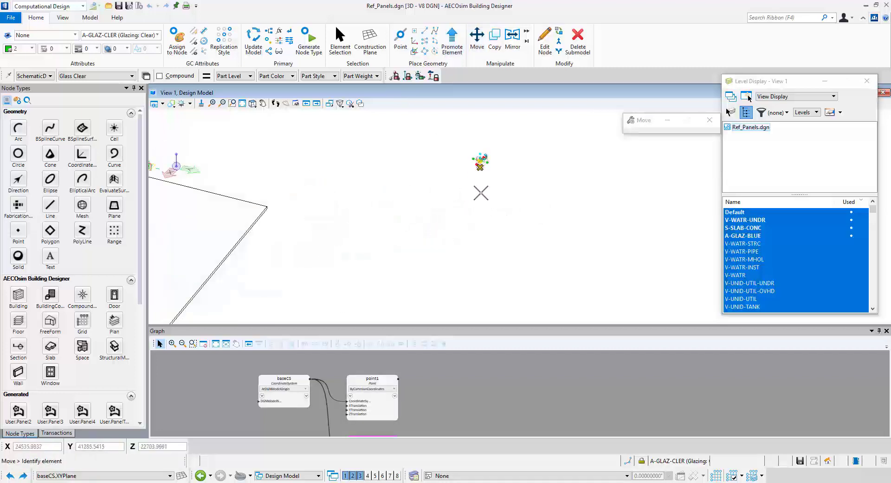
pyautogui.scroll(-5, 481, 192)
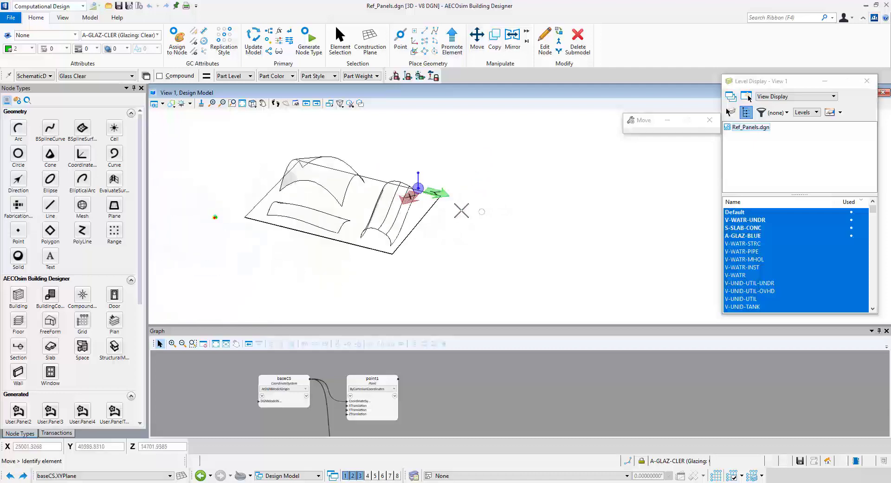
# Move the first point, on the opposite side of the slab, vertically up above the surfaces.
pyautogui.scroll(5, 209, 207)
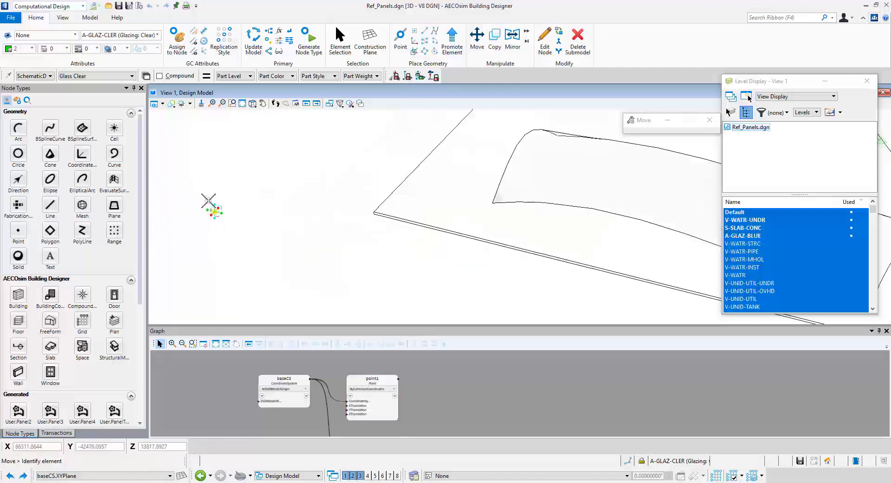
pyautogui.scroll(5, 209, 199)
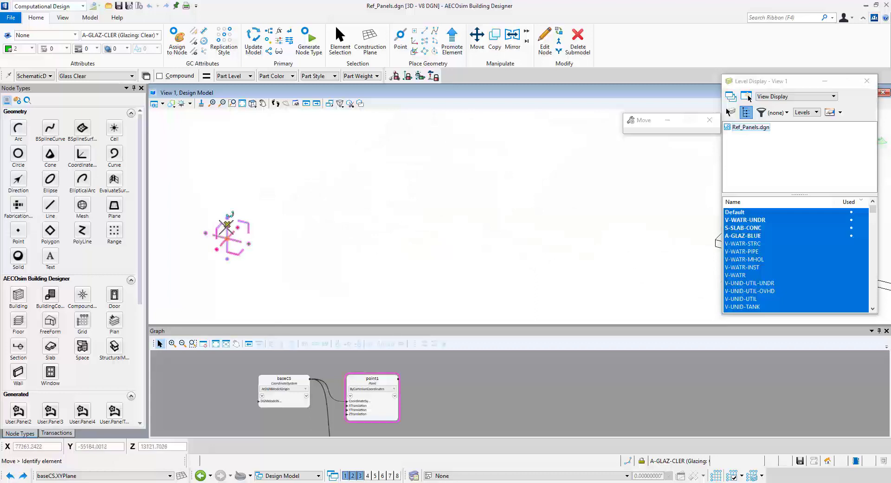
pyautogui.scroll(-5, 234, 214)
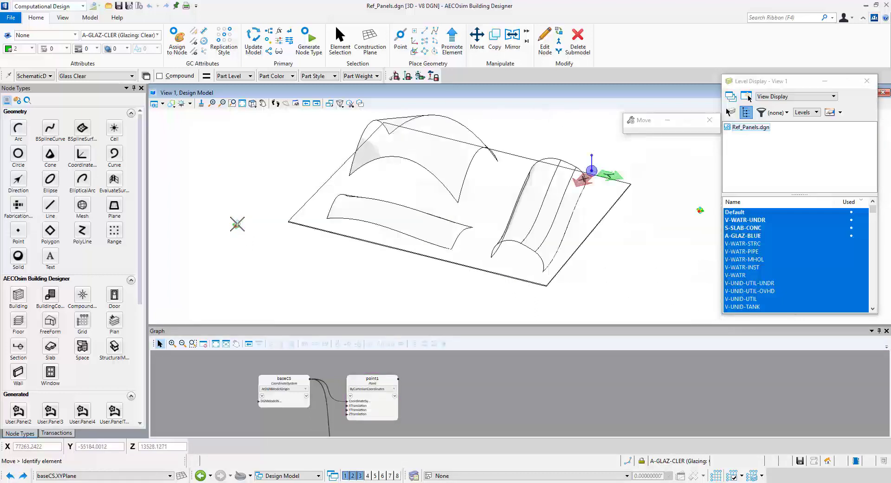
pyautogui.scroll(-5, 237, 224)
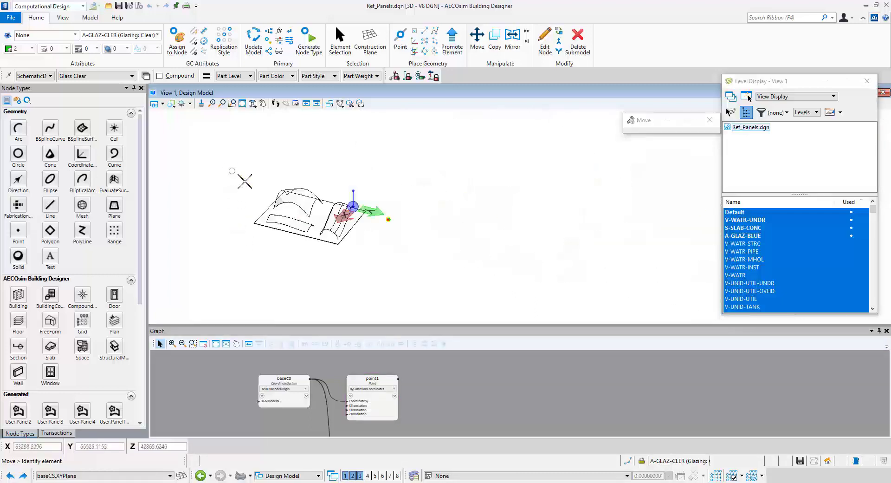
pyautogui.scroll(-5, 435, 361)
pyautogui.scroll(4, 457, 399)
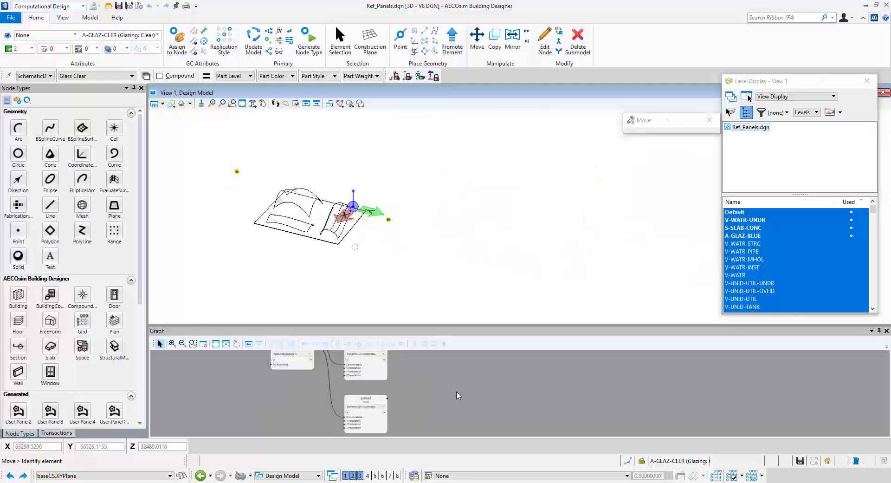
# Add a Range node using the ByLowHighRangePoints technique to the graph beside the point nodes.
pyautogui.click(118, 236)
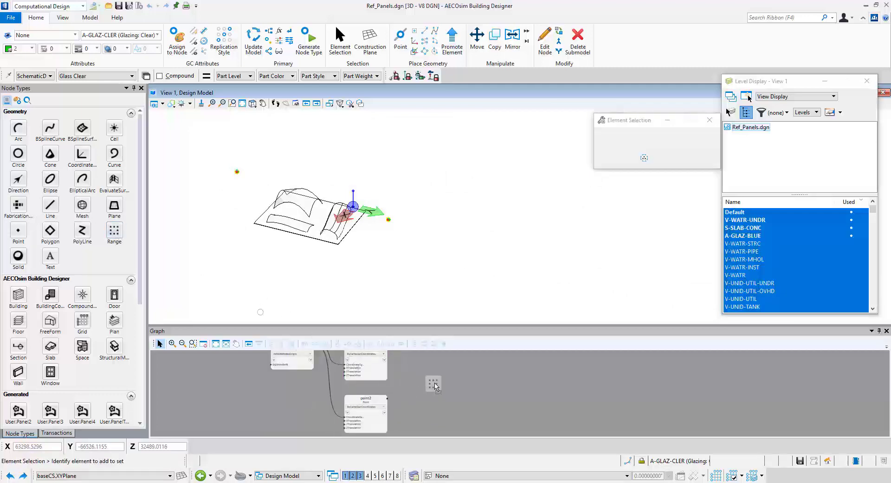
pyautogui.click(434, 385)
pyautogui.scroll(3, 440, 392)
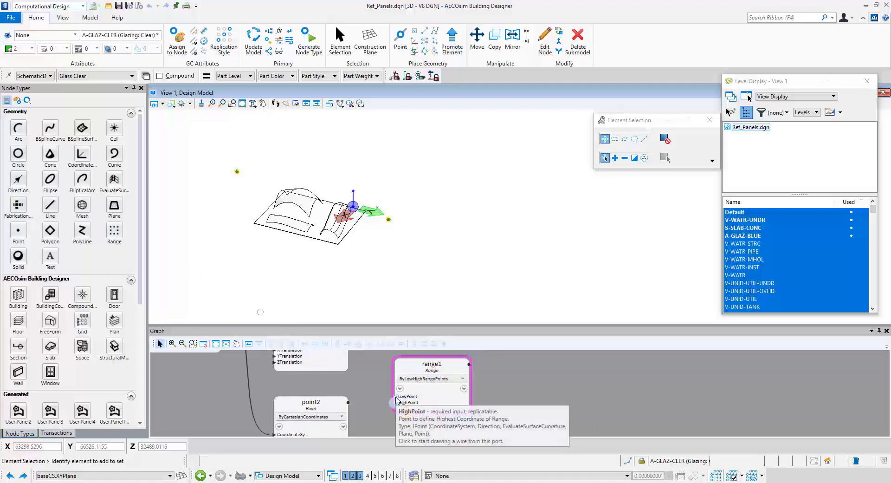
# Connect point1 to the Range node's LowPoint input and point2 to its HighPoint input.
pyautogui.moveTo(396, 397); pyautogui.dragTo(376, 397)
pyautogui.scroll(-1, 376, 397)
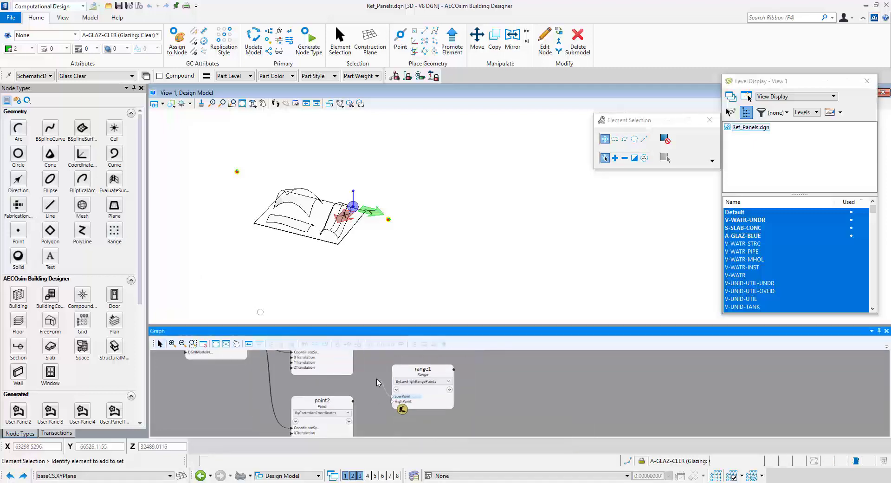
pyautogui.moveTo(377, 382); pyautogui.dragTo(455, 412, button='middle')
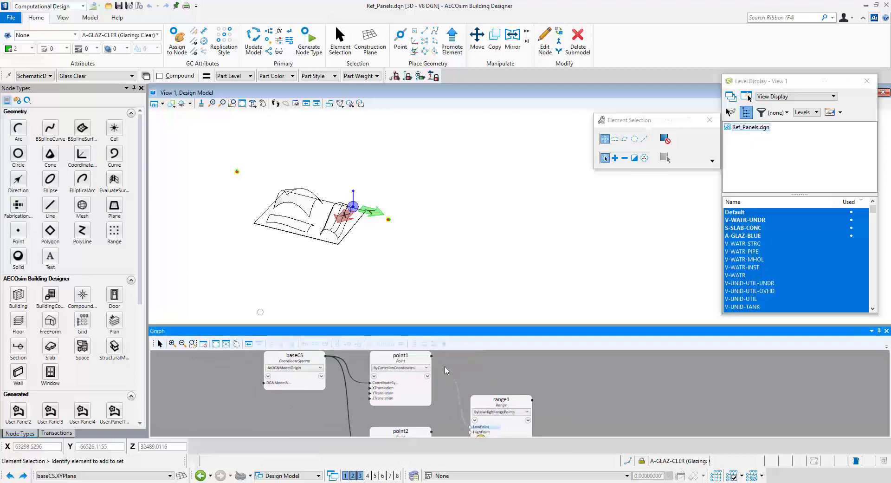
pyautogui.click(432, 357)
pyautogui.moveTo(471, 377); pyautogui.dragTo(471, 315, button='middle')
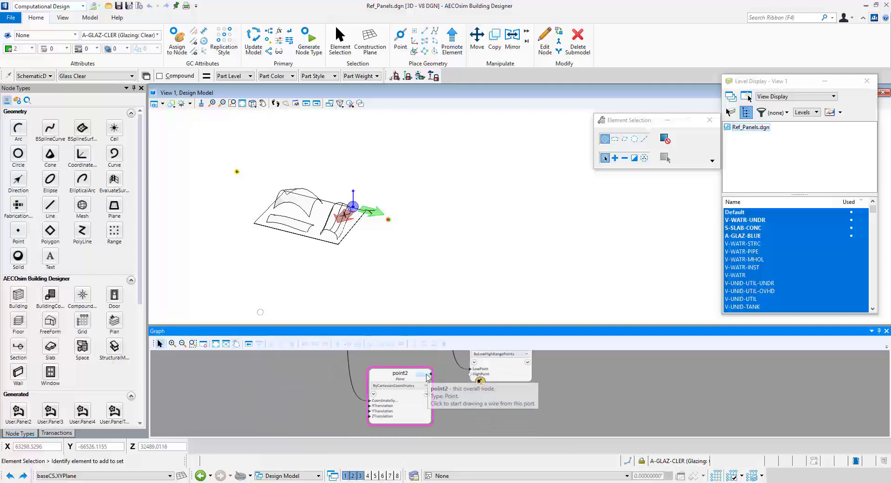
pyautogui.click(430, 374)
pyautogui.click(471, 373)
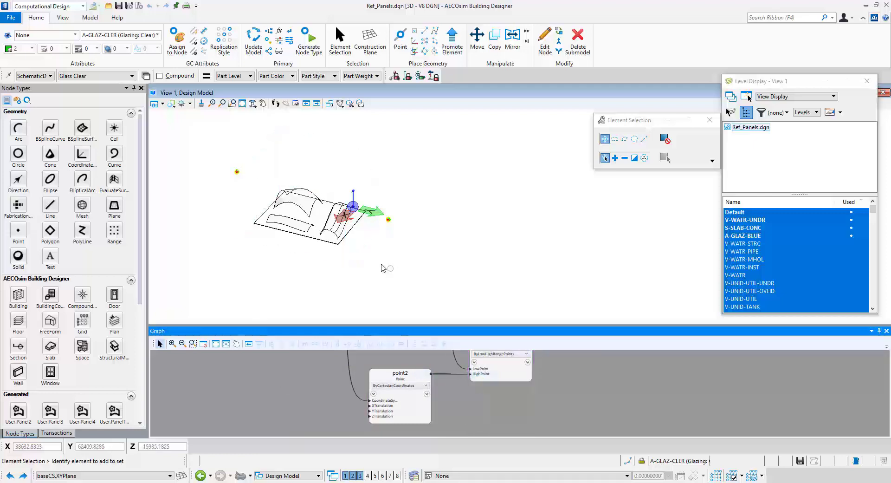
# Show the model in Wireframe display and examine from another angle whether the range box encloses the slab and surfaces.
pyautogui.scroll(-6, 381, 265)
pyautogui.scroll(3, 352, 237)
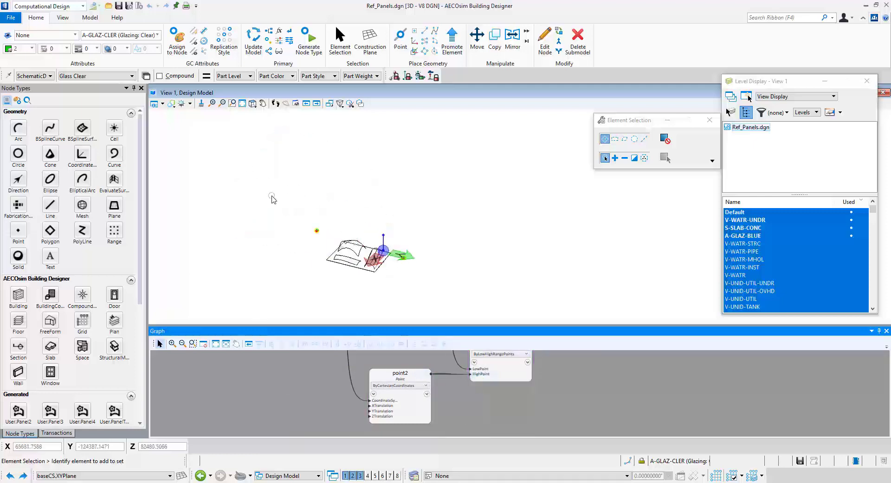
pyautogui.hotkey('shift', 'space')
pyautogui.click(275, 258)
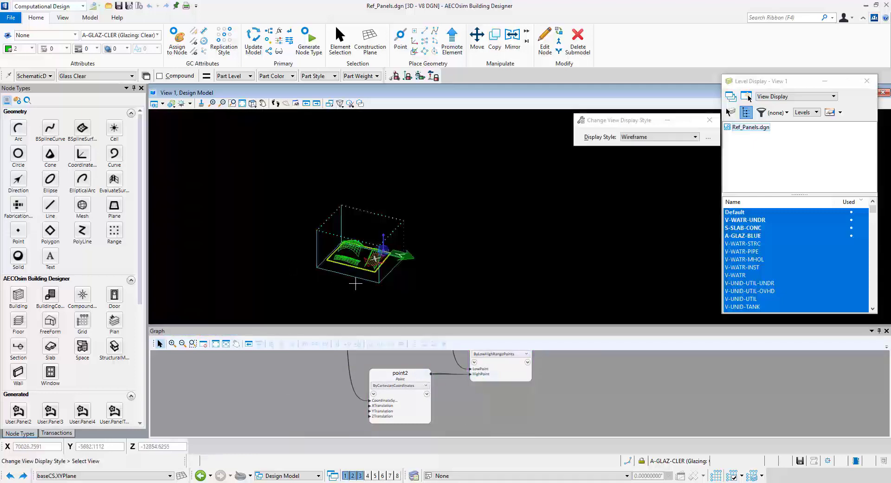
pyautogui.scroll(4, 355, 283)
pyautogui.keyDown('shift'); pyautogui.moveTo(466, 292); pyautogui.dragTo(364, 285, button='middle'); pyautogui.keyUp('shift')
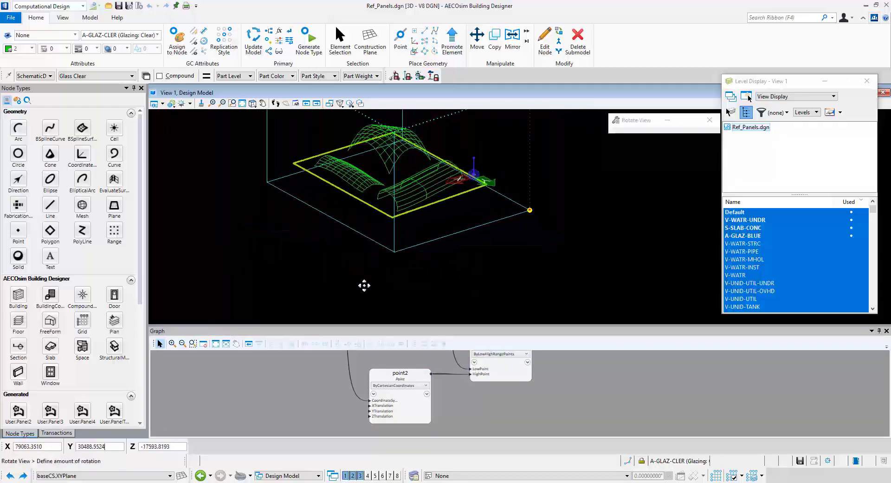
pyautogui.scroll(-3, 295, 268)
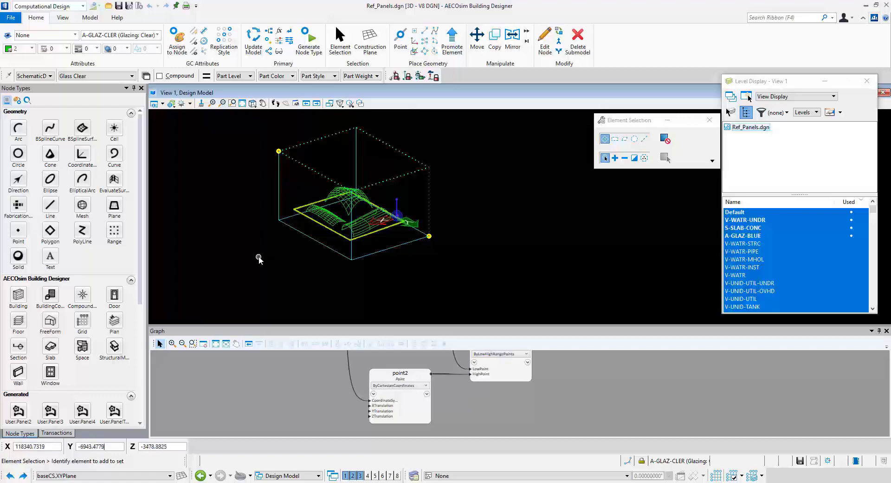
# Set the view's display style to Illustration: Ignore Lighting and end the display style command.
pyautogui.rightClick(259, 259)
pyautogui.click(314, 295)
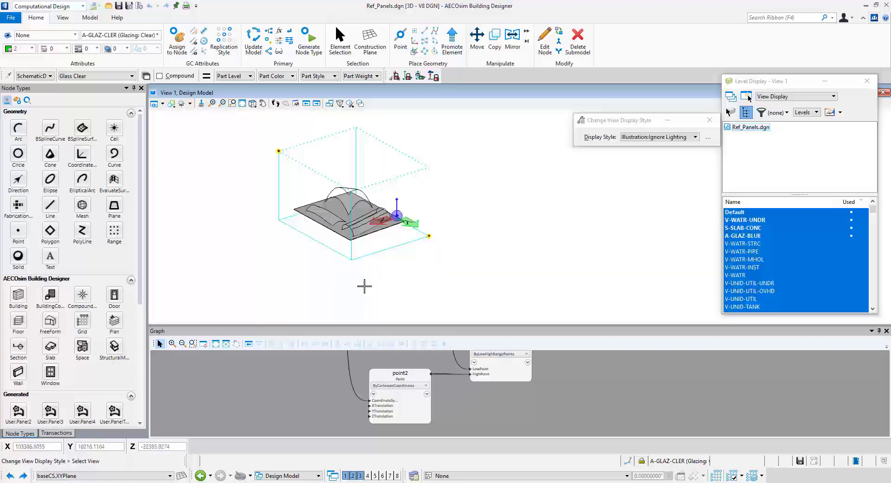
pyautogui.scroll(2, 359, 225)
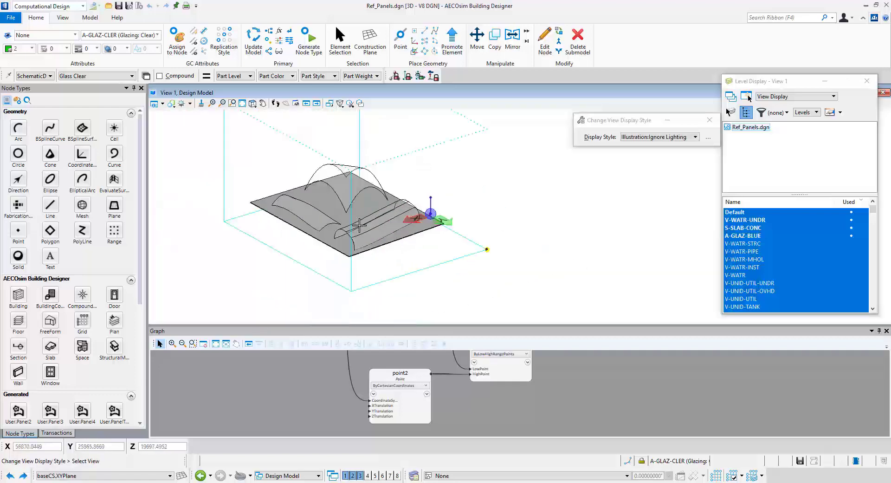
pyautogui.rightClick(526, 226)
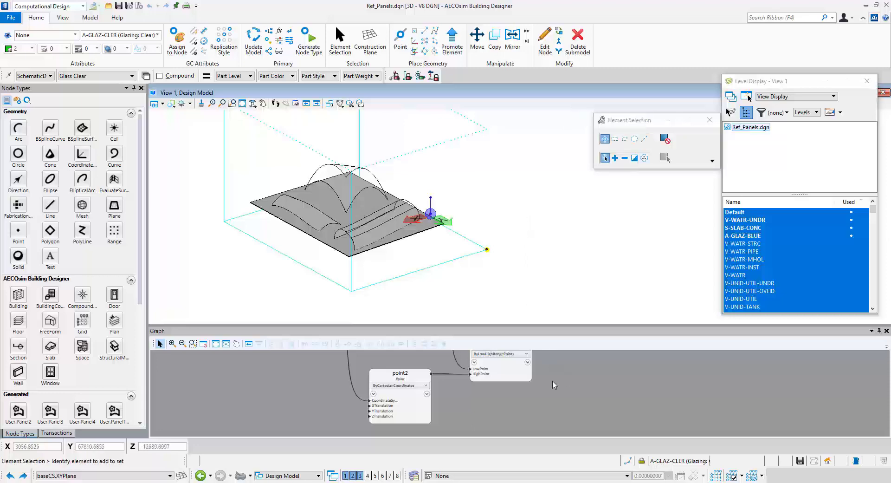
# Add a BSplineSurface node to the graph beside the Range node.
pyautogui.scroll(-4, 553, 381)
pyautogui.scroll(4, 589, 370)
pyautogui.scroll(-1, 591, 373)
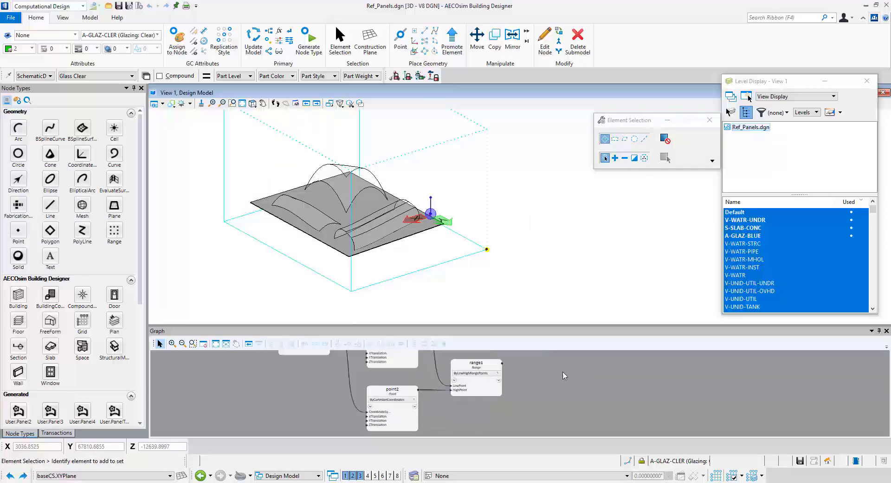
pyautogui.click(83, 129)
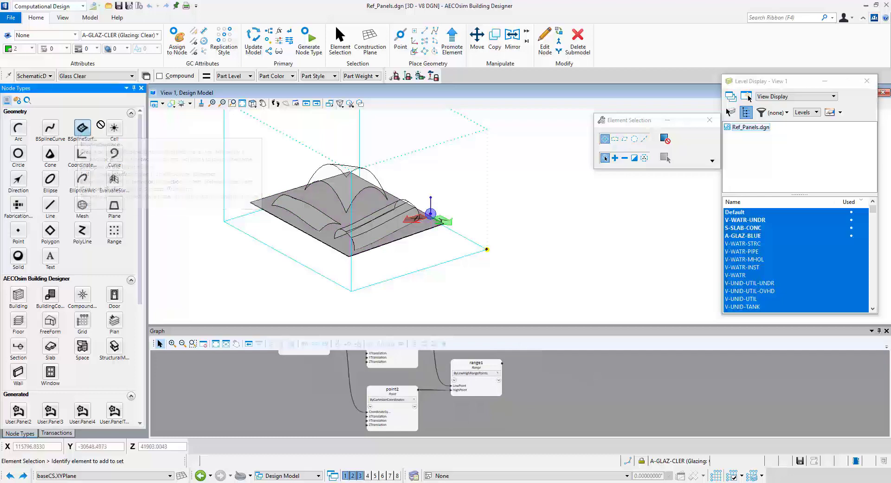
pyautogui.click(550, 374)
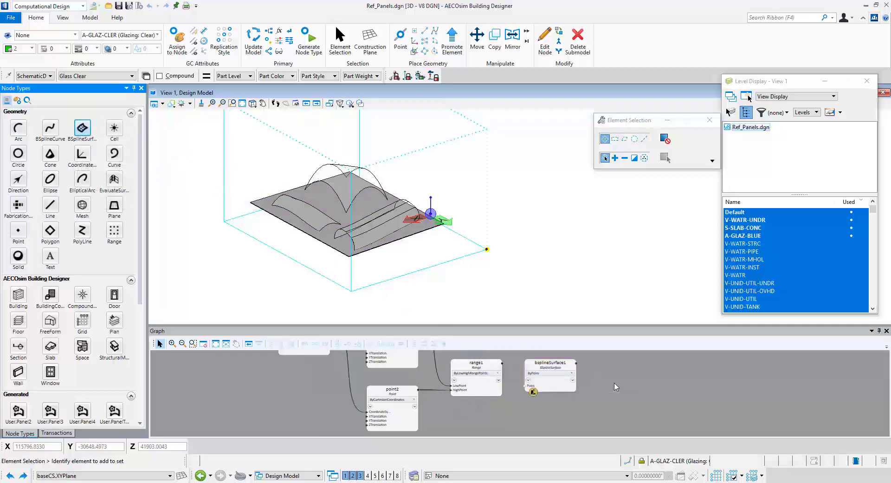
# Set the BSplineSurface node's technique to FromElementsInRange.
pyautogui.scroll(3, 560, 387)
pyautogui.click(515, 387)
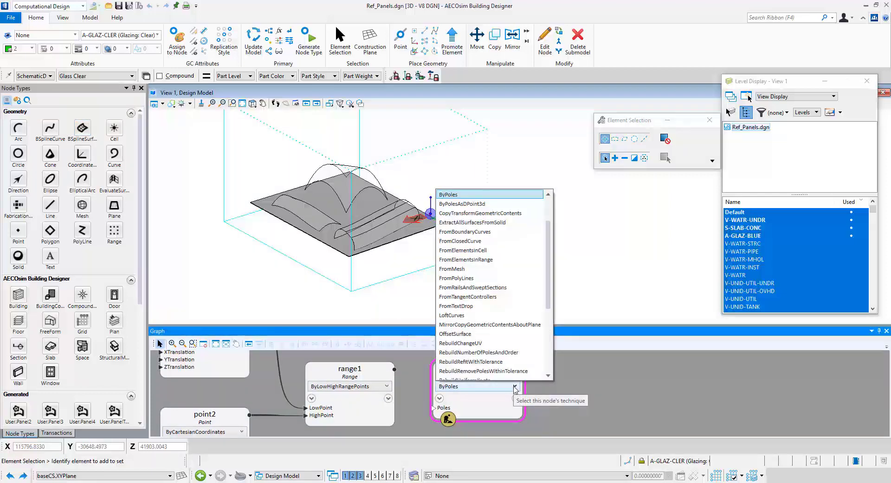
pyautogui.scroll(-5, 502, 320)
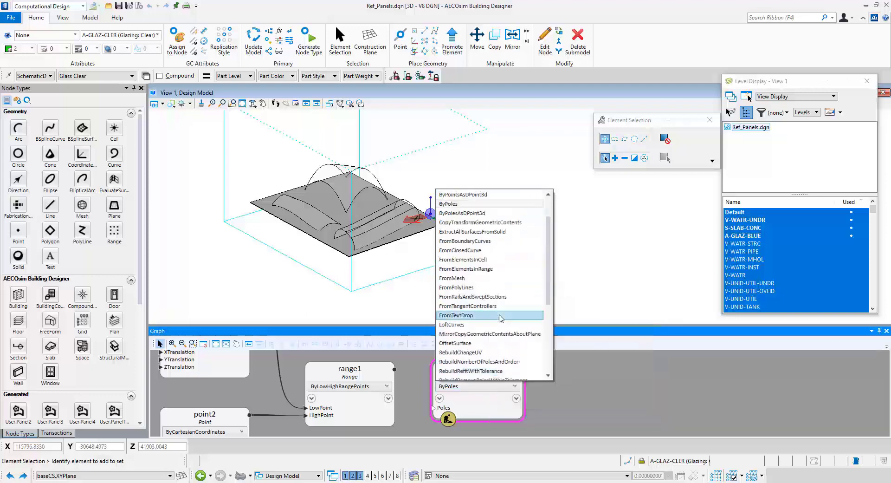
pyautogui.scroll(6, 501, 320)
pyautogui.click(468, 297)
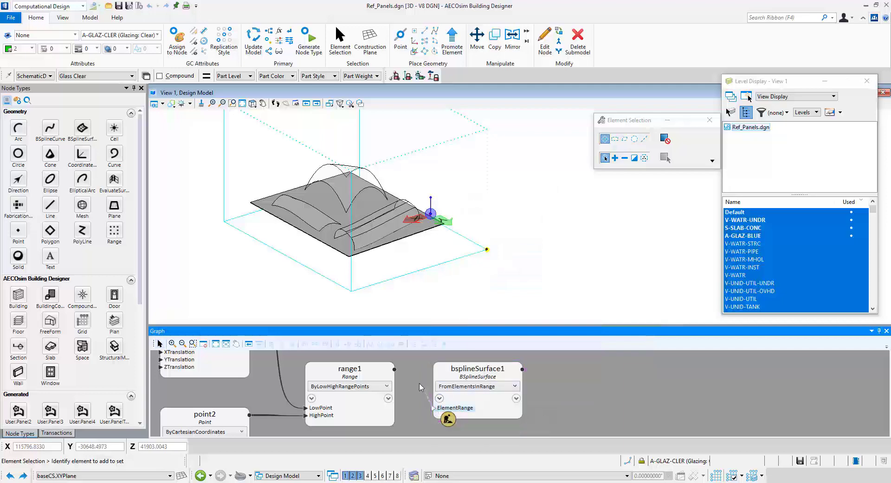
# Connect the Range node's output to the BSplineSurface node's ElementRange input.
pyautogui.moveTo(433, 407); pyautogui.dragTo(395, 369)
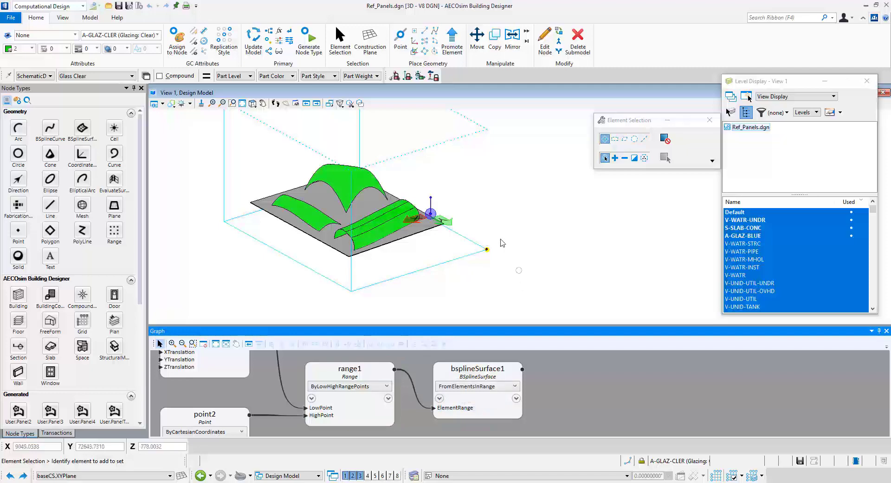
pyautogui.scroll(2, 383, 230)
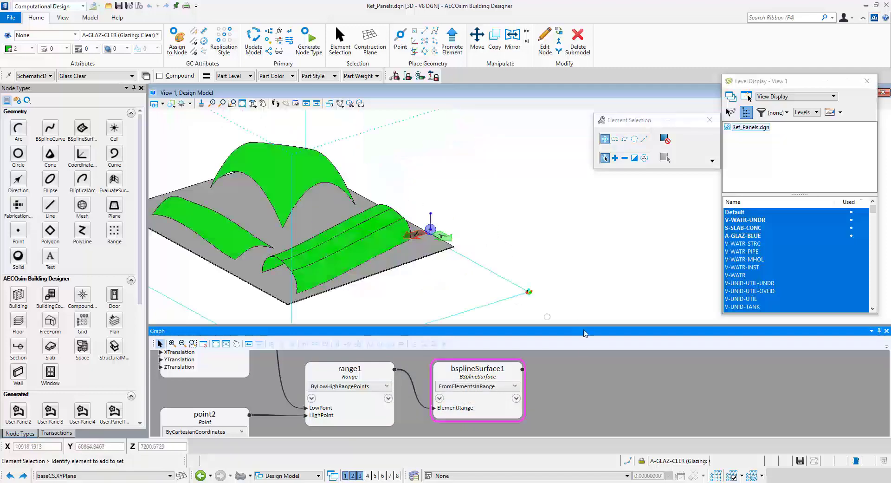
pyautogui.click(439, 398)
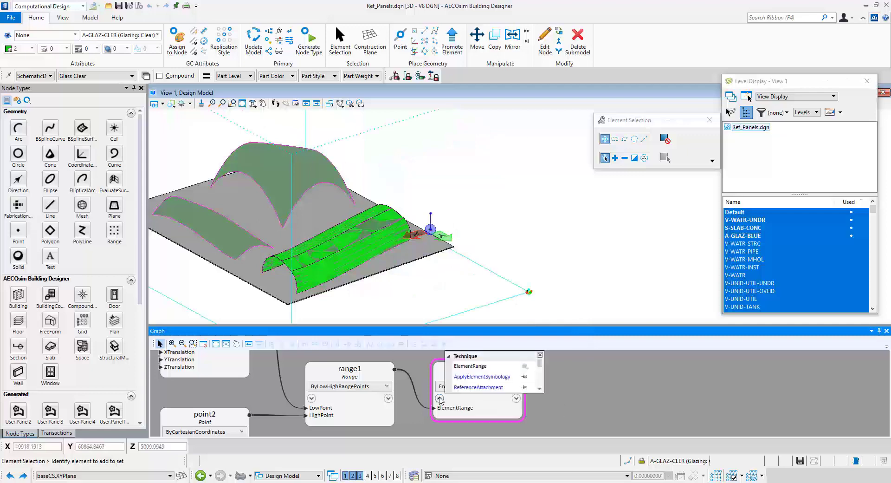
pyautogui.click(543, 411)
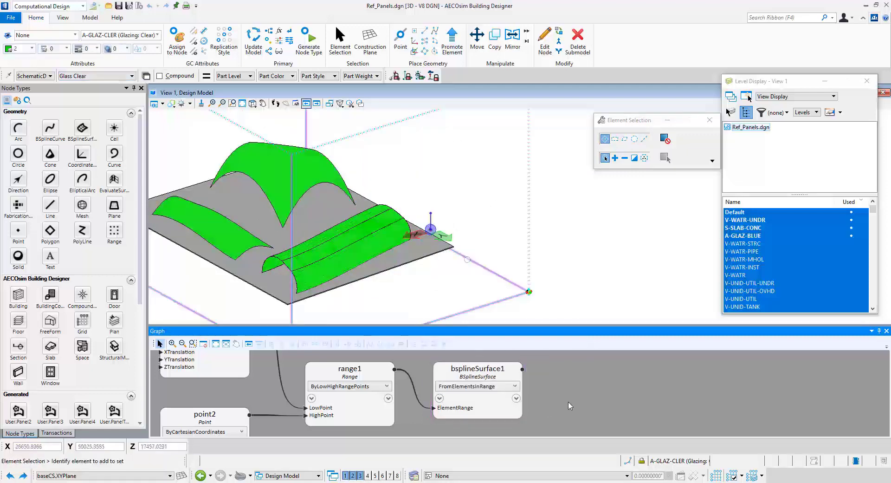
# Enlarge the BSplineSurface node and expose its general Color and Transparency inputs.
pyautogui.scroll(-2, 548, 377)
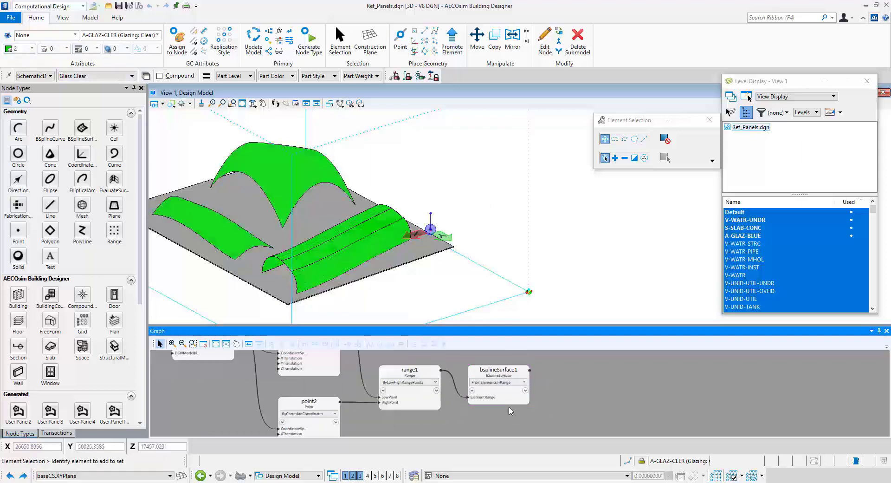
pyautogui.click(511, 425)
pyautogui.scroll(1, 566, 416)
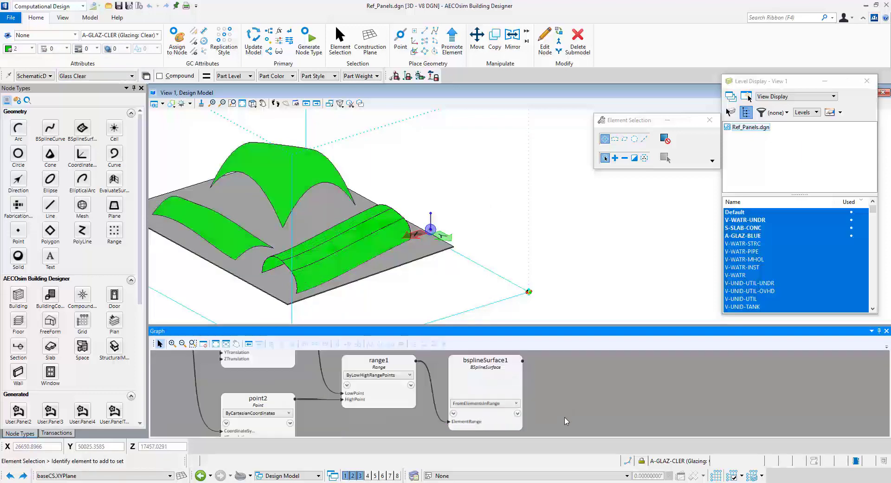
pyautogui.click(453, 413)
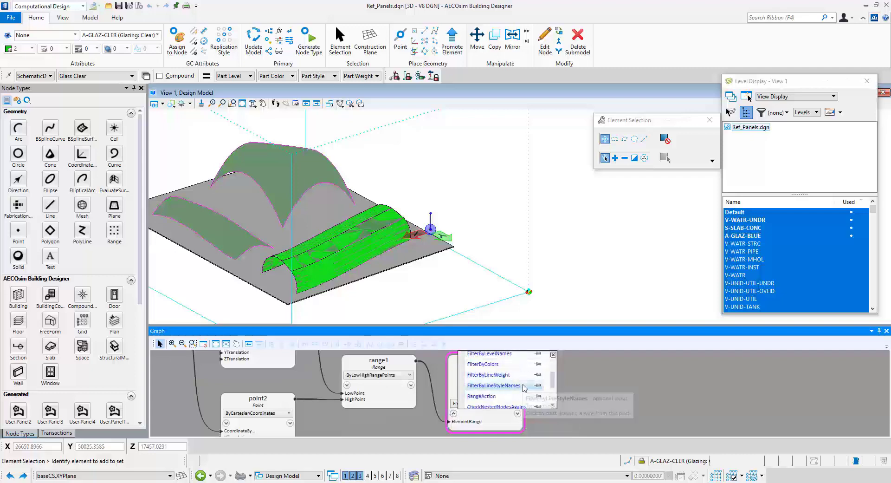
pyautogui.scroll(-2, 530, 390)
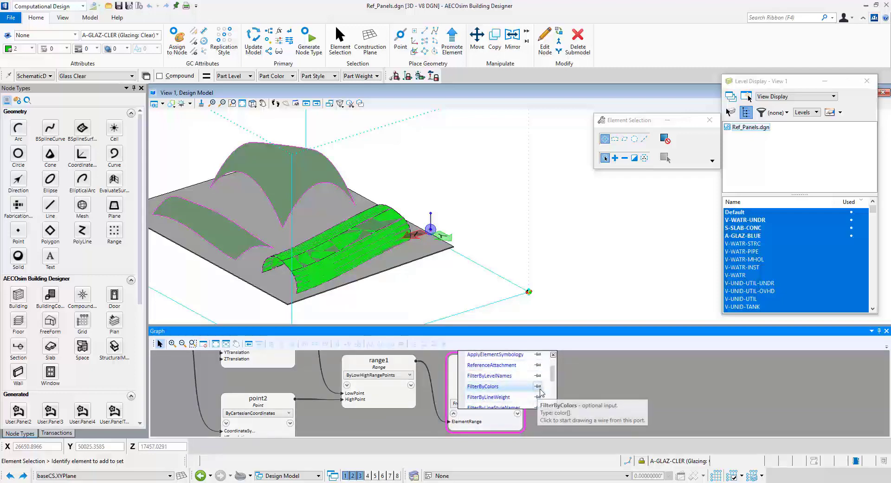
pyautogui.scroll(-2, 534, 392)
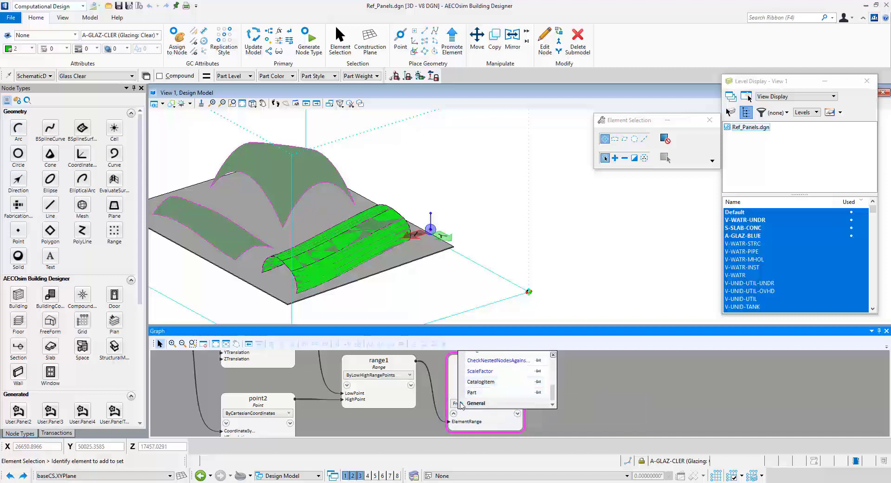
pyautogui.scroll(-3, 509, 378)
pyautogui.click(542, 368)
pyautogui.scroll(-4, 501, 380)
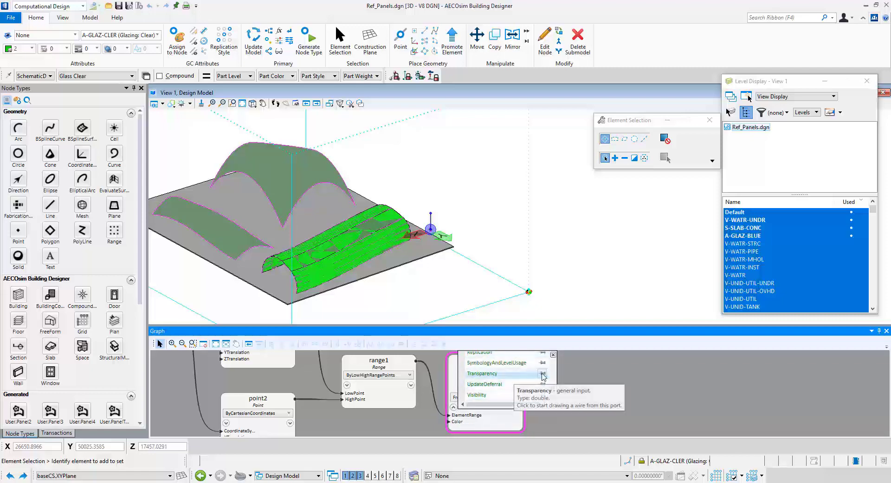
pyautogui.click(542, 373)
pyautogui.click(615, 370)
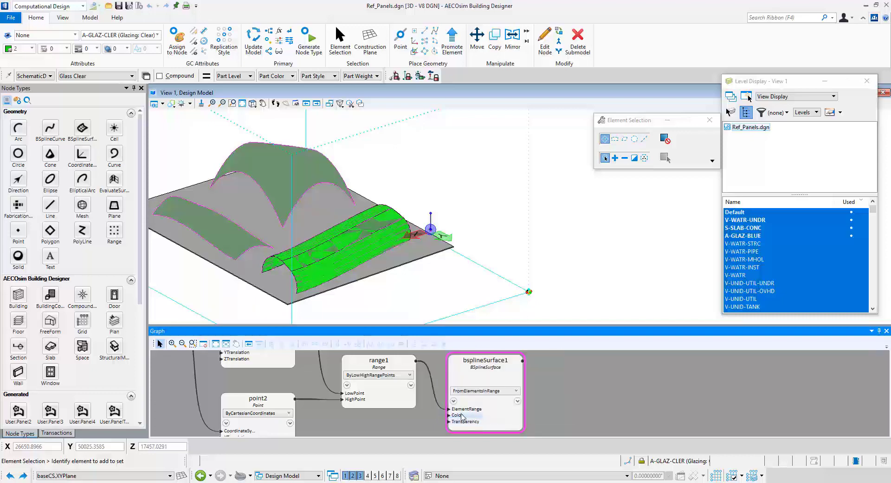
# Set the BSplineSurface node's Color input to Colors.White.
pyautogui.click(461, 414)
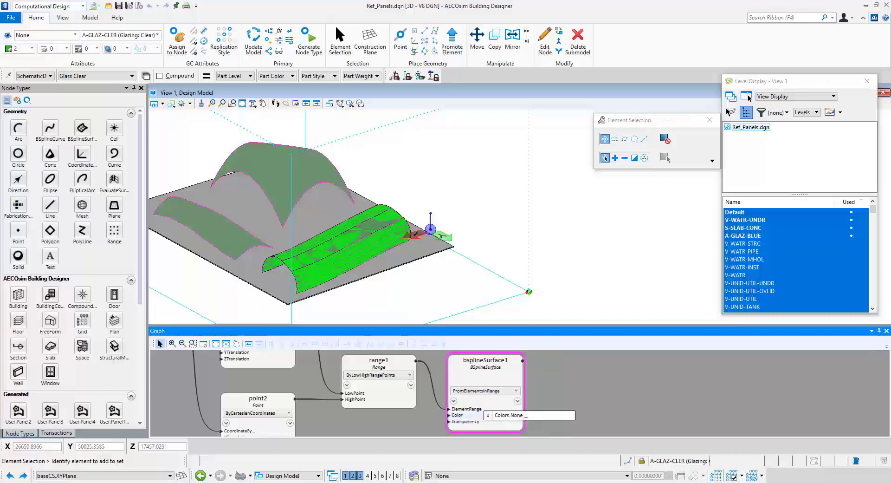
pyautogui.press('BackSpace')
pyautogui.press('BackSpace')
pyautogui.press('BackSpace')
pyautogui.press('BackSpace')
pyautogui.write('White')
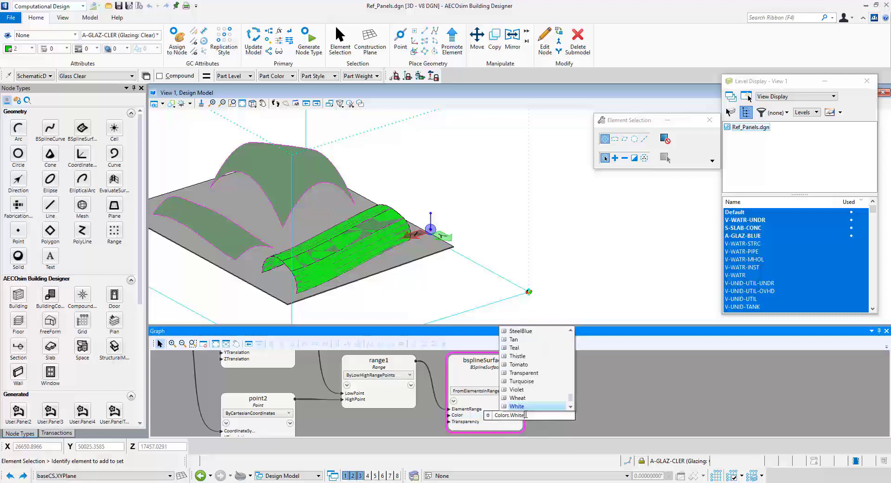
pyautogui.press('Return')
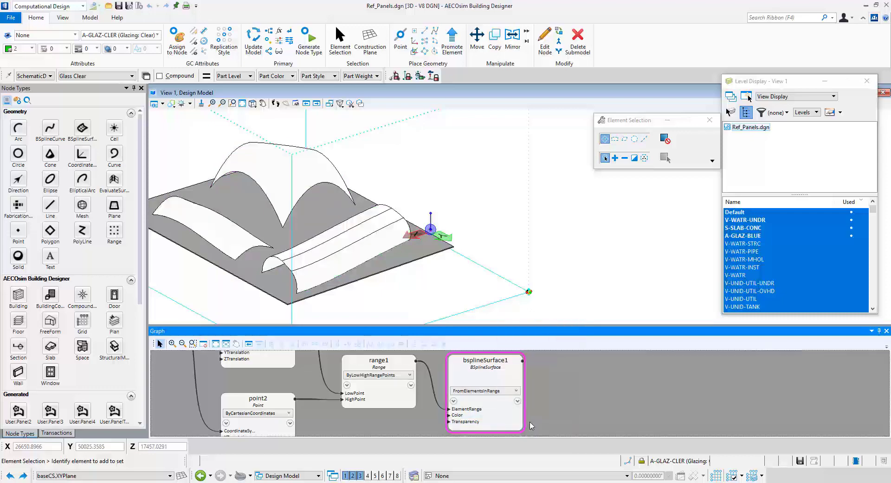
# Set the BSplineSurface node's Transparency input to 50.
pyautogui.doubleClick(467, 422)
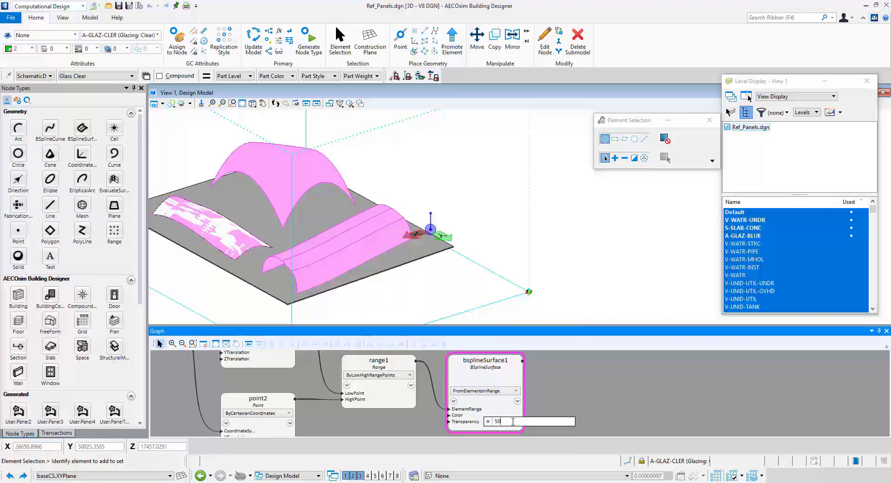
pyautogui.write('50')
pyautogui.press('Return')
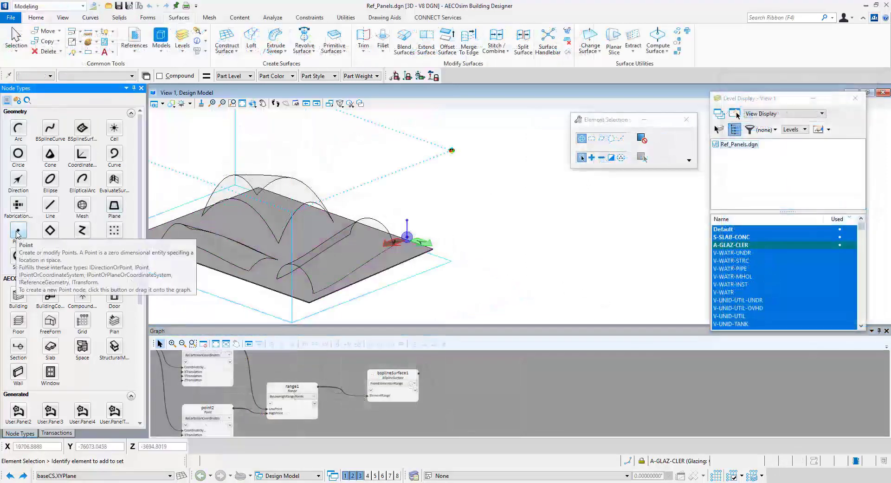
# Add a Point node beside the BSplineSurface node and set its technique to ByUVParametersOnSurface.
pyautogui.click(18, 232)
pyautogui.click(471, 385)
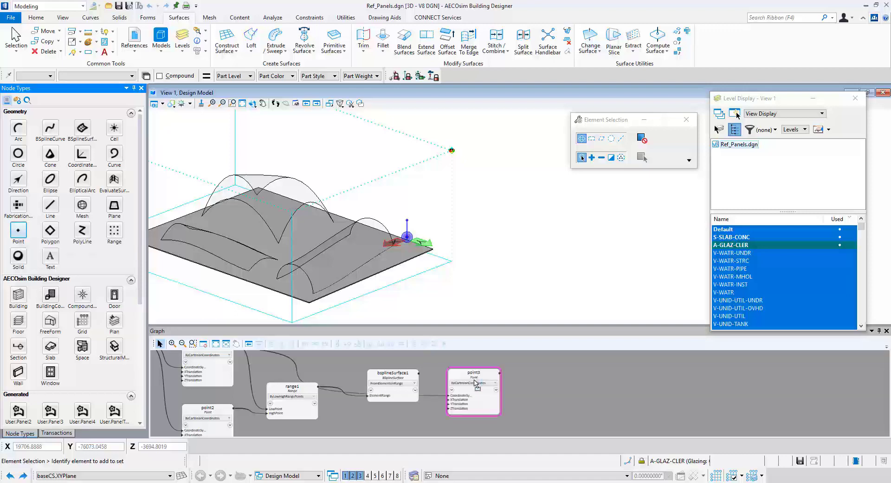
pyautogui.click(476, 384)
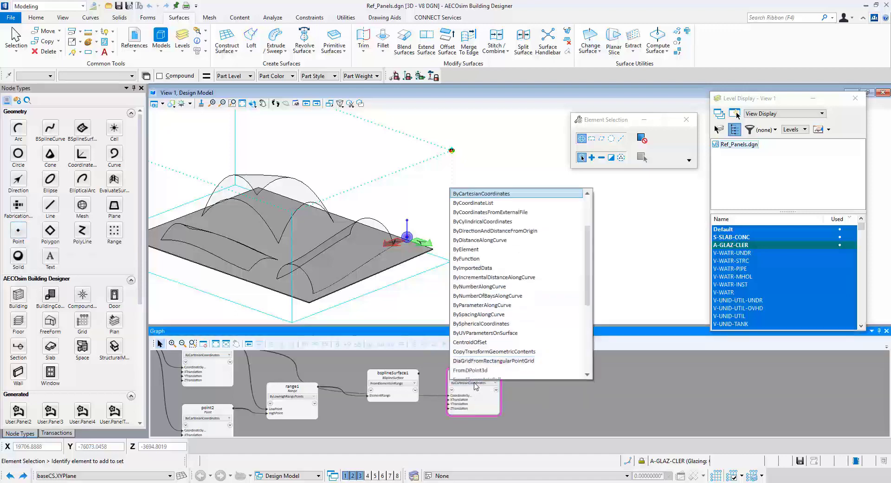
pyautogui.scroll(-1, 510, 309)
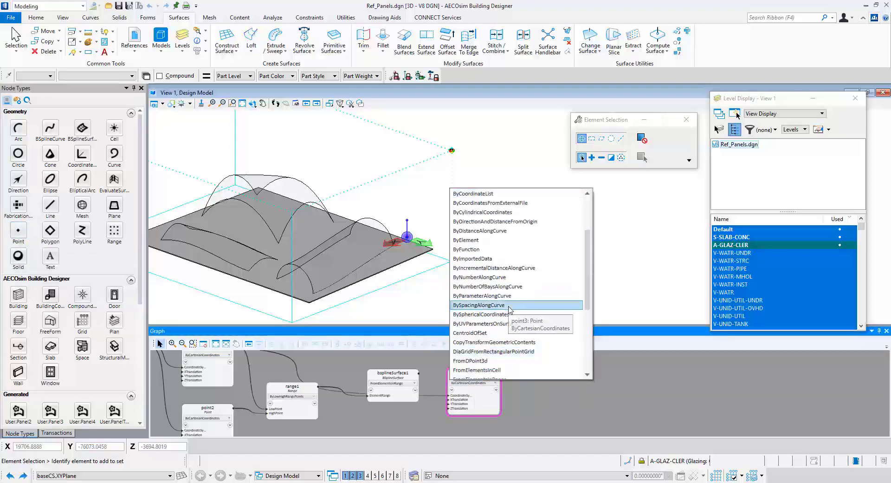
pyautogui.scroll(-1, 497, 314)
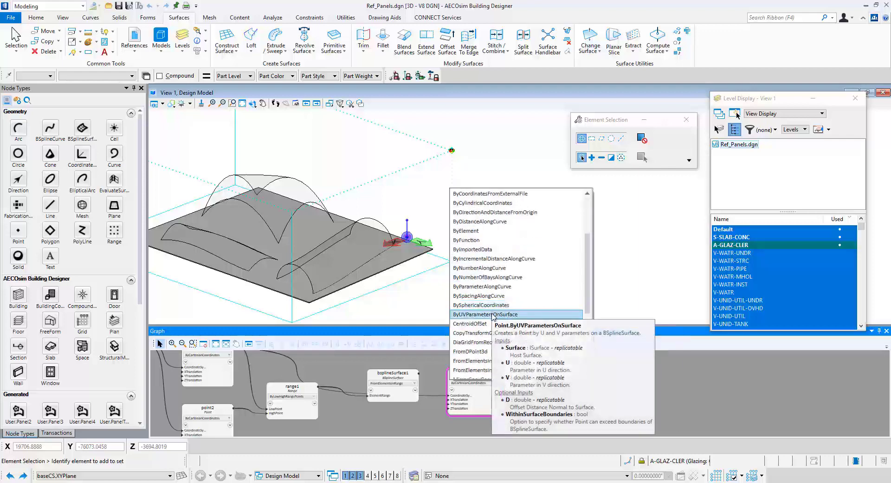
pyautogui.click(493, 314)
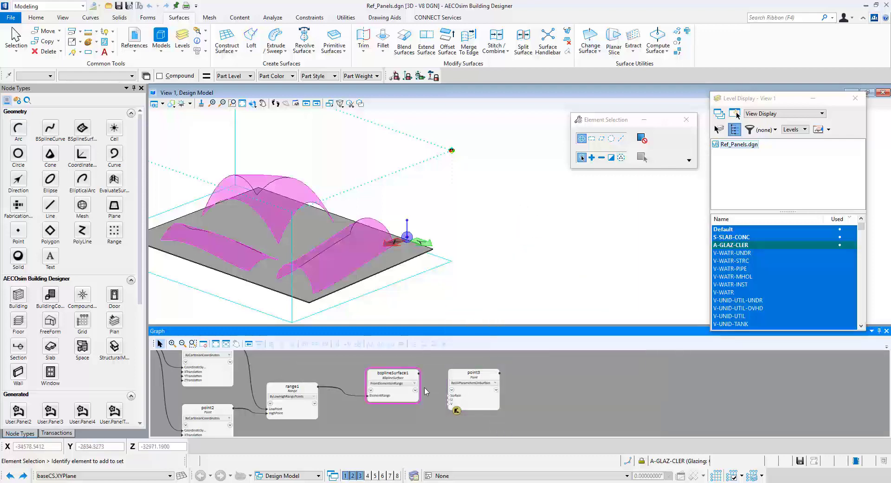
# Connect the BSplineSurface node to the new Point node's Surface input and enter mid-surface U and V parameters, with U as .5.
pyautogui.scroll(2, 445, 401)
pyautogui.moveTo(450, 400); pyautogui.dragTo(400, 365)
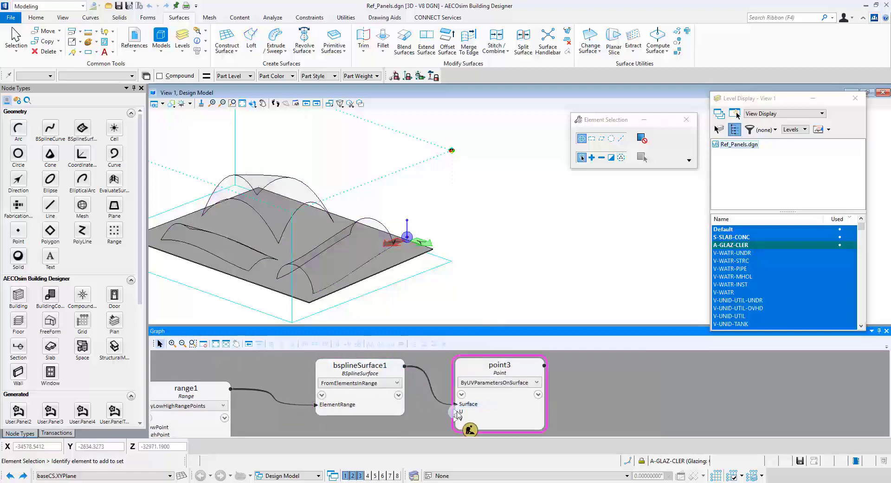
pyautogui.click(466, 413)
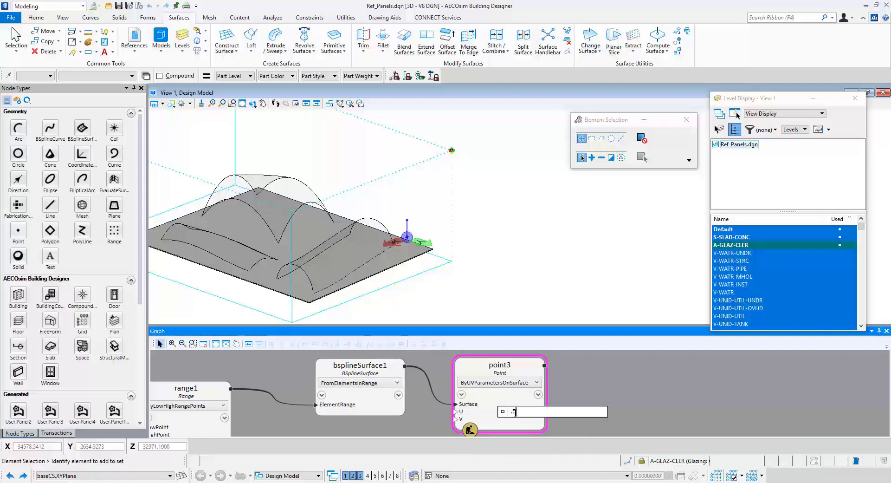
pyautogui.press('Return')
pyautogui.click(463, 420)
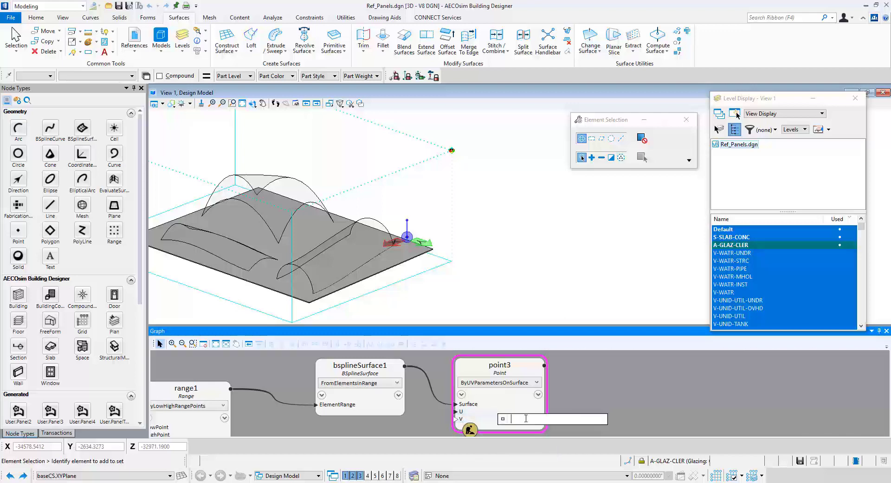
pyautogui.press('Return')
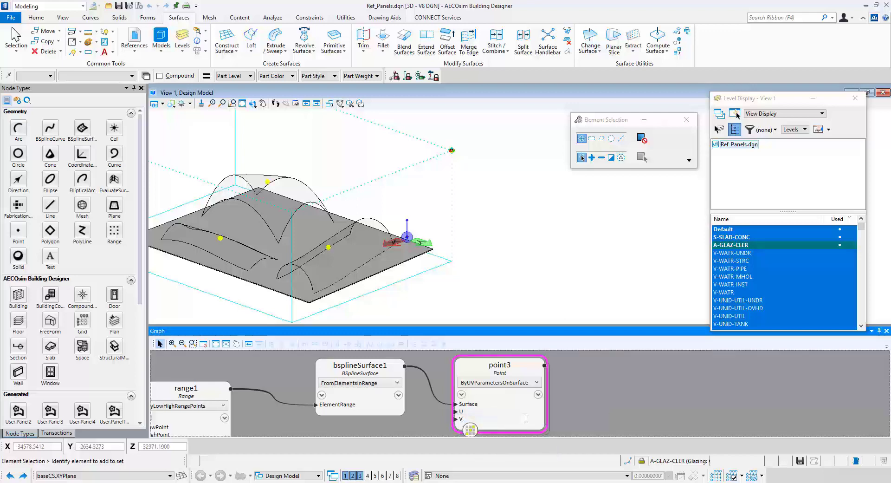
# Replace the surface Point node's U value with a Series expression starting at 0, limited to 1, with increment 0.1.
pyautogui.keyDown('shift'); pyautogui.moveTo(493, 219); pyautogui.dragTo(478, 254, button='middle'); pyautogui.keyUp('shift')
pyautogui.rightClick(477, 254)
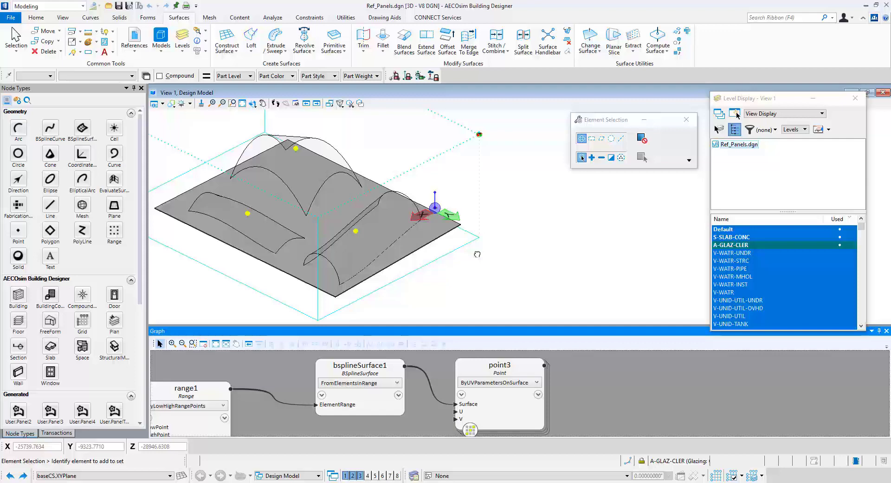
pyautogui.click(515, 411)
pyautogui.write('.5')
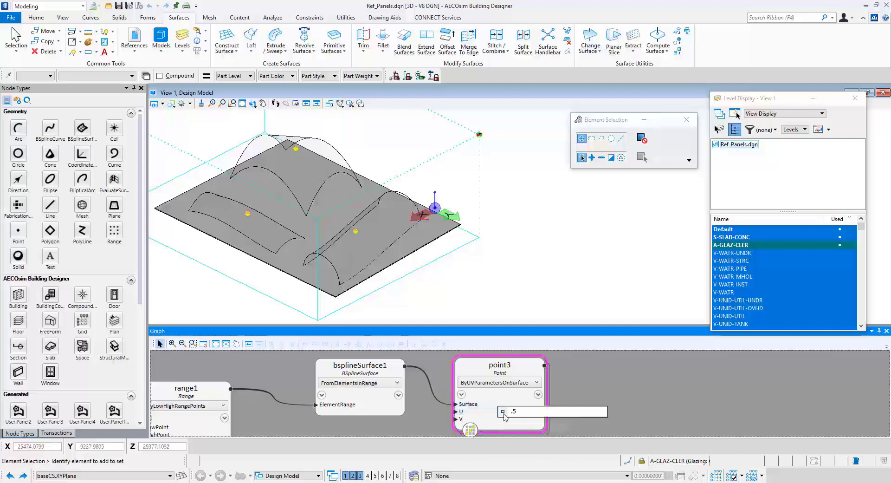
pyautogui.doubleClick(521, 411)
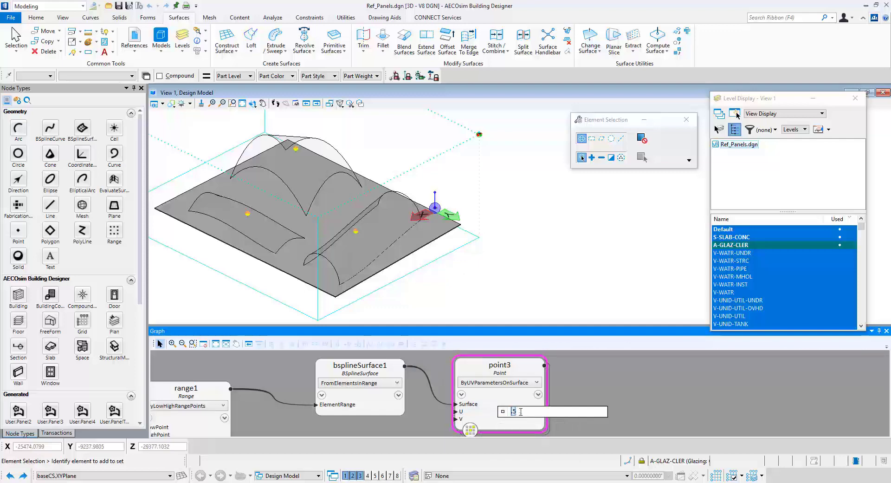
pyautogui.write('Series')
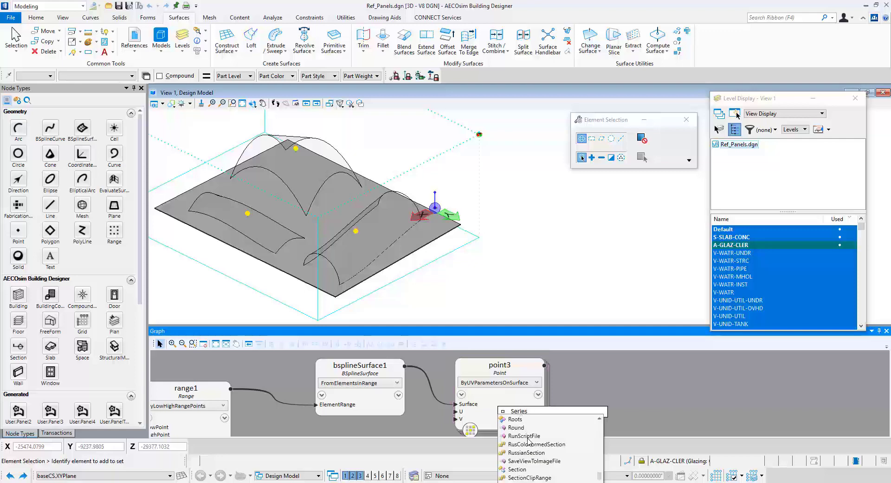
pyautogui.scroll(-1, 528, 440)
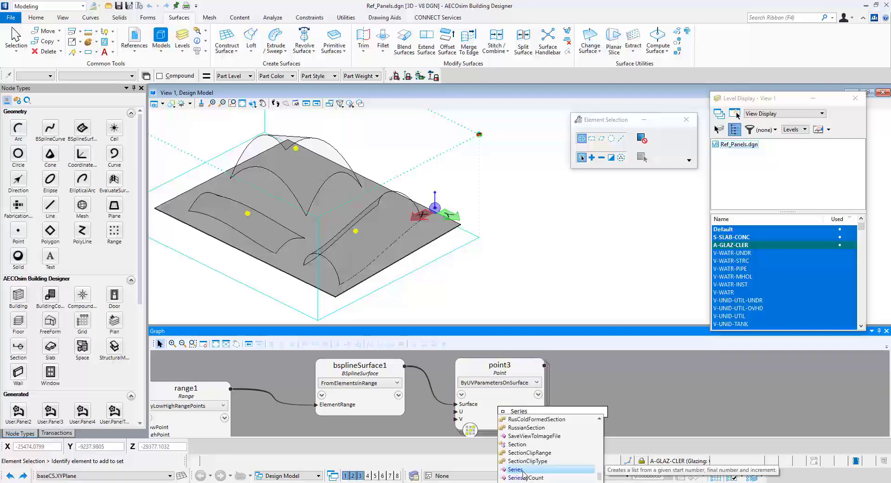
pyautogui.click(530, 412)
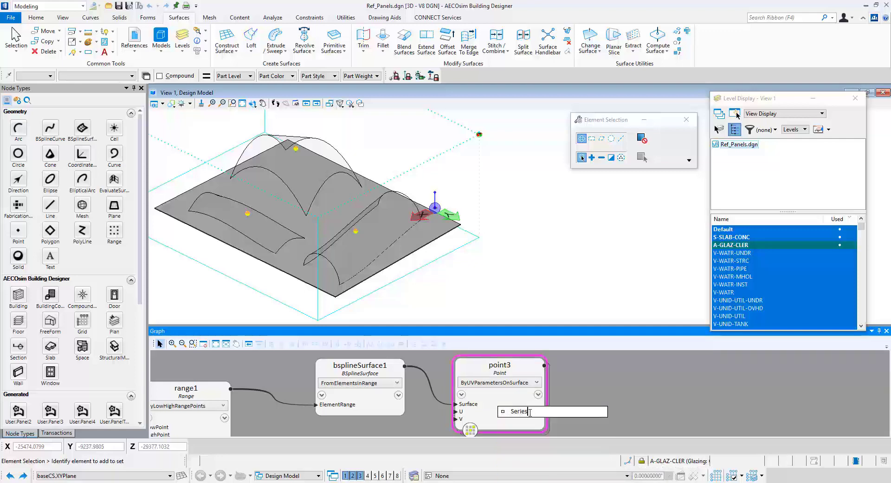
pyautogui.write('(0')
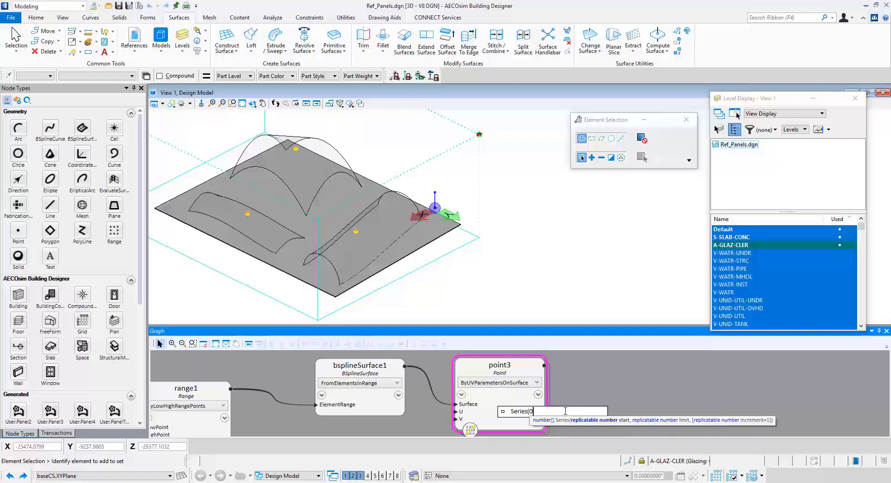
pyautogui.write(',1,')
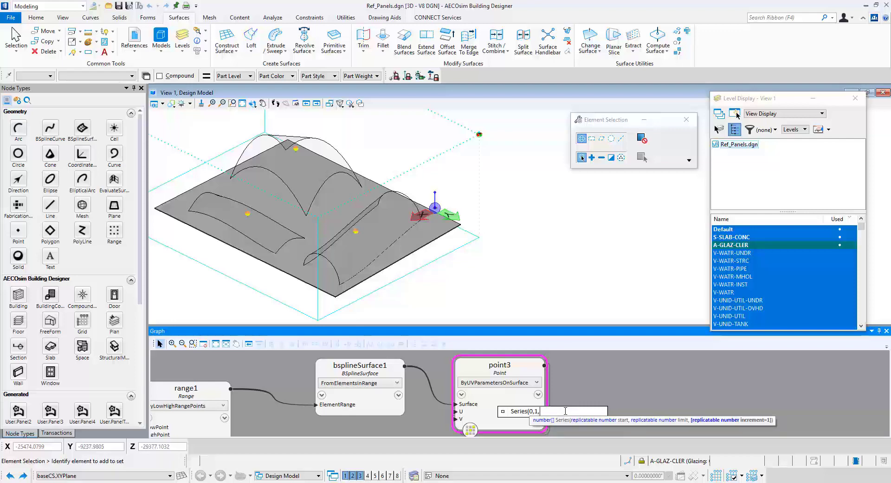
pyautogui.write('0.1')
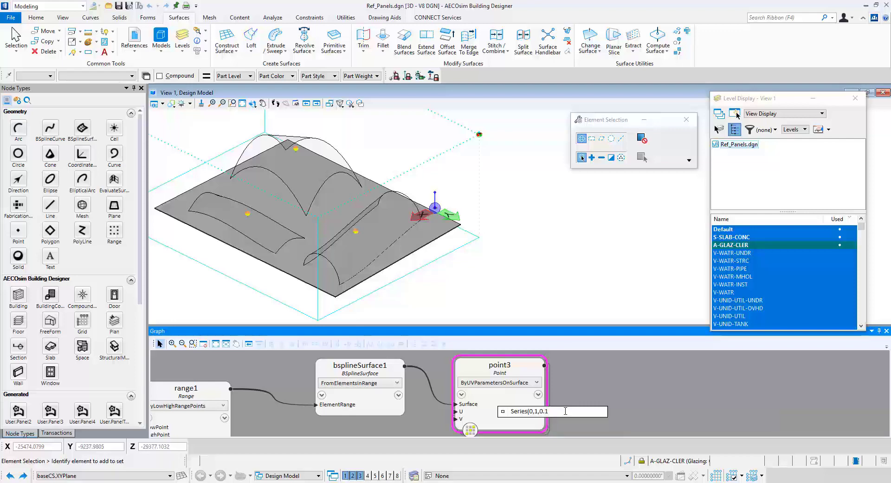
# Copy the Series expression text to the clipboard and commit it as the Point node's U input.
pyautogui.moveTo(565, 411); pyautogui.dragTo(516, 412)
pyautogui.hotkey('ctrl', 'c')
pyautogui.click(559, 411)
pyautogui.press('Return')
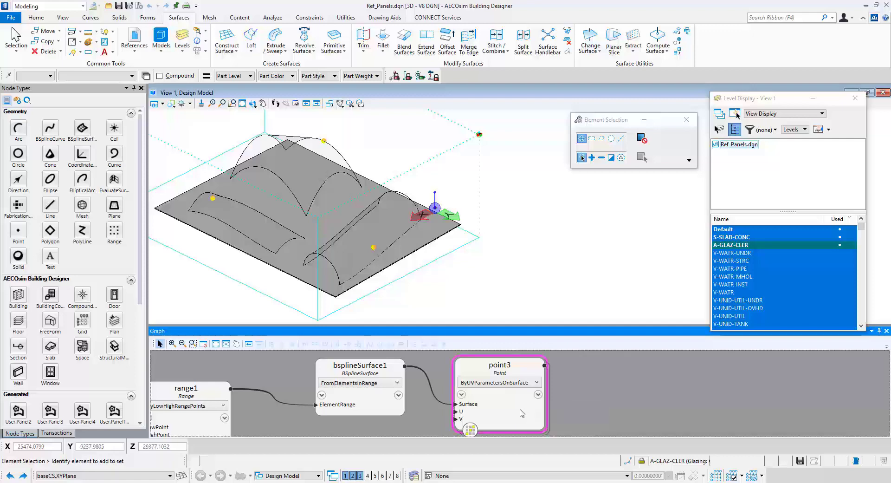
# Paste the copied Series expression into the surface Point node's V input and commit it.
pyautogui.moveTo(468, 422)
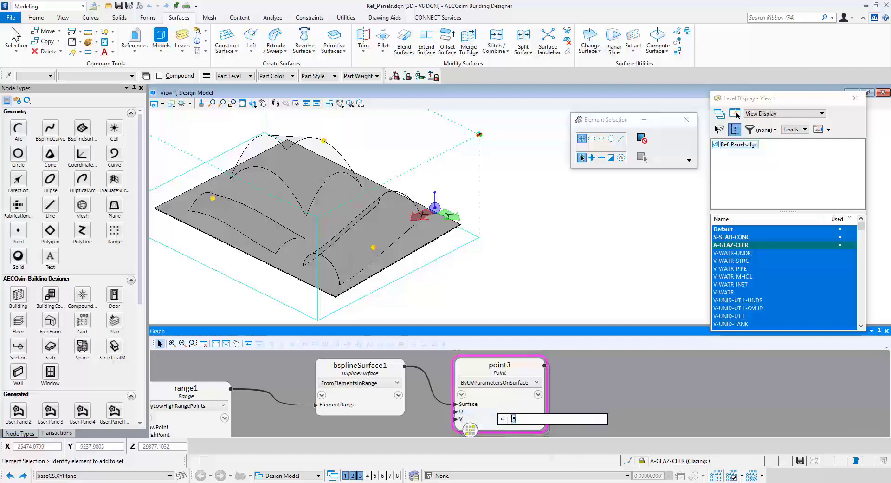
pyautogui.hotkey('ctrl', 'v')
pyautogui.press('Return')
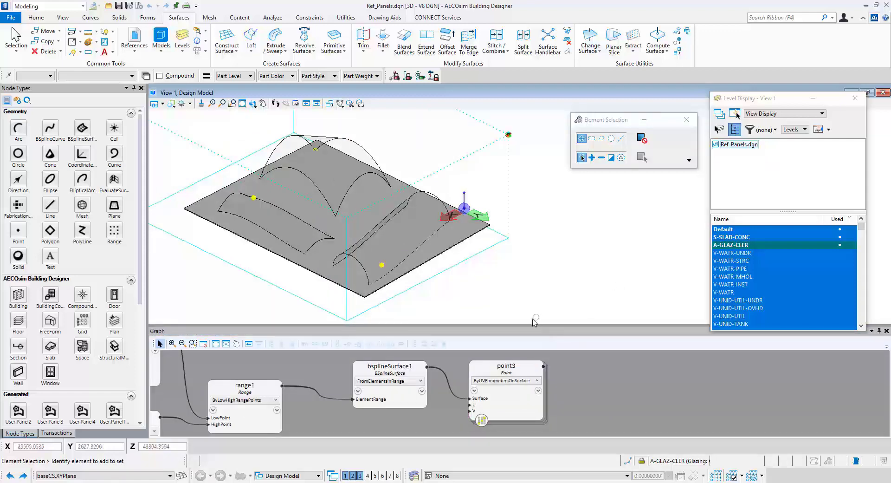
# Expose the Replication input on the surface Point node and set it to AllCombinations.
pyautogui.click(475, 392)
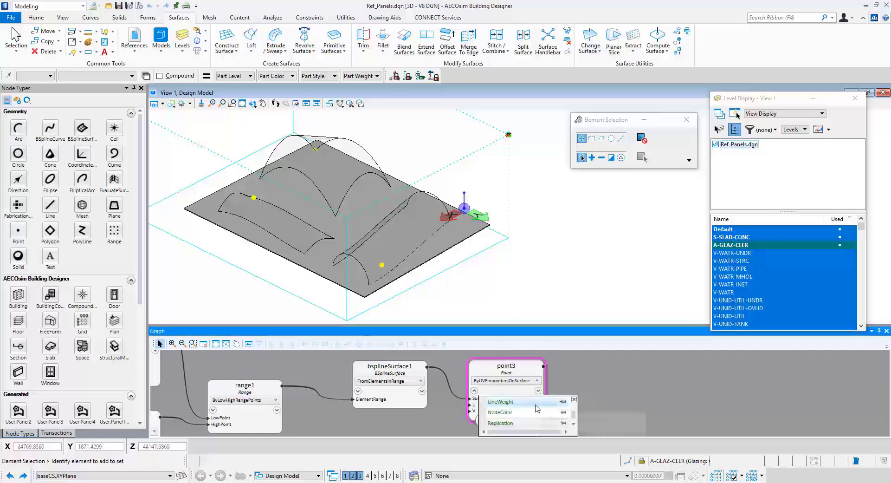
pyautogui.scroll(5, 538, 409)
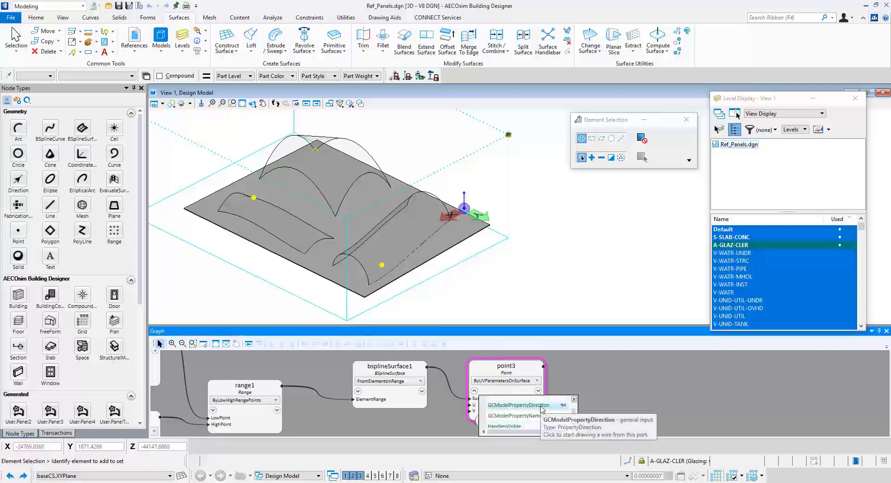
pyautogui.scroll(-4, 542, 409)
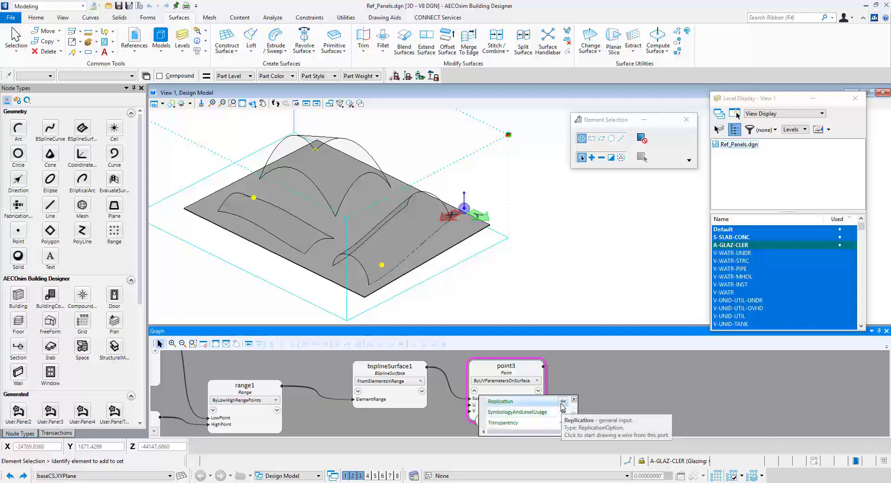
pyautogui.click(563, 401)
pyautogui.click(644, 404)
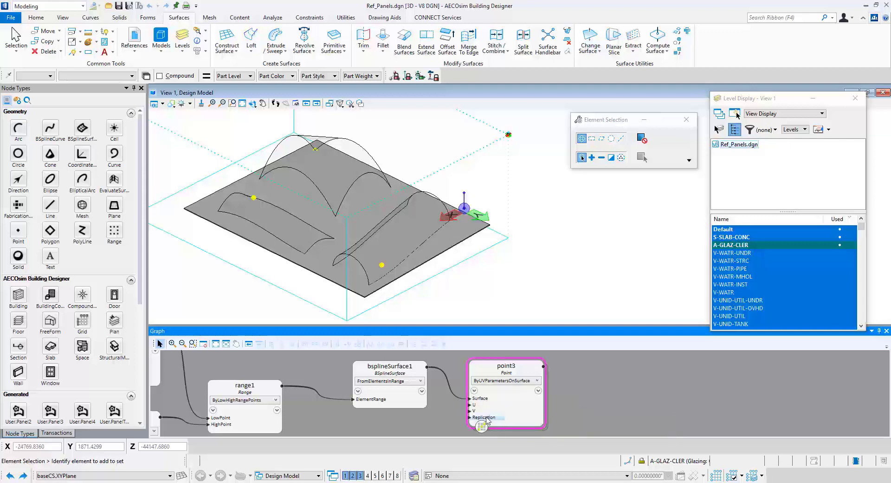
pyautogui.click(570, 418)
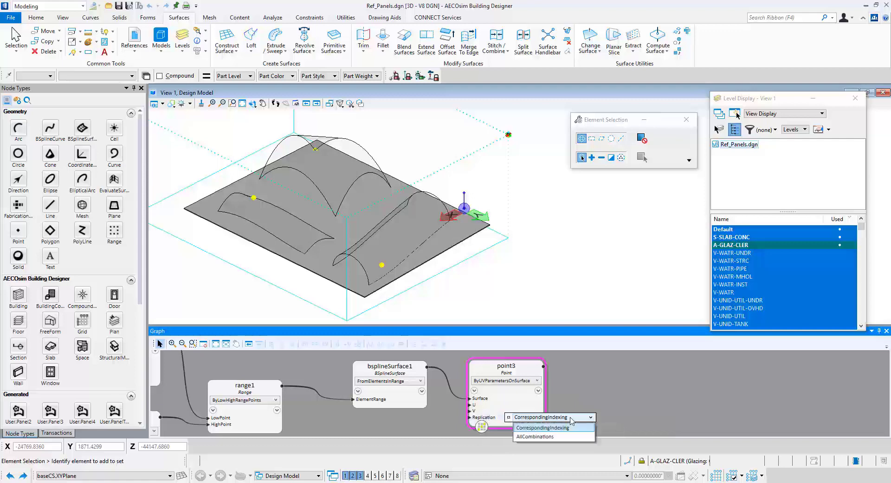
pyautogui.click(549, 437)
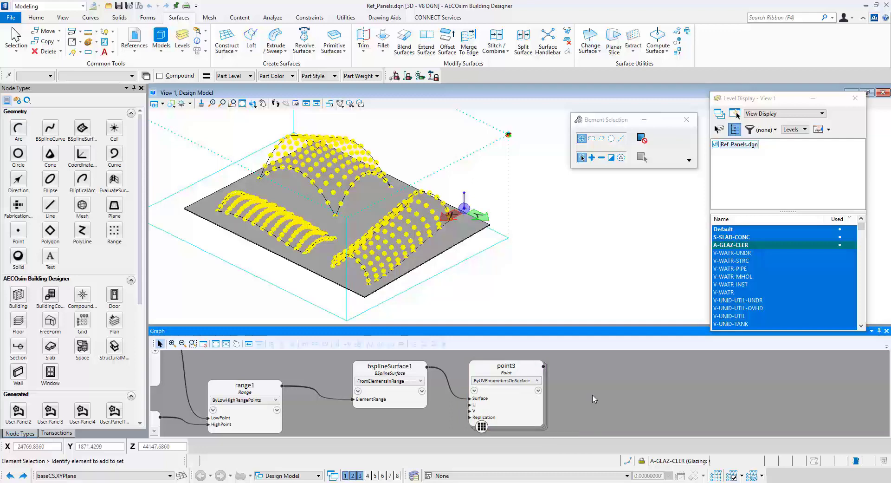
# Add a Polygon node beside the surface Point node and set its technique to ByPointGrid.
pyautogui.scroll(-1, 592, 395)
pyautogui.moveTo(634, 395); pyautogui.dragTo(512, 393, button='middle')
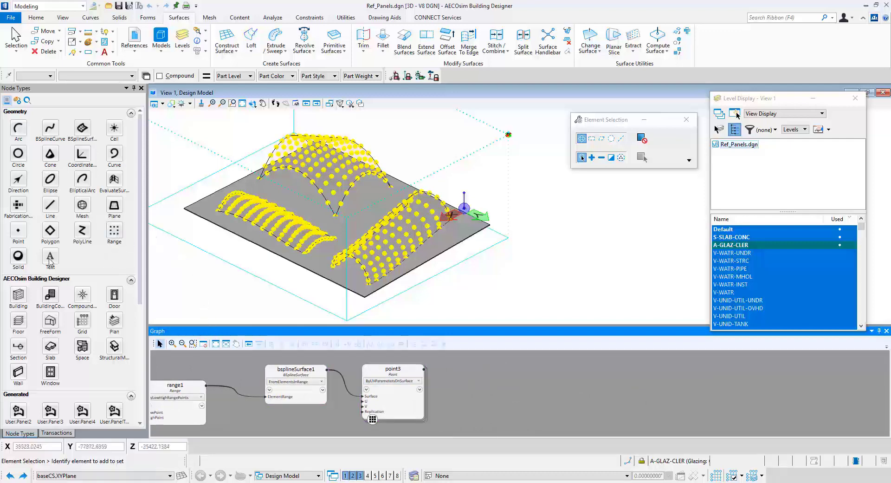
pyautogui.moveTo(49, 229); pyautogui.dragTo(485, 381)
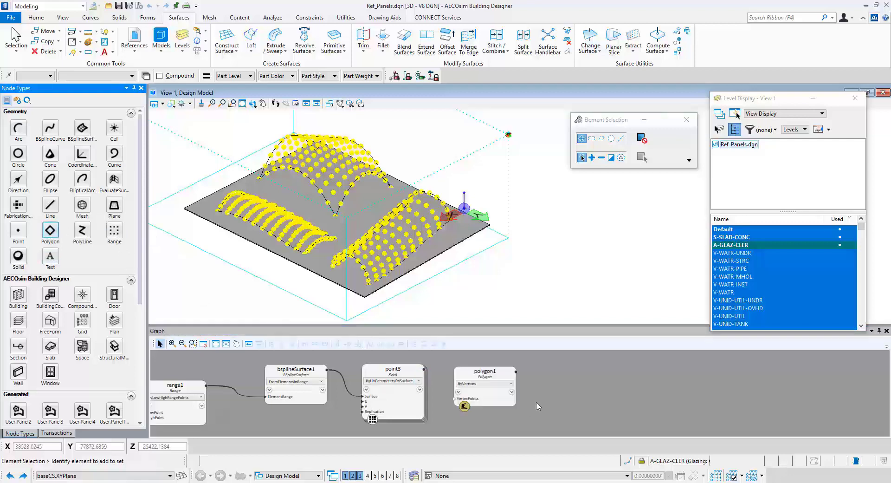
pyautogui.click(486, 385)
pyautogui.click(488, 384)
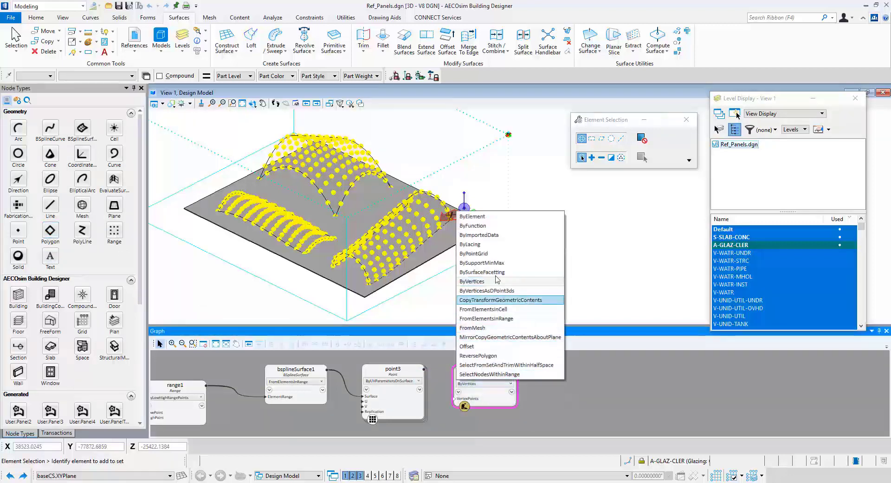
pyautogui.click(479, 253)
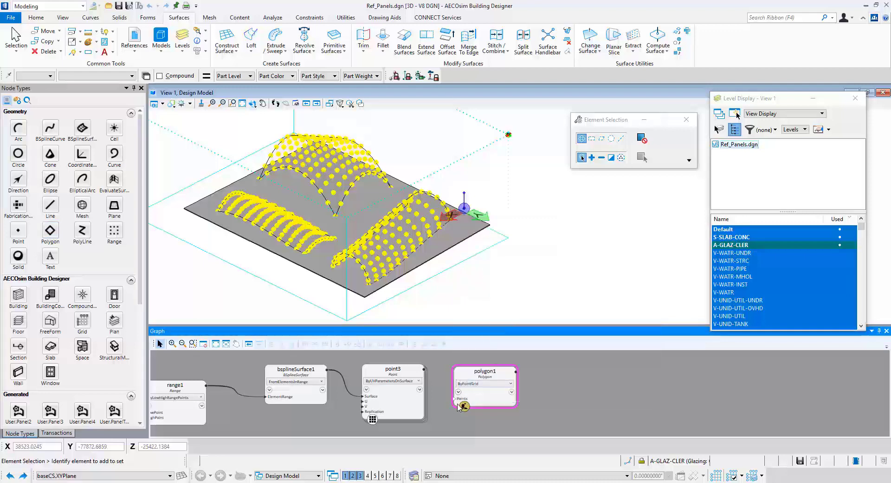
# Connect the surface Point node's output to the Polygon node's Points input and inspect the panels on the vaults.
pyautogui.click(454, 399)
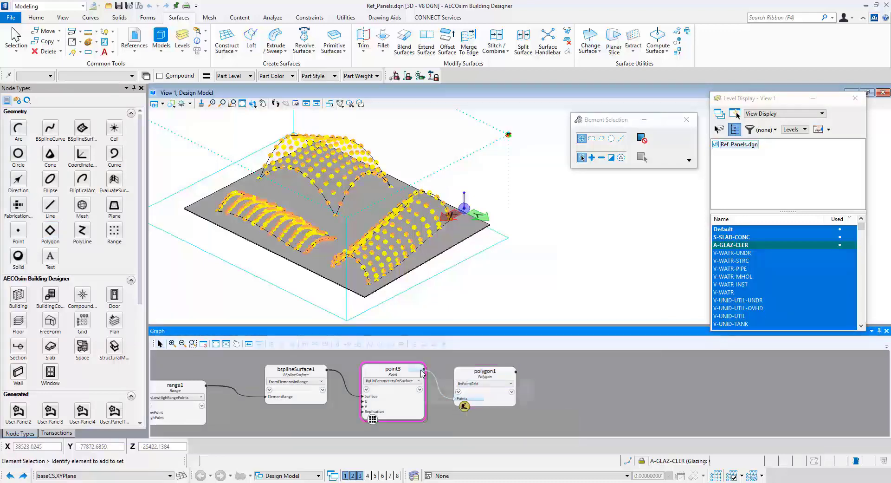
pyautogui.click(423, 369)
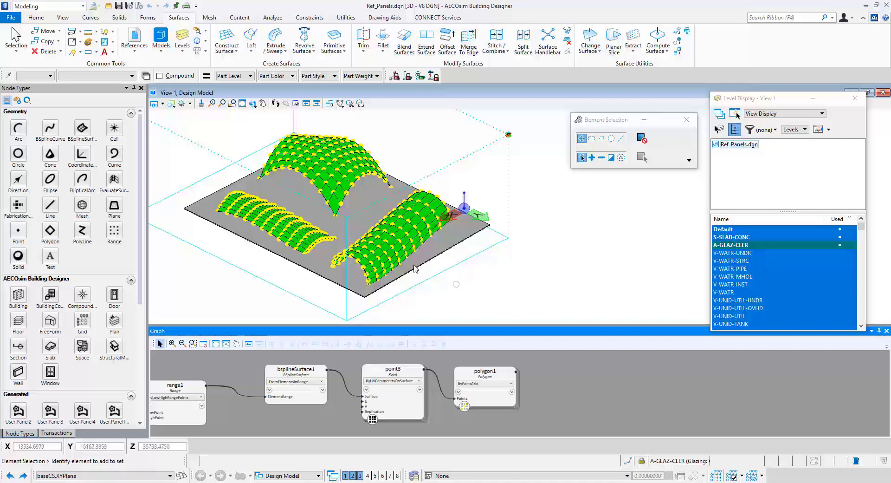
pyautogui.scroll(5, 297, 246)
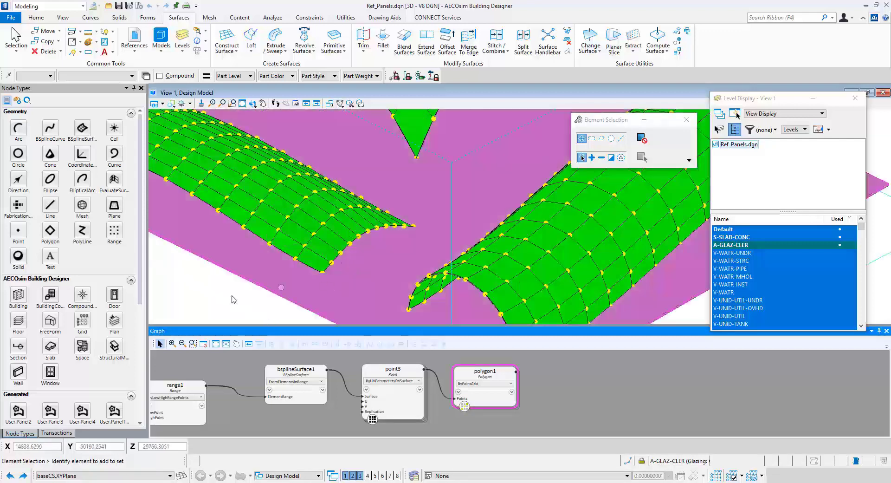
pyautogui.scroll(-5, 248, 306)
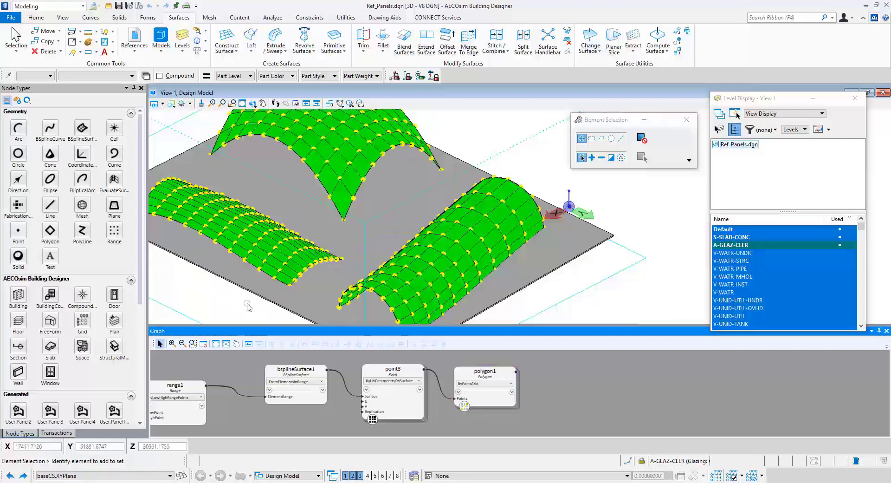
# Expose the Polygon node's FacetOption input, set it to ForcePlanarQuads and inspect the panel joints on the large canopy.
pyautogui.moveTo(500, 395)
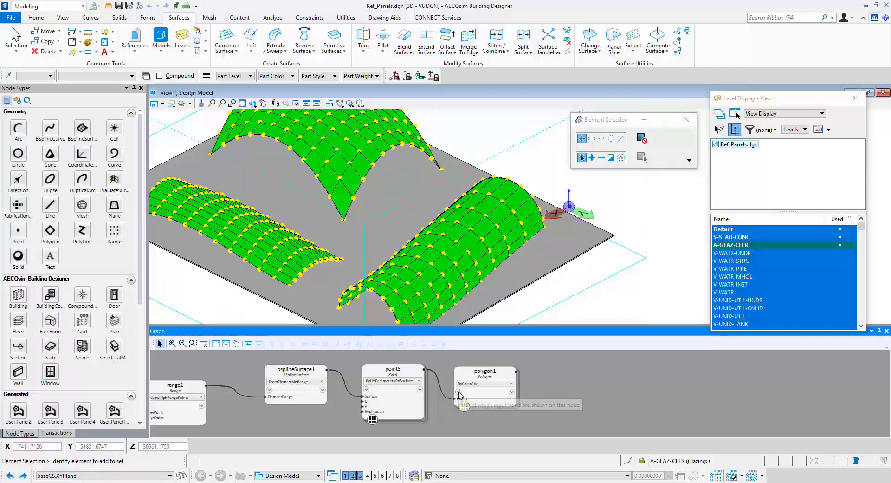
pyautogui.scroll(-1, 527, 417)
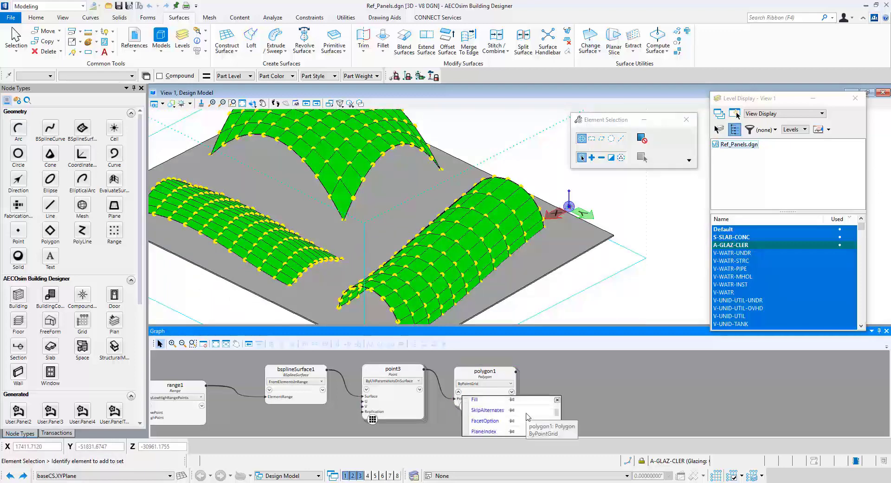
pyautogui.scroll(-2, 515, 408)
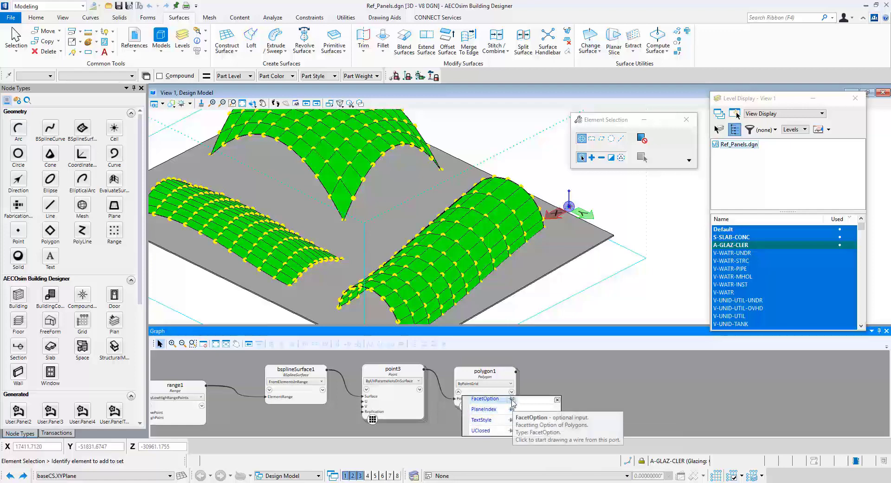
pyautogui.click(485, 399)
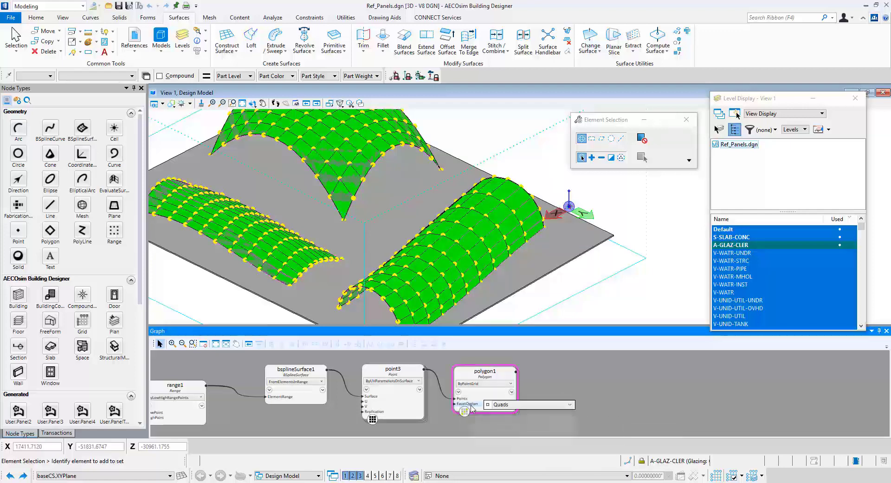
pyautogui.click(510, 405)
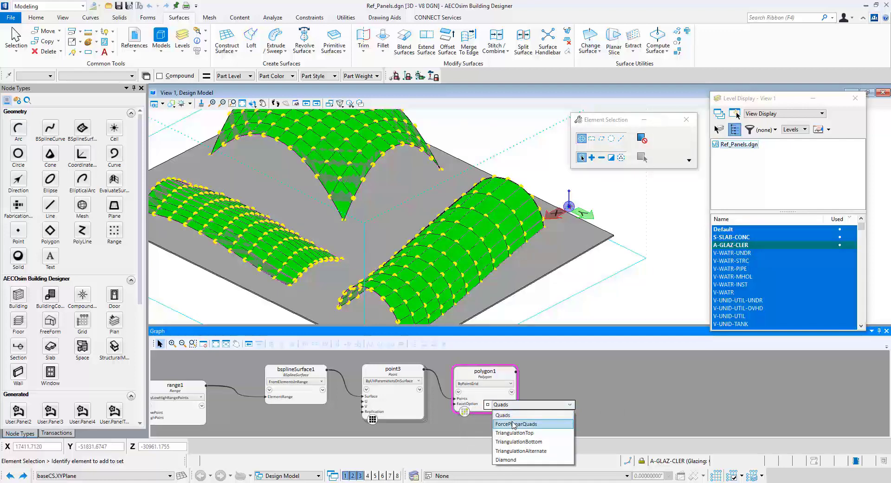
pyautogui.click(514, 424)
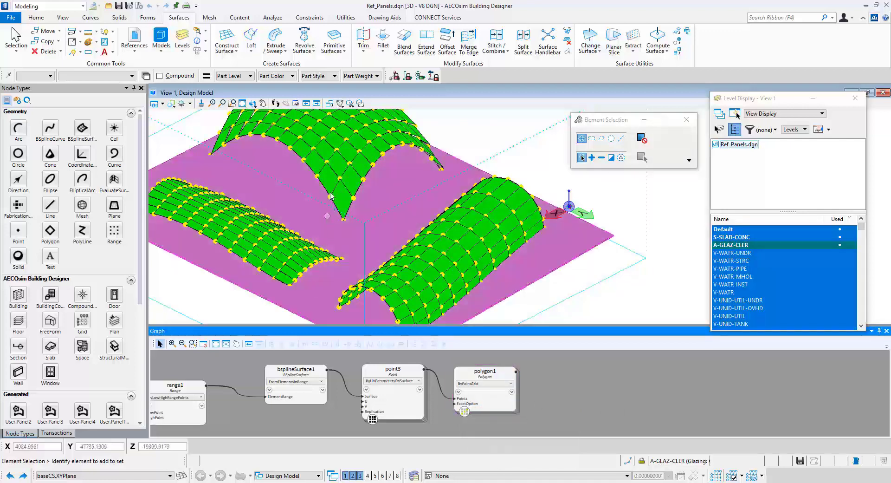
pyautogui.scroll(5, 233, 118)
pyautogui.scroll(-5, 233, 118)
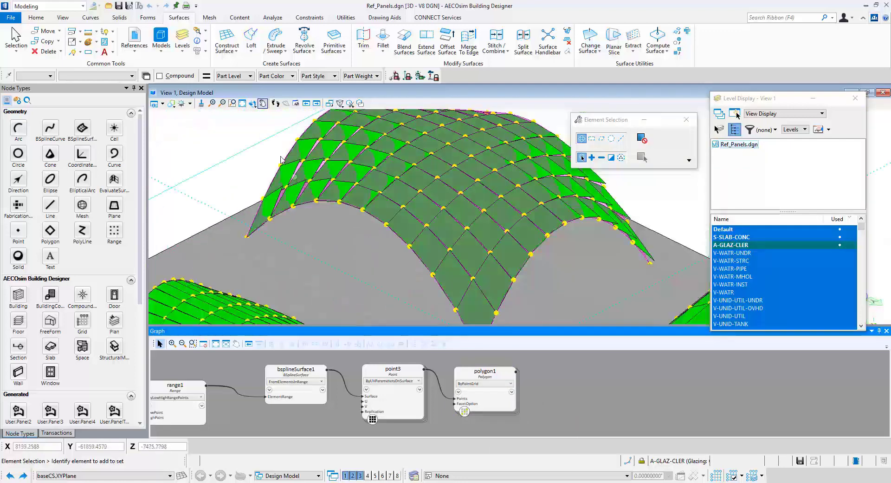
pyautogui.scroll(4, 355, 161)
pyautogui.scroll(-4, 355, 161)
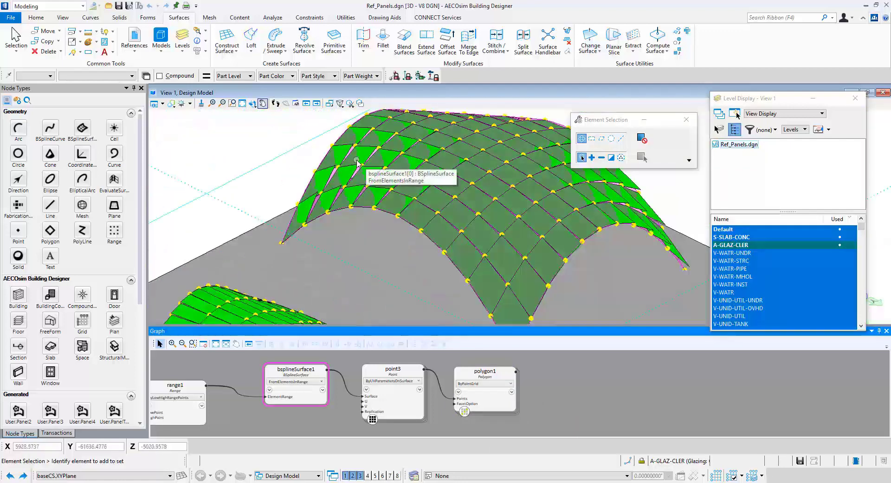
pyautogui.scroll(-2, 357, 163)
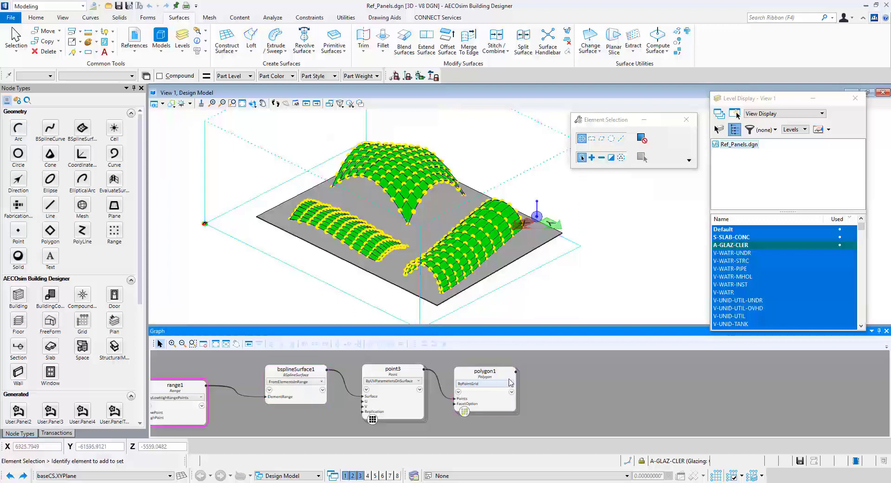
# Turn off visibility for the BSplineSurface node and the surface Point node together.
pyautogui.scroll(-1, 596, 394)
pyautogui.scroll(-1, 595, 394)
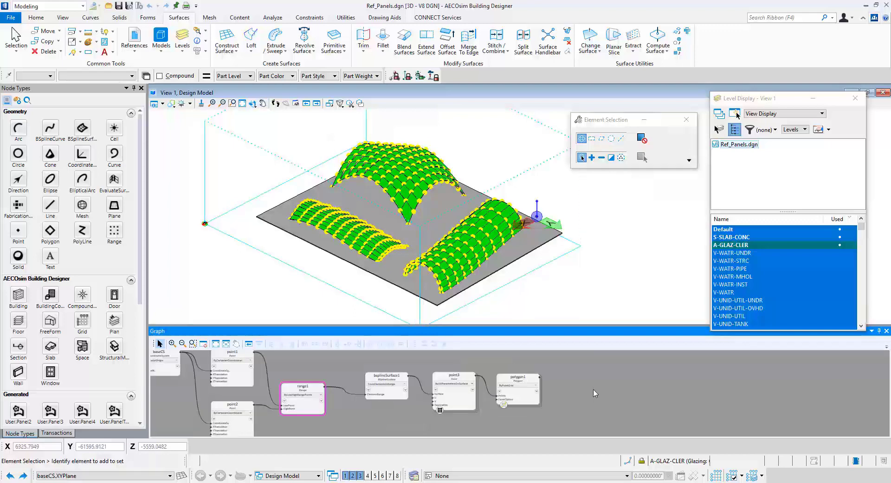
pyautogui.moveTo(490, 358); pyautogui.dragTo(349, 440)
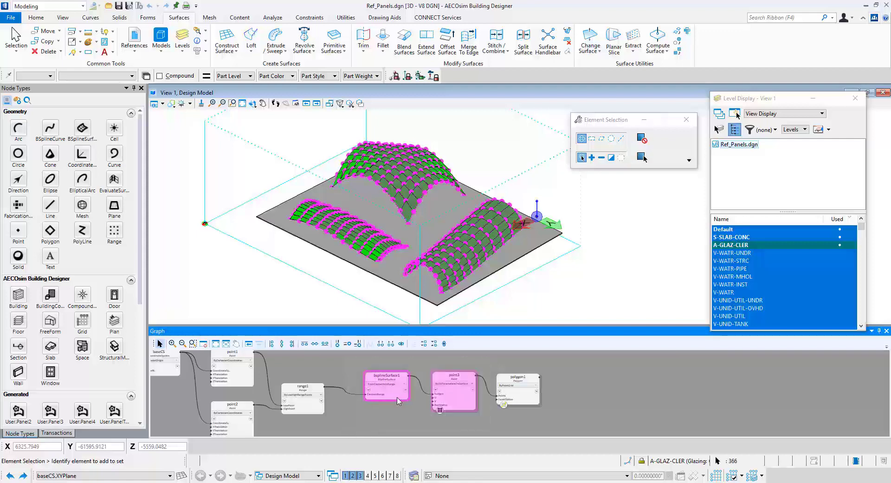
pyautogui.rightClick(398, 401)
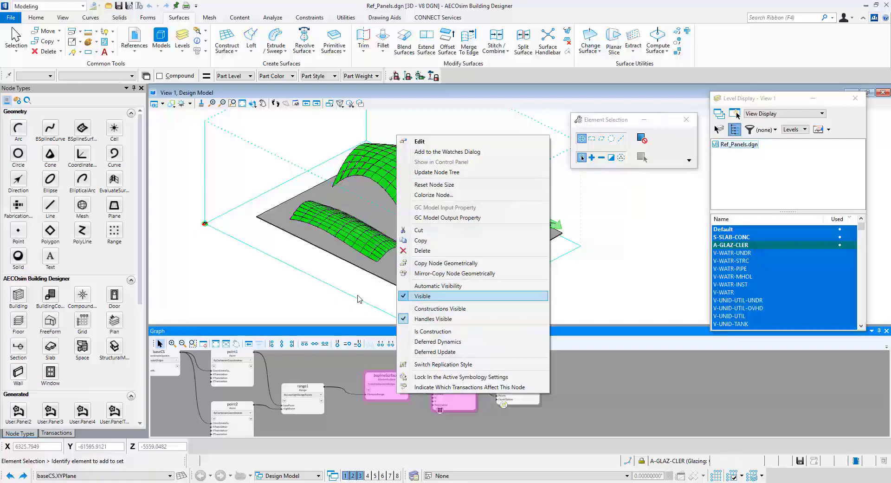
pyautogui.click(359, 299)
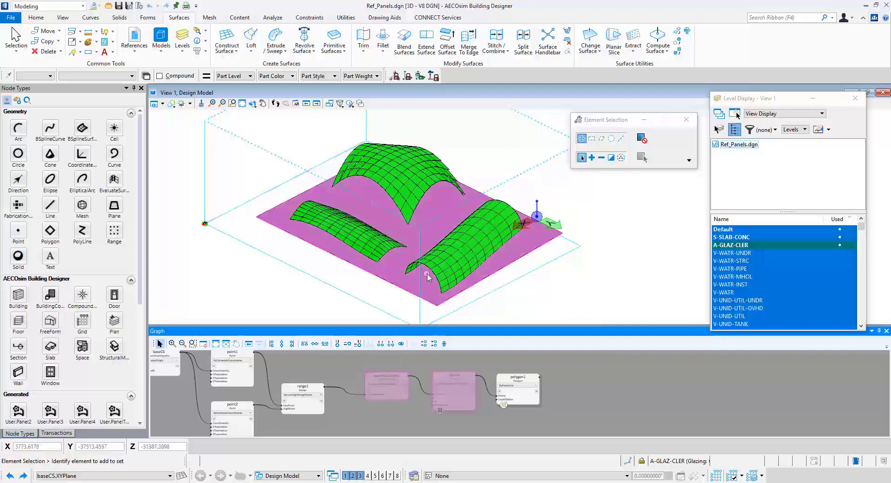
# Select the small vault's source surface and raise the near edge control point of its inner side by about 4750.
pyautogui.scroll(4, 427, 275)
pyautogui.scroll(-5, 344, 219)
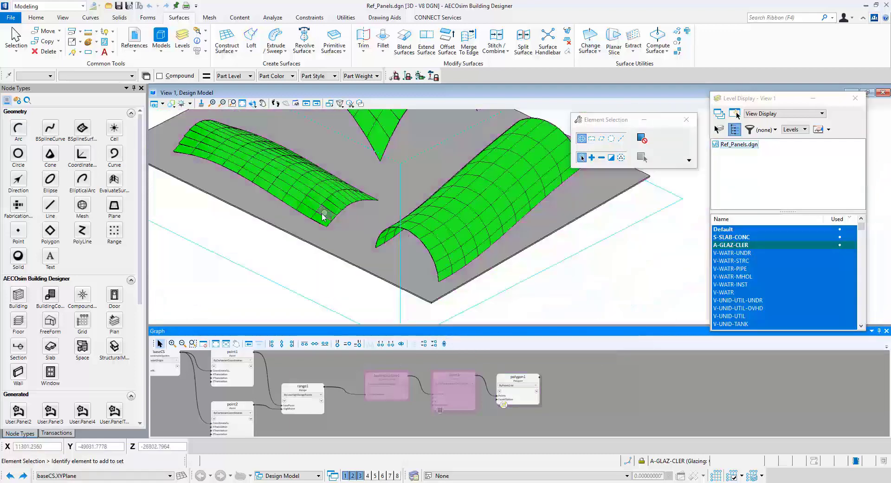
pyautogui.scroll(3, 320, 211)
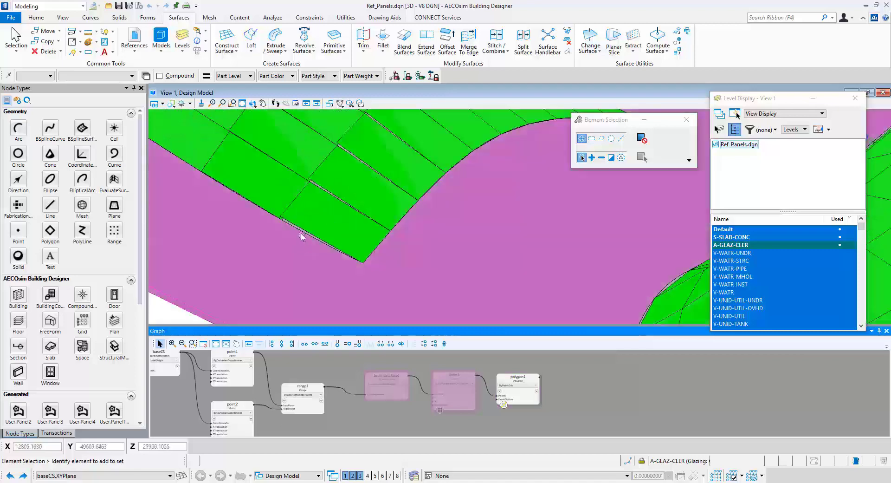
pyautogui.click(302, 232)
pyautogui.scroll(-2, 339, 273)
pyautogui.scroll(-4, 340, 274)
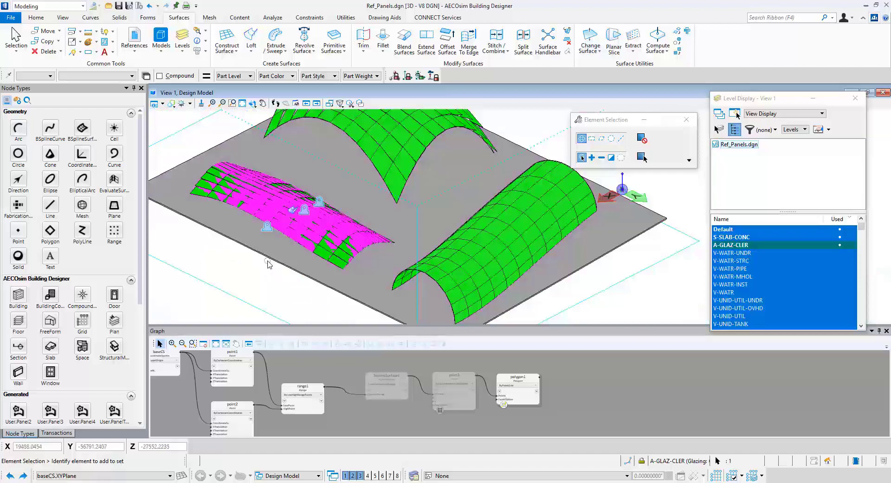
pyautogui.keyDown('shift'); pyautogui.moveTo(460, 263); pyautogui.dragTo(428, 249, button='middle'); pyautogui.keyUp('shift')
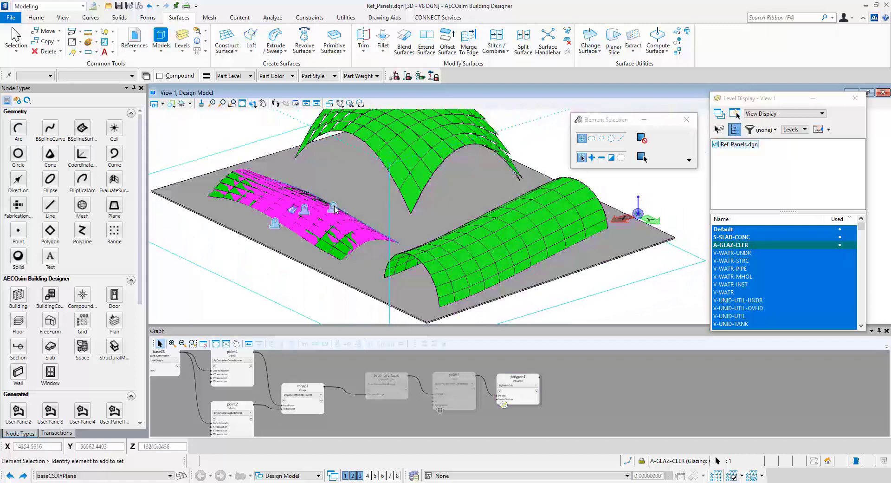
pyautogui.click(355, 222)
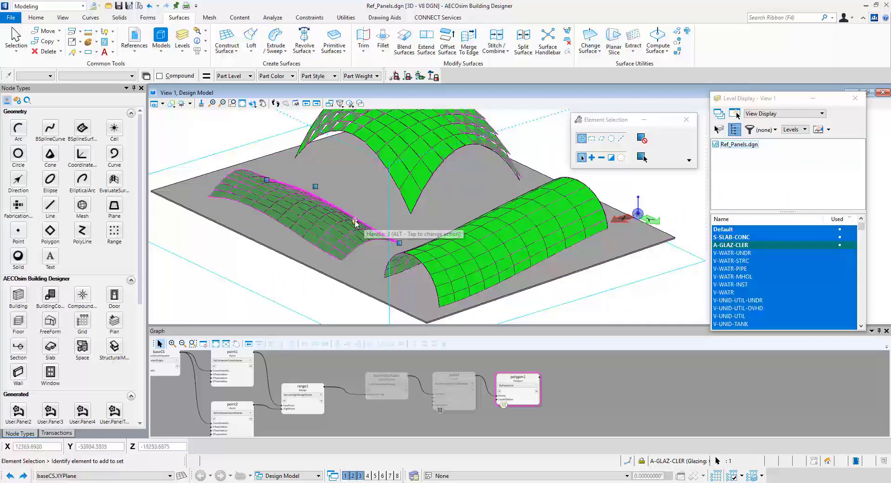
pyautogui.click(355, 222)
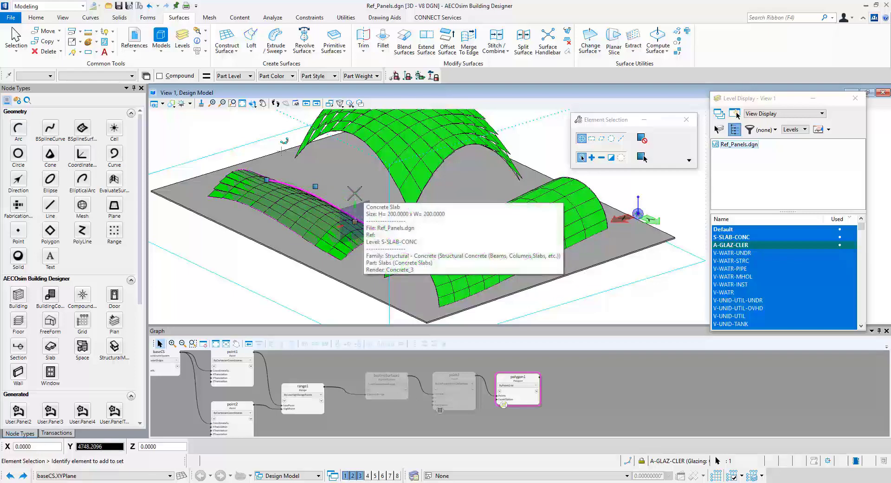
pyautogui.click(354, 193)
pyautogui.click(258, 273)
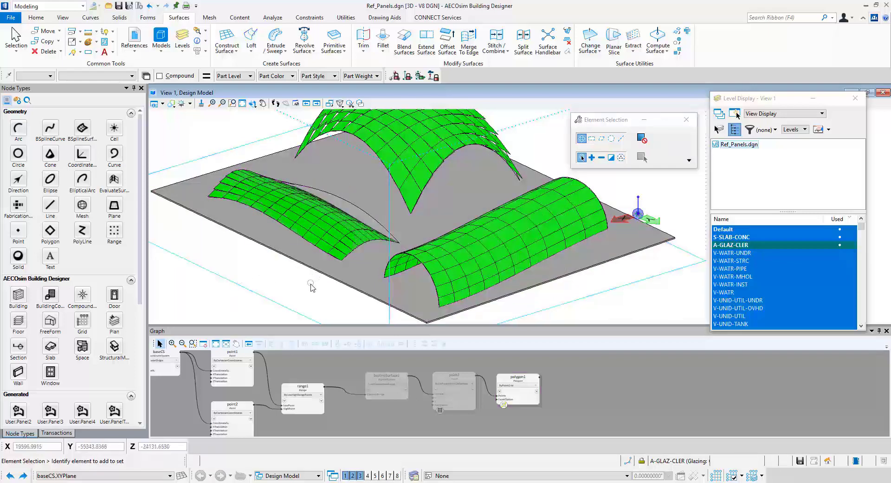
# Switch to the Computational Design workflow and update the model so the panels follow the reshaped small vault.
pyautogui.keyDown('shift'); pyautogui.moveTo(323, 288); pyautogui.dragTo(371, 304, button='middle'); pyautogui.keyUp('shift')
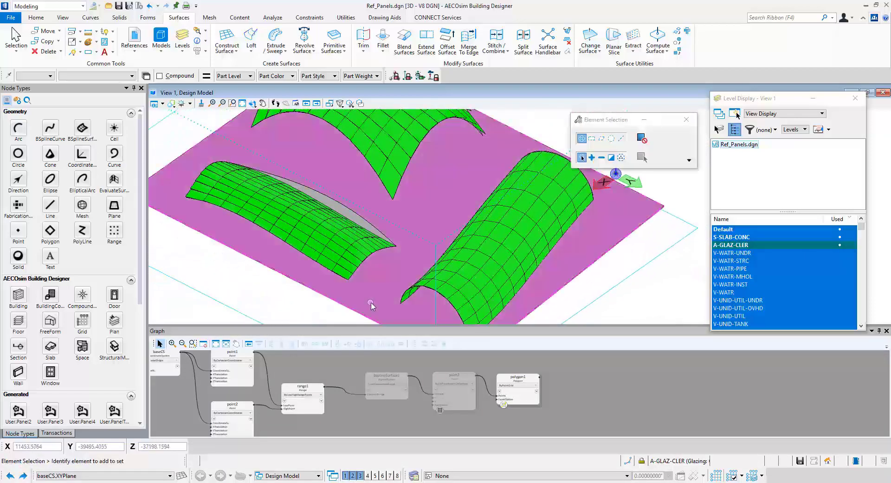
pyautogui.scroll(-3, 371, 303)
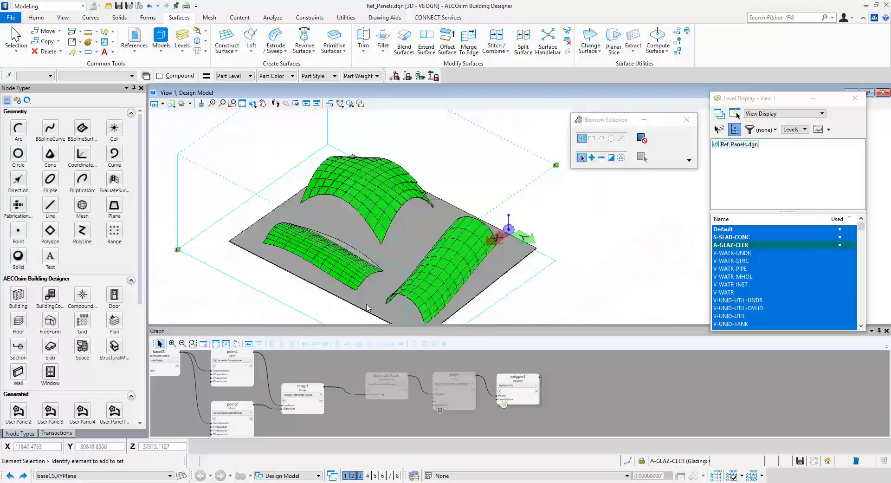
pyautogui.click(23, 6)
pyautogui.click(51, 27)
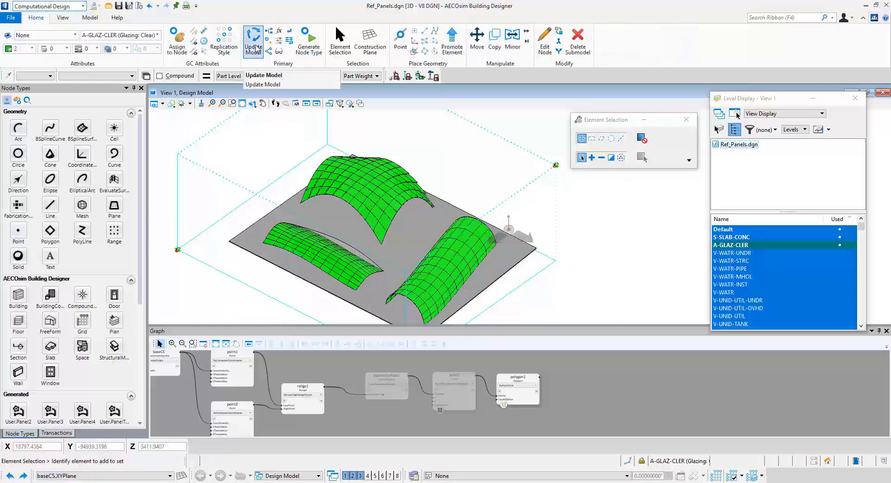
pyautogui.scroll(5, 347, 250)
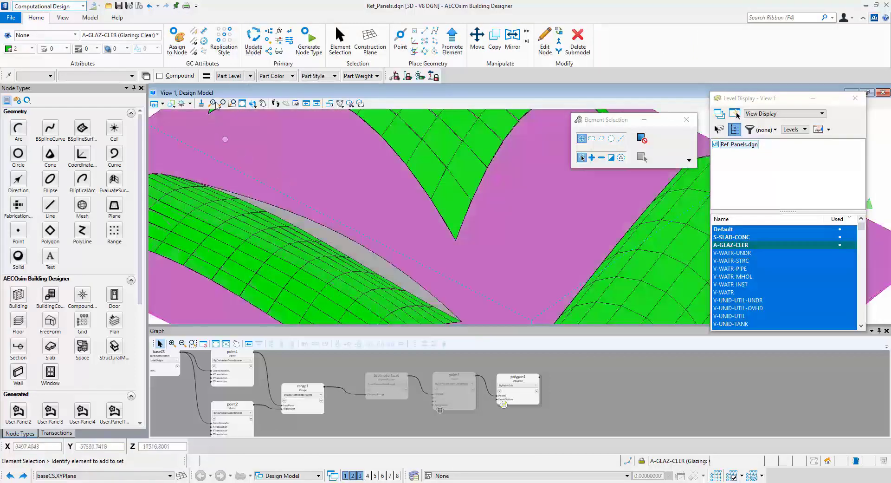
pyautogui.click(249, 37)
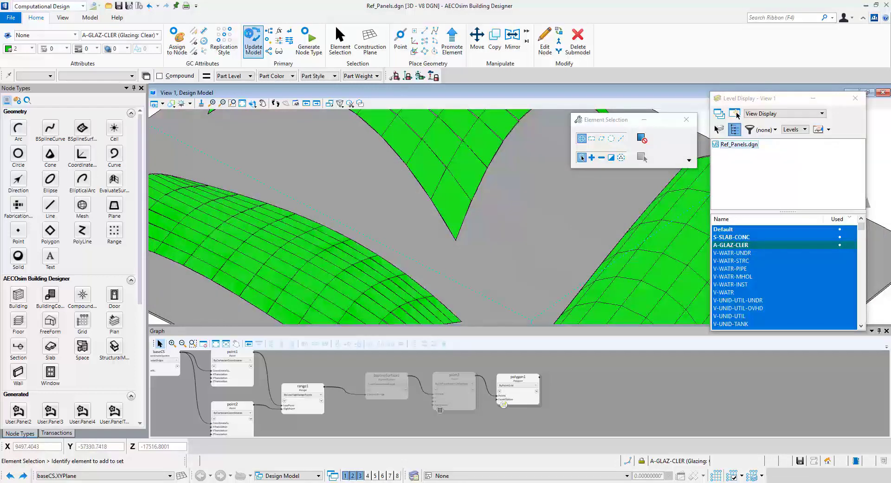
pyautogui.scroll(-5, 397, 224)
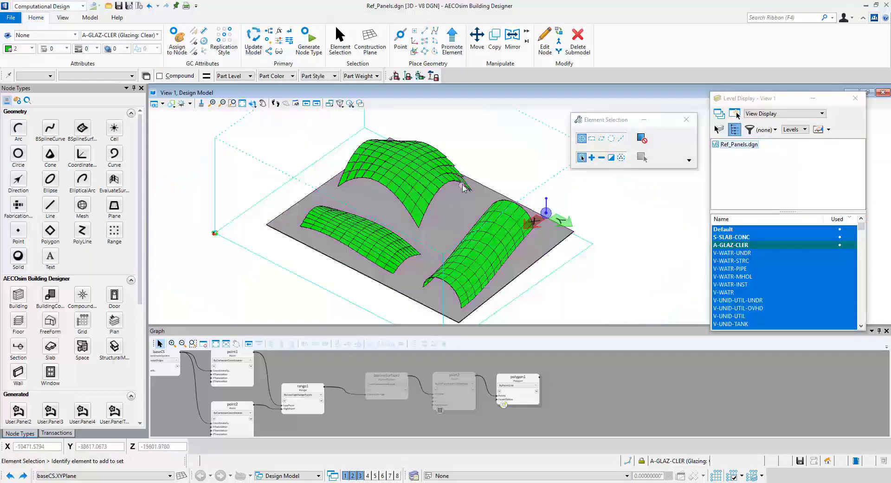
# Raise the front corner control point of the large canopy's source surface and update the model.
pyautogui.scroll(5, 463, 187)
pyautogui.click(411, 229)
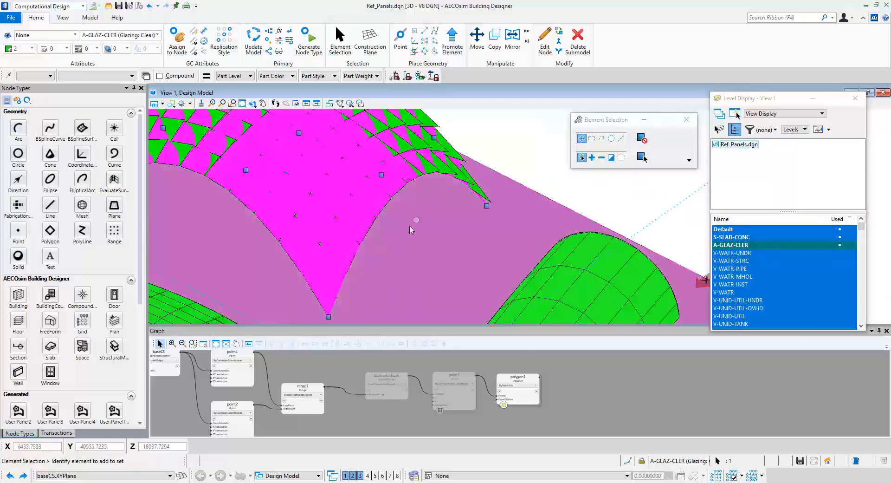
pyautogui.scroll(-4, 410, 229)
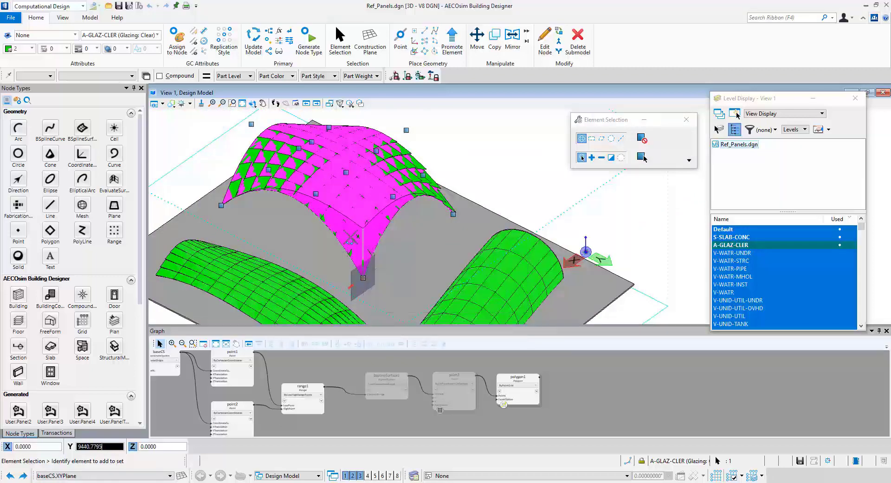
pyautogui.click(487, 194)
pyautogui.keyDown('shift'); pyautogui.moveTo(516, 249); pyautogui.dragTo(418, 200, button='middle'); pyautogui.keyUp('shift')
pyautogui.press('Escape')
pyautogui.click(254, 42)
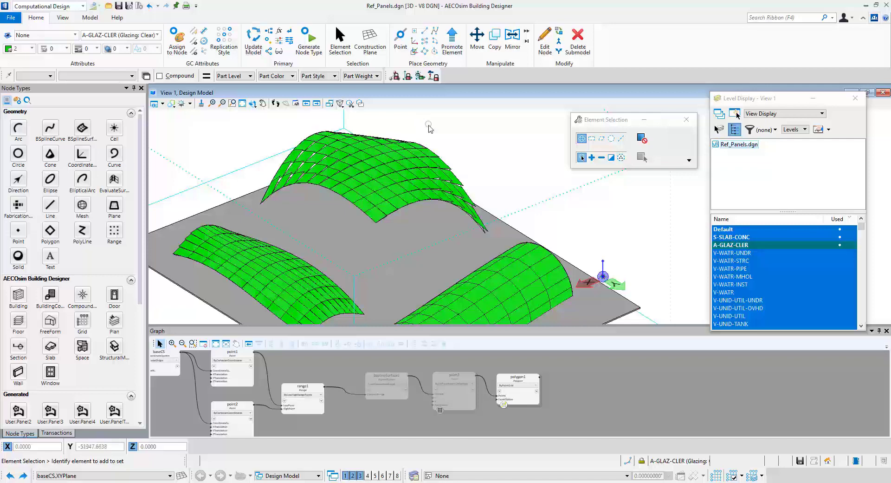
pyautogui.scroll(-2, 429, 128)
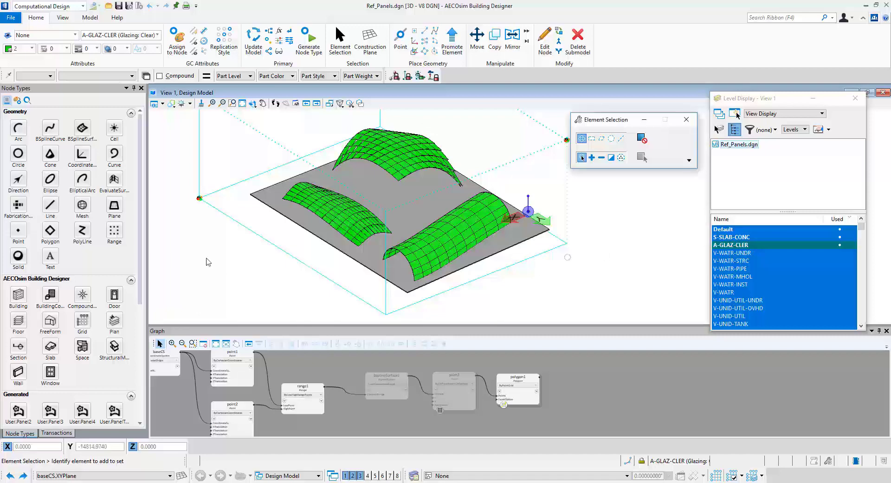
# Add a generated User.Panel4 node to the graph beside the Polygon node.
pyautogui.scroll(-5, 110, 269)
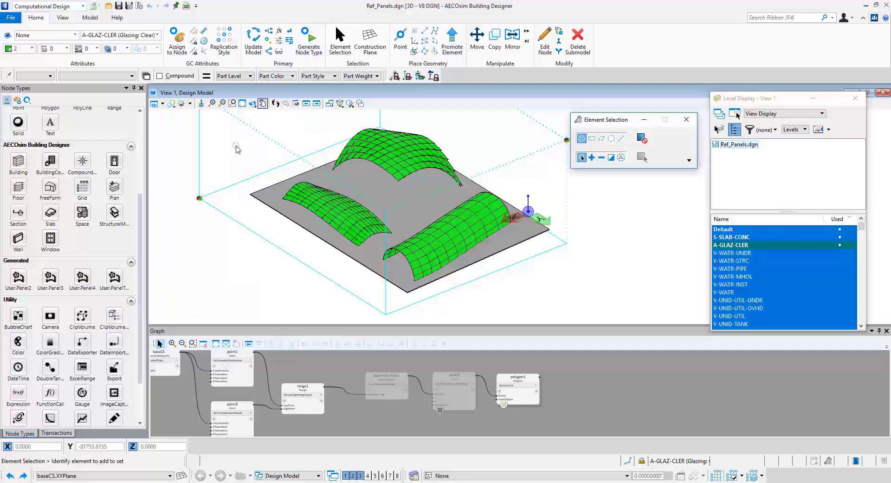
pyautogui.moveTo(82, 278); pyautogui.dragTo(591, 383)
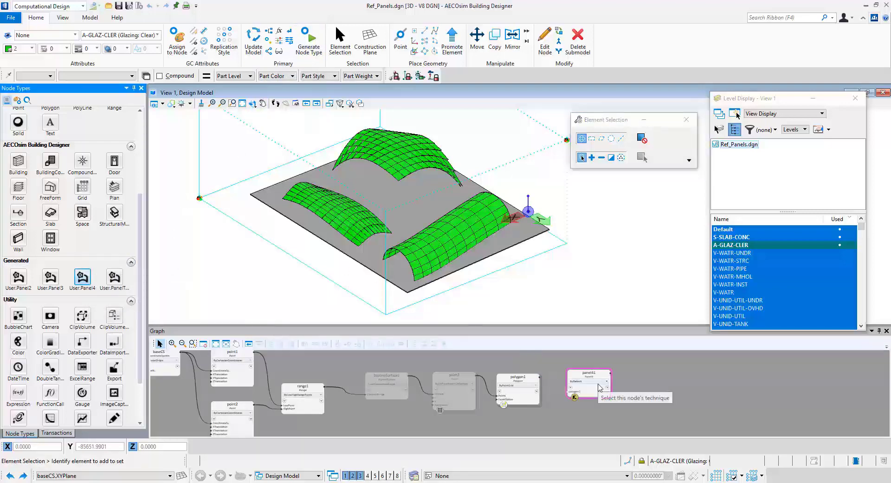
pyautogui.scroll(2, 640, 386)
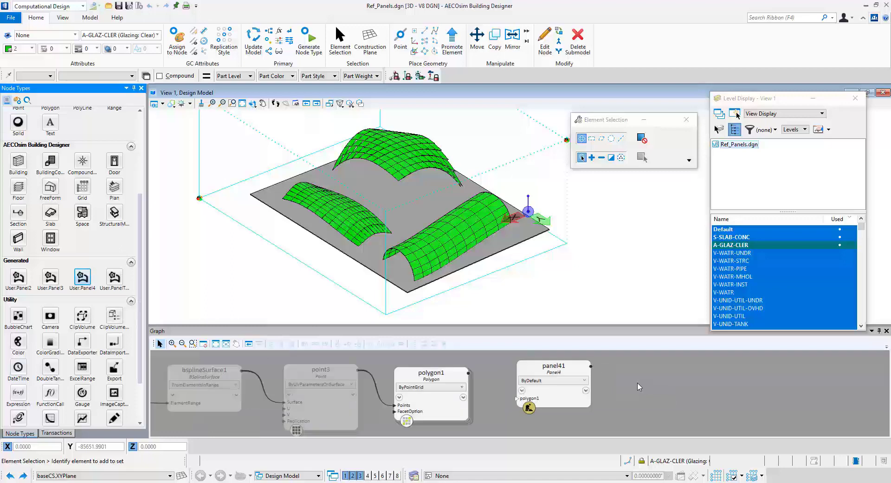
# Expose the Panel4 node's expression2 and expression3 inputs and connect the Polygon node's output to its polygon1 input.
pyautogui.click(523, 398)
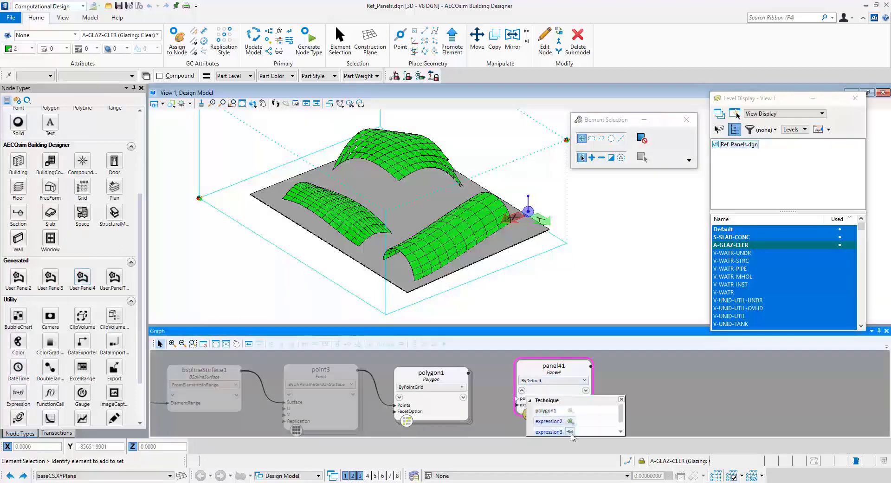
pyautogui.click(665, 419)
pyautogui.click(539, 410)
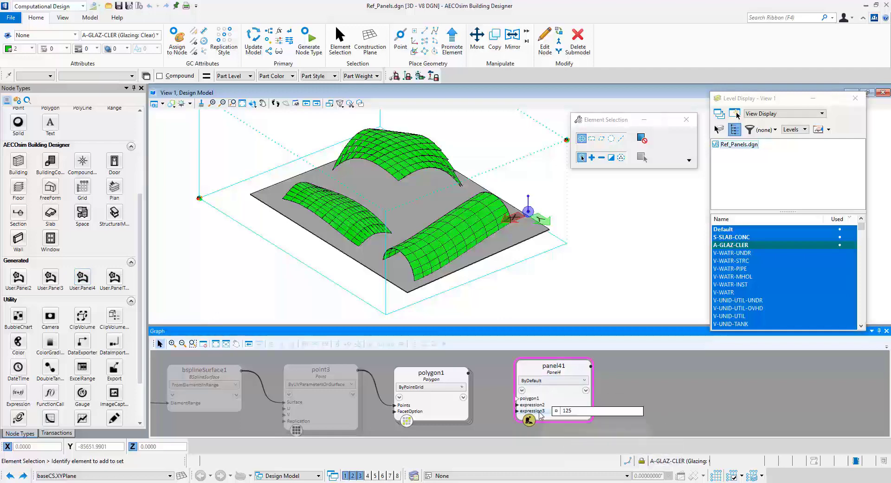
pyautogui.click(538, 405)
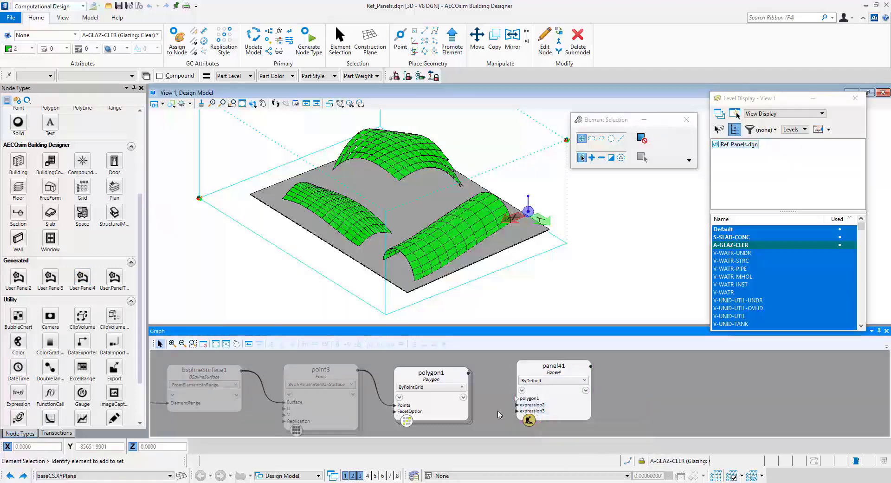
pyautogui.click(517, 399)
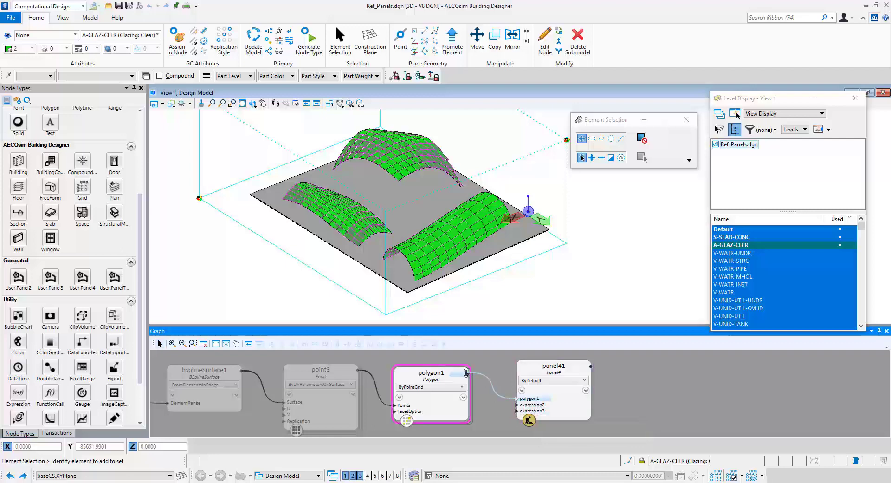
pyautogui.click(466, 372)
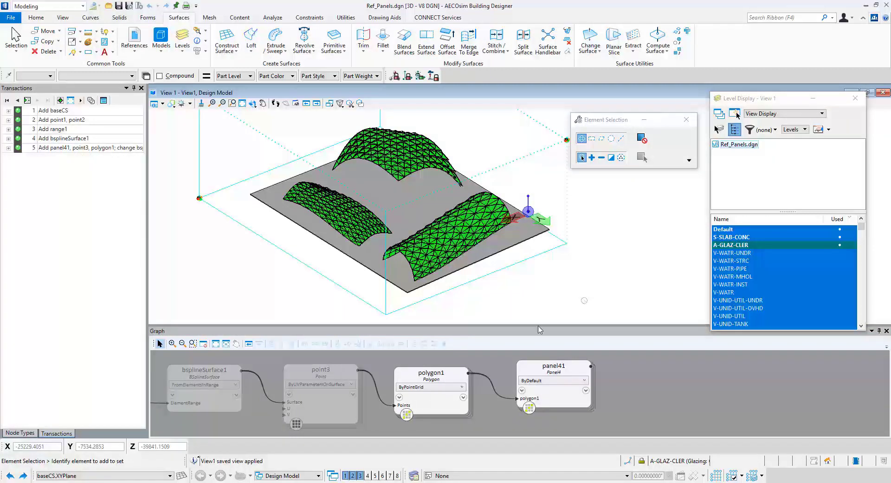
# Turn off visibility for the Polygon node and turn on the camera to show the model in perspective.
pyautogui.rightClick(449, 406)
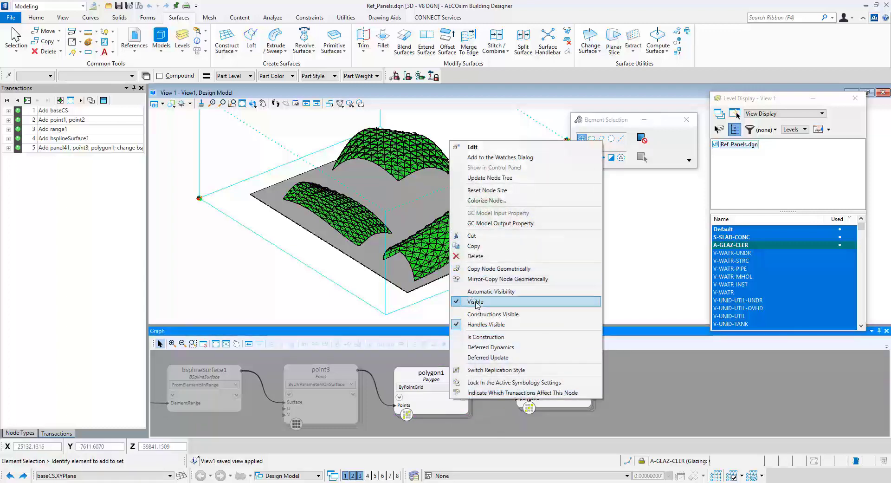
pyautogui.click(476, 303)
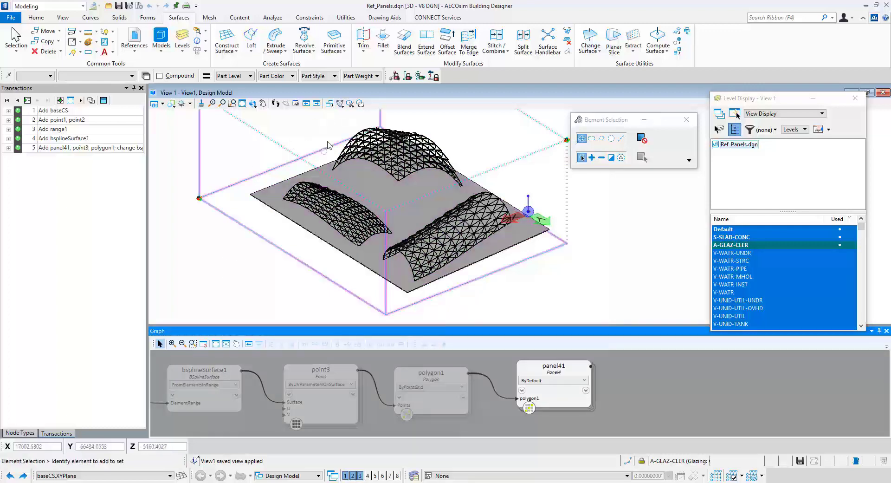
pyautogui.click(341, 104)
pyautogui.click(344, 124)
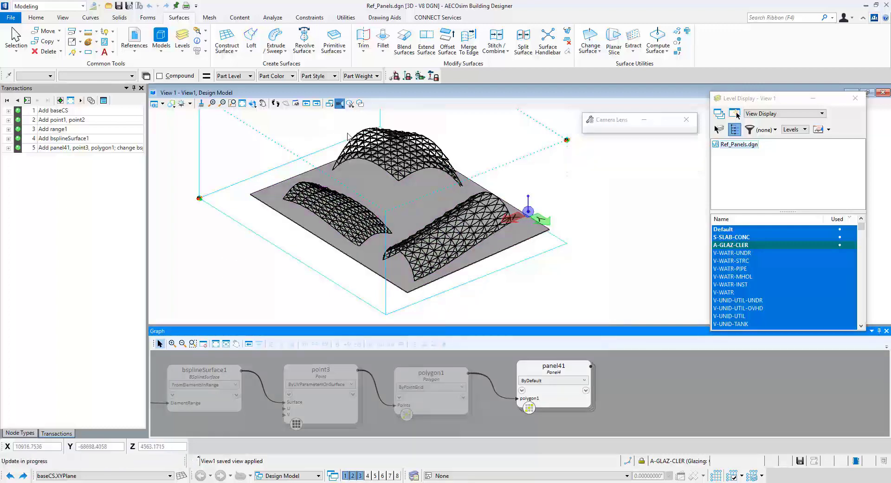
# Inspect the Panel4 framing on the vaults and canopy in perspective, looking closely at the struts and their joints.
pyautogui.scroll(6, 500, 232)
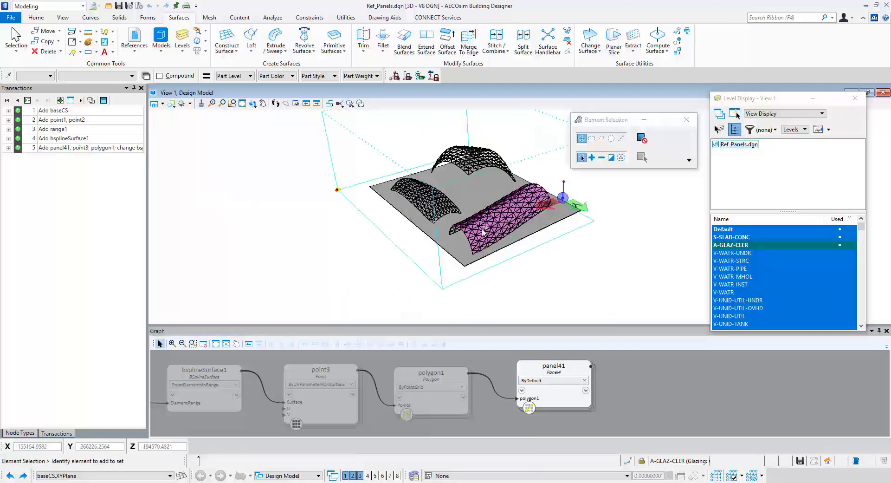
pyautogui.scroll(5, 435, 265)
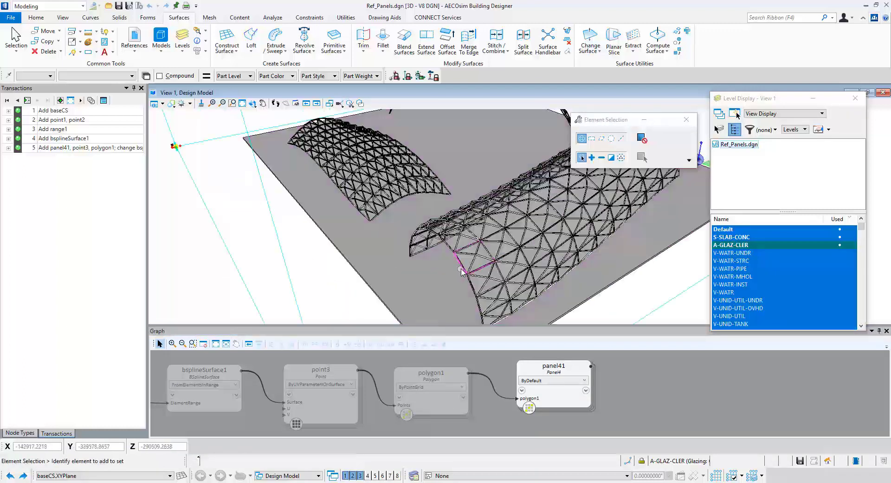
pyautogui.keyDown('shift'); pyautogui.moveTo(402, 278); pyautogui.dragTo(434, 232, button='middle'); pyautogui.keyUp('shift')
pyautogui.scroll(-4, 437, 260)
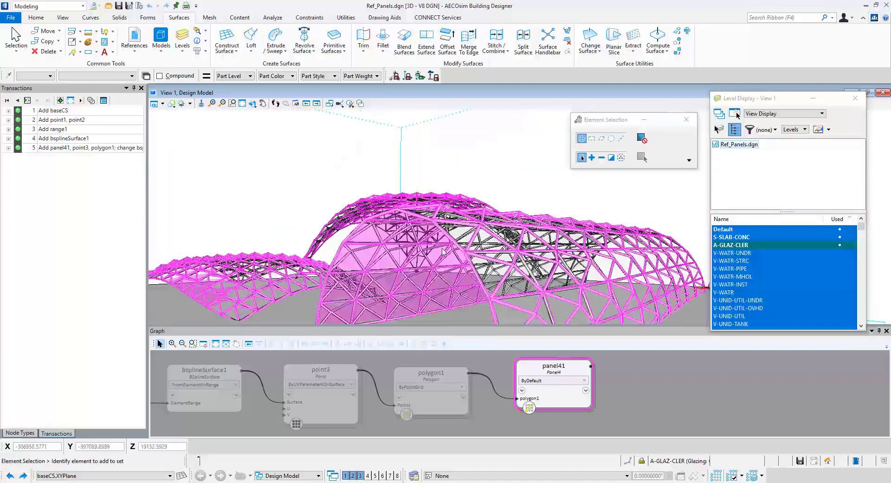
pyautogui.scroll(5, 453, 273)
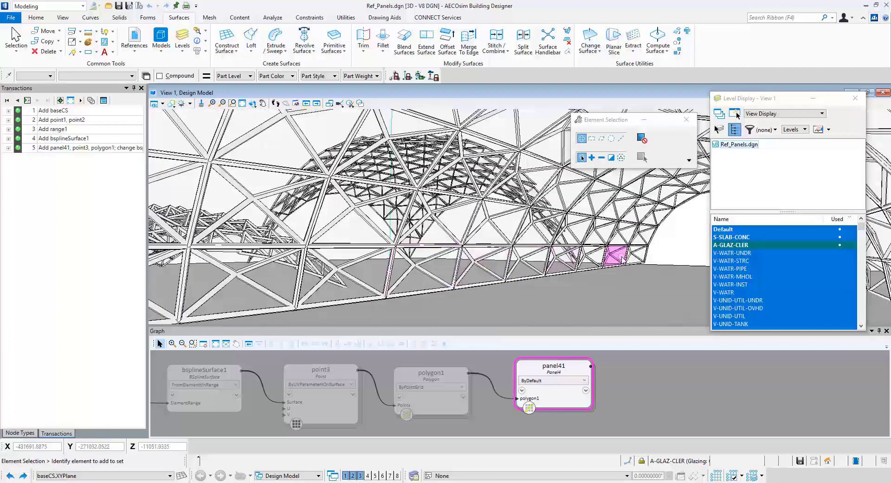
pyautogui.keyDown('shift'); pyautogui.moveTo(613, 258); pyautogui.dragTo(585, 255, button='middle'); pyautogui.keyUp('shift')
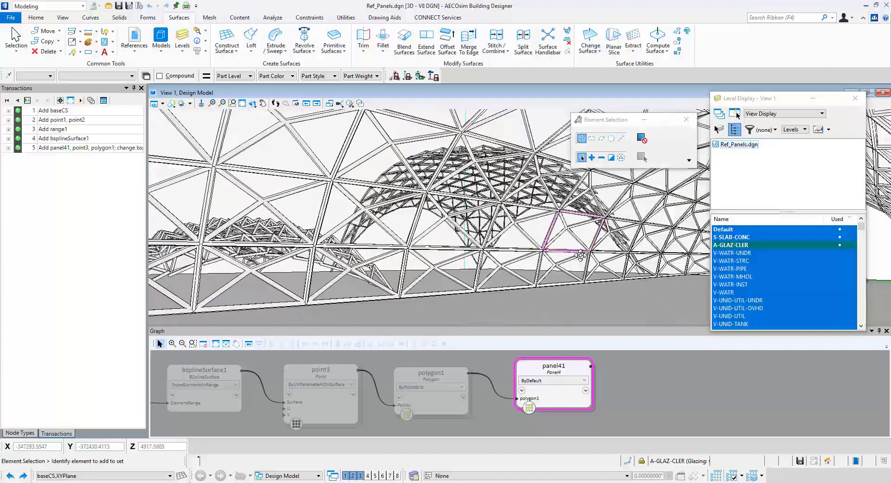
pyautogui.scroll(4, 597, 262)
pyautogui.click(599, 266)
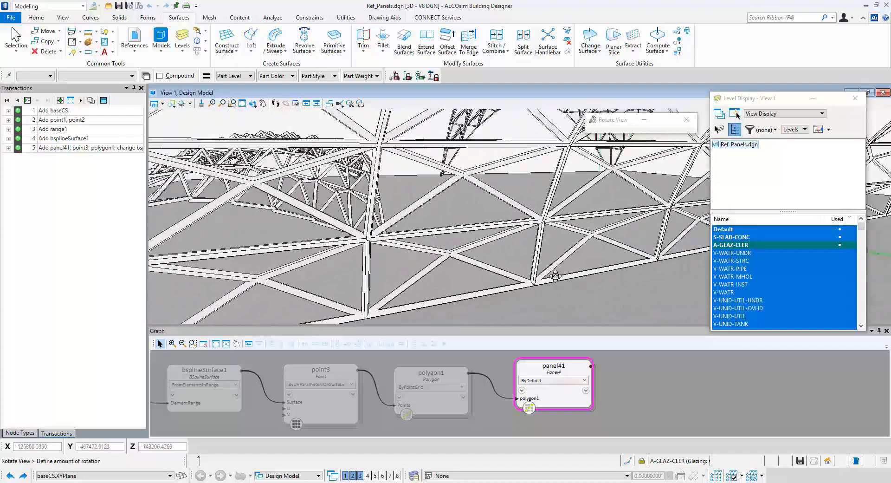
pyautogui.click(594, 268)
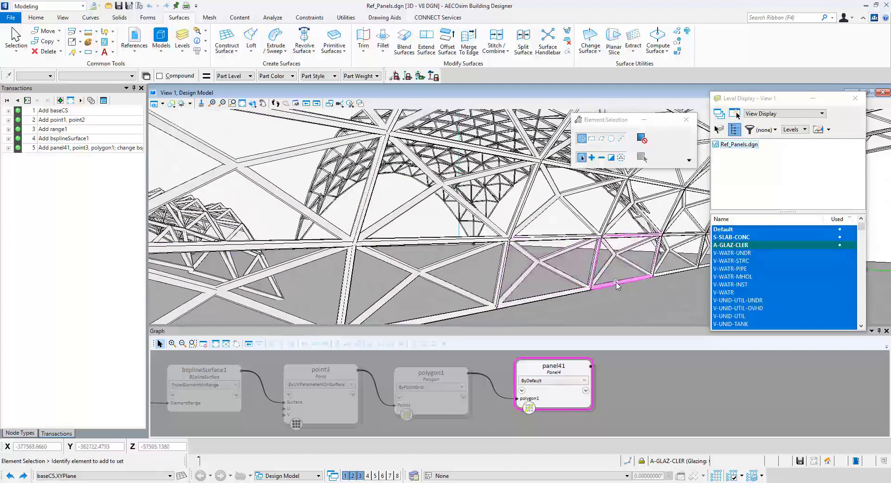
# Reshape the arched canopy's underlying glass surface by pulling its front corner control point down and outward toward the slab.
pyautogui.scroll(-5, 576, 273)
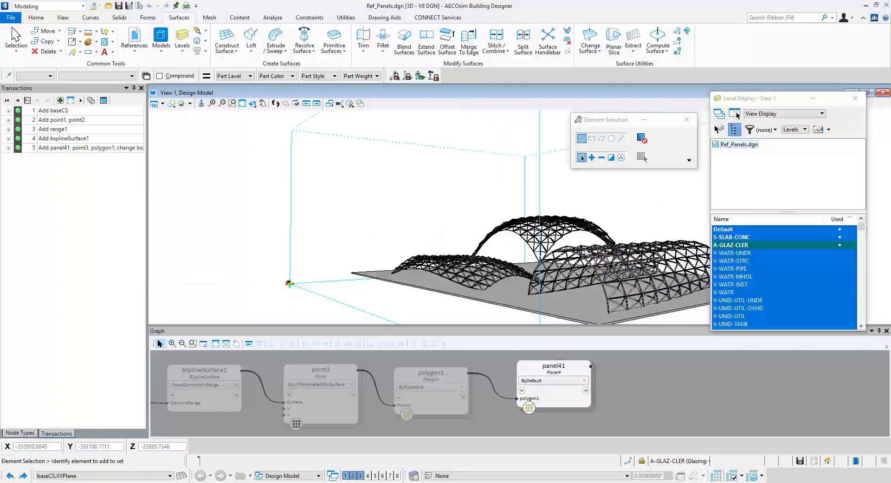
pyautogui.keyDown('shift'); pyautogui.moveTo(586, 252); pyautogui.dragTo(559, 175, button='middle'); pyautogui.keyUp('shift')
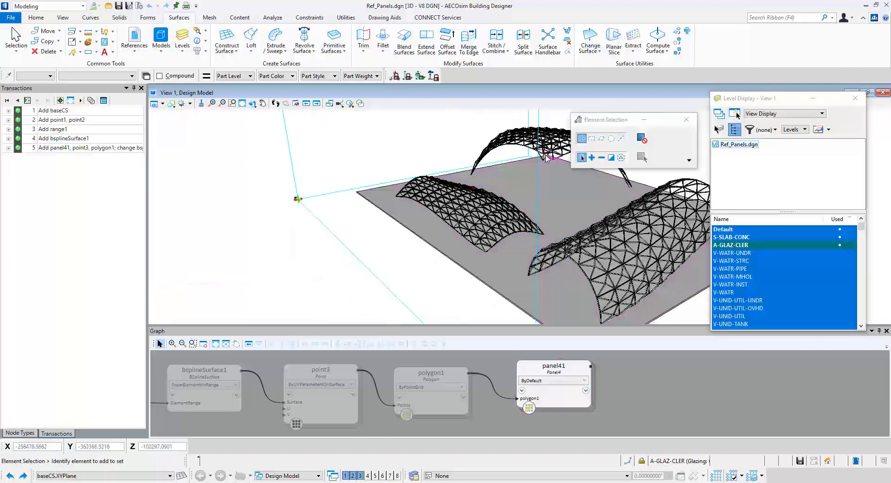
pyautogui.scroll(5, 534, 171)
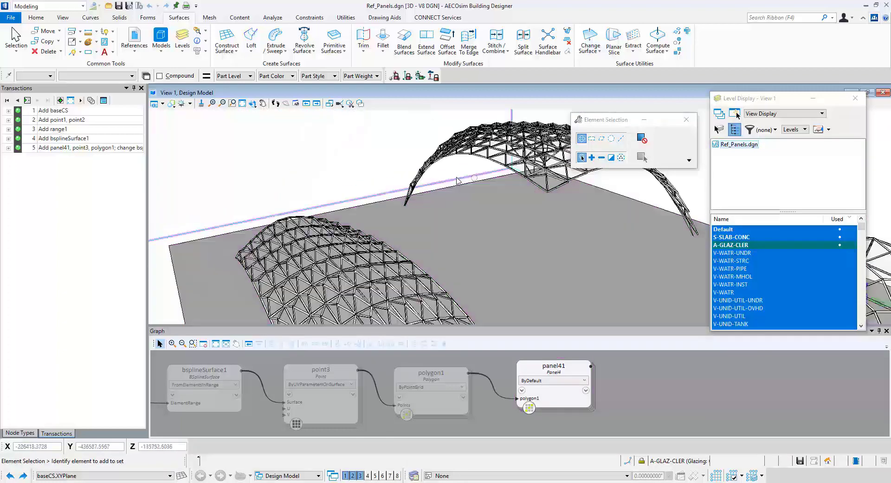
pyautogui.keyDown('shift'); pyautogui.moveTo(457, 178); pyautogui.dragTo(588, 183, button='middle'); pyautogui.keyUp('shift')
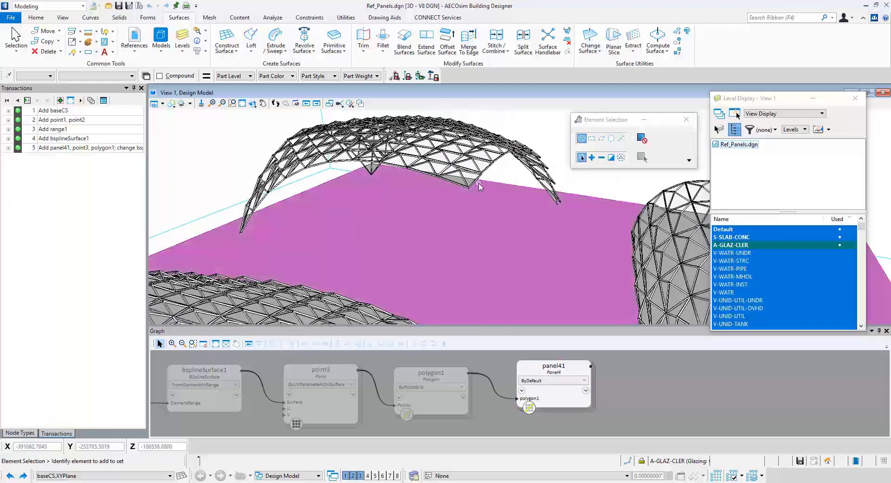
pyautogui.scroll(5, 479, 184)
pyautogui.scroll(-5, 513, 197)
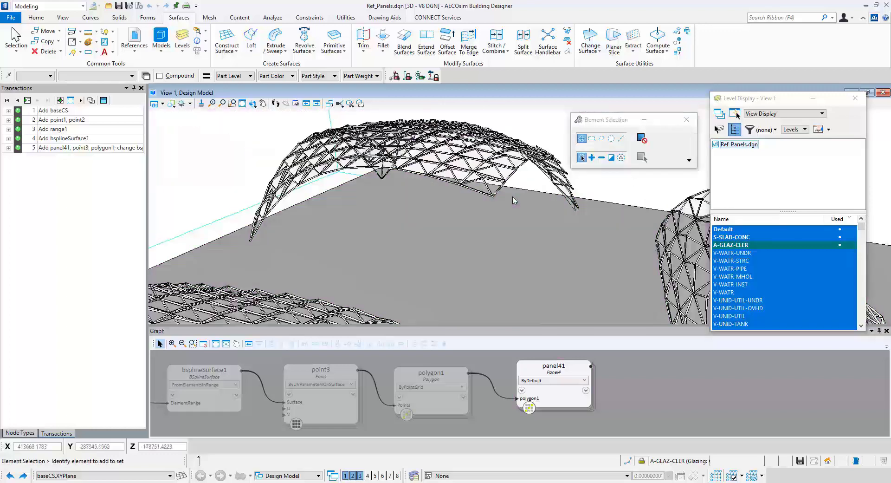
pyautogui.click(494, 189)
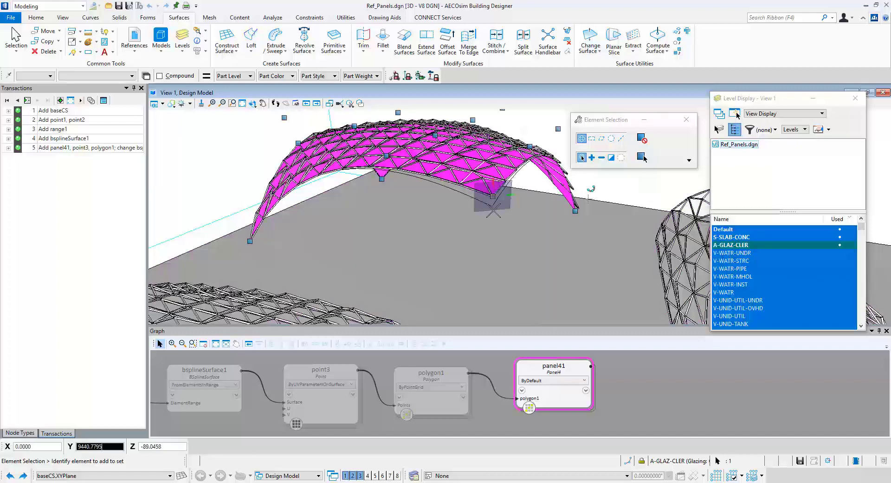
pyautogui.click(494, 239)
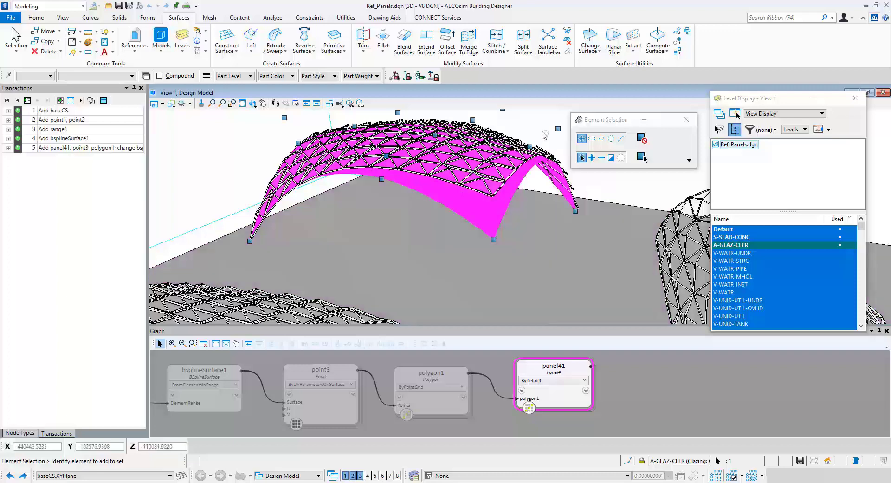
pyautogui.click(542, 135)
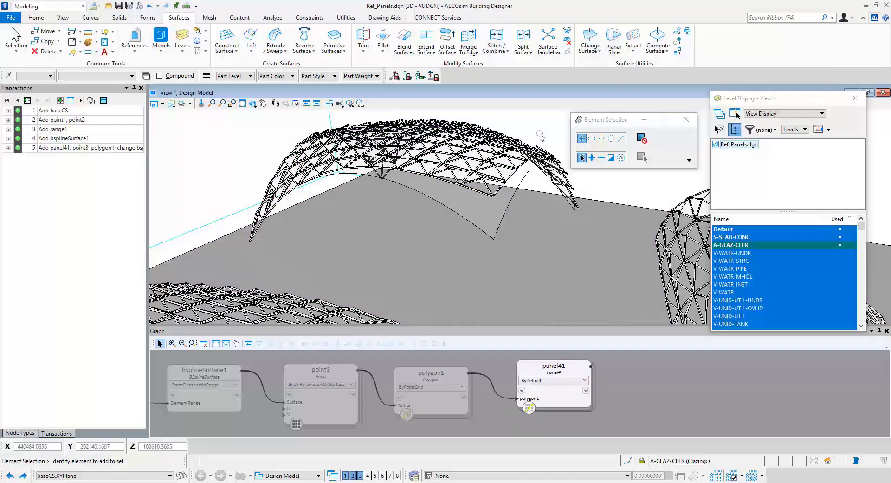
# Switch to the Computational Design workflow and update the model so the Panel4 framing regenerates on the reshaped canopy surface.
pyautogui.click(62, 6)
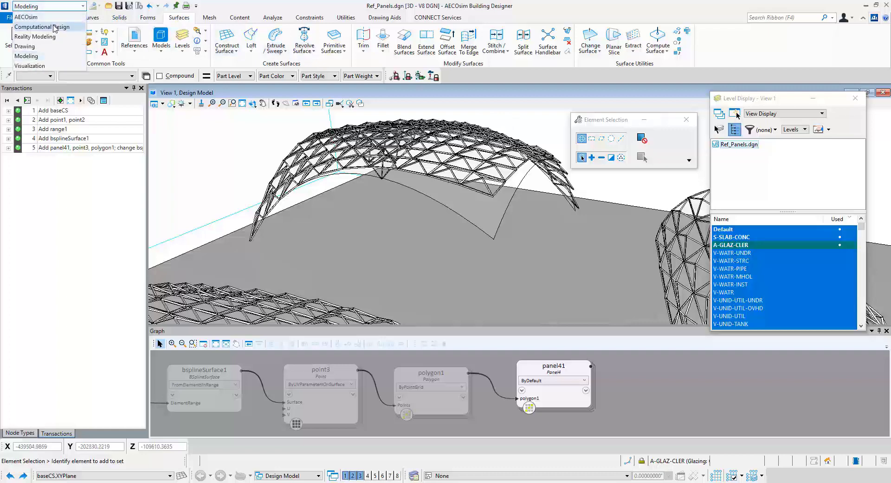
pyautogui.click(54, 27)
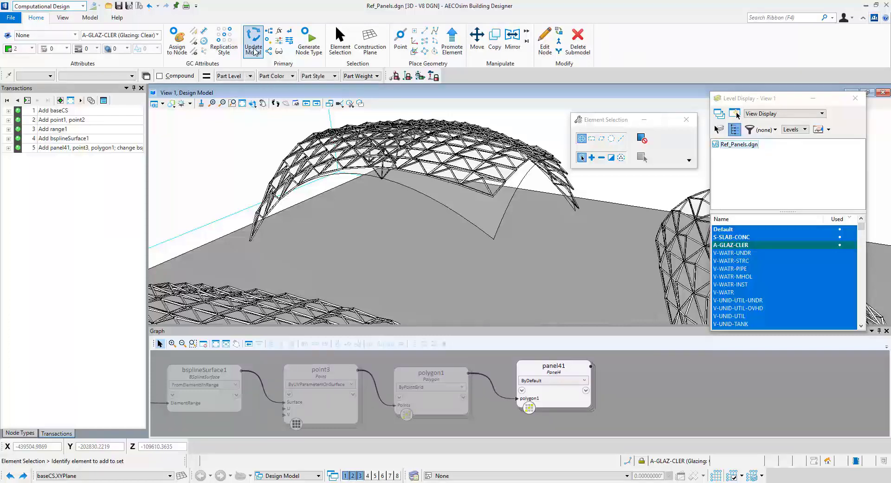
pyautogui.click(255, 50)
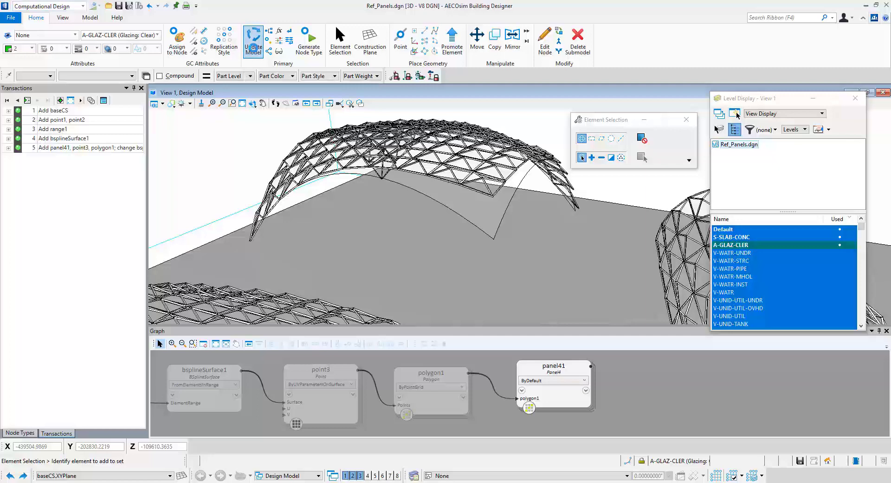